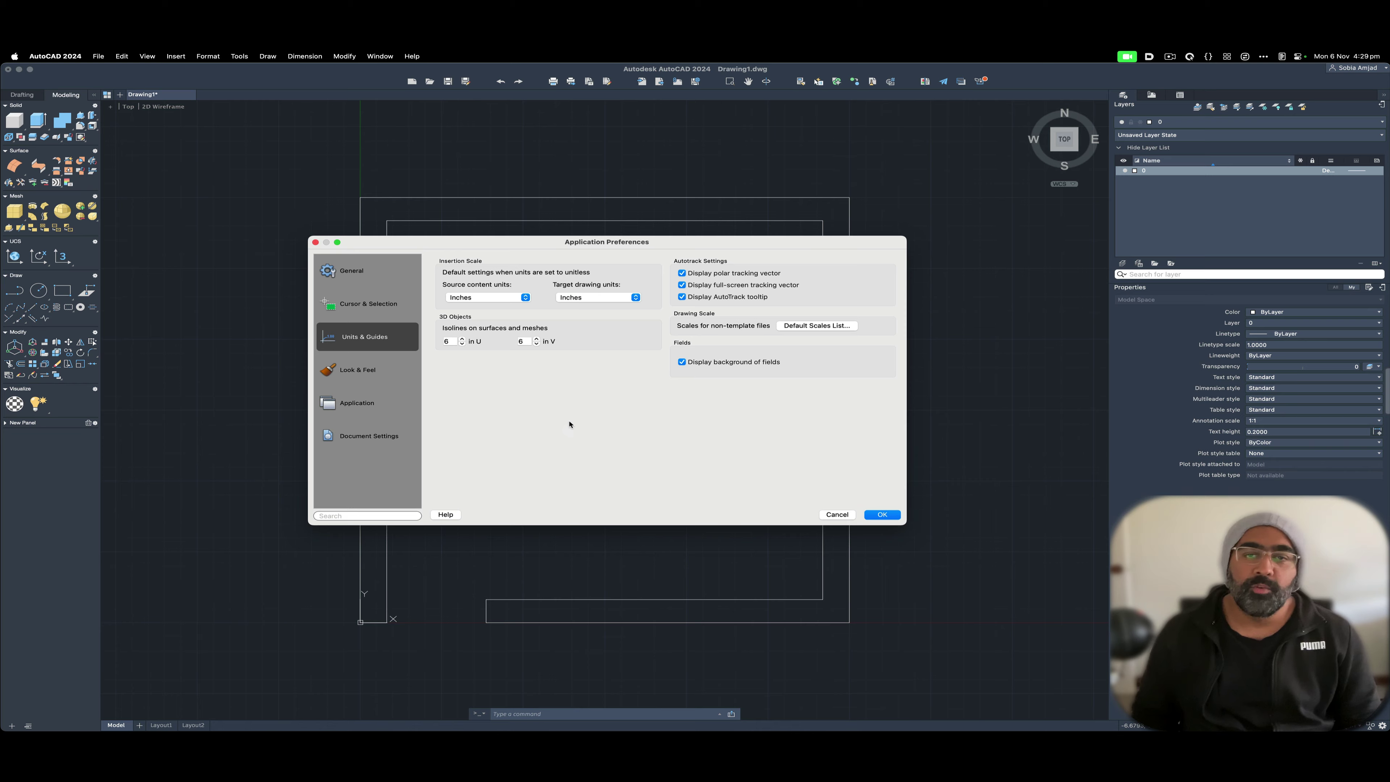
{"action": "left_click_drag", "start_coordinate": [302, 183], "coordinate": [970, 561]}
{"action": "key", "text": "Escape"}
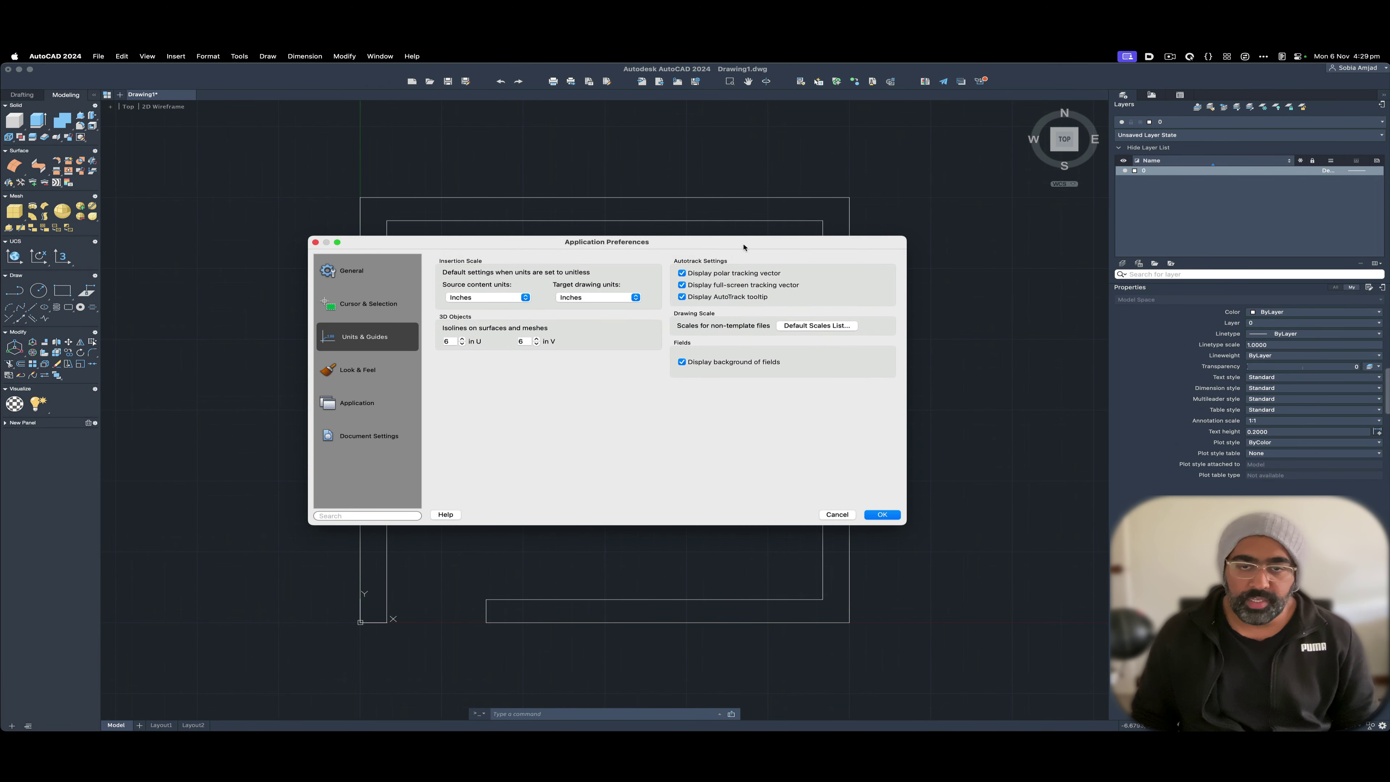
{"action": "left_click_drag", "start_coordinate": [743, 247], "coordinate": [743, 260]}
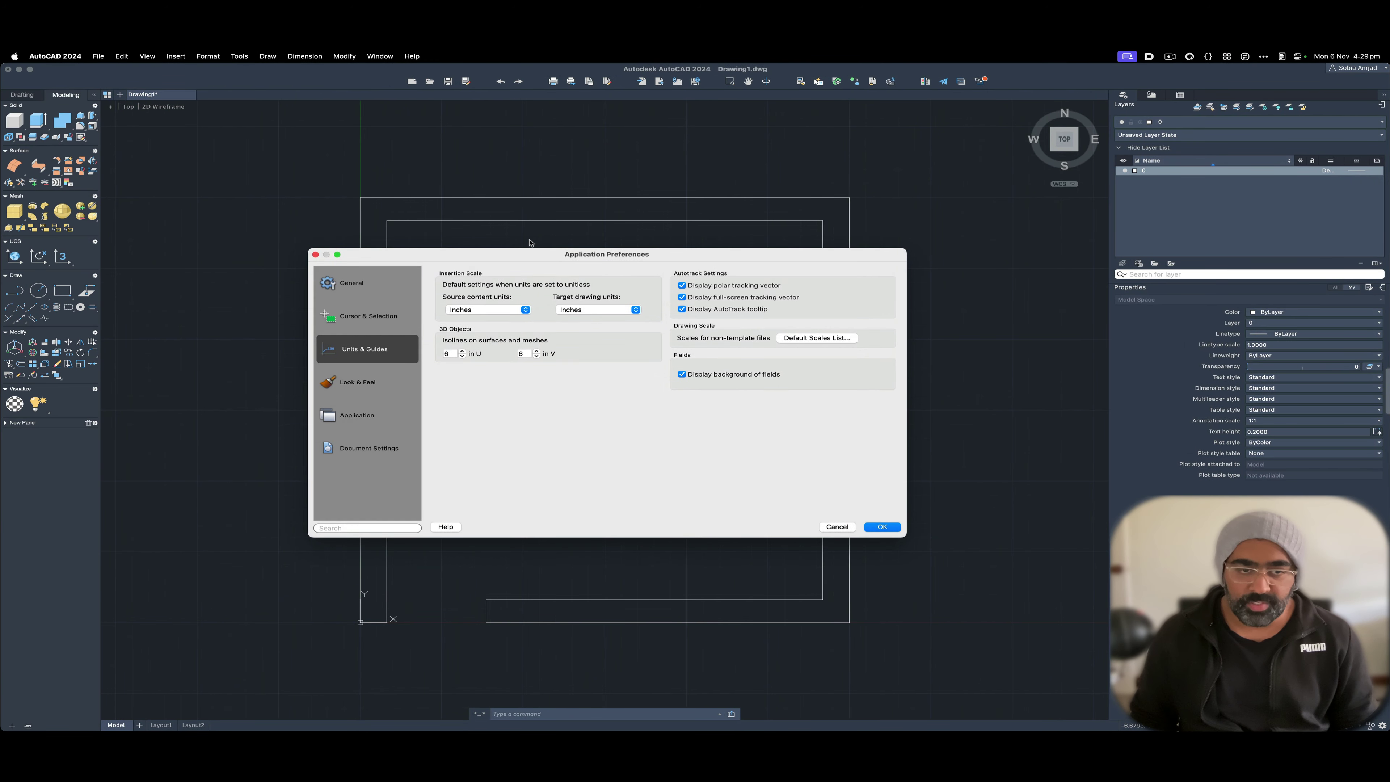
{"action": "left_click_drag", "start_coordinate": [522, 261], "coordinate": [519, 259]}
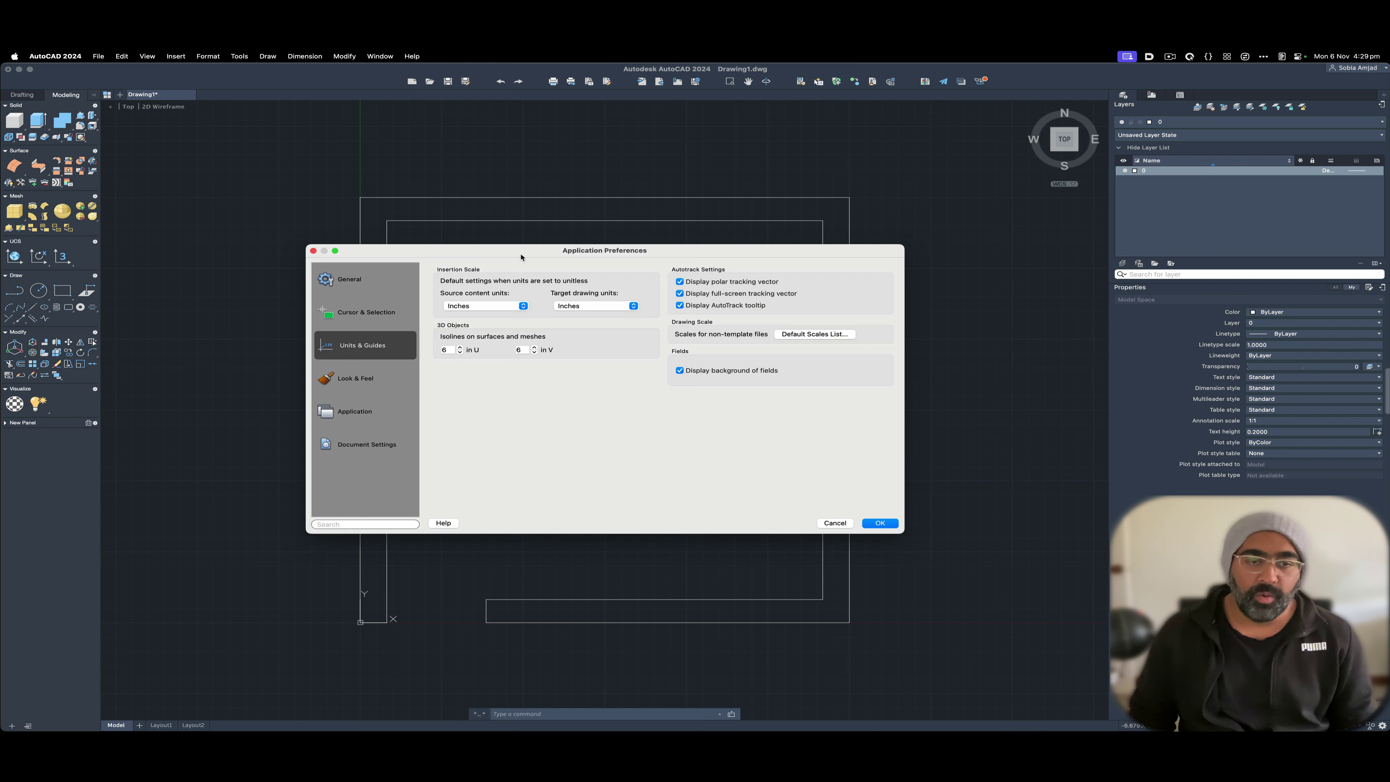
{"action": "left_click_drag", "start_coordinate": [520, 257], "coordinate": [528, 265]}
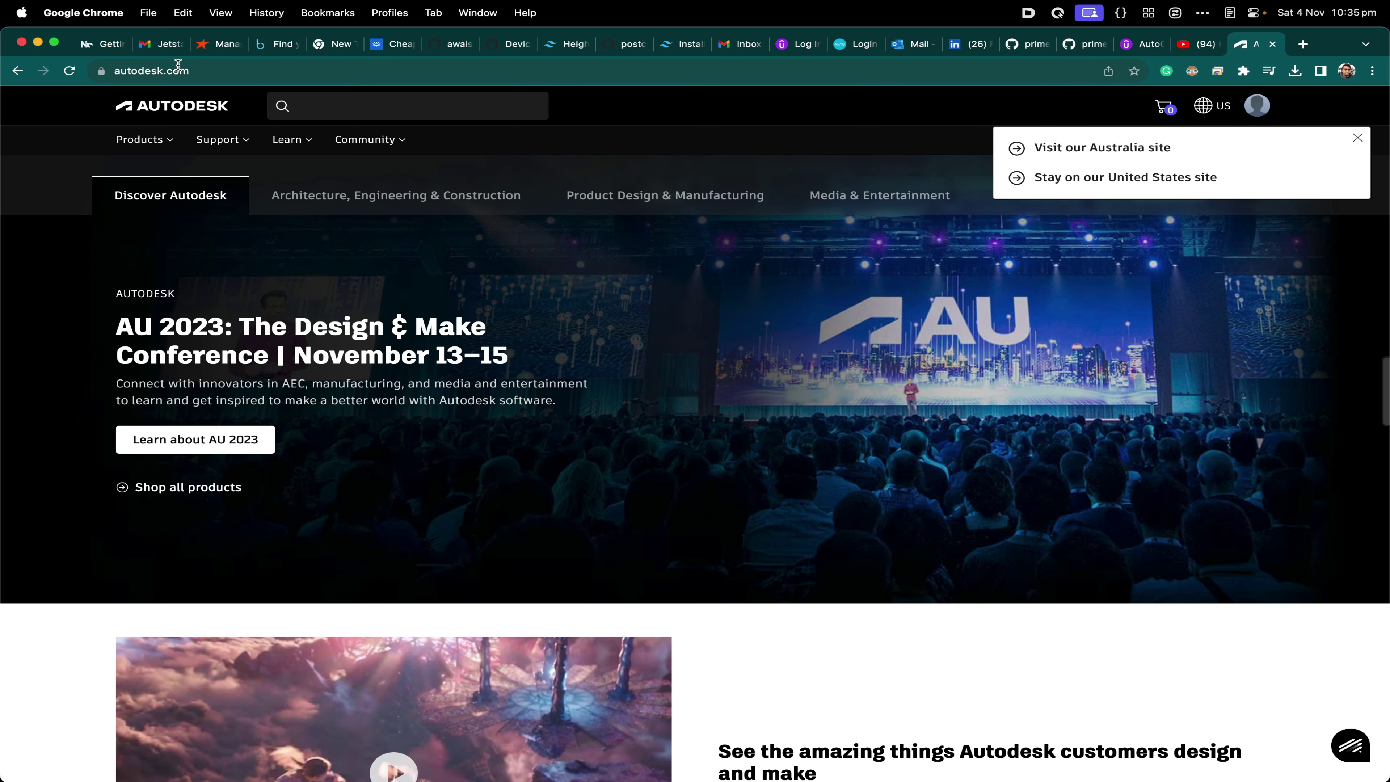
Open the AutoCAD product page on the Autodesk website and switch to the local site.
{"action": "left_click", "coordinate": [171, 140]}
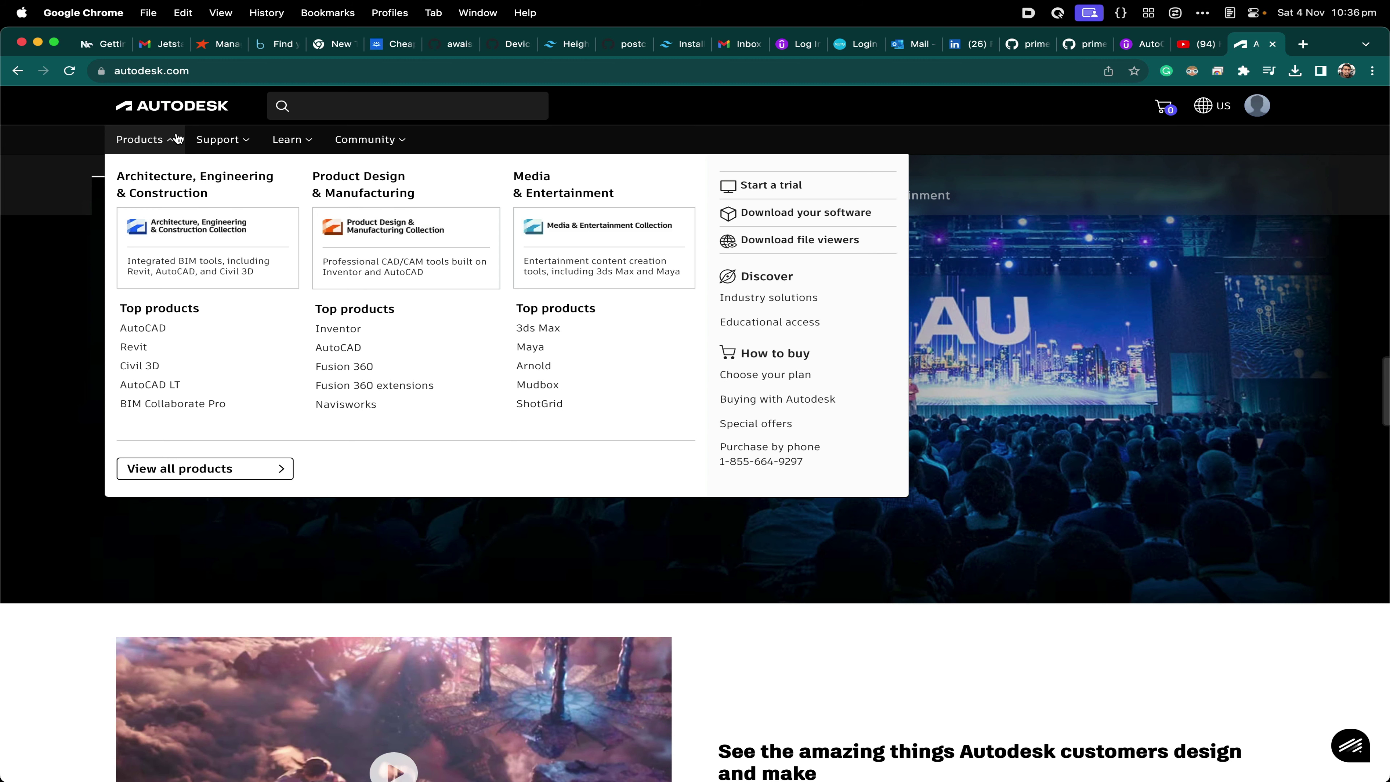
{"action": "left_click", "coordinate": [149, 331]}
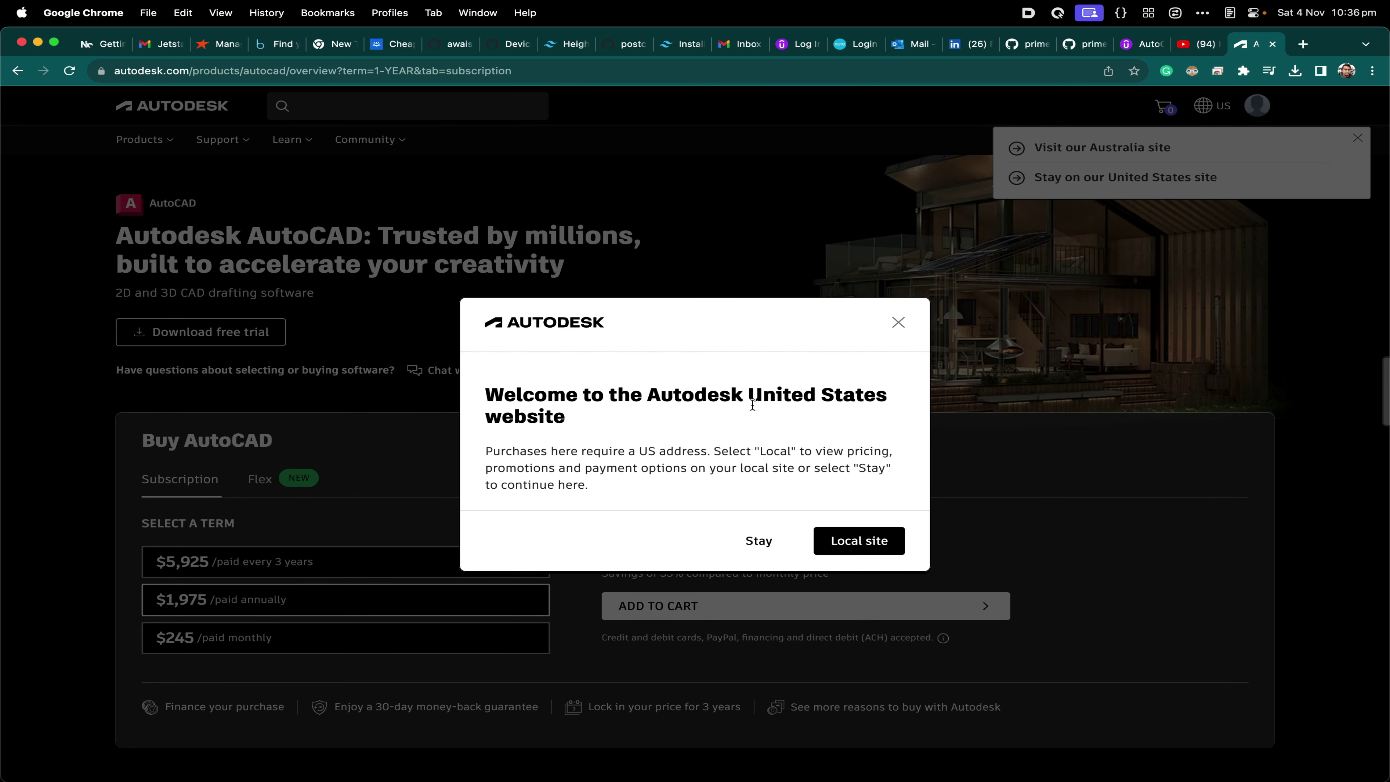
{"action": "left_click_drag", "start_coordinate": [693, 394], "coordinate": [820, 387]}
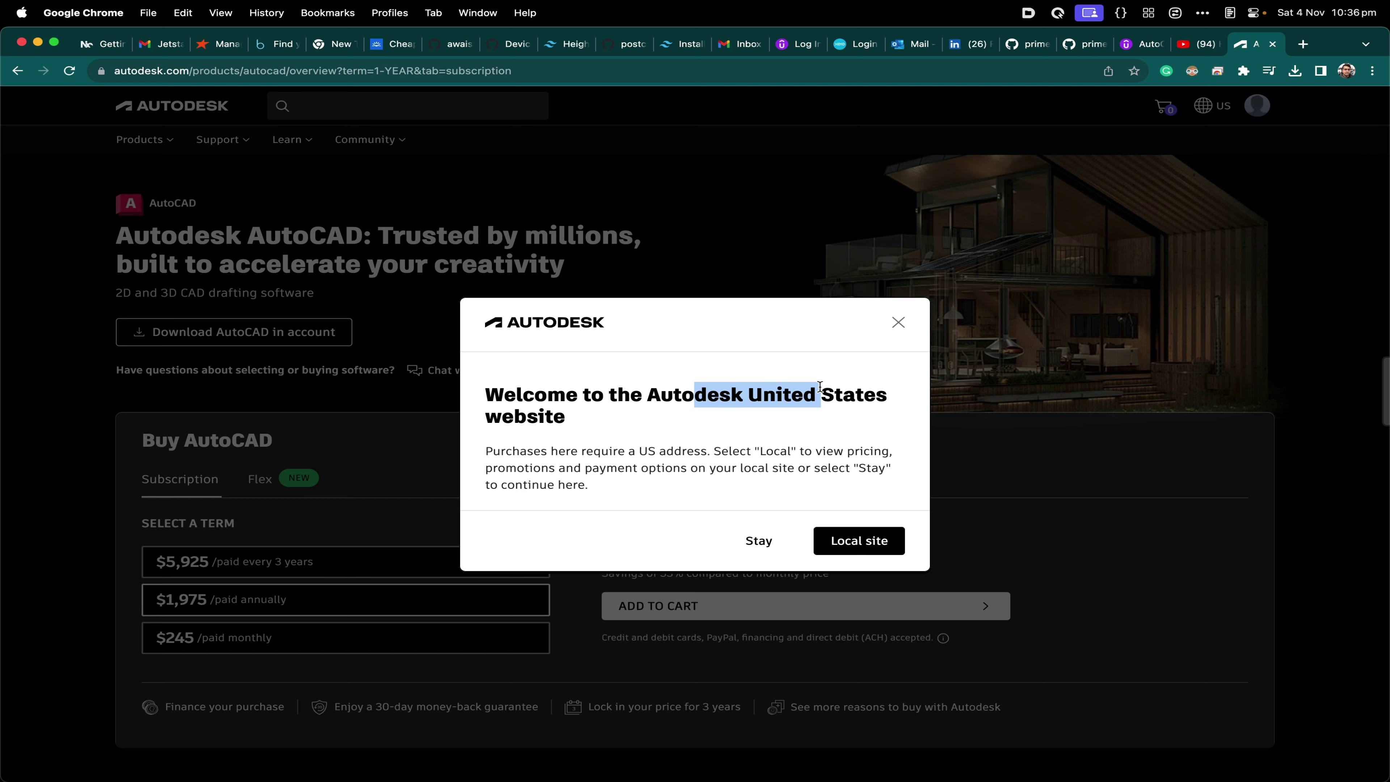
{"action": "left_click", "coordinate": [765, 445]}
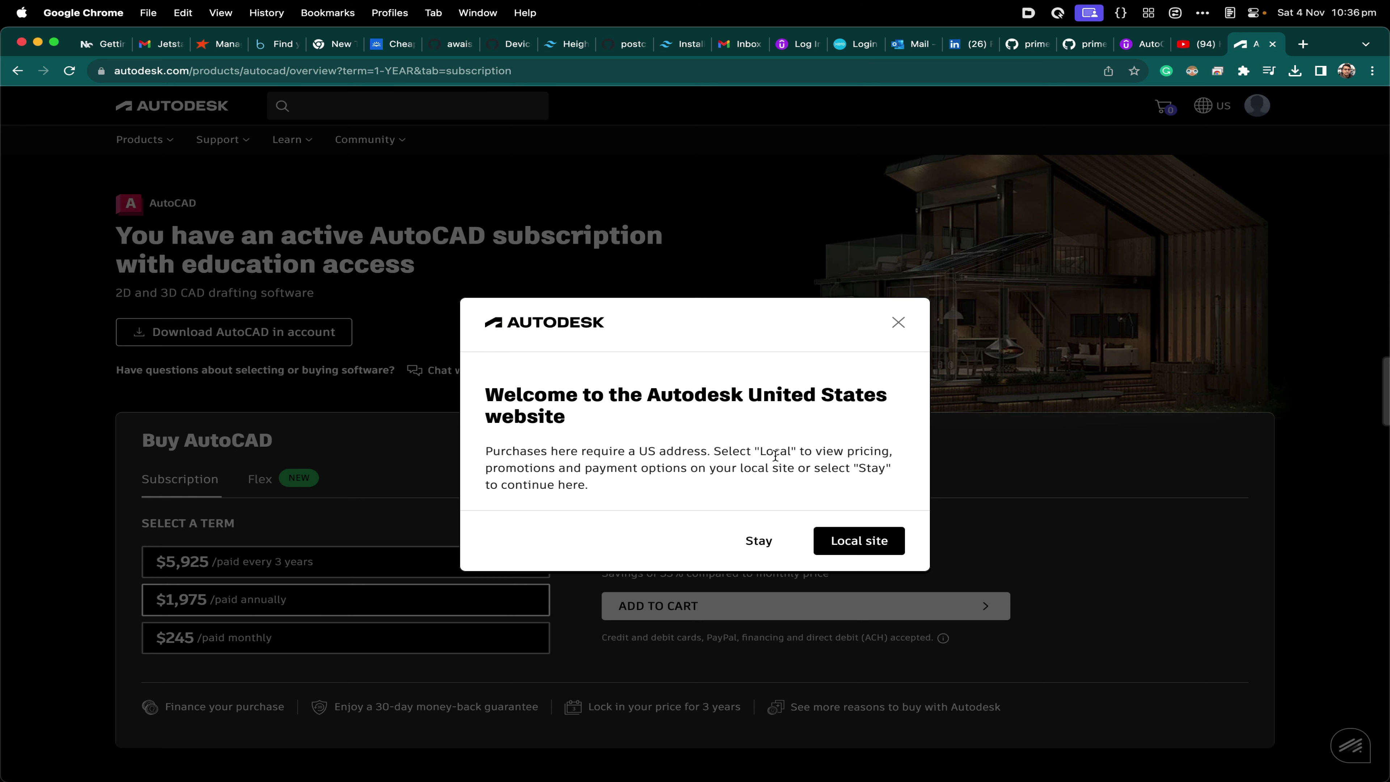
{"action": "left_click", "coordinate": [855, 543]}
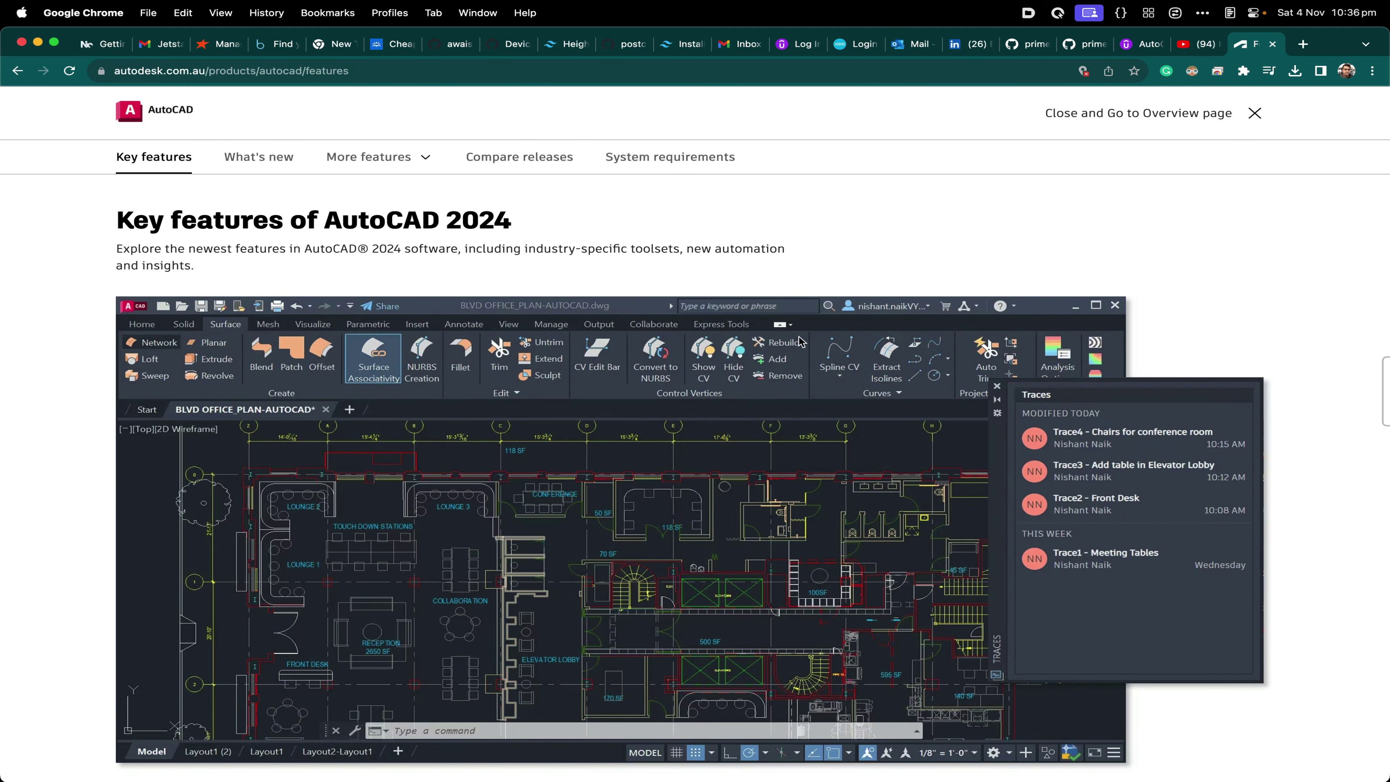
Look through the key features of AutoCAD 2024 and return to the product overview page.
{"action": "scroll", "coordinate": [799, 339], "scroll_direction": "down", "scroll_amount": 15}
{"action": "scroll", "coordinate": [987, 319], "scroll_direction": "up", "scroll_amount": 15}
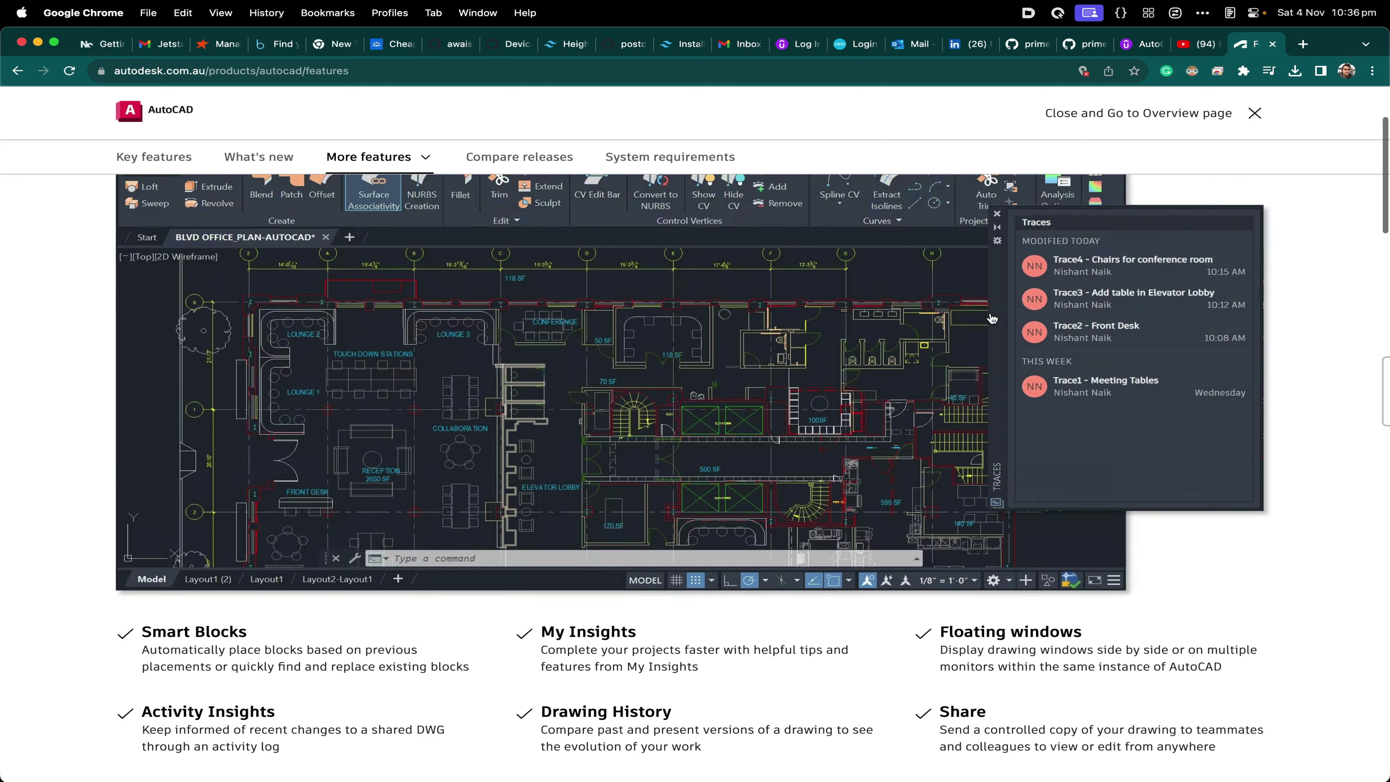
{"action": "left_click", "coordinate": [1254, 113]}
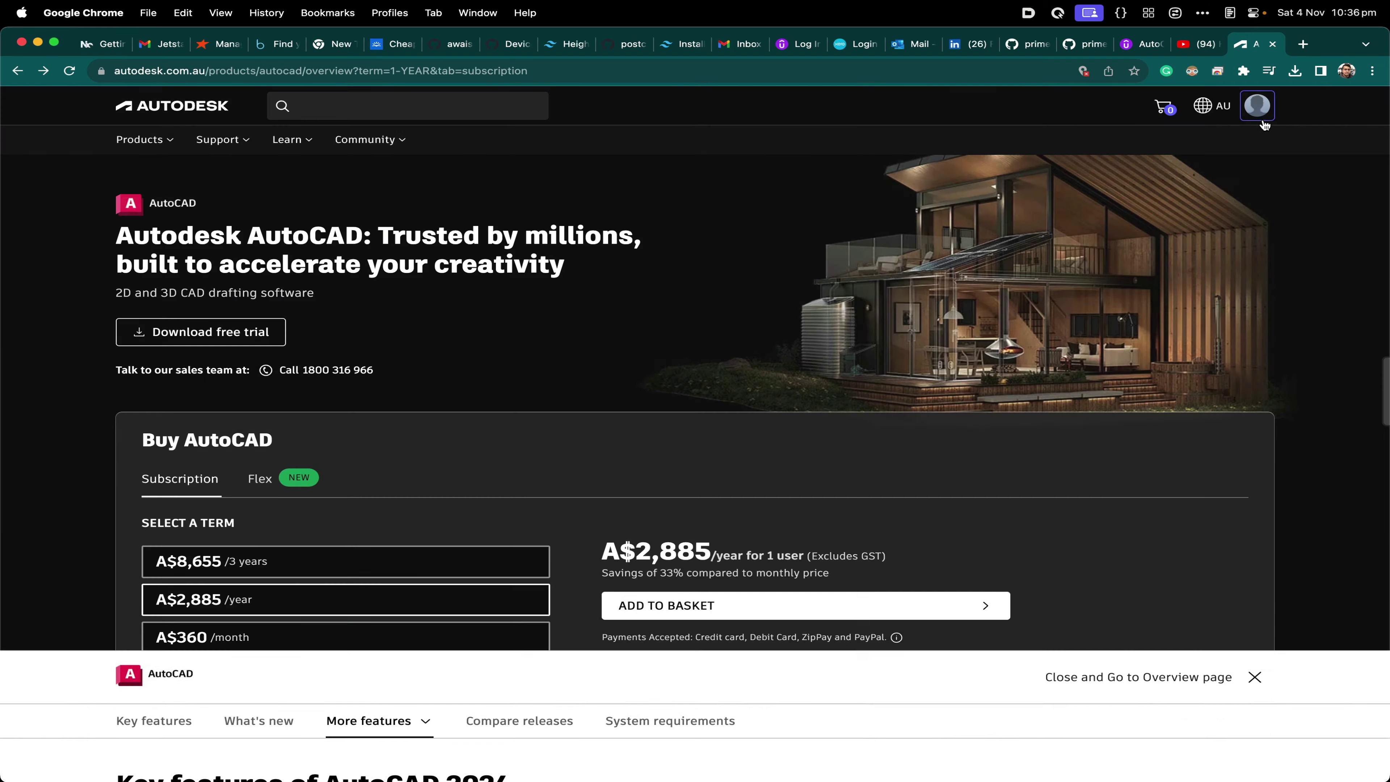
Request the AutoCAD free trial for Education use and continue to the Educational Community page.
{"action": "left_click", "coordinate": [229, 341]}
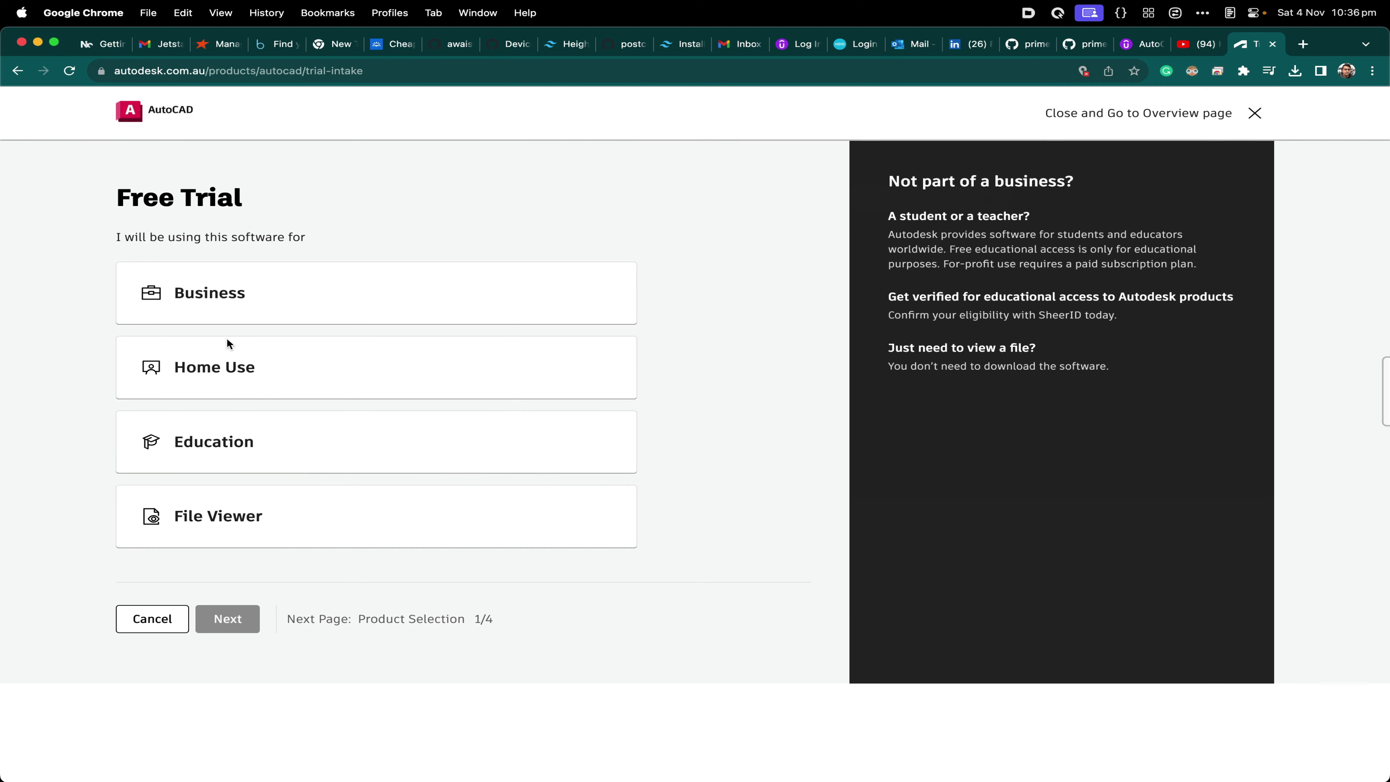
{"action": "left_click", "coordinate": [223, 447]}
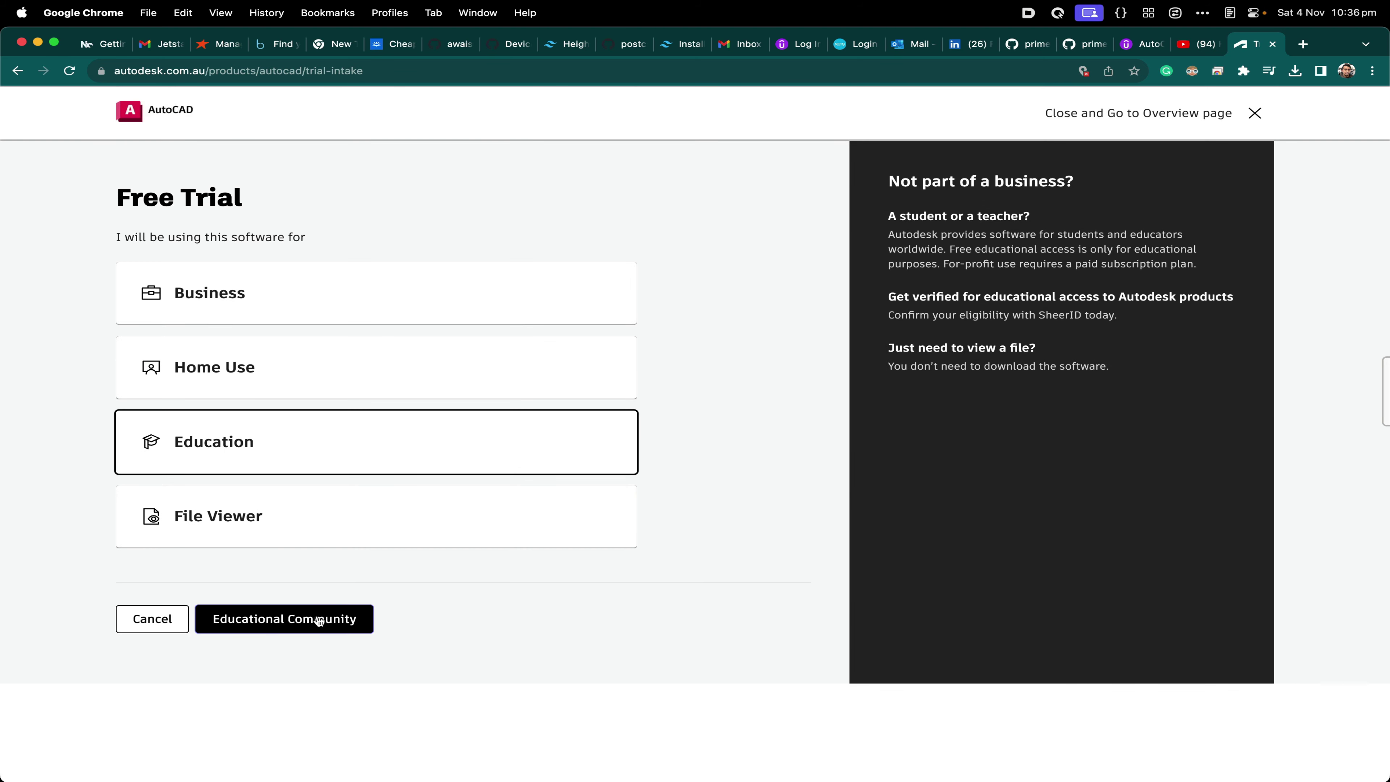
{"action": "left_click", "coordinate": [308, 628]}
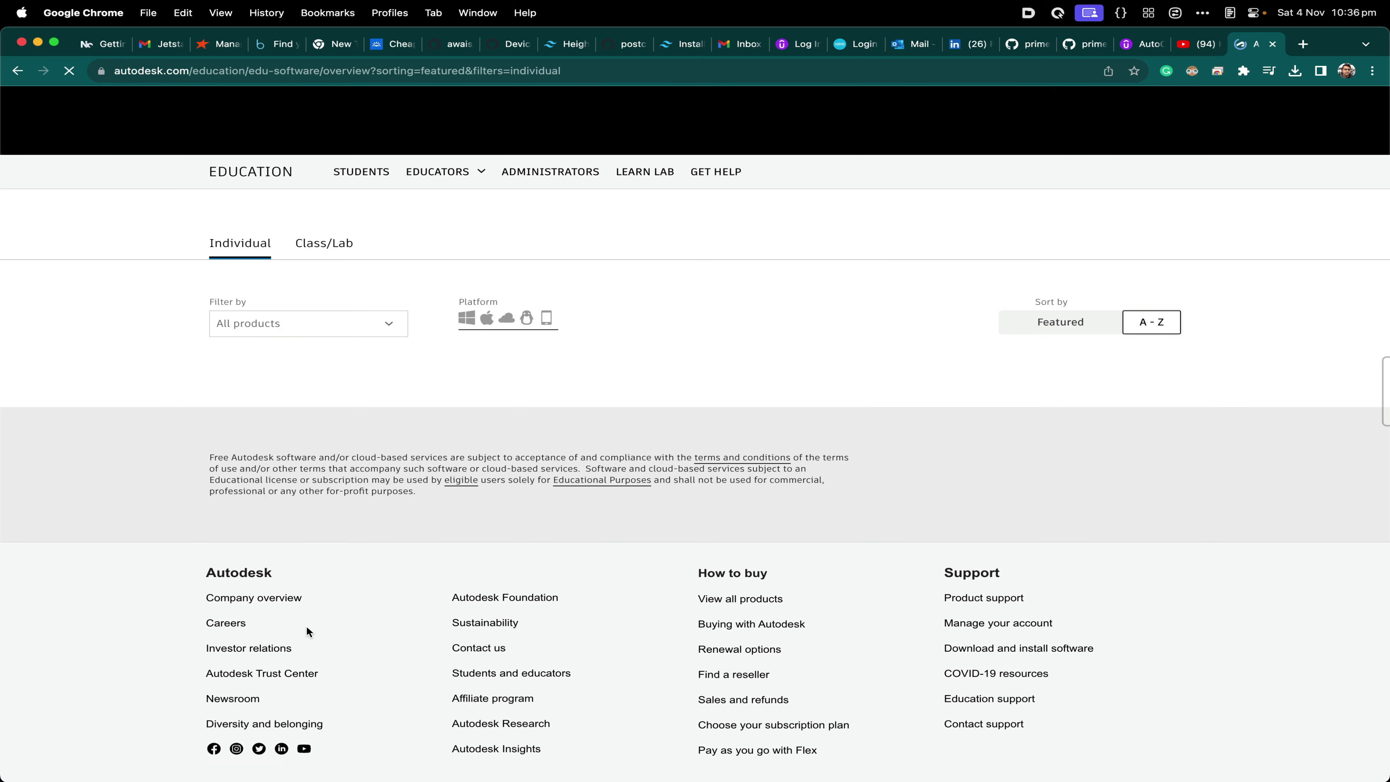
{"action": "scroll", "coordinate": [936, 260], "scroll_direction": "down", "scroll_amount": 3}
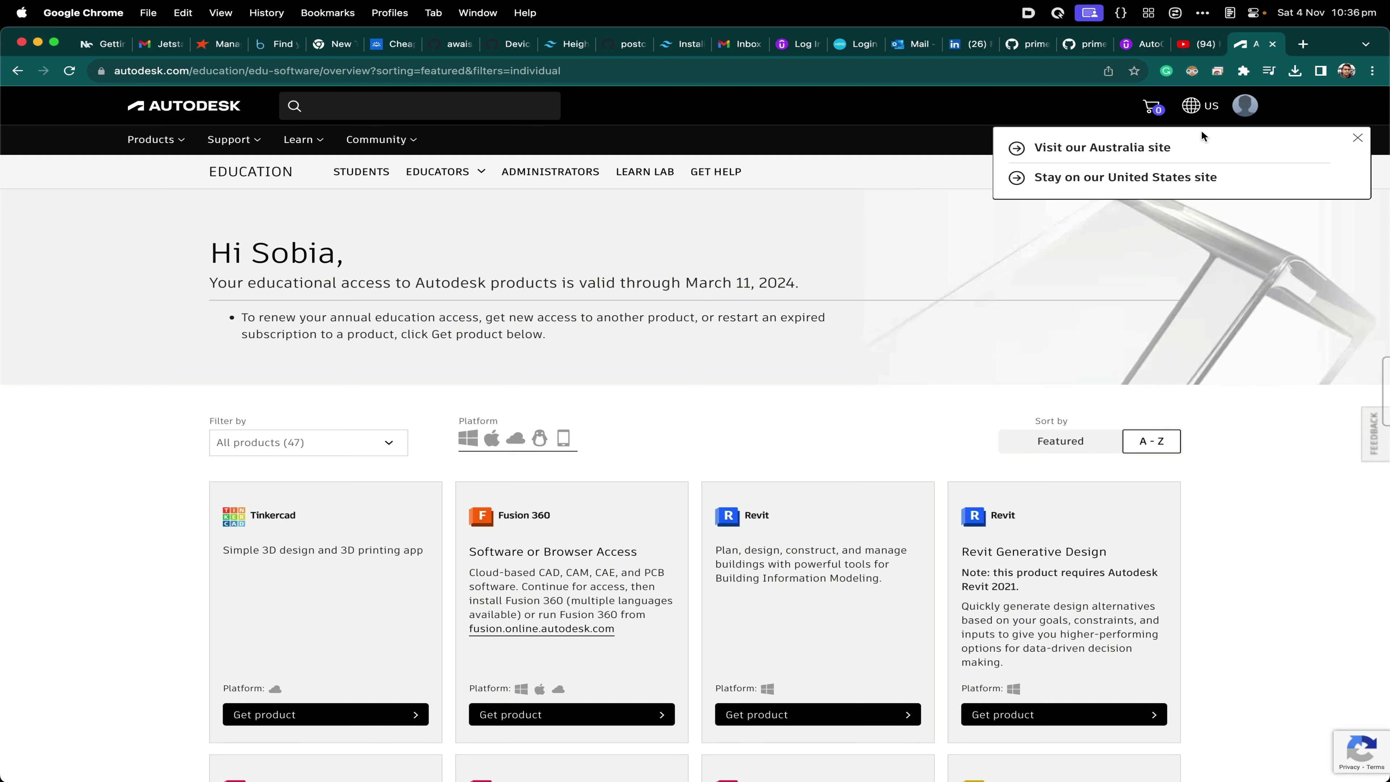
Sign out of the Autodesk account and return to the education software page.
{"action": "left_click", "coordinate": [1246, 107]}
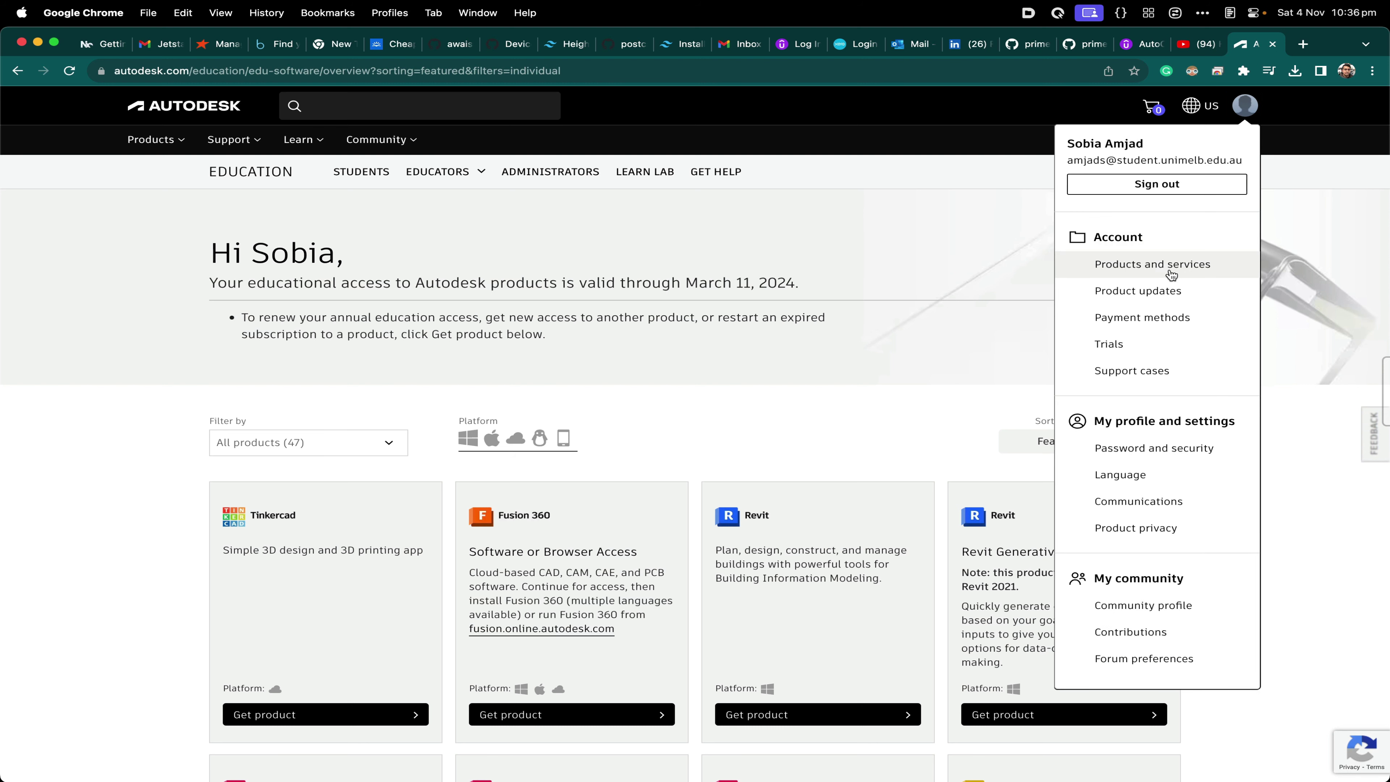
{"action": "left_click", "coordinate": [1171, 191]}
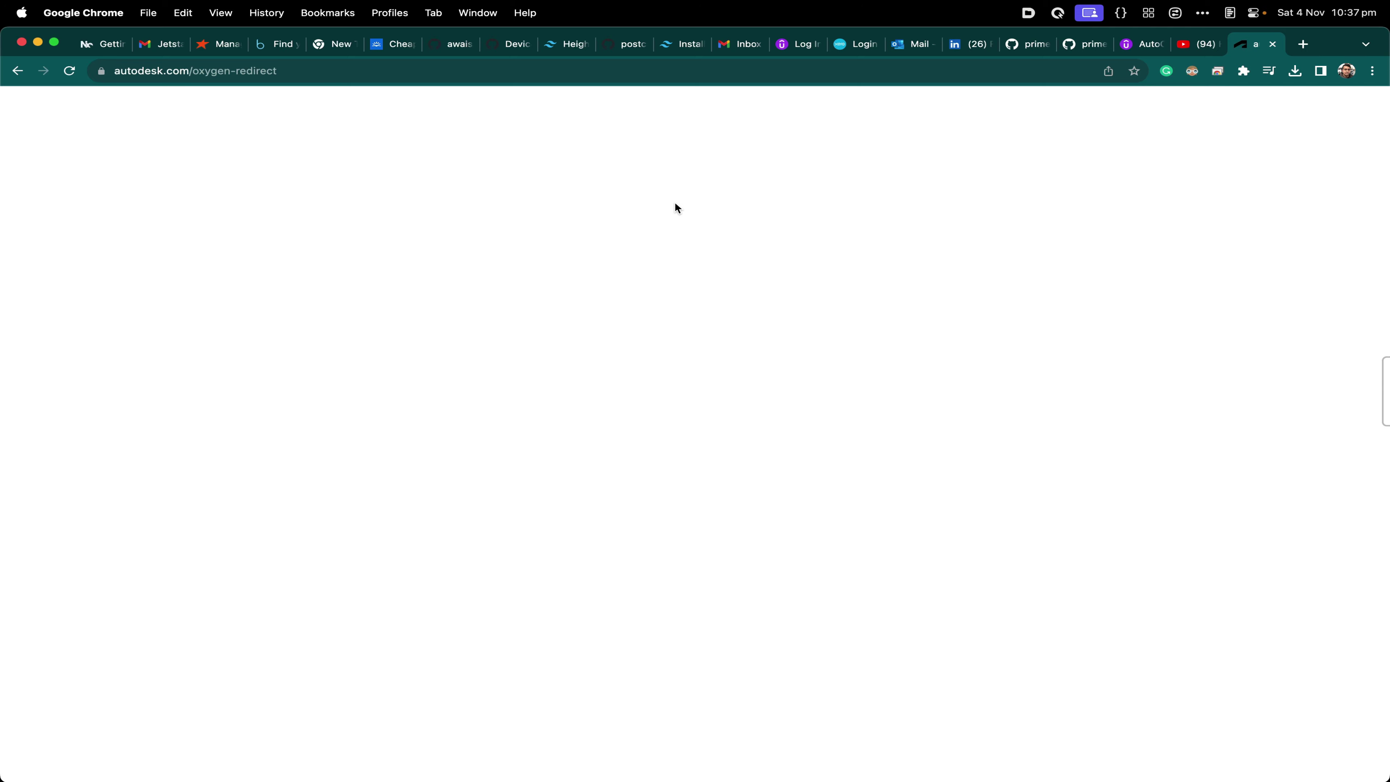
{"action": "scroll", "coordinate": [675, 203], "scroll_direction": "left", "scroll_amount": 5}
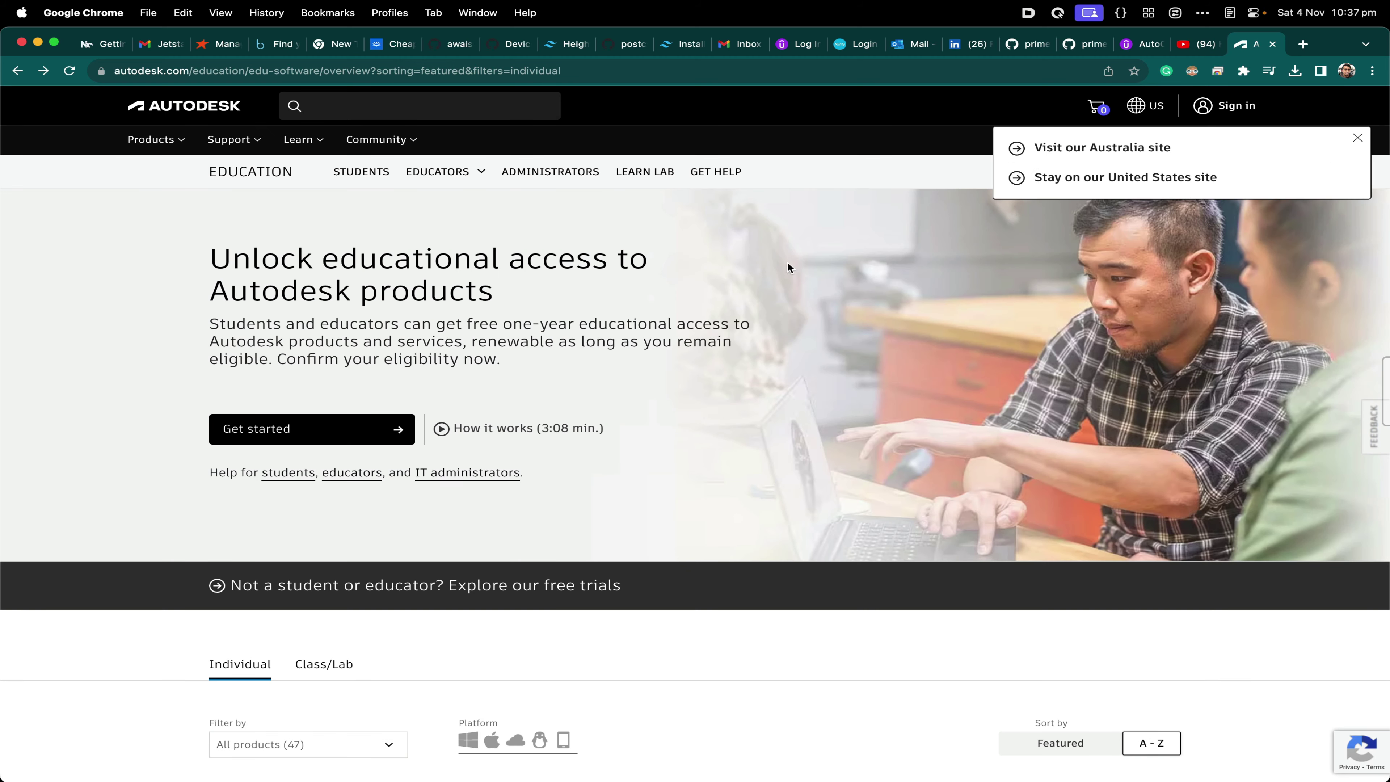
{"action": "scroll", "coordinate": [557, 300], "scroll_direction": "down", "scroll_amount": 1}
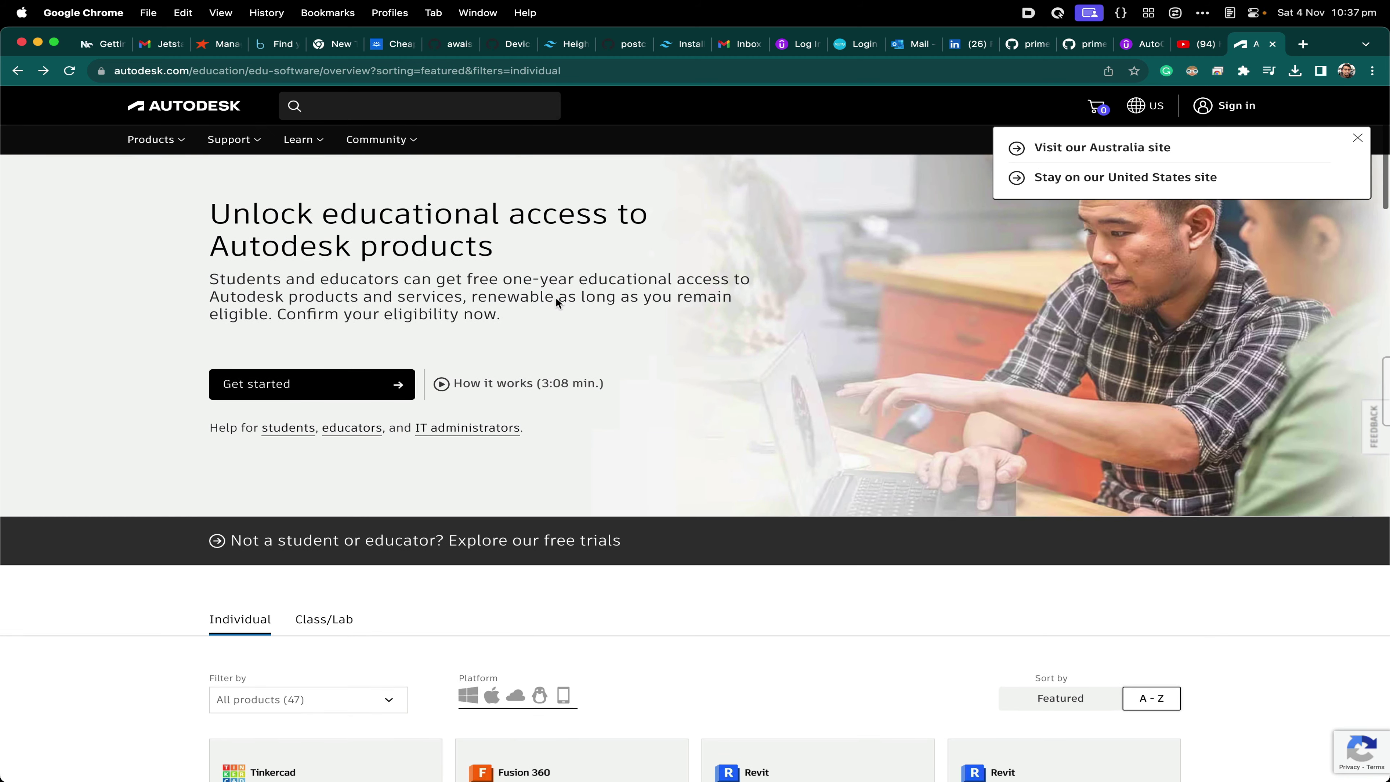
Open the downloaded Autodesk_AutoCAD_2024.1_macOS.dmg and launch the AutoCAD 2024 for Mac installer, allowing it access to the Downloads folder.
{"action": "left_click", "coordinate": [1295, 71]}
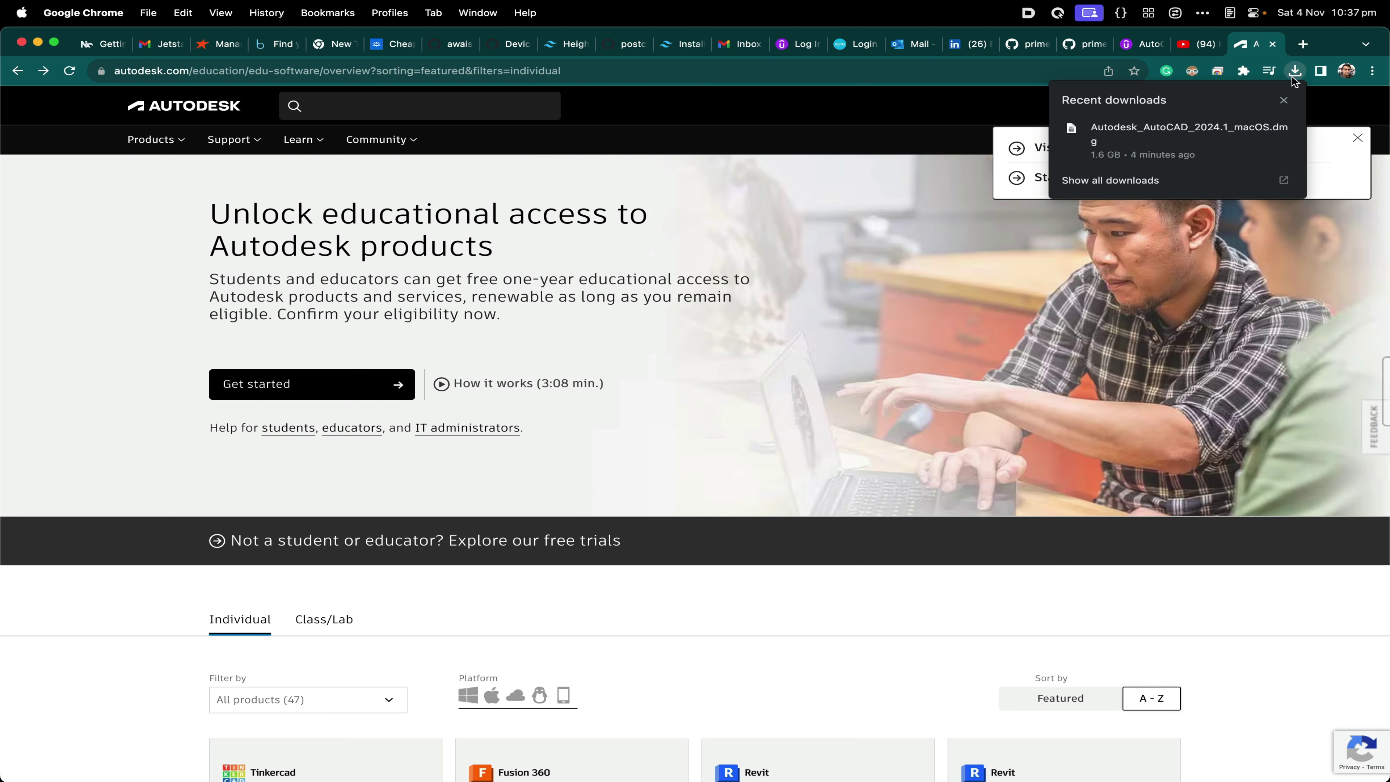
{"action": "left_click", "coordinate": [1164, 135]}
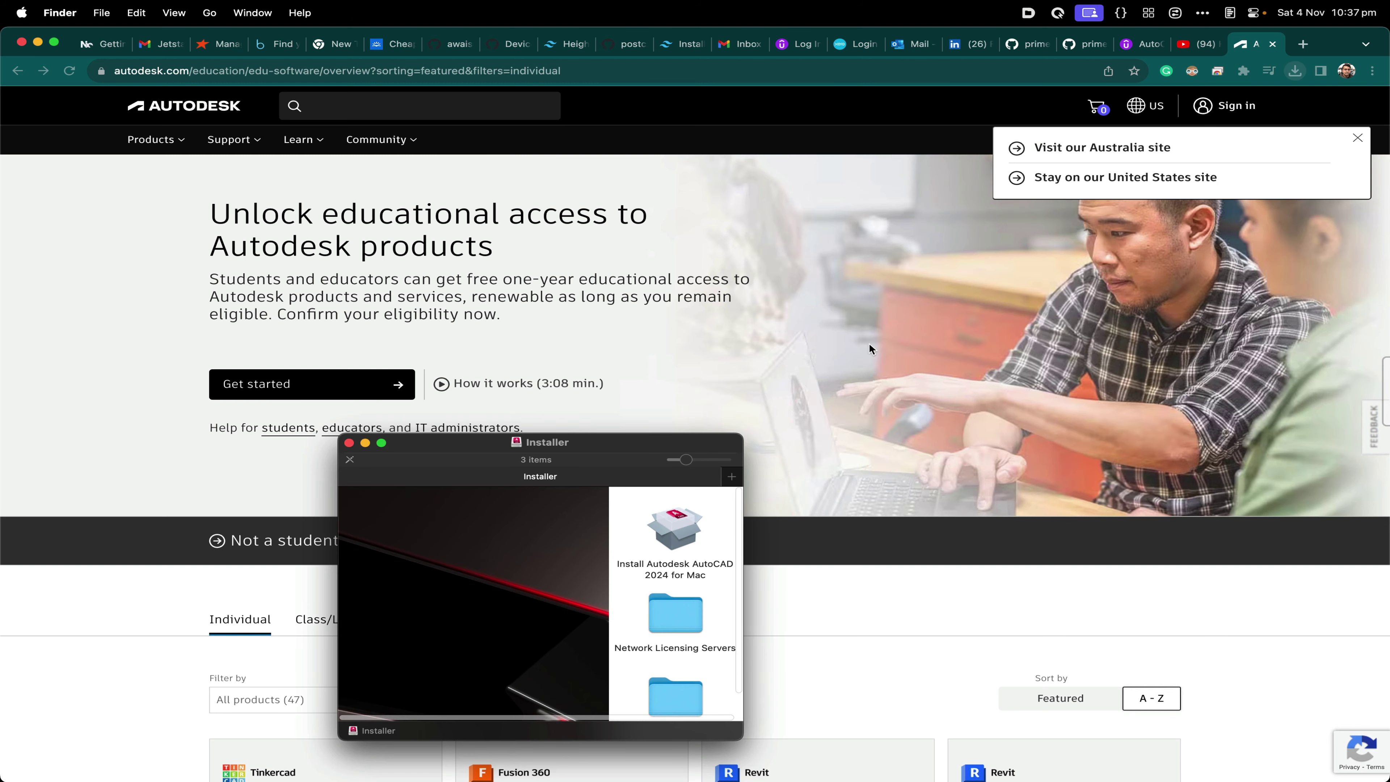
{"action": "left_click_drag", "start_coordinate": [660, 446], "coordinate": [726, 208]}
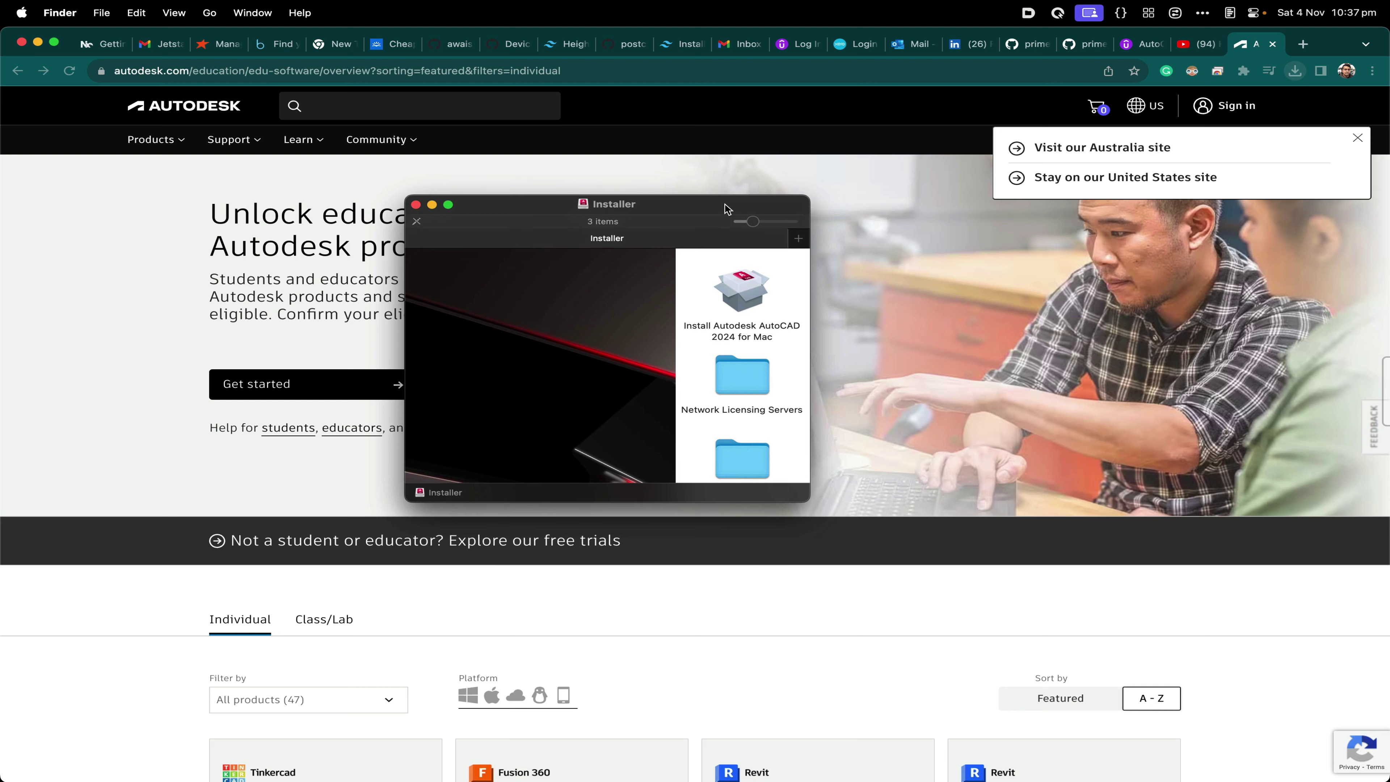
{"action": "double_click", "coordinate": [752, 288]}
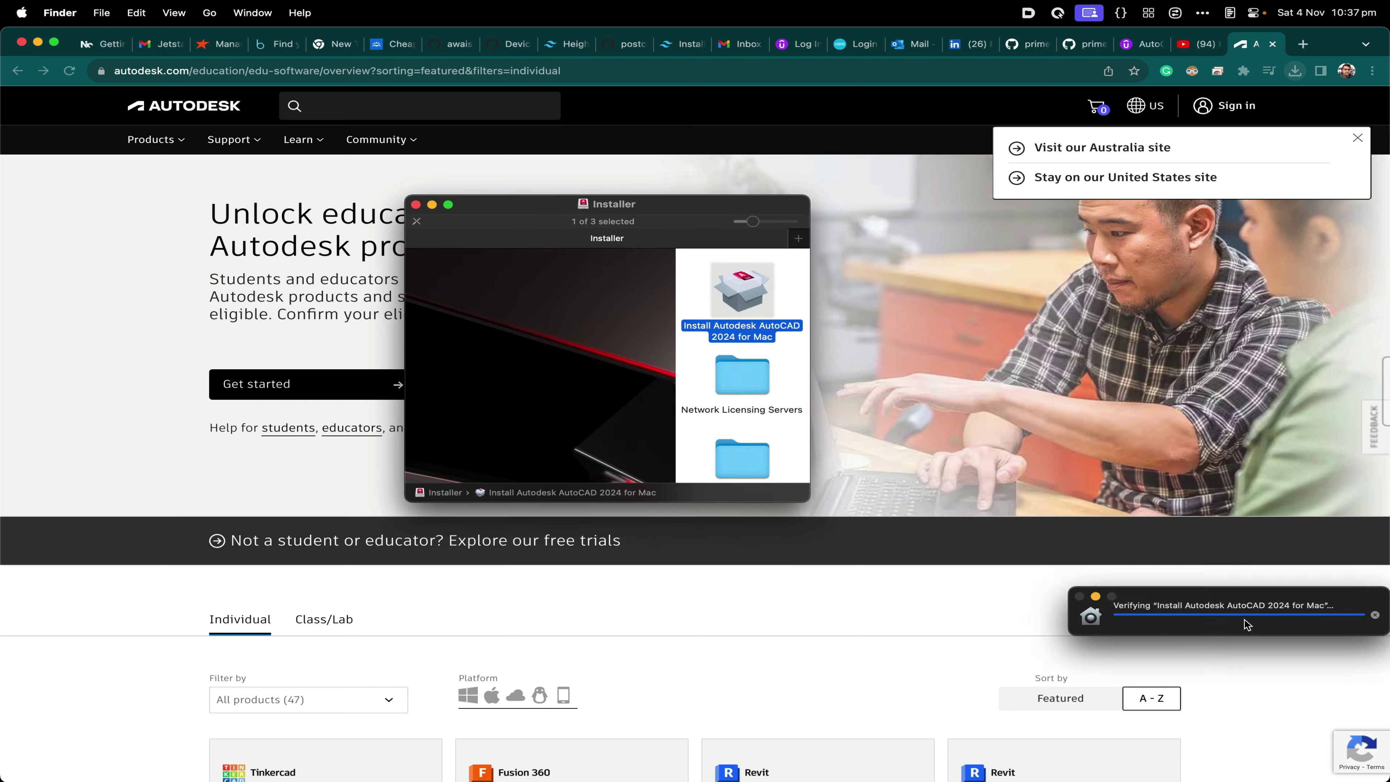
{"action": "left_click_drag", "start_coordinate": [1247, 603], "coordinate": [666, 362]}
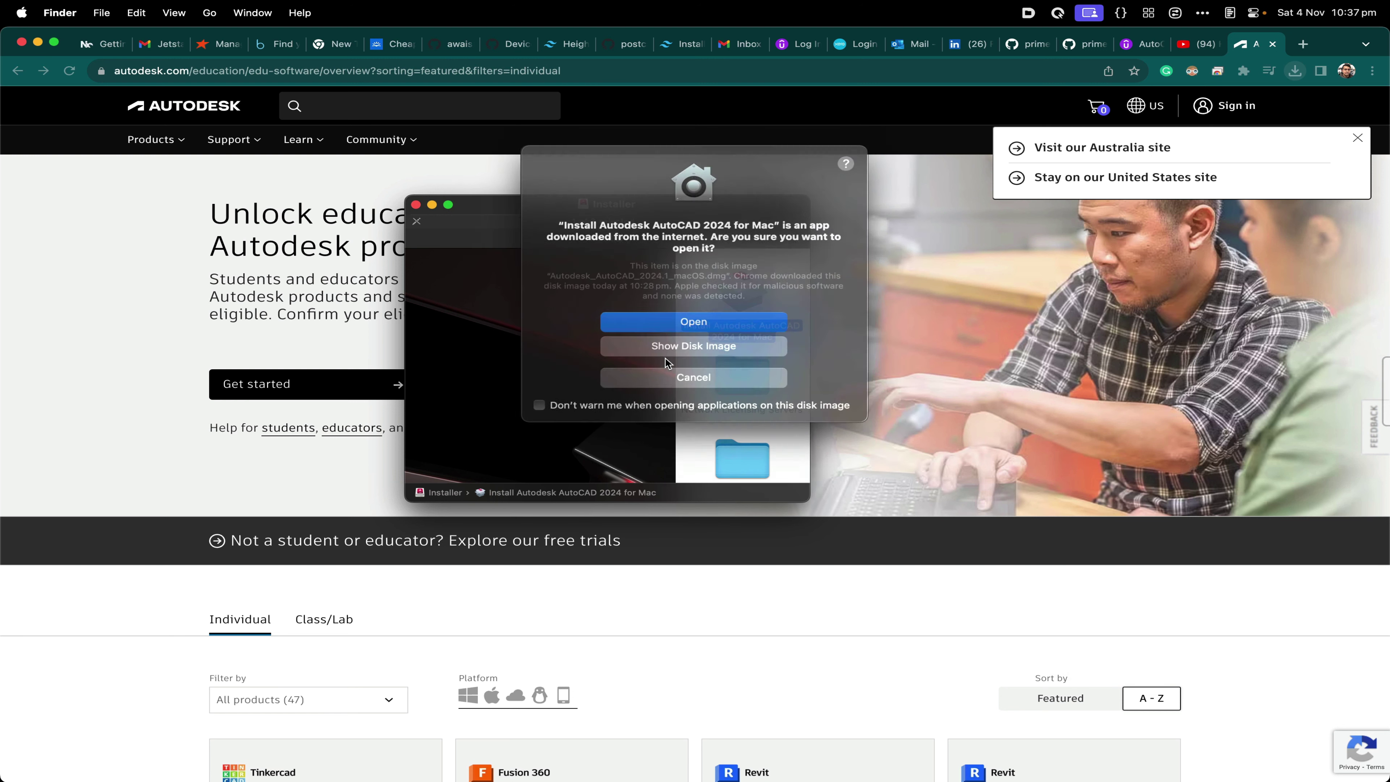
{"action": "left_click", "coordinate": [695, 319]}
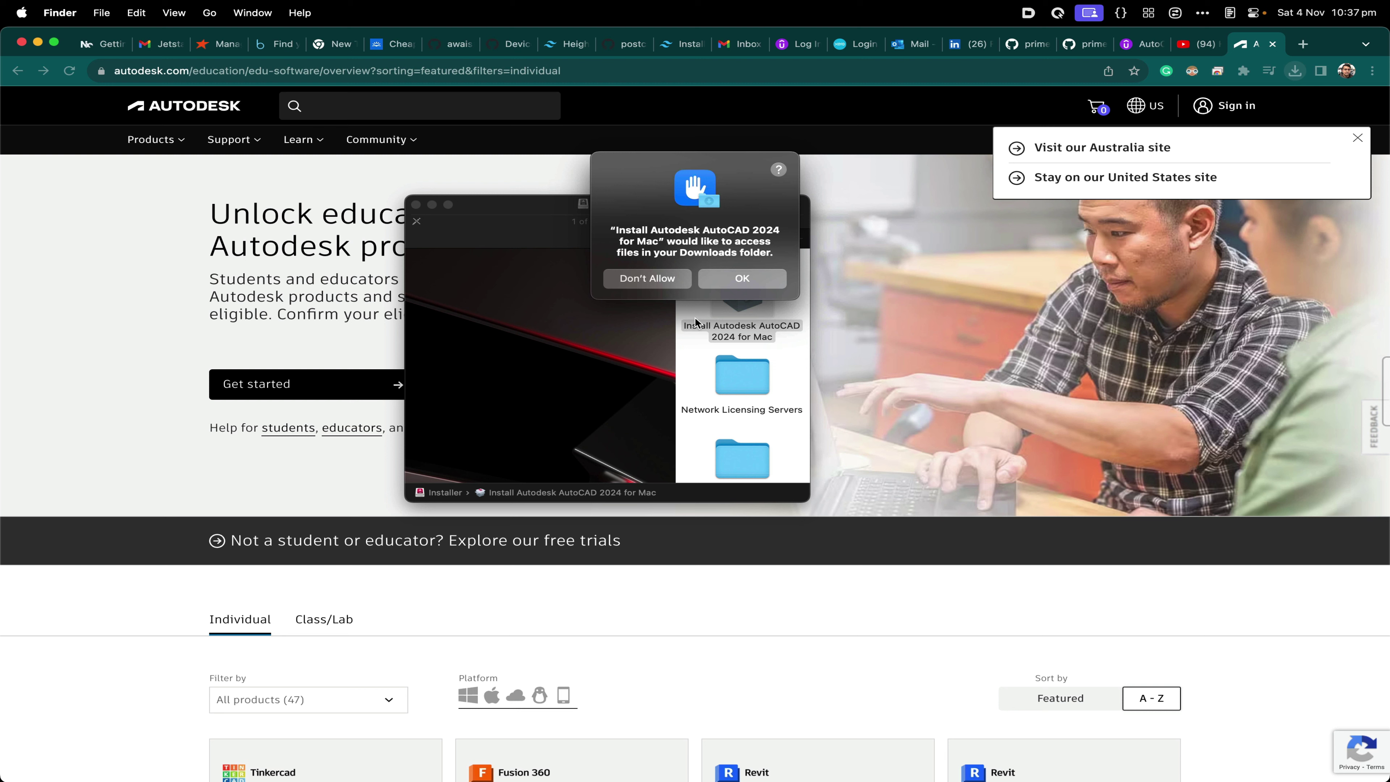
{"action": "left_click", "coordinate": [735, 281]}
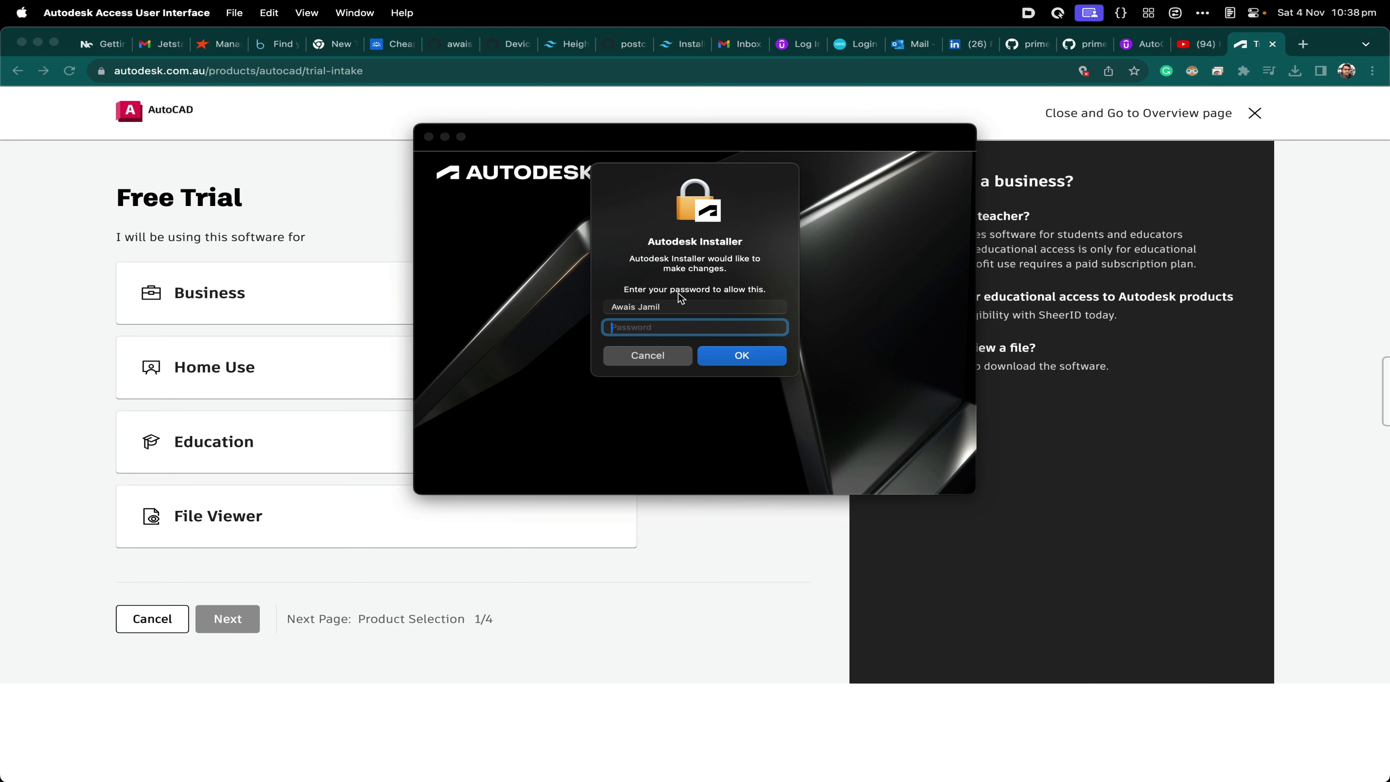
Authorize the Autodesk installer with the account password, agree to the Terms of Use and proceed with the installation.
{"action": "type", "text": "••"}
{"action": "key", "text": "Return"}
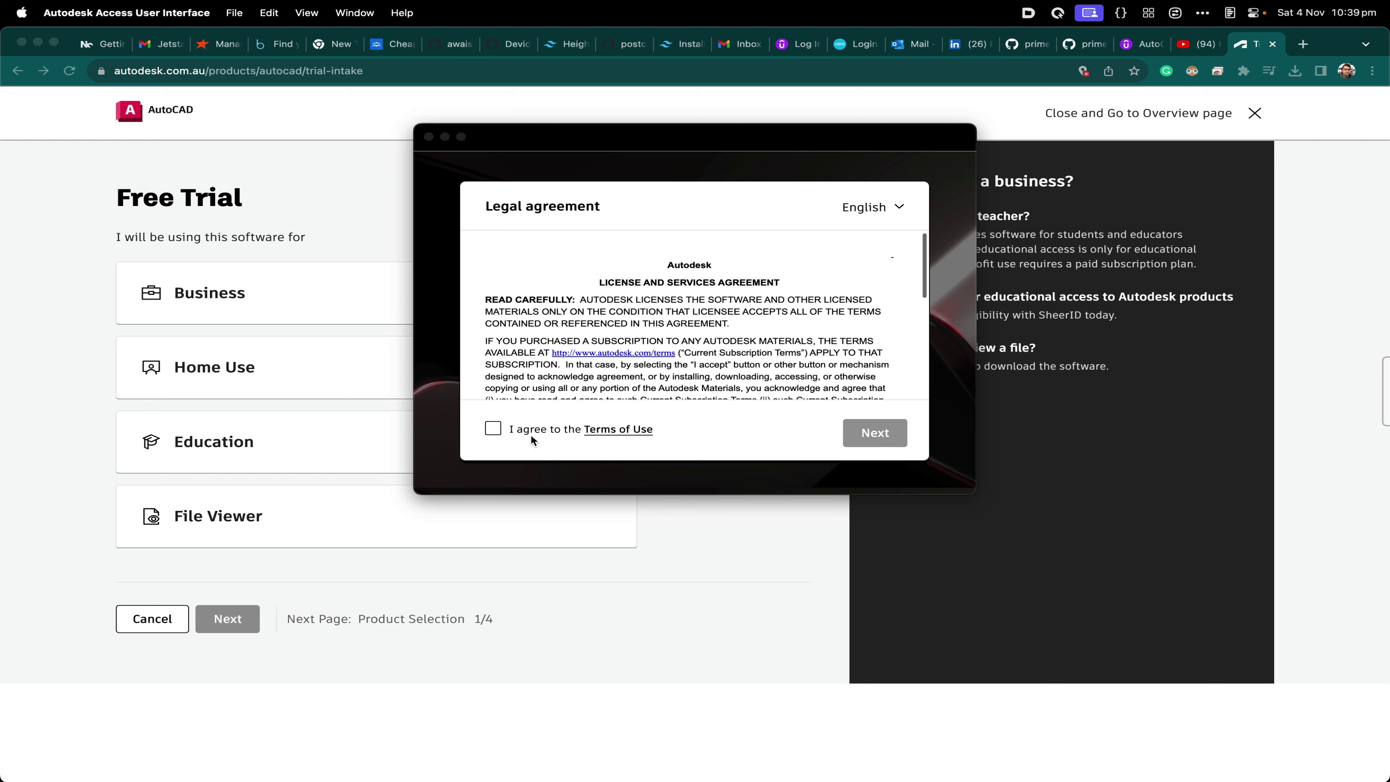
{"action": "left_click", "coordinate": [490, 430]}
{"action": "left_click", "coordinate": [876, 432]}
{"action": "left_click", "coordinate": [934, 463]}
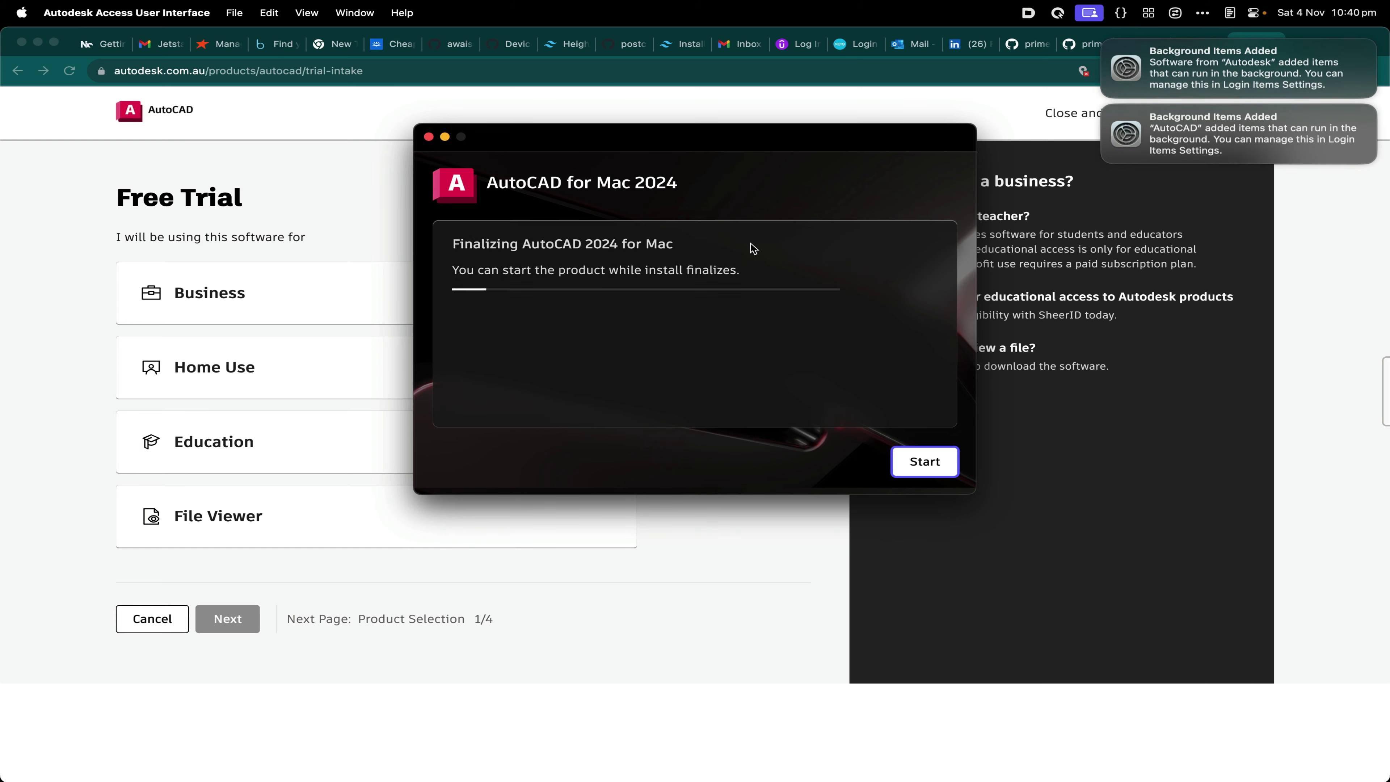
Start the installed AutoCAD 2024 and choose to sign in with the Autodesk ID.
{"action": "left_click", "coordinate": [919, 462]}
{"action": "left_click", "coordinate": [837, 383]}
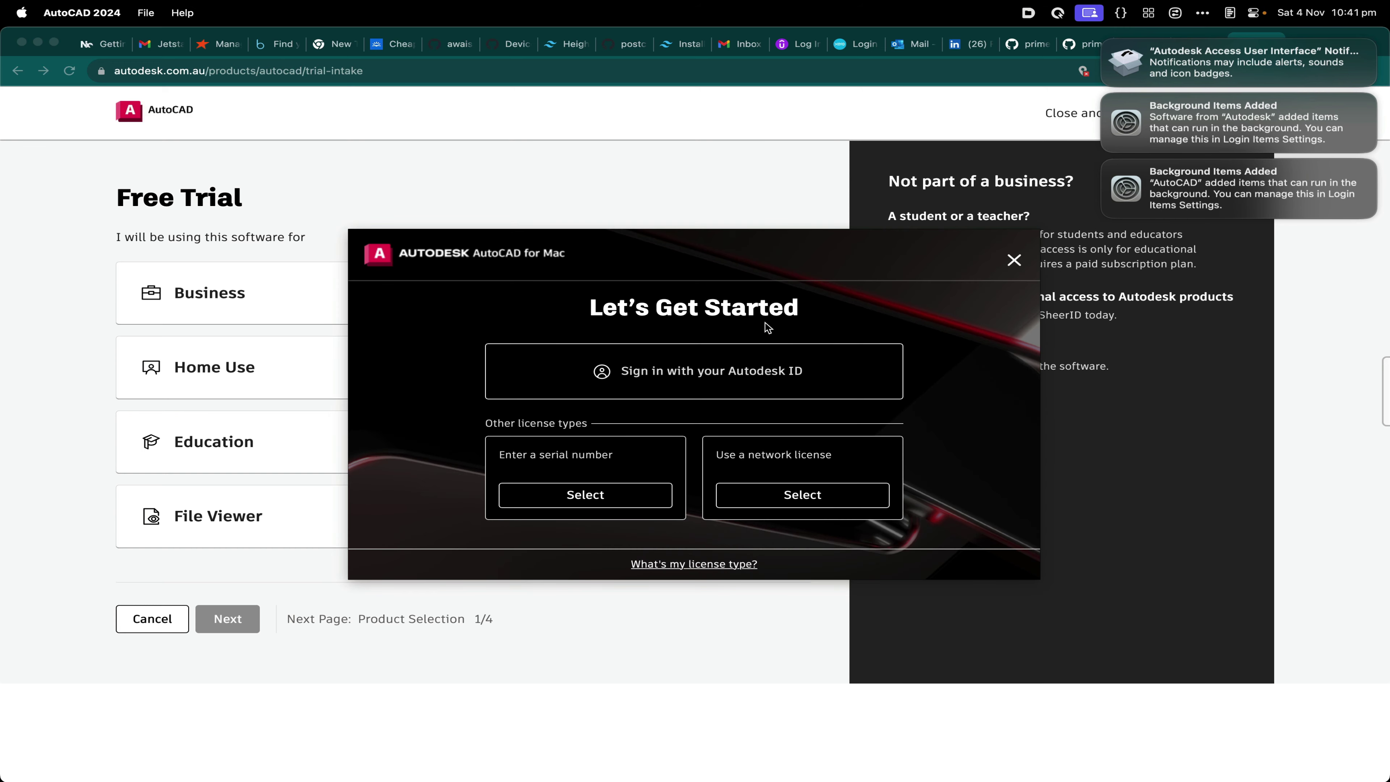
{"action": "left_click", "coordinate": [734, 369]}
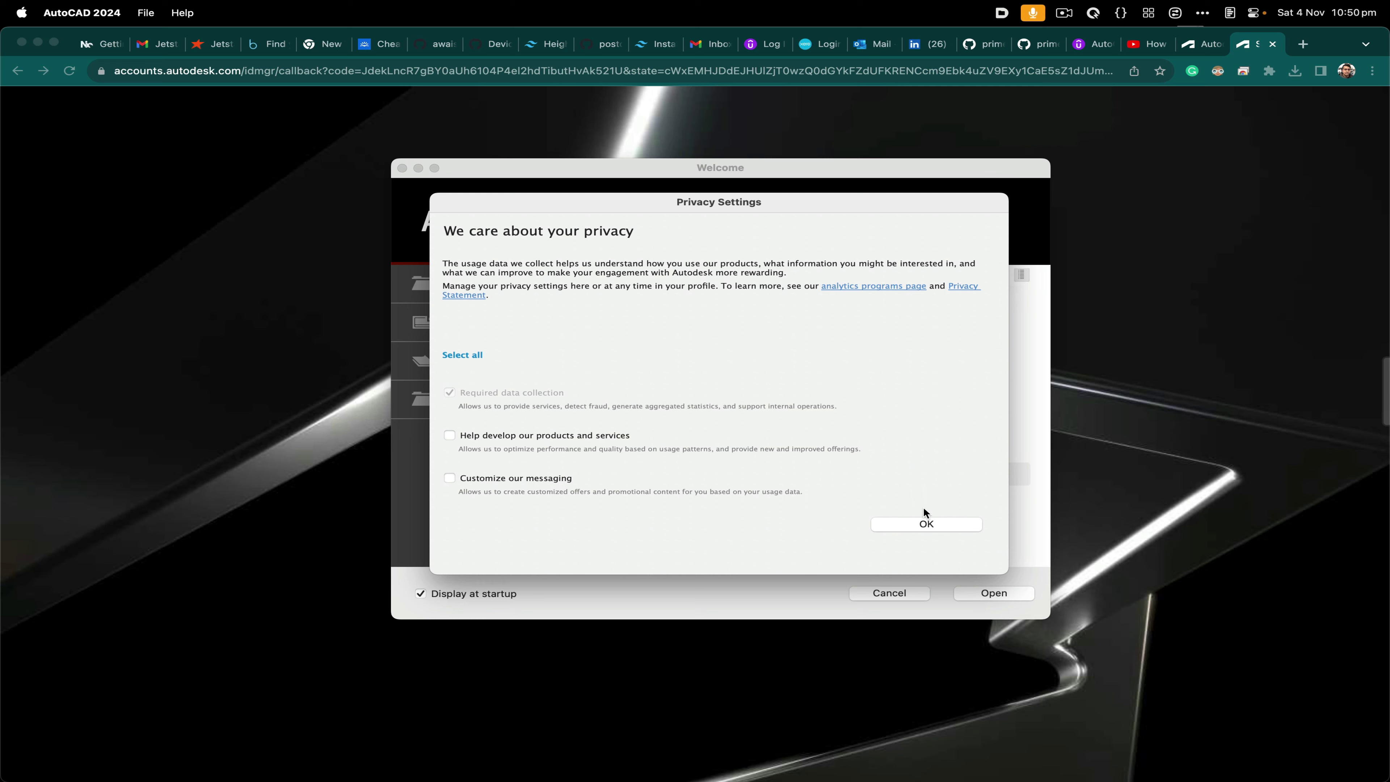
Accept the privacy settings with only required data collection and create a new drawing from the acad3D.dwt template.
{"action": "left_click", "coordinate": [924, 523]}
{"action": "scroll", "coordinate": [825, 411], "scroll_direction": "down", "scroll_amount": 3}
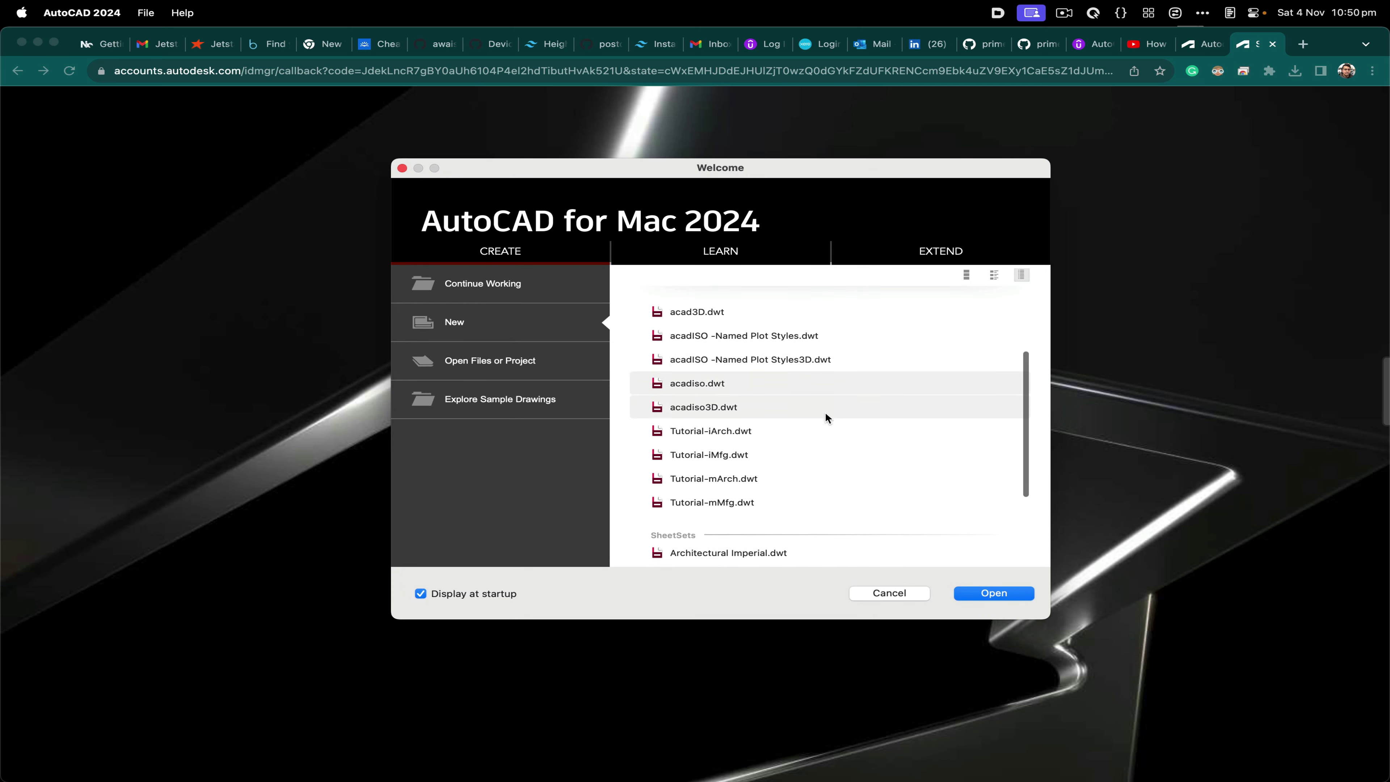
{"action": "scroll", "coordinate": [825, 412], "scroll_direction": "up", "scroll_amount": 5}
{"action": "left_click", "coordinate": [772, 404]}
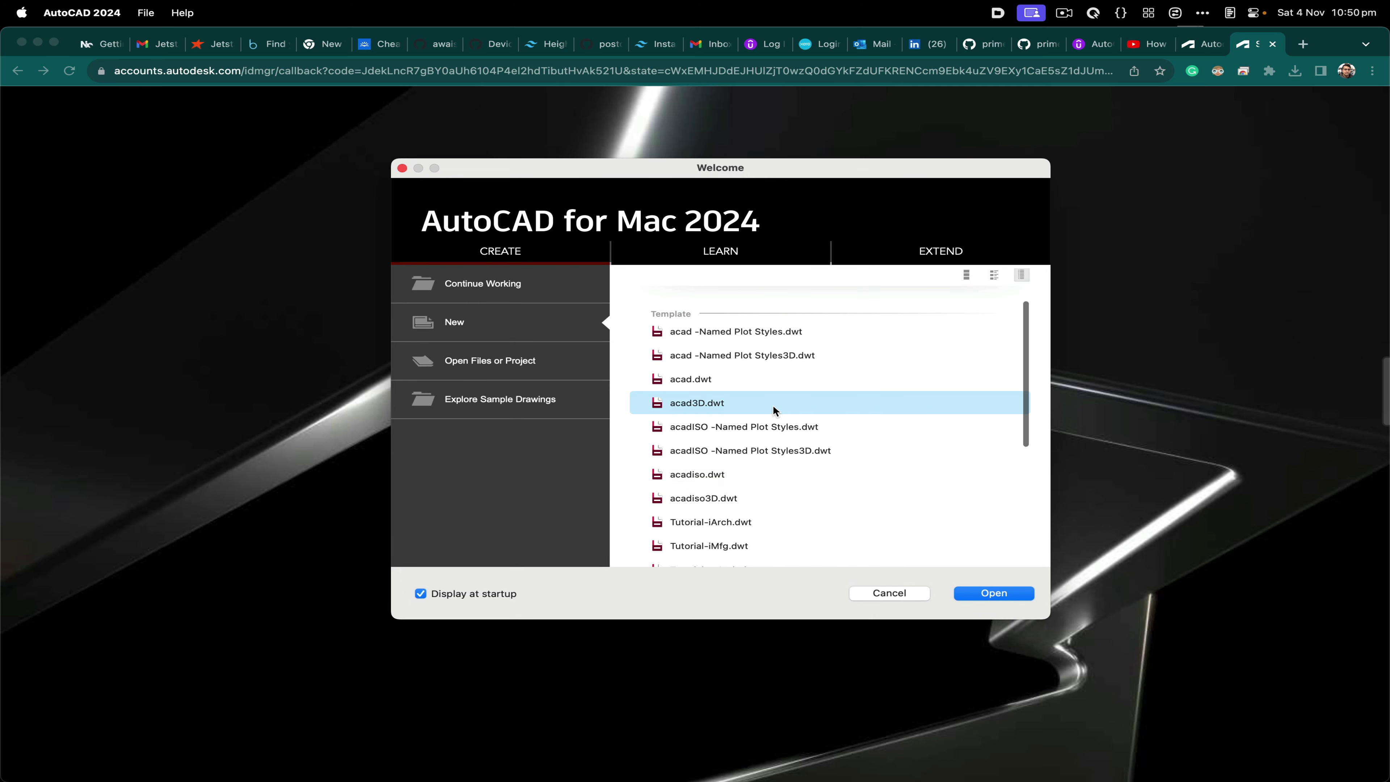
{"action": "double_click", "coordinate": [713, 406]}
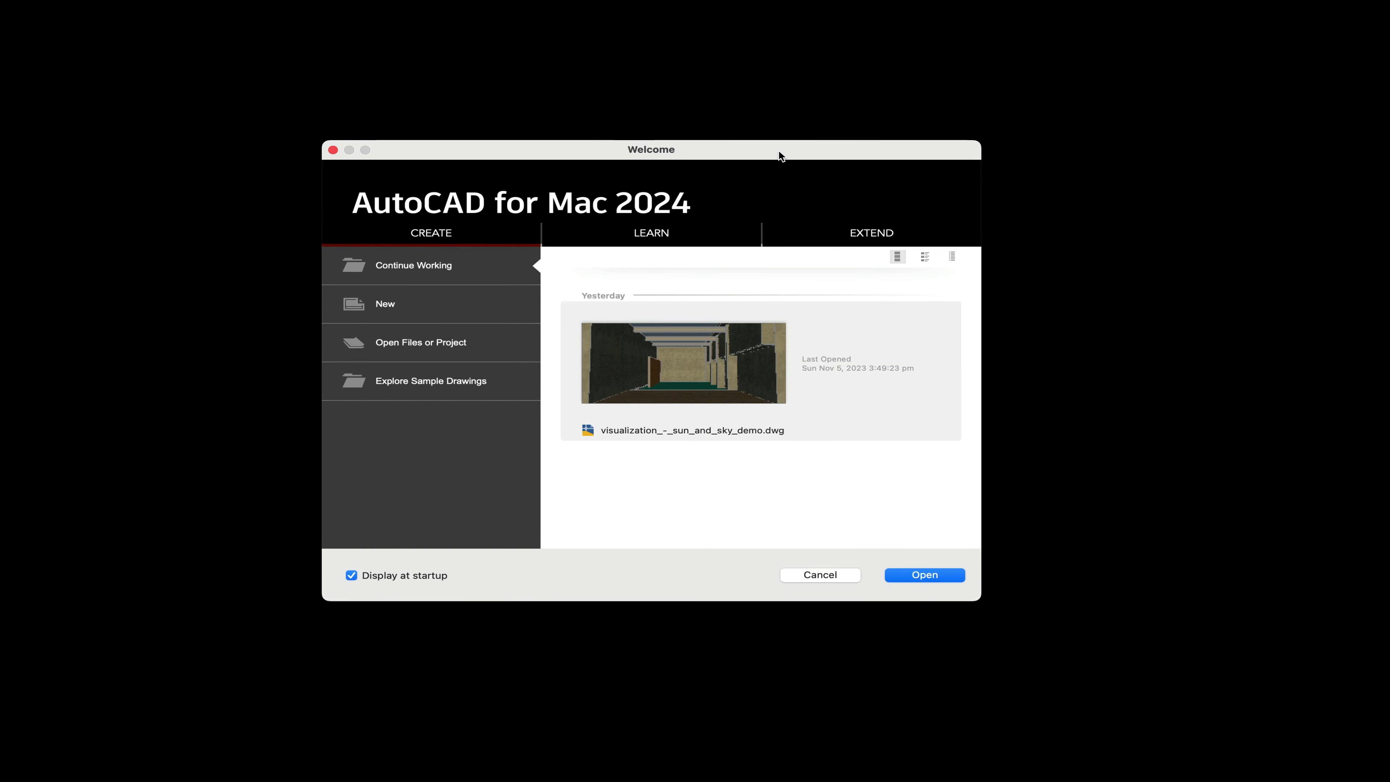
{"action": "key", "text": "Escape"}
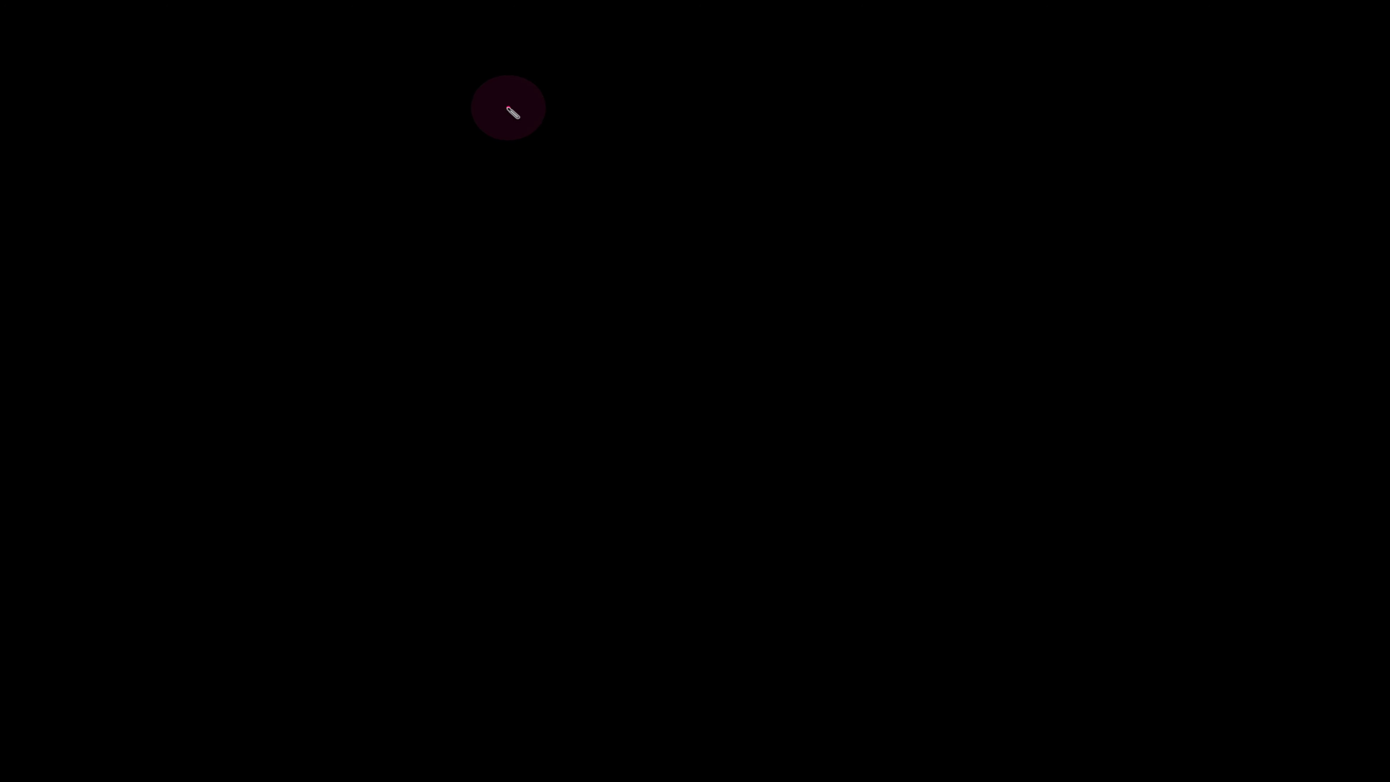
{"action": "key", "text": "Escape"}
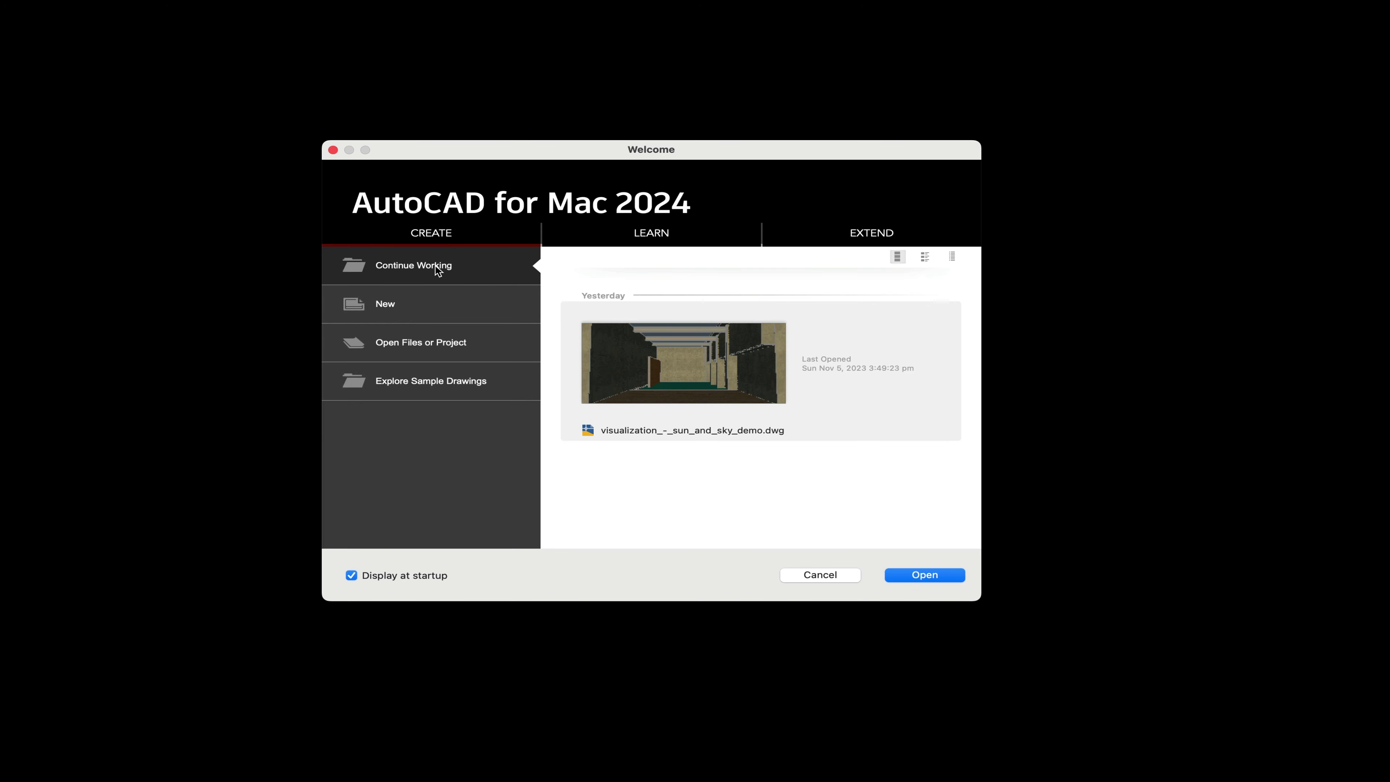
Create a new drawing from the acad.dwt template.
{"action": "left_click", "coordinate": [624, 234]}
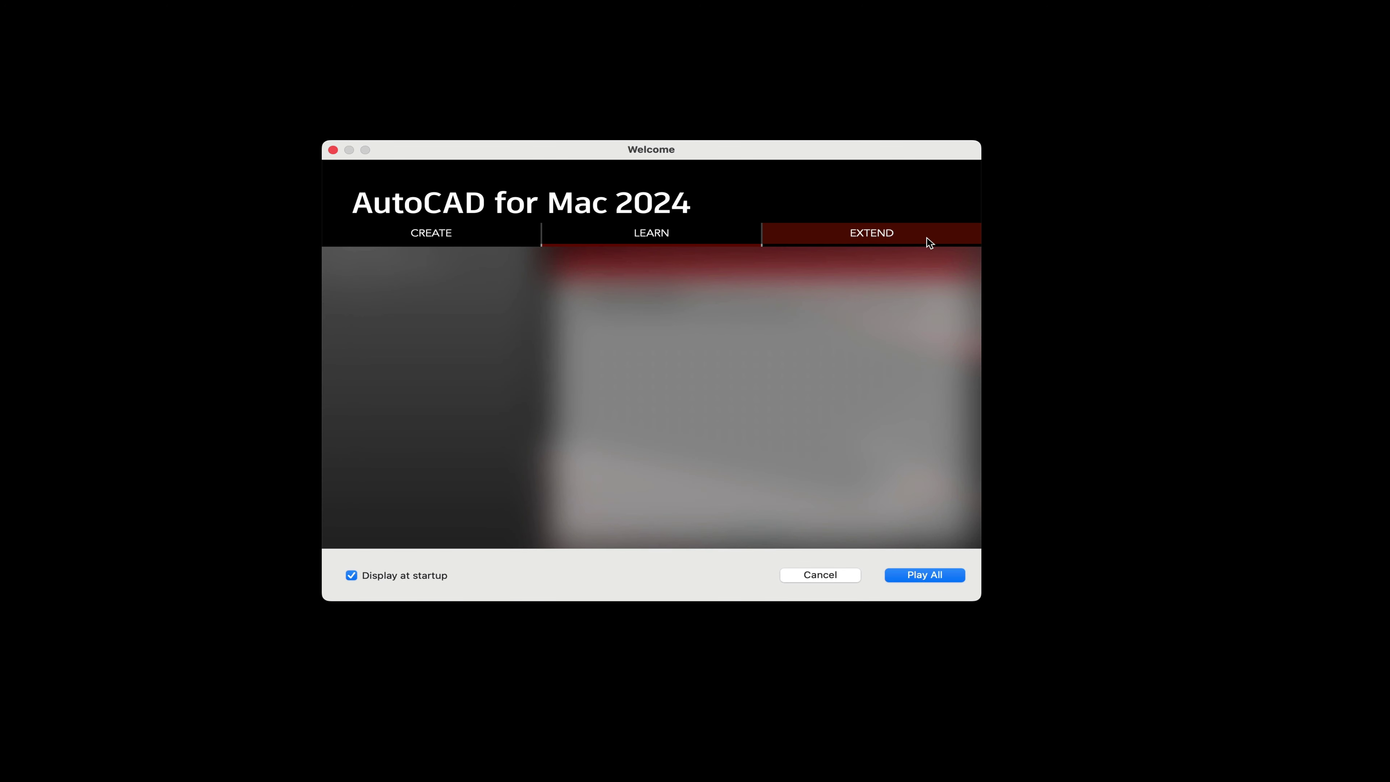
{"action": "left_click", "coordinate": [909, 238]}
{"action": "left_click", "coordinate": [716, 242]}
{"action": "left_click", "coordinate": [450, 237]}
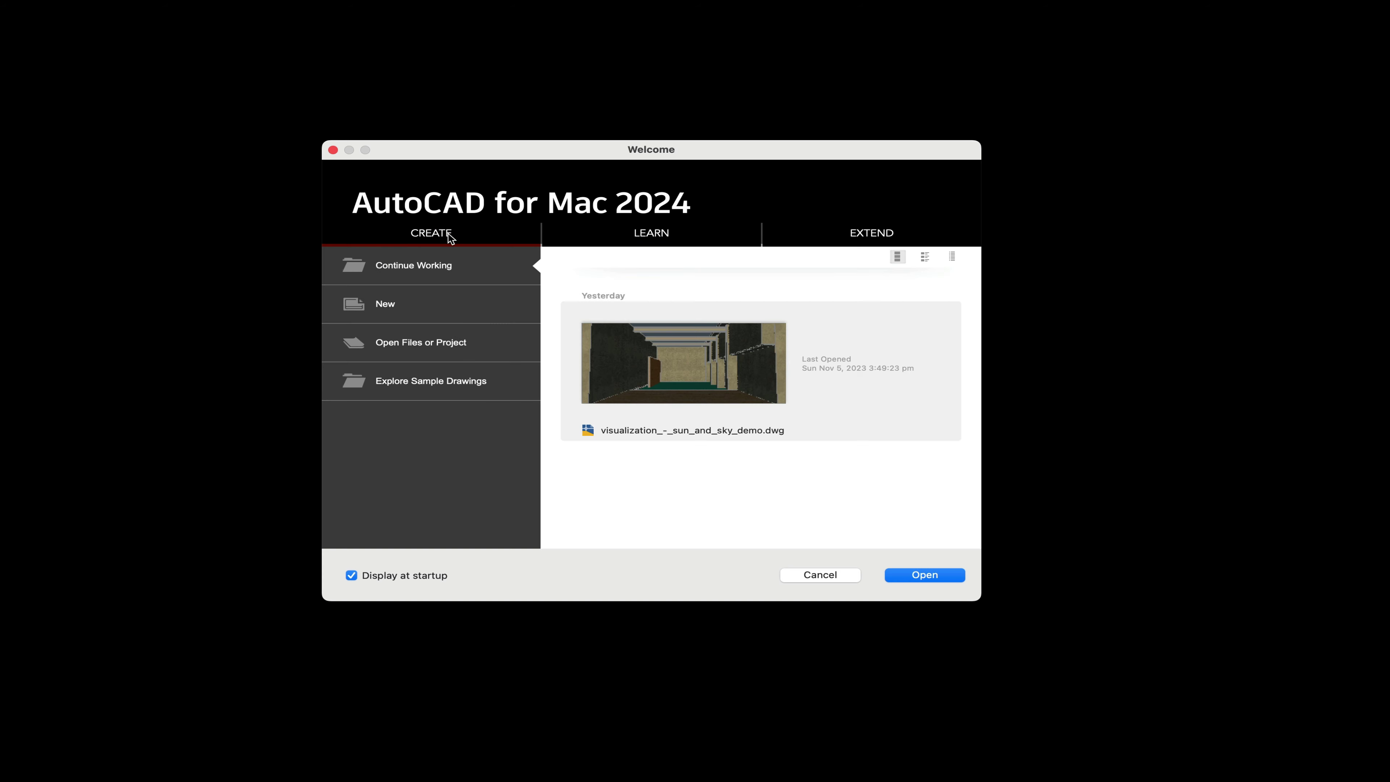
{"action": "left_click", "coordinate": [405, 311]}
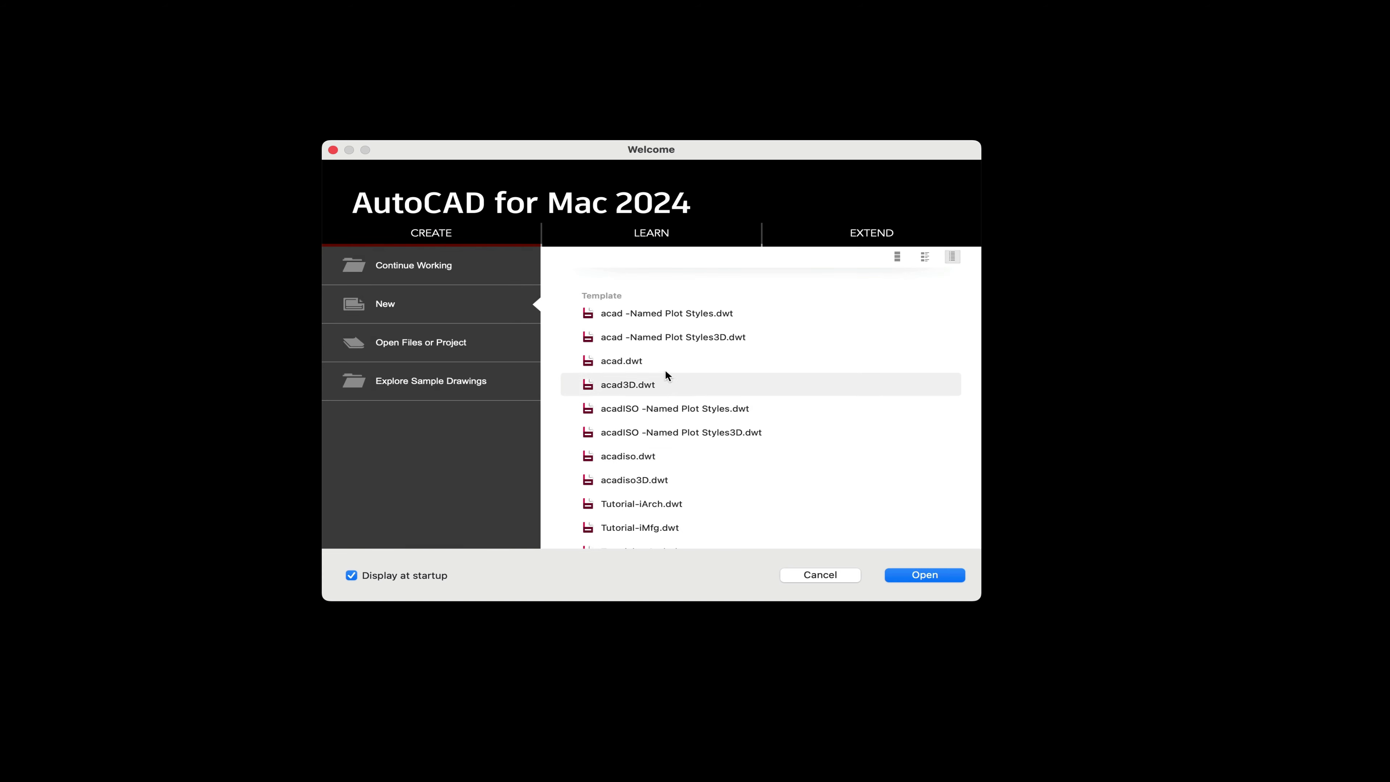
{"action": "left_click", "coordinate": [624, 362]}
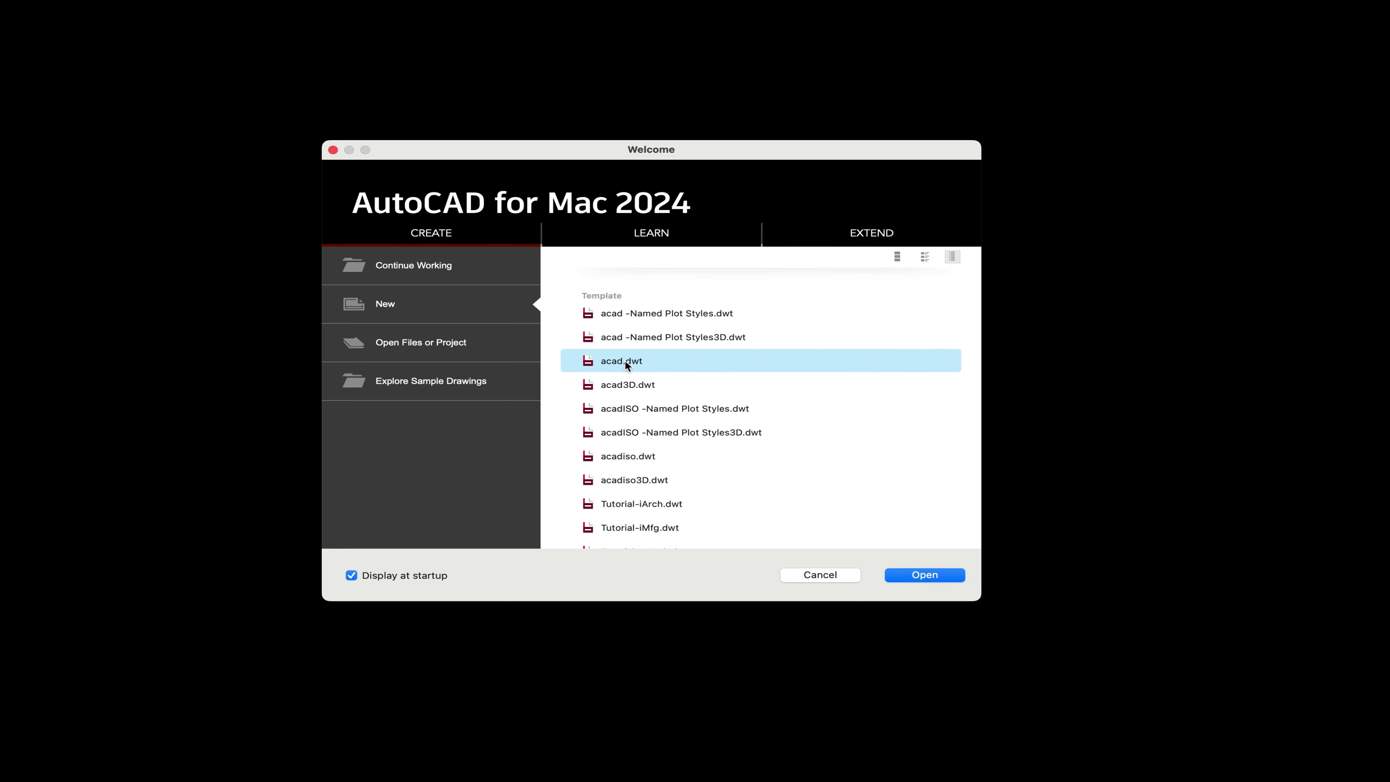
{"action": "double_click", "coordinate": [624, 359]}
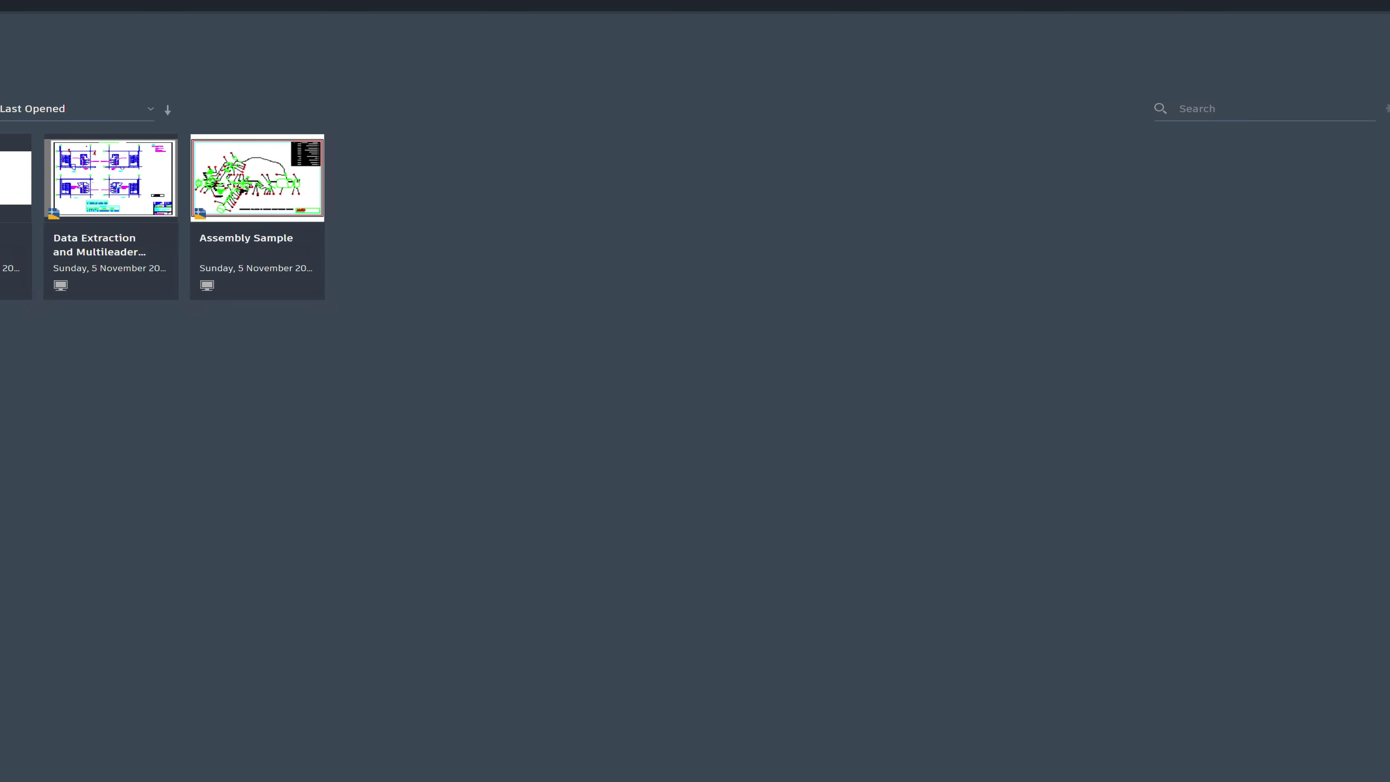
{"action": "left_click", "coordinate": [886, 61]}
{"action": "left_click", "coordinate": [1189, 202]}
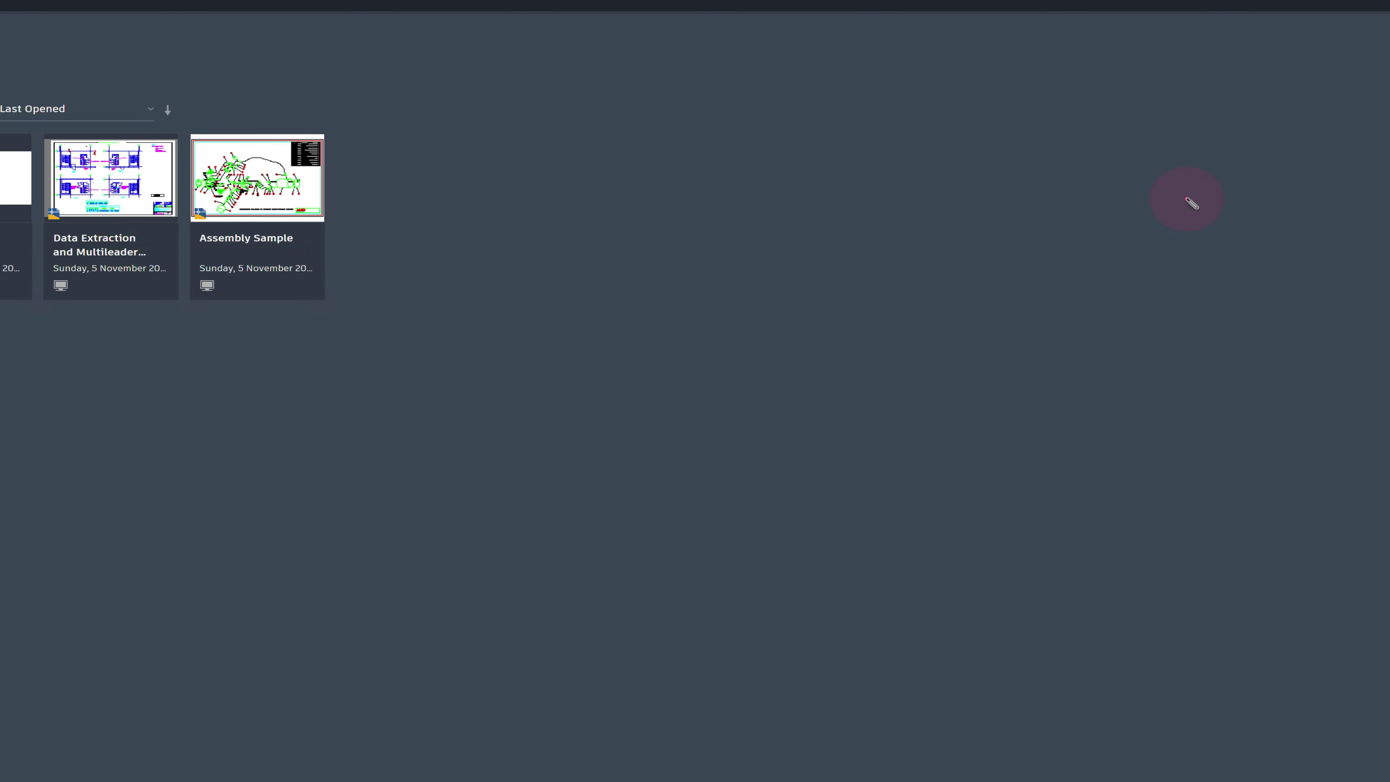
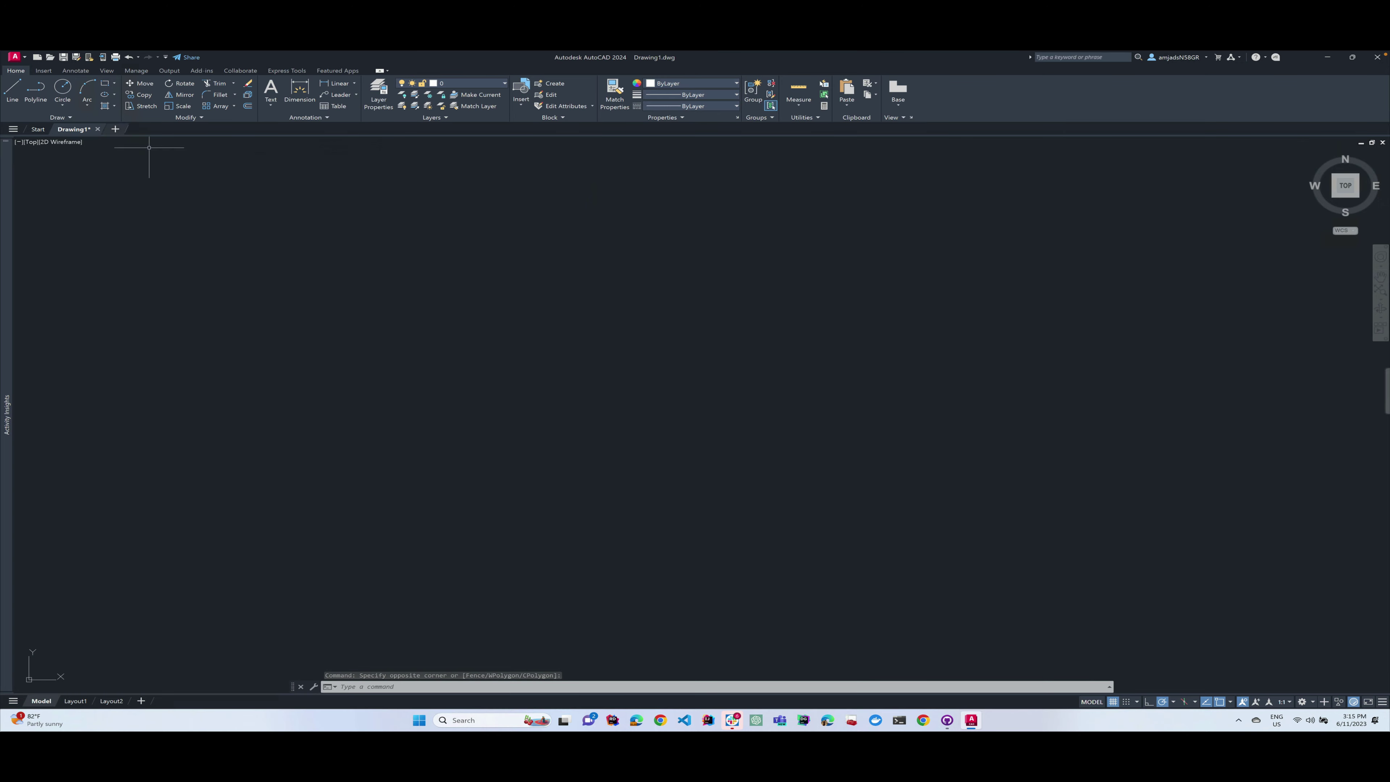
{"action": "left_click", "coordinate": [338, 213]}
{"action": "left_click", "coordinate": [478, 280]}
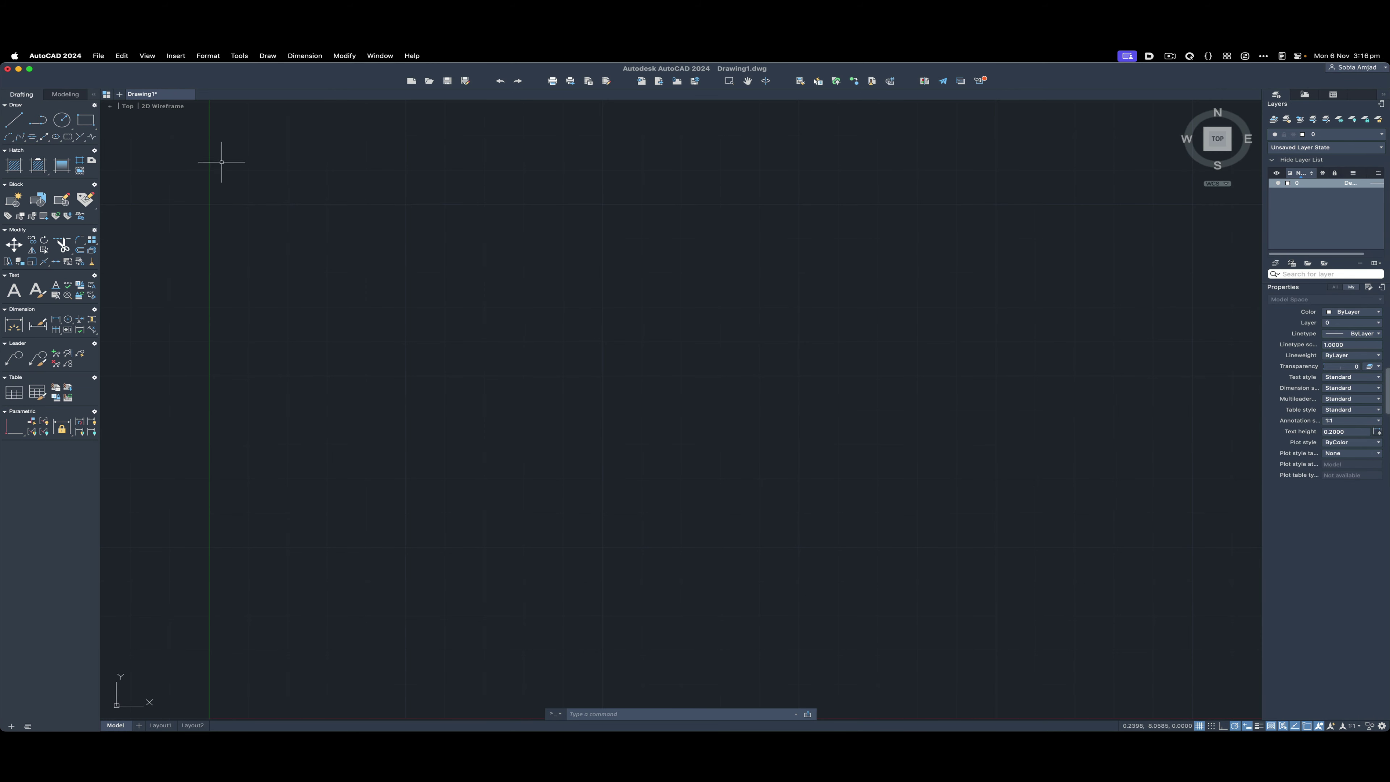
{"action": "left_click", "coordinate": [606, 377]}
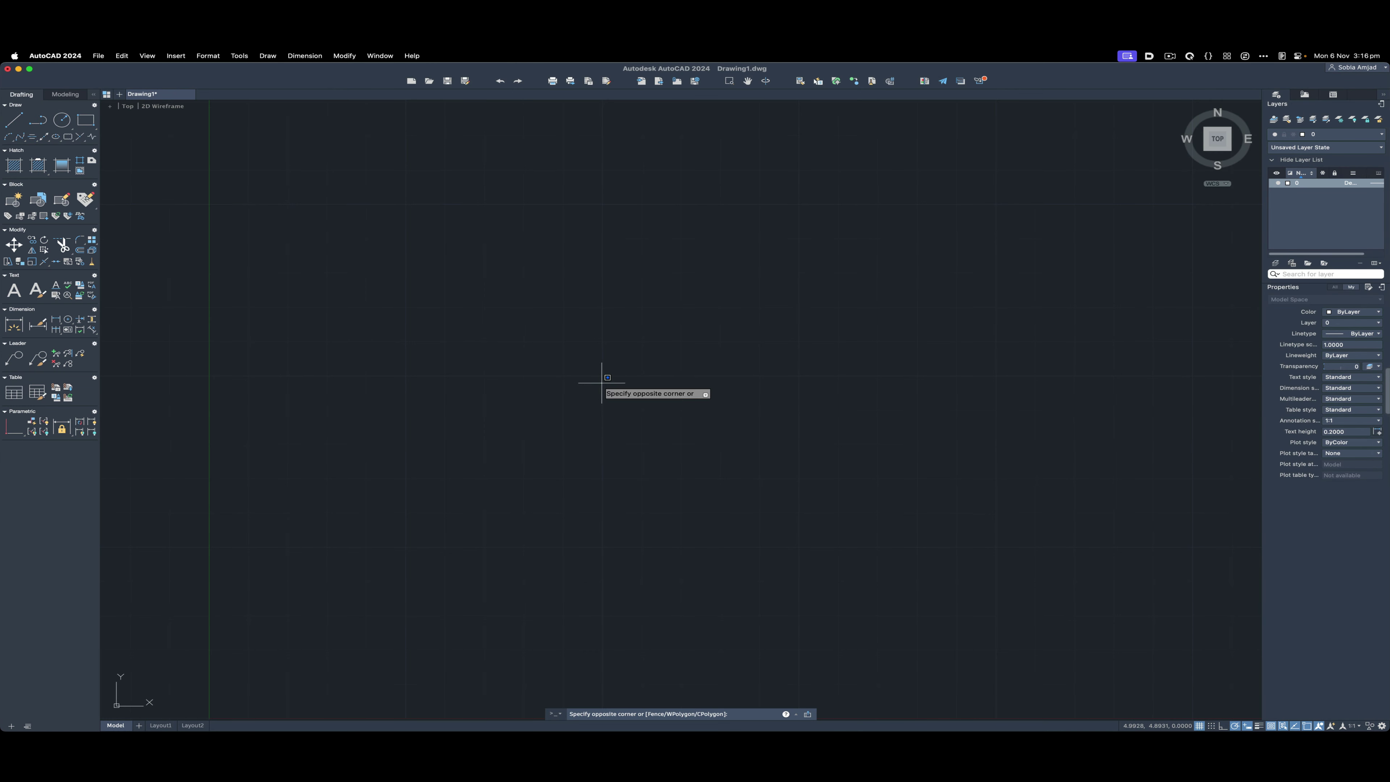
{"action": "left_click", "coordinate": [792, 220]}
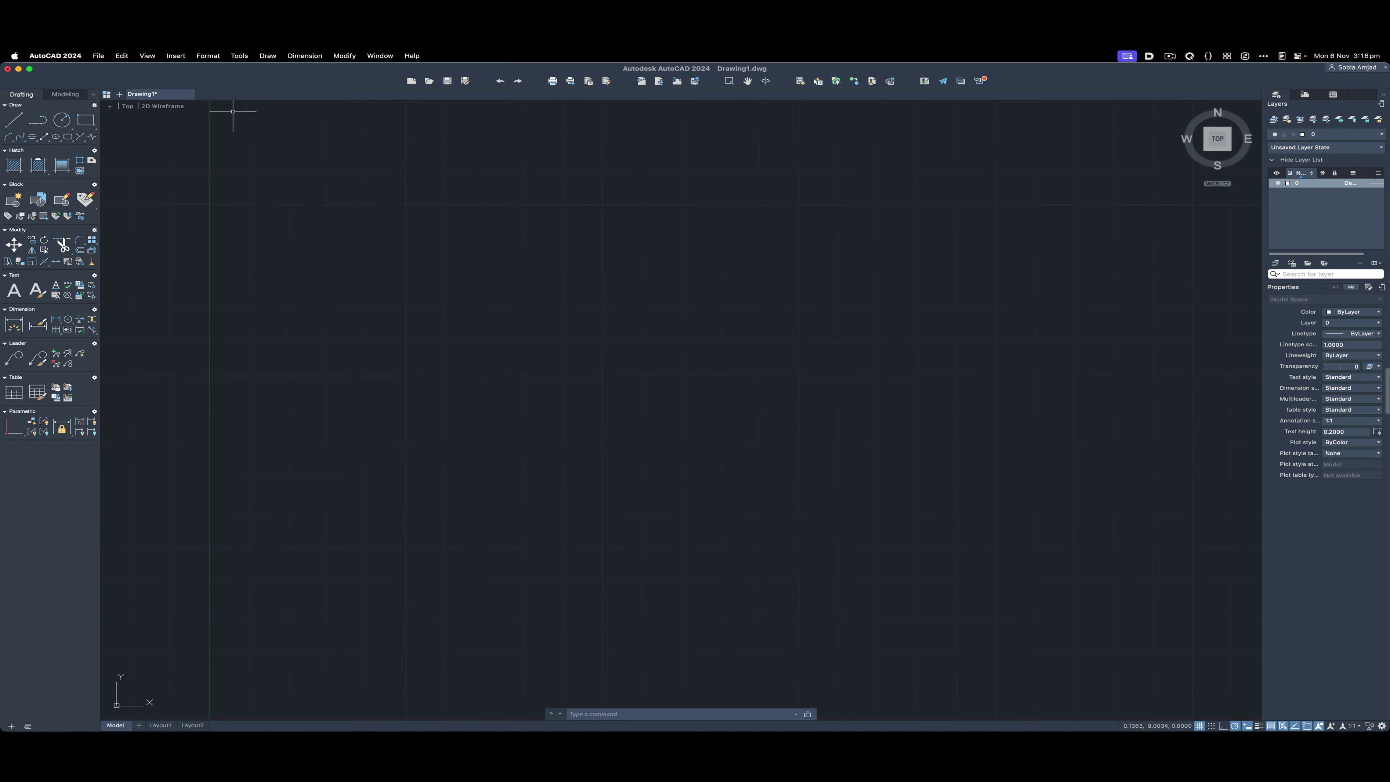
{"action": "left_click", "coordinate": [98, 55]}
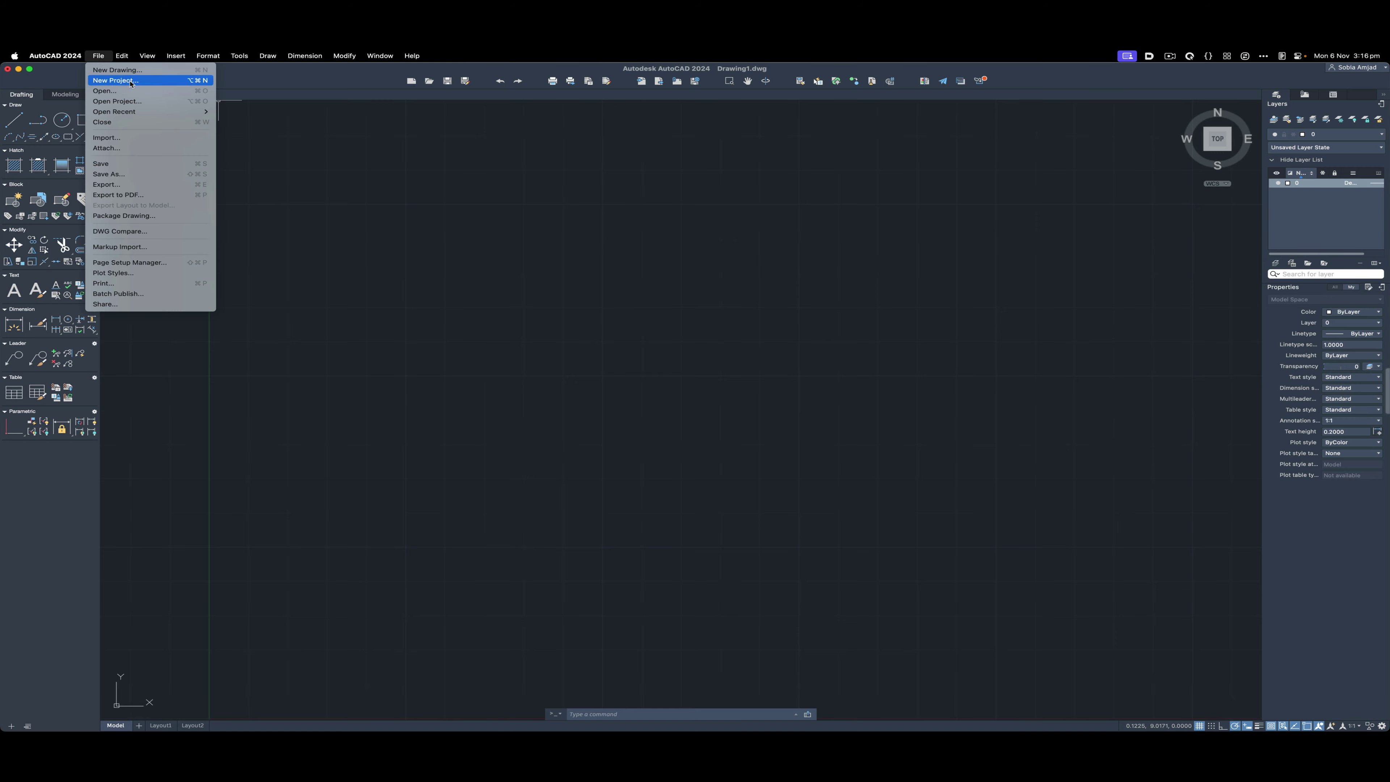
{"action": "left_click", "coordinate": [284, 82]}
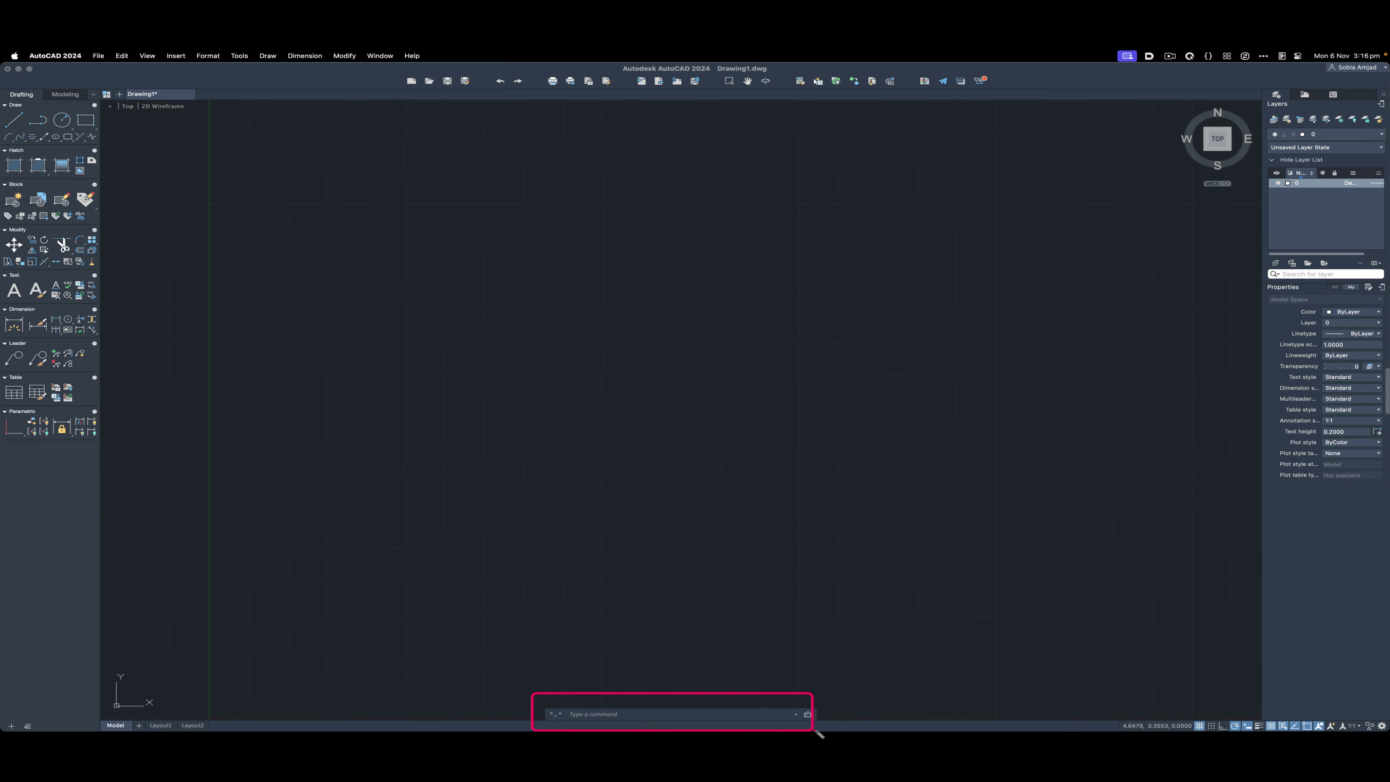
{"action": "left_click", "coordinate": [793, 602]}
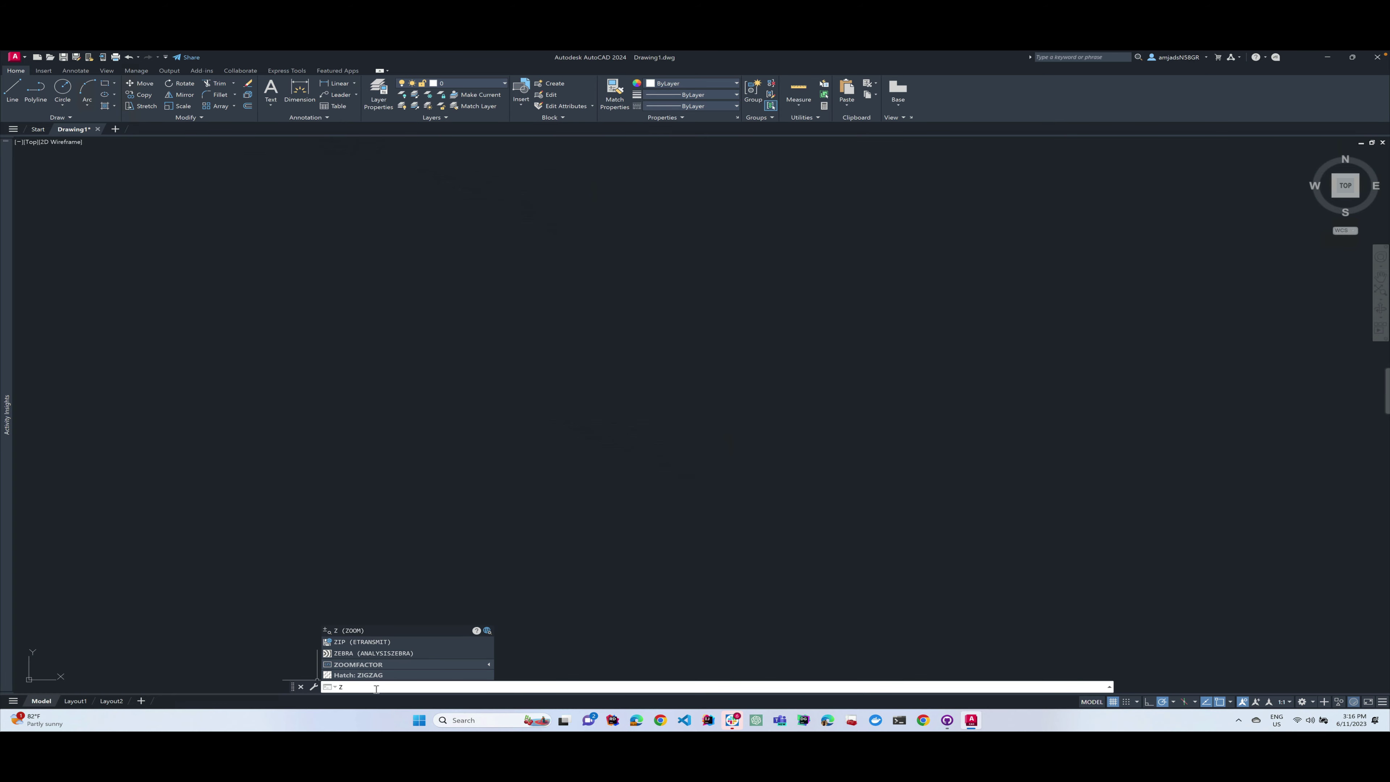
{"action": "key", "text": "Down"}
{"action": "key", "text": "Down"}
{"action": "left_click", "coordinate": [345, 631]}
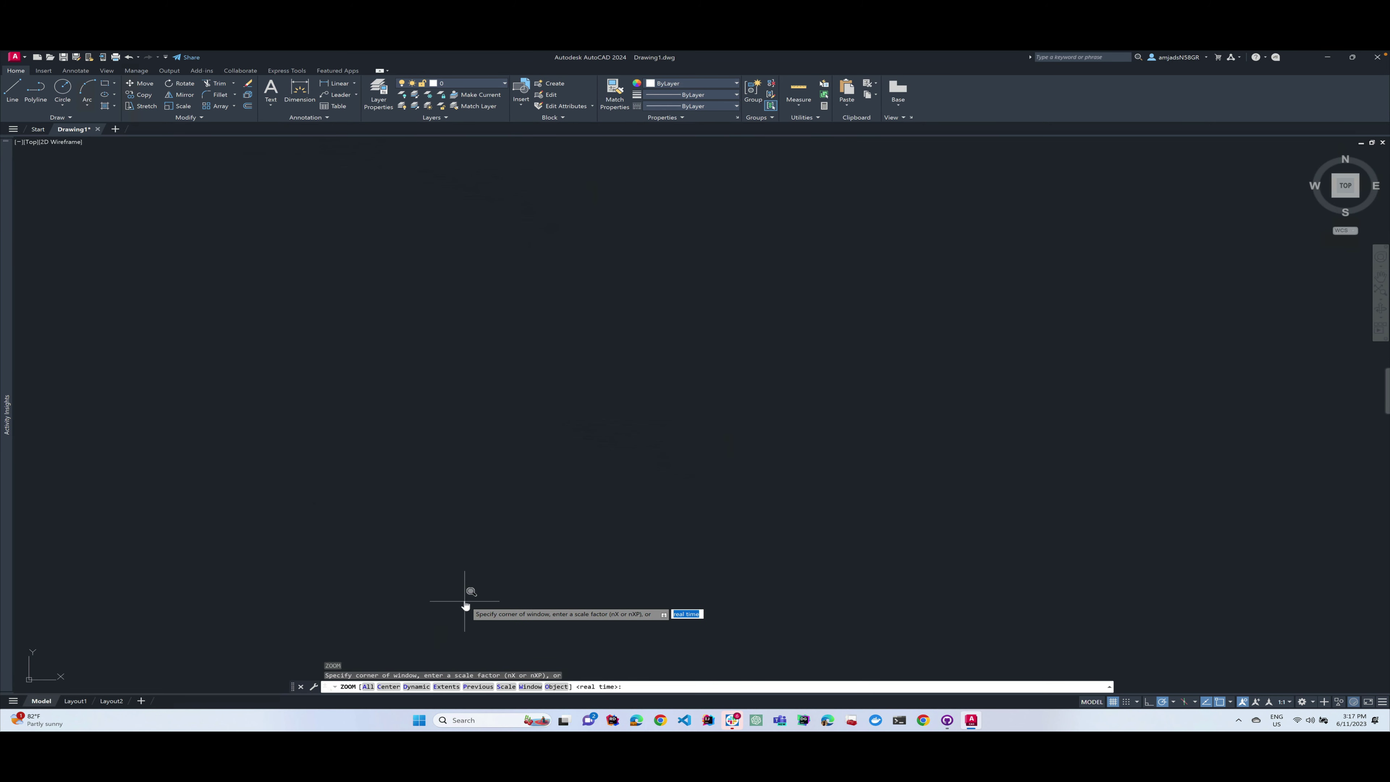
{"action": "key", "text": "Escape"}
{"action": "key", "text": "Escape"}
{"action": "key", "text": "Escape"}
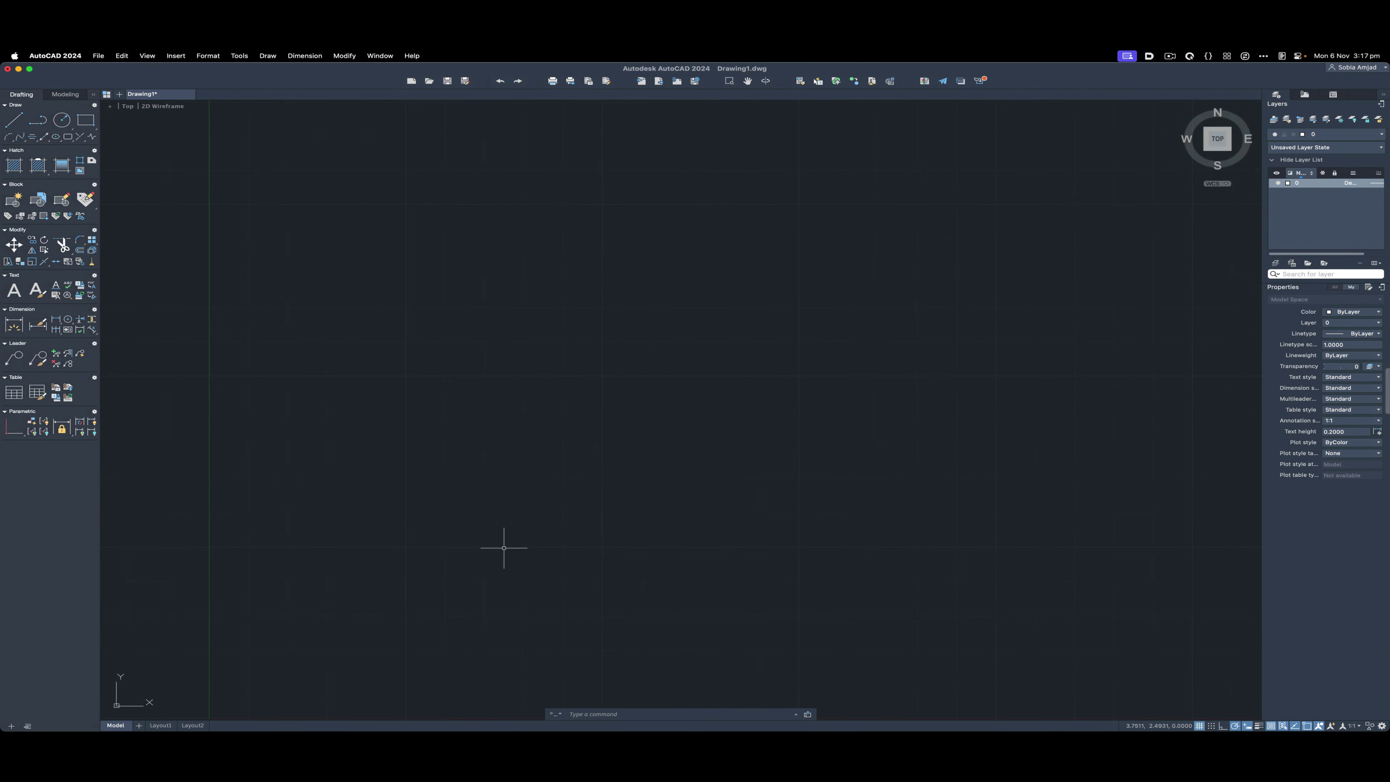
Zoom the empty drawing to its extents with the ZOOM command.
{"action": "left_click", "coordinate": [593, 715]}
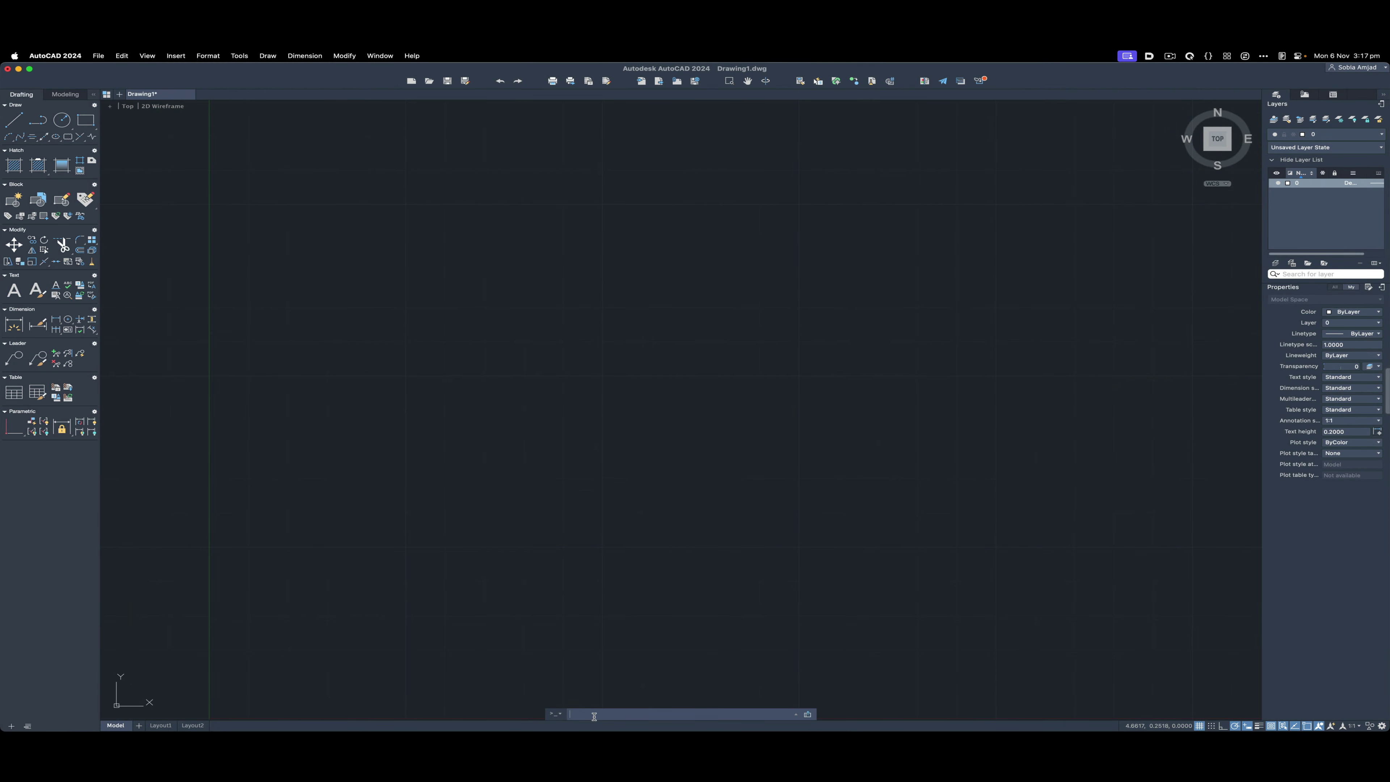
{"action": "type", "text": "z"}
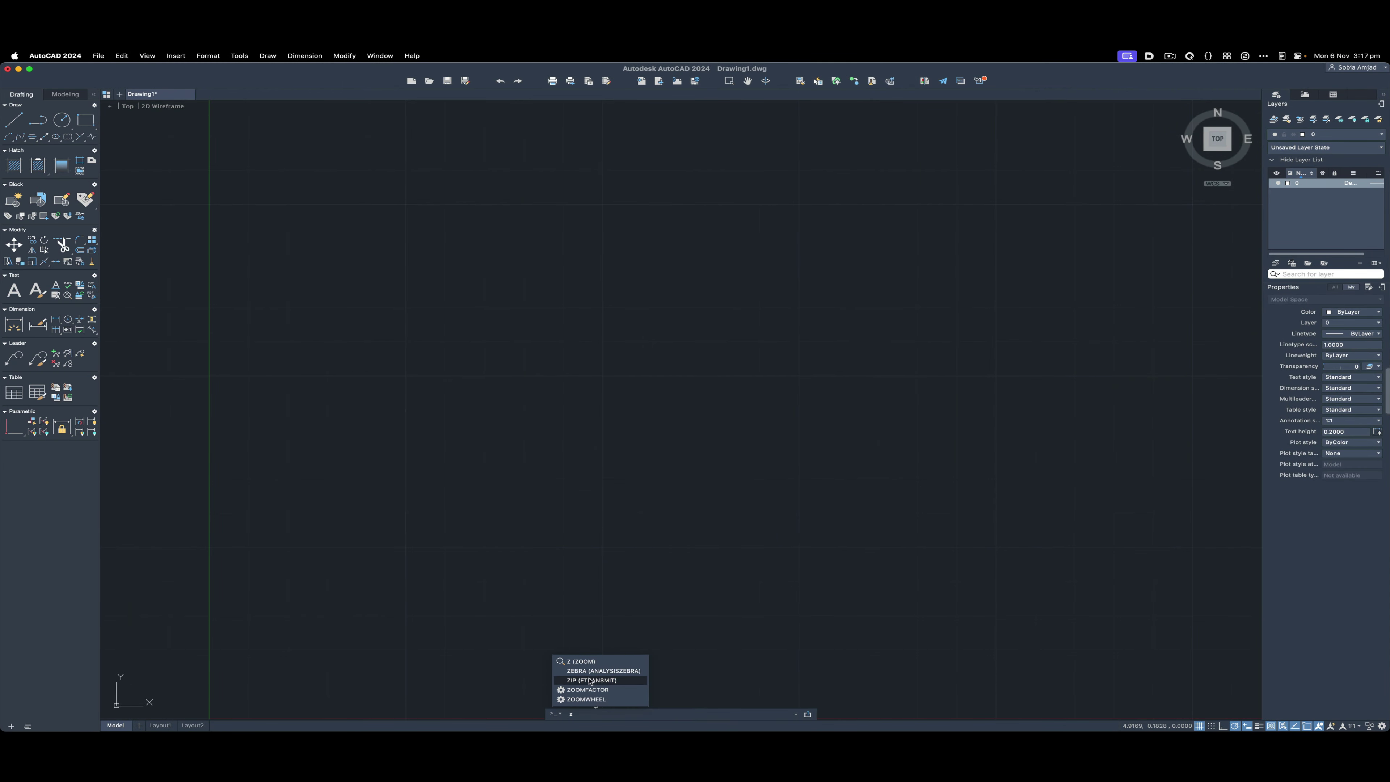
{"action": "left_click", "coordinate": [583, 661]}
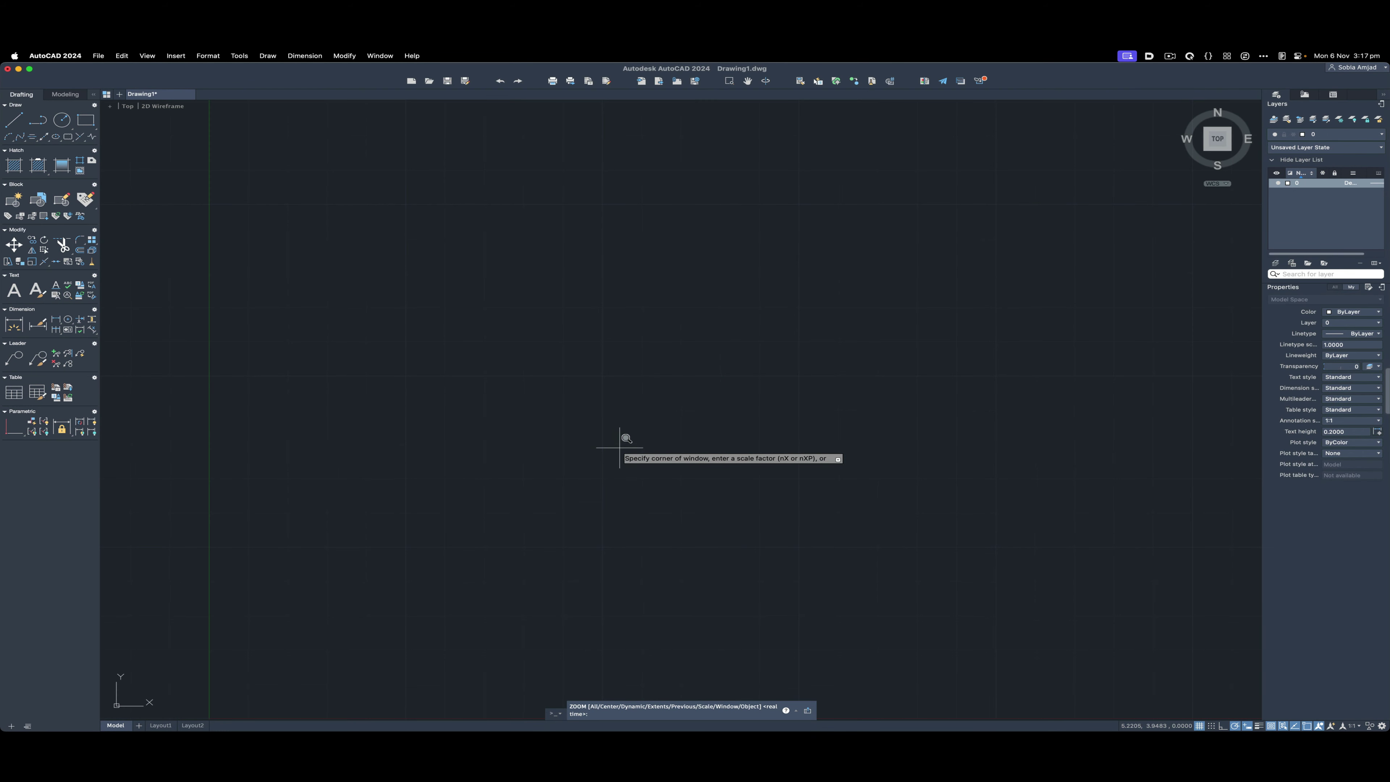
{"action": "type", "text": "e"}
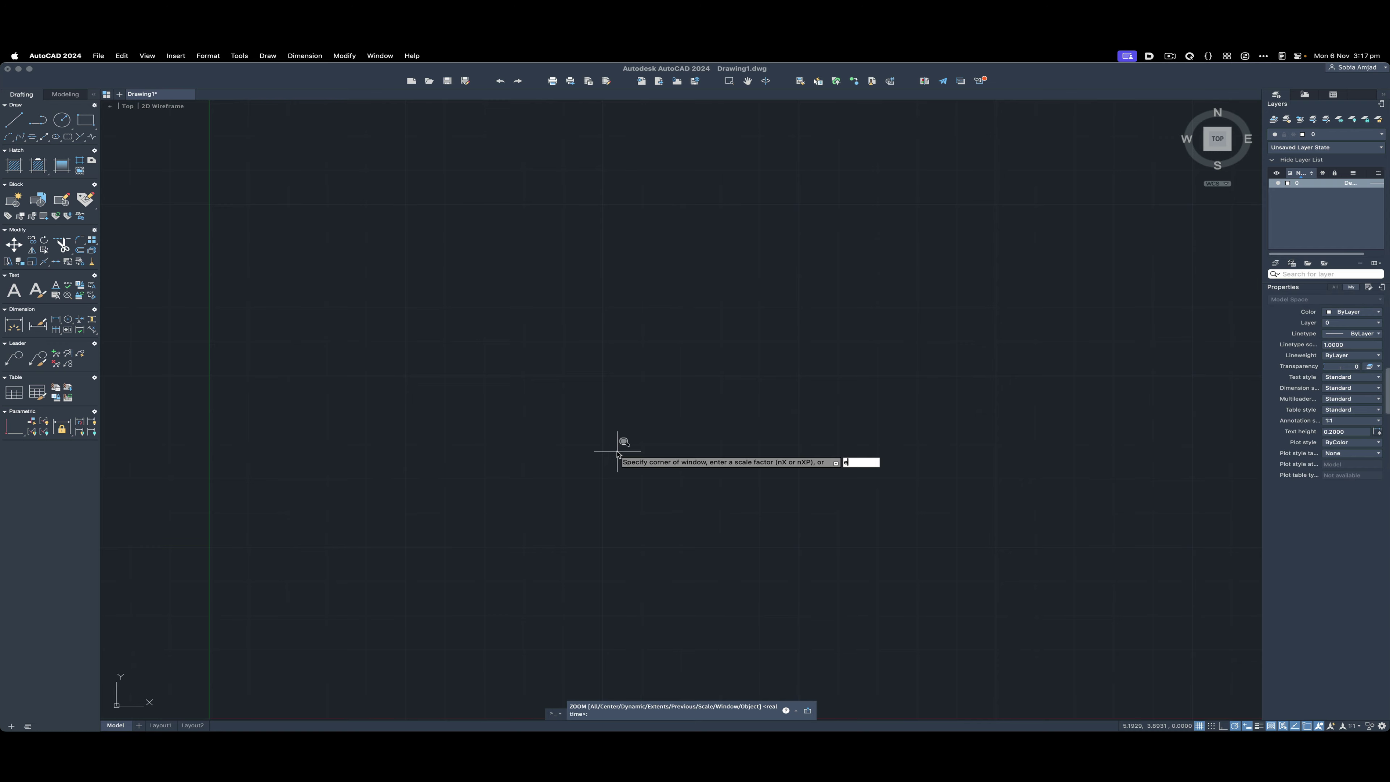
{"action": "key", "text": "Return"}
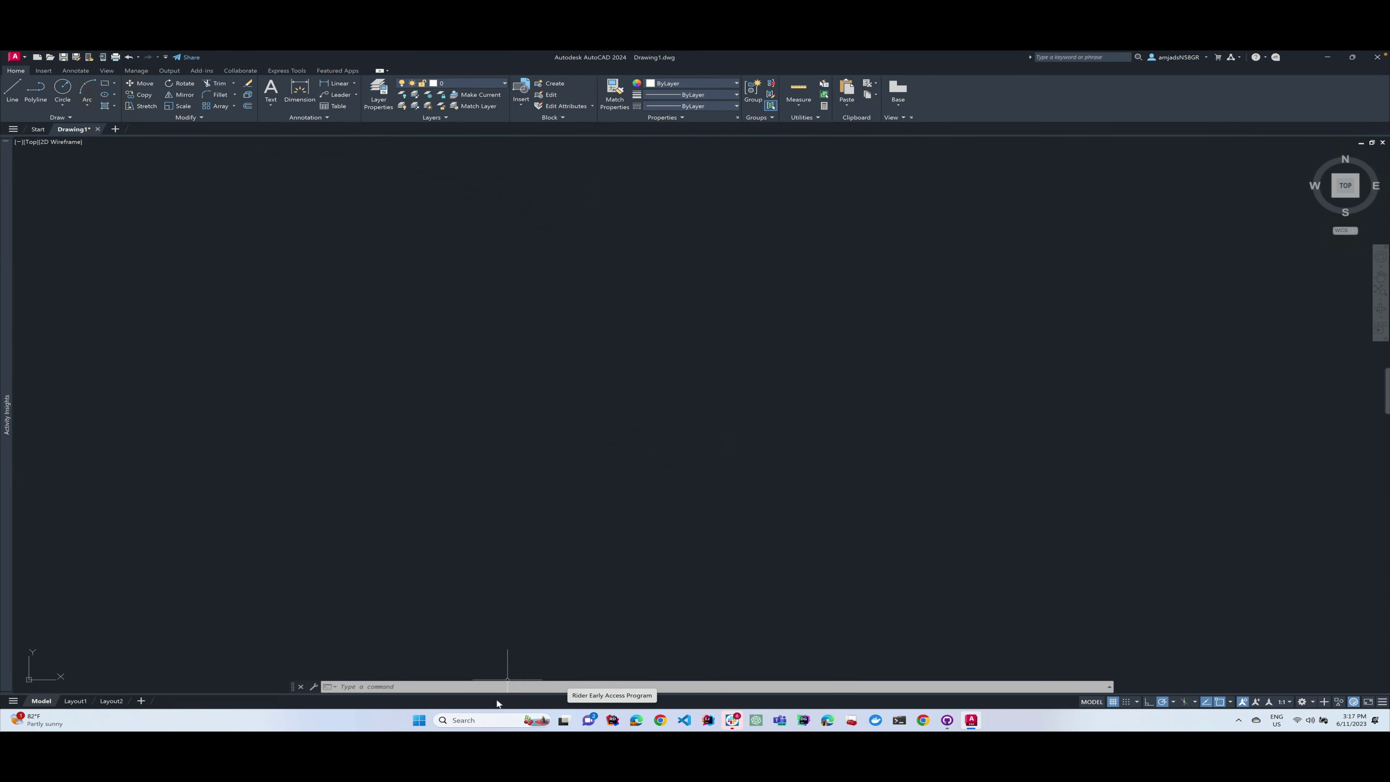
{"action": "left_click", "coordinate": [507, 686]}
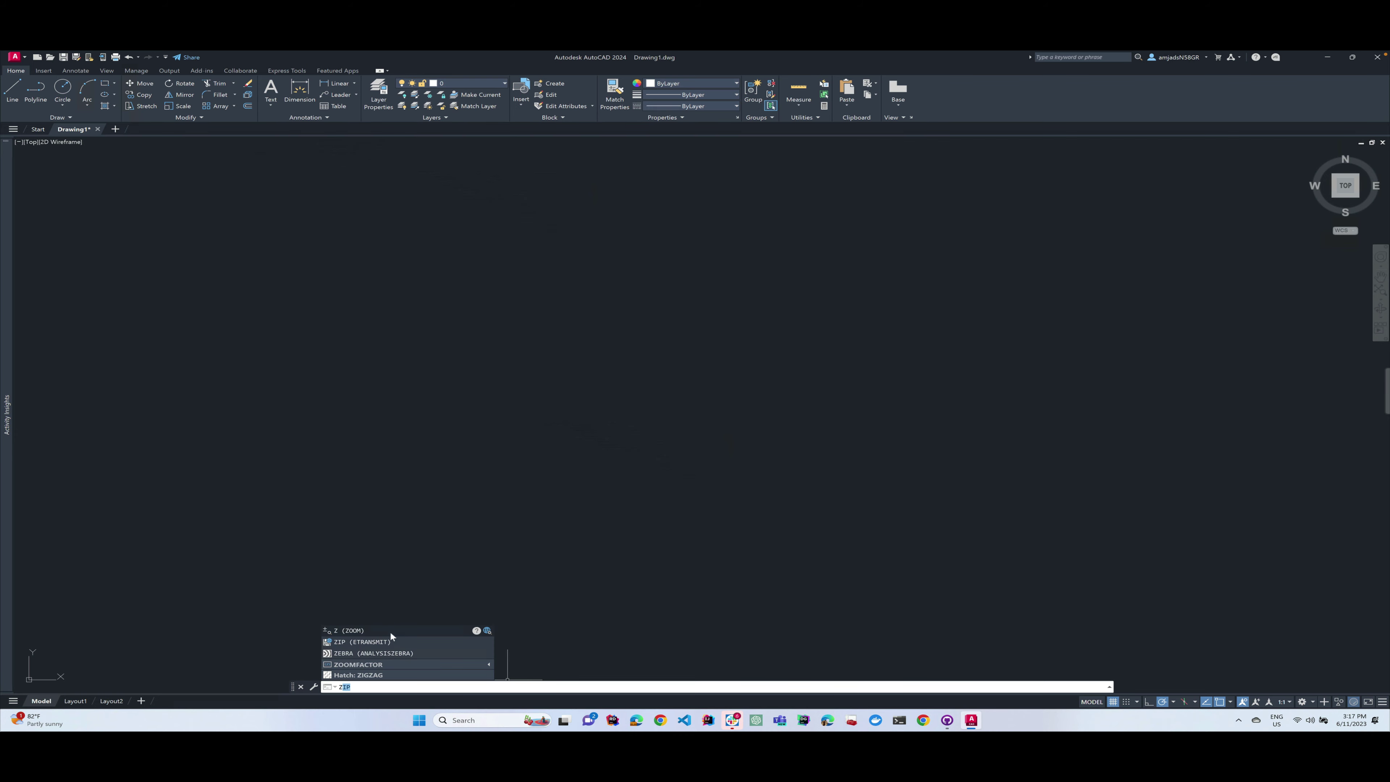
{"action": "left_click", "coordinate": [391, 629]}
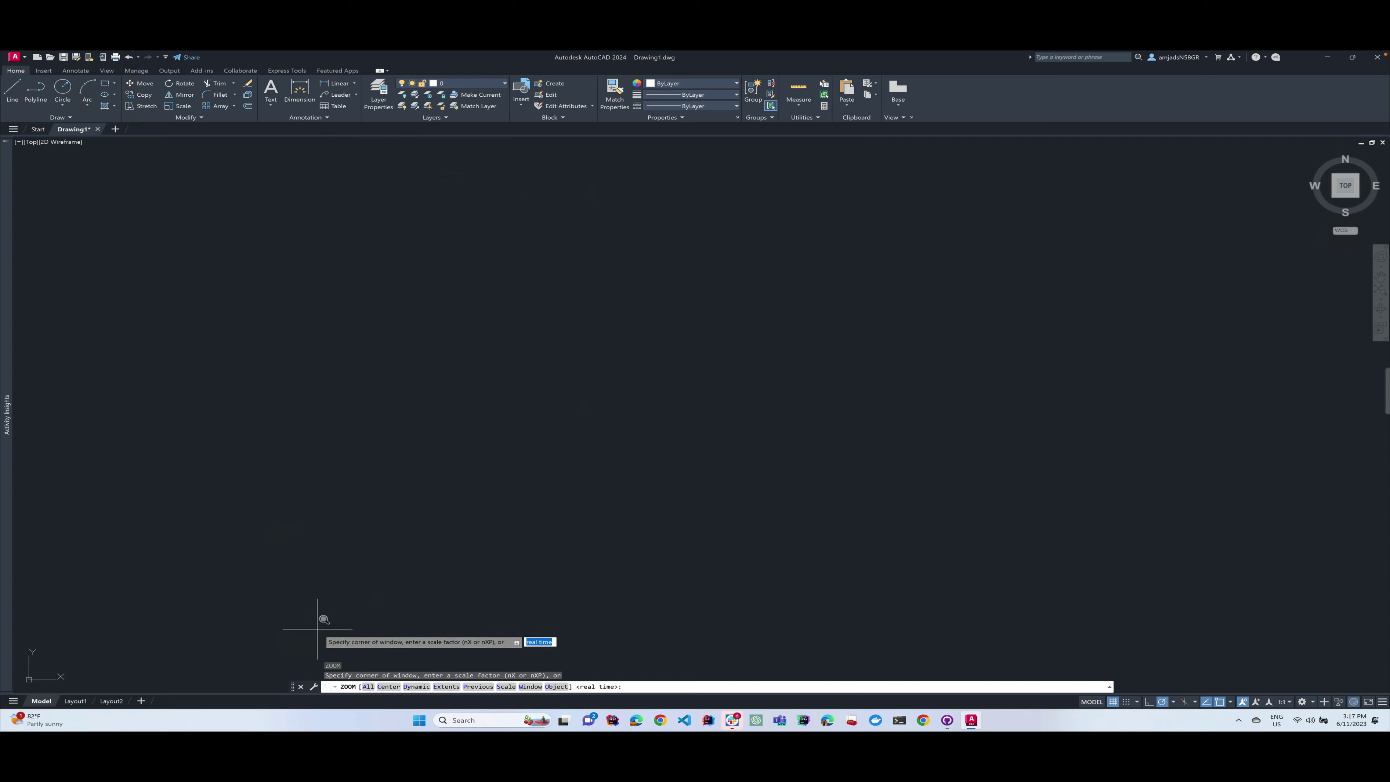
{"action": "key", "text": "Escape"}
{"action": "key", "text": "Escape"}
{"action": "key", "text": "Escape"}
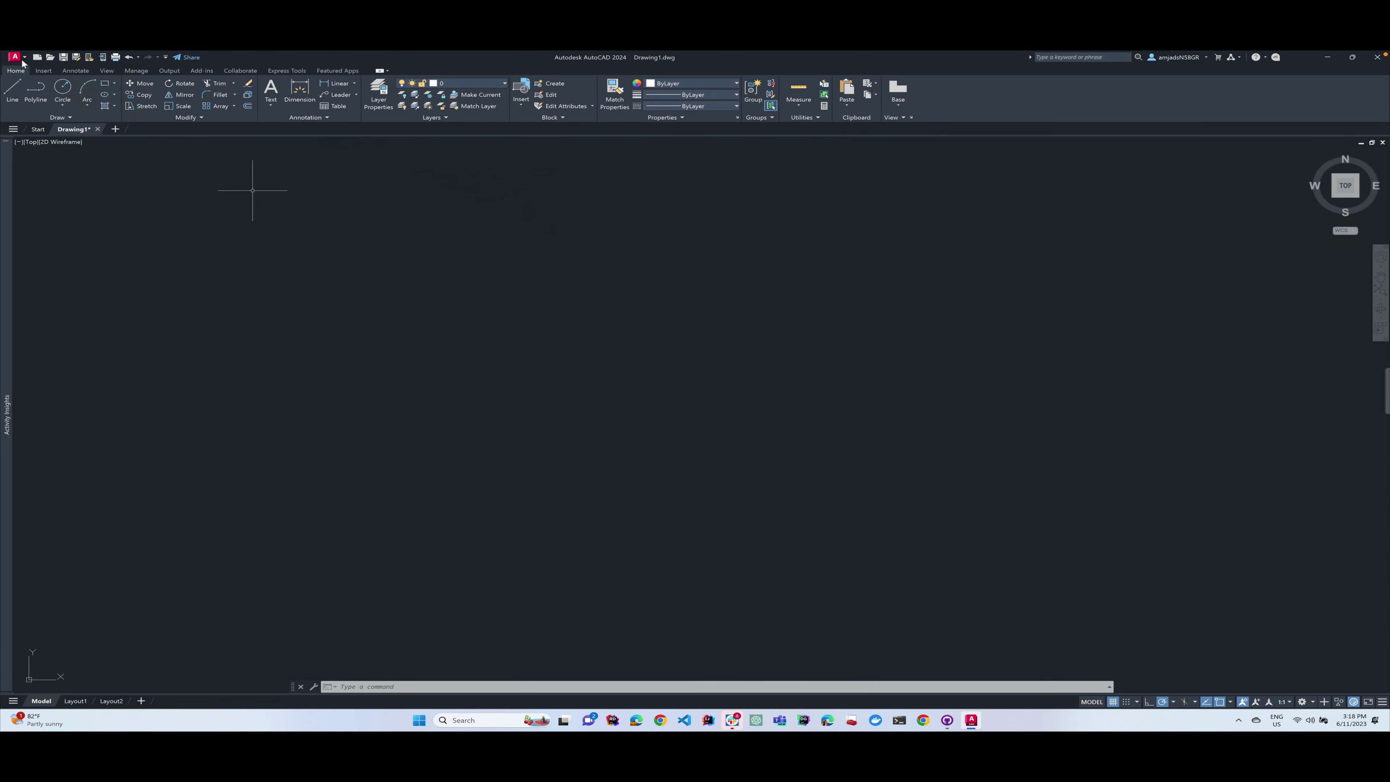
In AutoCAD for Windows, try to set the drawing units to Architectural length with an insertion scale in inches.
{"action": "left_click", "coordinate": [15, 57]}
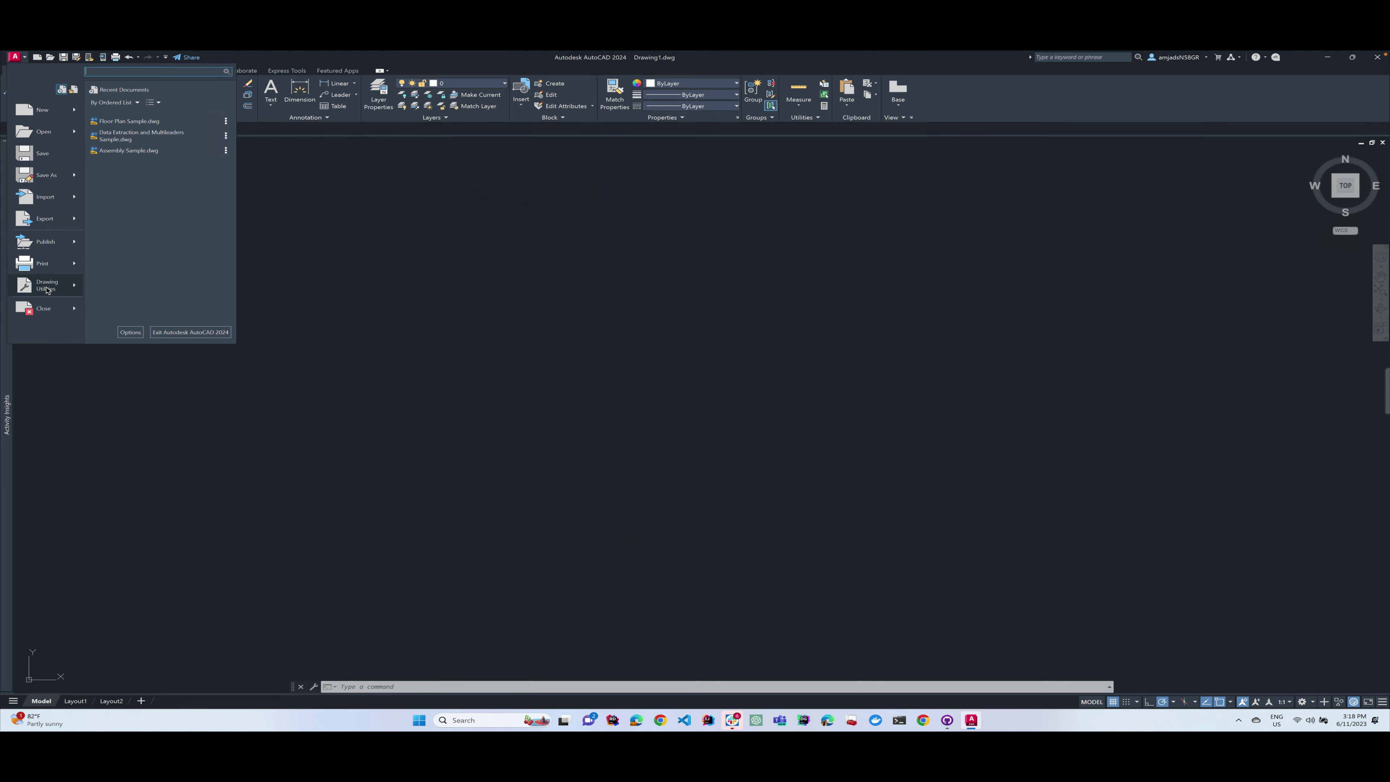
{"action": "mouse_move", "coordinate": [49, 290]}
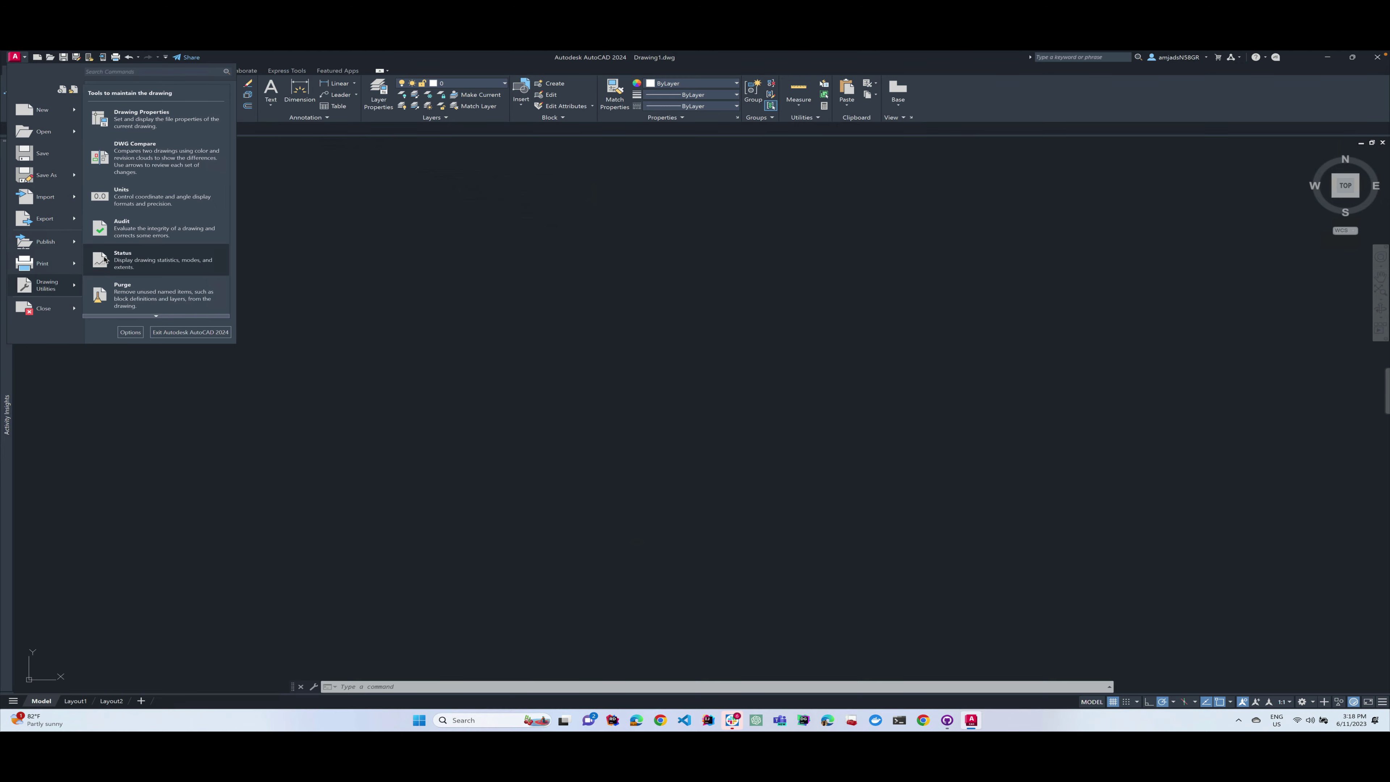
{"action": "left_click", "coordinate": [134, 197]}
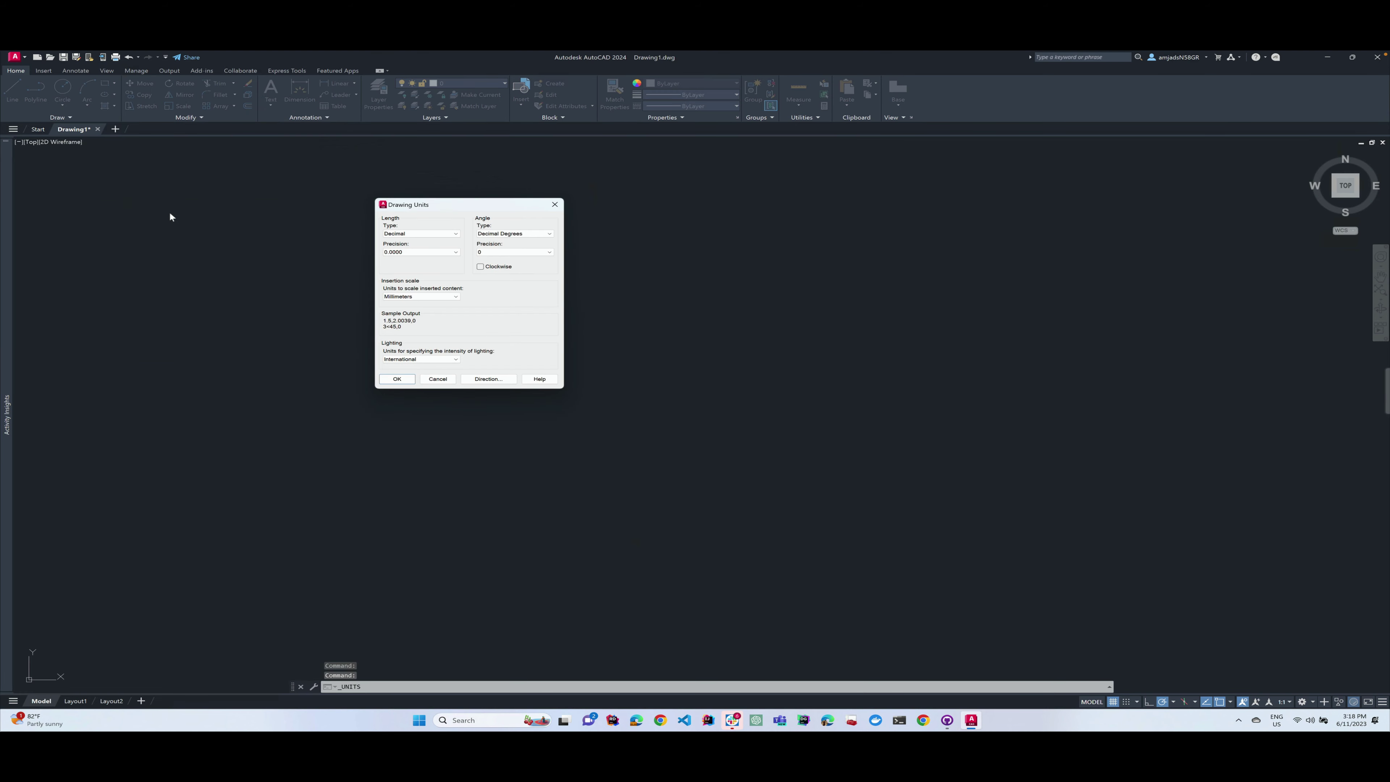
{"action": "left_click_drag", "start_coordinate": [459, 208], "coordinate": [526, 250]}
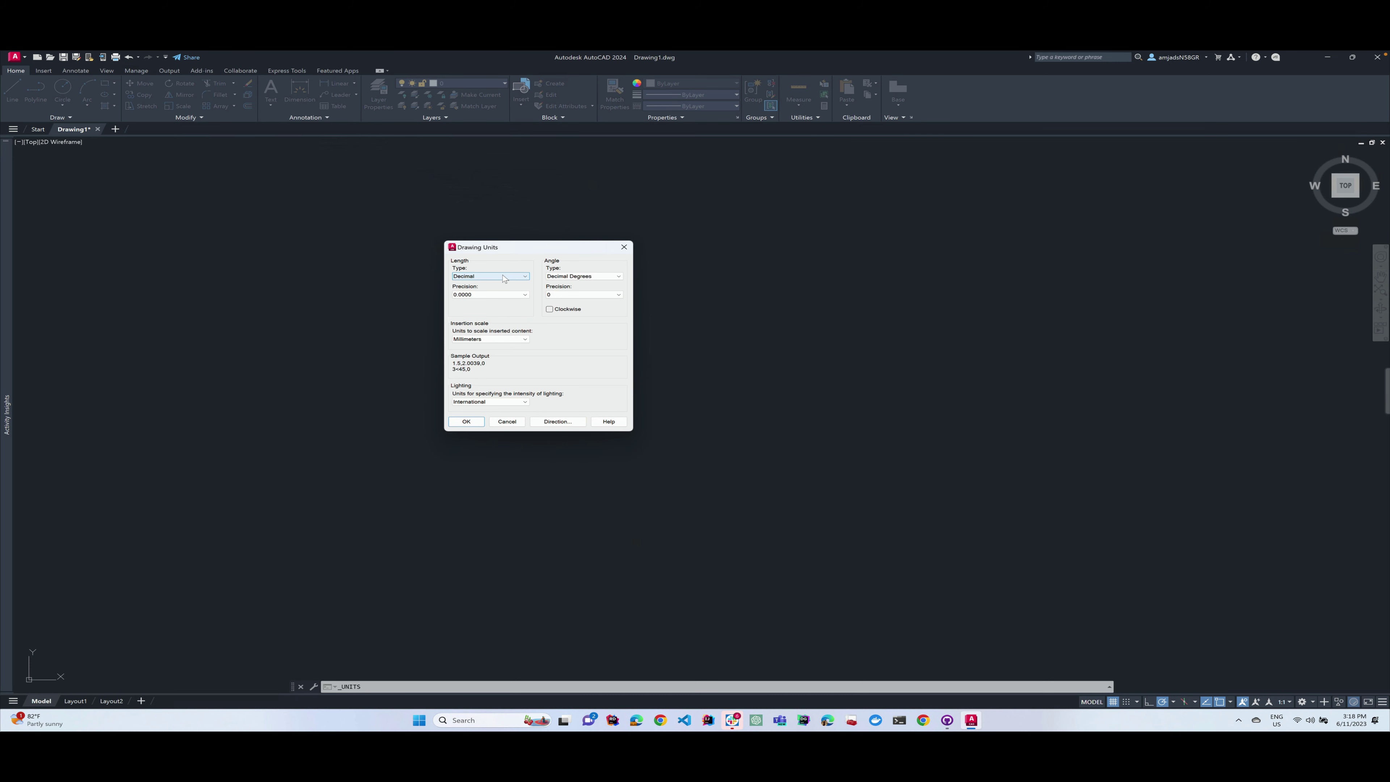
{"action": "left_click", "coordinate": [491, 275]}
{"action": "left_click", "coordinate": [487, 284]}
{"action": "left_click", "coordinate": [479, 294]}
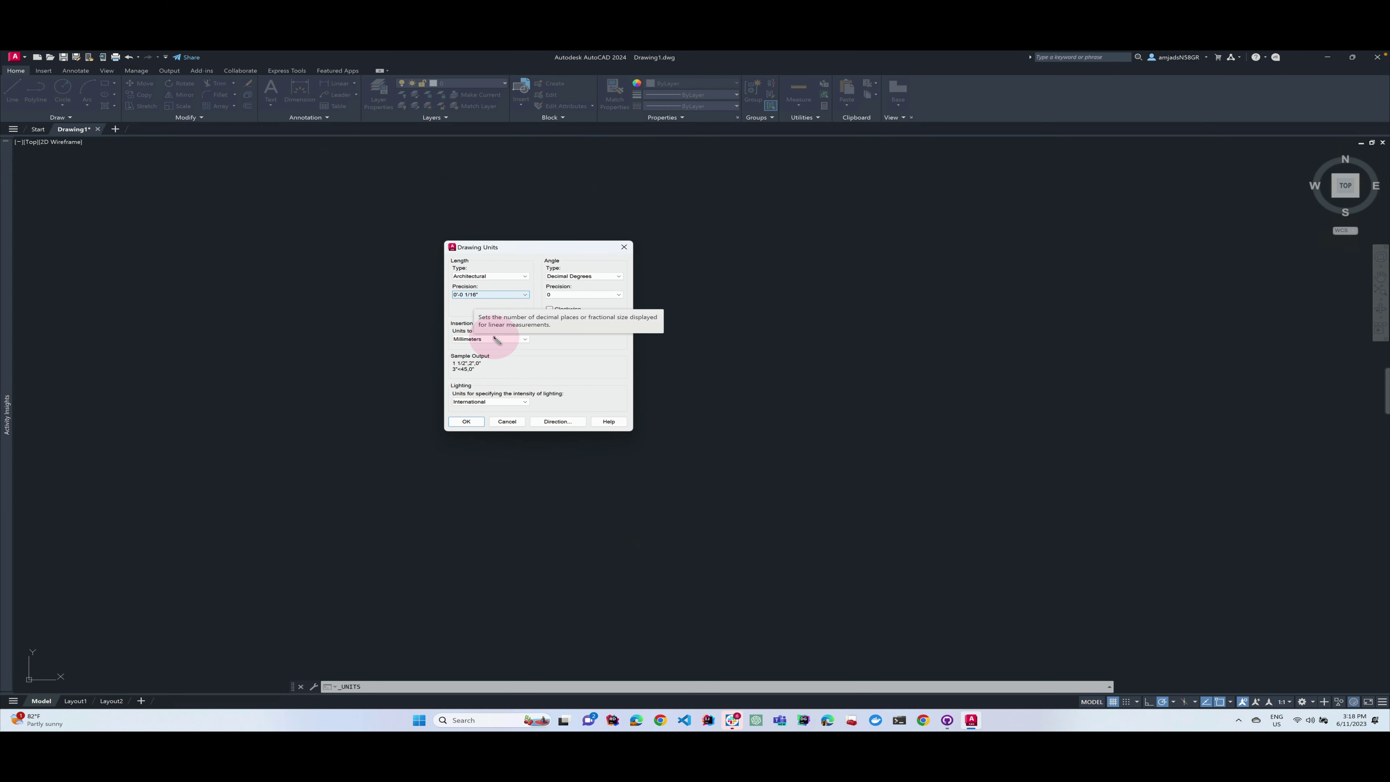
{"action": "left_click", "coordinate": [497, 340]}
{"action": "left_click", "coordinate": [471, 354]}
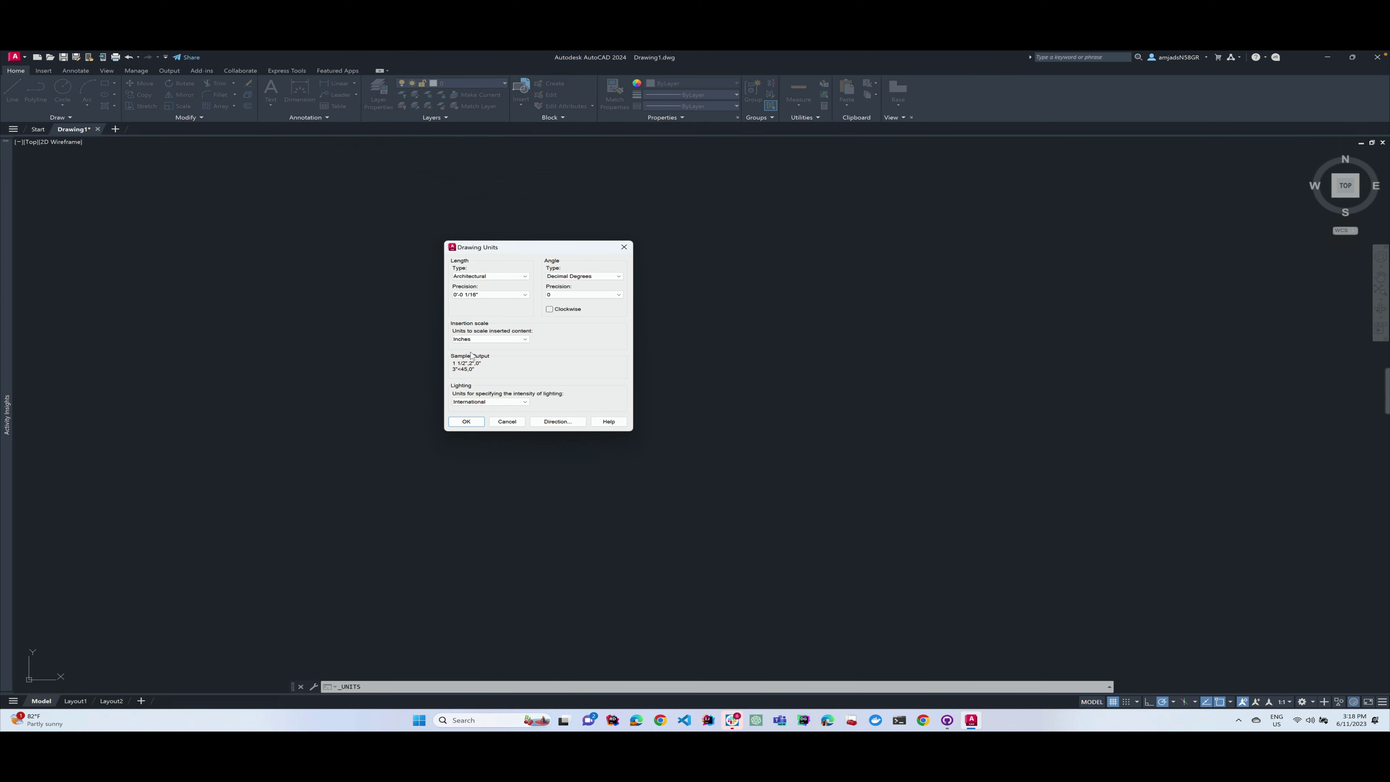
{"action": "left_click", "coordinate": [508, 421]}
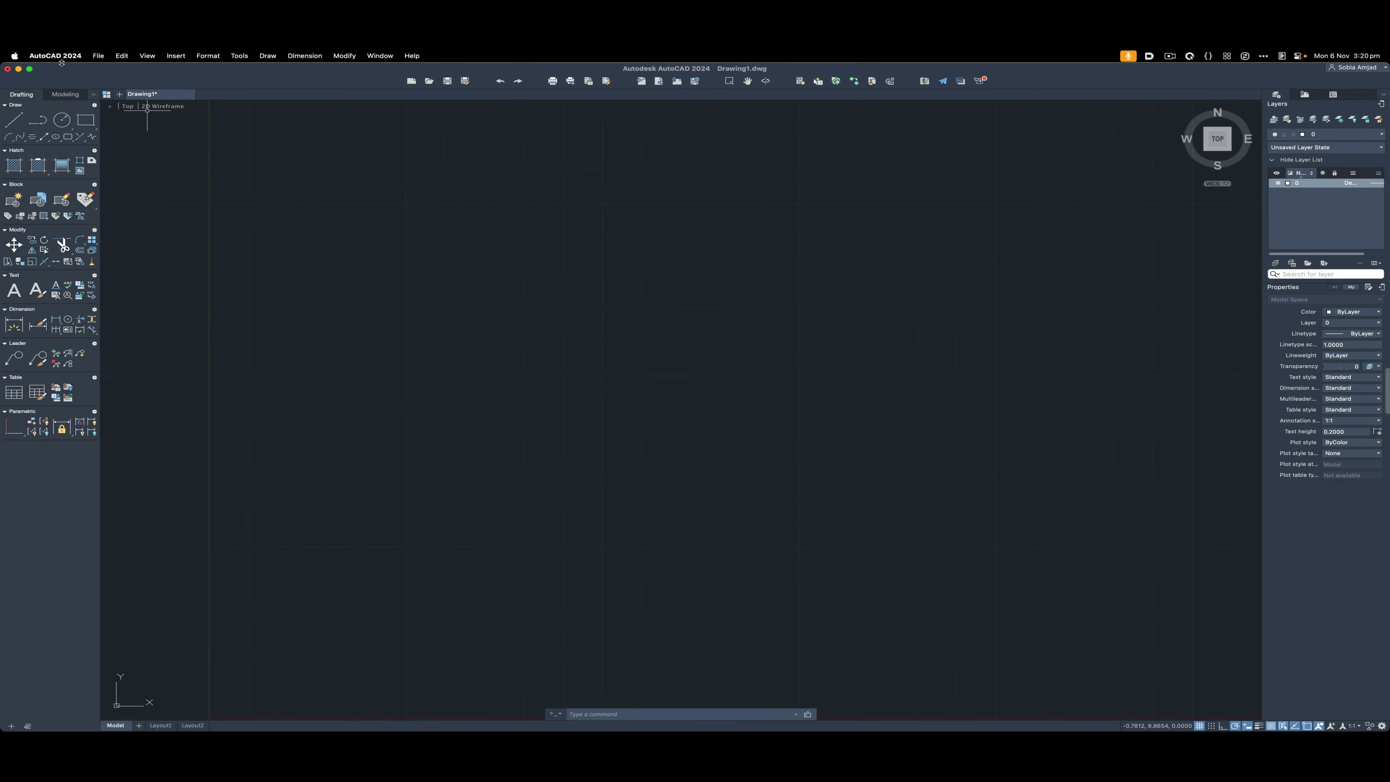
In the application preferences for units and guides, set both the source content units and the target drawing units to Inches.
{"action": "left_click", "coordinate": [65, 57]}
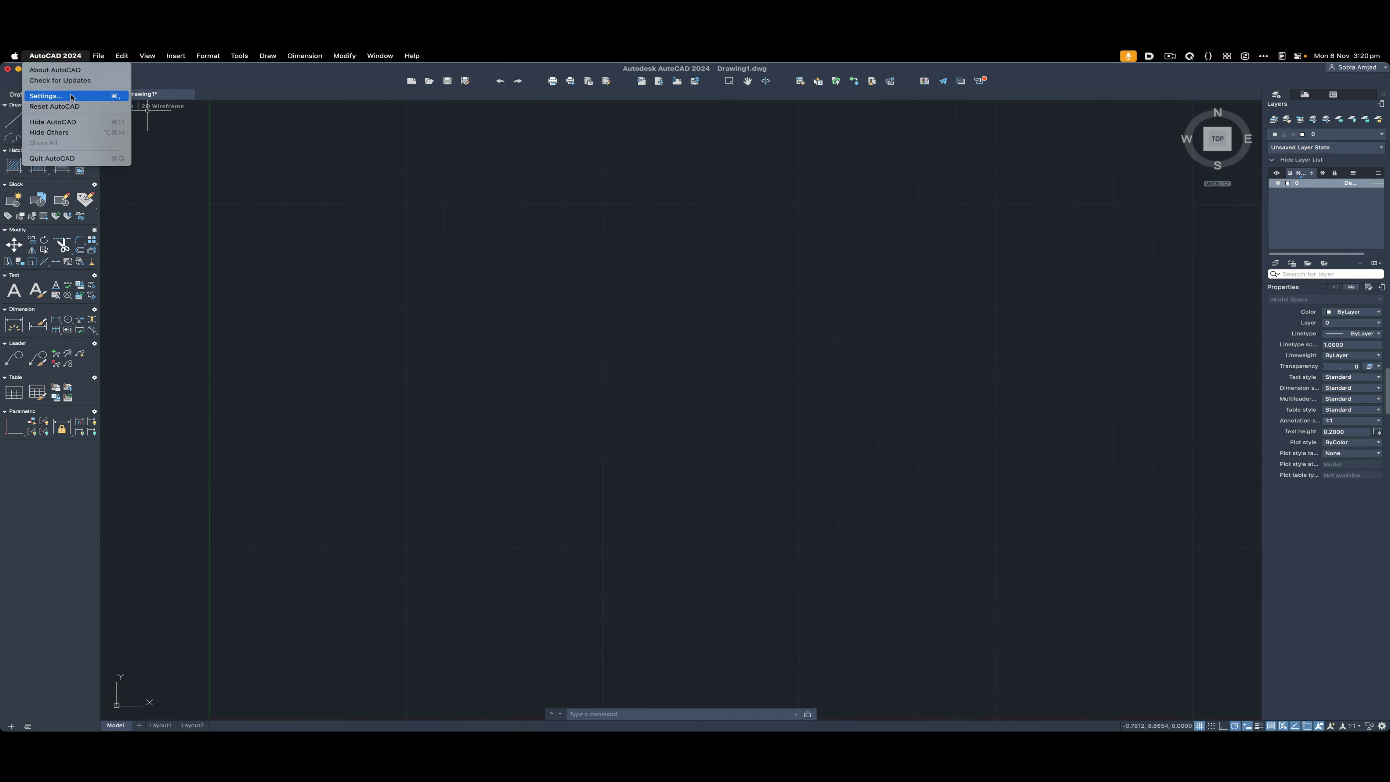
{"action": "left_click", "coordinate": [46, 96]}
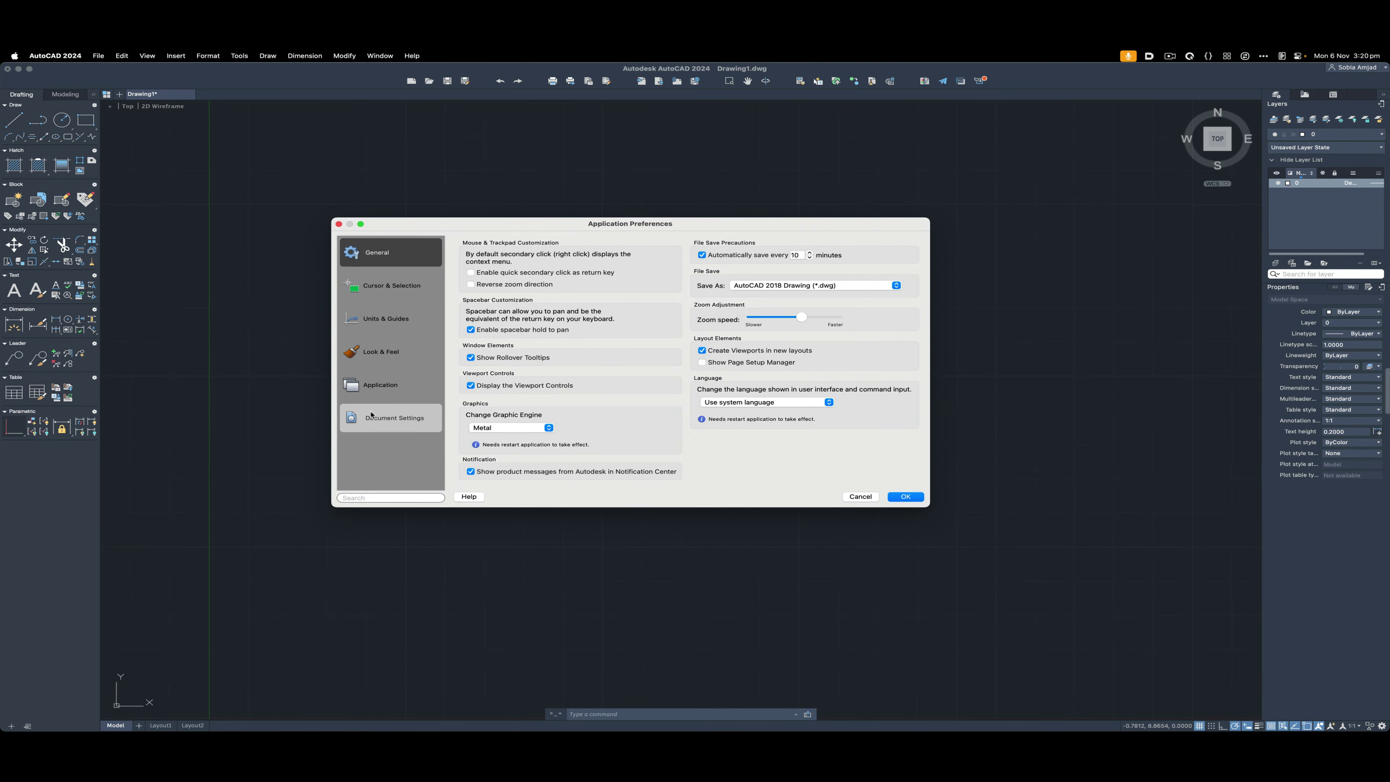
{"action": "left_click", "coordinate": [386, 326]}
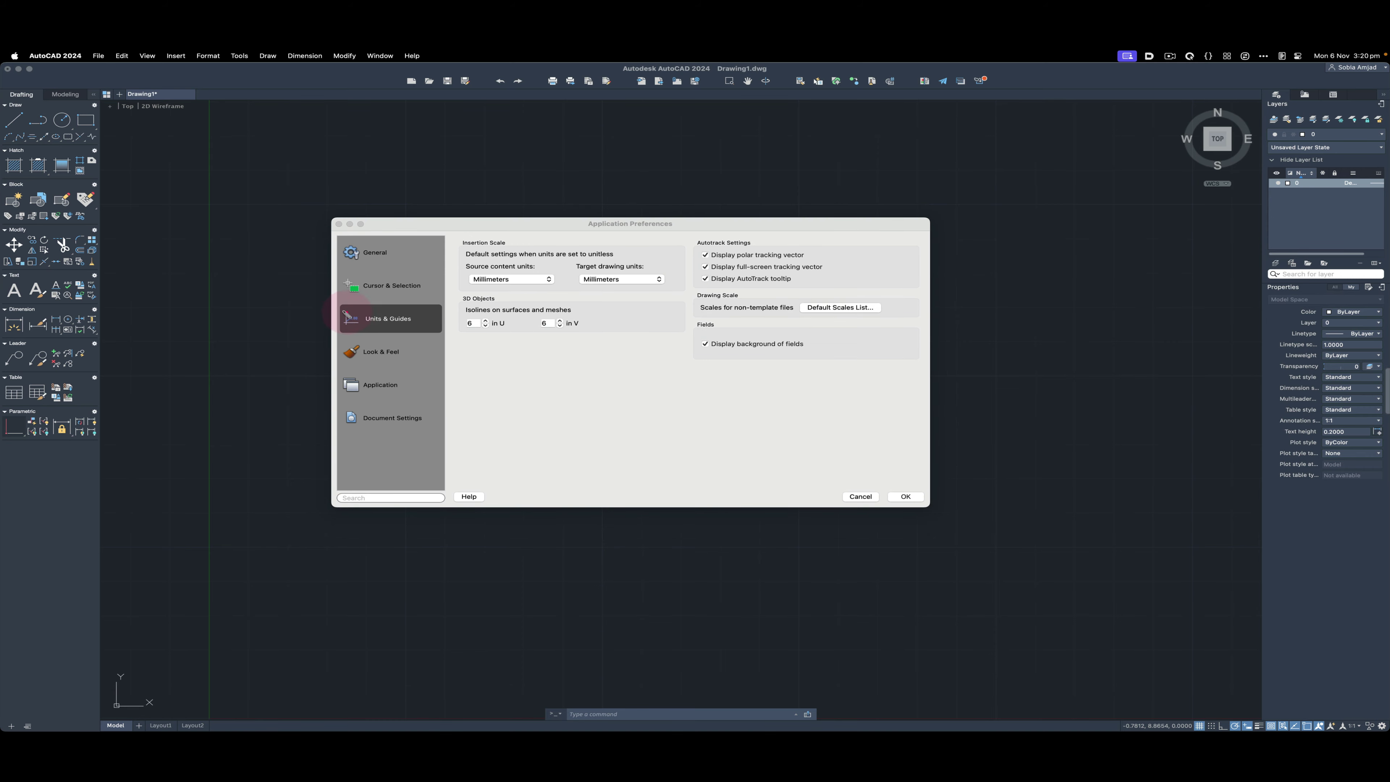
{"action": "left_click", "coordinate": [512, 280]}
{"action": "left_click", "coordinate": [501, 257]}
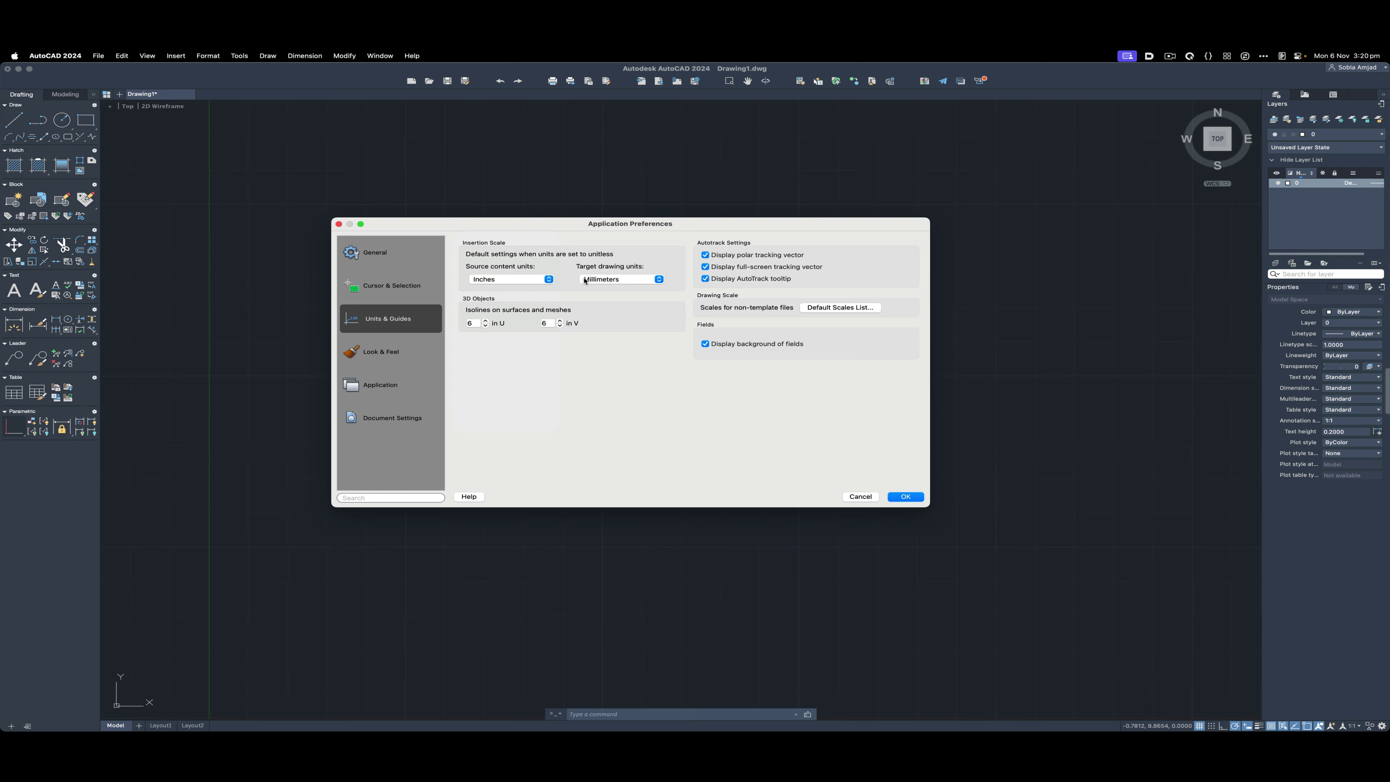
{"action": "left_click", "coordinate": [603, 284]}
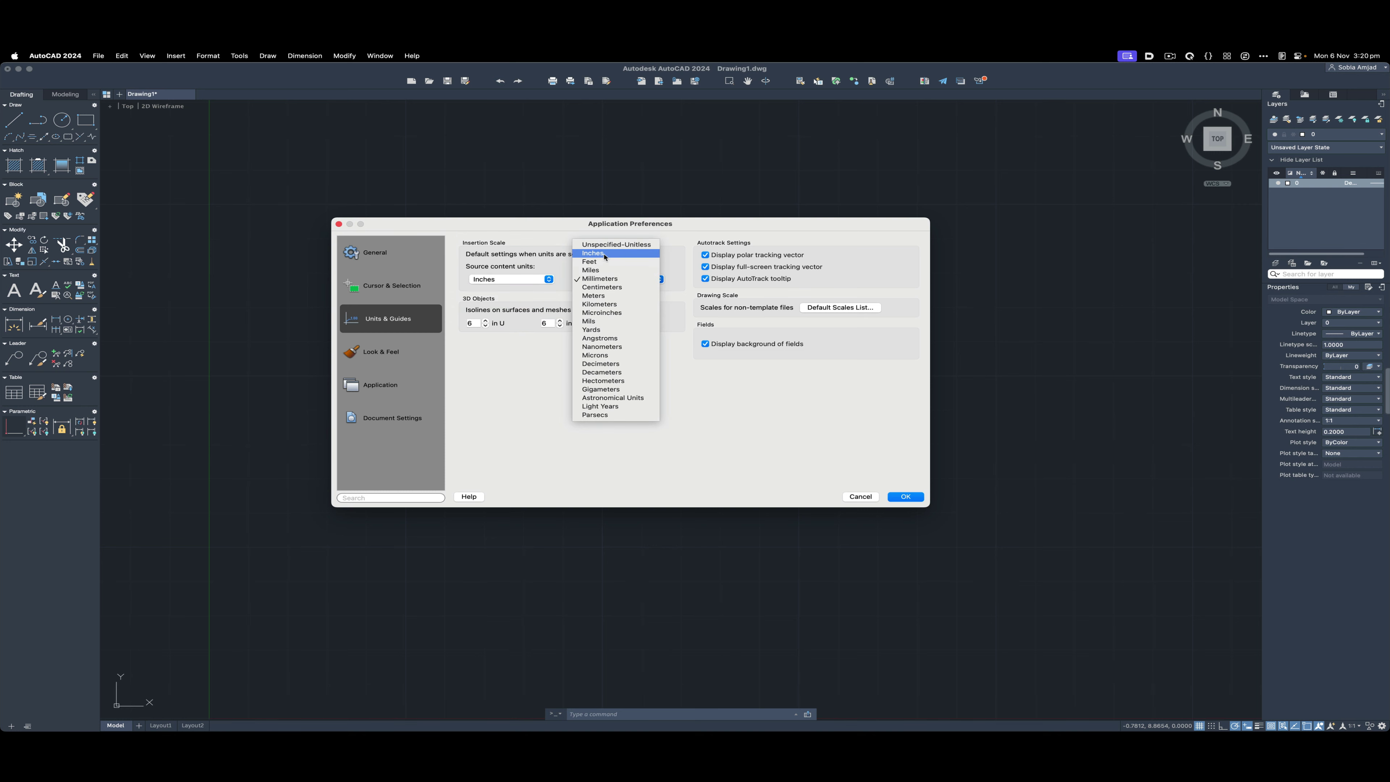
{"action": "left_click", "coordinate": [599, 275]}
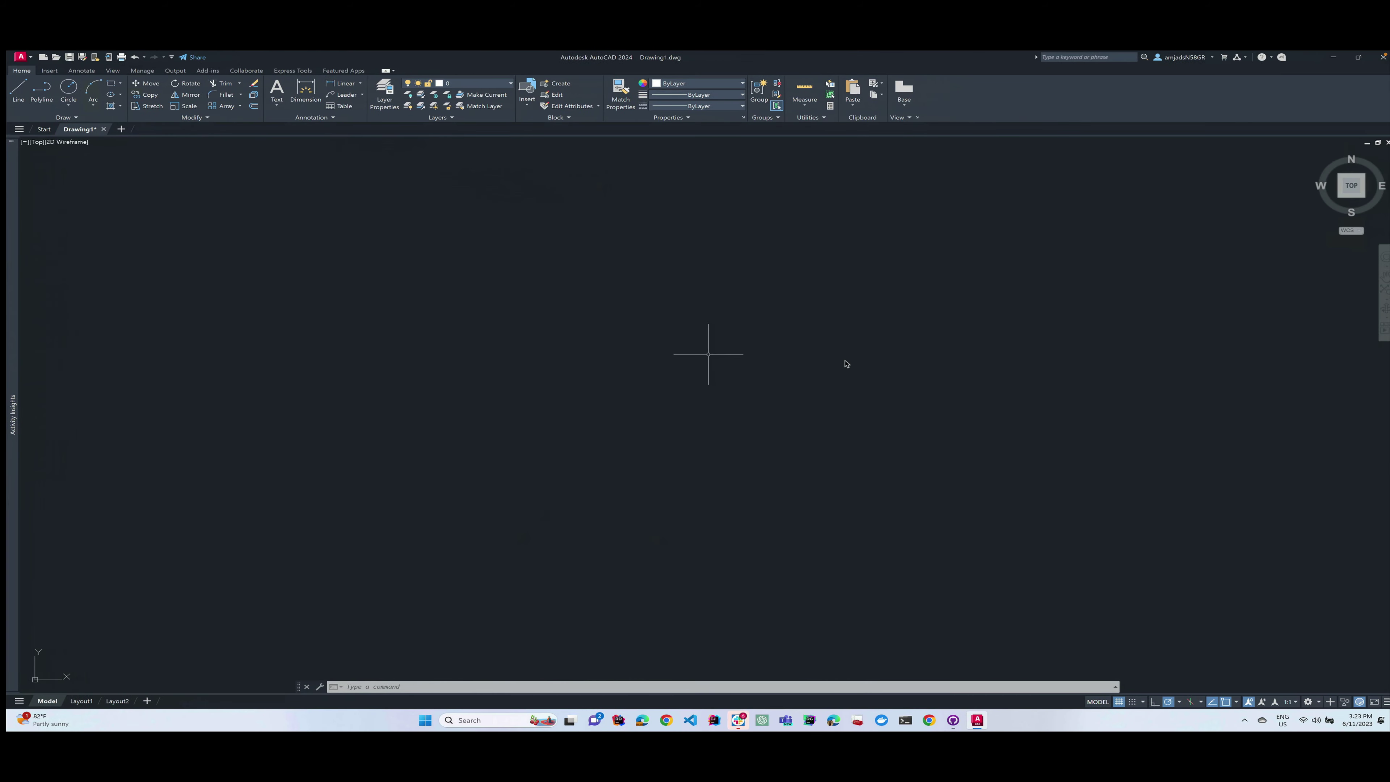
Switch to AutoCAD for Windows and set the drawing units' length type to Architectural.
{"action": "left_click", "coordinate": [706, 356]}
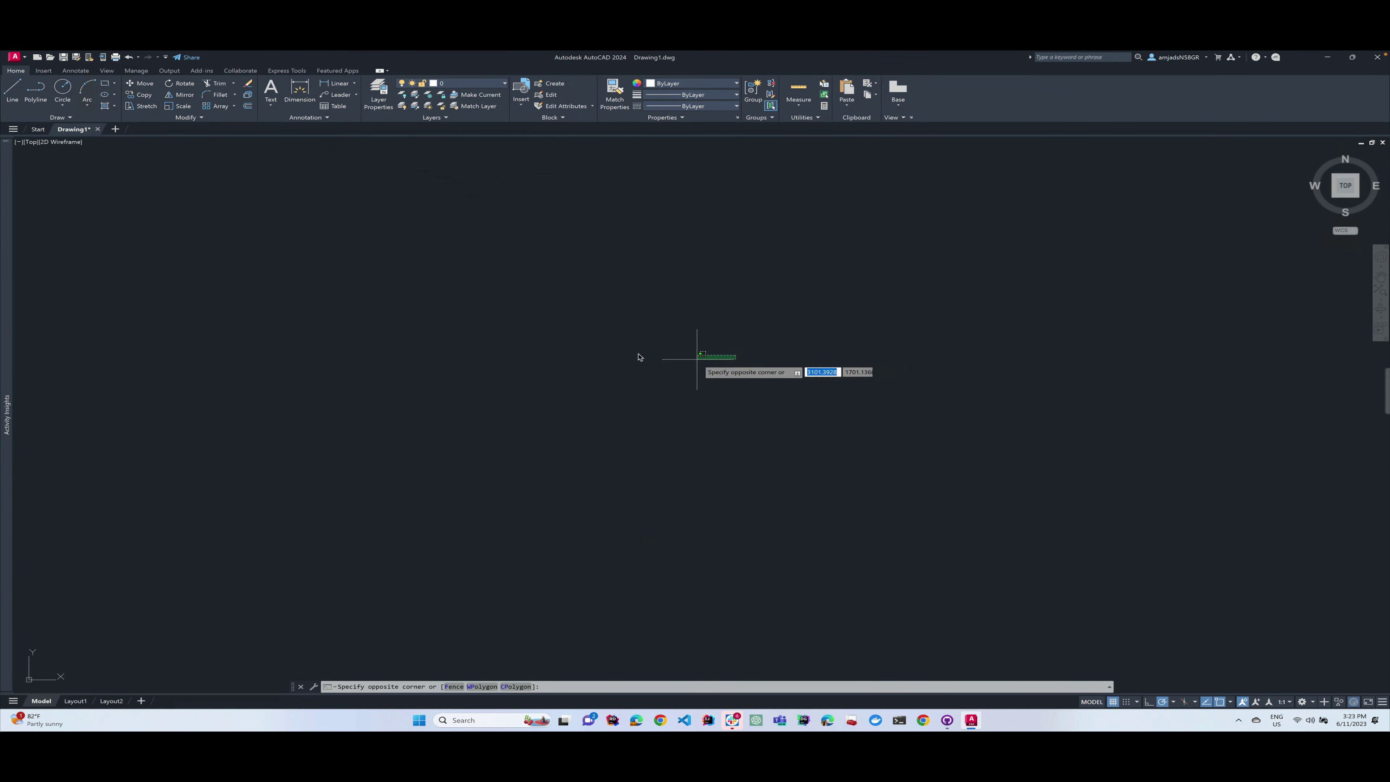
{"action": "left_click", "coordinate": [14, 57]}
{"action": "mouse_move", "coordinate": [46, 285]}
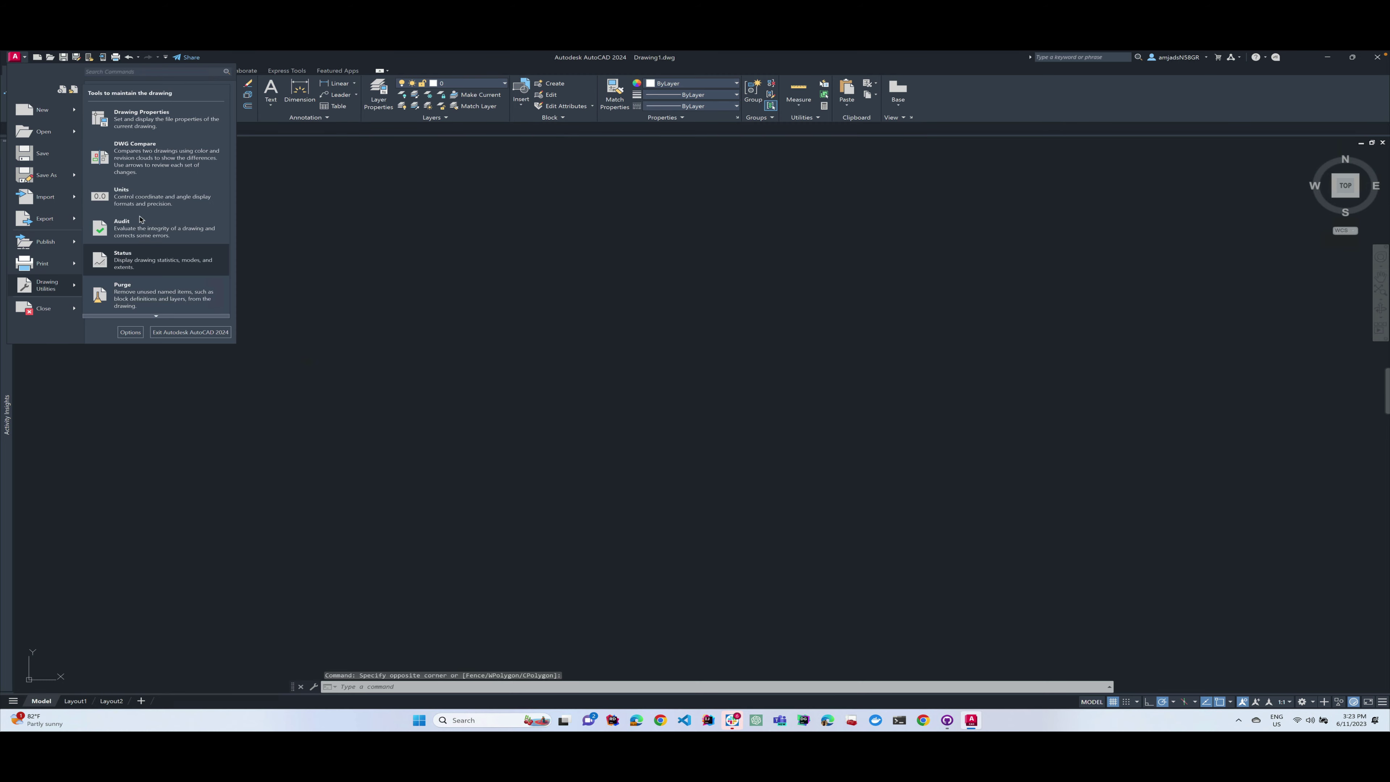
{"action": "left_click", "coordinate": [126, 154]}
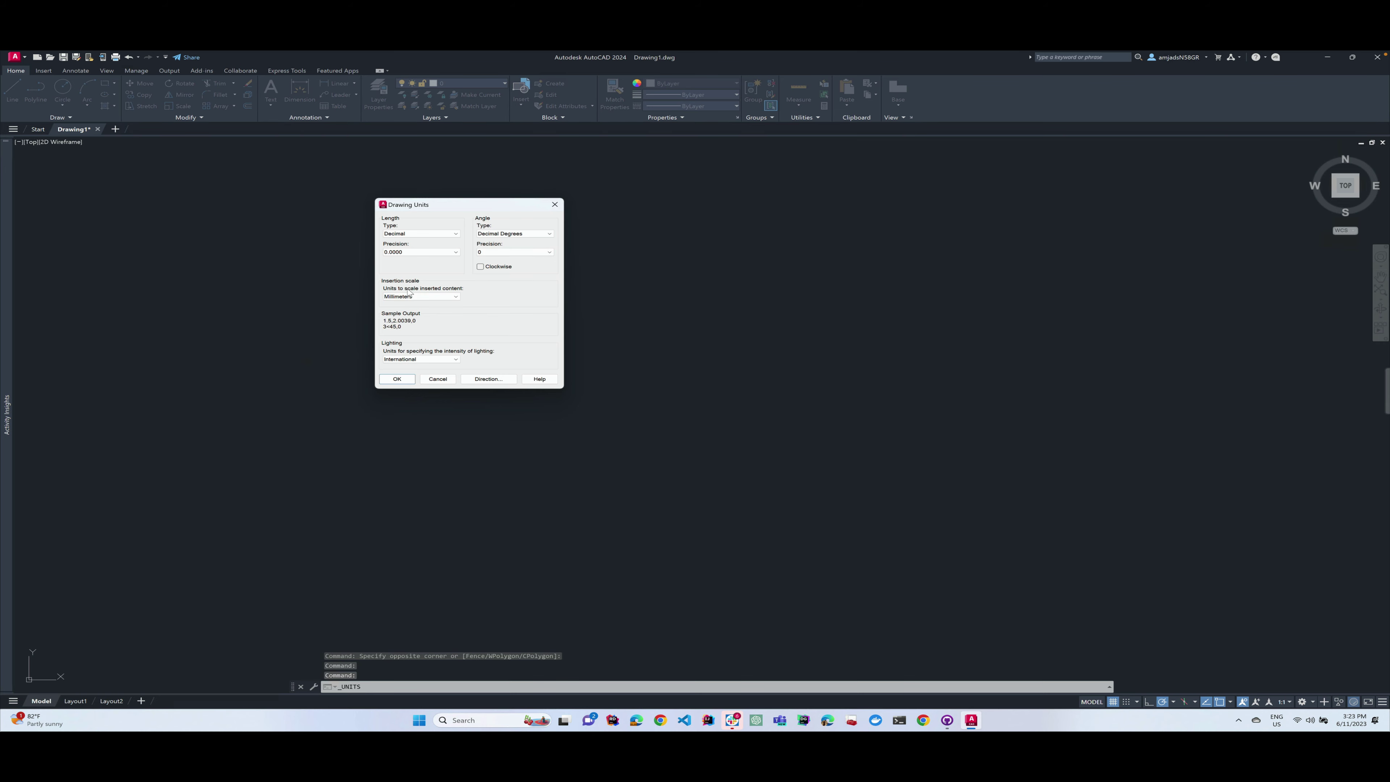
{"action": "left_click", "coordinate": [409, 252]}
{"action": "left_click", "coordinate": [414, 233]}
{"action": "left_click", "coordinate": [414, 233]}
{"action": "left_click", "coordinate": [405, 240]}
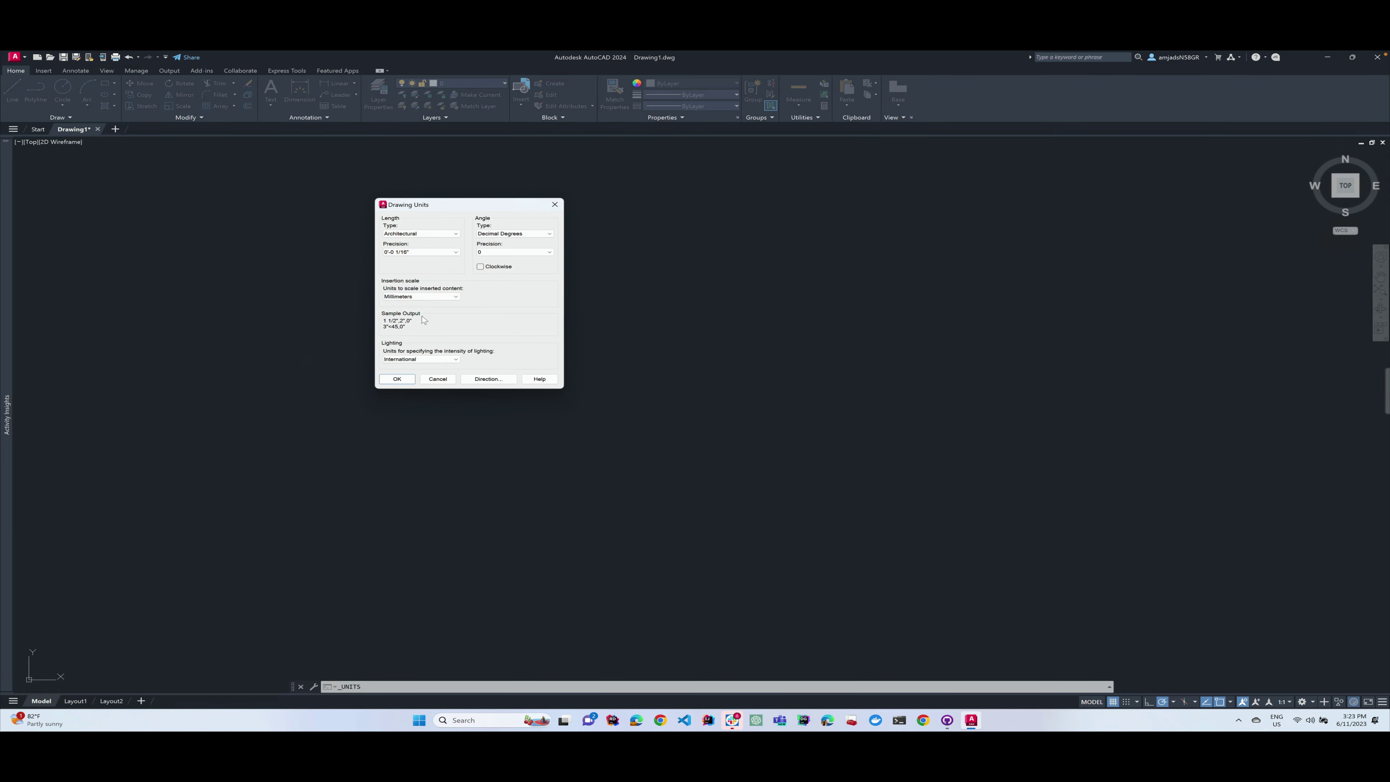
{"action": "key", "text": "Return"}
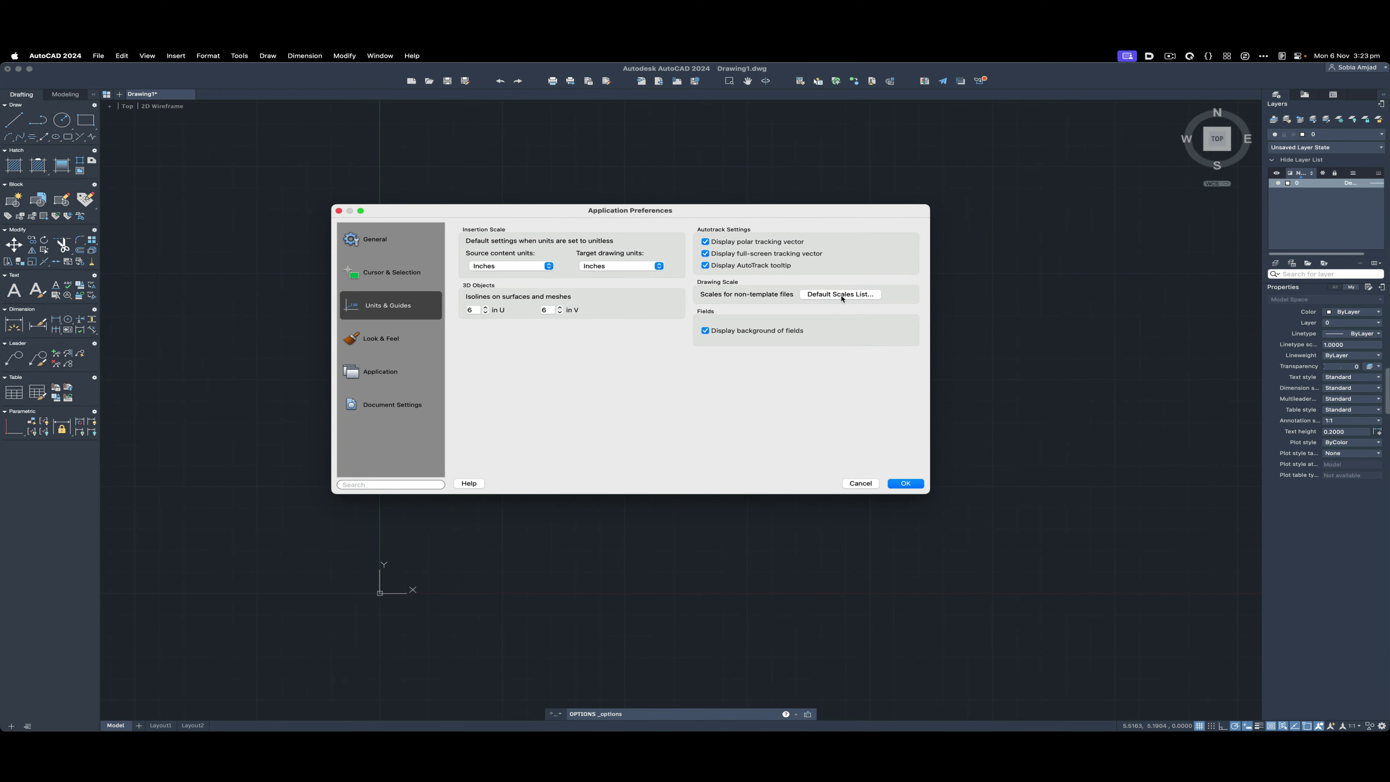
Back in AutoCAD for Mac, open the default scales list and accept the units preferences.
{"action": "left_click", "coordinate": [841, 295]}
{"action": "left_click", "coordinate": [911, 485]}
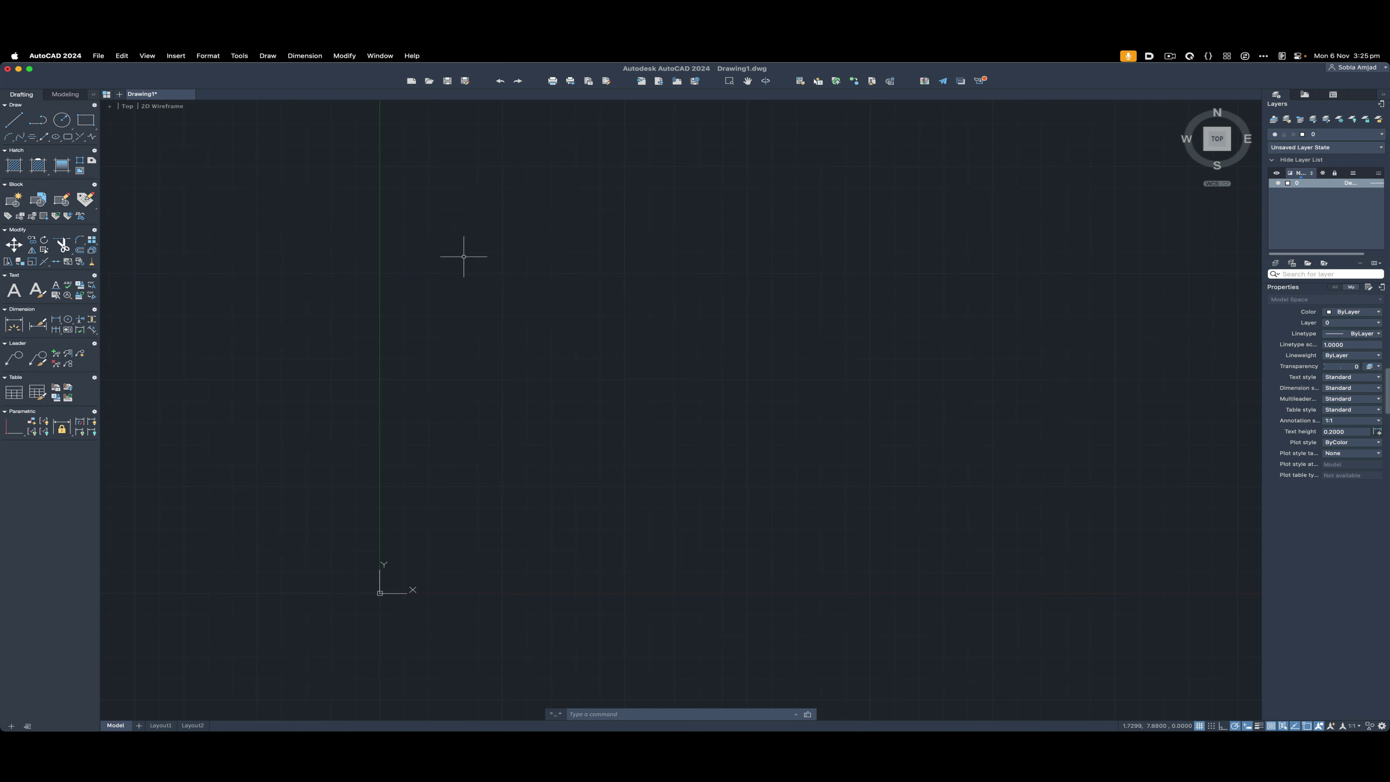
Draw a freehand rectangle in the middle of the drawing area with the Rectangle tool.
{"action": "left_click", "coordinate": [86, 126]}
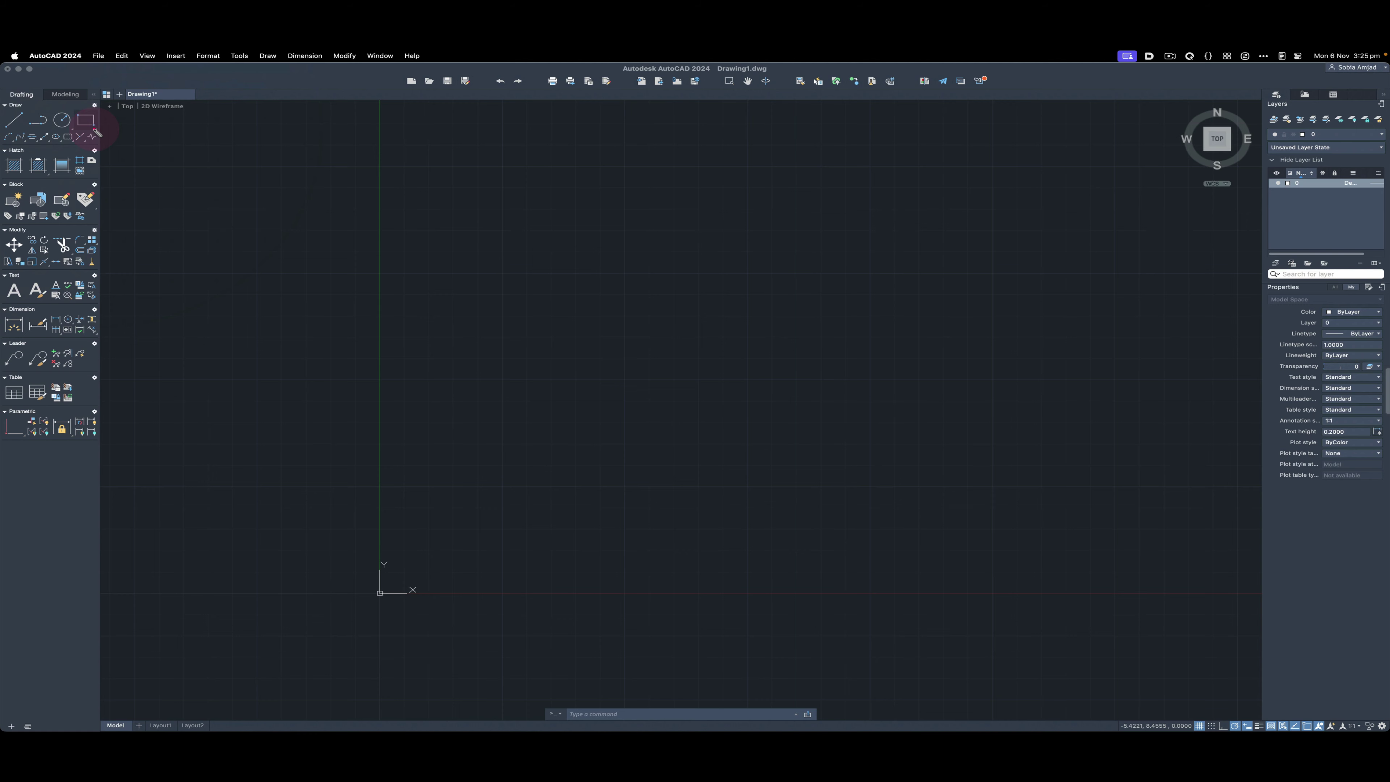
{"action": "left_click", "coordinate": [97, 132]}
{"action": "left_click", "coordinate": [90, 127]}
{"action": "left_click", "coordinate": [97, 139]}
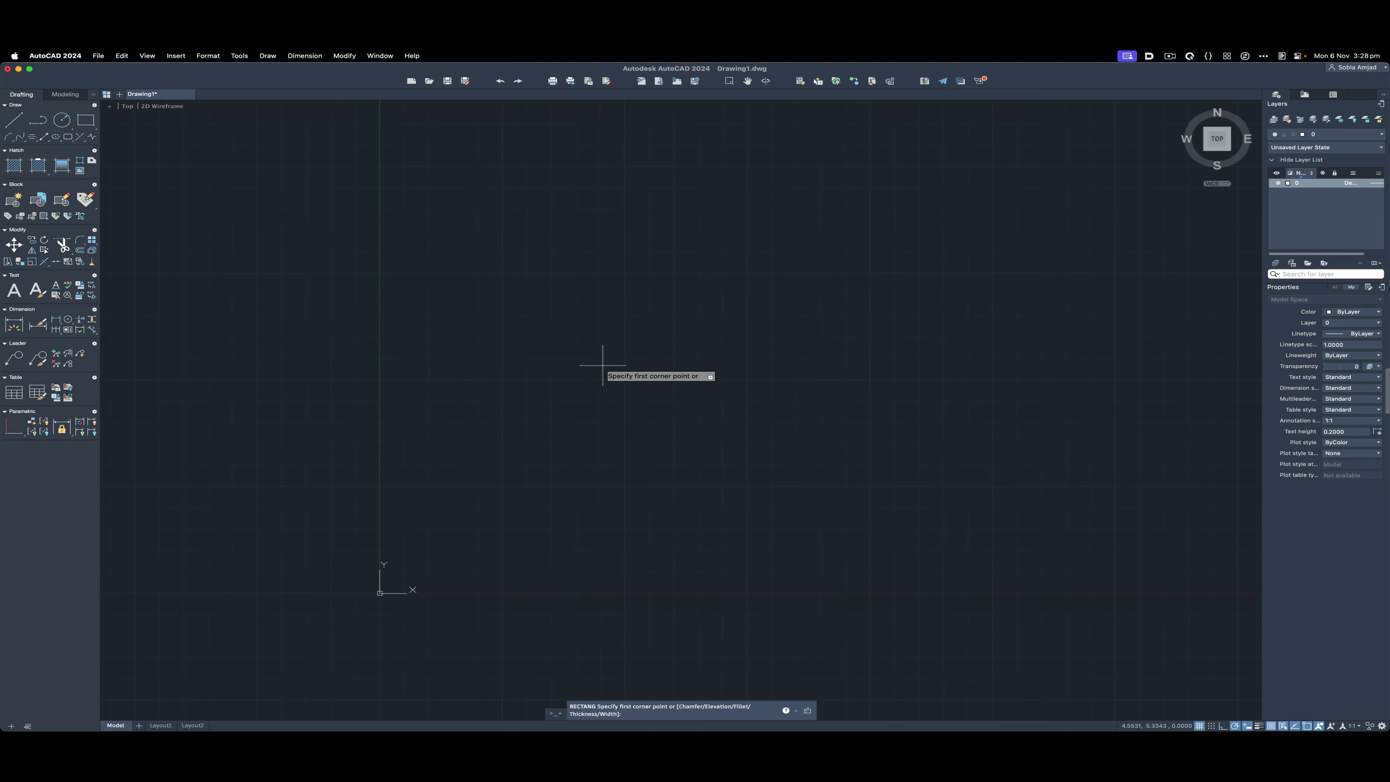
{"action": "left_click", "coordinate": [548, 448]}
{"action": "left_click", "coordinate": [873, 213]}
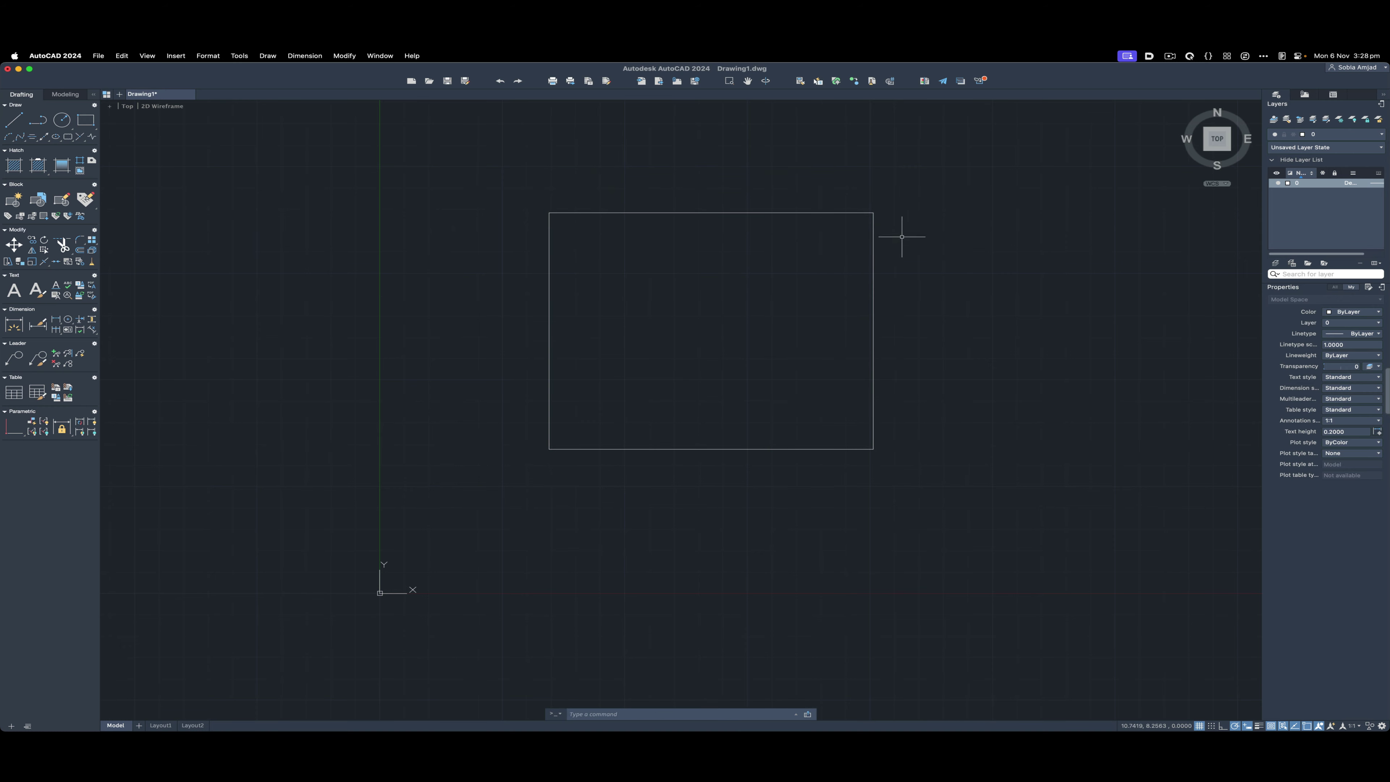
Delete the freehand rectangle.
{"action": "left_click", "coordinate": [862, 213]}
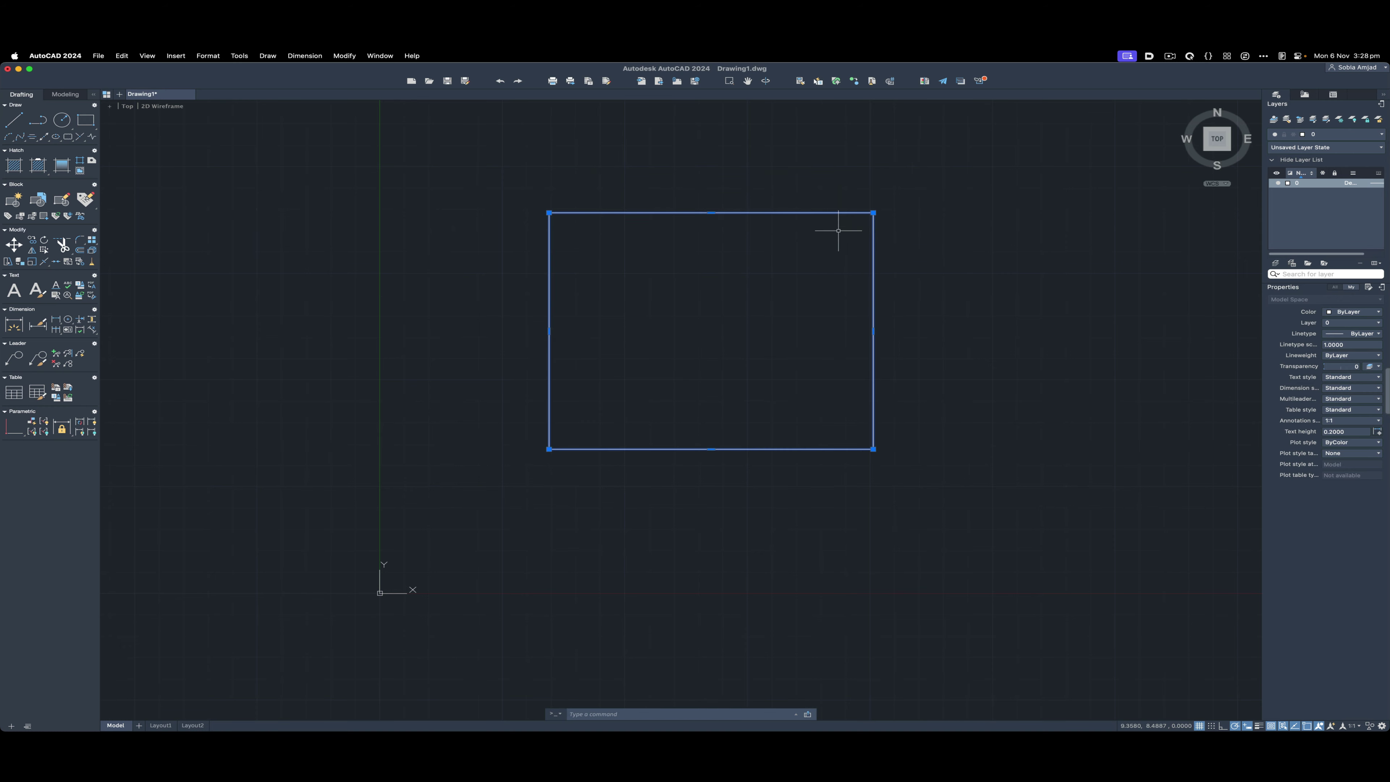
{"action": "key", "text": "Delete"}
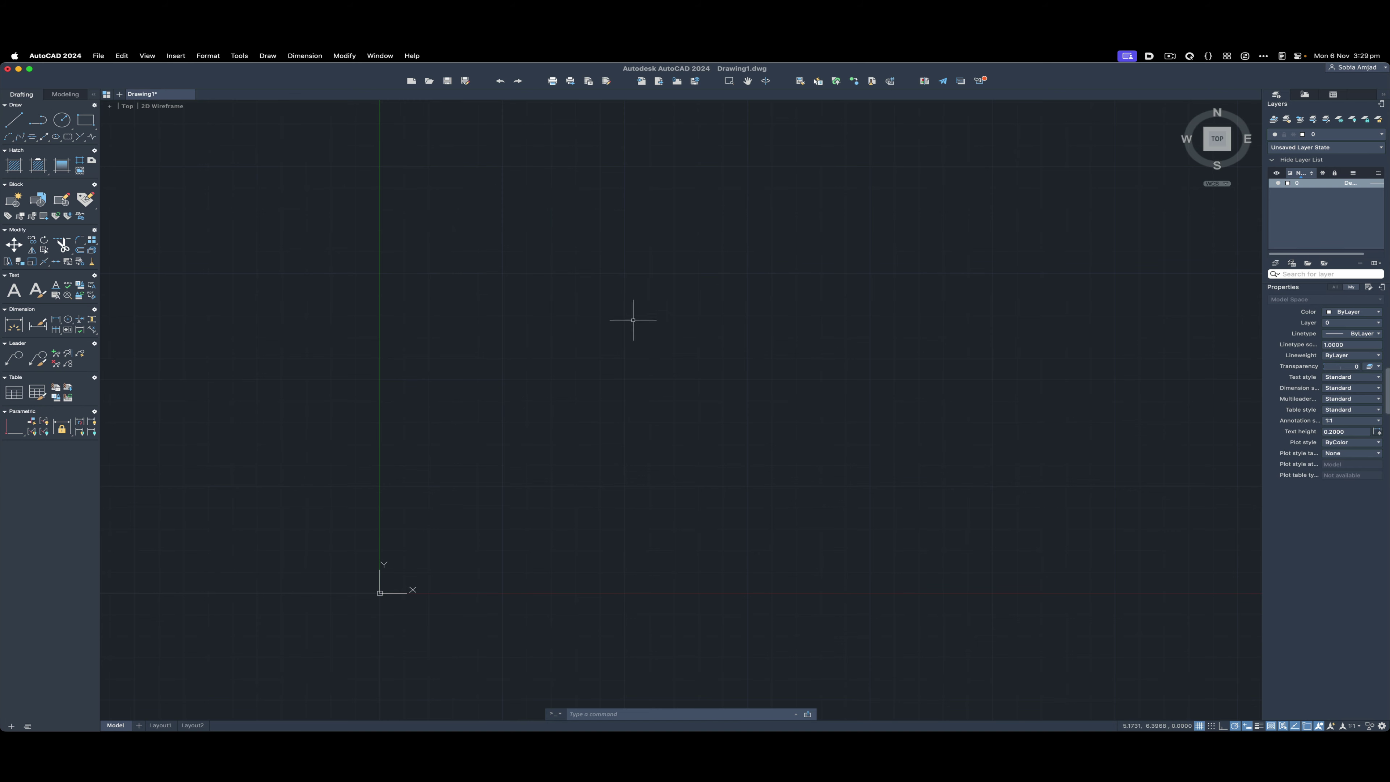
{"action": "key", "text": "Delete"}
Draw a 15 by 15 rectangle with its first corner at the origin 0,0.
{"action": "left_click", "coordinate": [85, 119]}
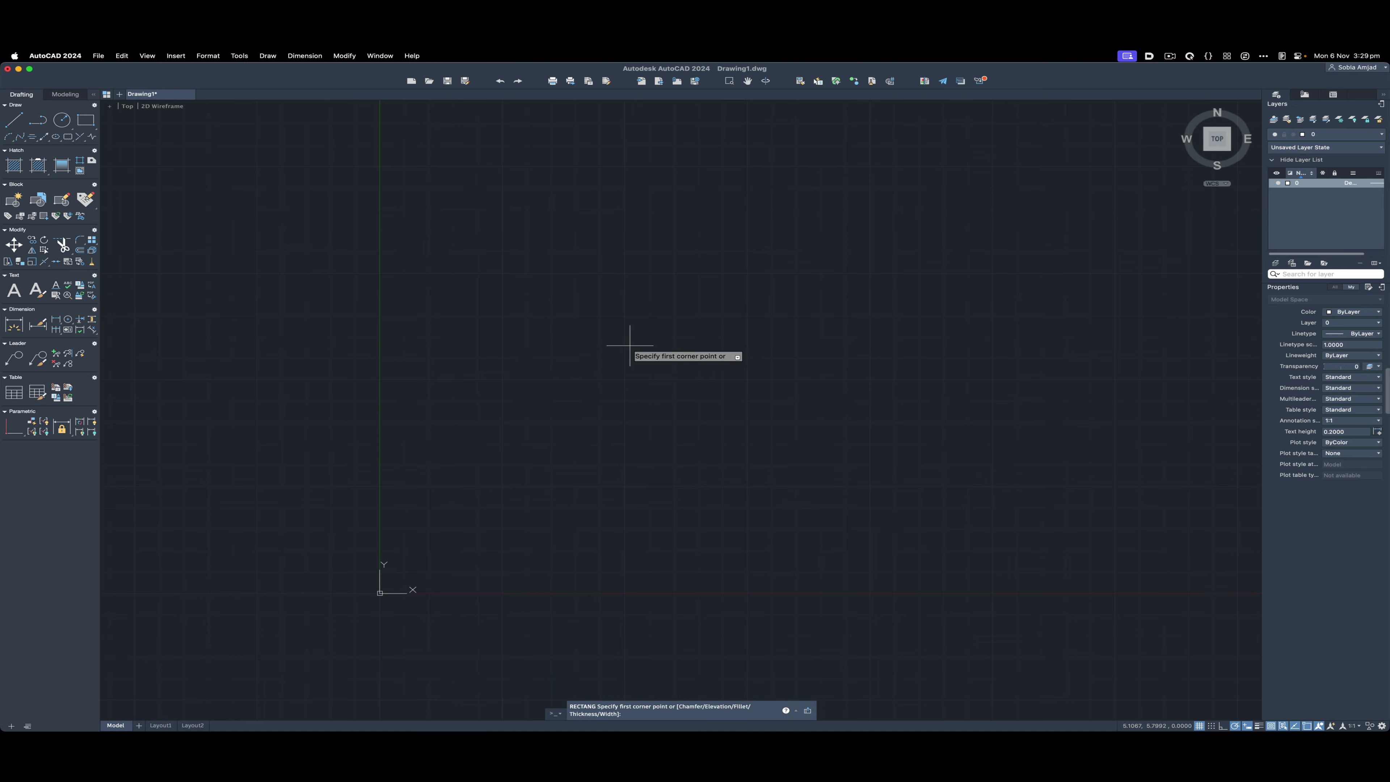
{"action": "type", "text": "0"}
{"action": "key", "text": "Tab"}
{"action": "key", "text": "Return"}
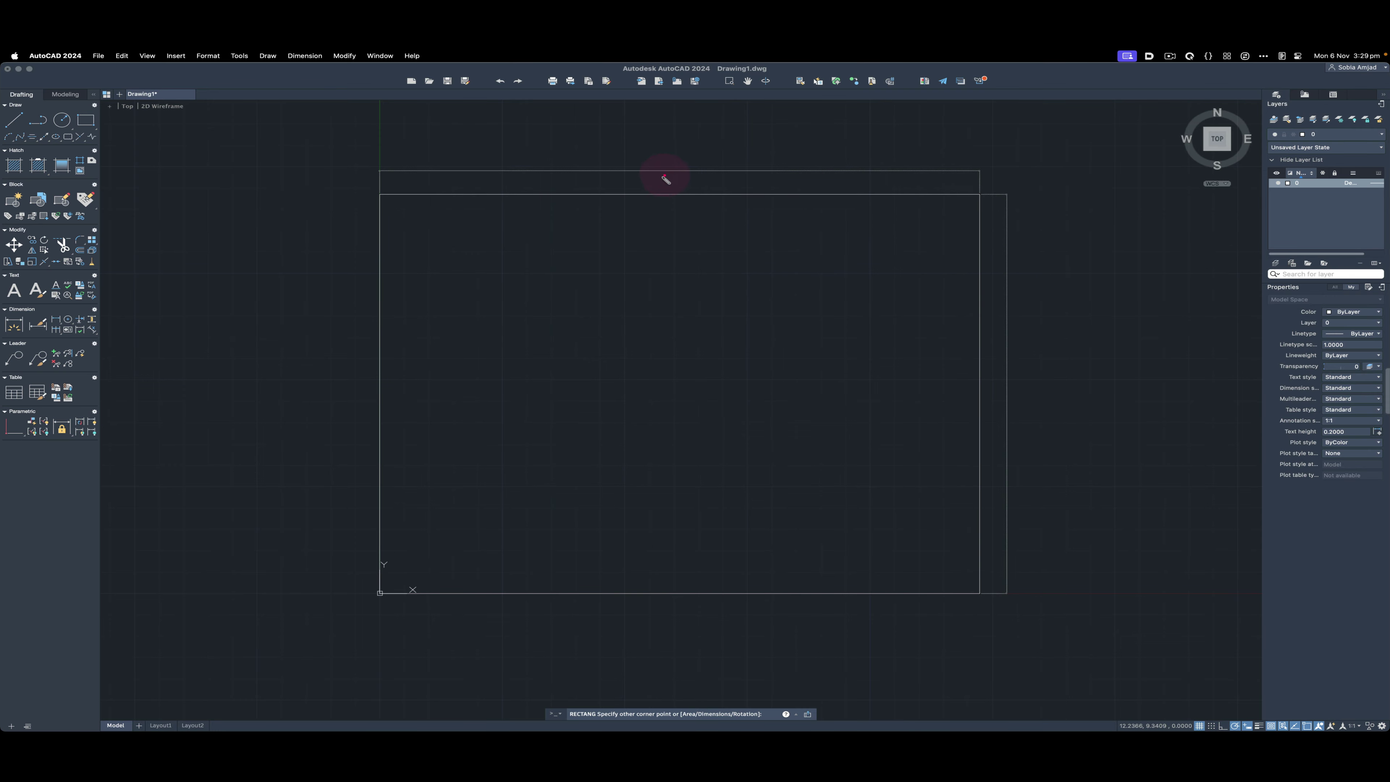
{"action": "left_click_drag", "start_coordinate": [610, 159], "coordinate": [732, 201]}
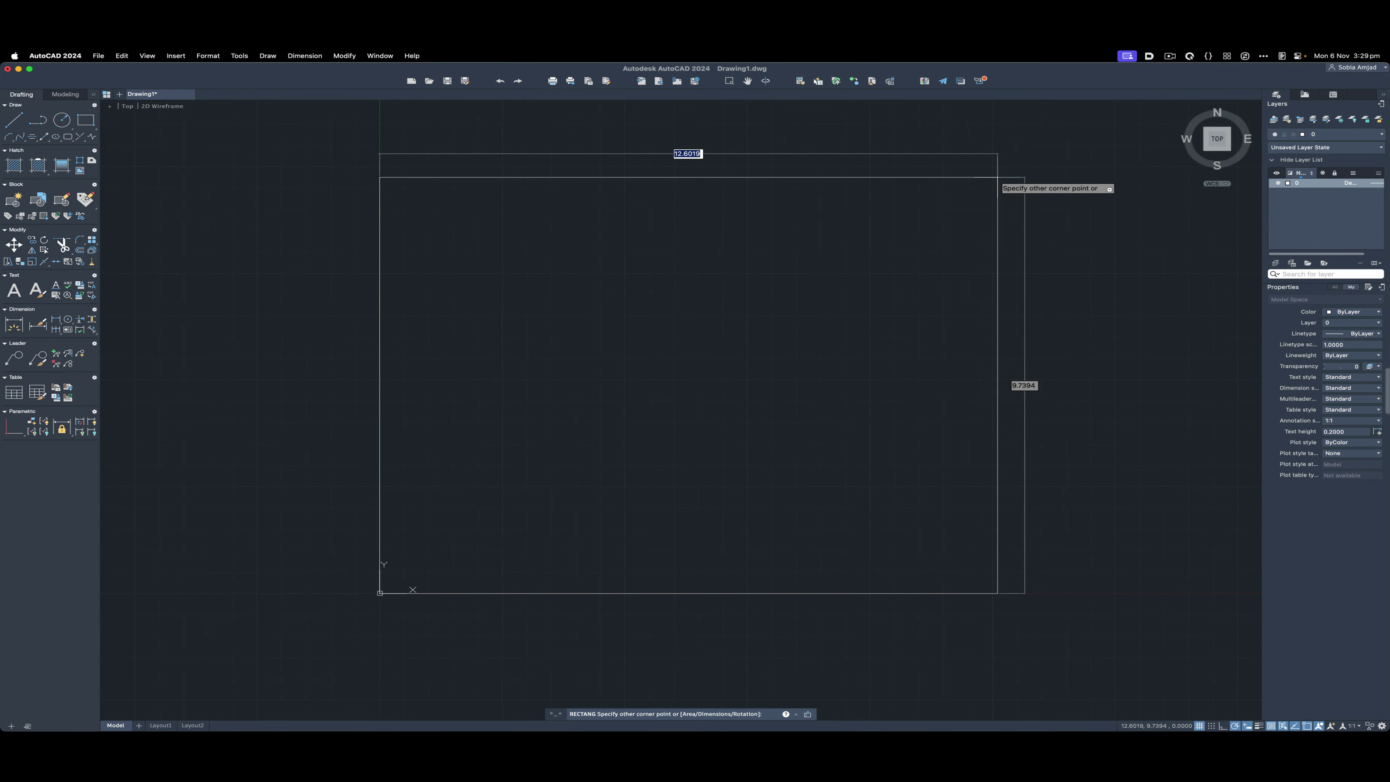
{"action": "type", "text": "15"}
{"action": "key", "text": "Tab"}
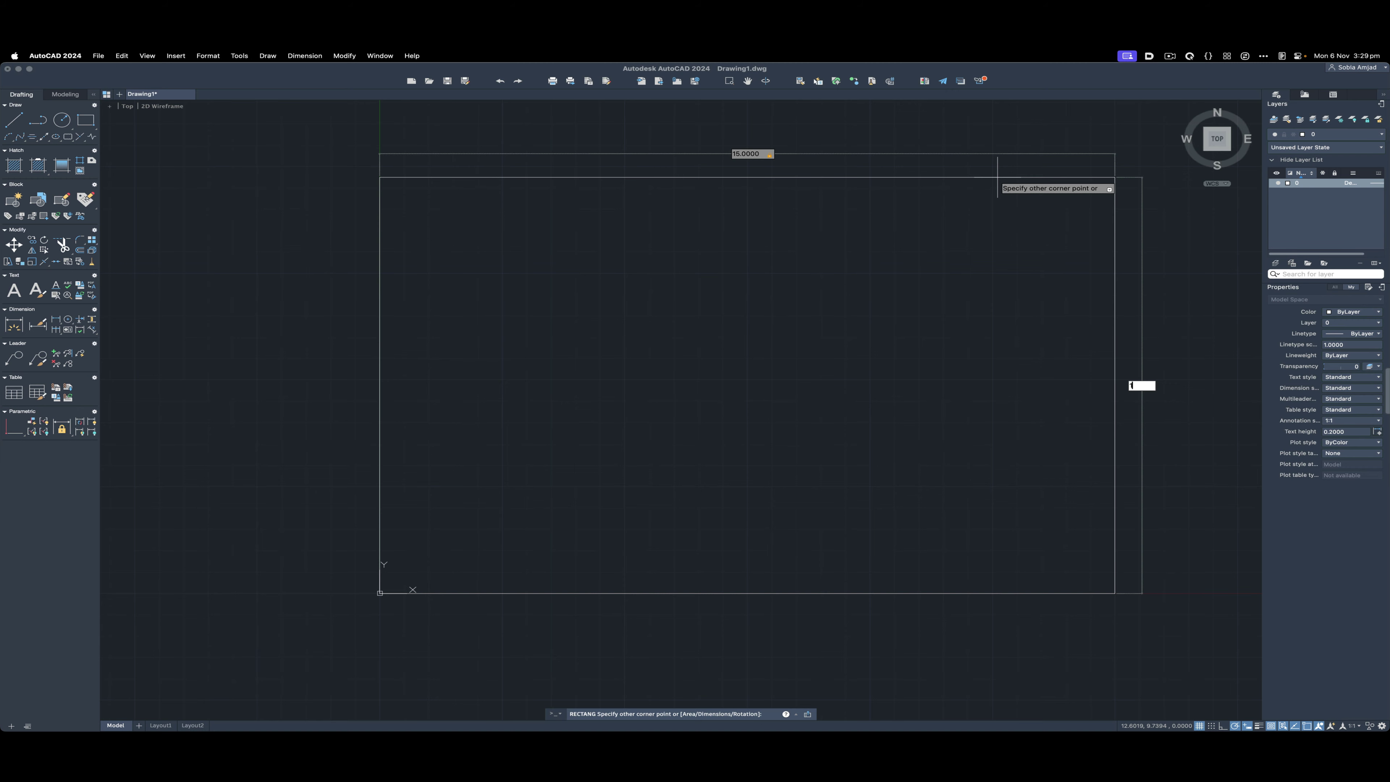
{"action": "type", "text": "15"}
{"action": "key", "text": "Return"}
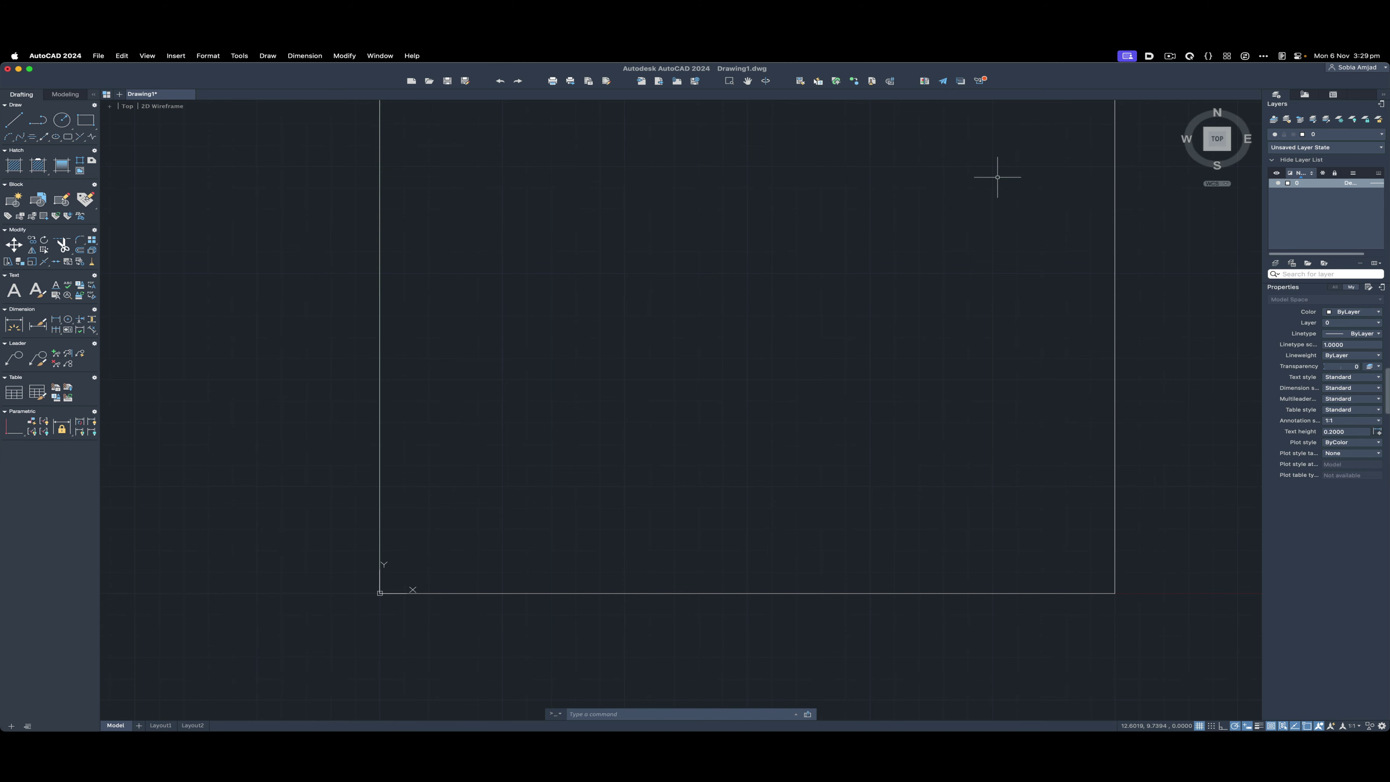
Pan across the drawing to examine the upper part of the 15 by 15 rectangle.
{"action": "mouse_move", "coordinate": [945, 231]}
{"action": "middle_mouse_down"}
{"action": "mouse_move", "coordinate": [959, 221]}
{"action": "mouse_move", "coordinate": [897, 298]}
{"action": "mouse_move", "coordinate": [894, 328]}
{"action": "middle_mouse_up"}
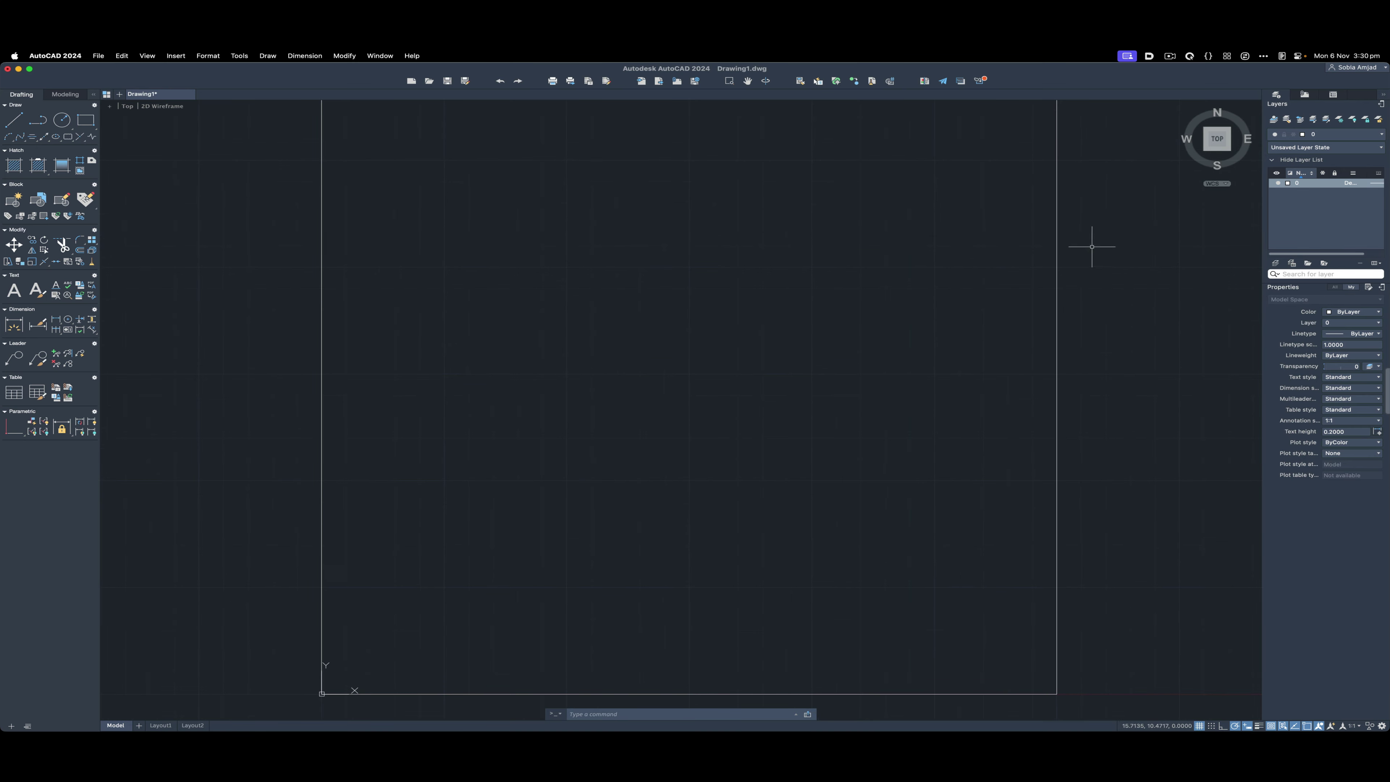
{"action": "left_click", "coordinate": [822, 257]}
{"action": "mouse_move", "coordinate": [823, 257]}
{"action": "middle_mouse_down"}
{"action": "mouse_move", "coordinate": [890, 382]}
{"action": "mouse_move", "coordinate": [831, 260]}
{"action": "mouse_move", "coordinate": [821, 289]}
{"action": "middle_mouse_up"}
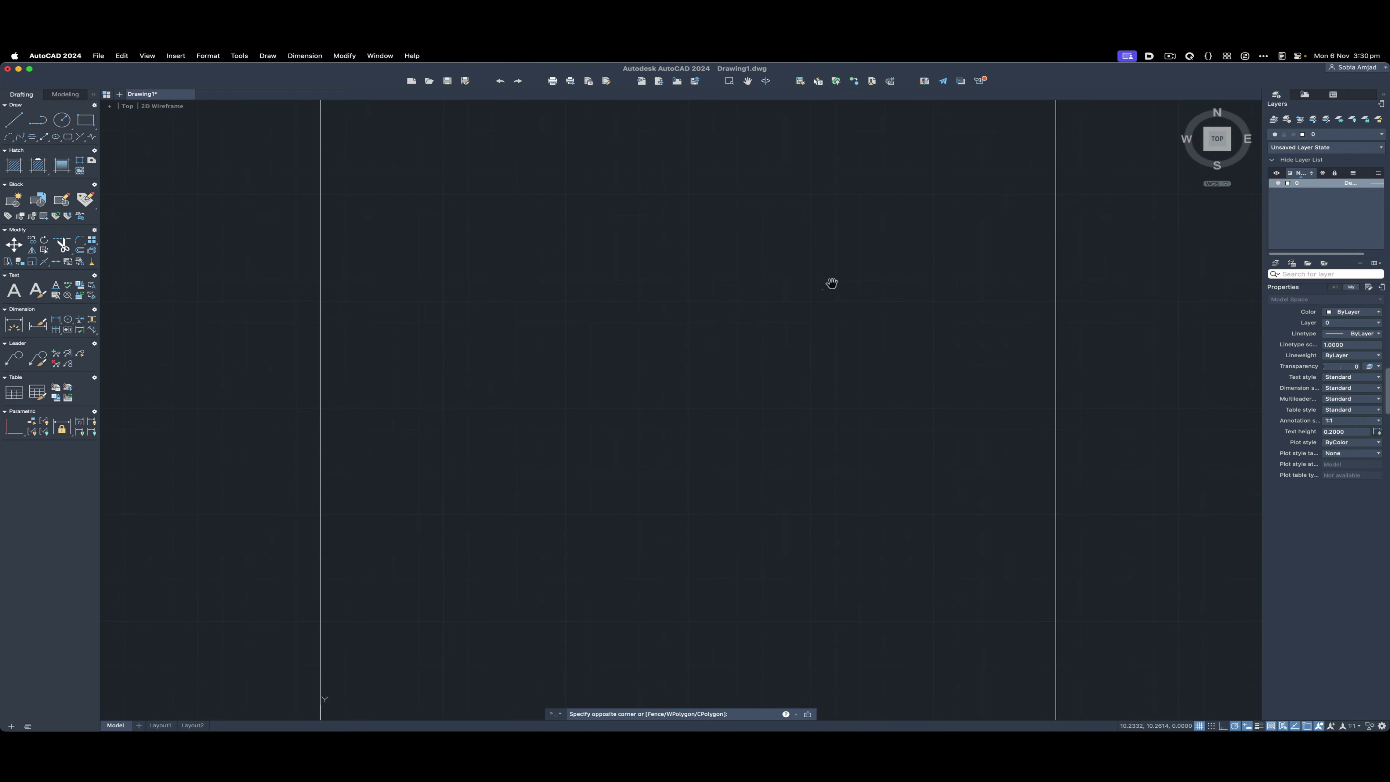
{"action": "mouse_move", "coordinate": [871, 243]}
{"action": "middle_mouse_down"}
{"action": "mouse_move", "coordinate": [853, 341]}
{"action": "mouse_move", "coordinate": [769, 301]}
{"action": "mouse_move", "coordinate": [844, 270]}
{"action": "mouse_move", "coordinate": [884, 301]}
{"action": "mouse_move", "coordinate": [834, 298]}
{"action": "mouse_move", "coordinate": [915, 226]}
{"action": "mouse_move", "coordinate": [800, 251]}
{"action": "mouse_move", "coordinate": [970, 257]}
{"action": "mouse_move", "coordinate": [765, 313]}
{"action": "mouse_move", "coordinate": [831, 304]}
{"action": "middle_mouse_up"}
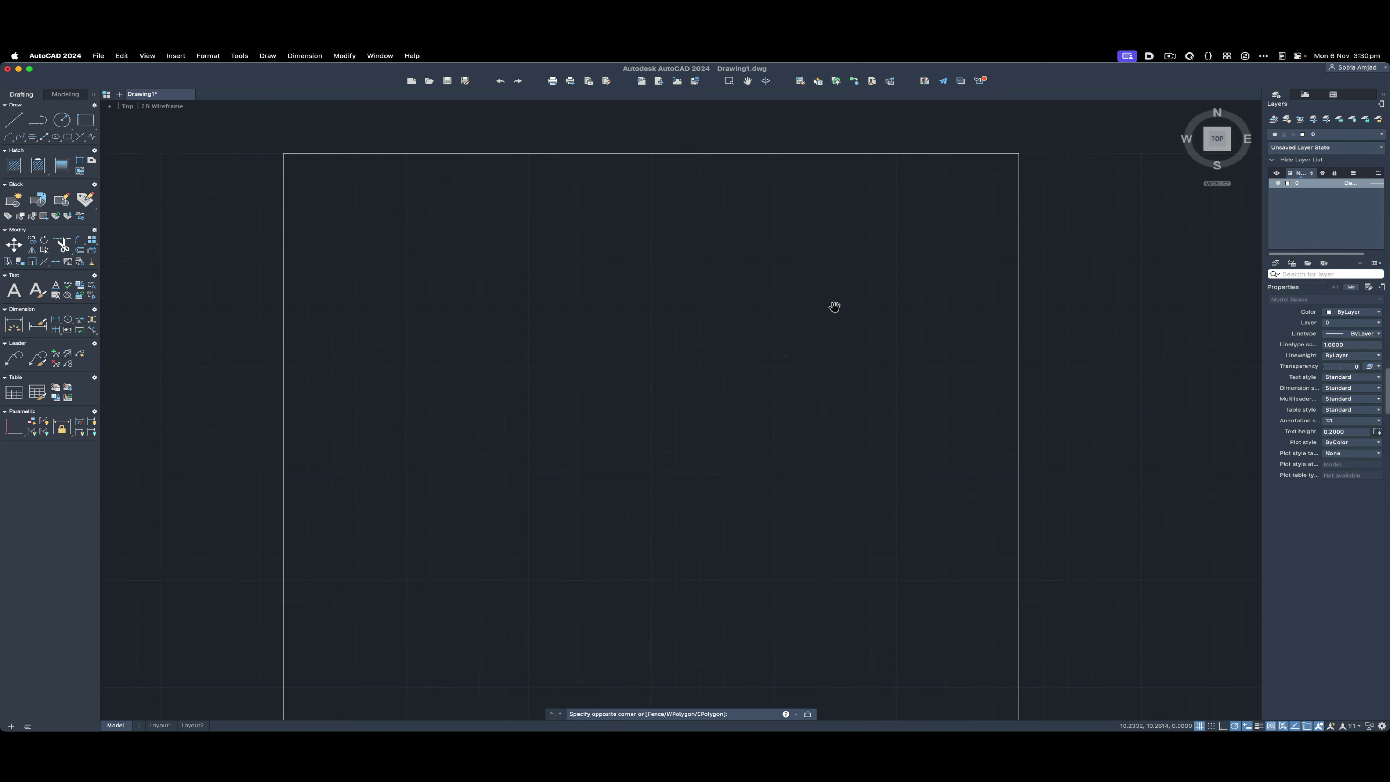
{"action": "left_click", "coordinate": [745, 229]}
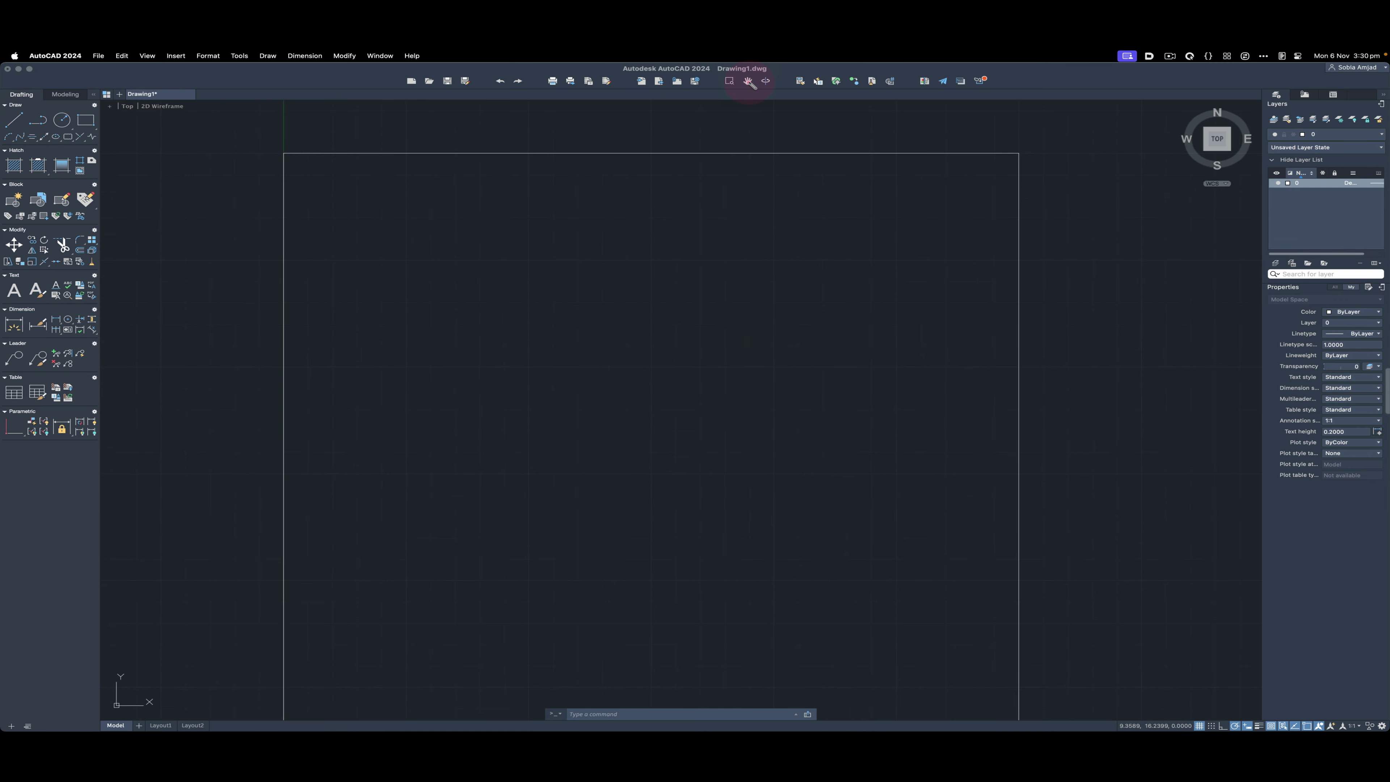
{"action": "left_click", "coordinate": [747, 81]}
{"action": "mouse_move", "coordinate": [760, 249]}
{"action": "left_mouse_down"}
{"action": "mouse_move", "coordinate": [825, 202]}
{"action": "mouse_move", "coordinate": [745, 186]}
{"action": "mouse_move", "coordinate": [760, 270]}
{"action": "mouse_move", "coordinate": [761, 252]}
{"action": "mouse_move", "coordinate": [791, 286]}
{"action": "left_mouse_up"}
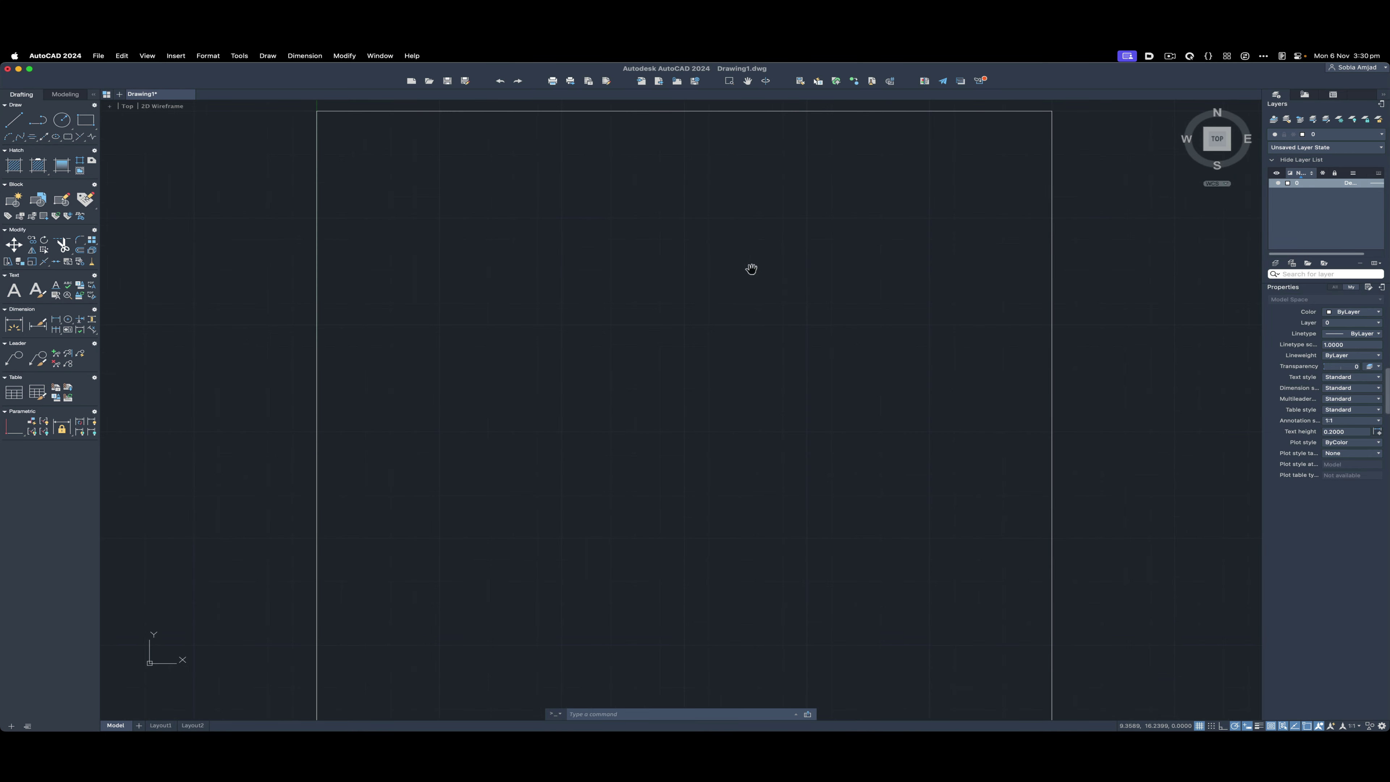
{"action": "key", "text": "Escape"}
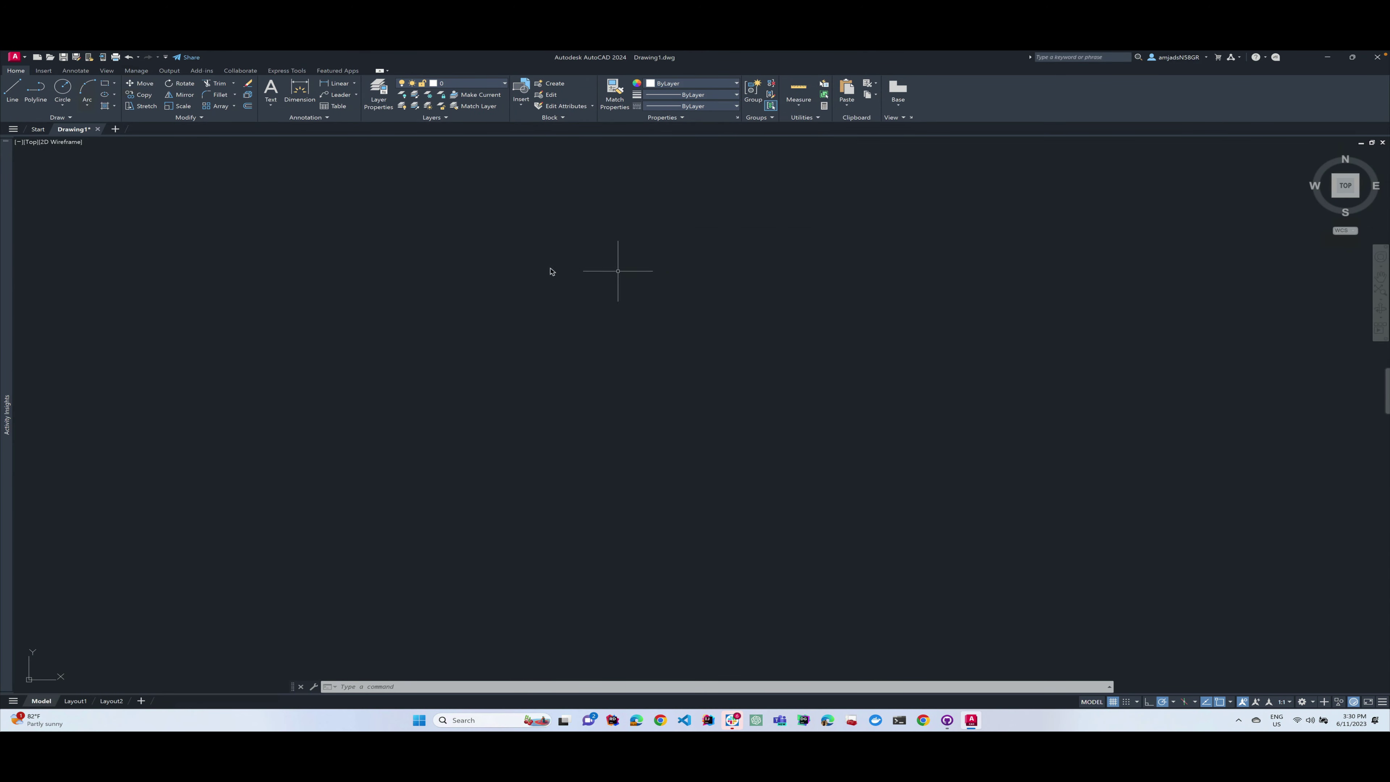
Switch to AutoCAD for Windows and draw a rectangle from the origin 0,0, entering 15 for the opposite corner.
{"action": "left_click", "coordinate": [499, 432]}
{"action": "left_click", "coordinate": [132, 193]}
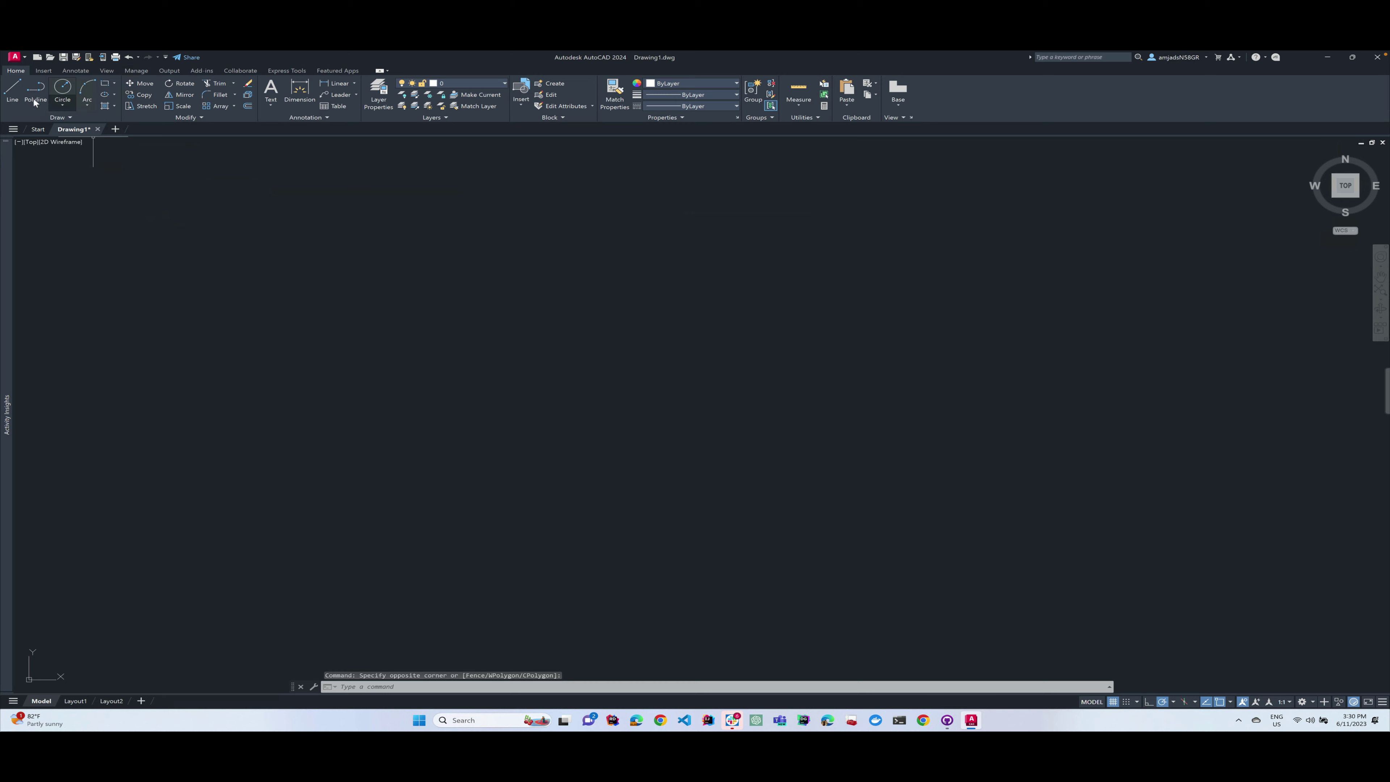
{"action": "left_click", "coordinate": [115, 84]}
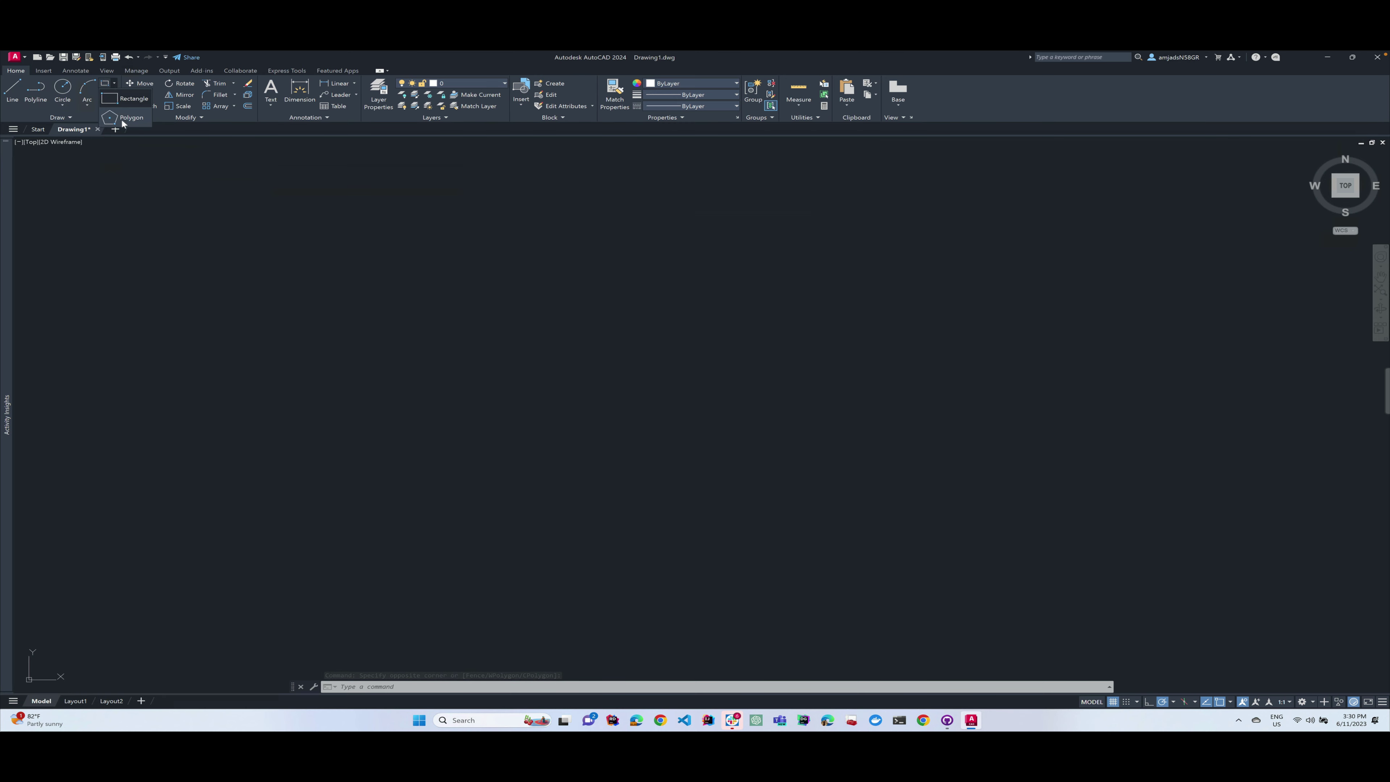
{"action": "left_click", "coordinate": [132, 99]}
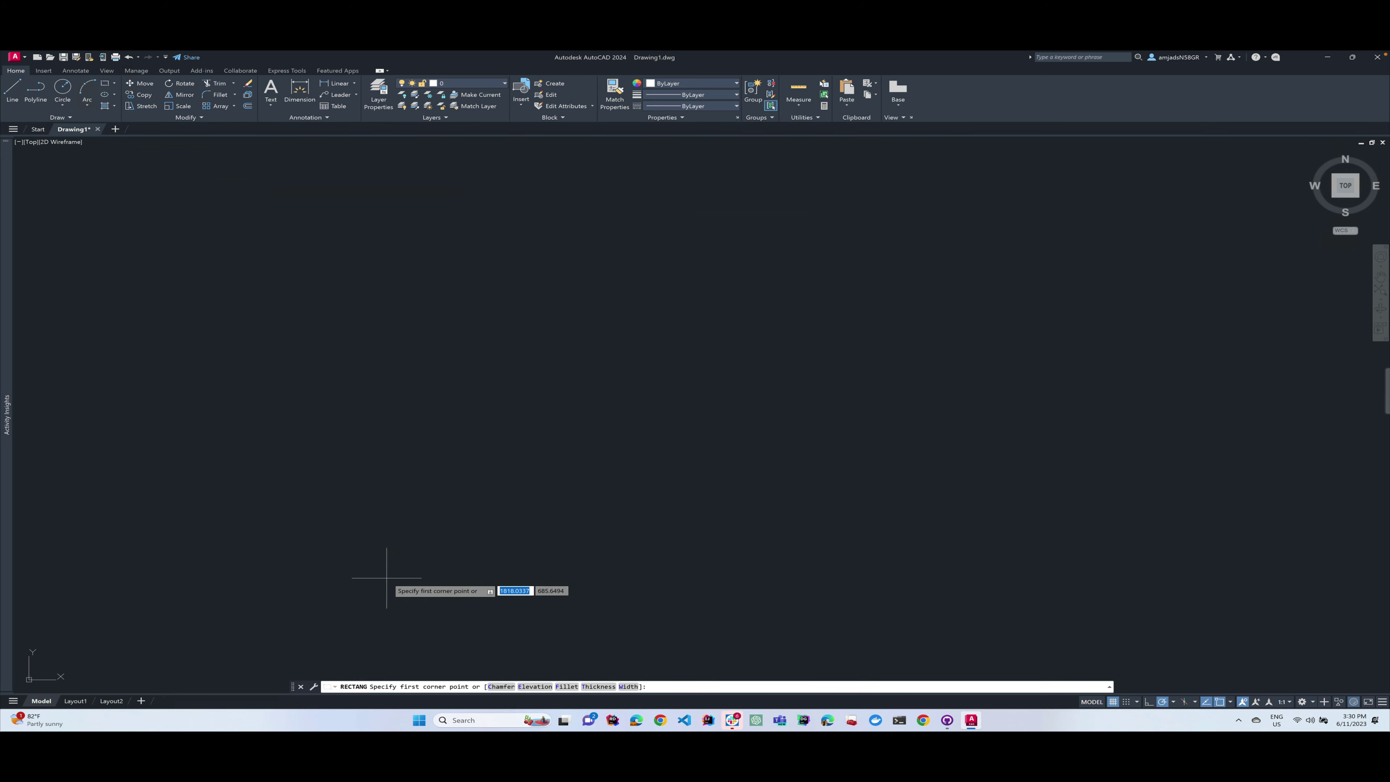
{"action": "type", "text": "0"}
{"action": "key", "text": "Tab"}
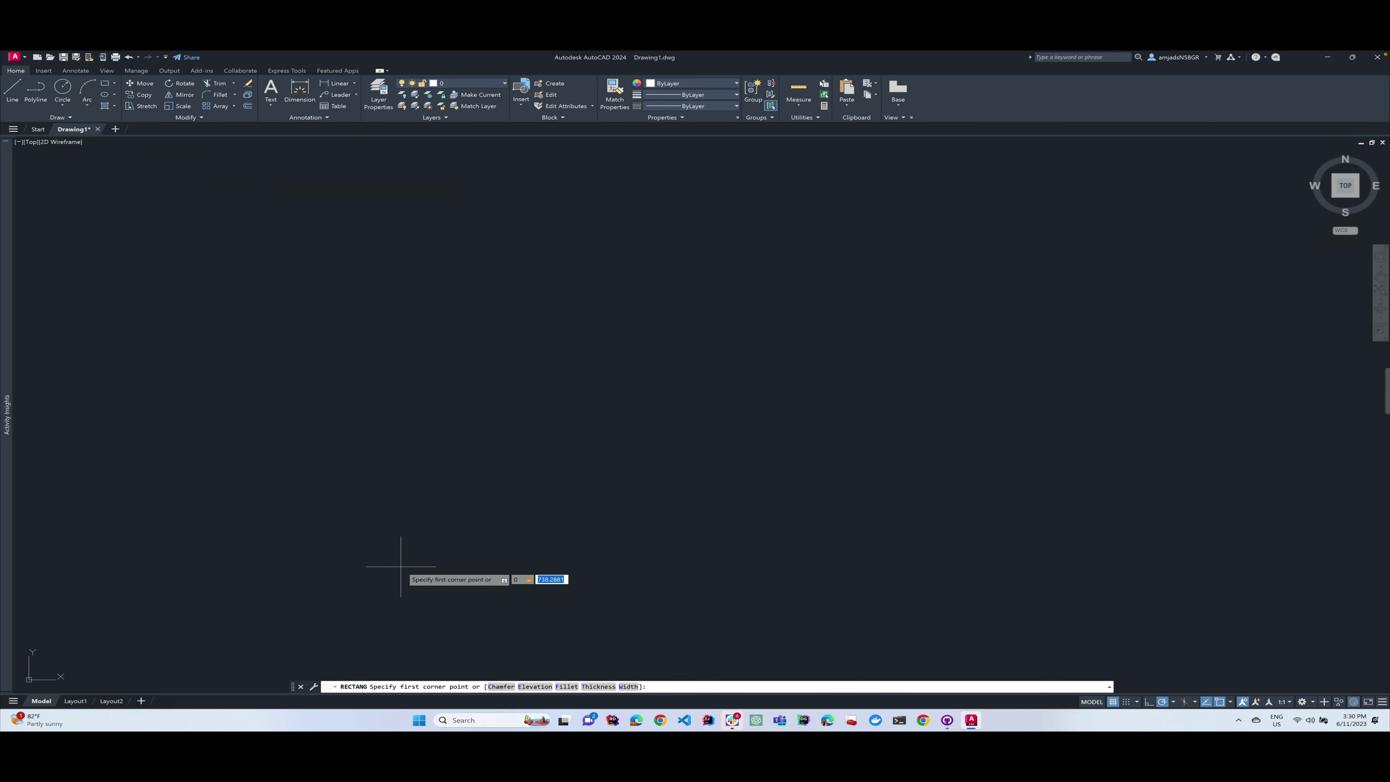
{"action": "type", "text": "0"}
{"action": "key", "text": "Return"}
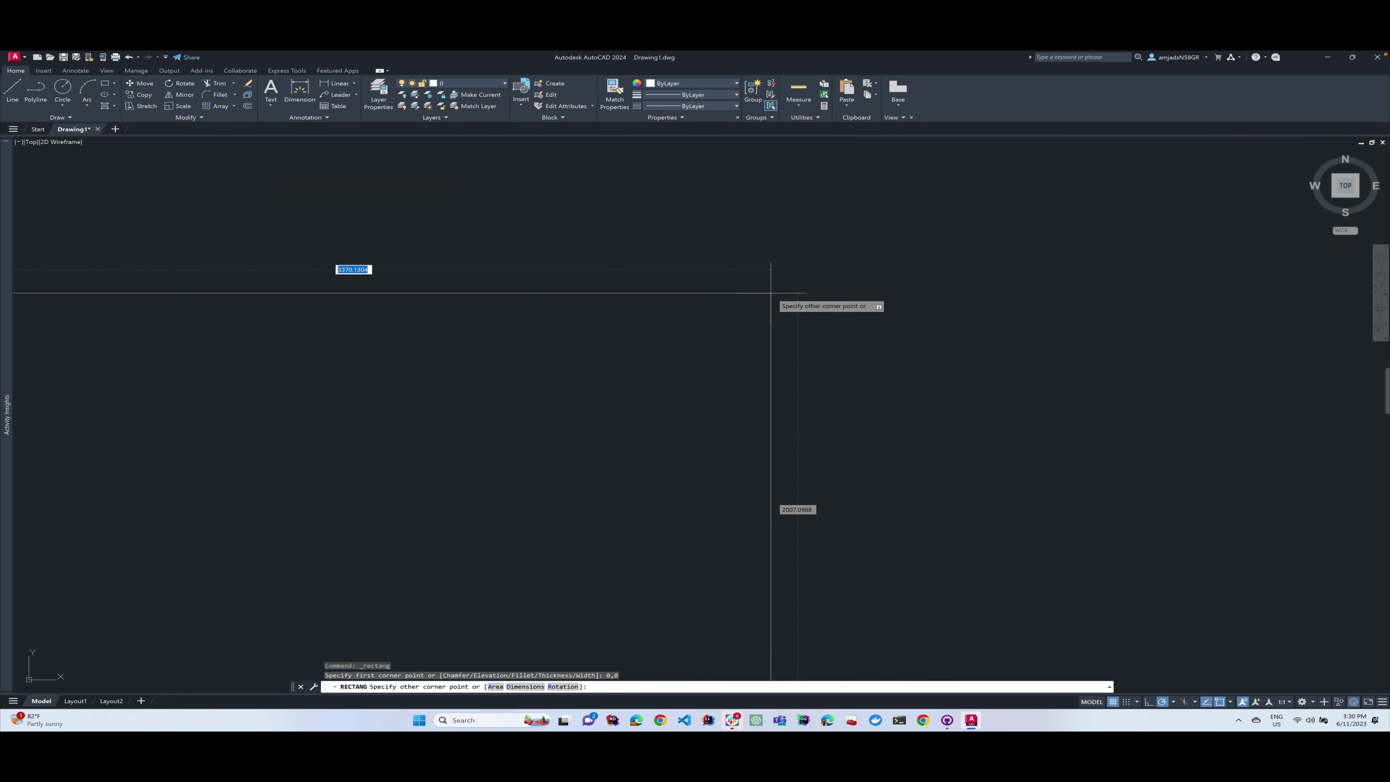
{"action": "key", "text": "Return"}
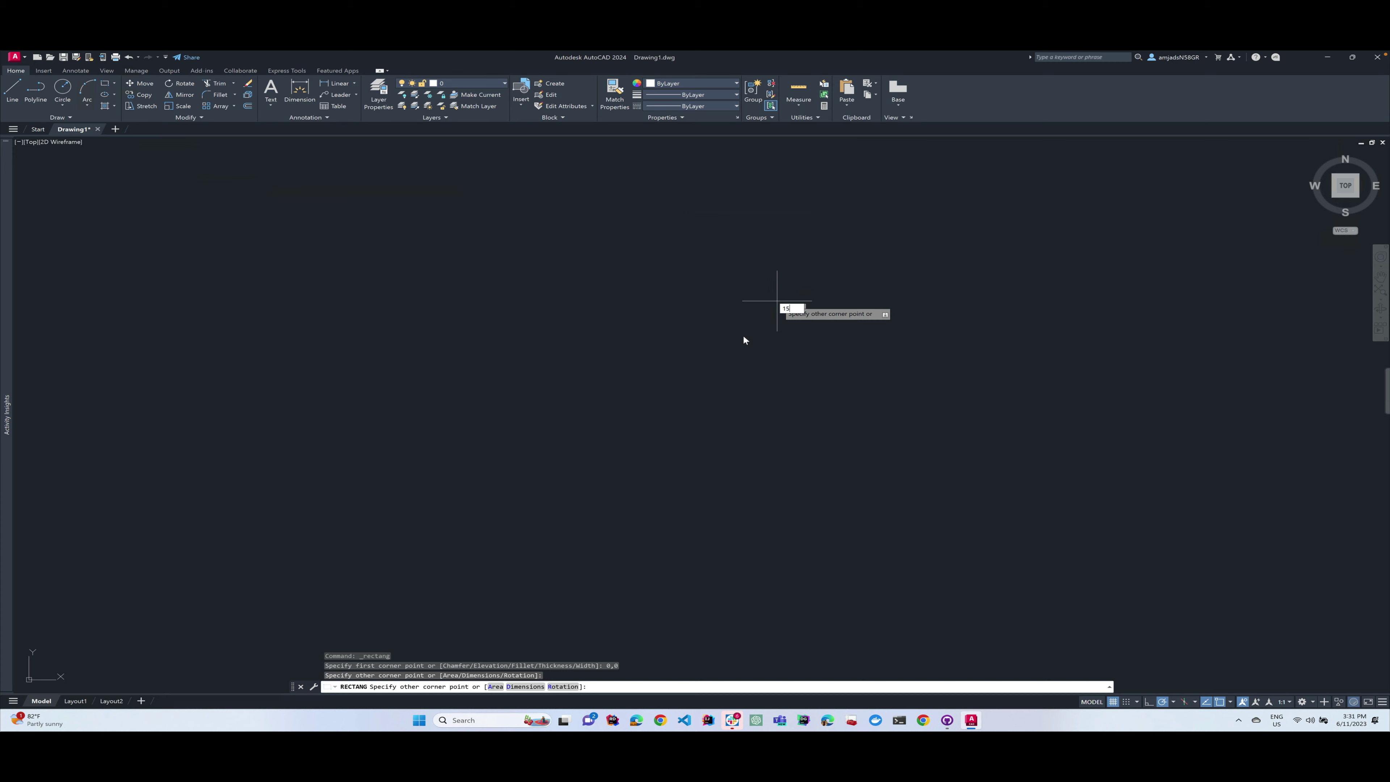
{"action": "key", "text": "Return"}
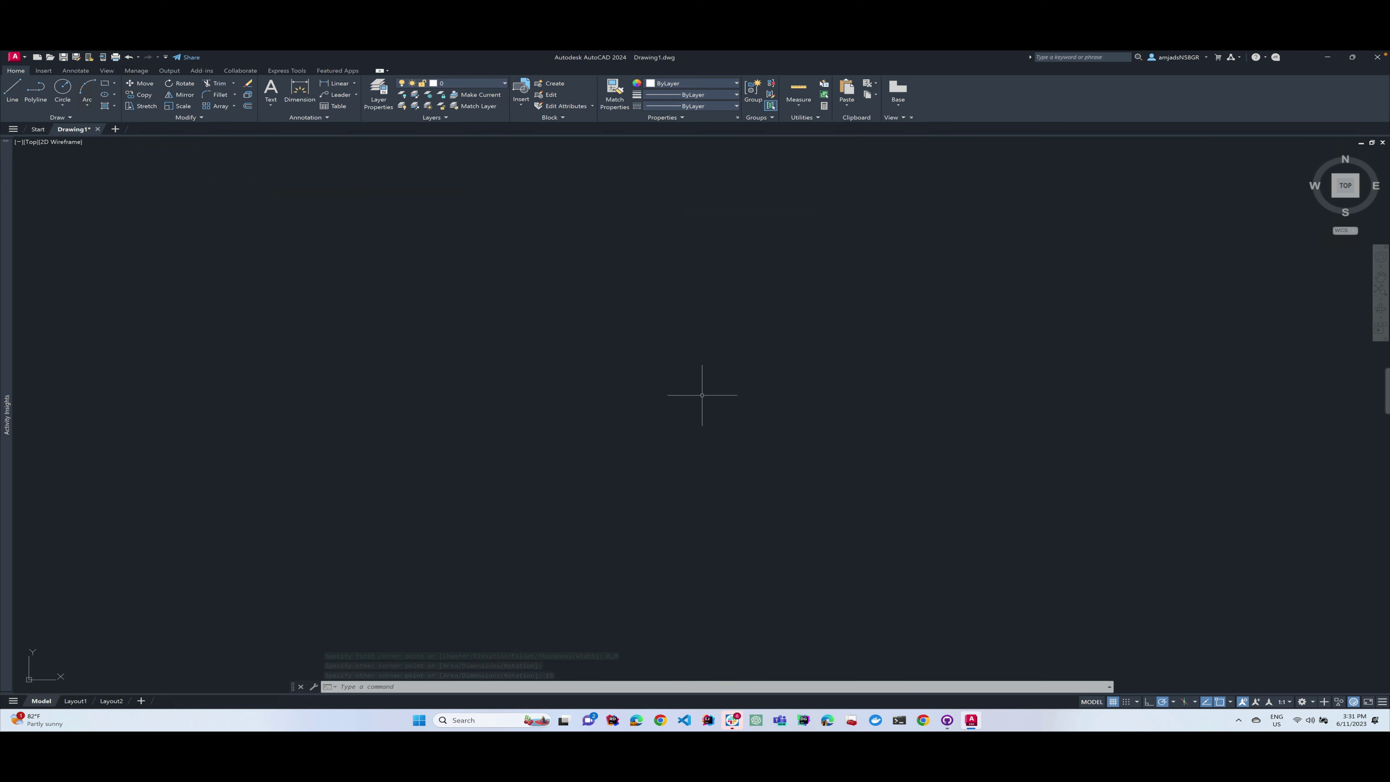
Zoom the view to the drawing extents to fit the 15 by 15 rectangle.
{"action": "type", "text": "z"}
{"action": "key", "text": "Return"}
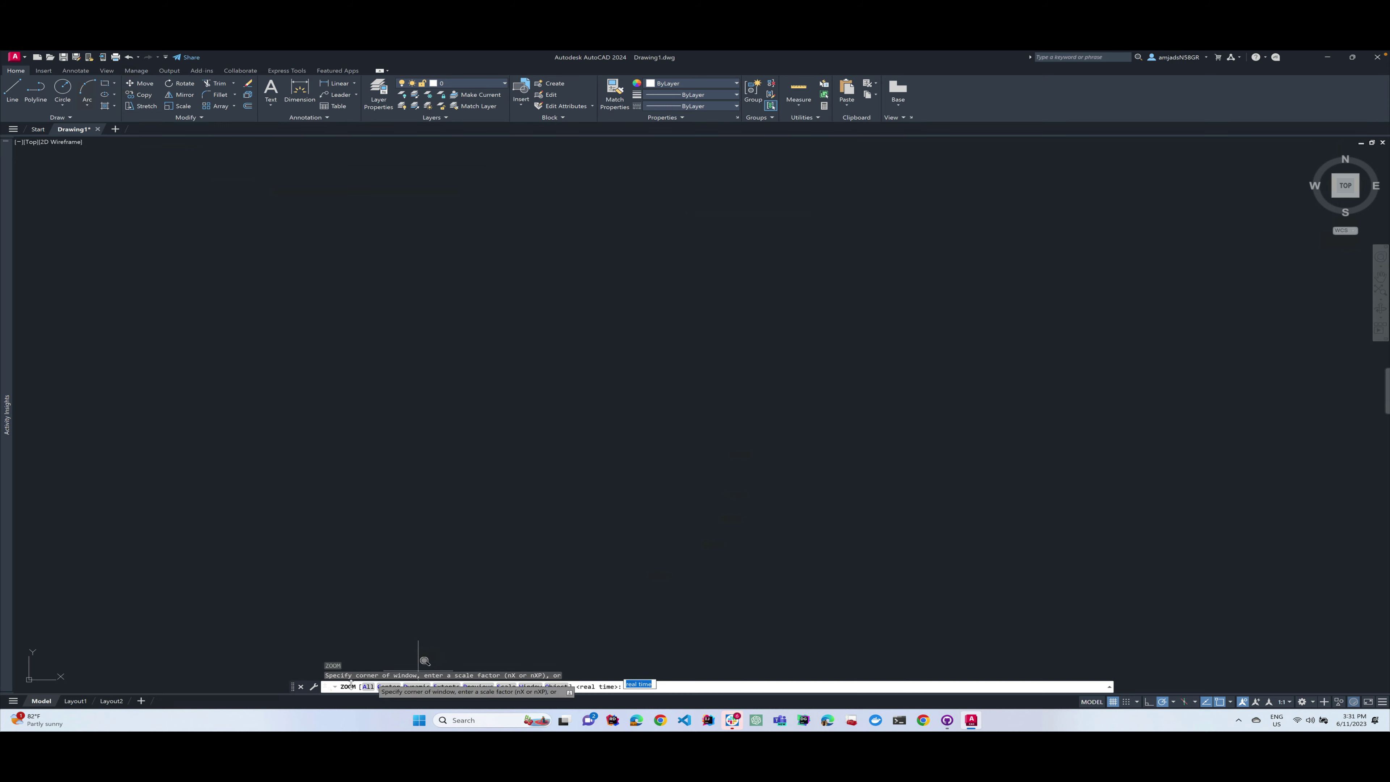
{"action": "left_click", "coordinate": [443, 687]}
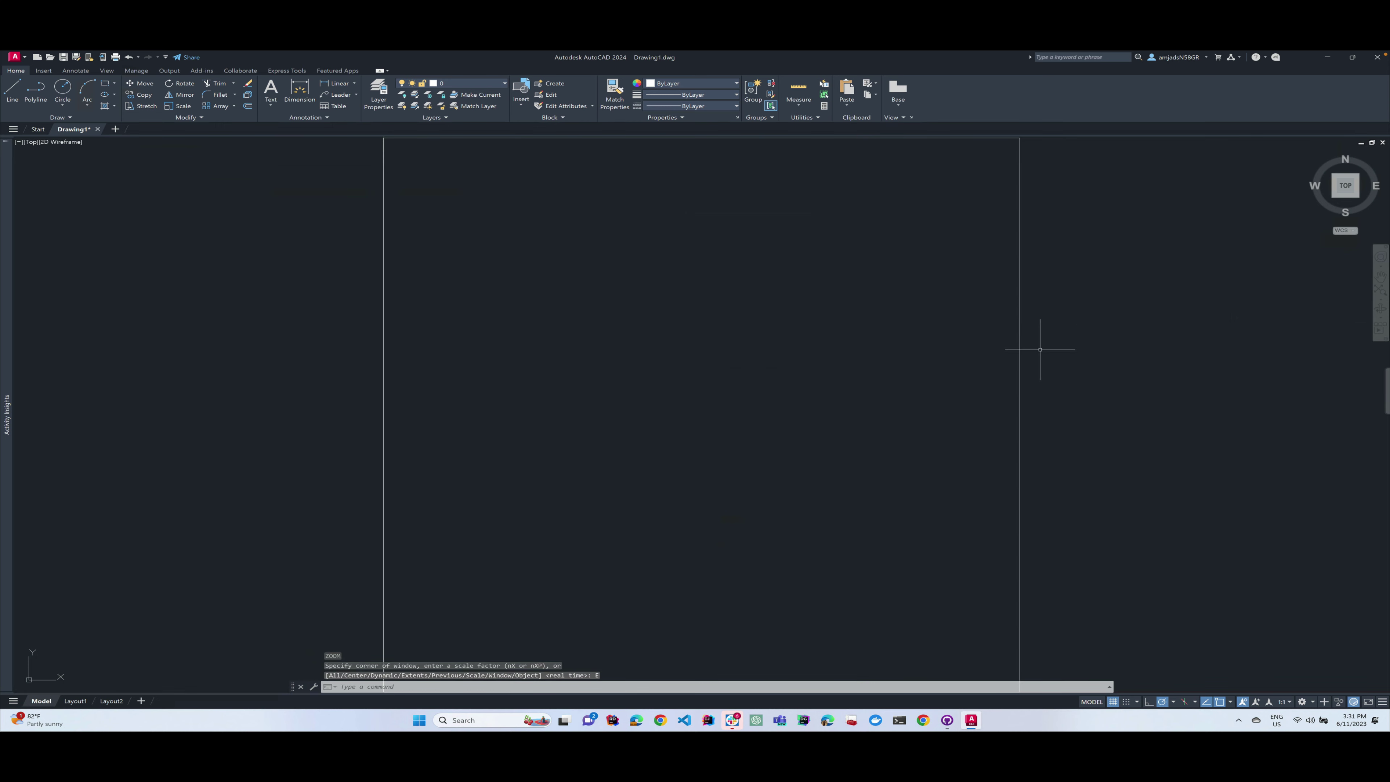
{"action": "left_click", "coordinate": [503, 329]}
{"action": "left_click", "coordinate": [718, 405]}
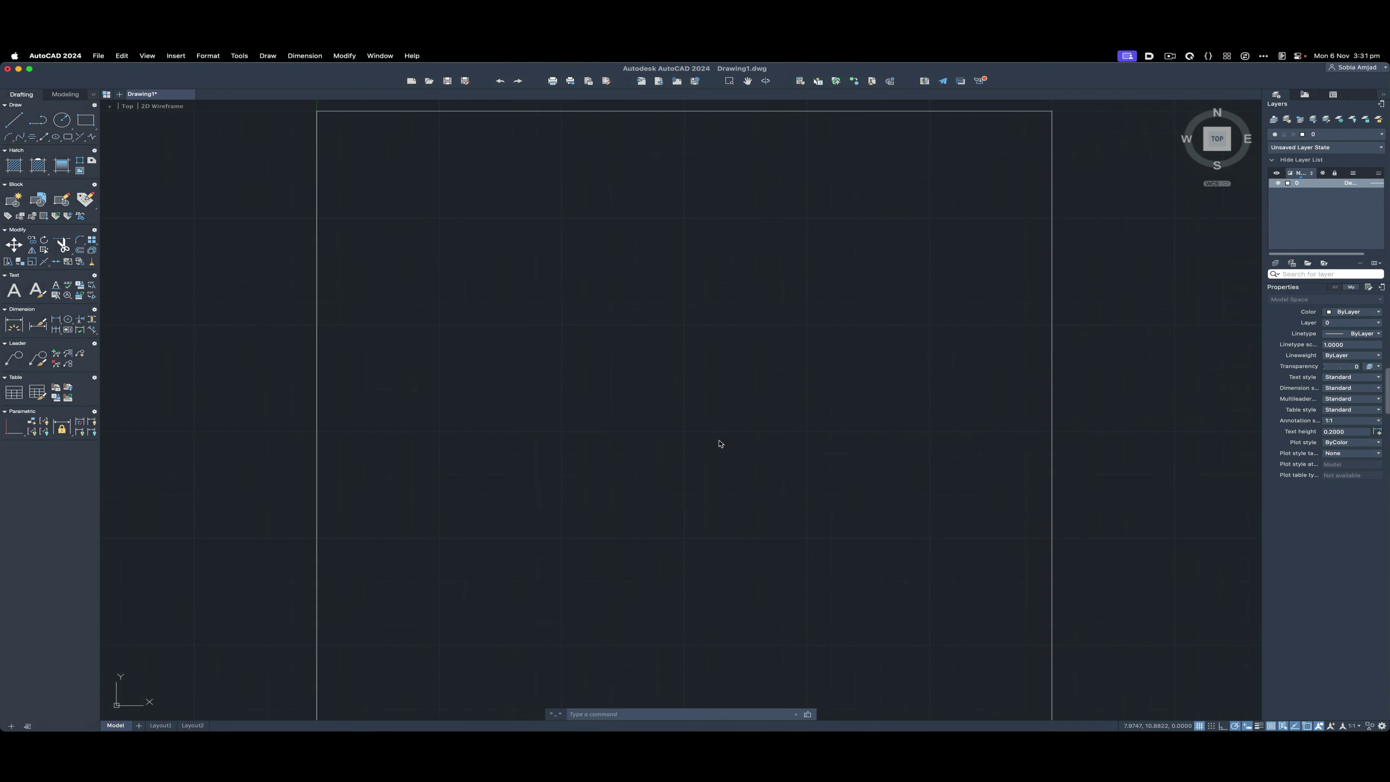
{"action": "left_click", "coordinate": [564, 353]}
{"action": "left_click", "coordinate": [1179, 308]}
{"action": "left_click", "coordinate": [980, 380]}
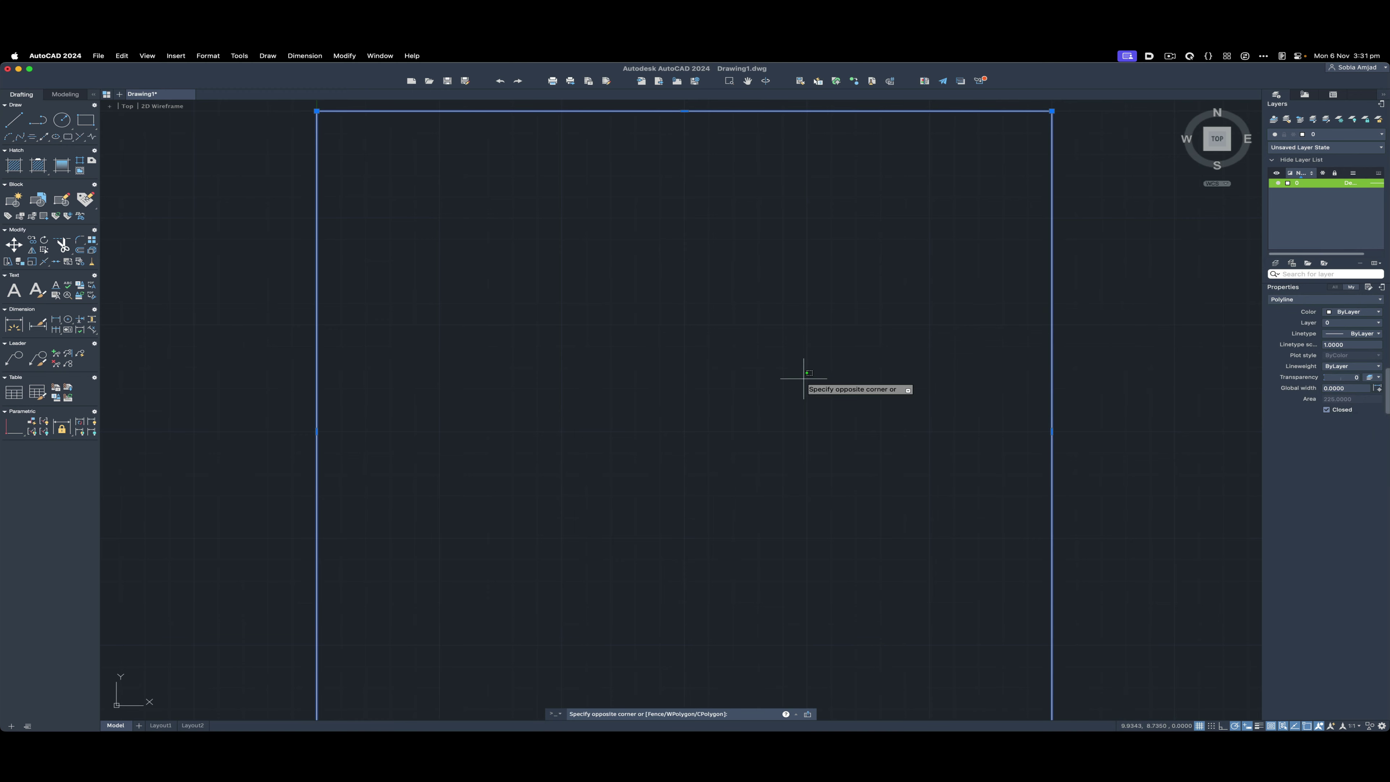
{"action": "left_click", "coordinate": [661, 425]}
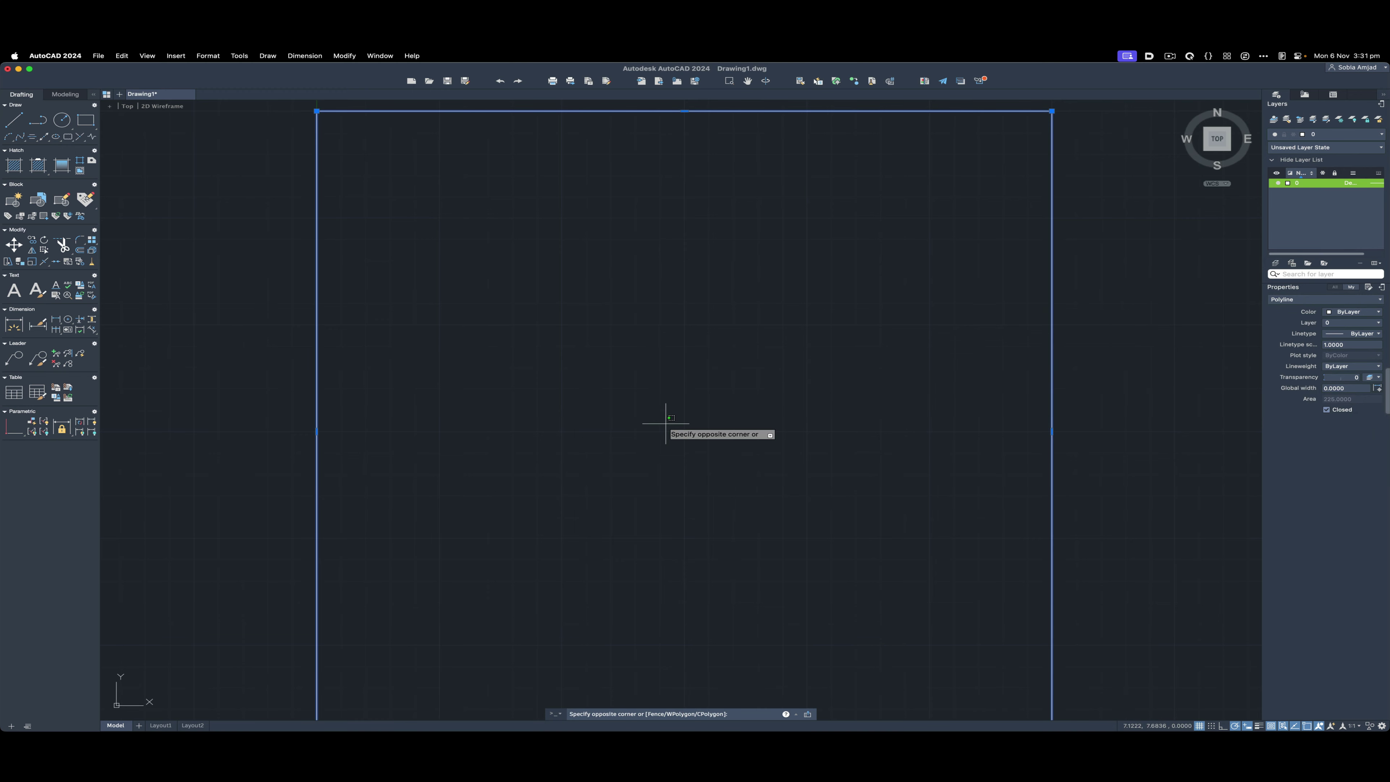
{"action": "left_click", "coordinate": [760, 395]}
{"action": "key", "text": "Escape"}
In AutoCAD for Mac, draw a freehand open chain of six connected lines inside the 15 by 15 rectangle.
{"action": "mouse_move", "coordinate": [813, 373]}
{"action": "middle_mouse_down"}
{"action": "mouse_move", "coordinate": [835, 369]}
{"action": "mouse_move", "coordinate": [858, 321]}
{"action": "mouse_move", "coordinate": [837, 311]}
{"action": "middle_mouse_up"}
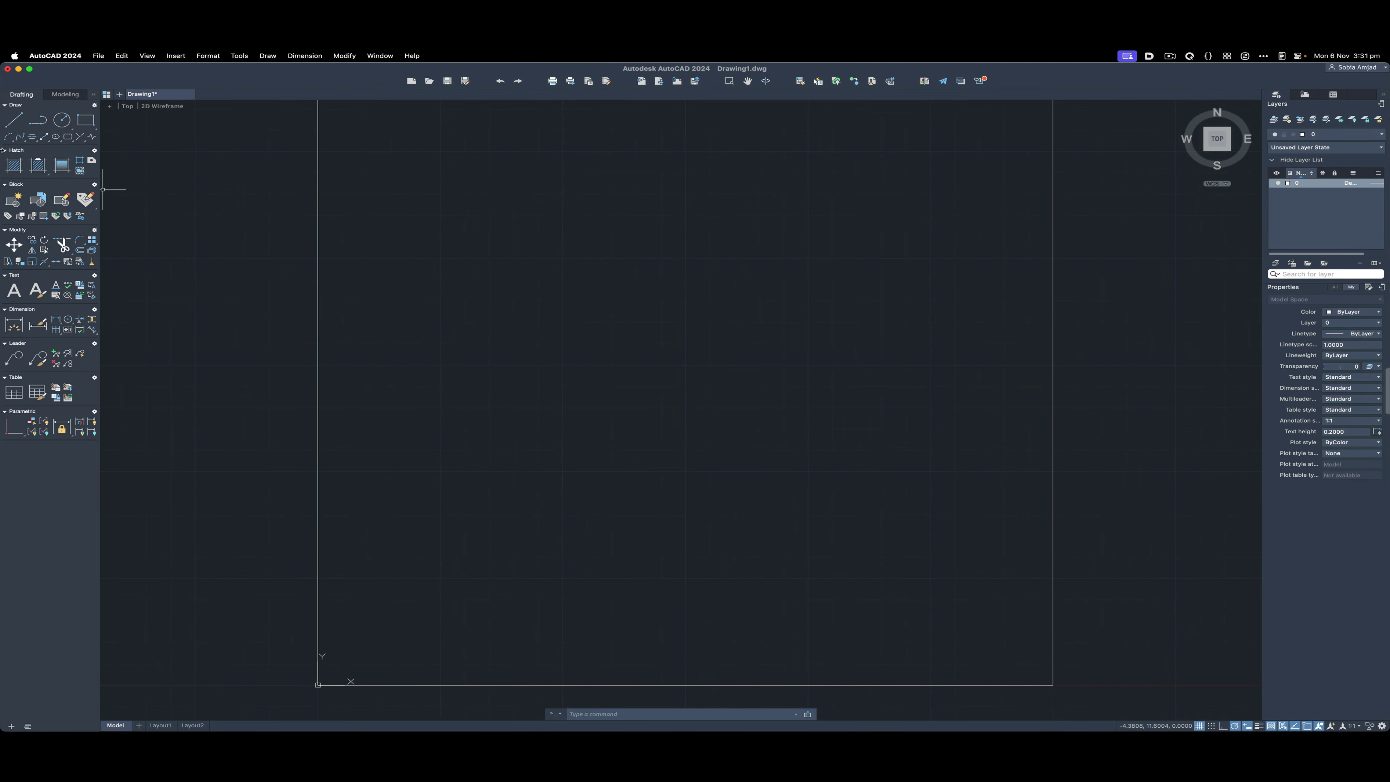
{"action": "left_click", "coordinate": [13, 128]}
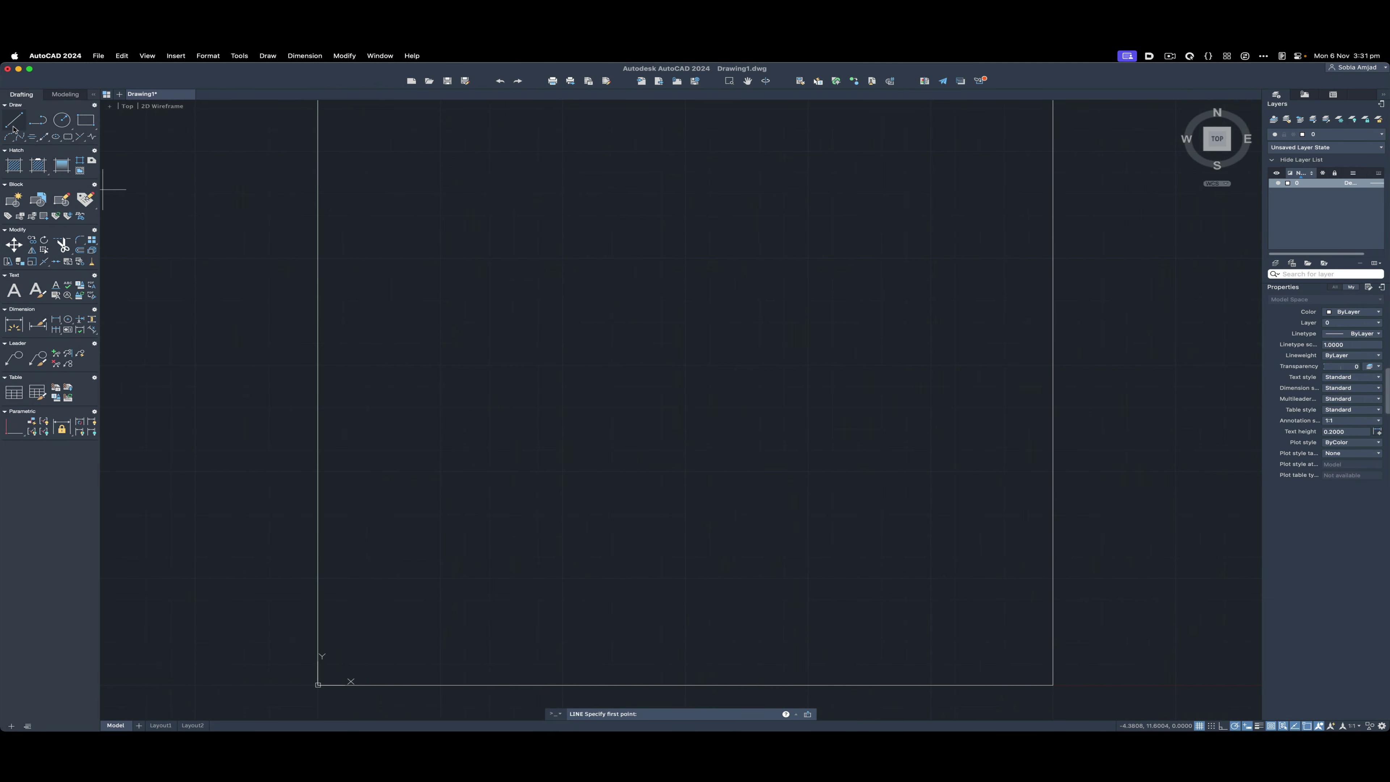
{"action": "left_click", "coordinate": [405, 427]}
{"action": "left_click", "coordinate": [808, 209]}
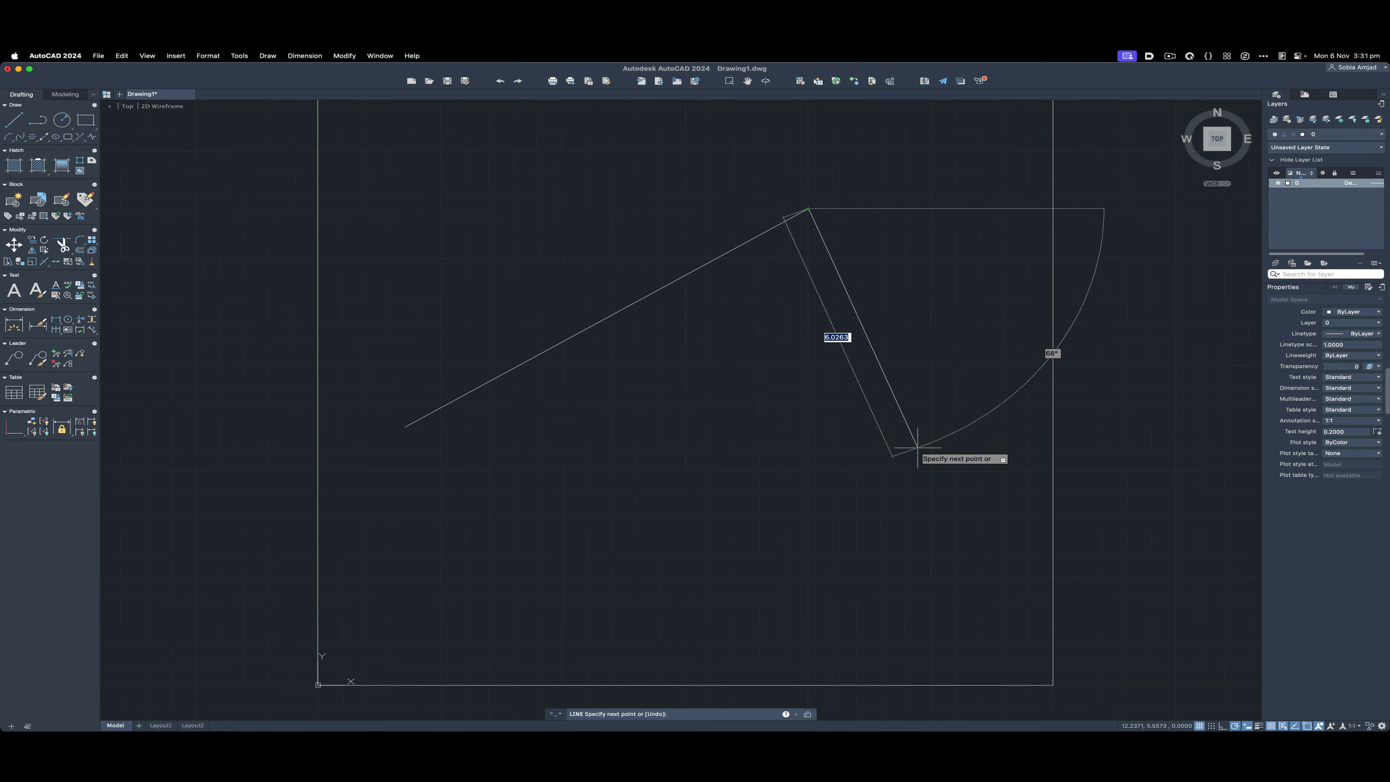
{"action": "left_click", "coordinate": [925, 467]}
{"action": "left_click", "coordinate": [735, 625]}
{"action": "left_click", "coordinate": [528, 618]}
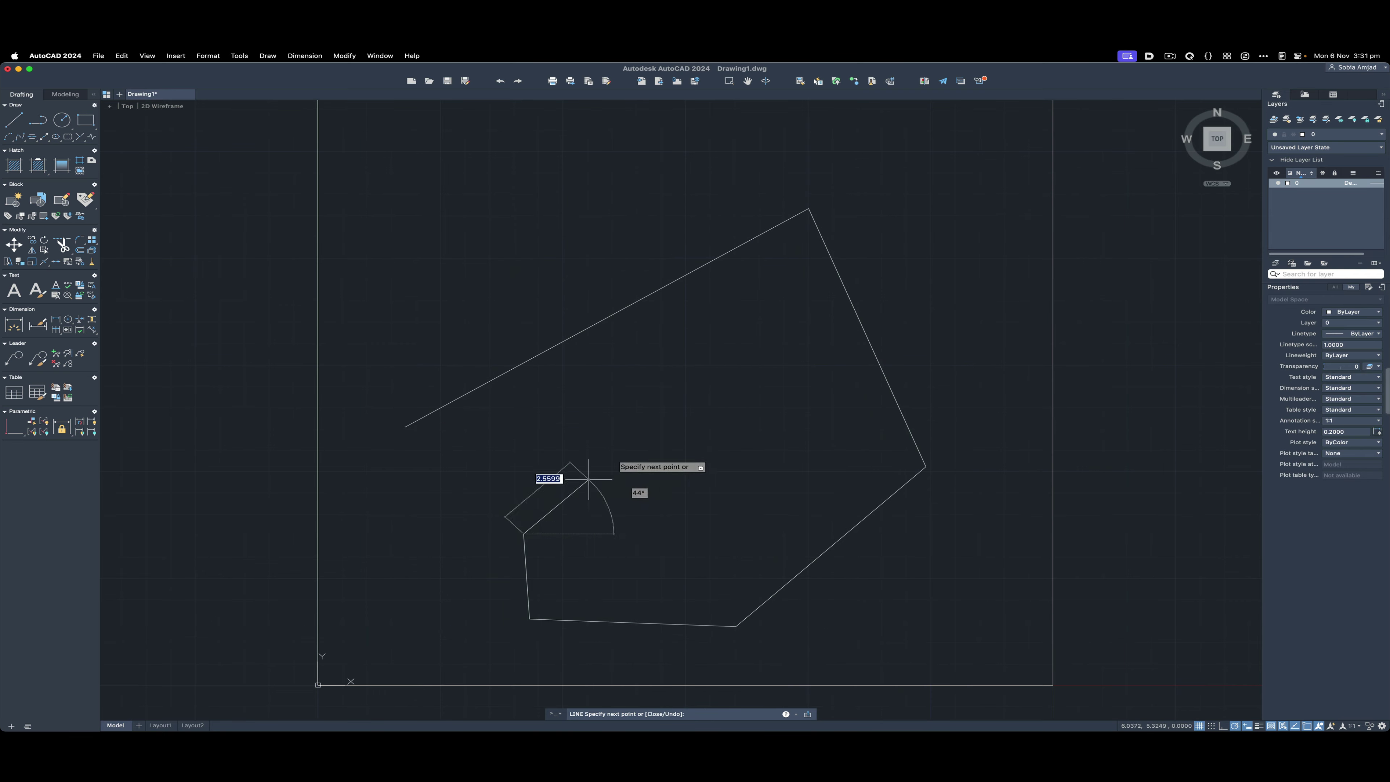
{"action": "left_click", "coordinate": [524, 532]}
{"action": "left_click", "coordinate": [700, 399]}
{"action": "key", "text": "Escape"}
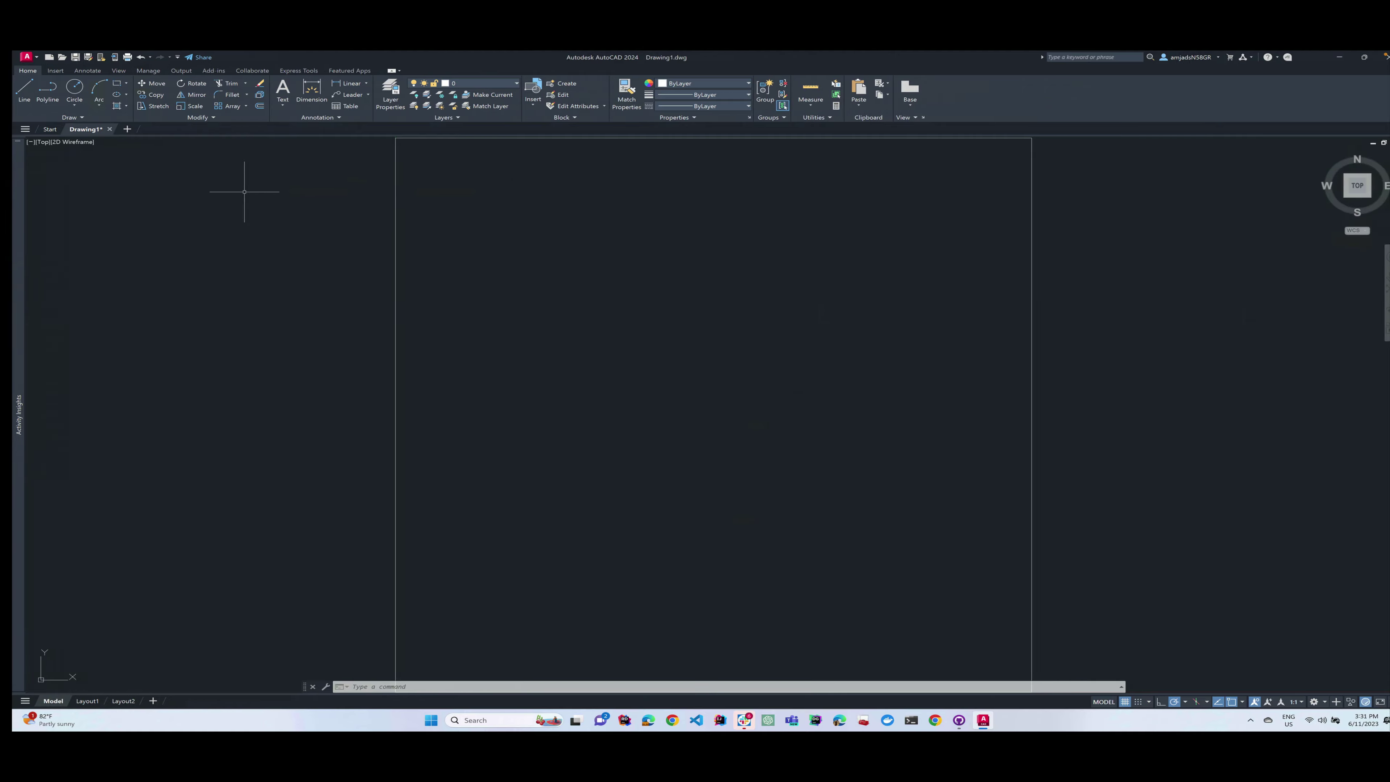
Switch to AutoCAD for Windows and draw a freehand open chain of six connected lines inside the rectangle.
{"action": "left_click", "coordinate": [12, 90]}
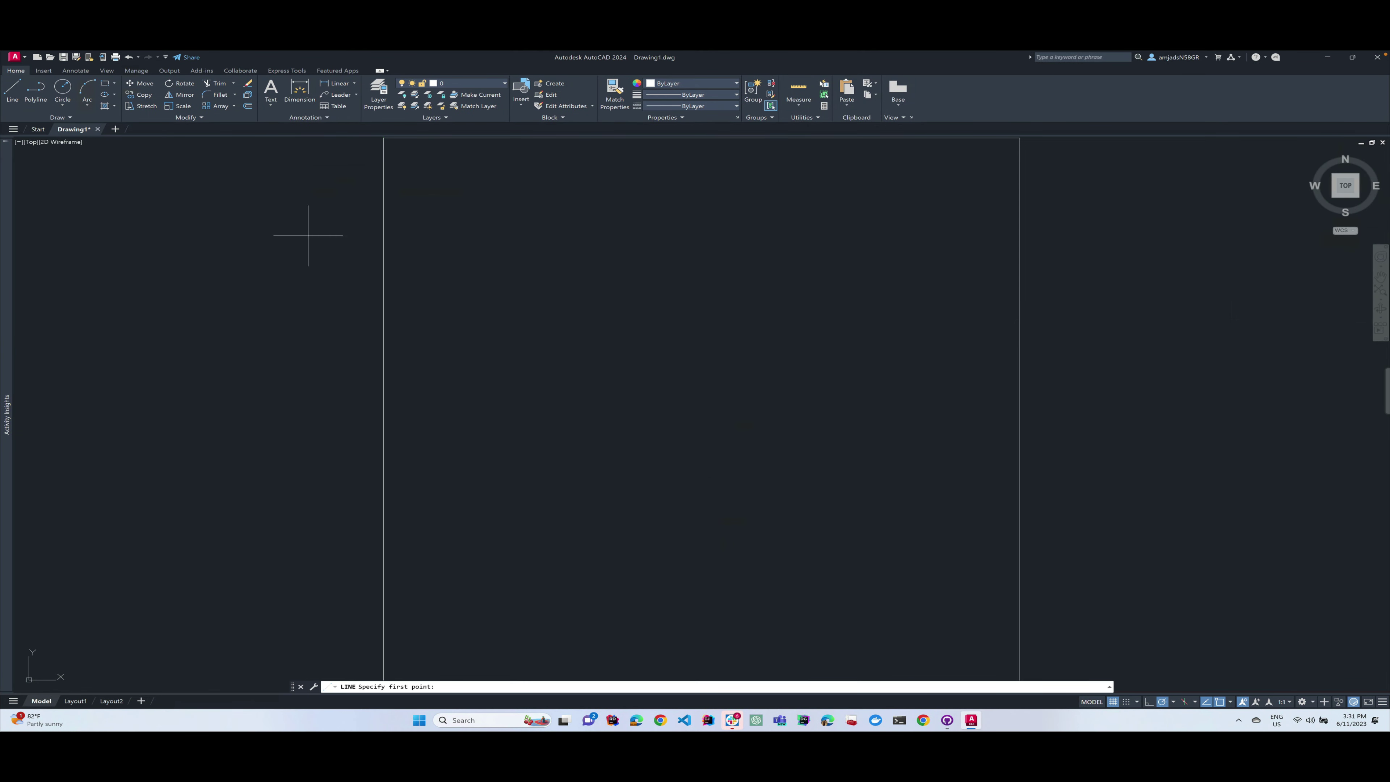
{"action": "left_click", "coordinate": [572, 528]}
{"action": "left_click", "coordinate": [689, 300]}
{"action": "left_click", "coordinate": [836, 285]}
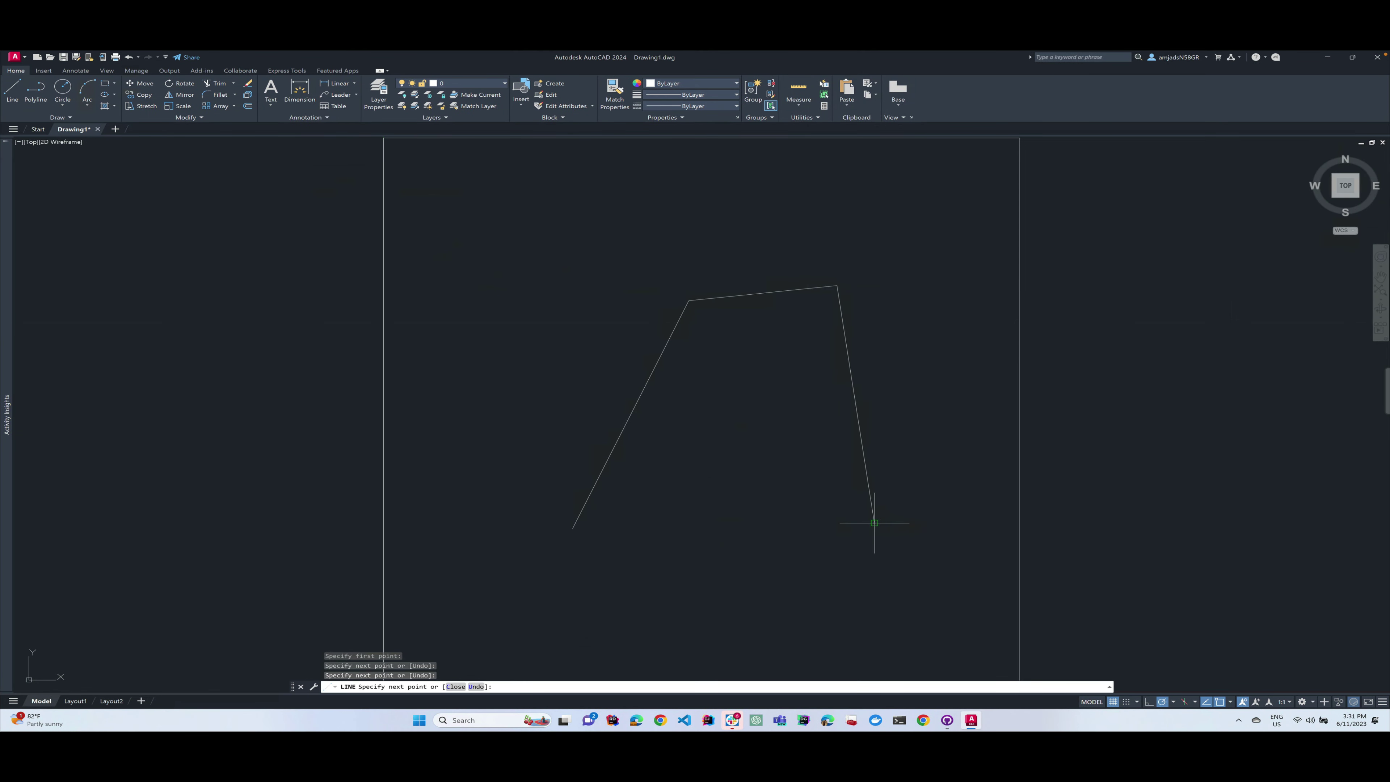
{"action": "left_click", "coordinate": [874, 523]}
{"action": "left_click", "coordinate": [786, 545]}
{"action": "left_click", "coordinate": [725, 551]}
{"action": "left_click", "coordinate": [736, 472]}
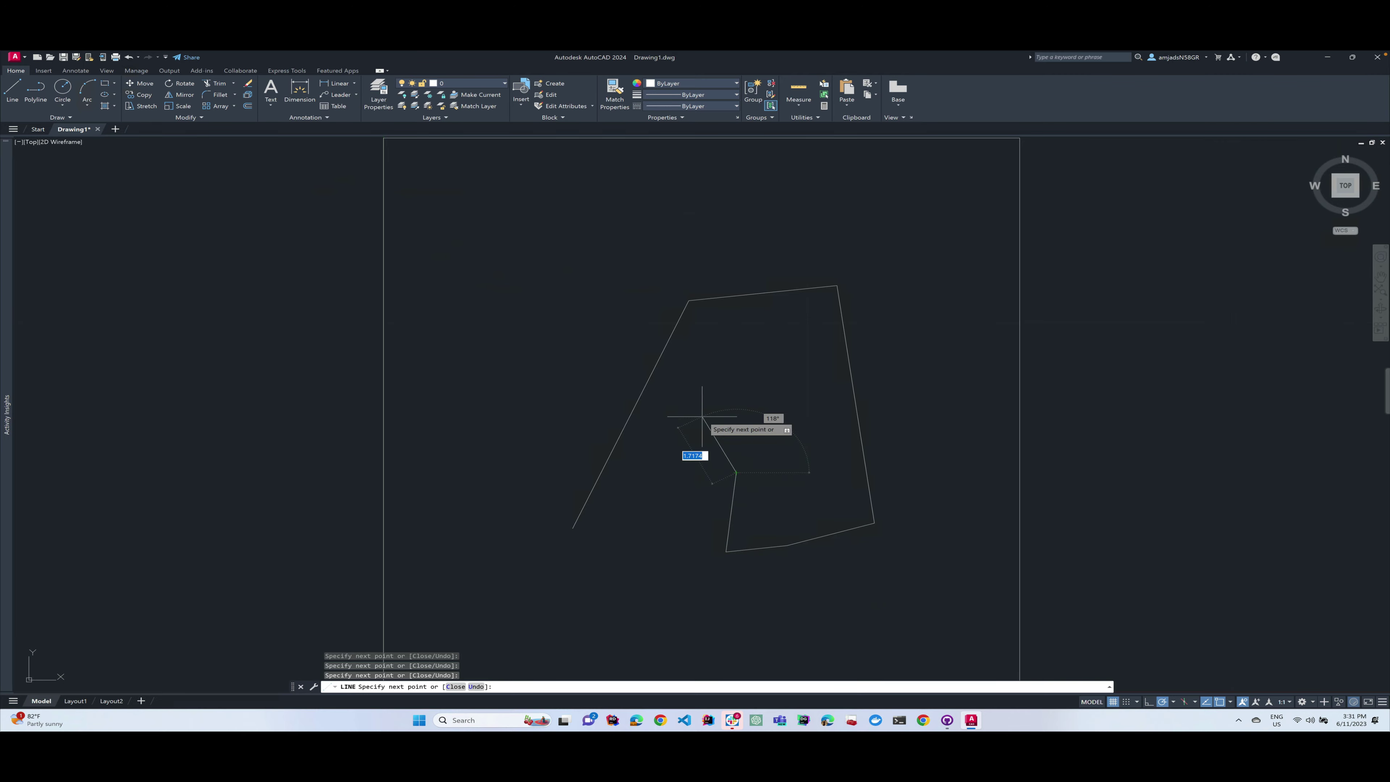
{"action": "key", "text": "Return"}
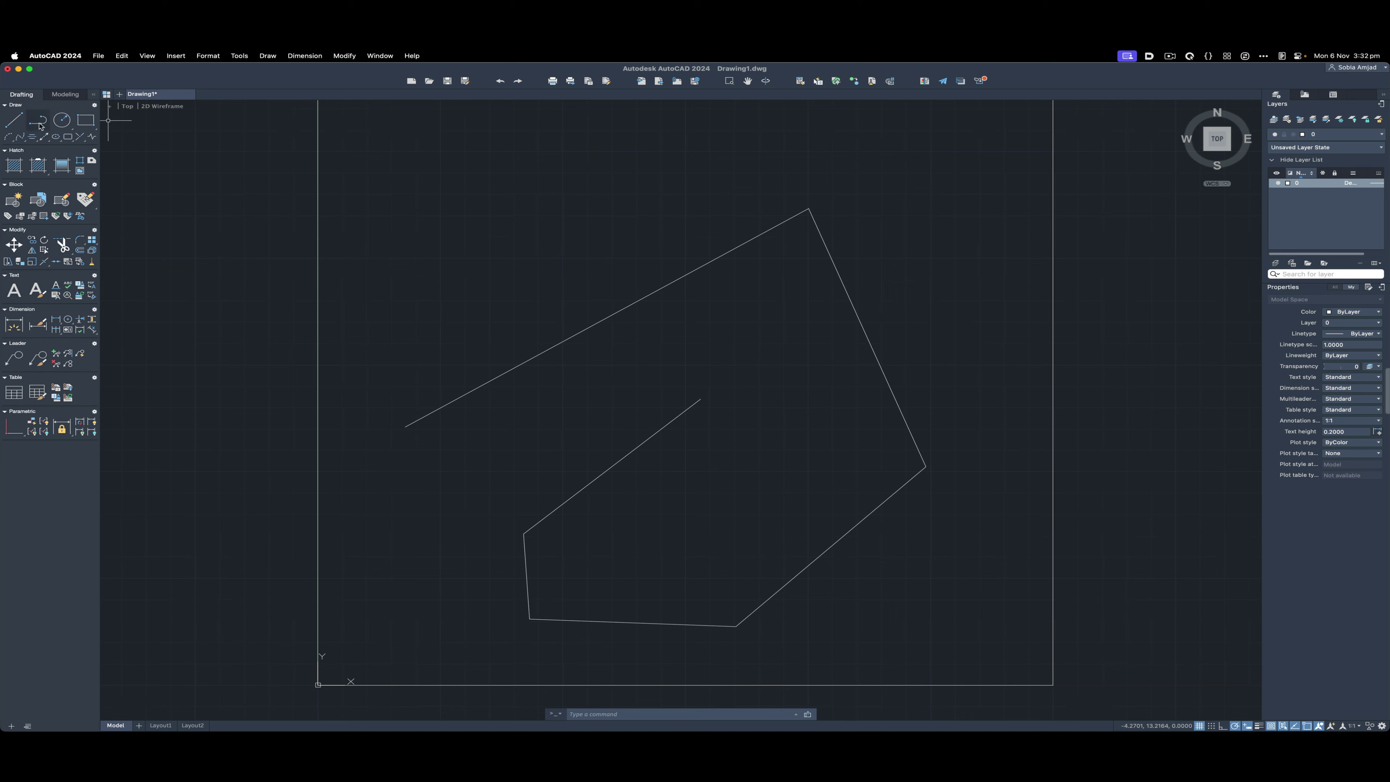
Switch to AutoCAD for Mac and draw a freehand 15-segment polyline outside the rectangle's upper-right corner, passing back through its start point.
{"action": "left_click", "coordinate": [41, 125]}
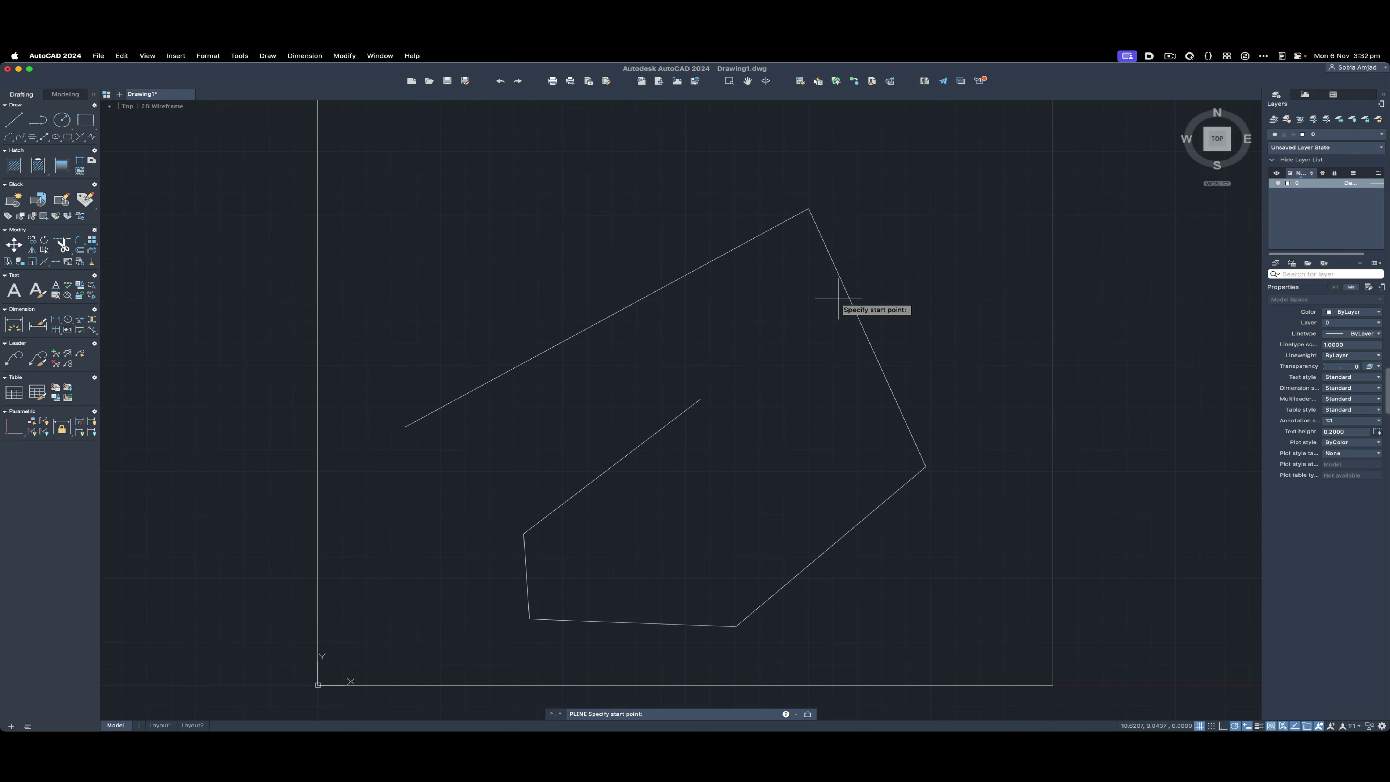
{"action": "scroll", "coordinate": [841, 295], "scroll_direction": "up", "scroll_amount": 4}
{"action": "scroll", "coordinate": [841, 295], "scroll_direction": "down", "scroll_amount": 4}
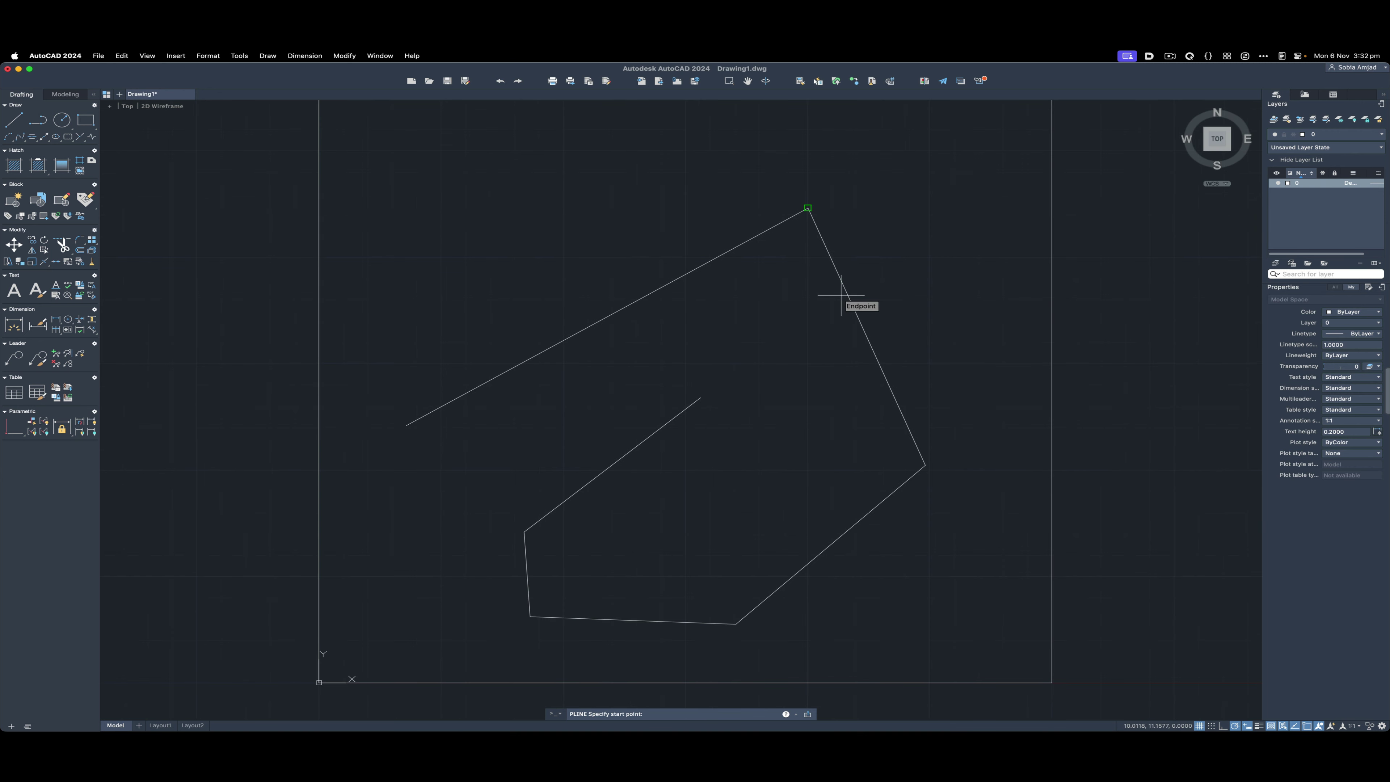
{"action": "scroll", "coordinate": [711, 298], "scroll_direction": "down", "scroll_amount": 4}
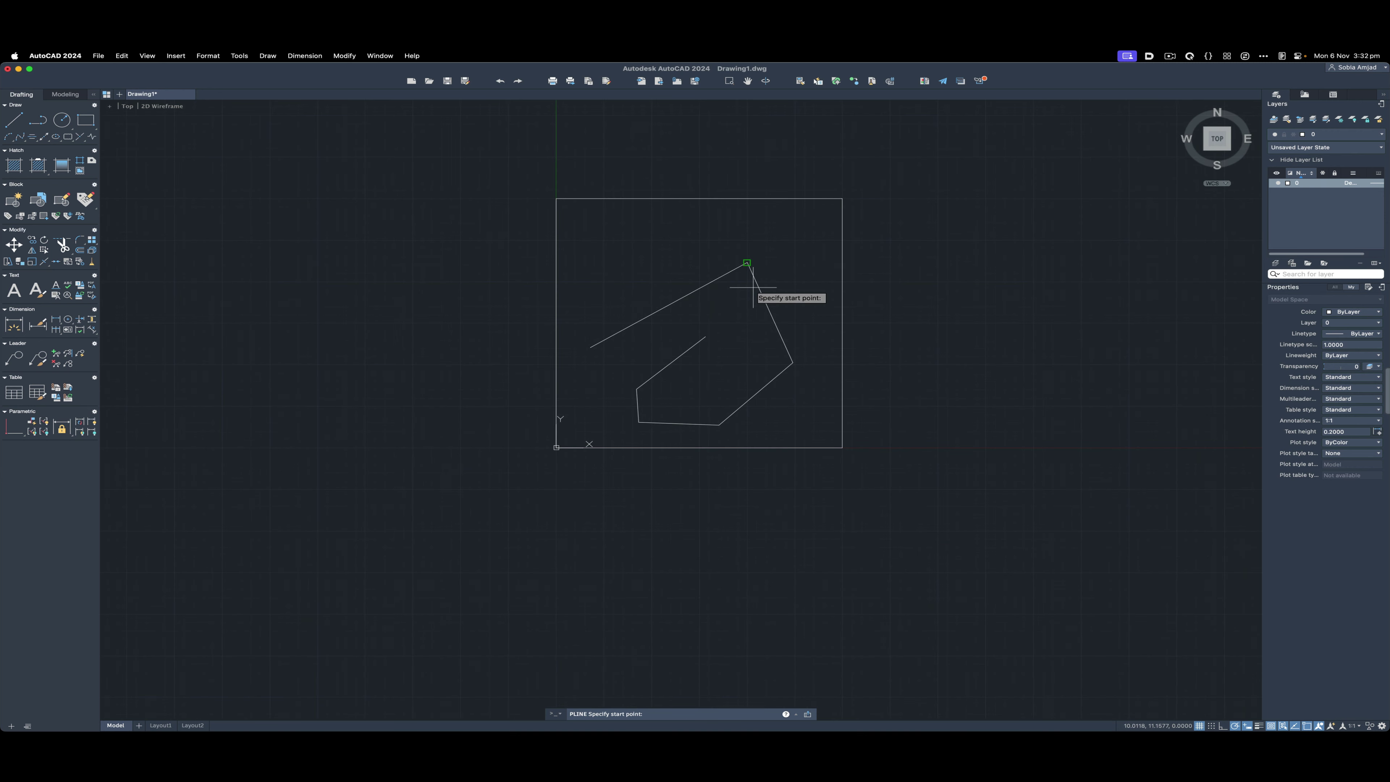
{"action": "middle_click_drag", "start_coordinate": [810, 287], "coordinate": [502, 442]}
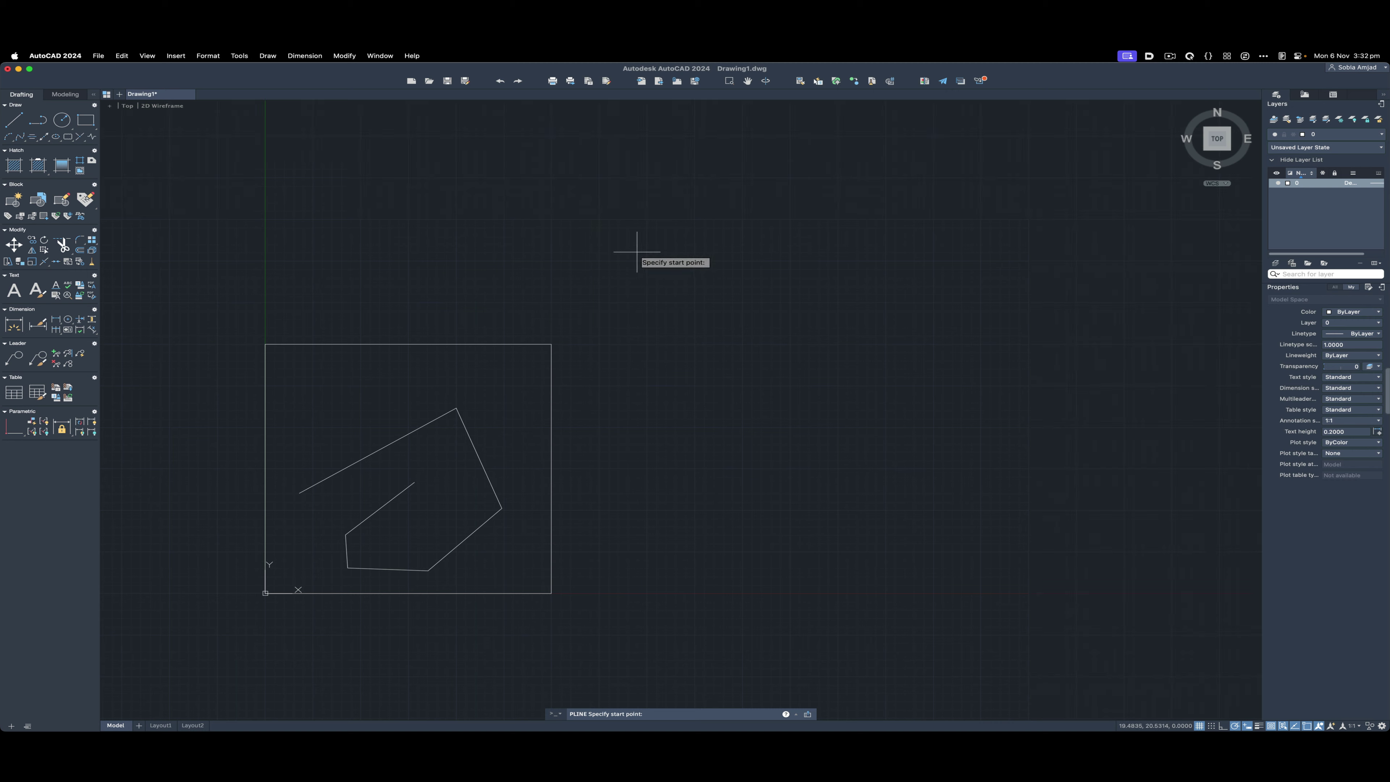
{"action": "left_click", "coordinate": [609, 236]}
{"action": "left_click", "coordinate": [693, 194]}
{"action": "left_click", "coordinate": [974, 195]}
{"action": "left_click", "coordinate": [985, 297]}
{"action": "left_click", "coordinate": [897, 452]}
{"action": "left_click", "coordinate": [672, 408]}
{"action": "left_click", "coordinate": [698, 296]}
{"action": "left_click", "coordinate": [870, 254]}
{"action": "left_click", "coordinate": [776, 381]}
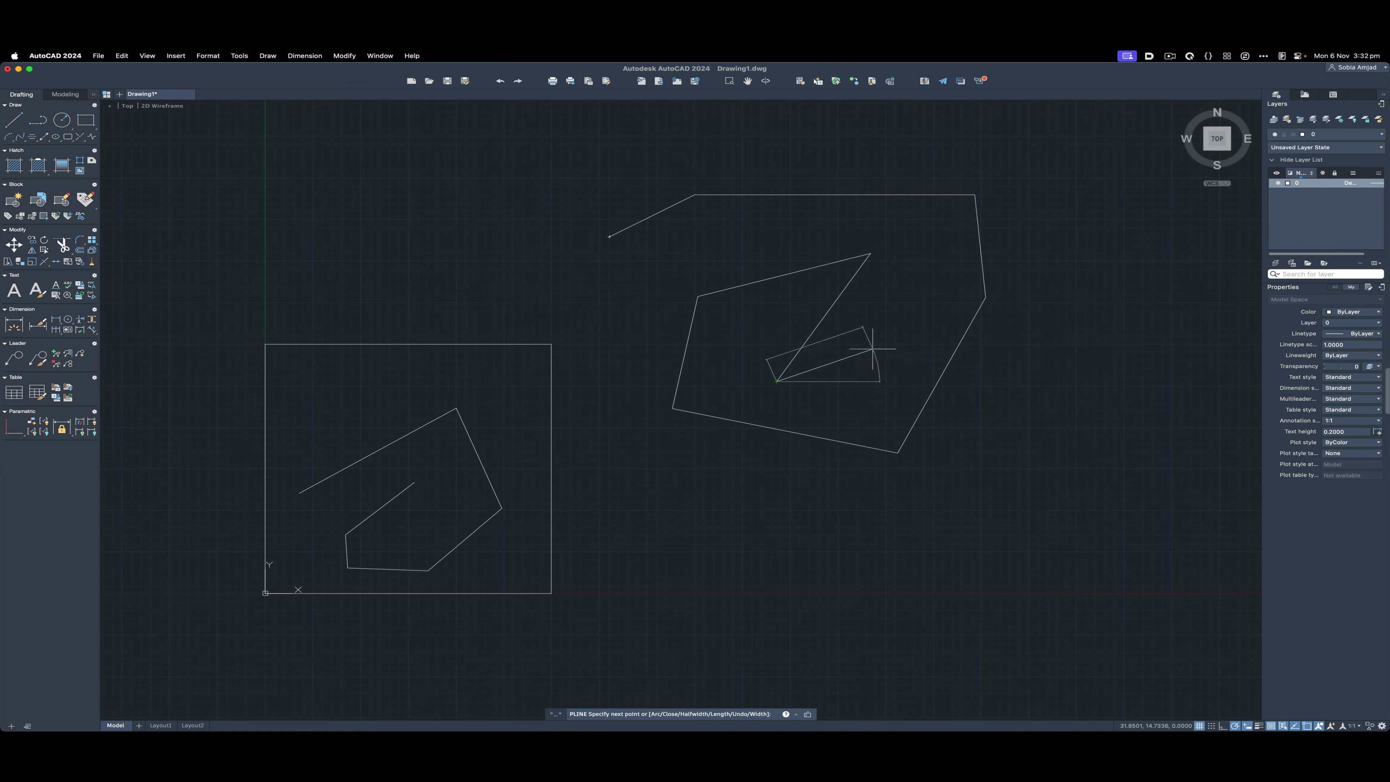
{"action": "left_click", "coordinate": [873, 348]}
{"action": "left_click", "coordinate": [912, 294]}
{"action": "left_click", "coordinate": [921, 230]}
{"action": "left_click", "coordinate": [768, 219]}
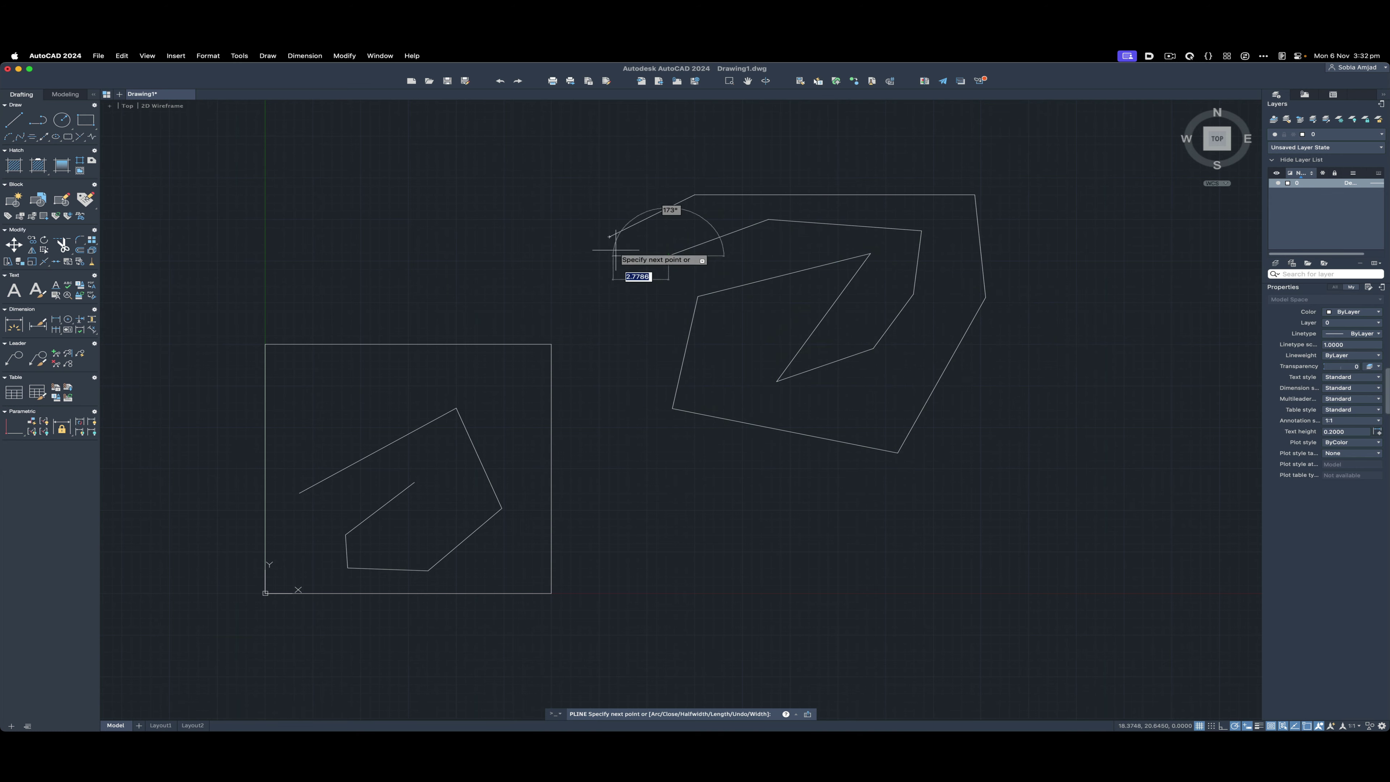
{"action": "left_click", "coordinate": [668, 255]}
{"action": "left_click", "coordinate": [609, 236]}
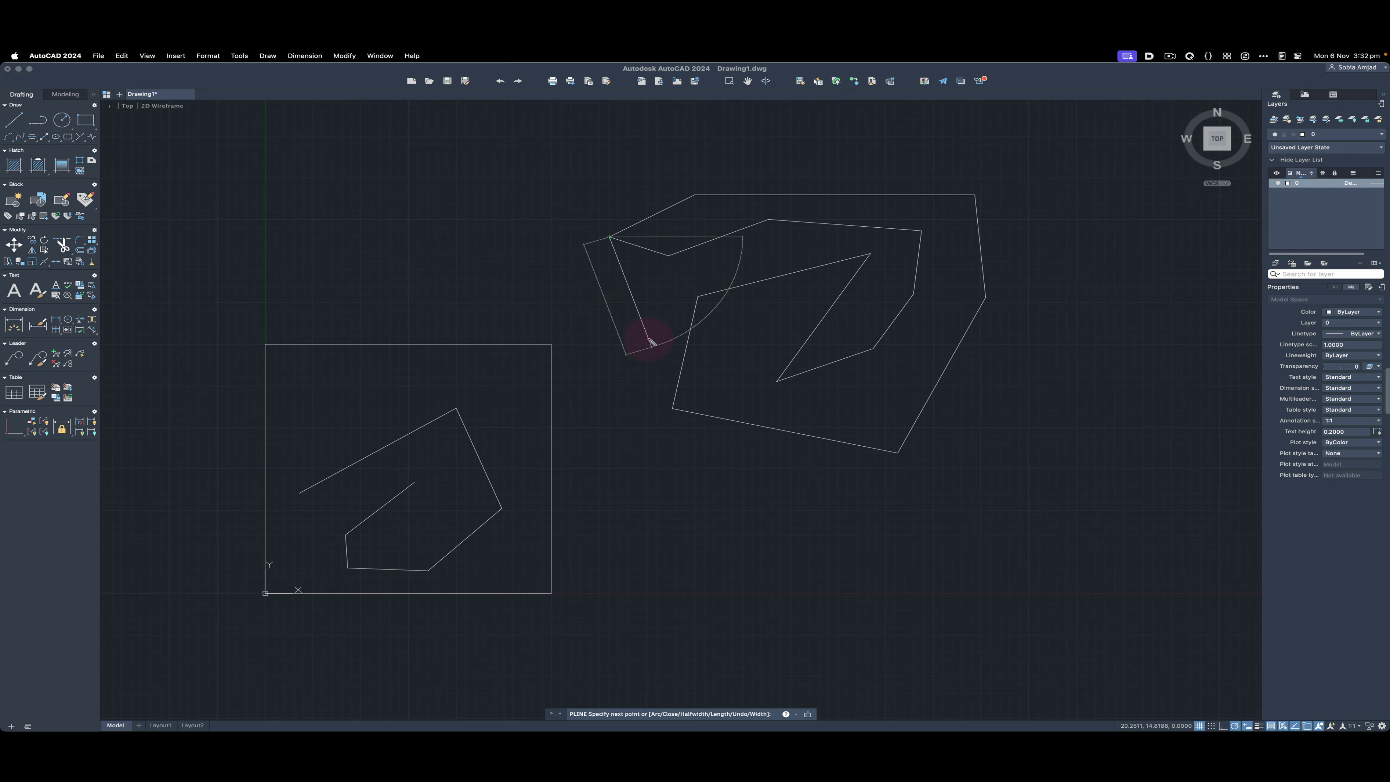
{"action": "left_click", "coordinate": [647, 331]}
{"action": "key", "text": "Return"}
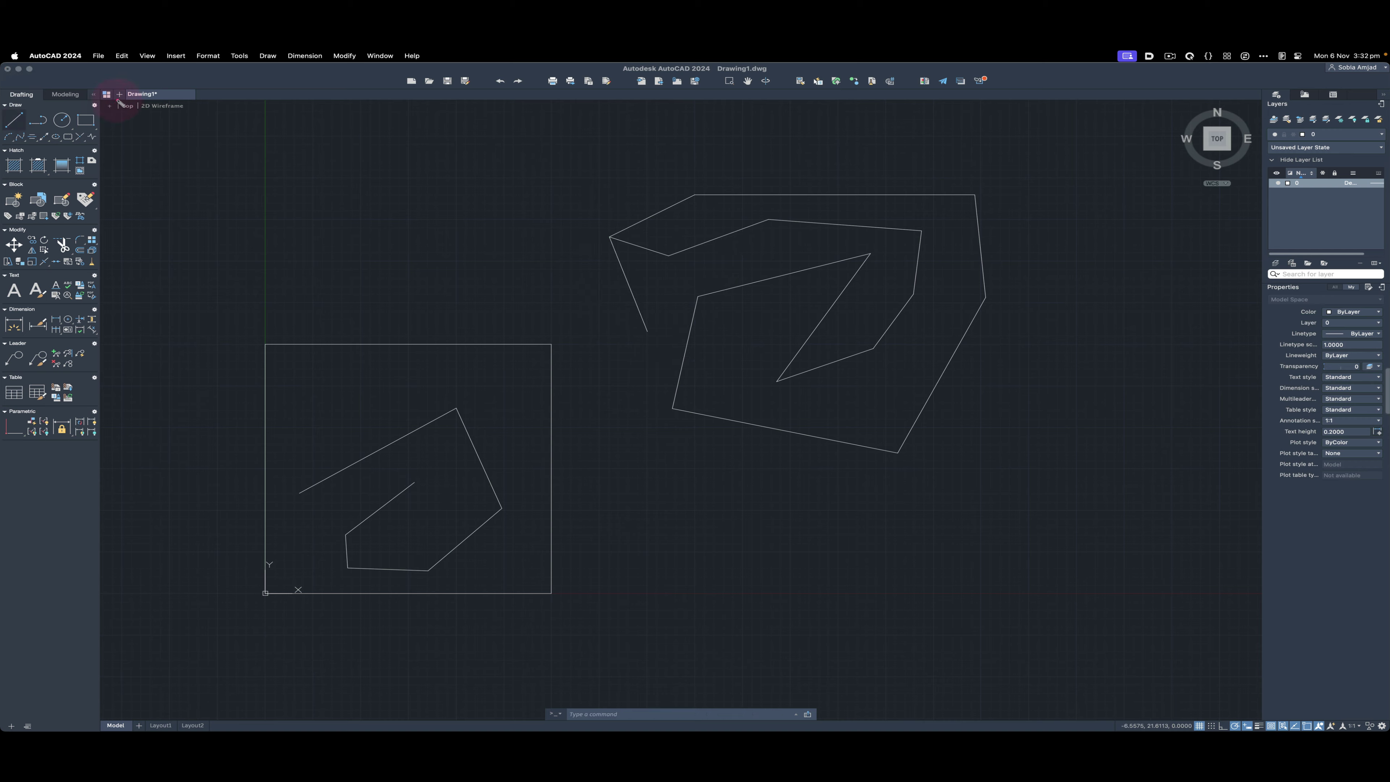
Delete the freehand polyline and the connected lines inside the rectangle.
{"action": "left_click", "coordinate": [440, 194]}
{"action": "left_click", "coordinate": [1066, 186]}
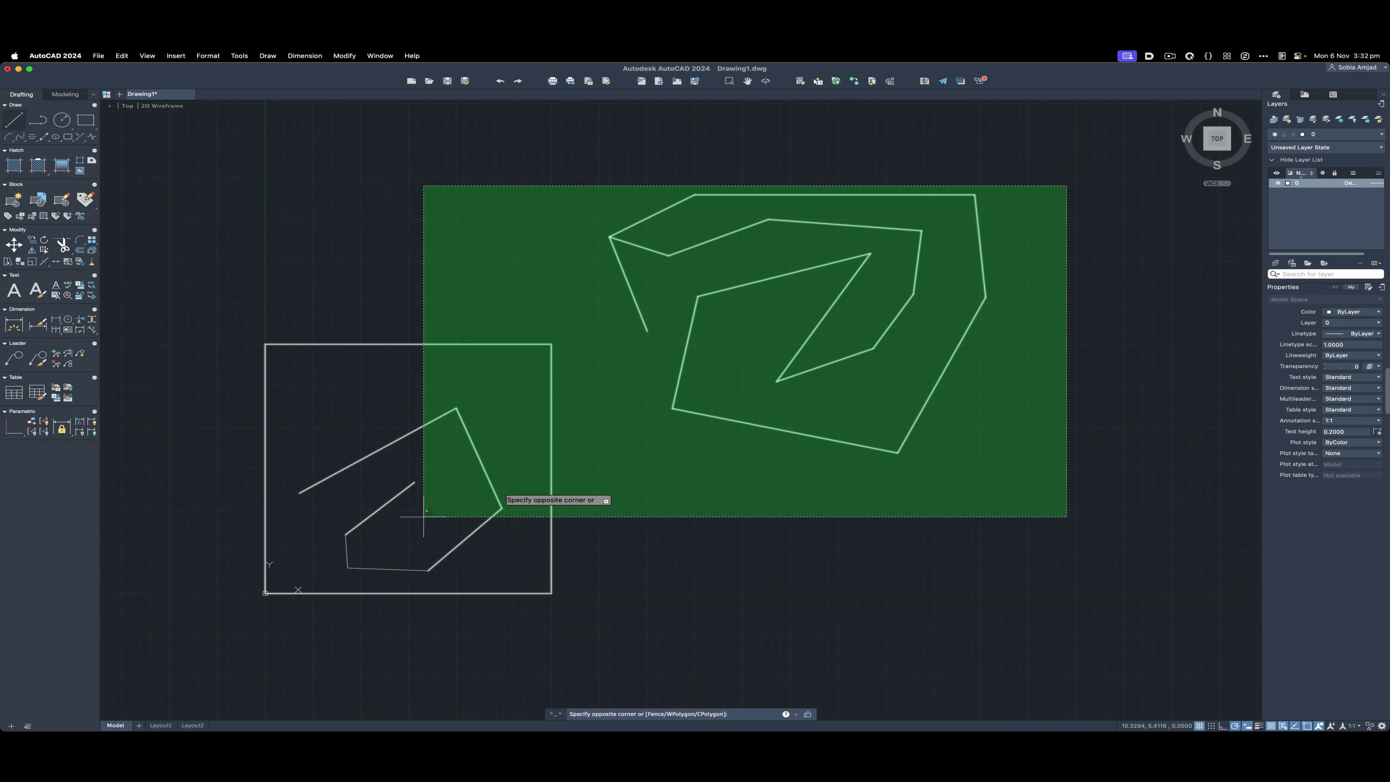
{"action": "left_click", "coordinate": [585, 444]}
{"action": "key", "text": "Delete"}
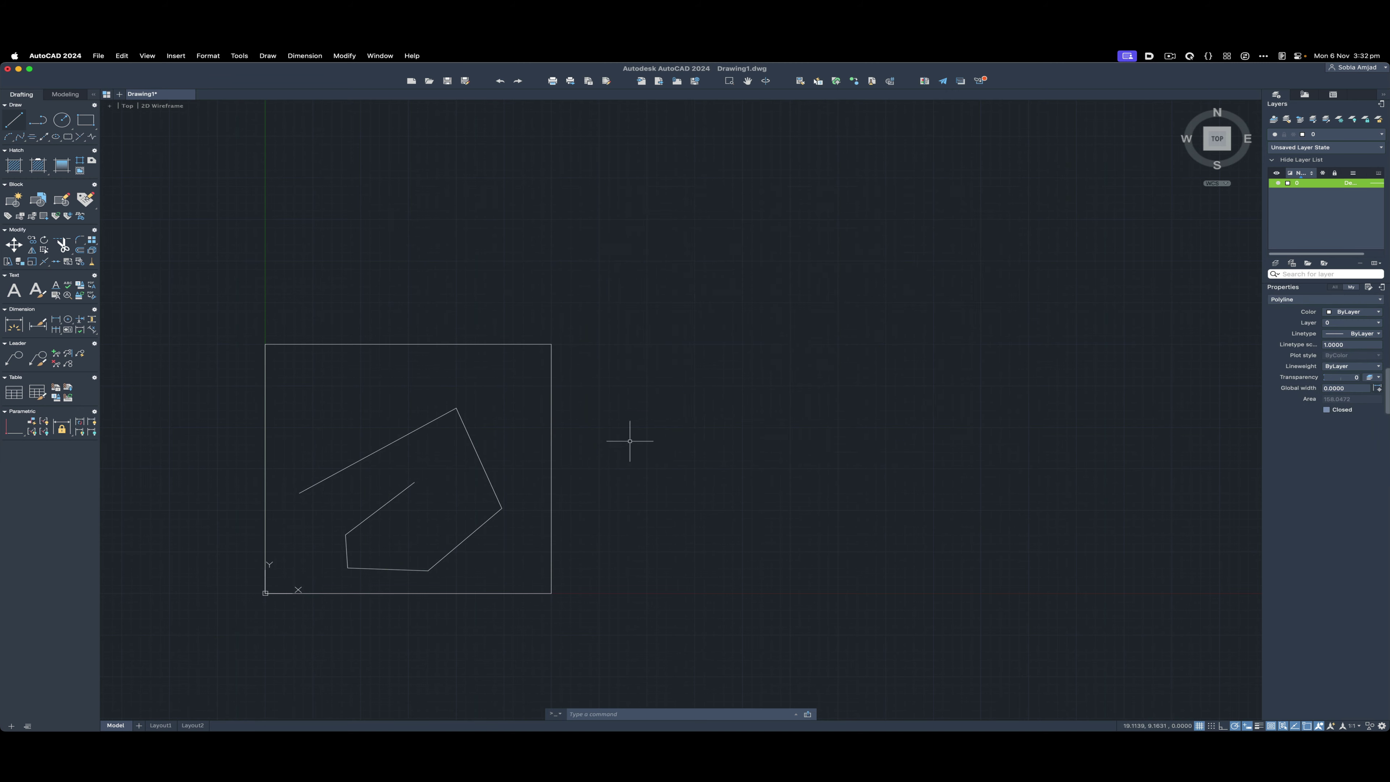
{"action": "left_click", "coordinate": [488, 396]}
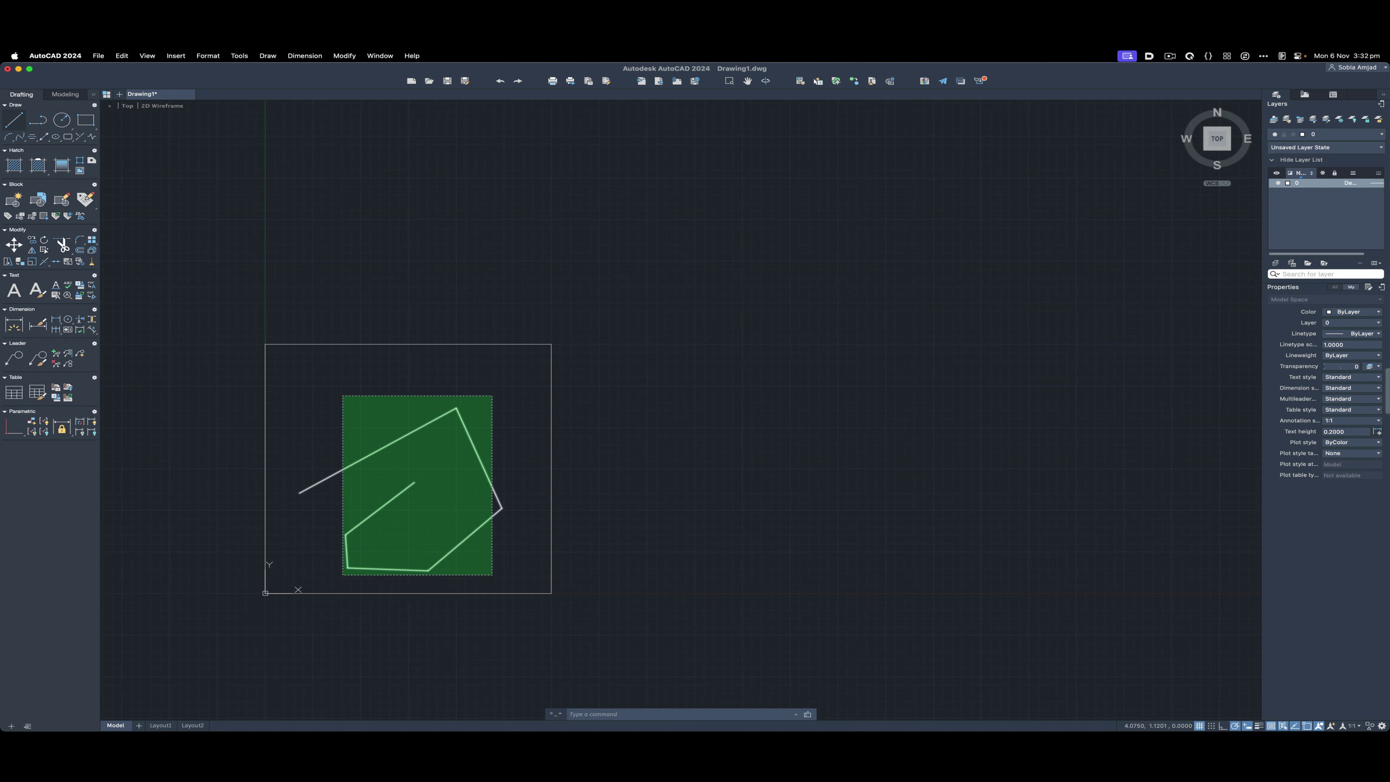
{"action": "left_click", "coordinate": [341, 580]}
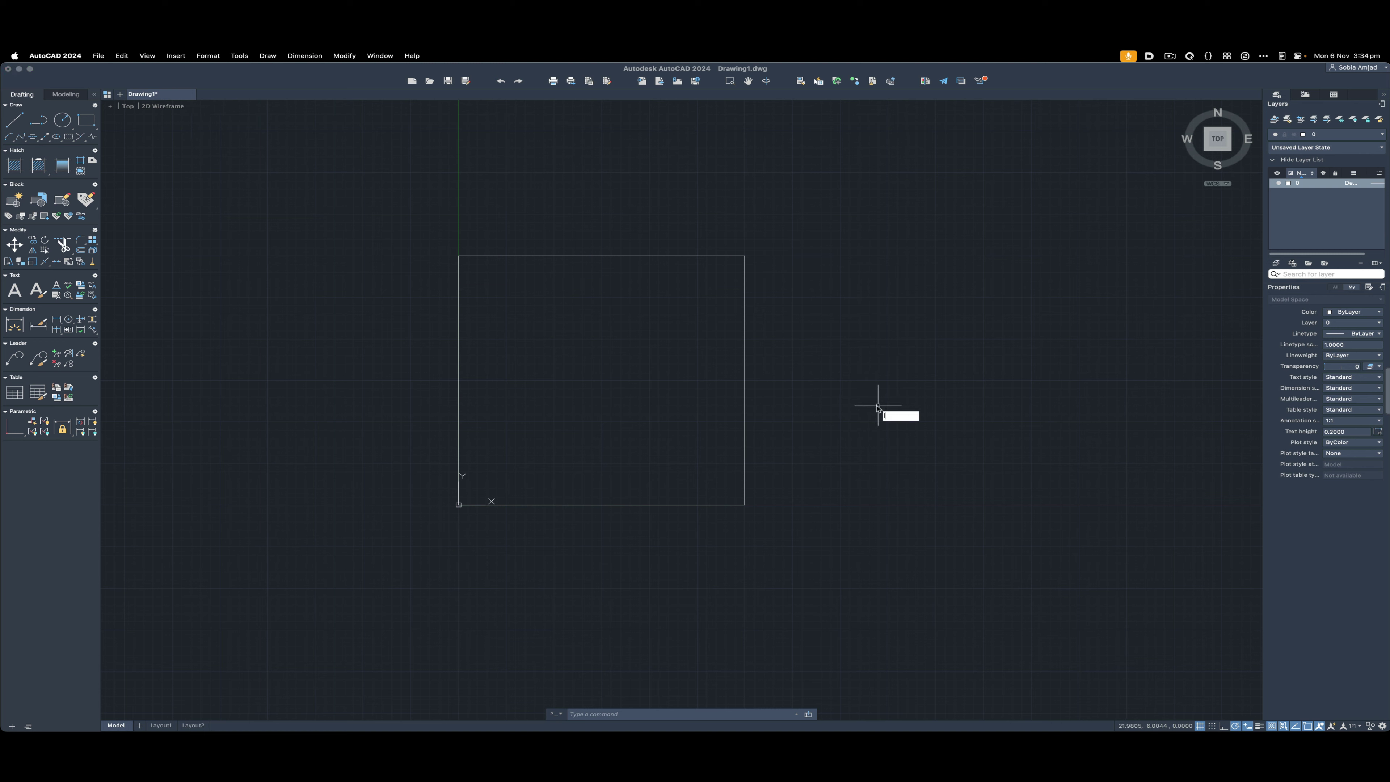
{"action": "type", "text": "l"}
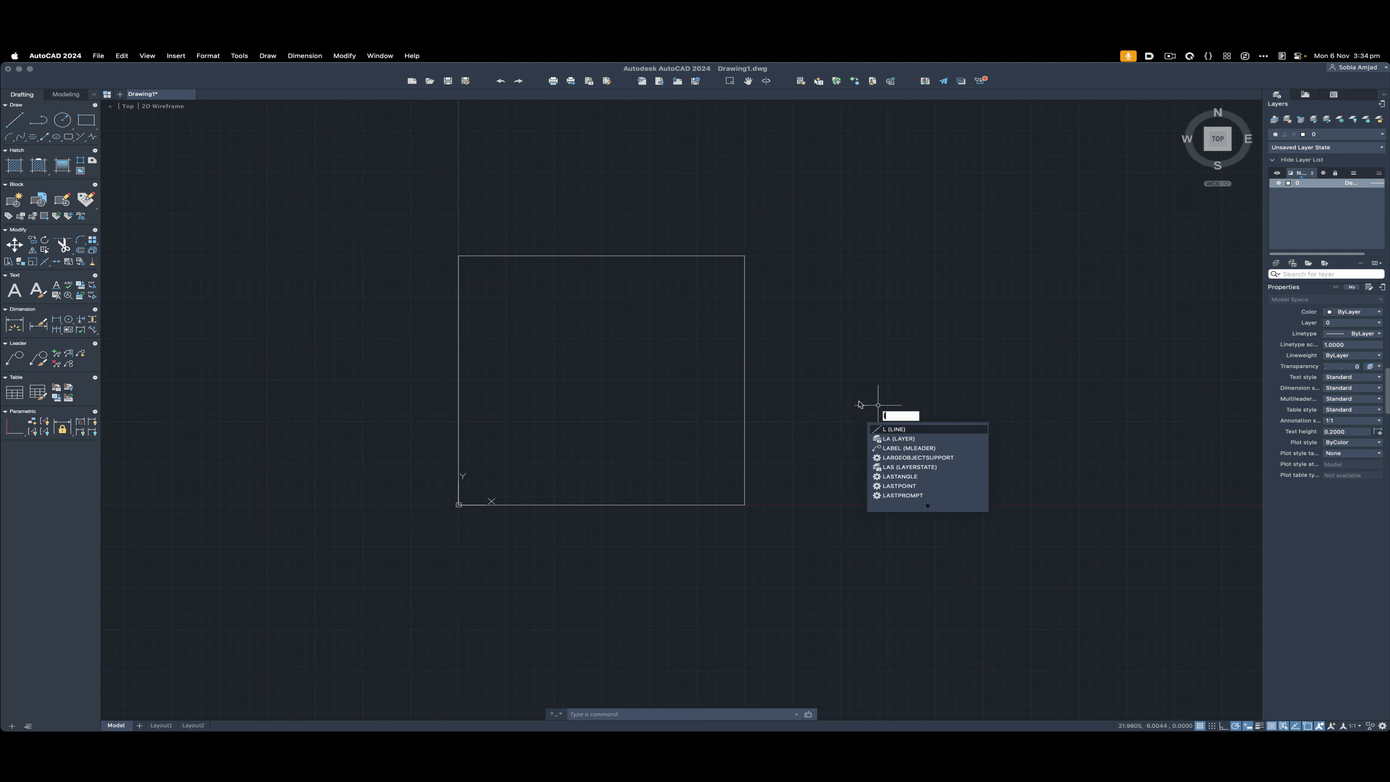
{"action": "left_click", "coordinate": [891, 430]}
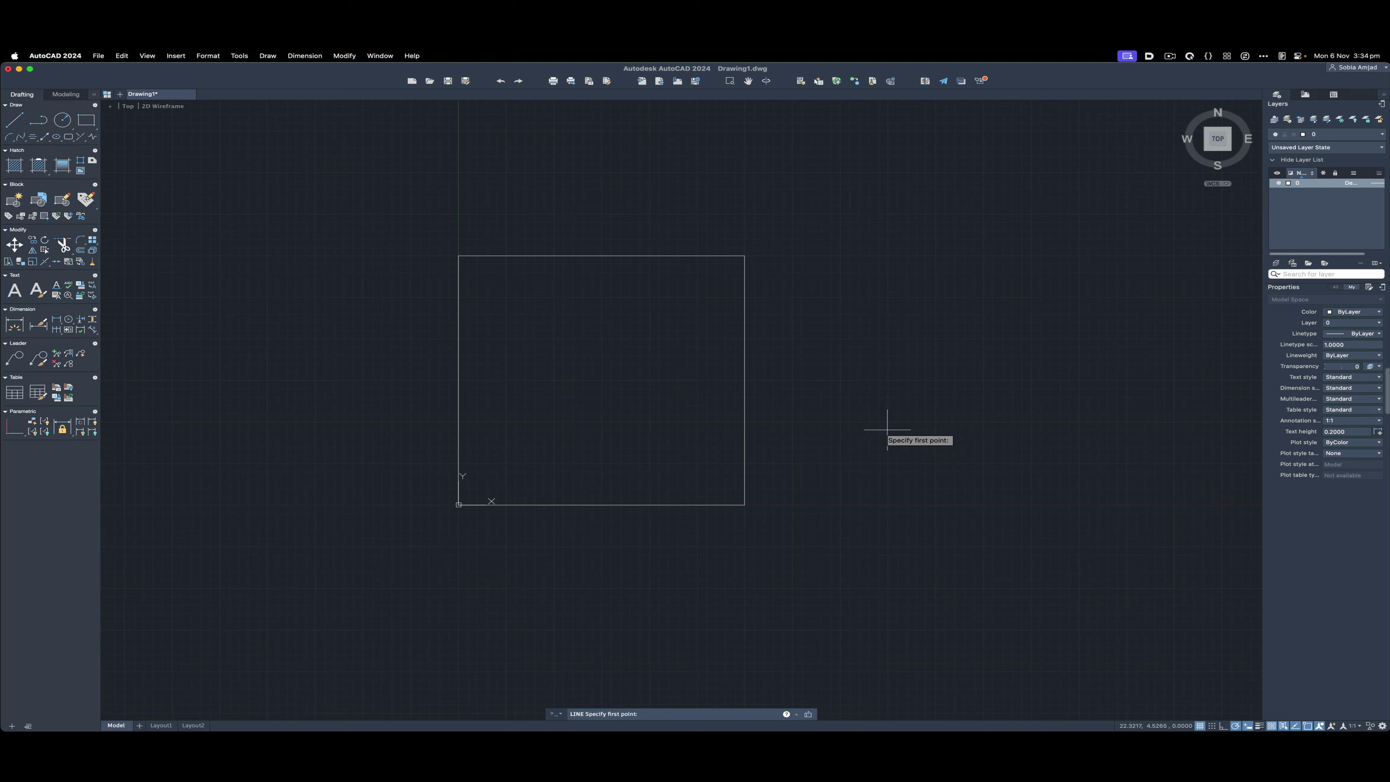
{"action": "left_click", "coordinate": [846, 427]}
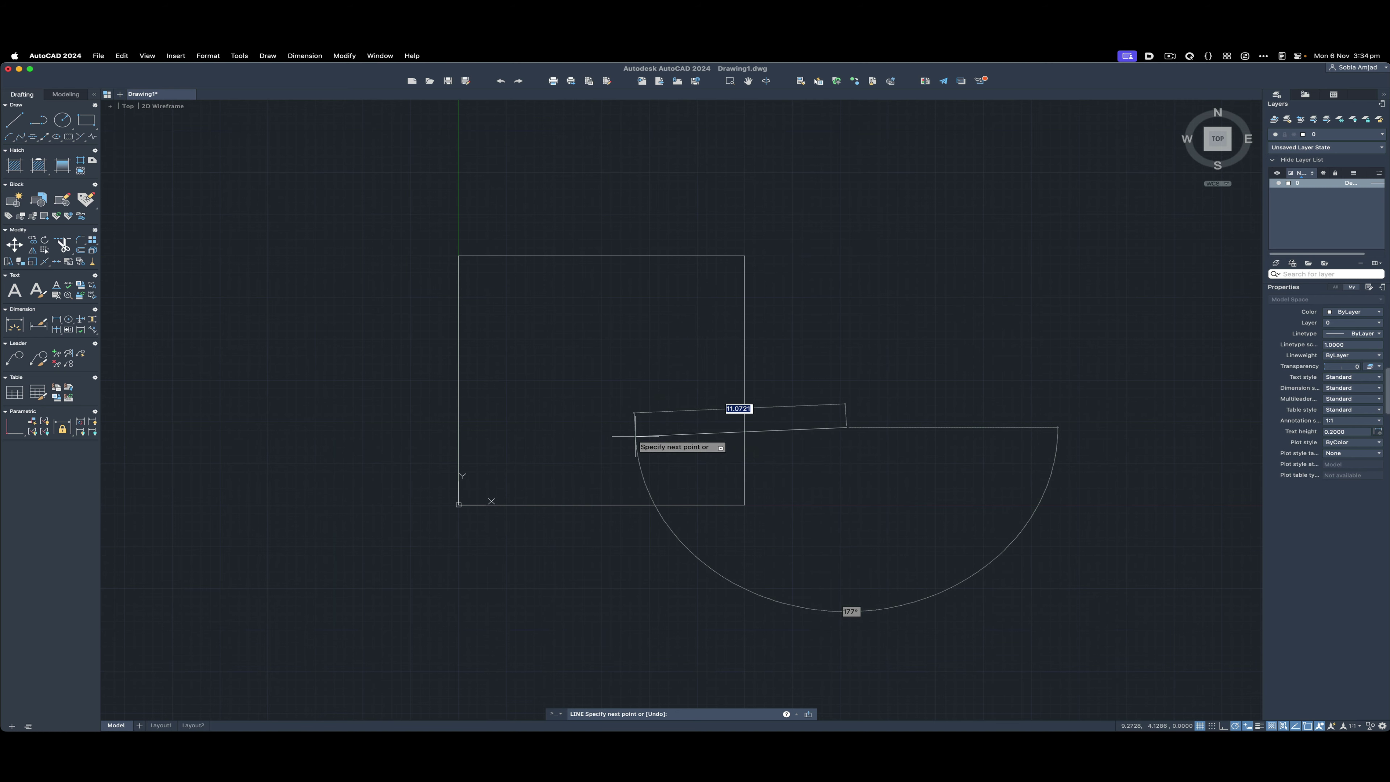
{"action": "key", "text": "Escape"}
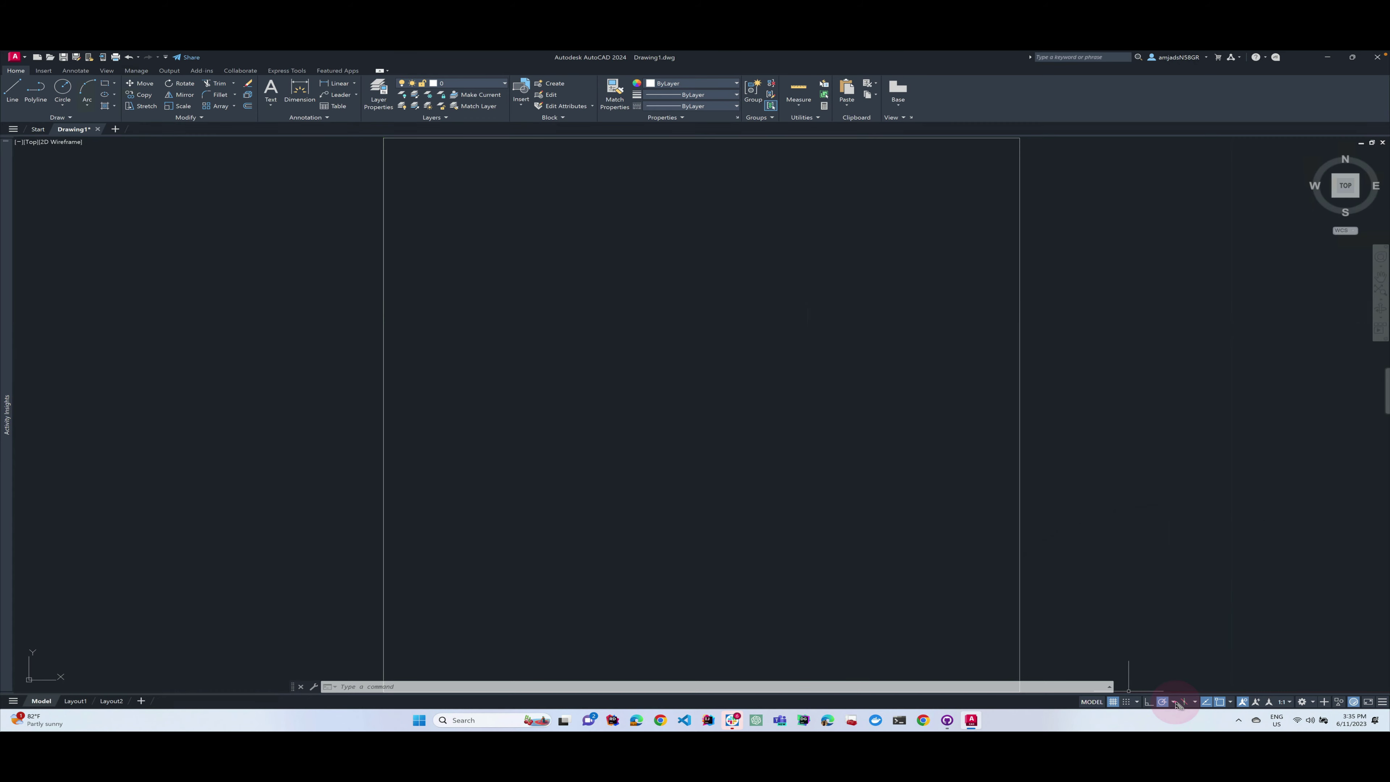
Switch to AutoCAD for Windows and examine the available polar tracking angle increments.
{"action": "key", "text": "Caps_Lock"}
{"action": "left_click", "coordinate": [1173, 702]}
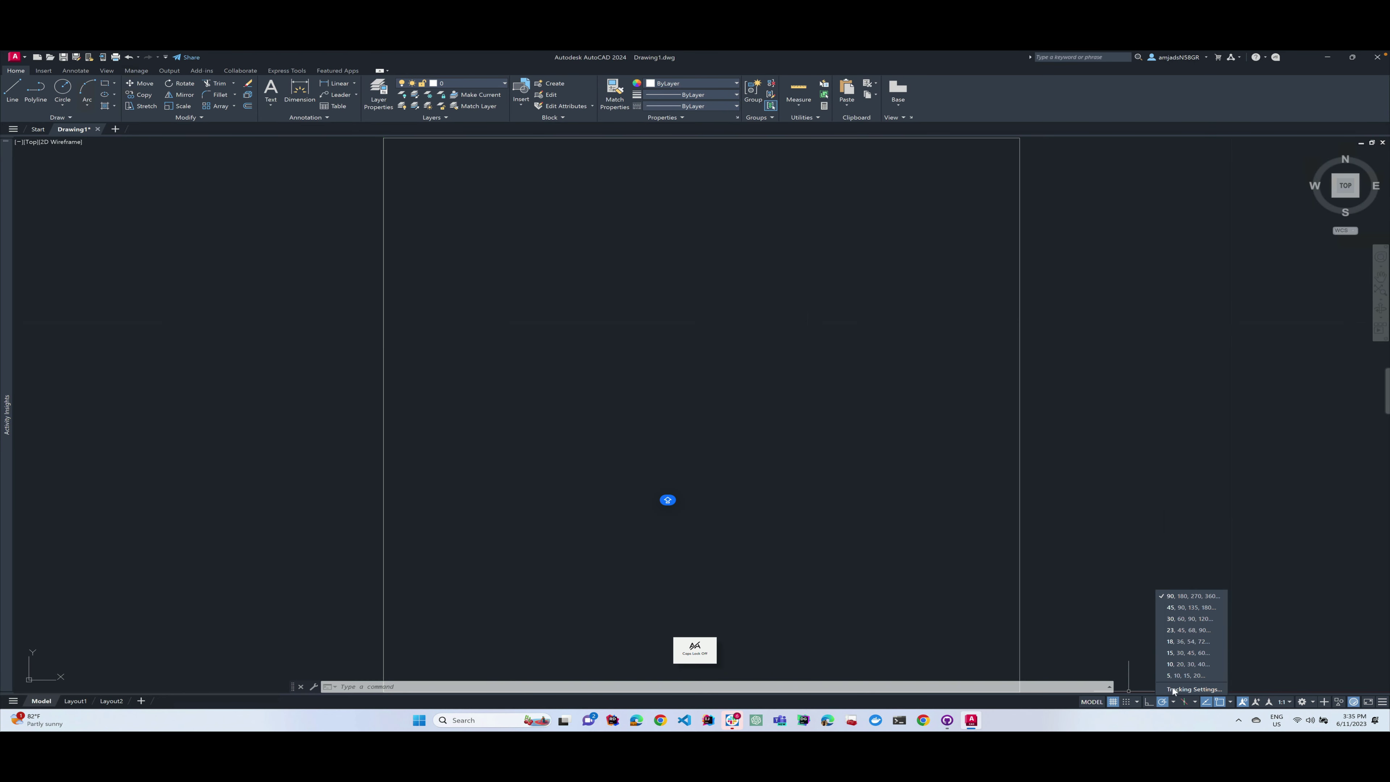
{"action": "key", "text": "Caps_Lock"}
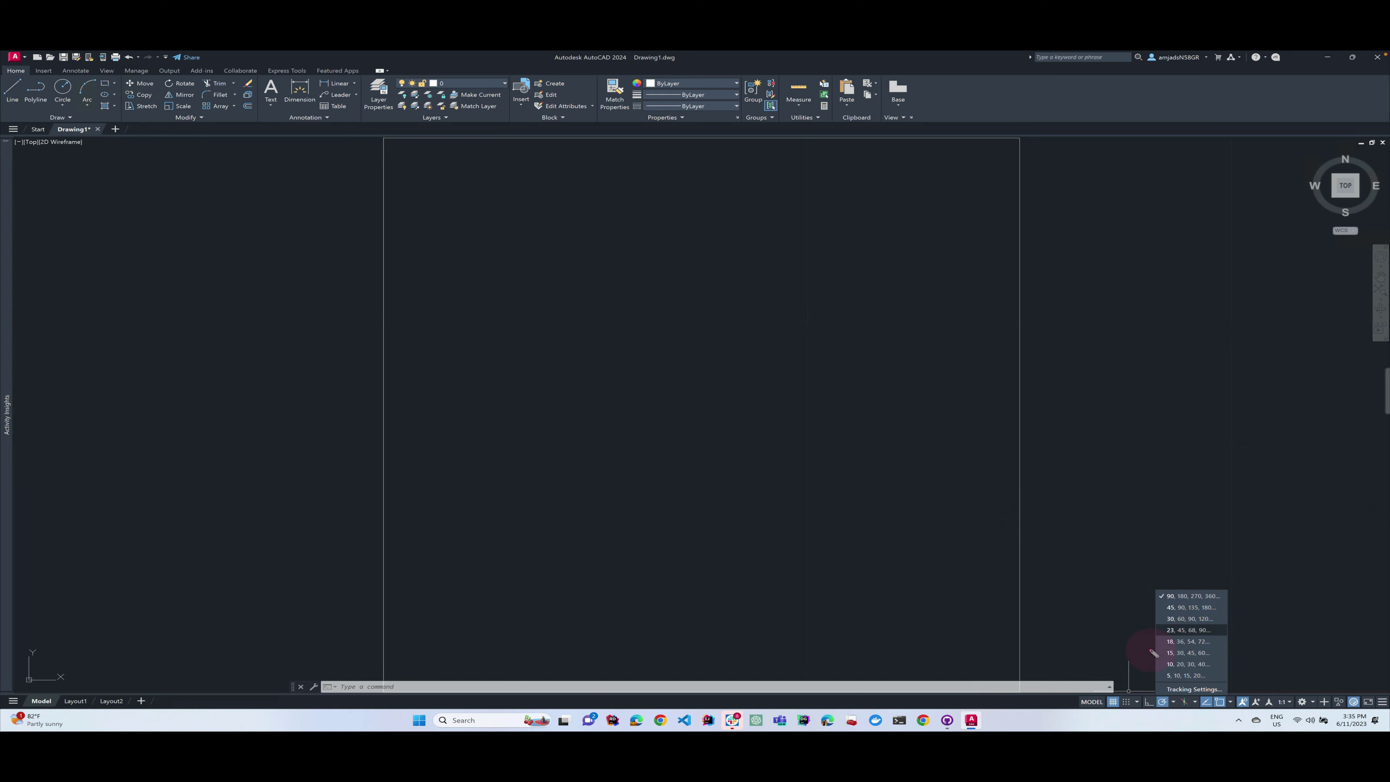
{"action": "left_click", "coordinate": [1190, 630]}
{"action": "key", "text": "Caps_Lock"}
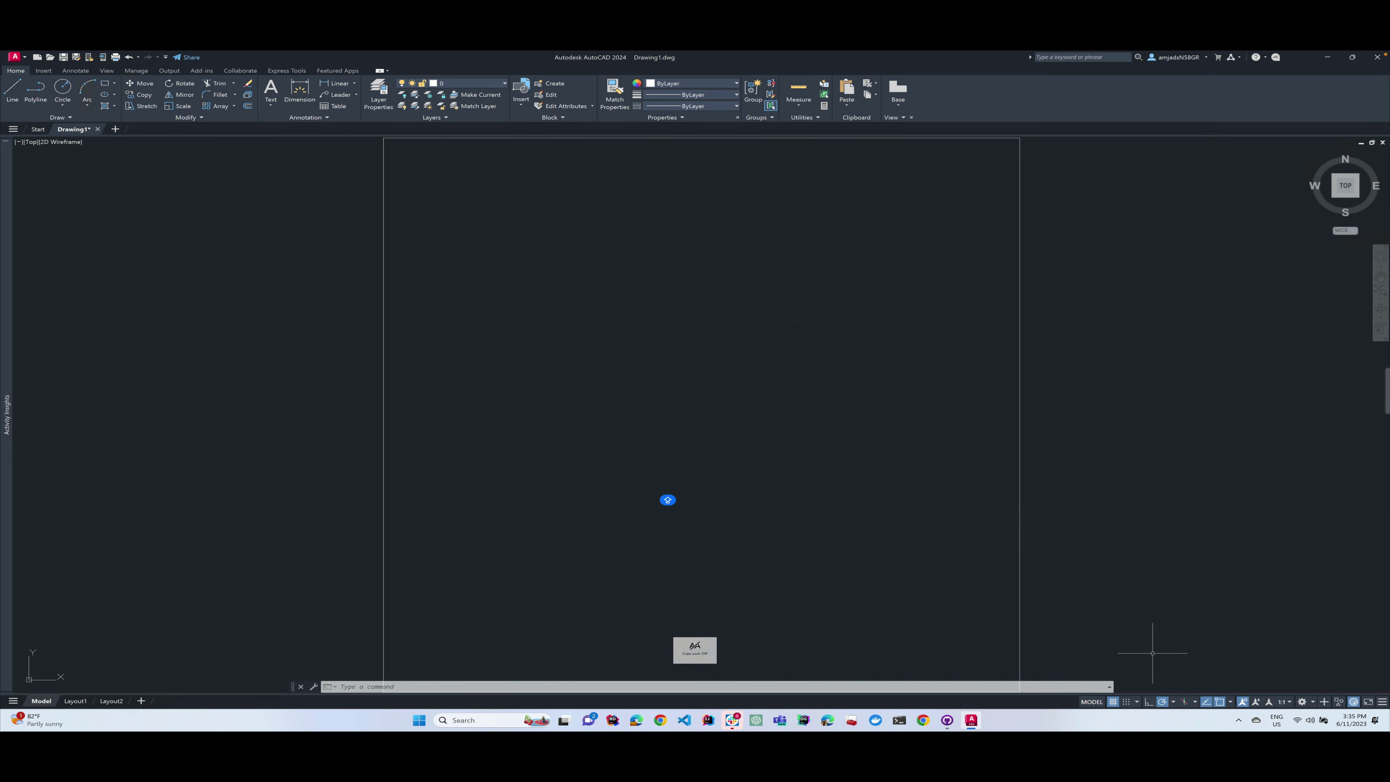
{"action": "key", "text": "Escape"}
{"action": "key", "text": "Escape"}
{"action": "left_click", "coordinate": [874, 473]}
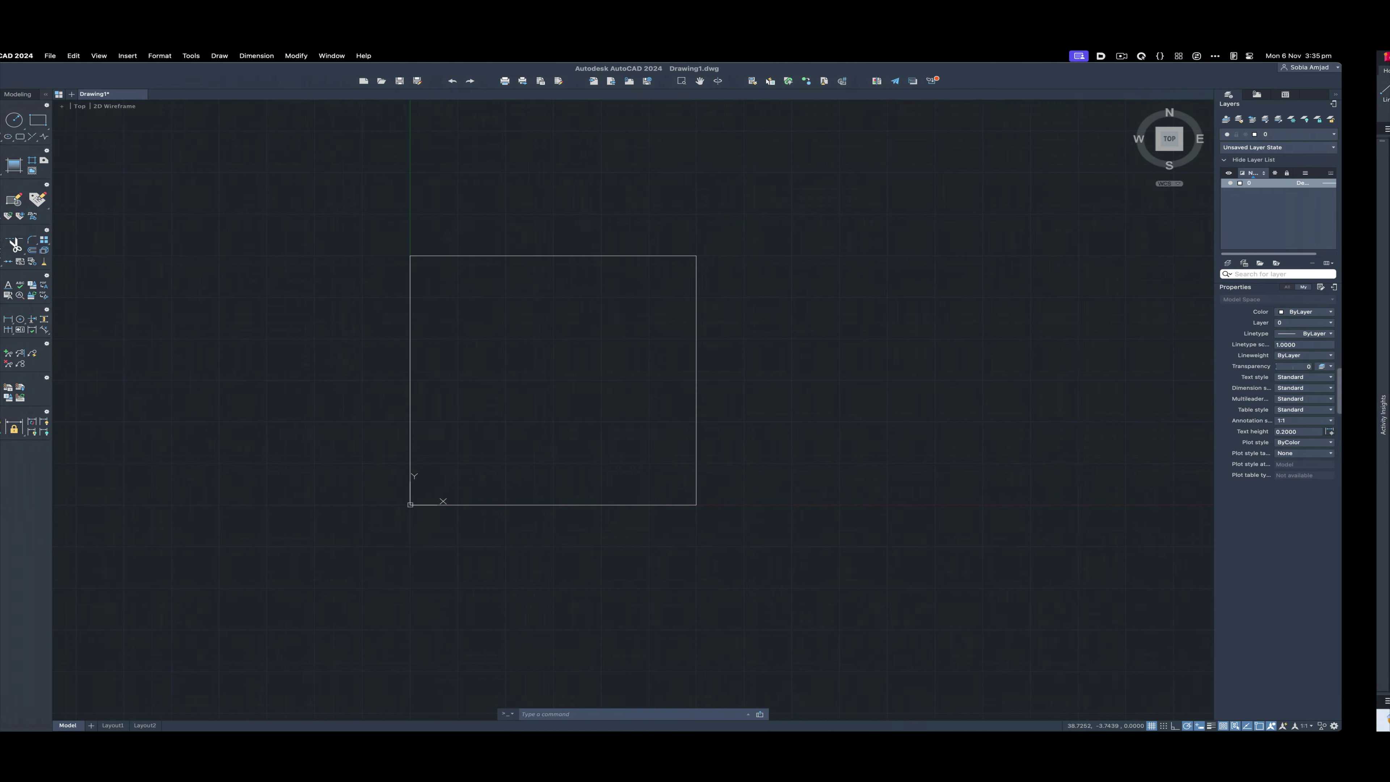
{"action": "left_click", "coordinate": [840, 484]}
{"action": "left_click", "coordinate": [1032, 630]}
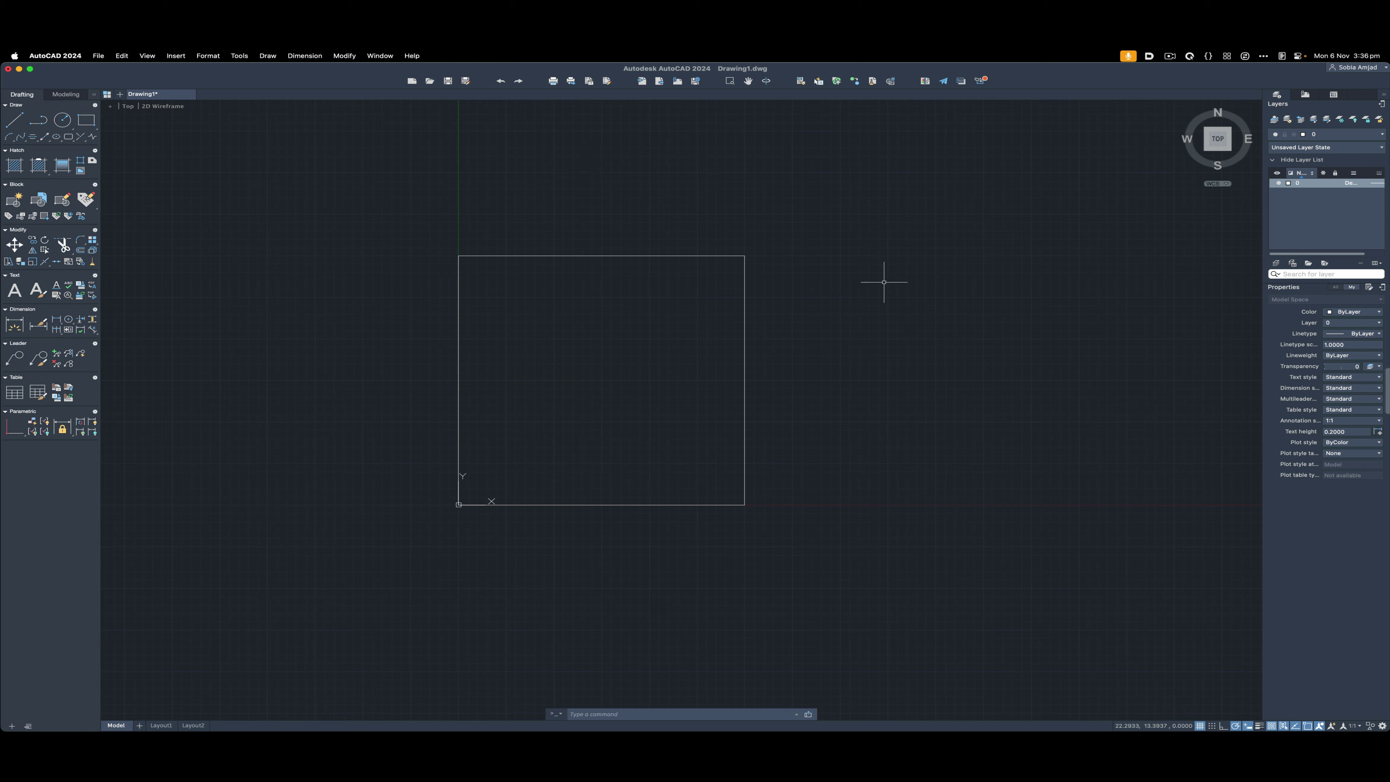
Set the polar tracking increment angle to 45 degrees in the drafting settings of AutoCAD for Mac.
{"action": "type", "text": "d"}
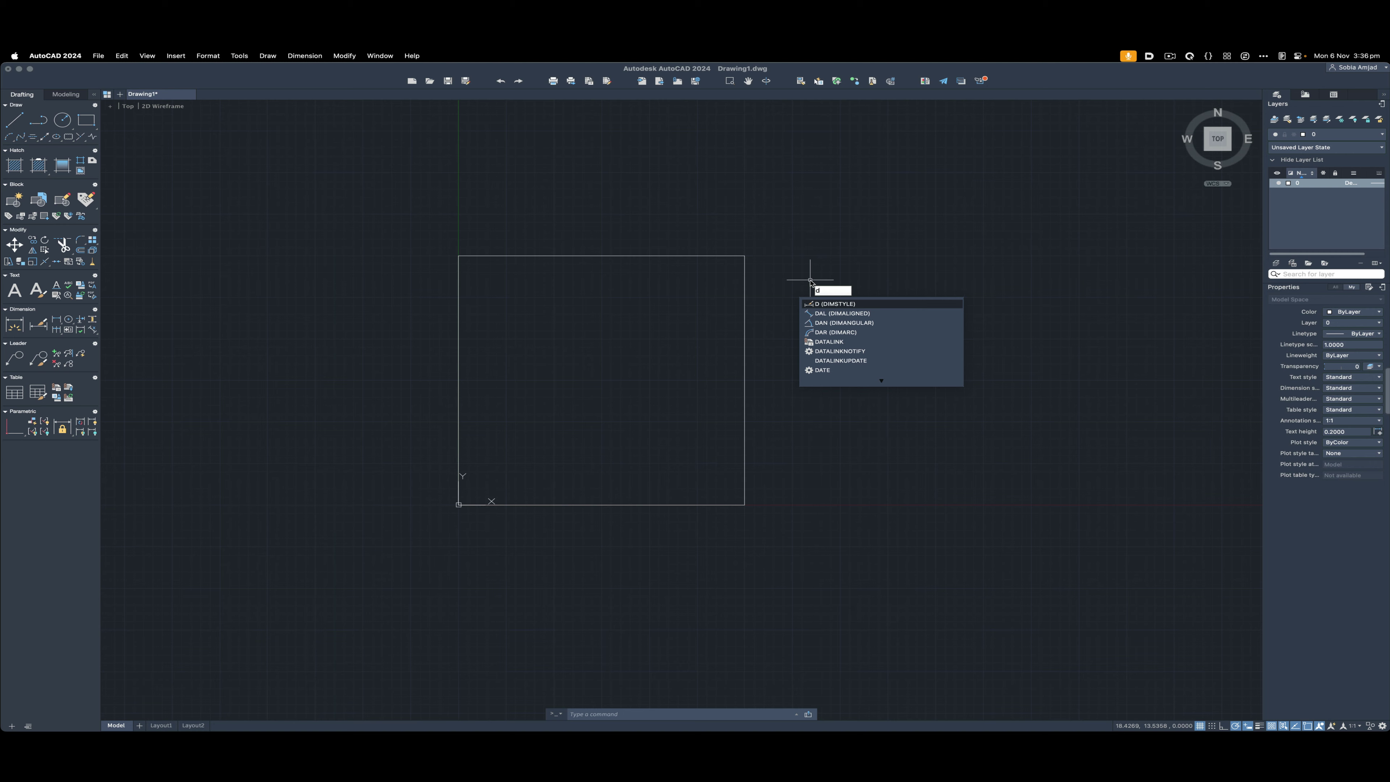
{"action": "type", "text": "s"}
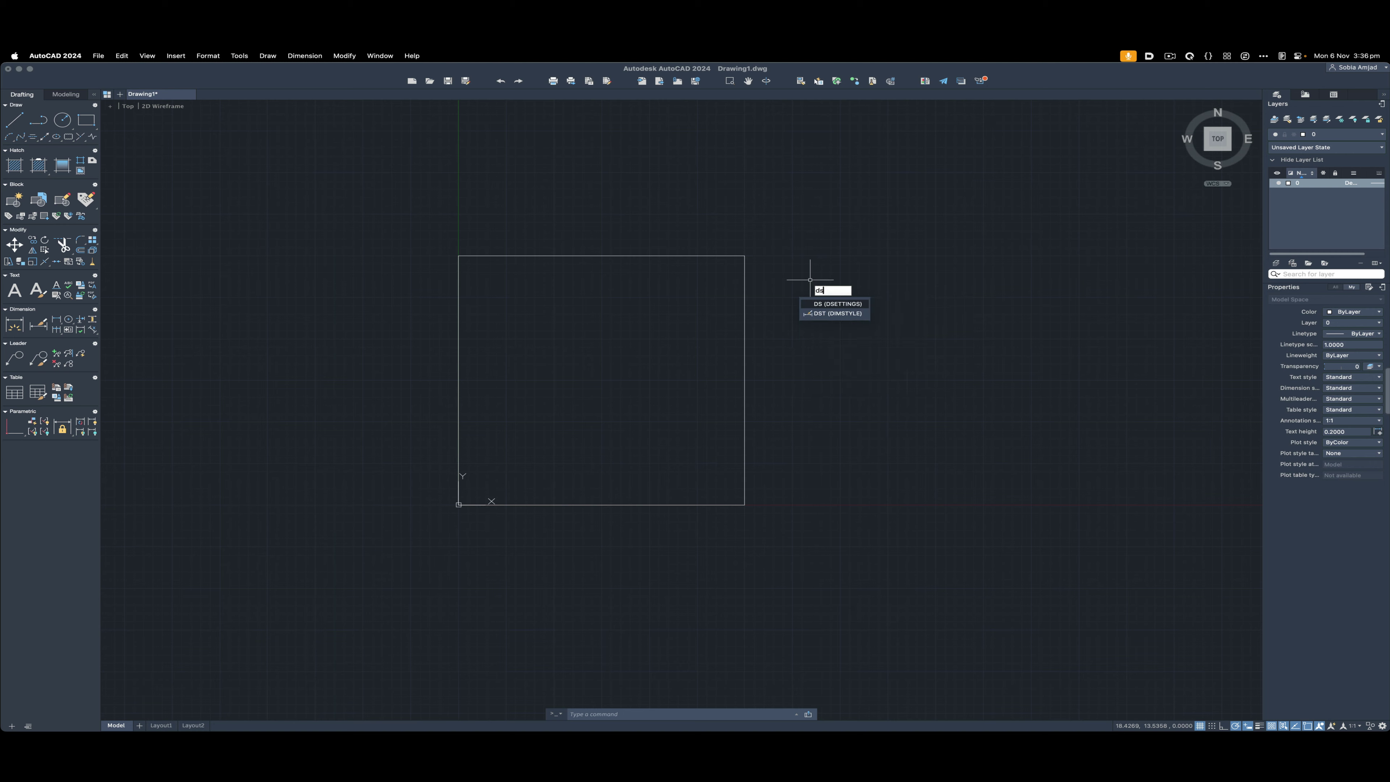
{"action": "left_click", "coordinate": [840, 304]}
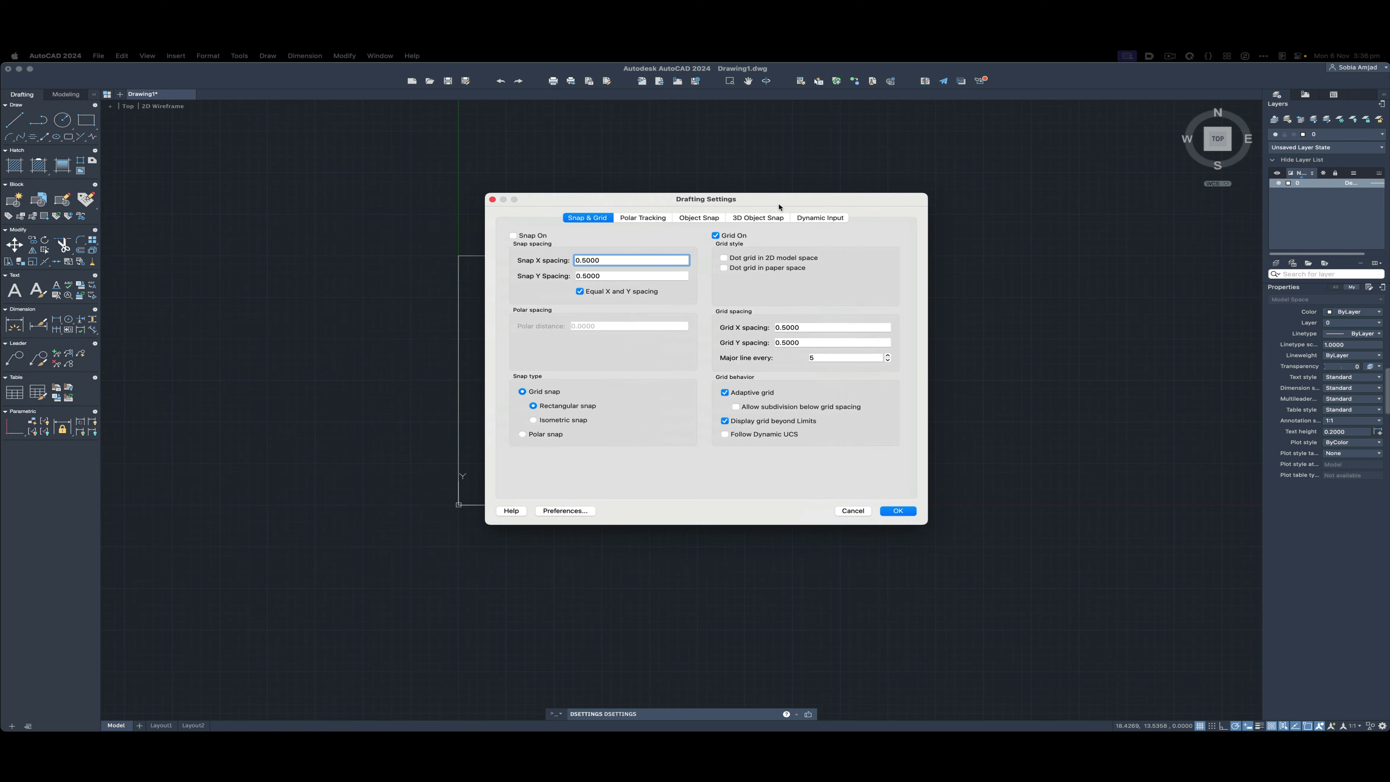
{"action": "left_click", "coordinate": [648, 223]}
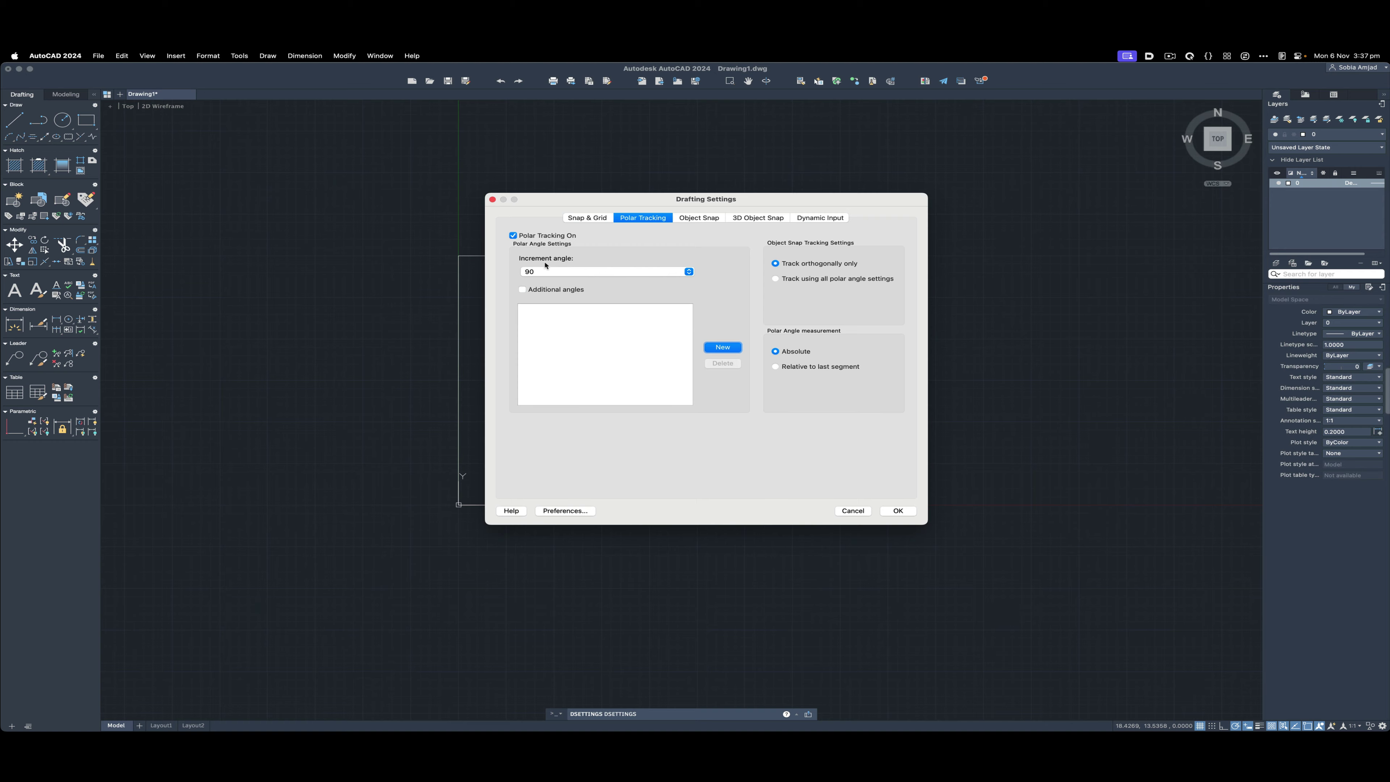
{"action": "left_click", "coordinate": [542, 271]}
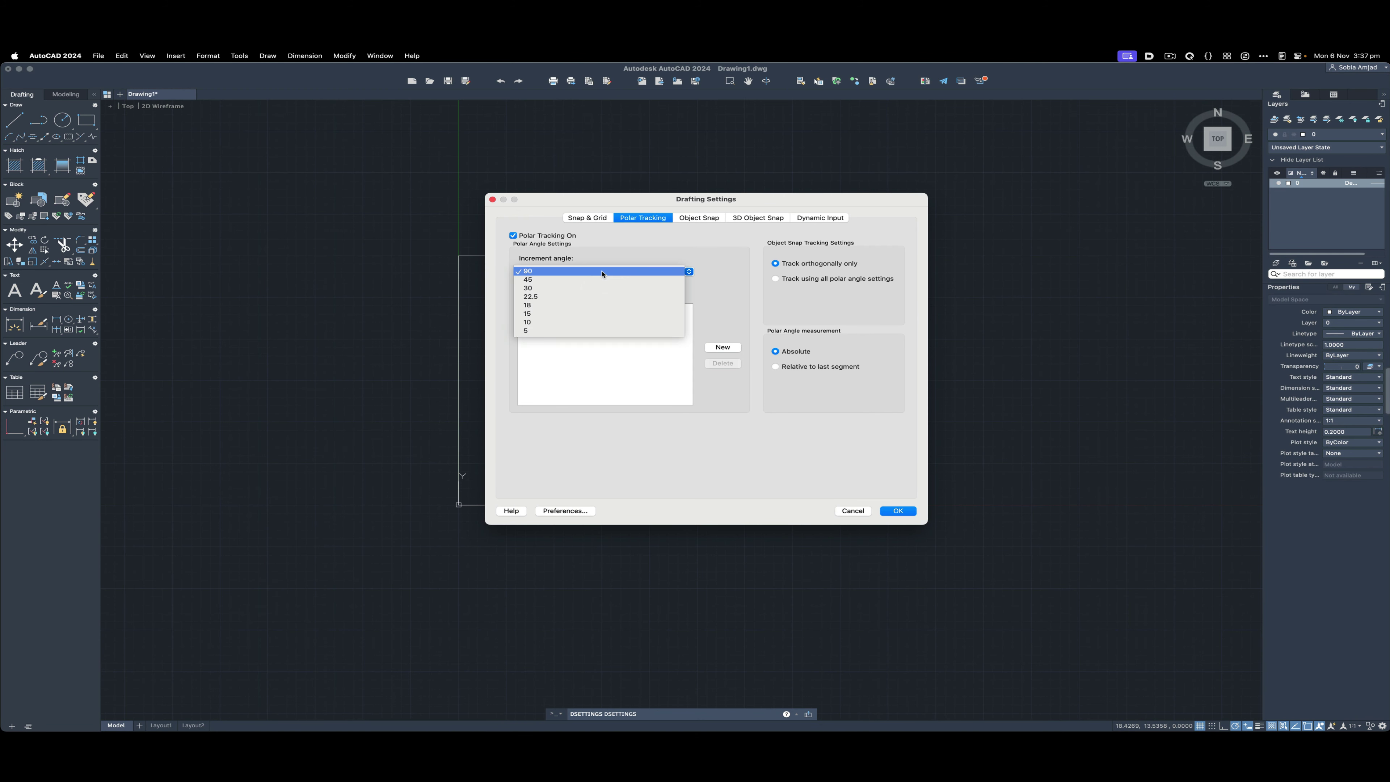
{"action": "left_click", "coordinate": [547, 279]}
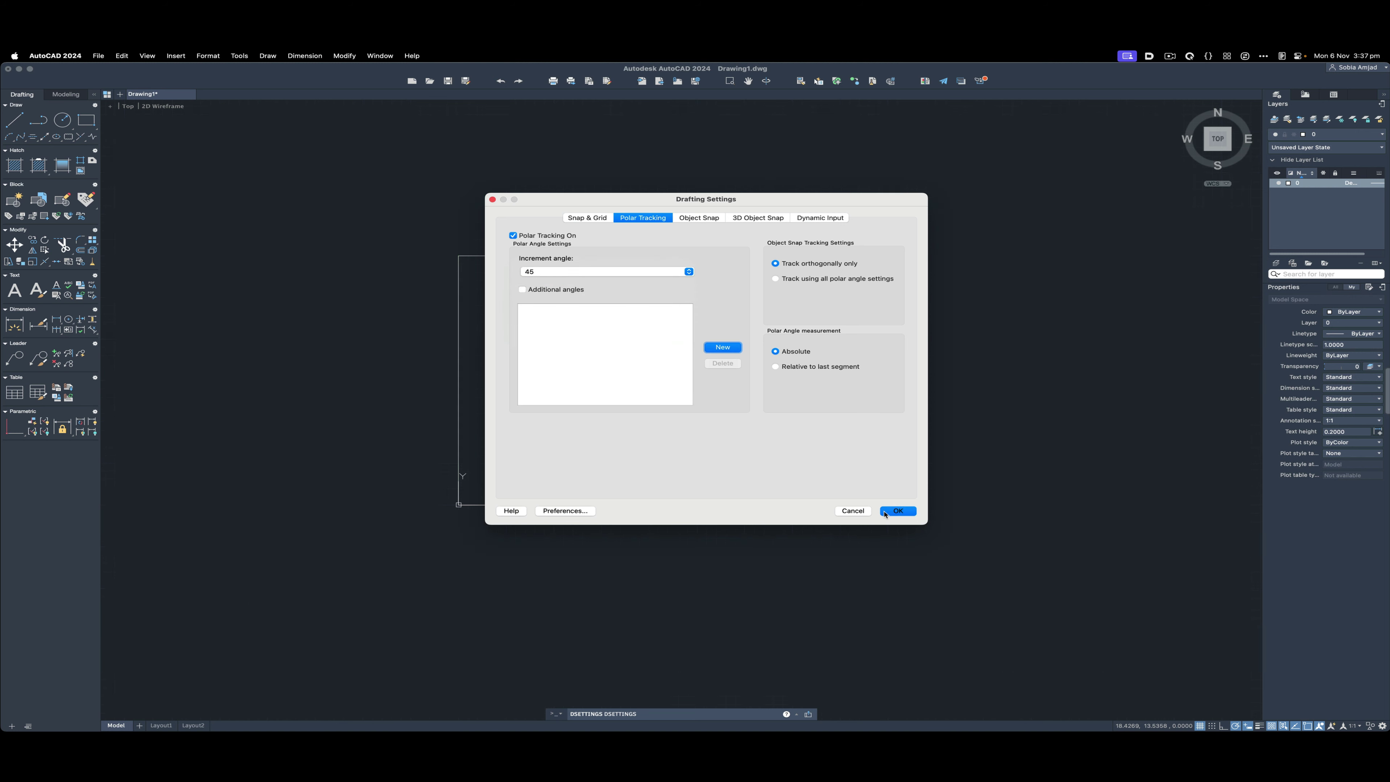
{"action": "left_click", "coordinate": [897, 511]}
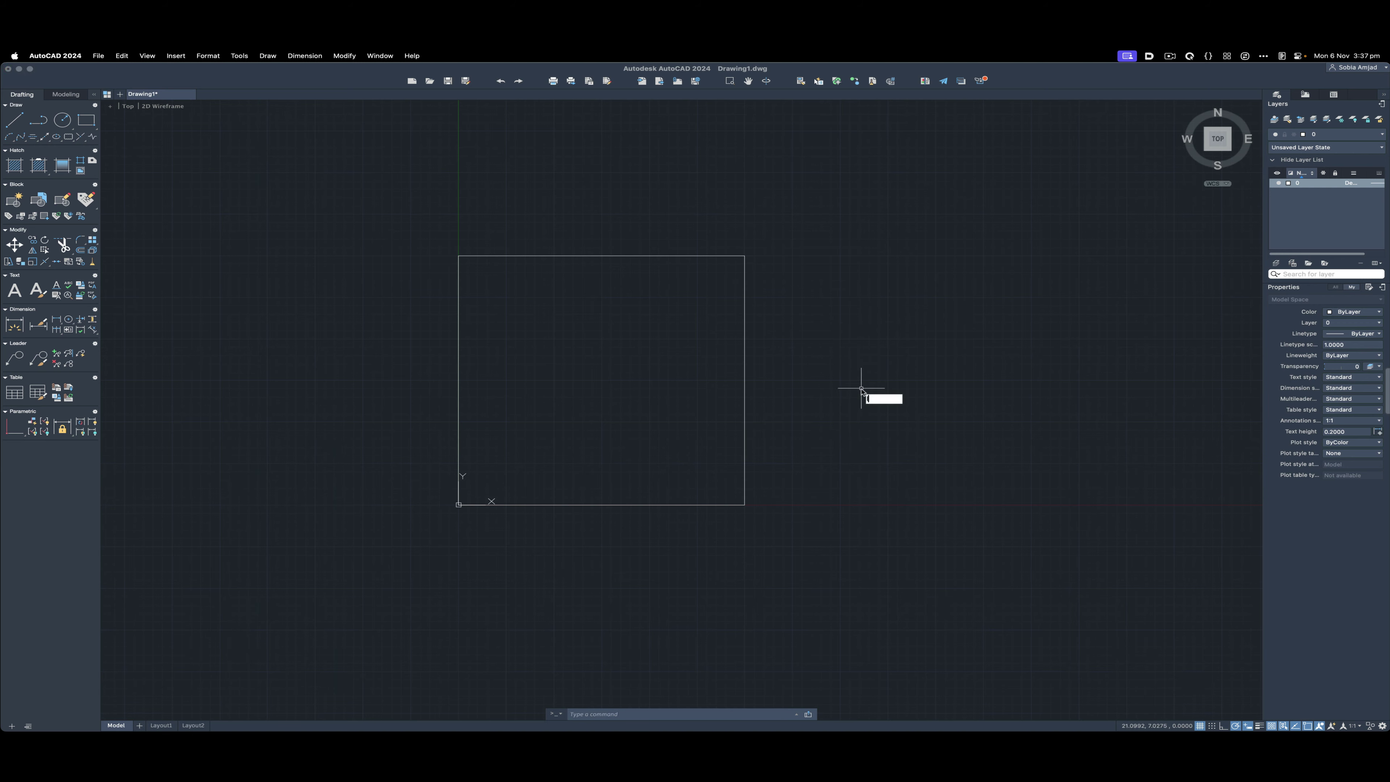
Try a line from a point outside the rectangle's right edge to preview the 45-degree polar tracking, and cancel it.
{"action": "type", "text": "line"}
{"action": "key", "text": "Return"}
{"action": "left_click", "coordinate": [858, 374]}
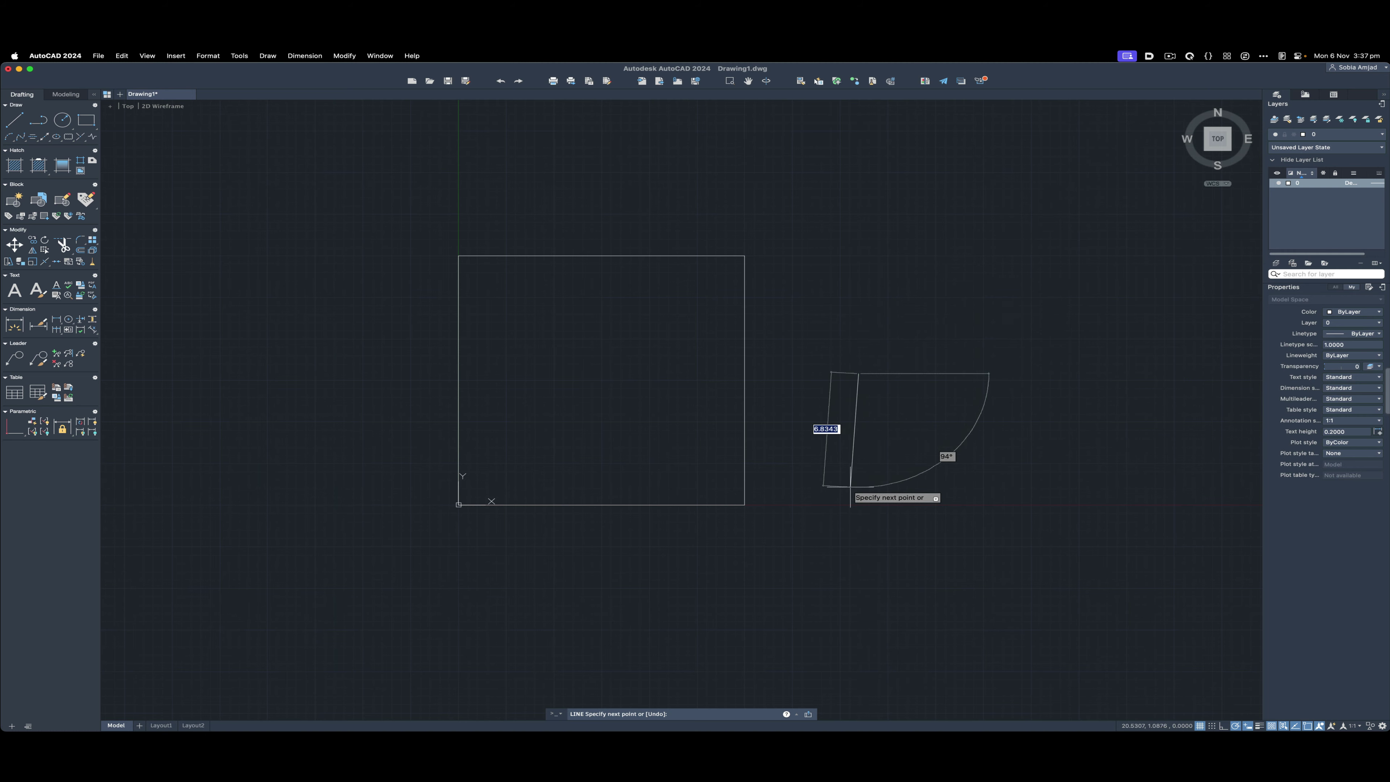
{"action": "key", "text": "Escape"}
Enable additional polar tracking angles and add a 35-degree angle in the drafting settings.
{"action": "type", "text": "ds"}
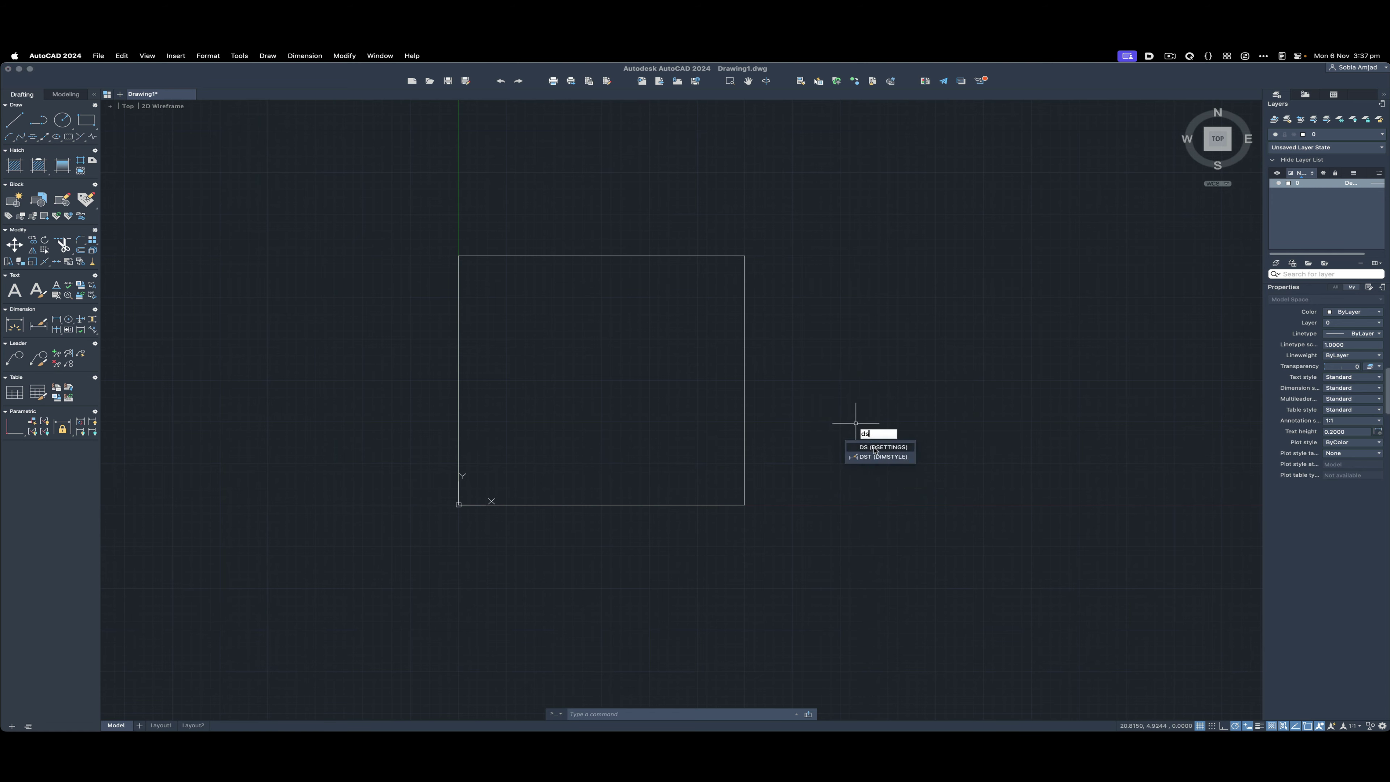
{"action": "key", "text": "Return"}
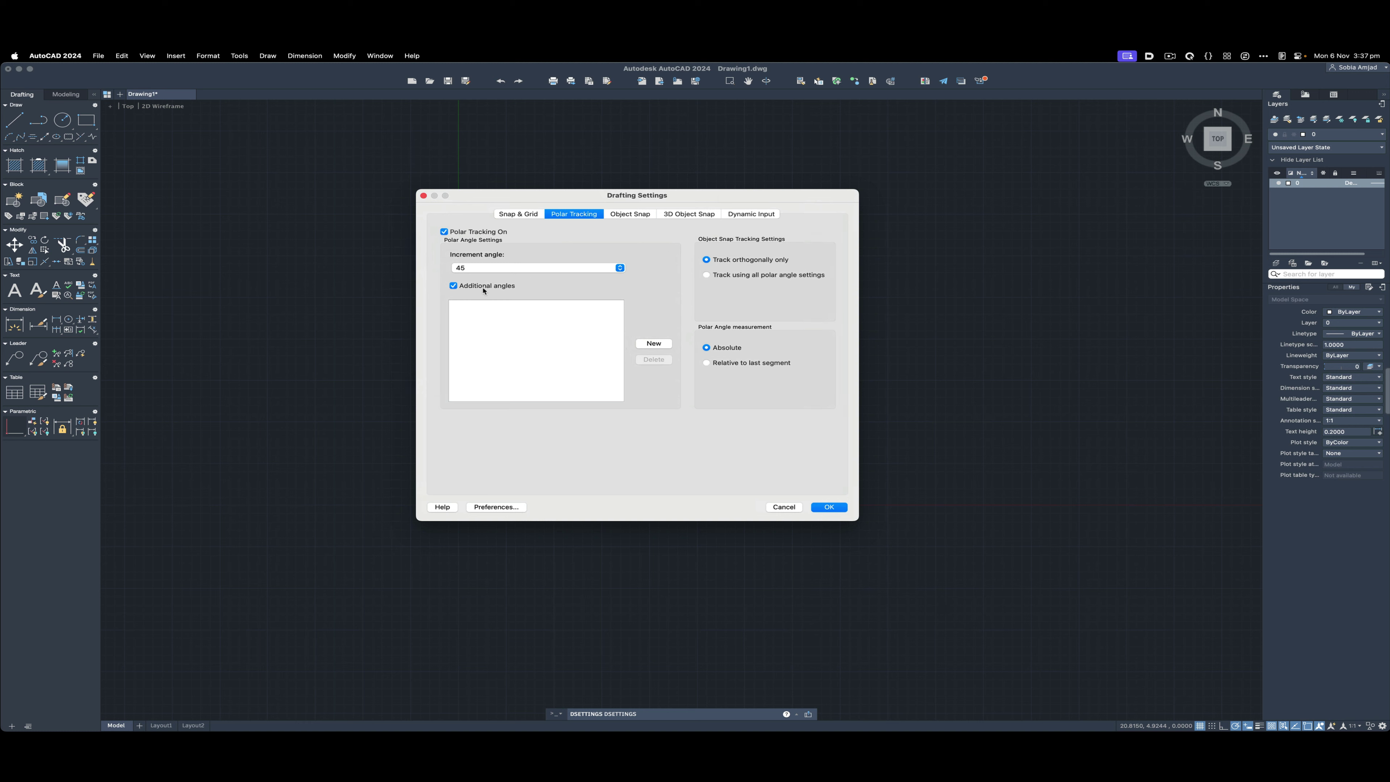
{"action": "left_click", "coordinate": [668, 345]}
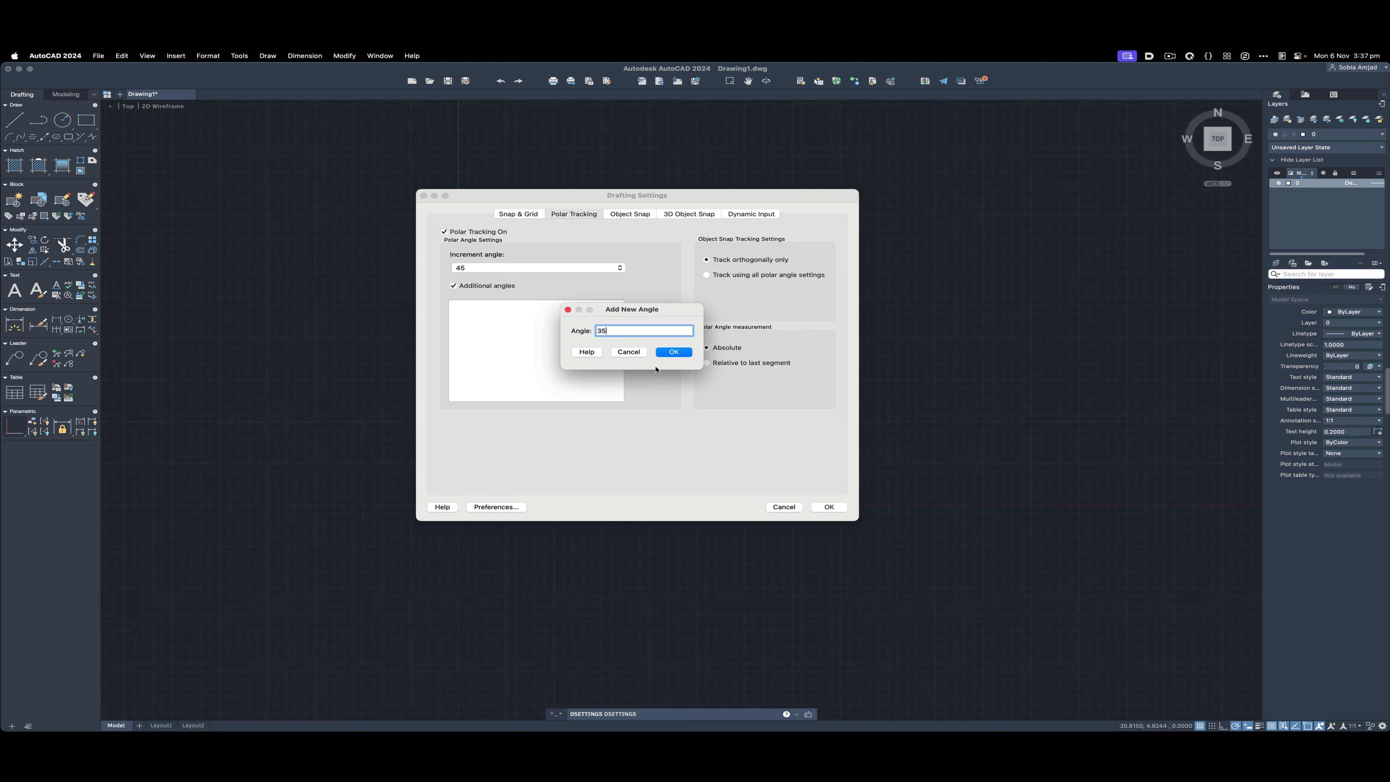
{"action": "left_click", "coordinate": [674, 352]}
{"action": "left_click", "coordinate": [830, 507]}
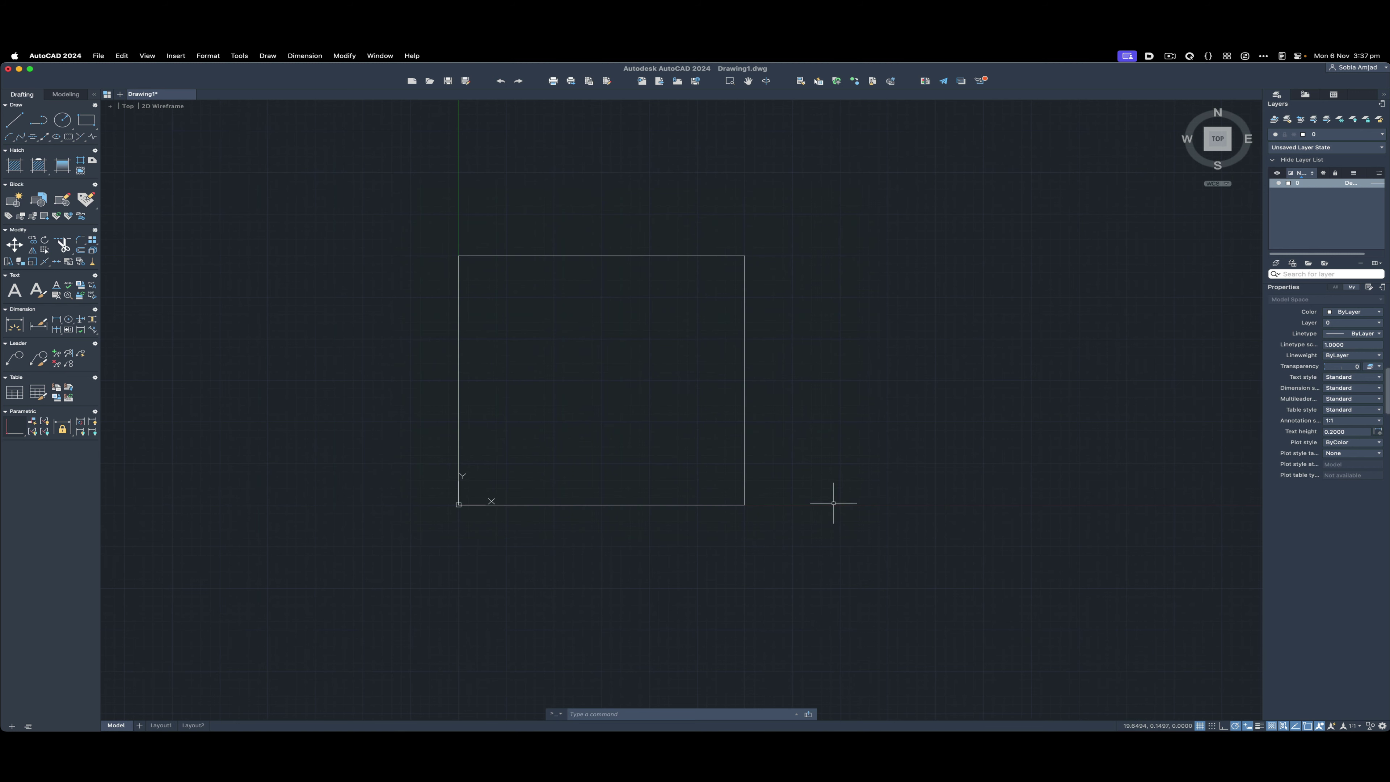
Try a line outside the rectangle's lower-right area to preview tracking at the additional 35-degree angle.
{"action": "type", "text": "l"}
{"action": "key", "text": "Return"}
{"action": "left_click", "coordinate": [837, 423]}
Delete the additional 35-degree polar angle, turn off additional angles and set the increment angle to 90 degrees.
{"action": "type", "text": "ds"}
{"action": "key", "text": "Return"}
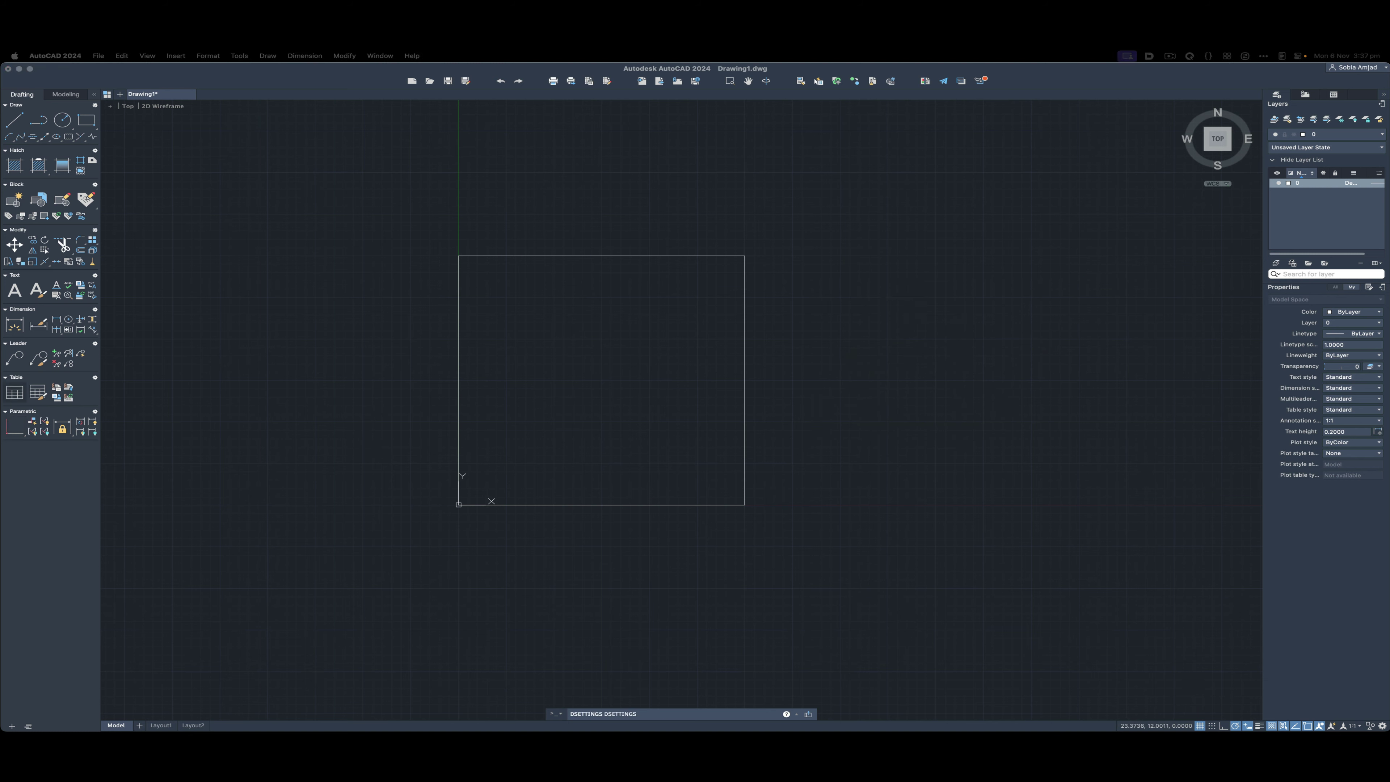
{"action": "left_click", "coordinate": [495, 373]}
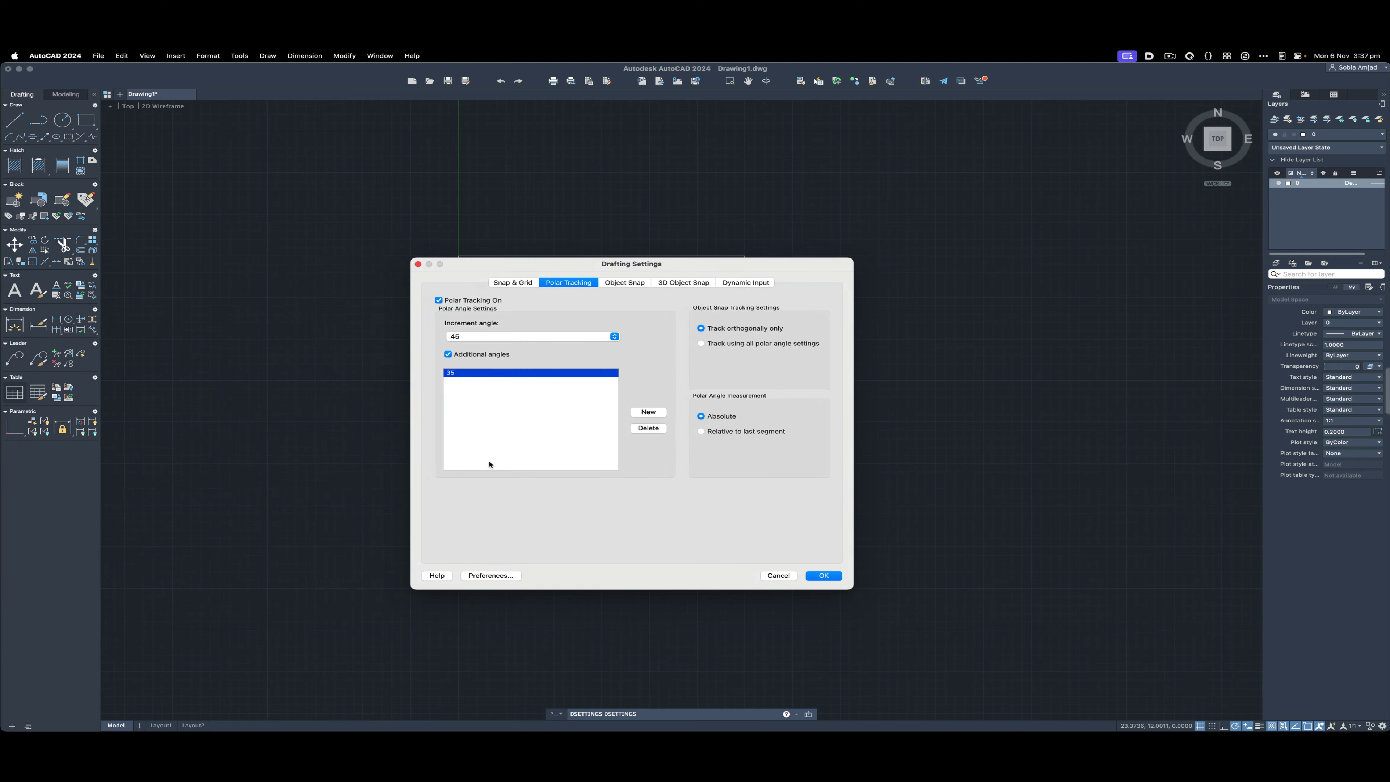
{"action": "left_click", "coordinate": [648, 428]}
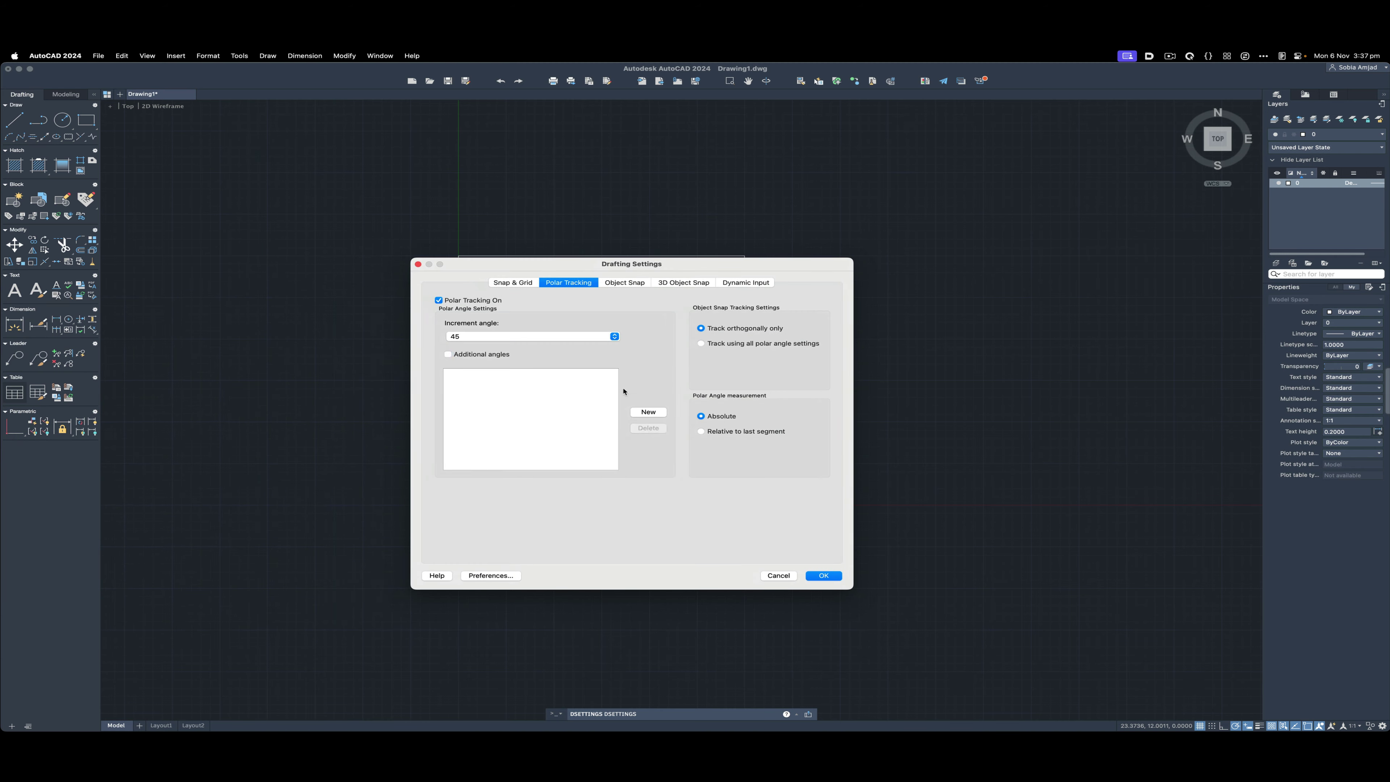
{"action": "left_click", "coordinate": [529, 336]}
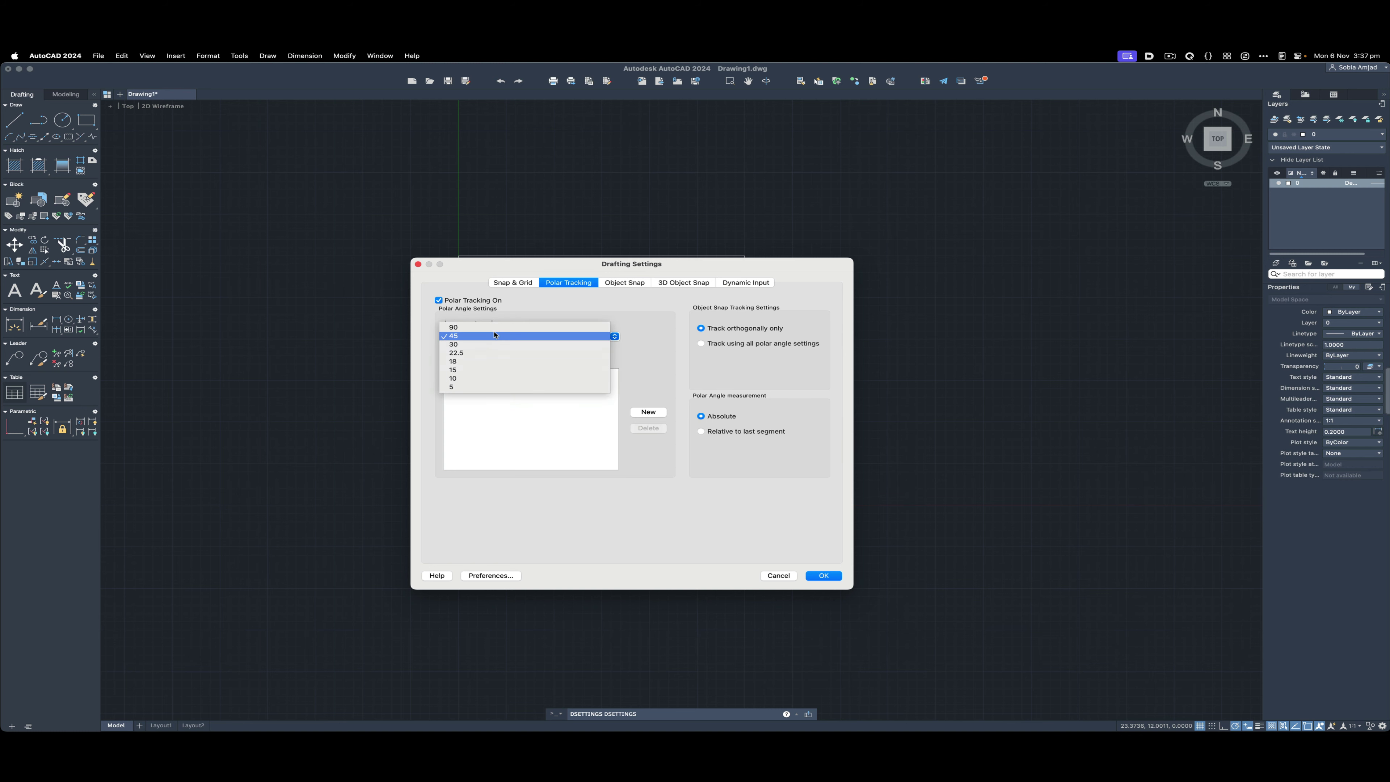
{"action": "left_click", "coordinate": [574, 336]}
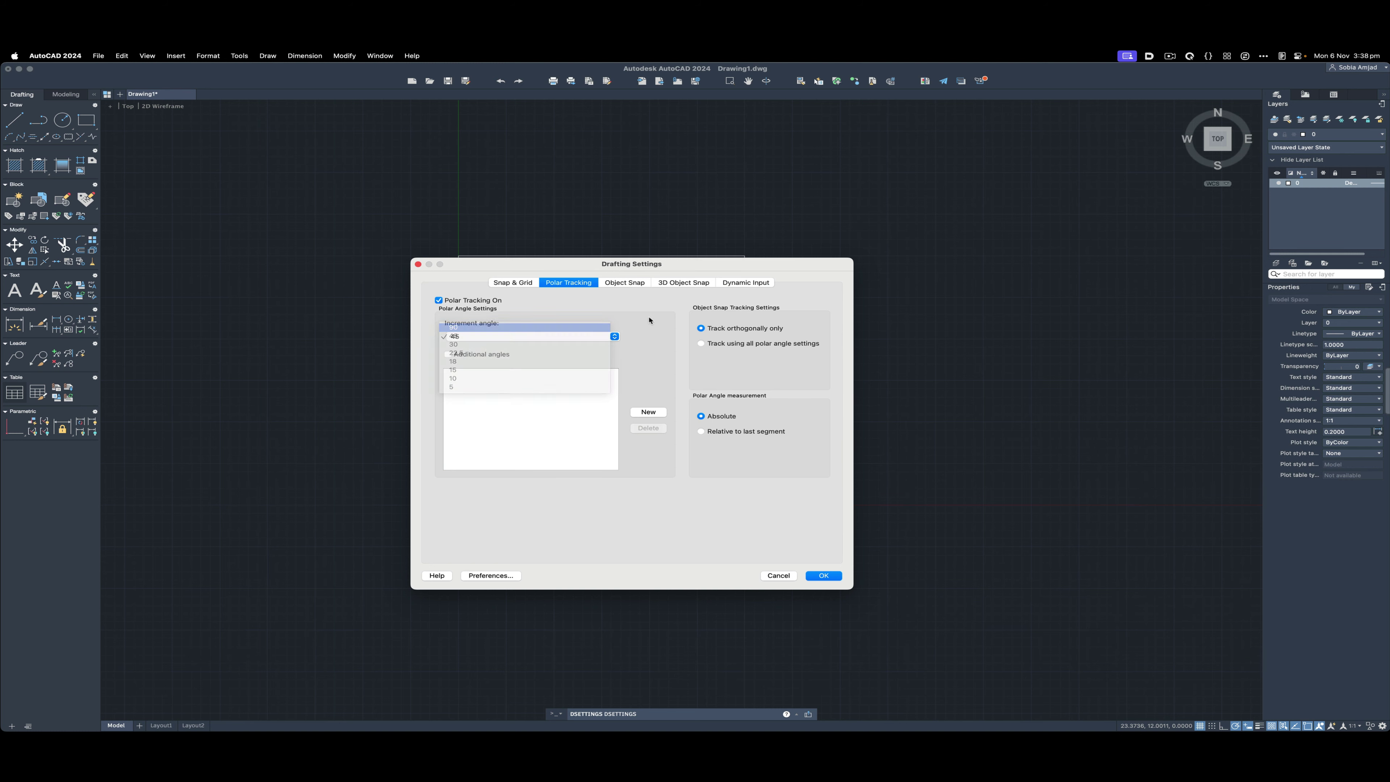
{"action": "left_click", "coordinate": [823, 575]}
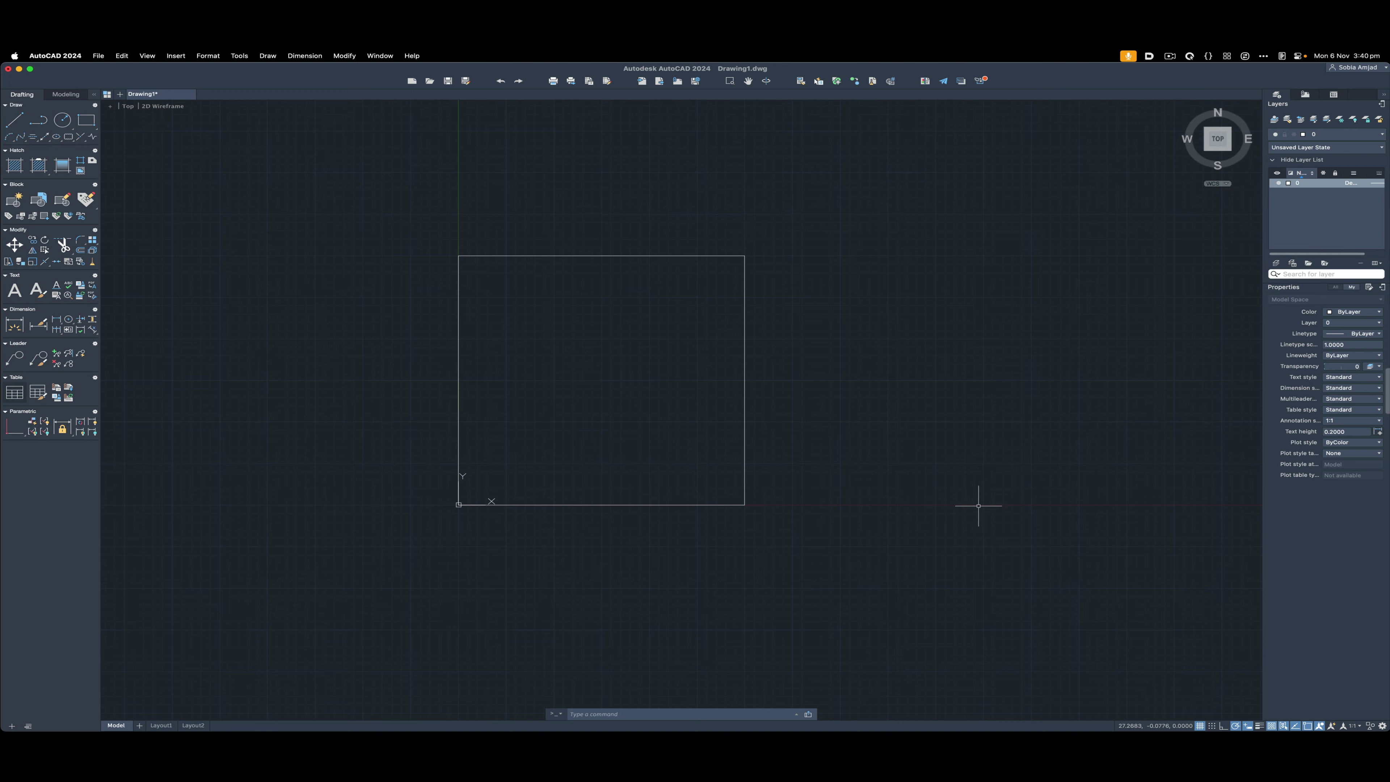
{"action": "left_click", "coordinate": [743, 256]}
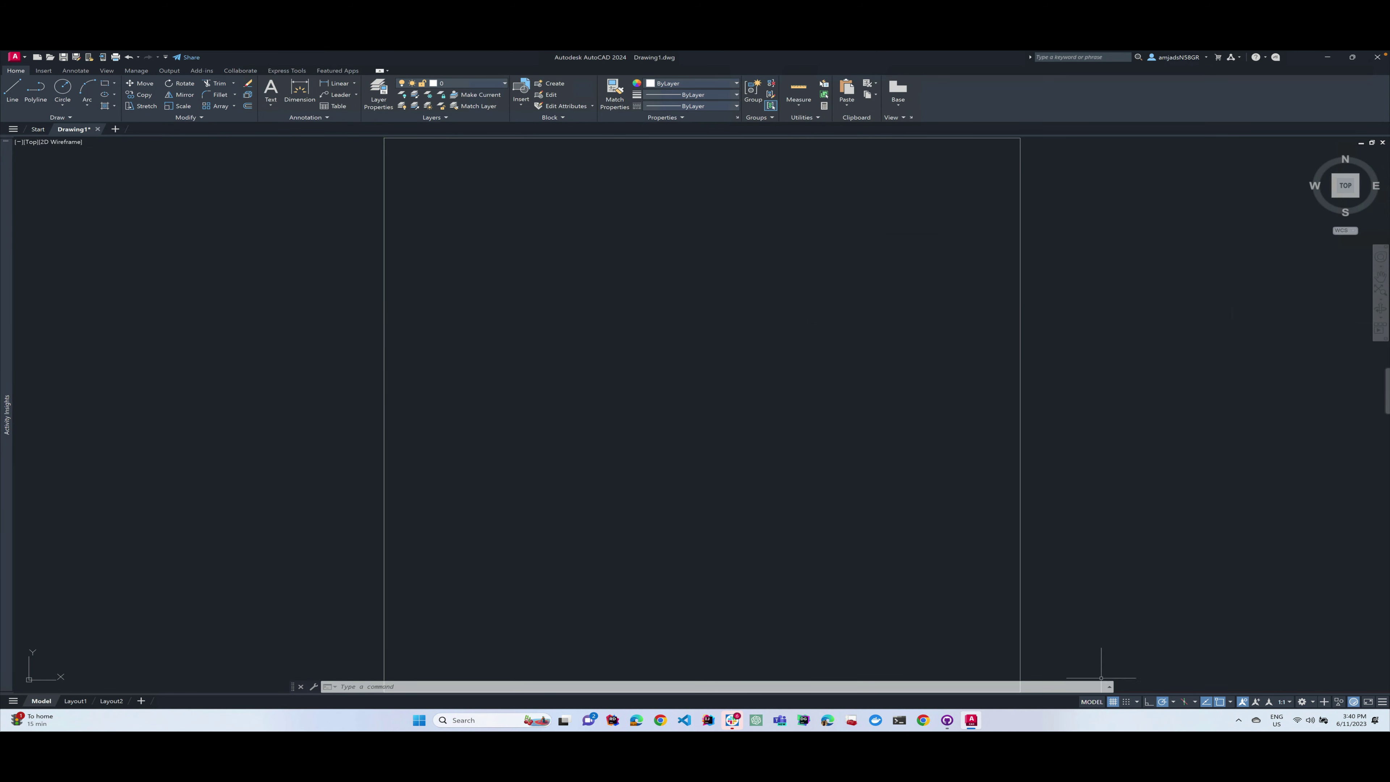
{"action": "left_click", "coordinate": [1126, 683]}
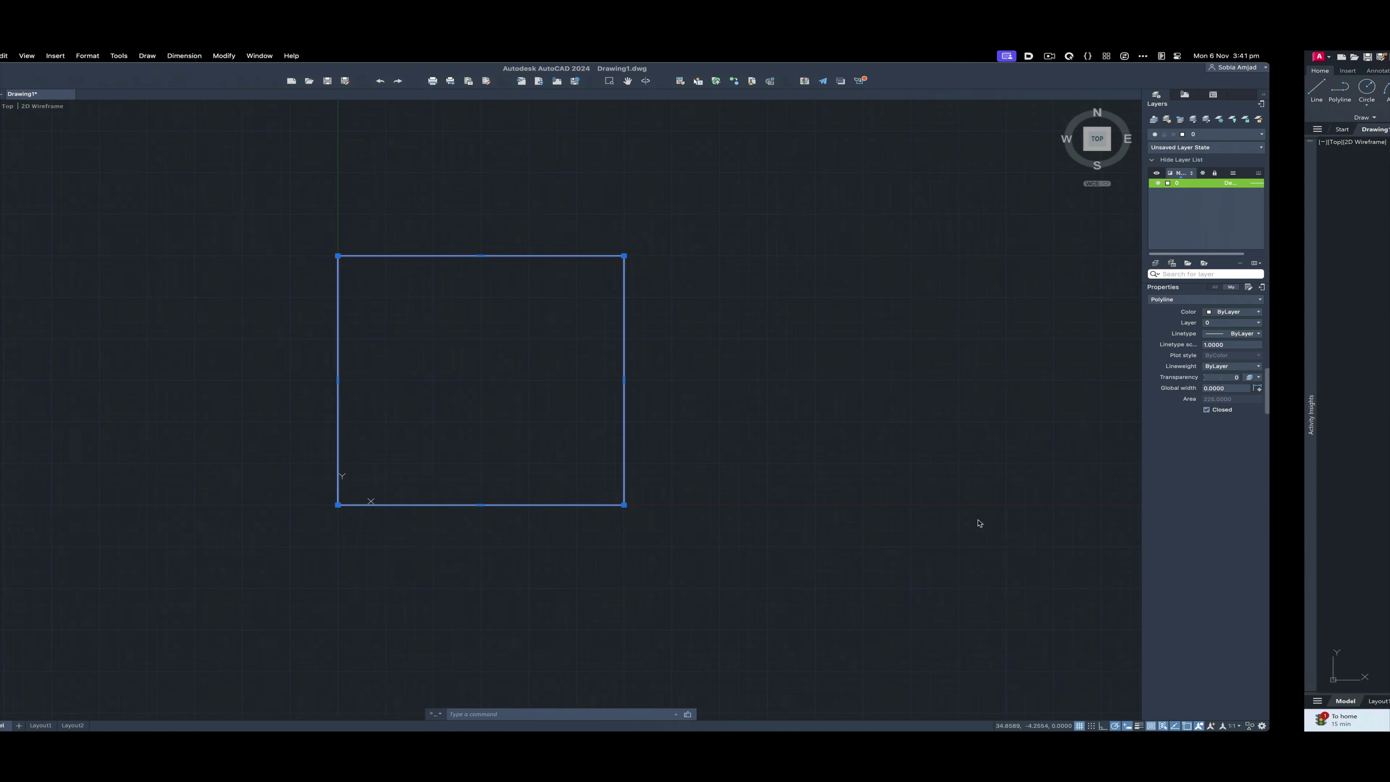
{"action": "left_click", "coordinate": [830, 513]}
{"action": "left_click", "coordinate": [107, 239]}
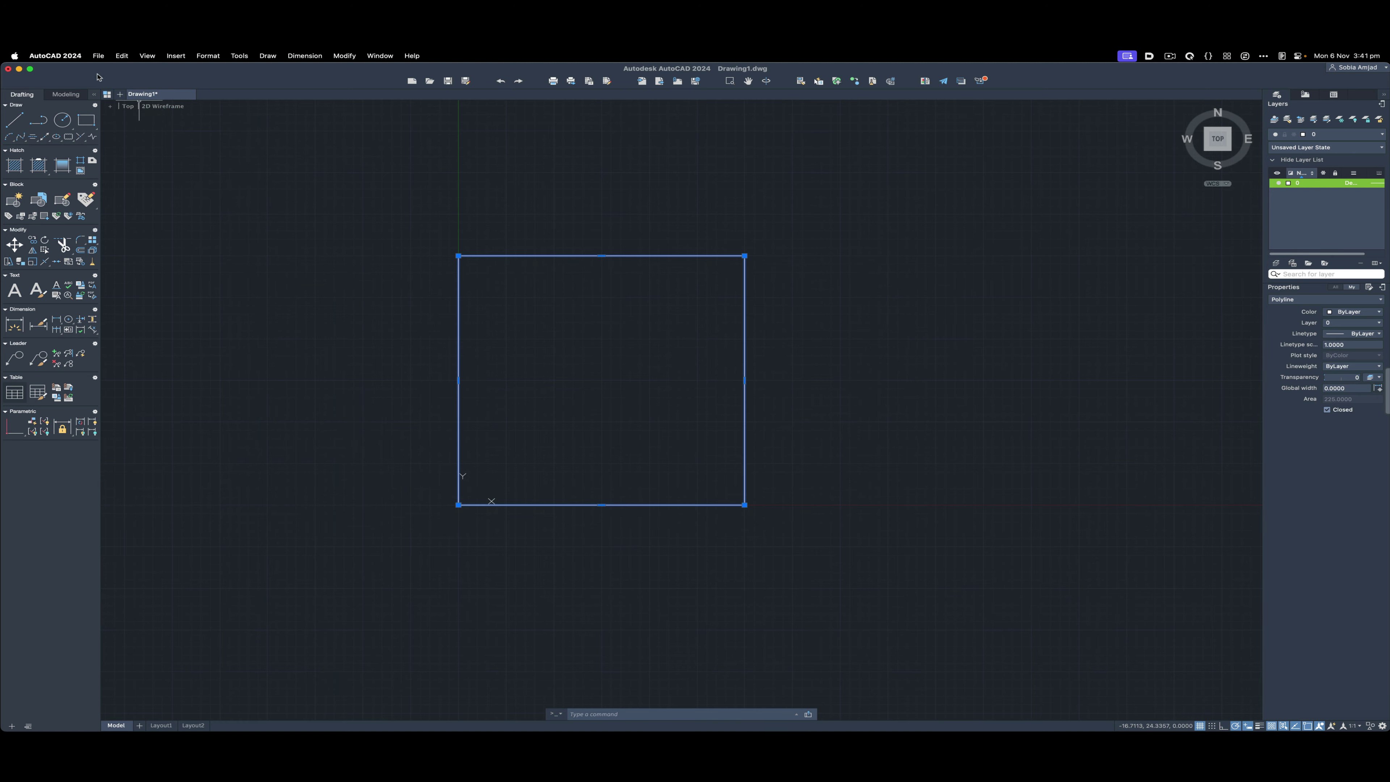
Open the application preferences and examine the general settings, including the default save format and the graphic engine.
{"action": "left_click", "coordinate": [55, 55]}
{"action": "left_click", "coordinate": [477, 212]}
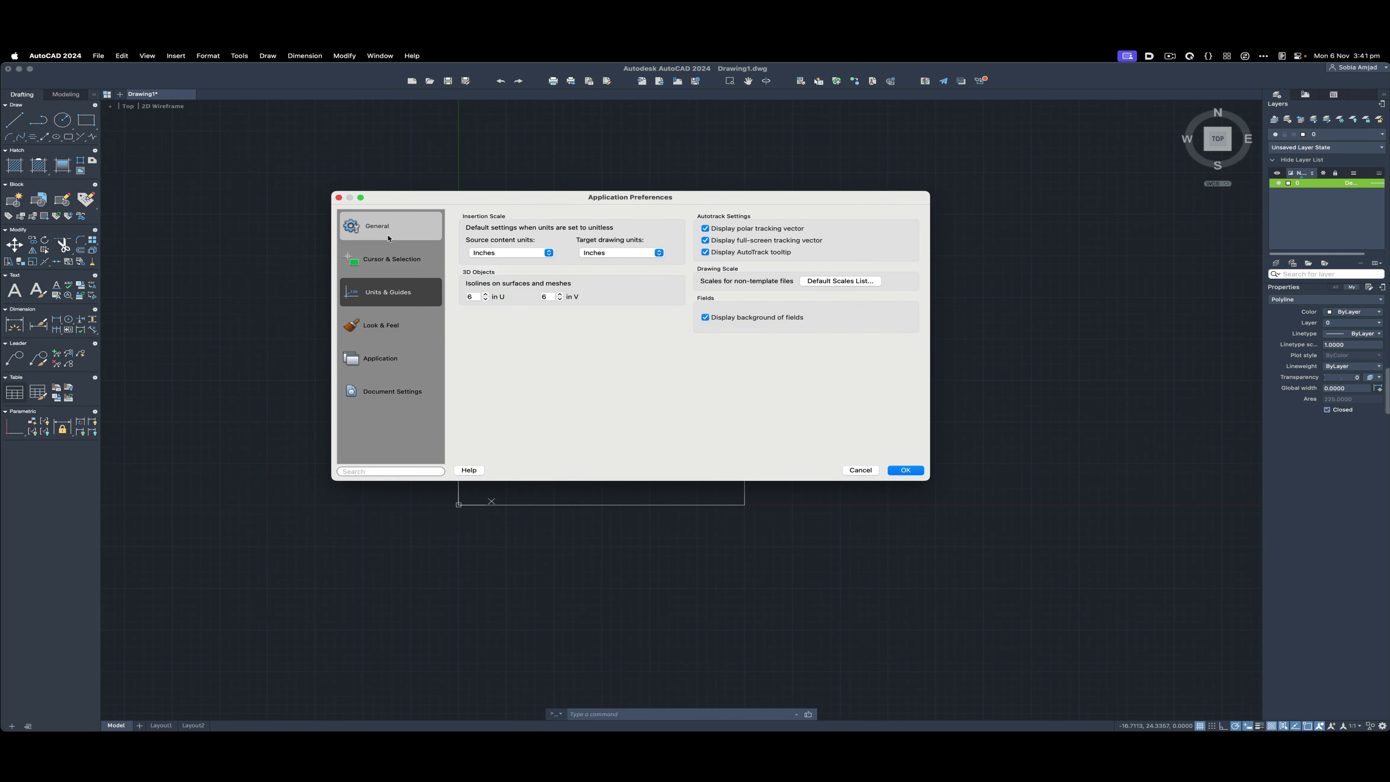
{"action": "left_click", "coordinate": [377, 226]}
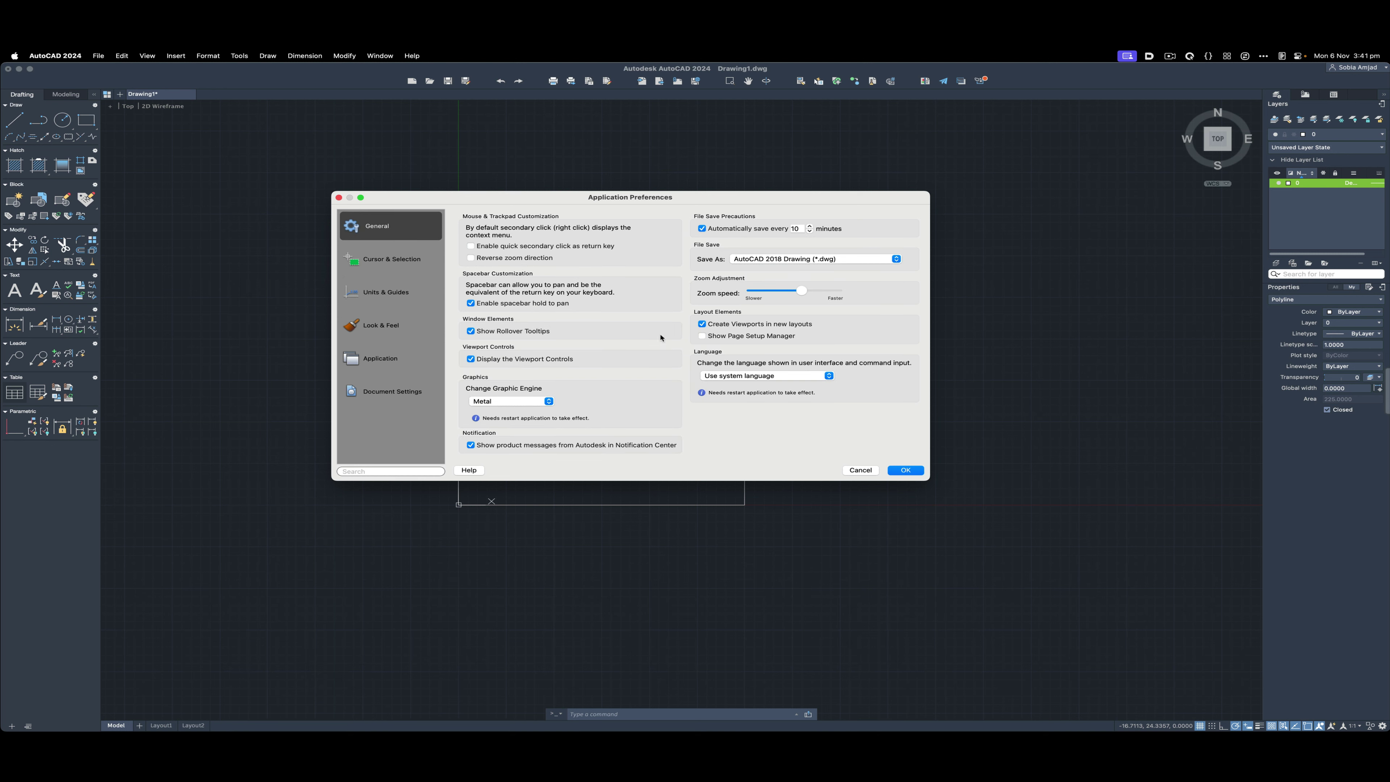
{"action": "left_click", "coordinate": [773, 262]}
{"action": "left_click", "coordinate": [774, 263]}
{"action": "left_click_drag", "start_coordinate": [446, 376], "coordinate": [571, 429]}
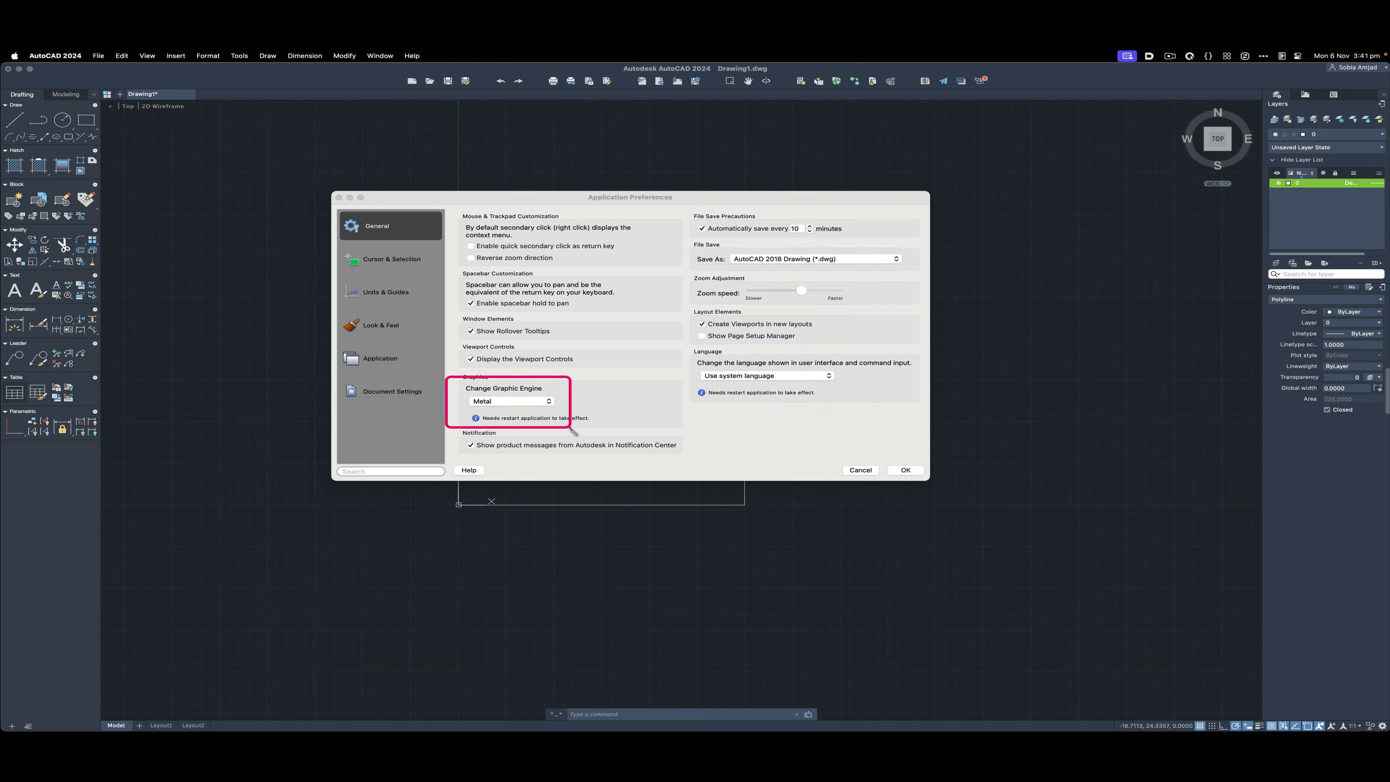
{"action": "left_click", "coordinate": [601, 423]}
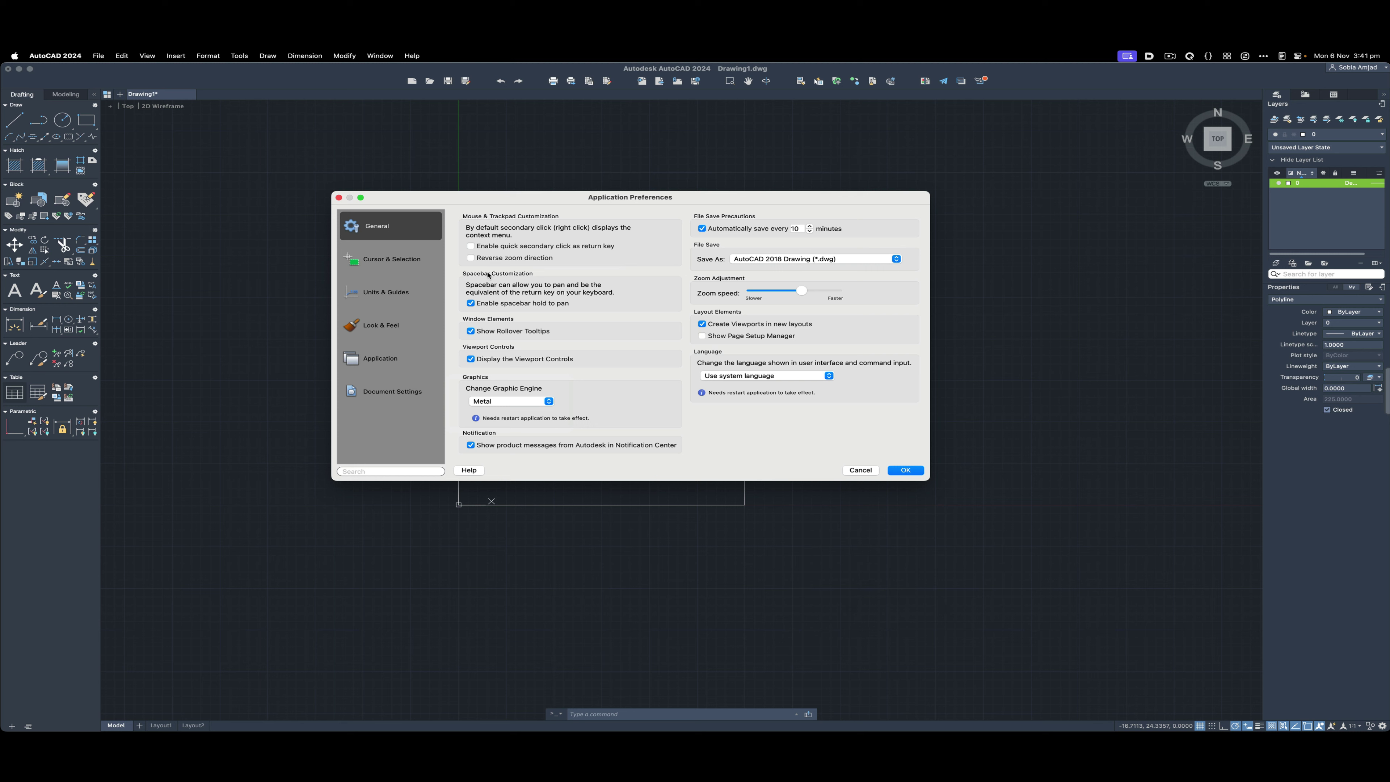
Examine the cursor and selection, units and guides, and look and feel preferences, including the interface themes.
{"action": "left_click", "coordinate": [392, 267]}
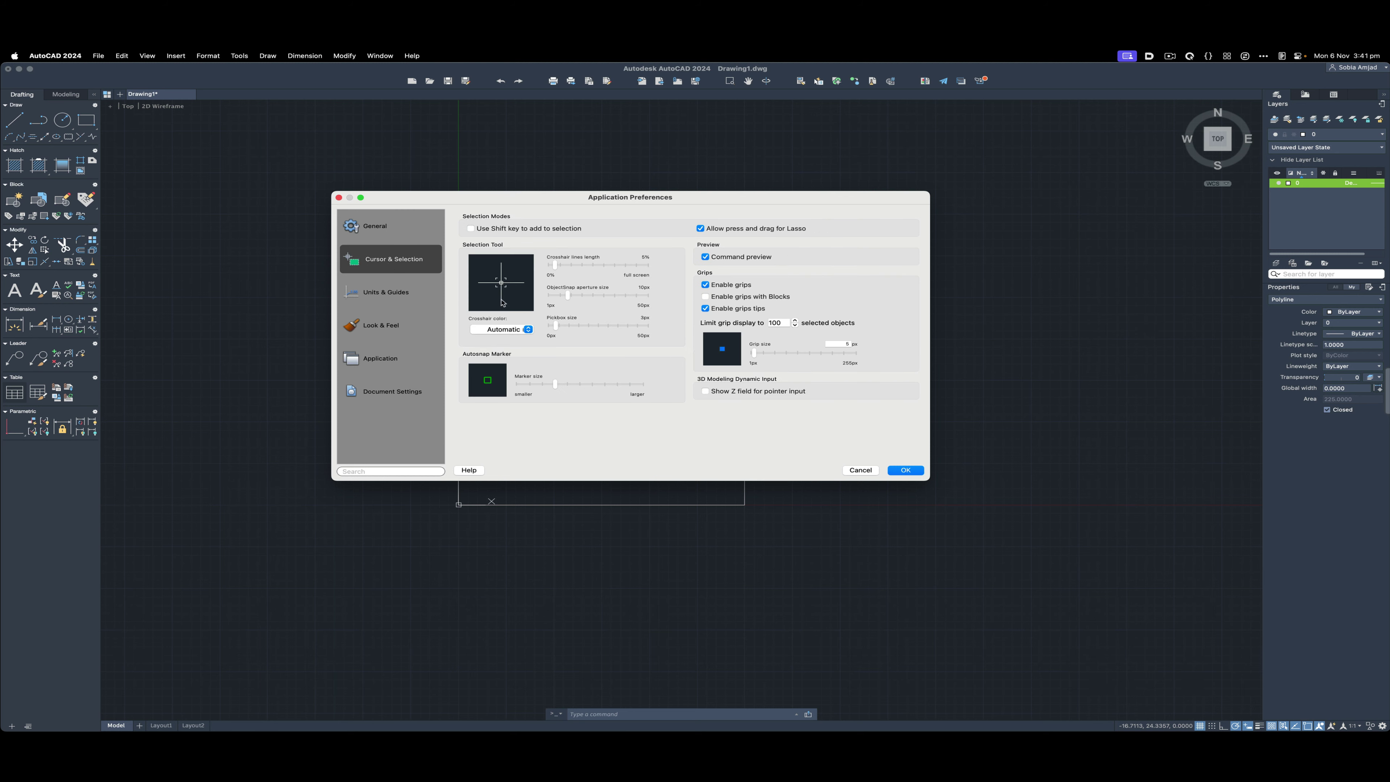
{"action": "left_click", "coordinate": [400, 297]}
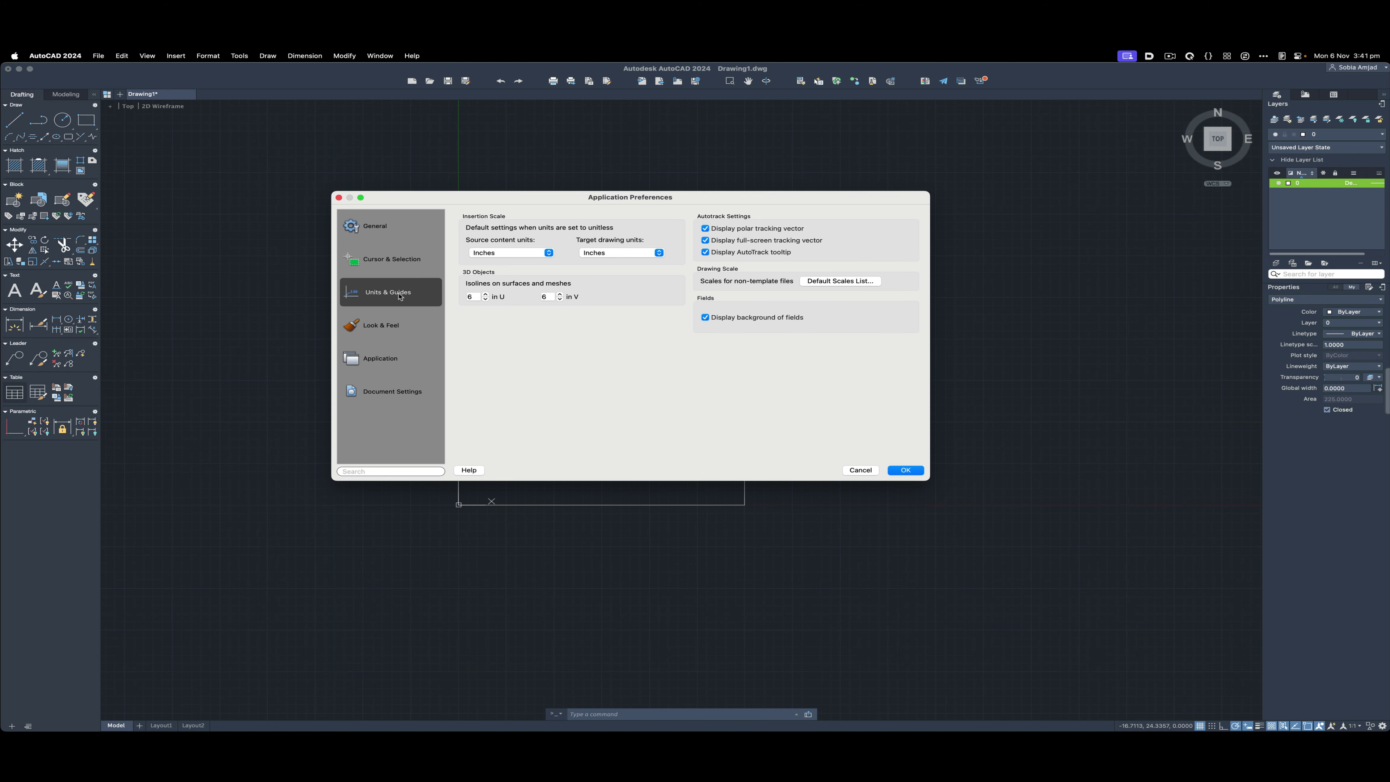
{"action": "left_click", "coordinate": [401, 268]}
{"action": "left_click", "coordinate": [367, 328]}
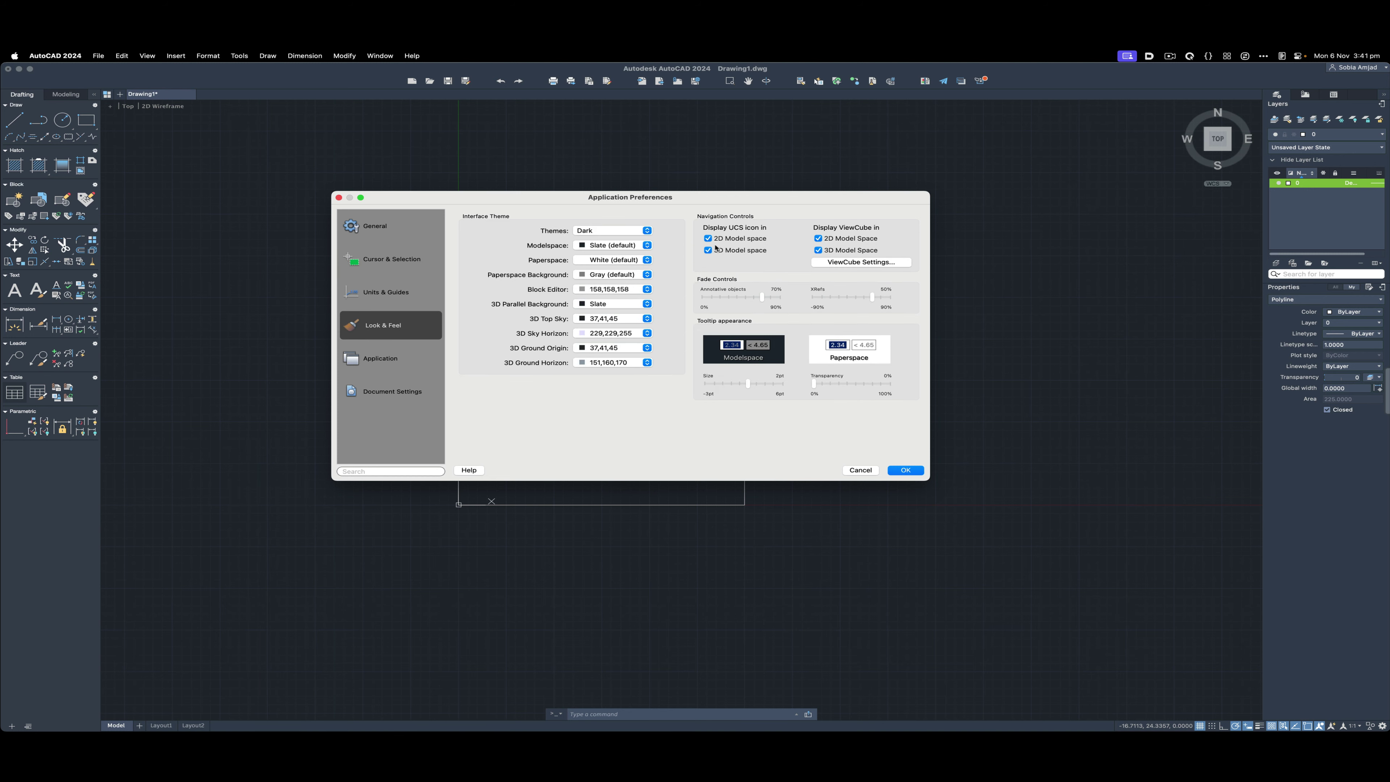
{"action": "left_click", "coordinate": [613, 230]}
{"action": "left_click", "coordinate": [596, 231]}
Examine the support file search paths, including the Hatch Patterns folder, and the document settings, leaving the preferences without saving.
{"action": "left_click", "coordinate": [386, 361]}
{"action": "left_click", "coordinate": [474, 230]}
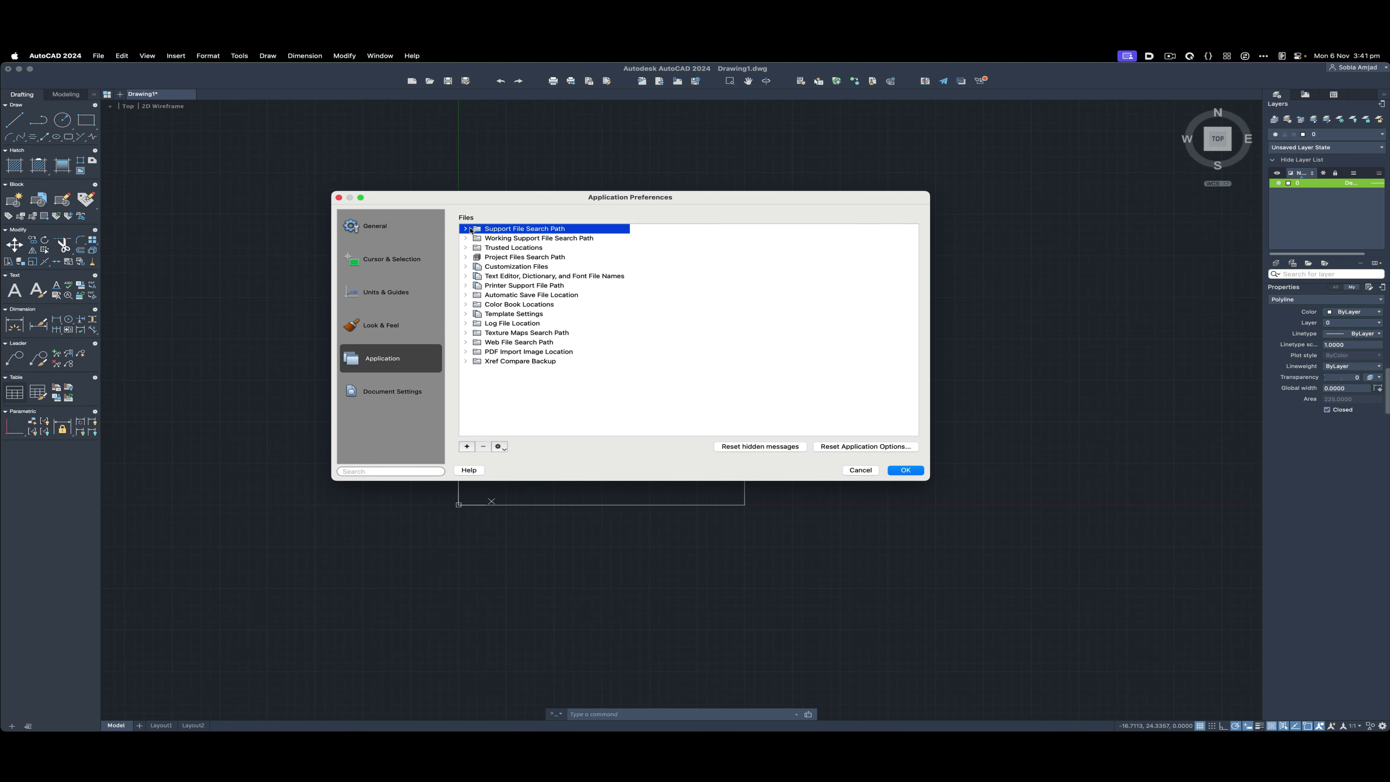
{"action": "left_click", "coordinate": [465, 229]}
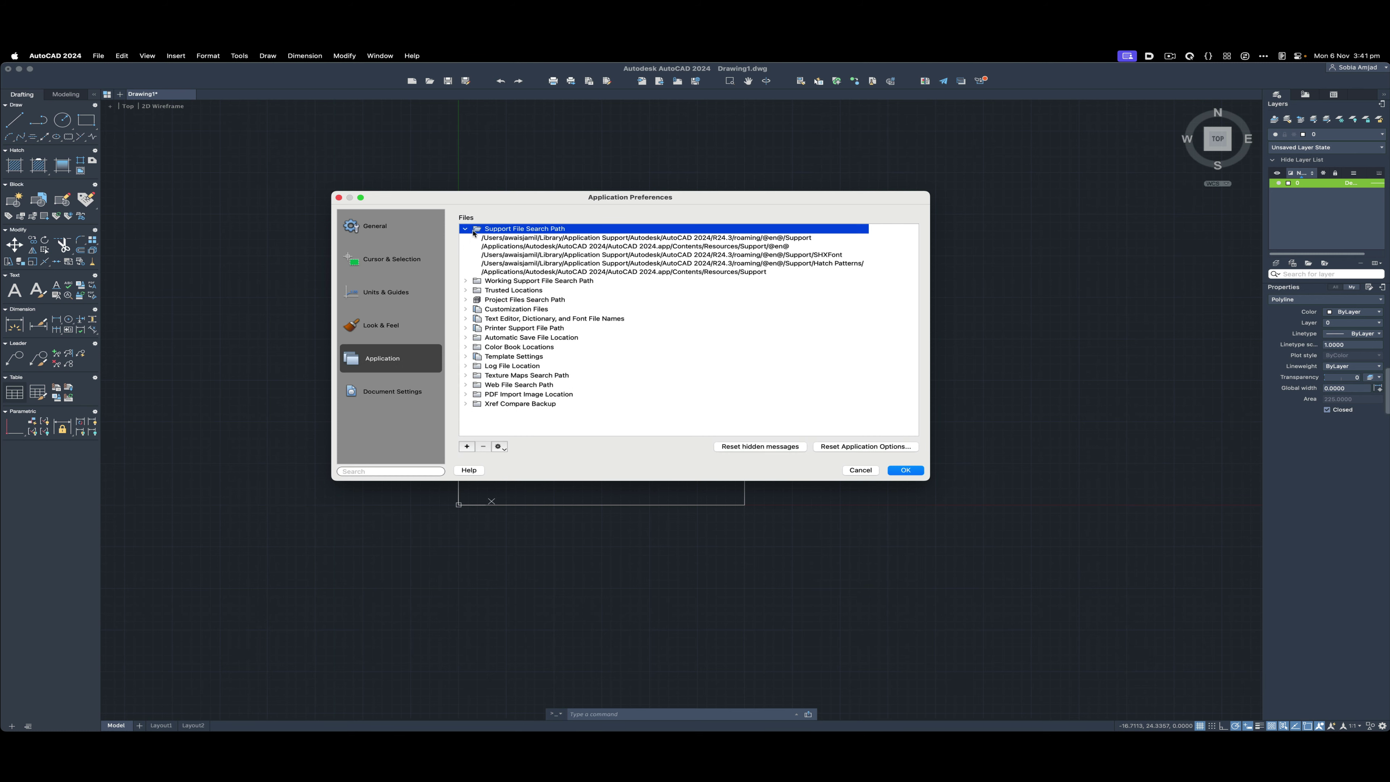
{"action": "left_click", "coordinate": [539, 247]}
{"action": "left_click", "coordinate": [539, 263]}
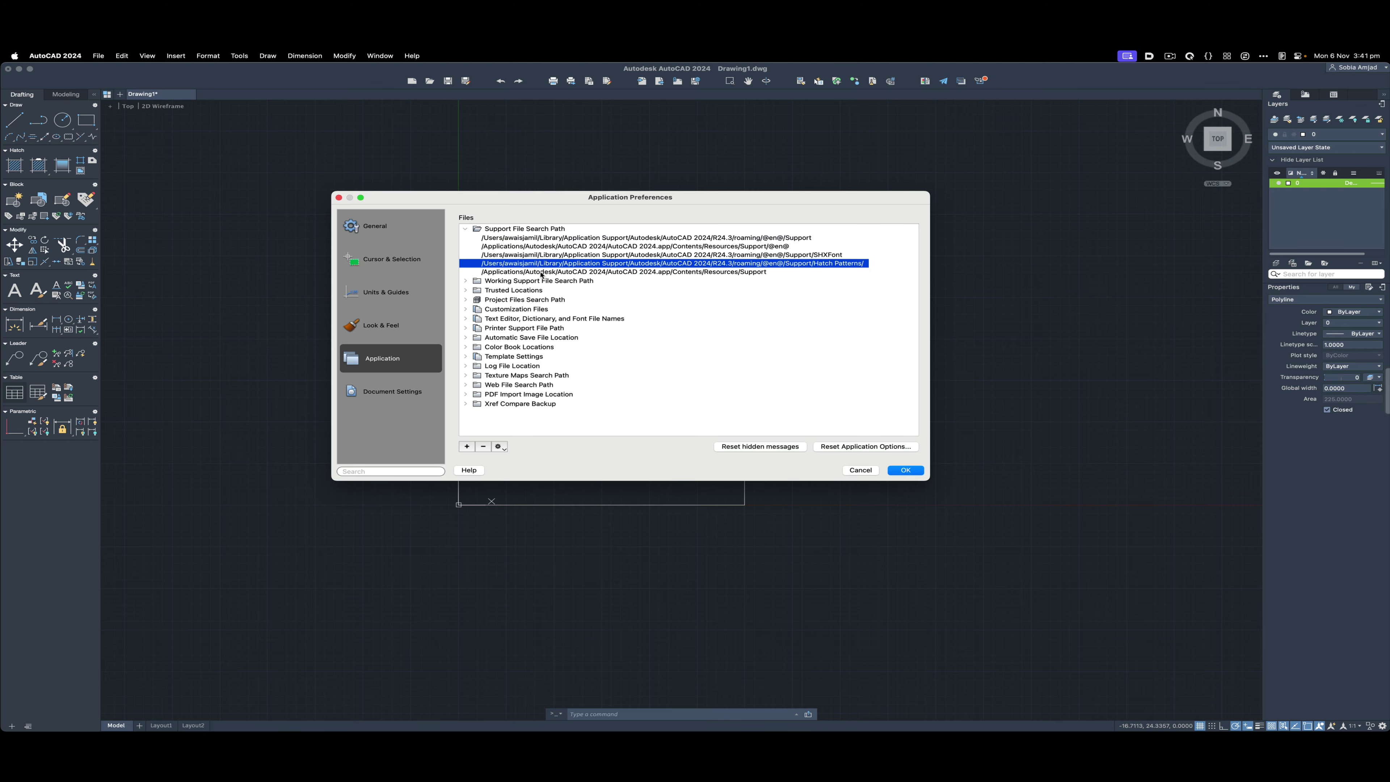
{"action": "double_click", "coordinate": [547, 264]}
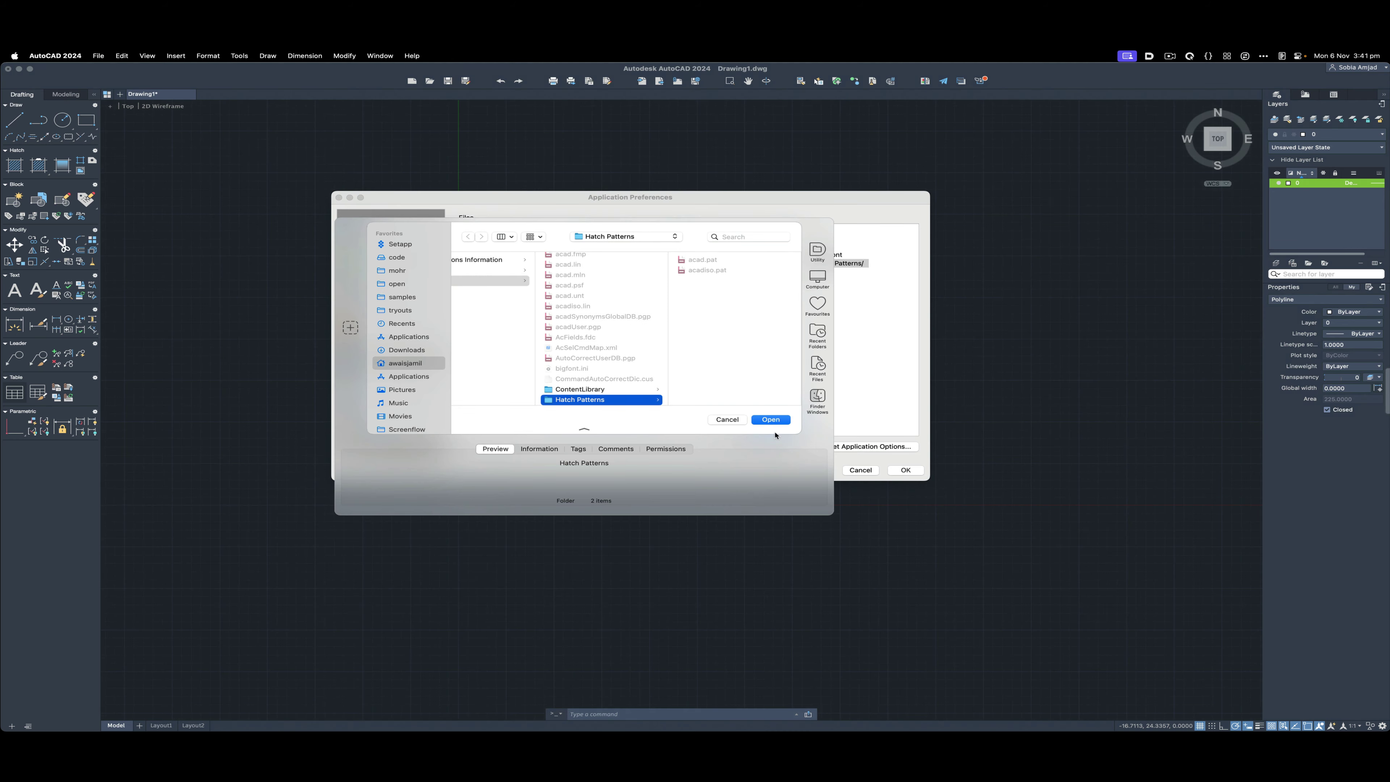
{"action": "left_click", "coordinate": [727, 419]}
{"action": "left_click", "coordinate": [383, 398]}
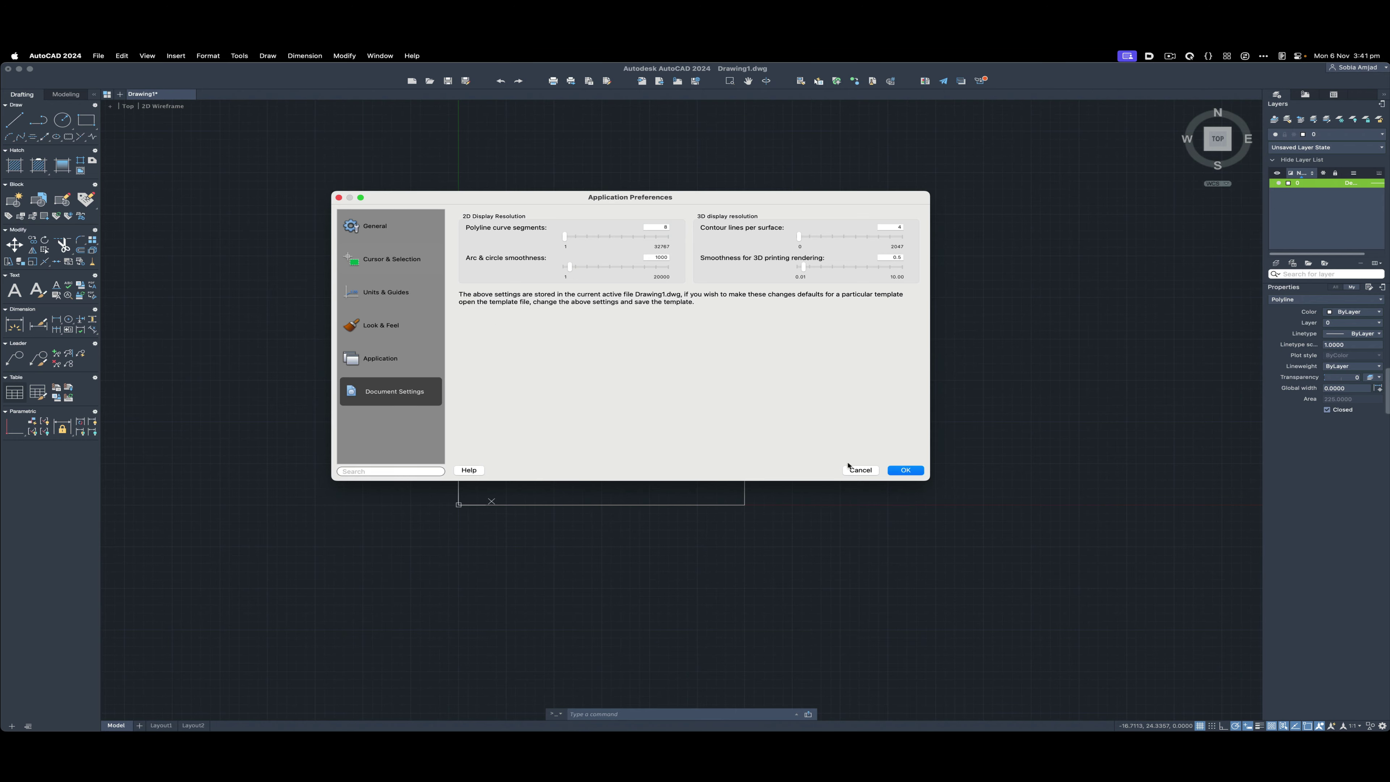
{"action": "left_click", "coordinate": [856, 470]}
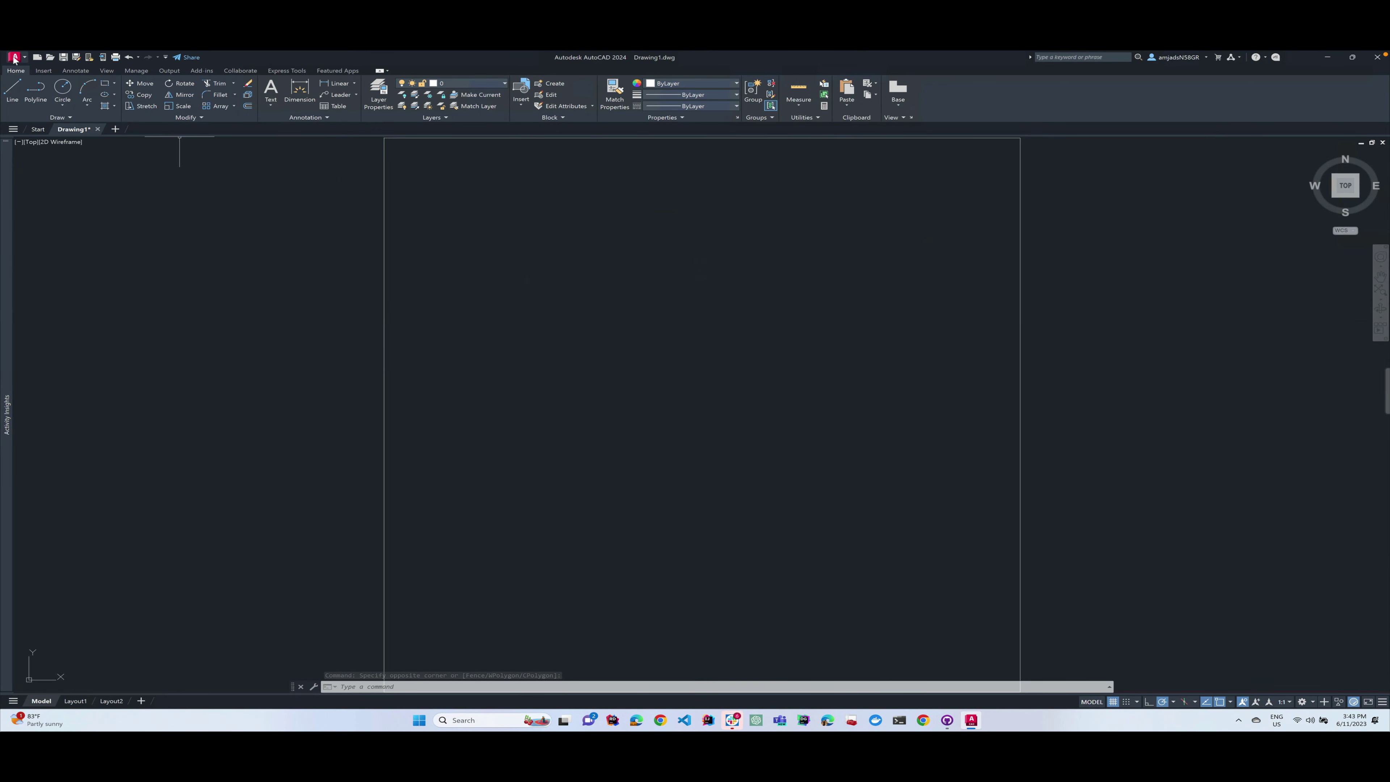
Open the program options and examine the file locations, display settings, and open and save settings.
{"action": "left_click", "coordinate": [15, 56]}
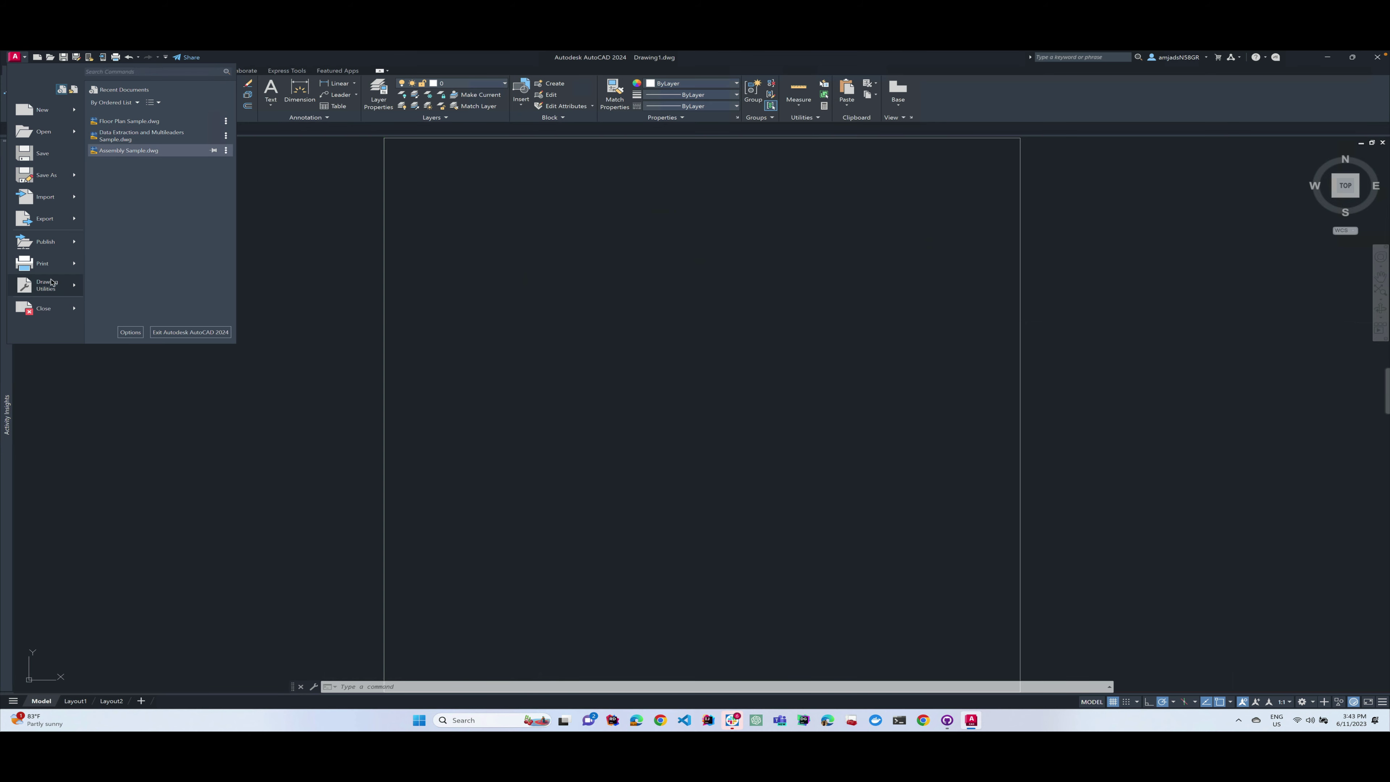
{"action": "mouse_move", "coordinate": [50, 291]}
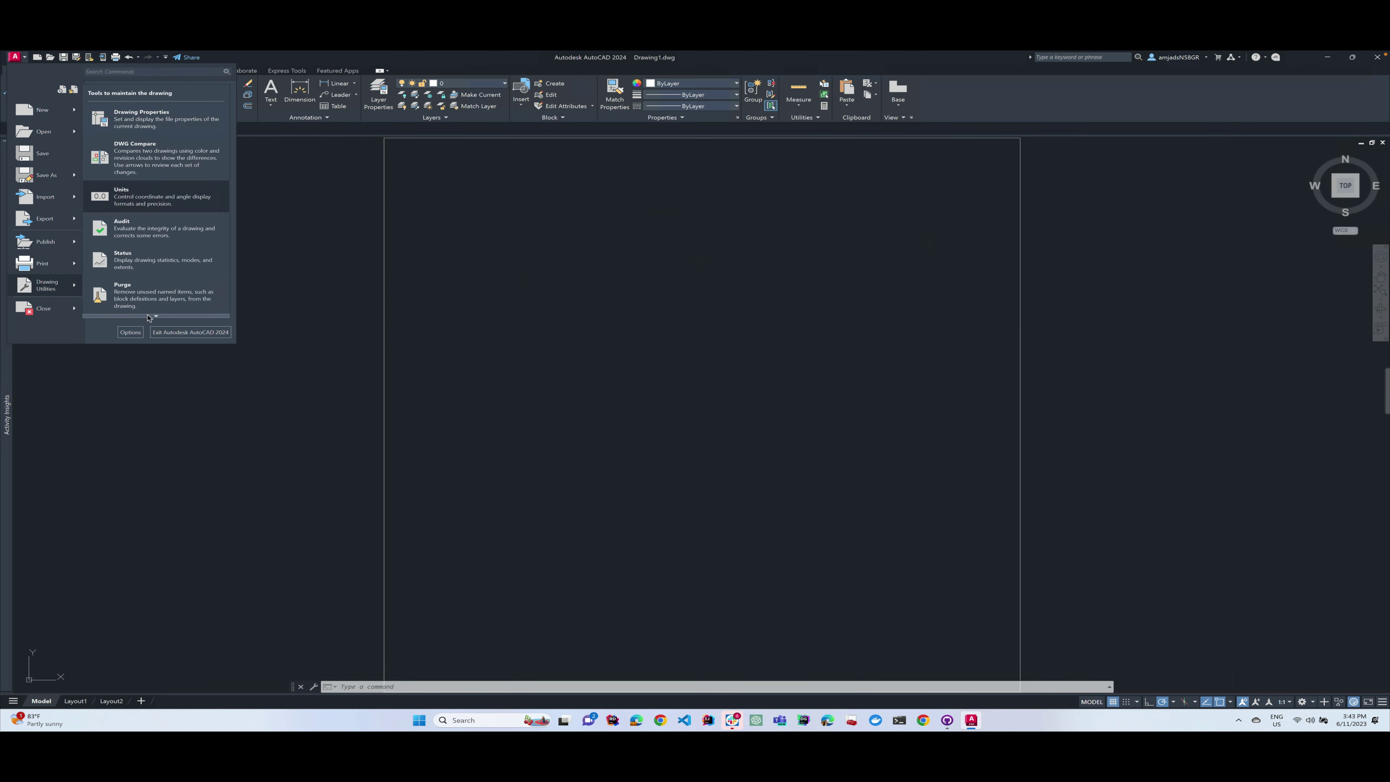
{"action": "left_click", "coordinate": [131, 332]}
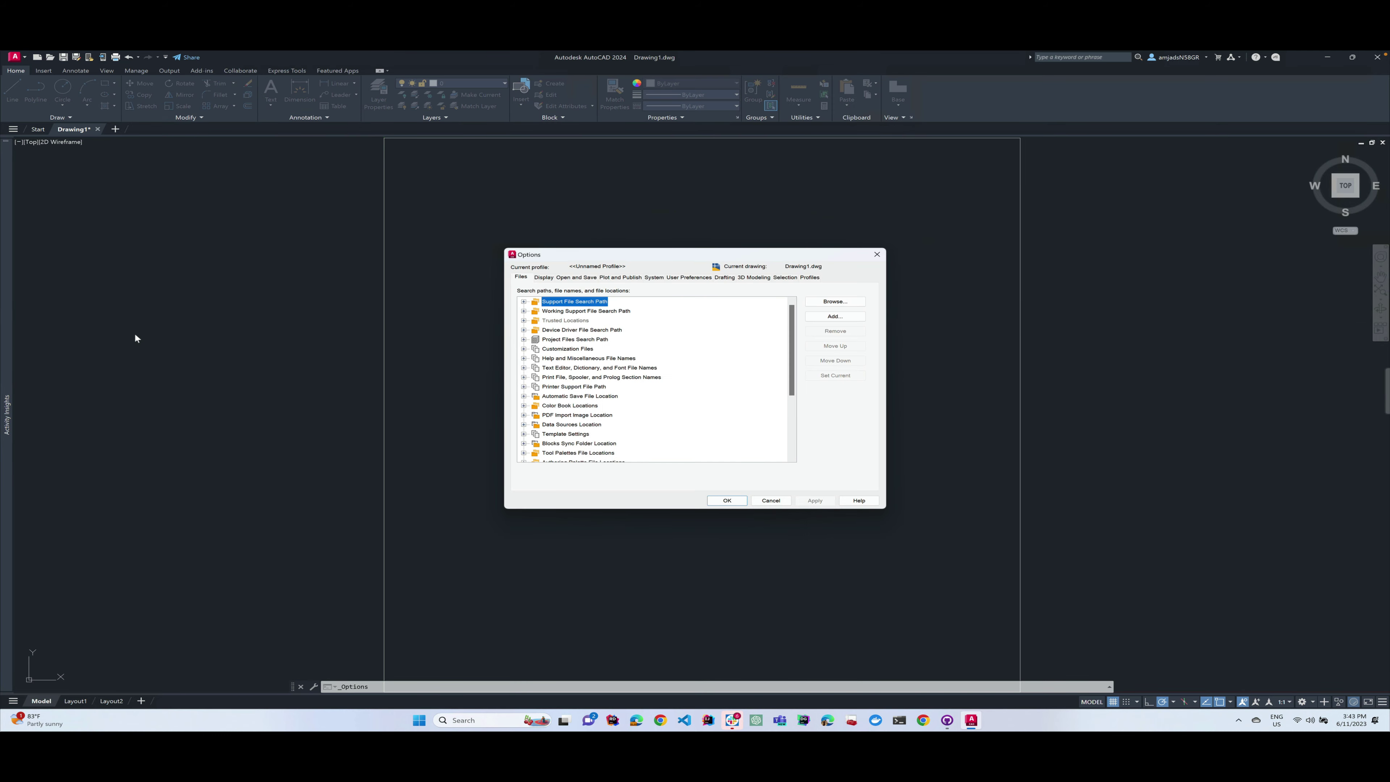
{"action": "left_click_drag", "start_coordinate": [679, 256], "coordinate": [604, 245]}
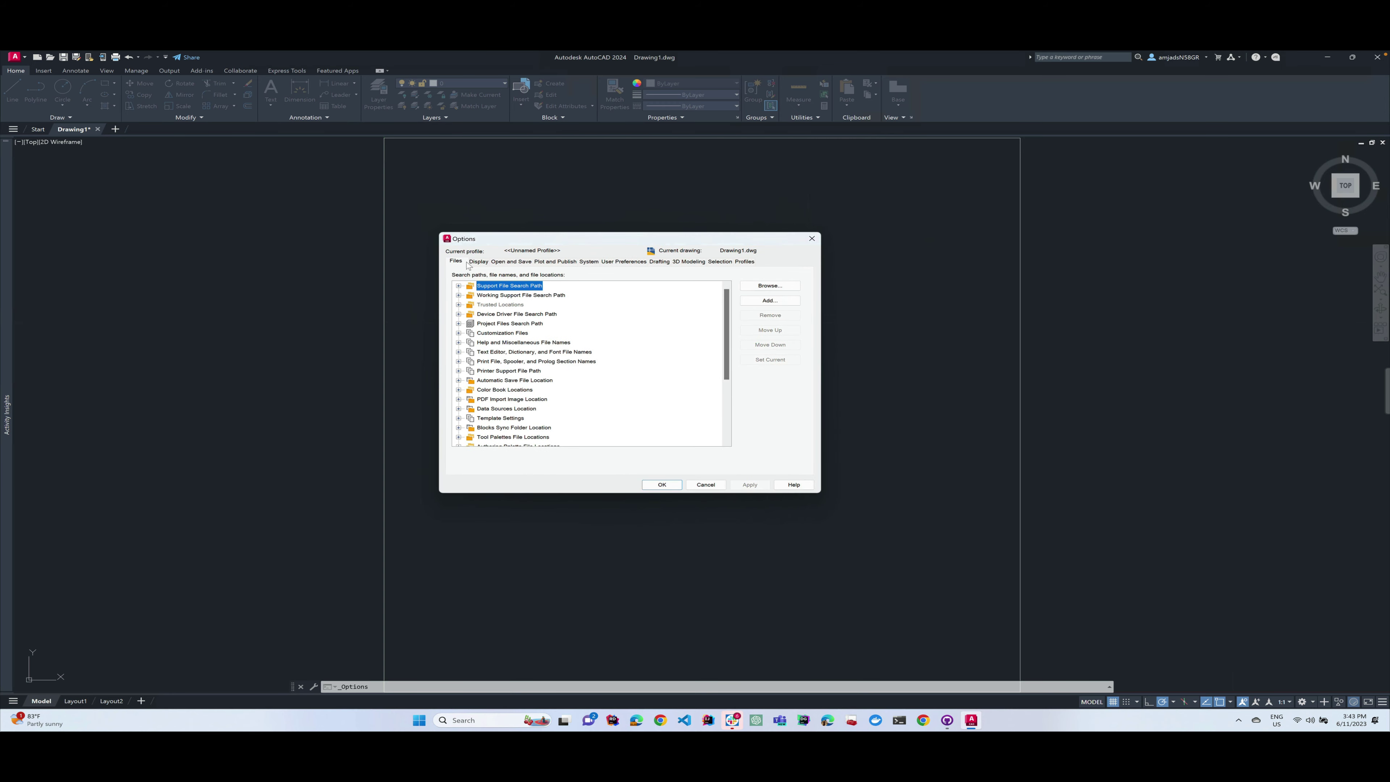
{"action": "left_click", "coordinate": [477, 262]}
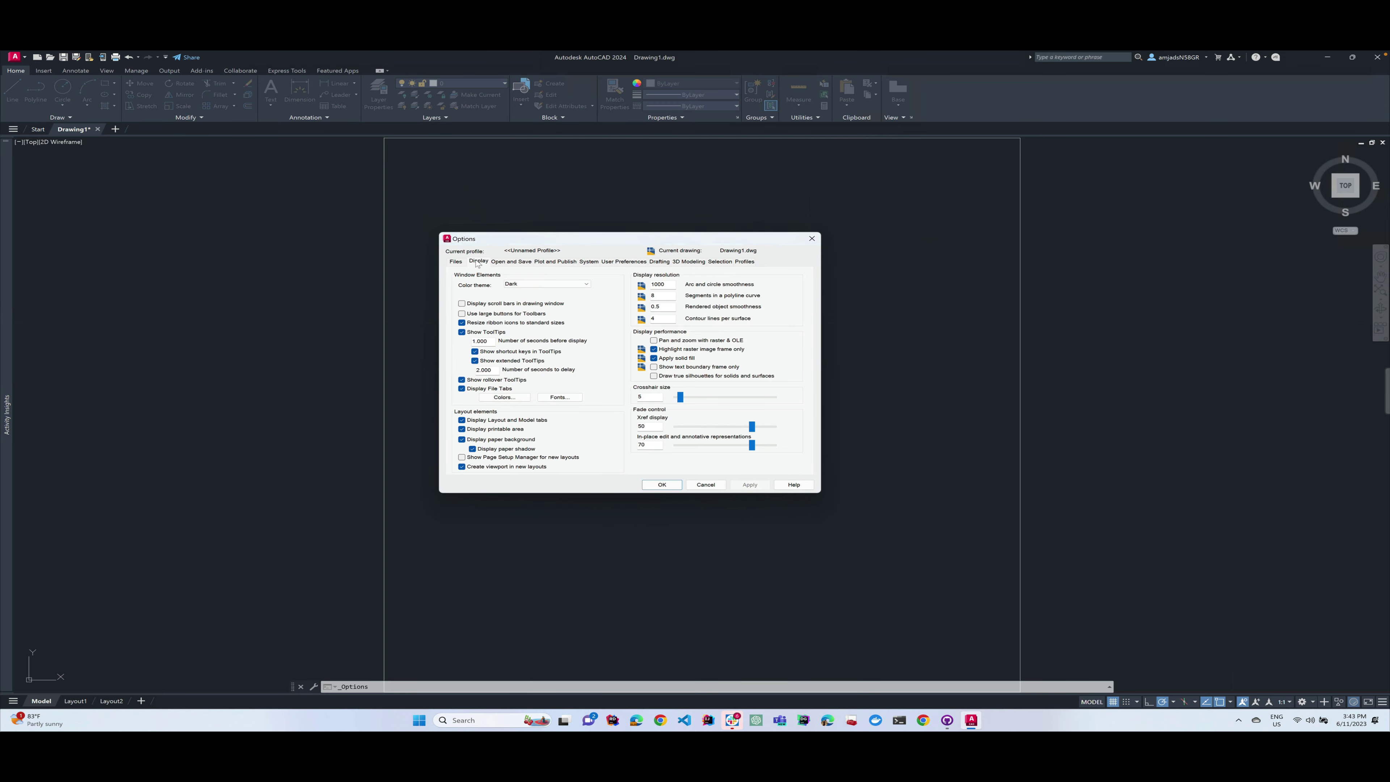
{"action": "left_click", "coordinate": [505, 263]}
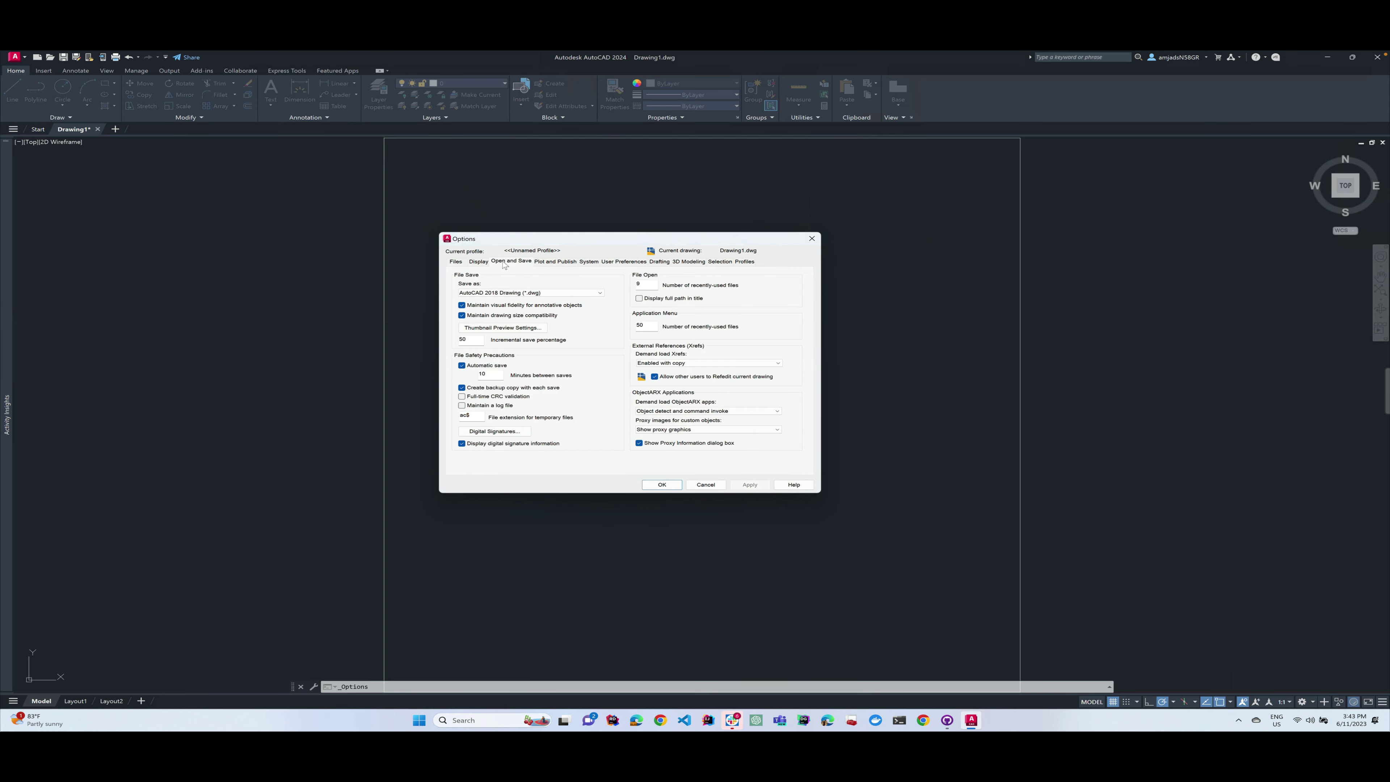
Examine the plot and publish, system, user preferences, drafting and selection options.
{"action": "left_click", "coordinate": [558, 263]}
{"action": "left_click", "coordinate": [609, 263]}
{"action": "left_click", "coordinate": [591, 262]}
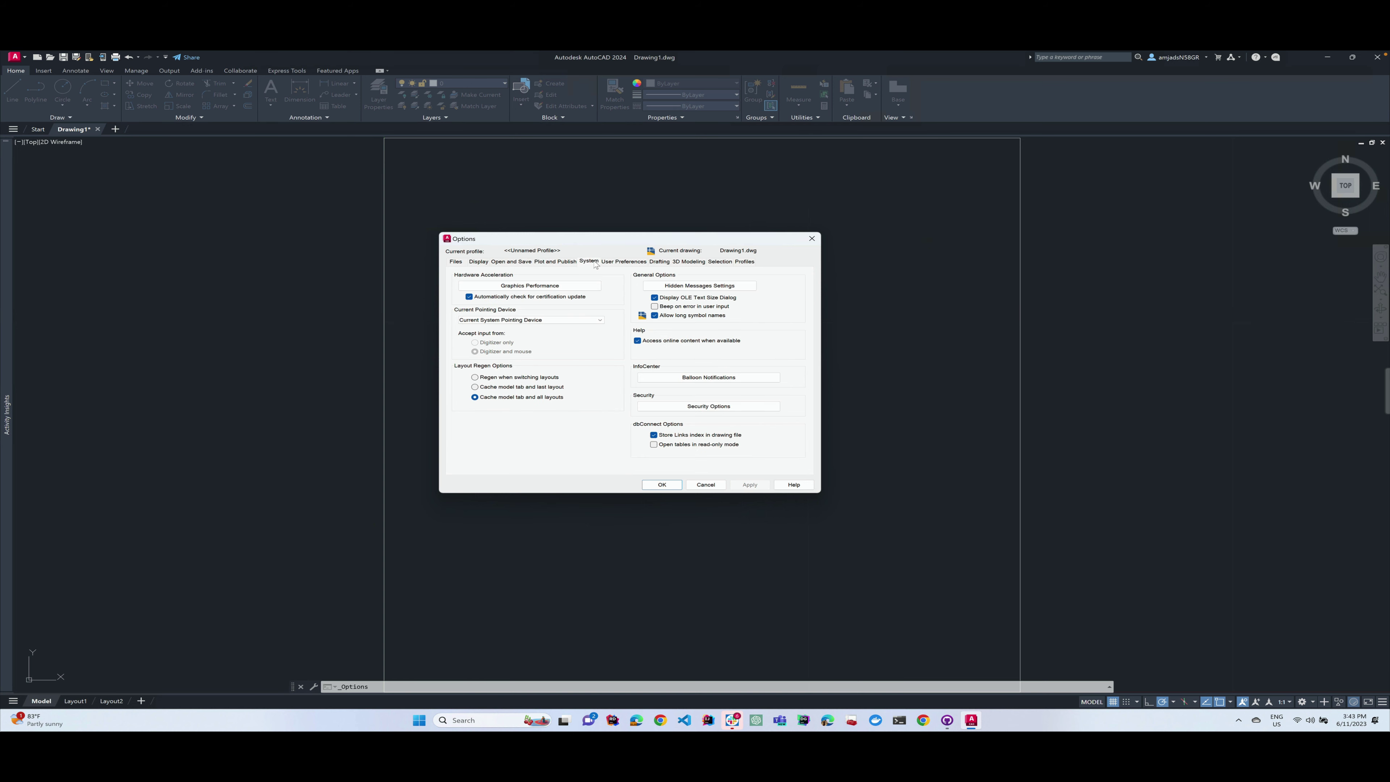
{"action": "left_click", "coordinate": [611, 263]}
{"action": "left_click", "coordinate": [589, 263]}
{"action": "left_click", "coordinate": [661, 262]}
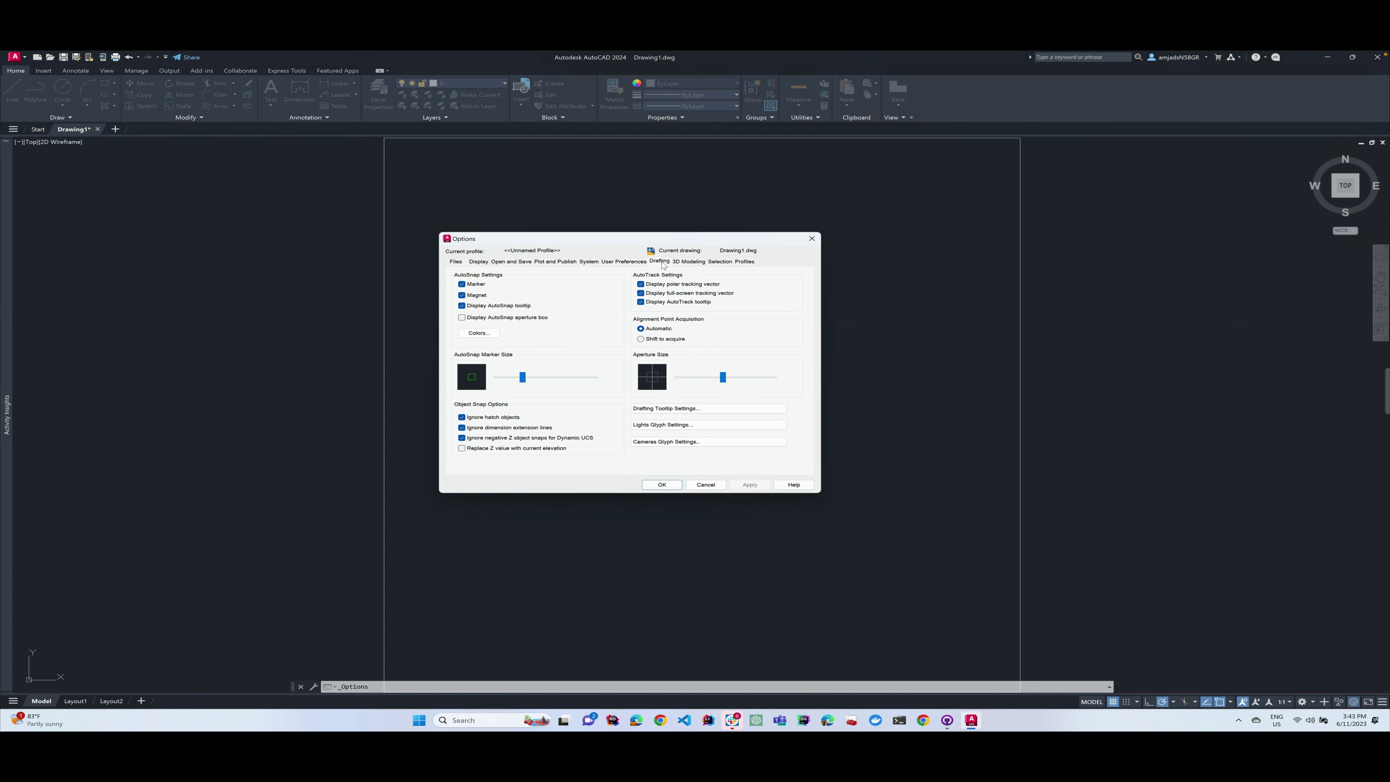
{"action": "left_click", "coordinate": [723, 262]}
{"action": "left_click_drag", "start_coordinate": [599, 239], "coordinate": [587, 205]}
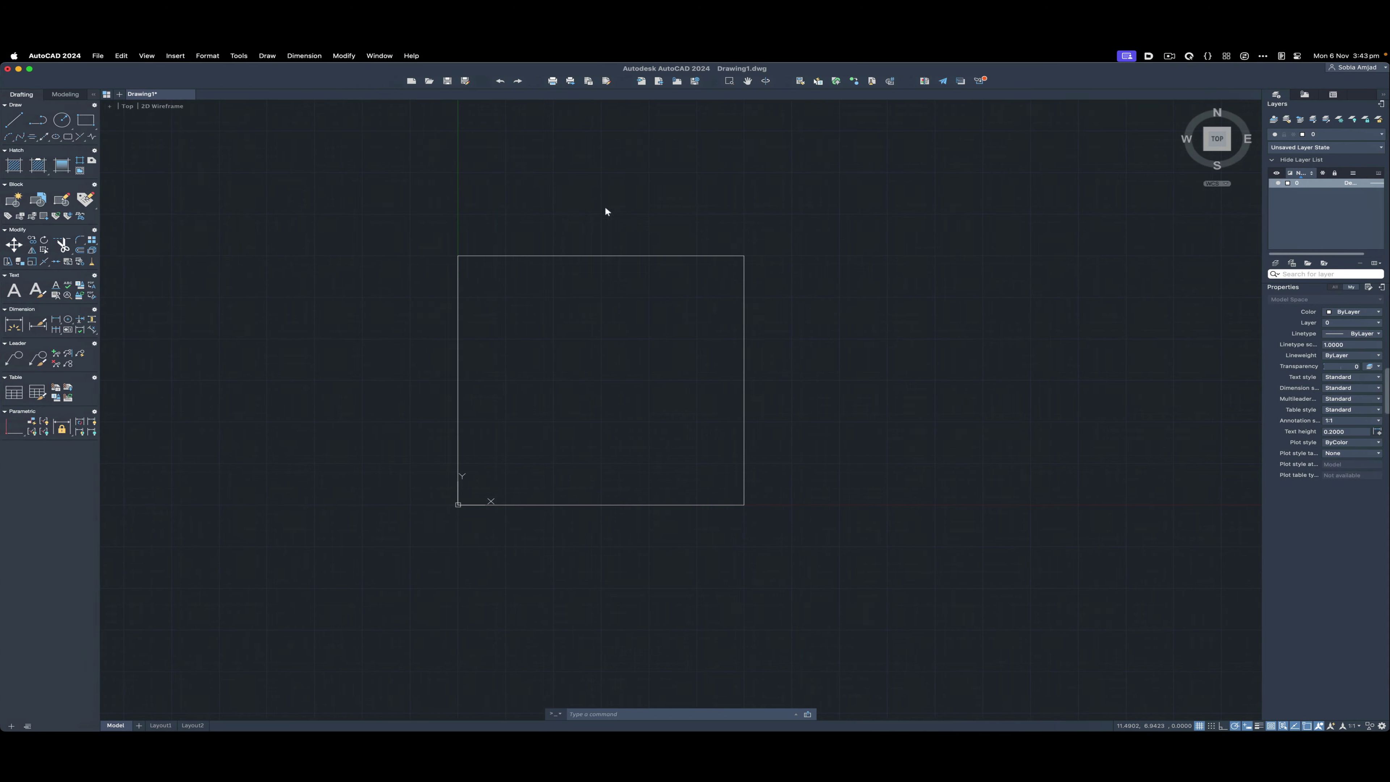
Switch to AutoCAD on the Mac and open its application preferences at the units and guides settings.
{"action": "left_click", "coordinate": [601, 254]}
{"action": "key", "text": "super+comma"}
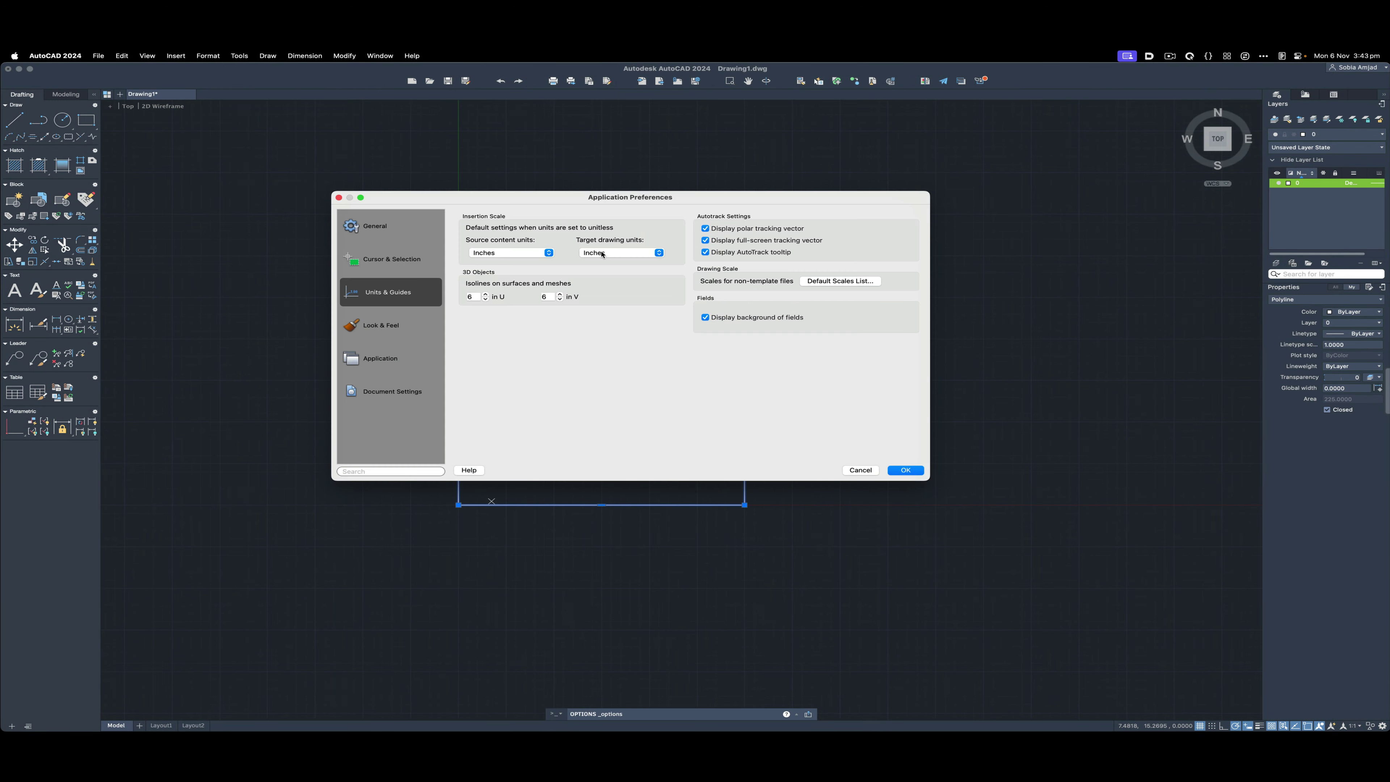
{"action": "left_click_drag", "start_coordinate": [621, 203], "coordinate": [621, 207]}
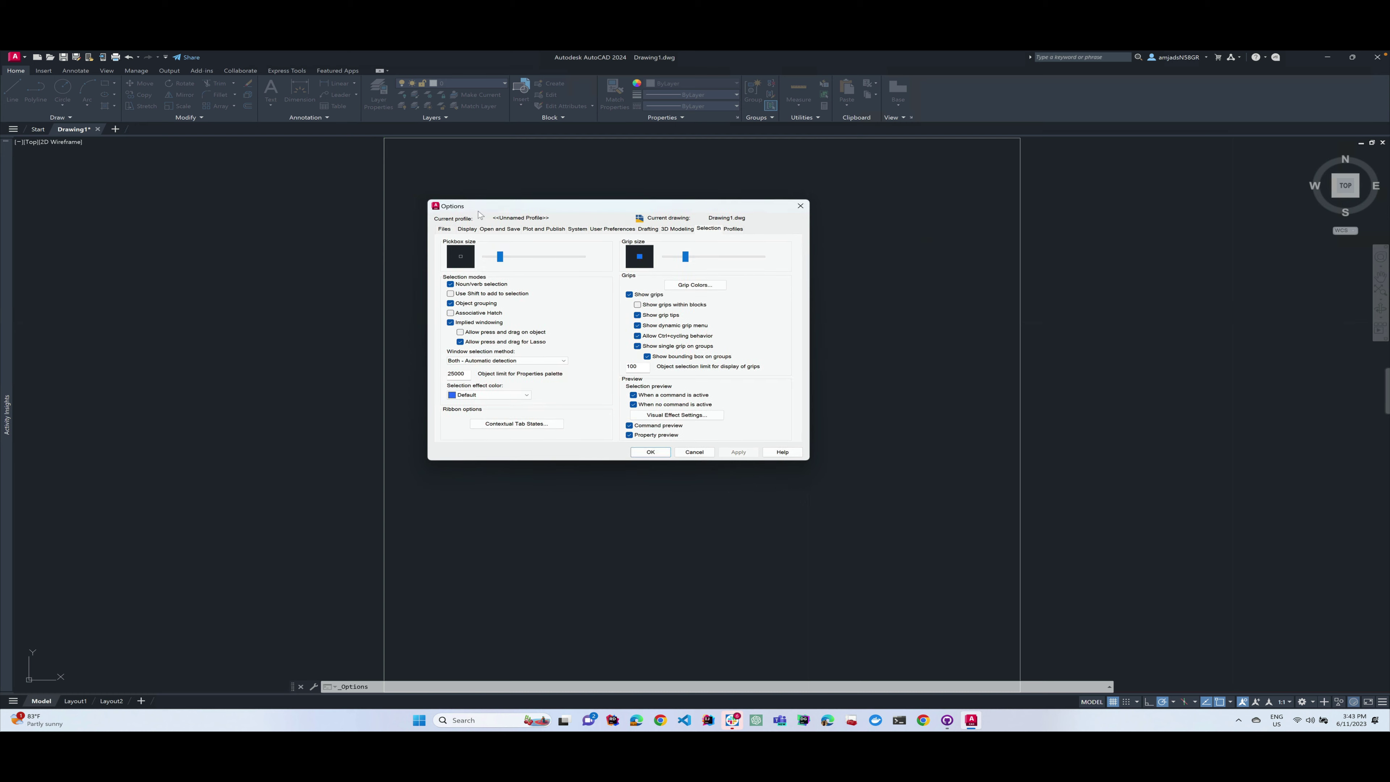
Return to the Windows options and review the display, open and save, plot and publish, system, and user preference settings.
{"action": "left_click_drag", "start_coordinate": [473, 205], "coordinate": [479, 214]}
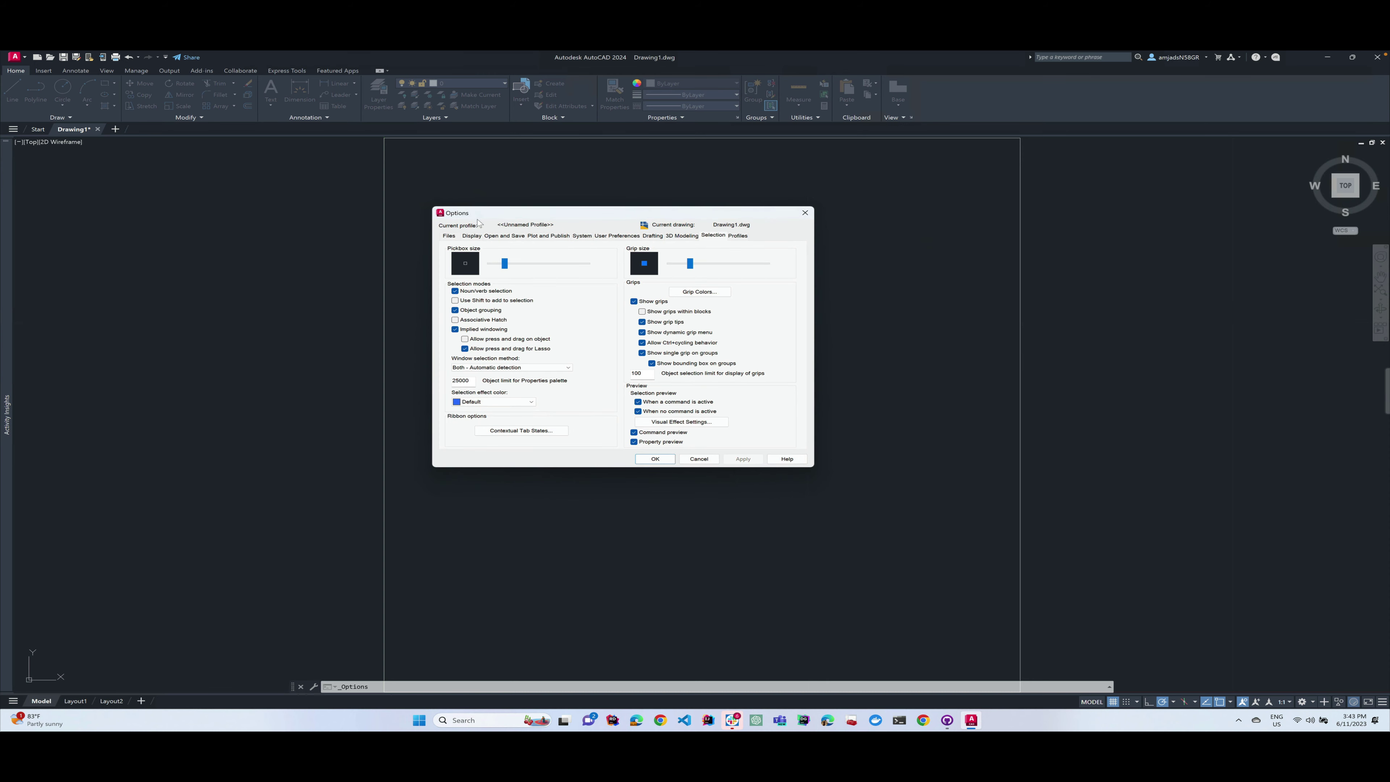
{"action": "left_click", "coordinate": [469, 236]}
{"action": "left_click", "coordinate": [502, 236]}
{"action": "left_click", "coordinate": [541, 236]}
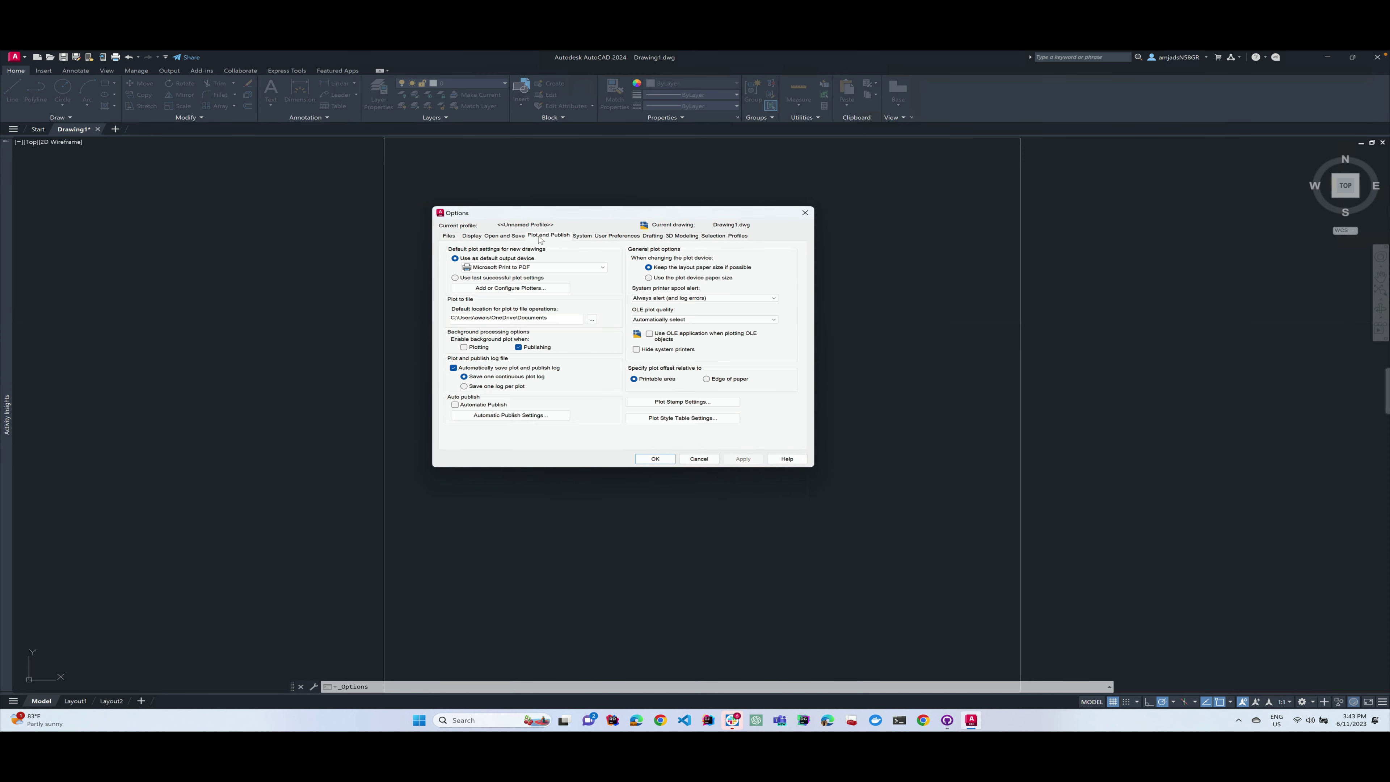
{"action": "left_click", "coordinate": [582, 237]}
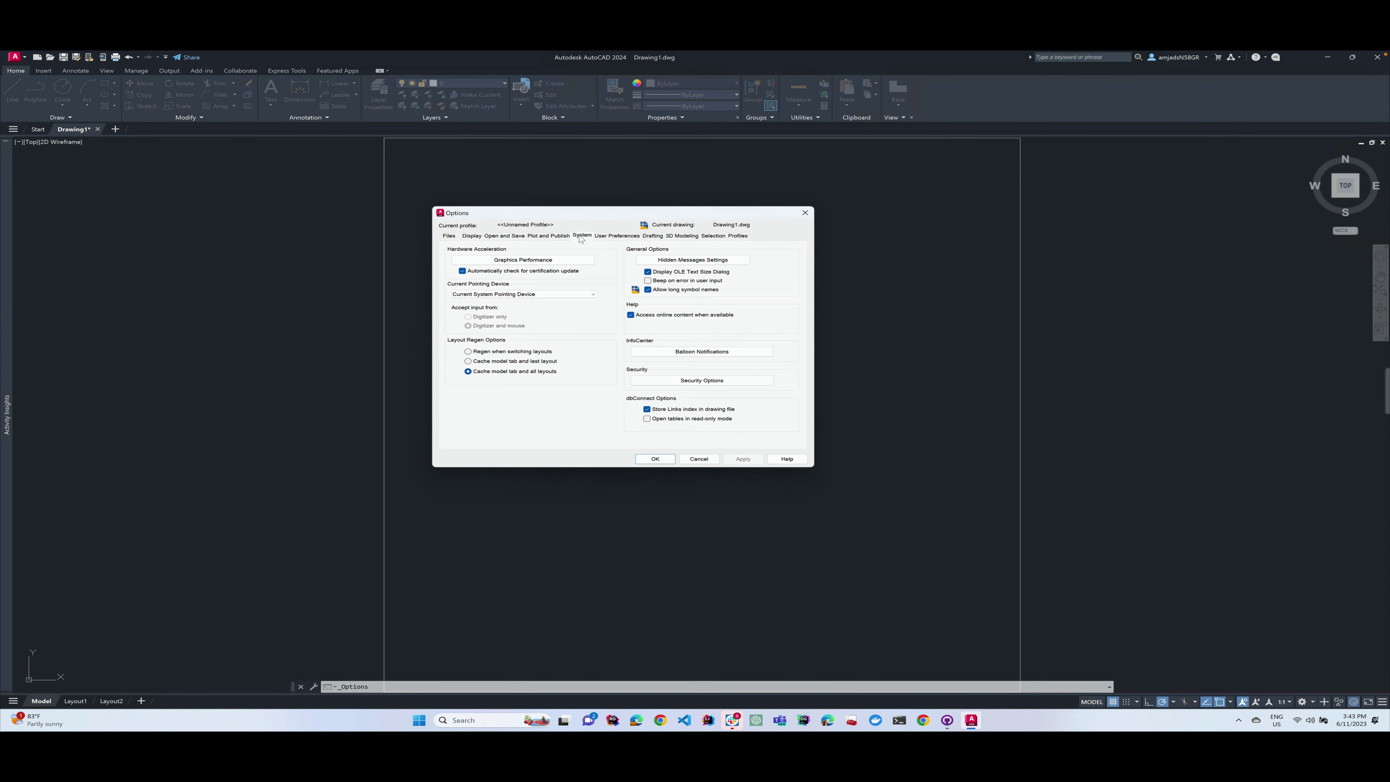
{"action": "left_click", "coordinate": [616, 237]}
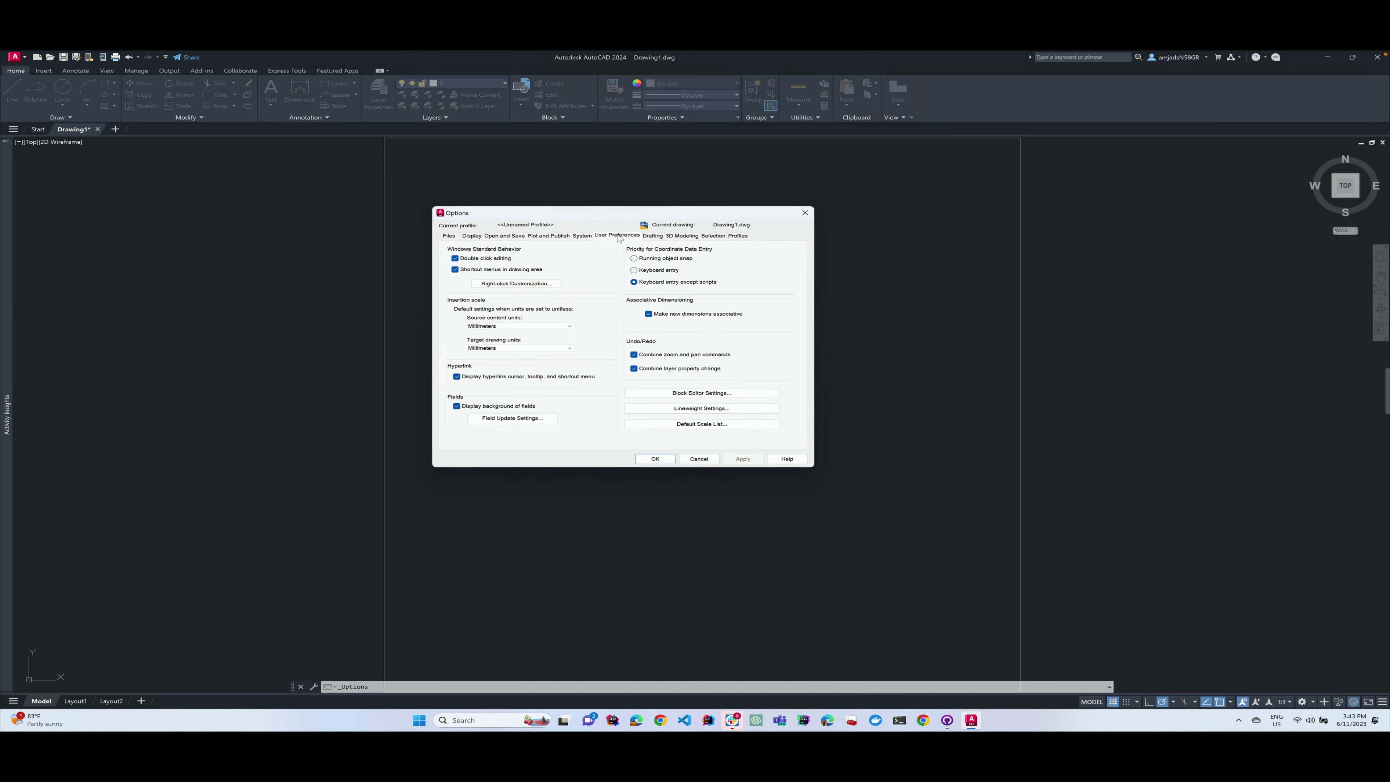
Review the save, plotting, system, file location and drafting options again, leaving the options without saving.
{"action": "left_click", "coordinate": [487, 236]}
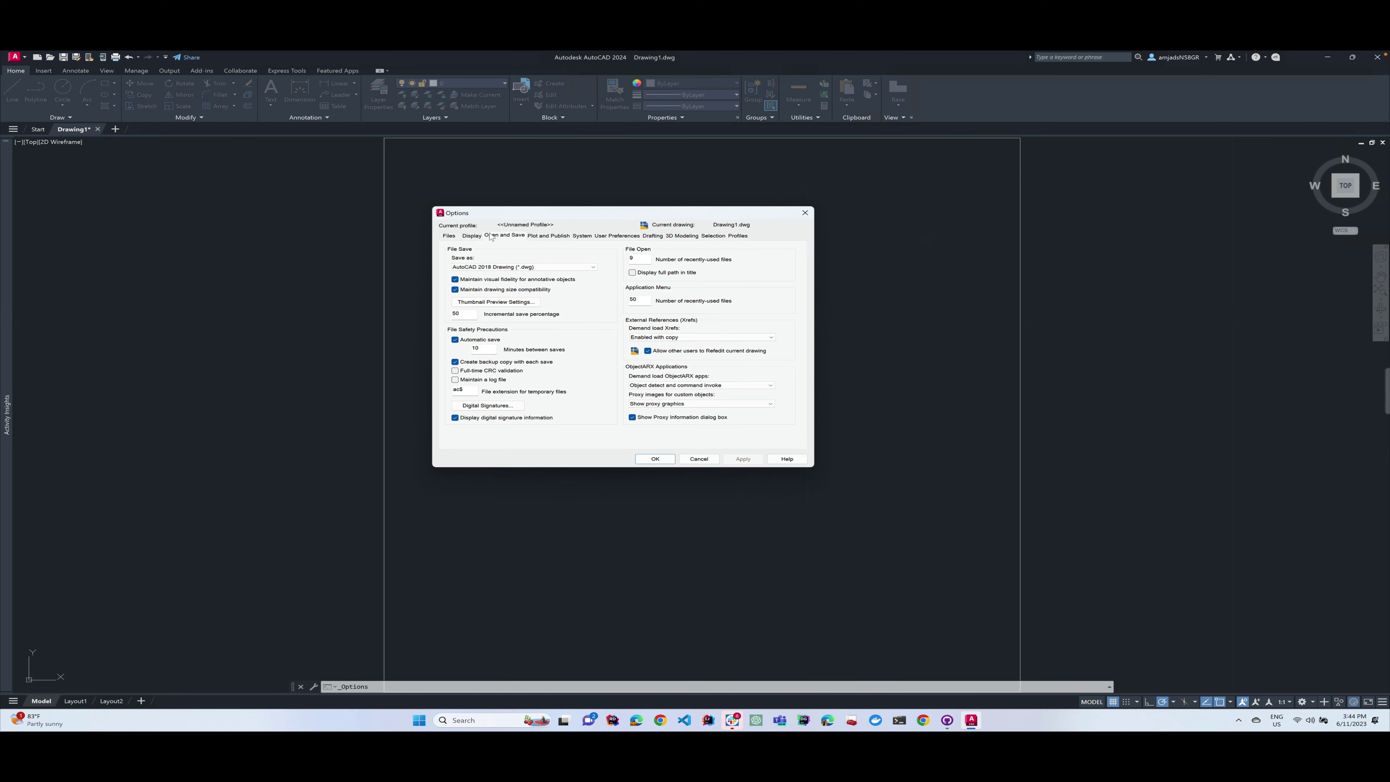
{"action": "left_click", "coordinate": [542, 237]}
{"action": "left_click", "coordinate": [584, 236]}
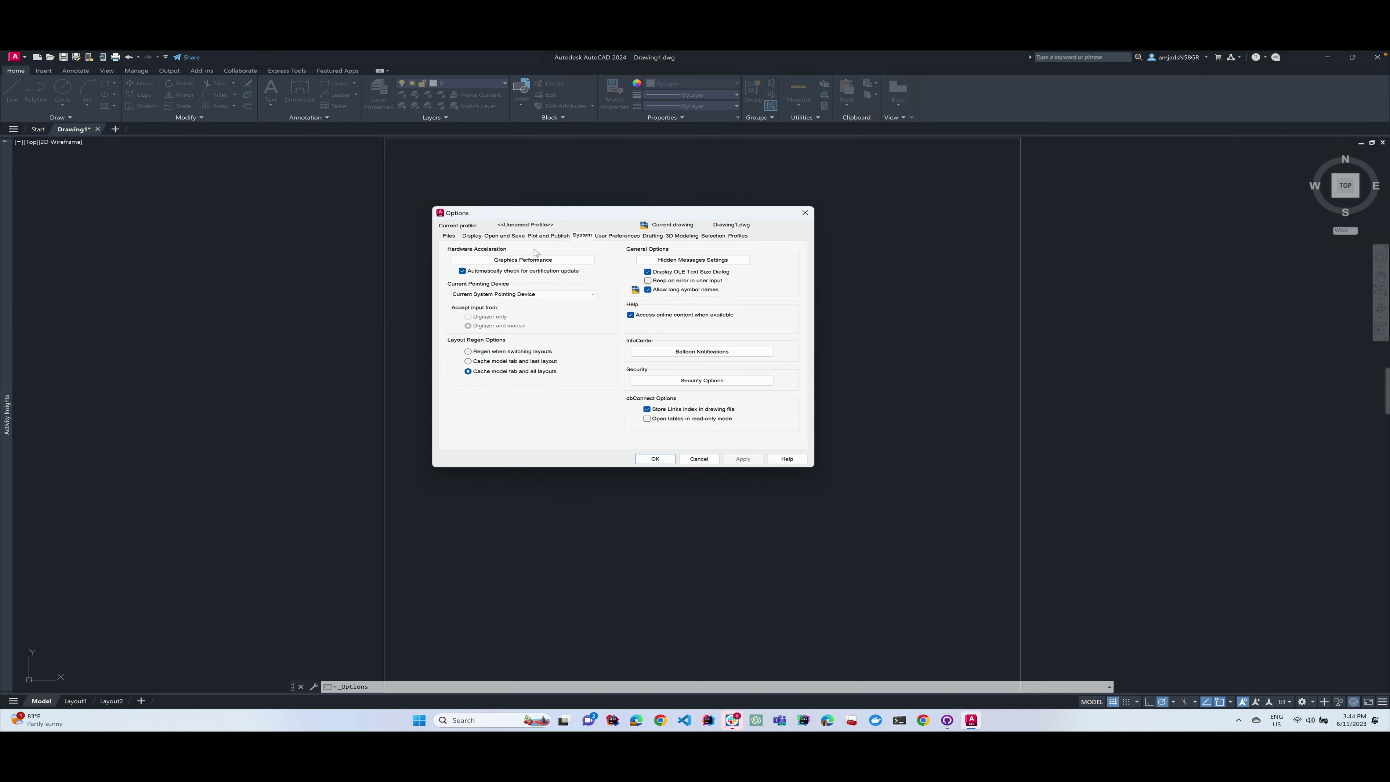
{"action": "left_click", "coordinate": [449, 236]}
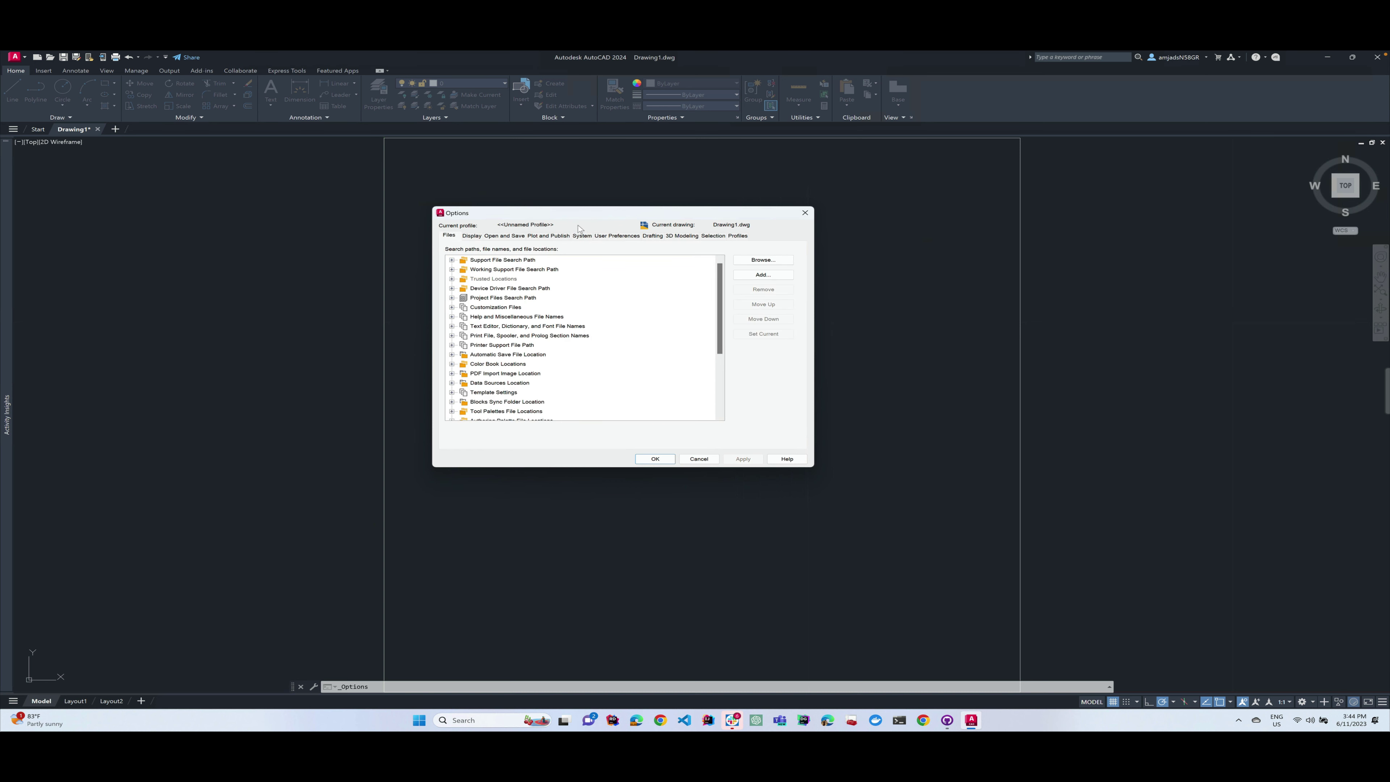
{"action": "left_click_drag", "start_coordinate": [592, 212], "coordinate": [607, 217]}
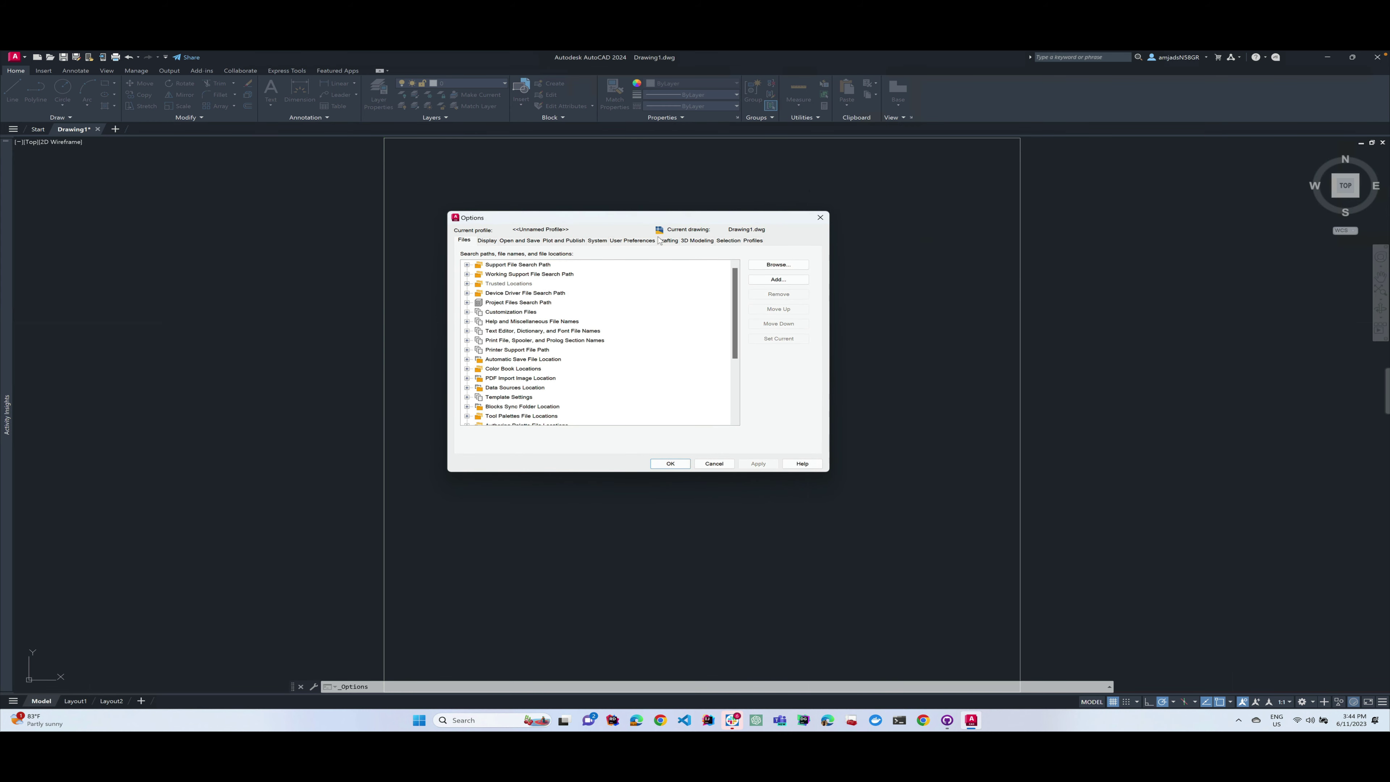
{"action": "left_click", "coordinate": [677, 242]}
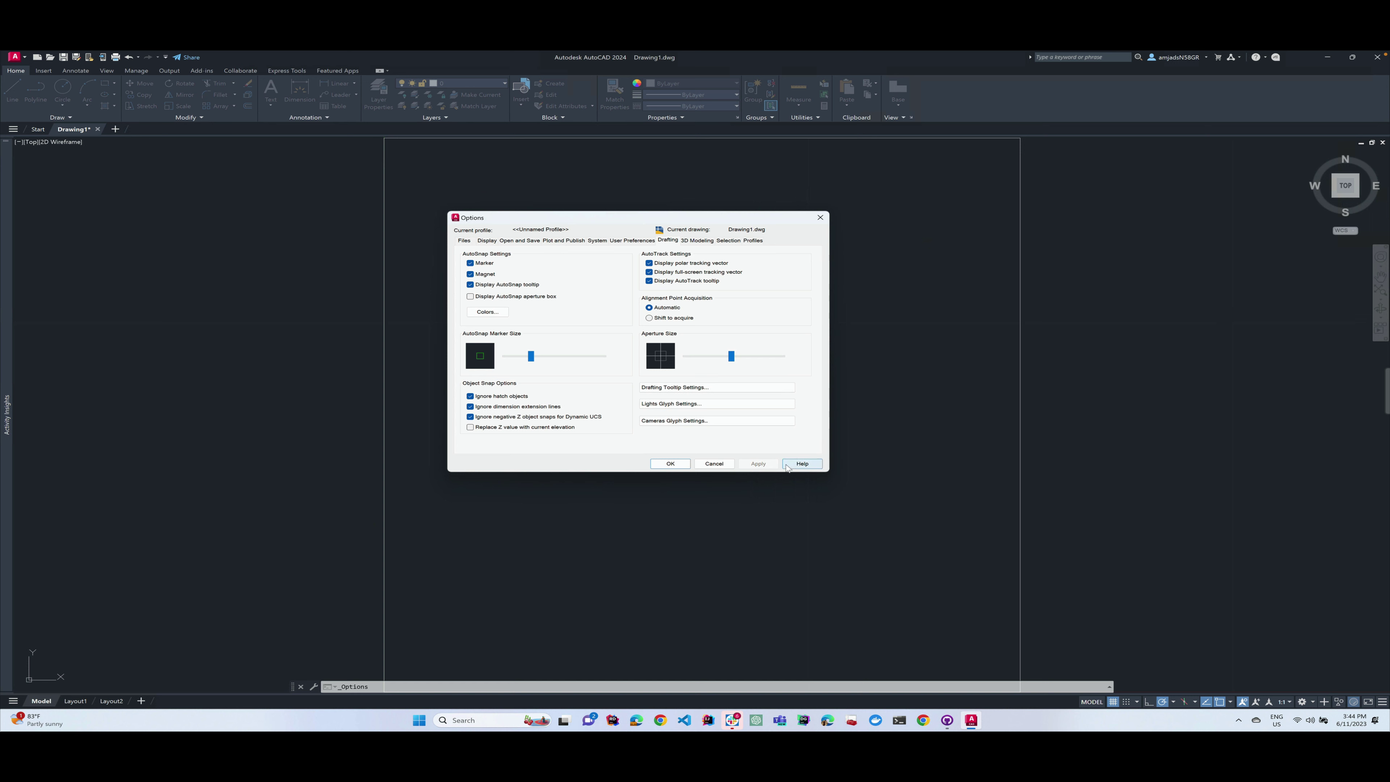
{"action": "left_click", "coordinate": [714, 464]}
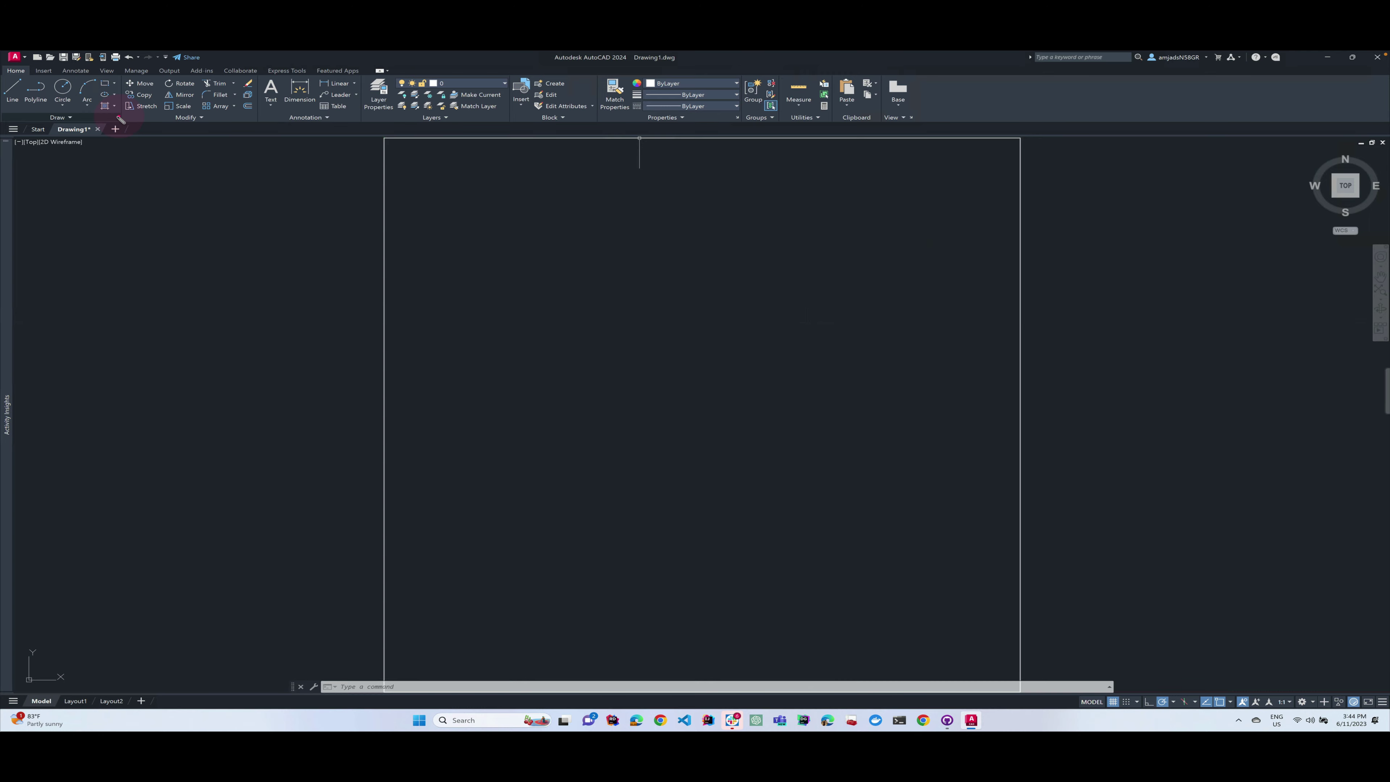
Examine the ribbon's annotation, view and management tool sets, returning to the Home tools.
{"action": "mouse_move", "coordinate": [4, 71]}
{"action": "left_mouse_down"}
{"action": "mouse_move", "coordinate": [453, 118]}
{"action": "mouse_move", "coordinate": [946, 132]}
{"action": "left_mouse_up"}
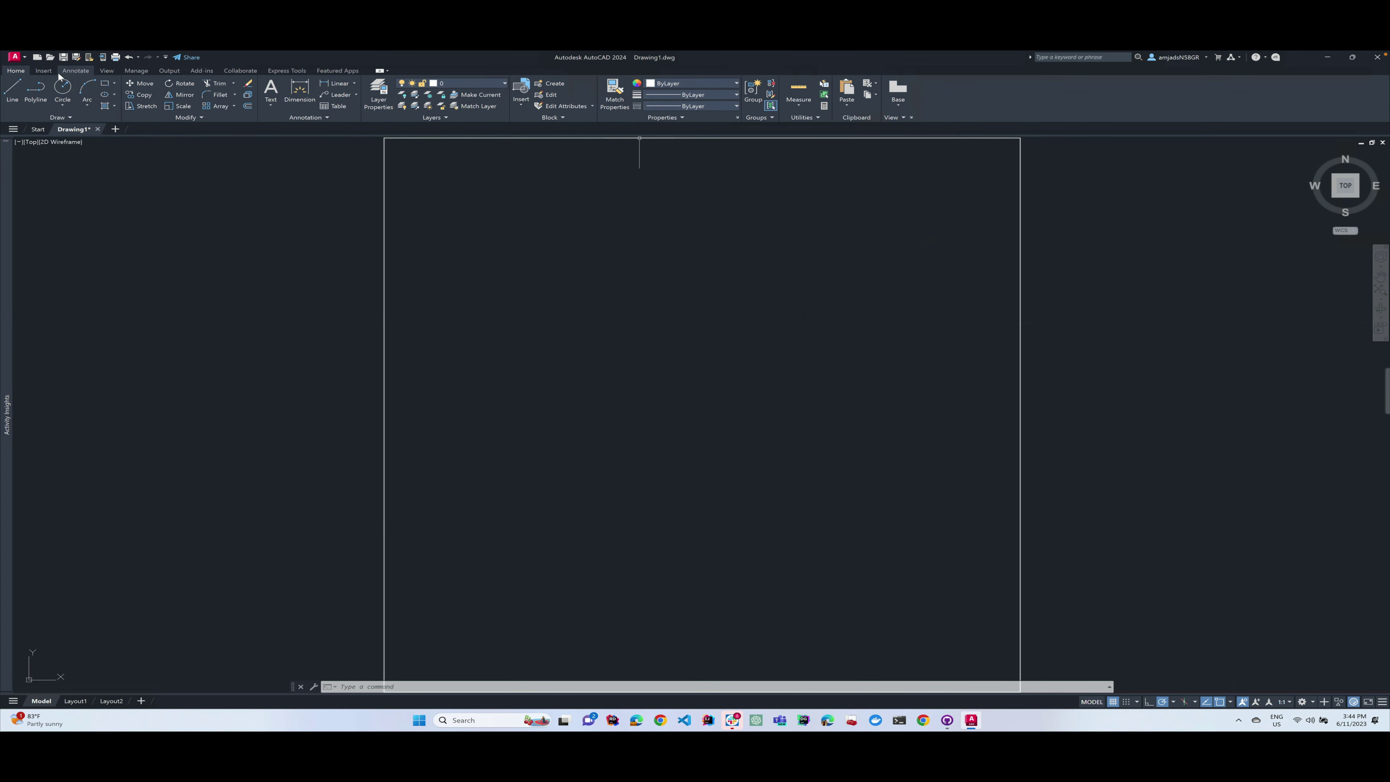
{"action": "left_click", "coordinate": [75, 70]}
{"action": "left_click", "coordinate": [106, 70]}
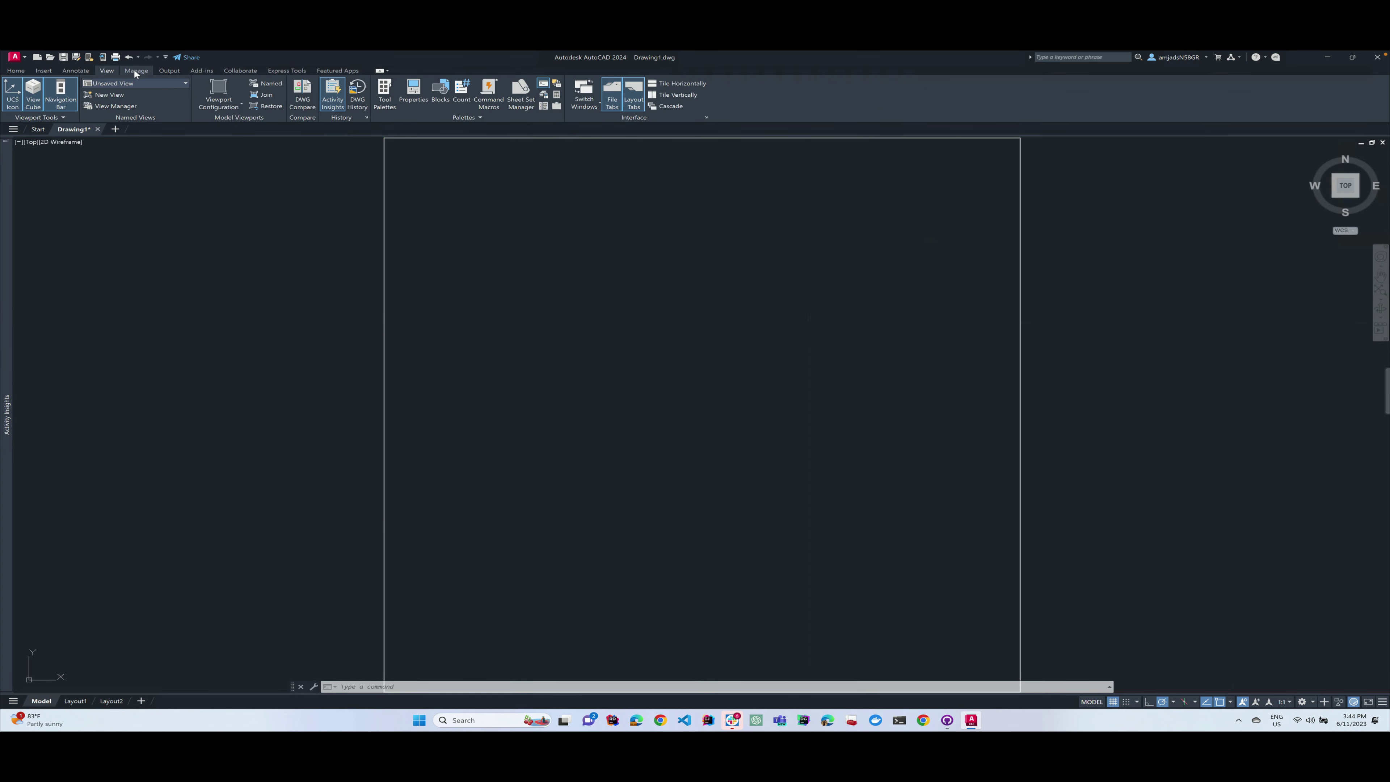
{"action": "left_click", "coordinate": [135, 70]}
{"action": "left_click", "coordinate": [15, 70]}
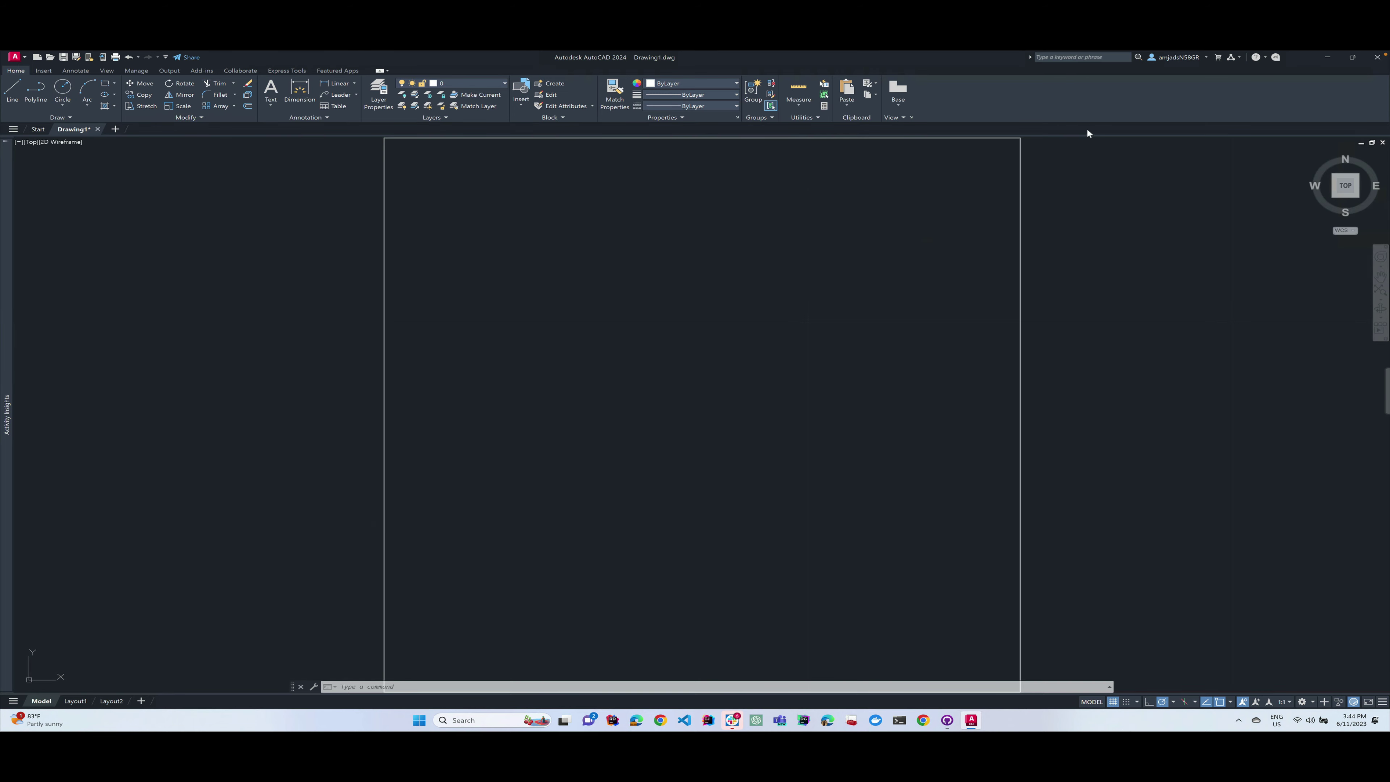
Switch the workspace to 3D Basics and examine the available solid primitives.
{"action": "left_click", "coordinate": [1301, 702]}
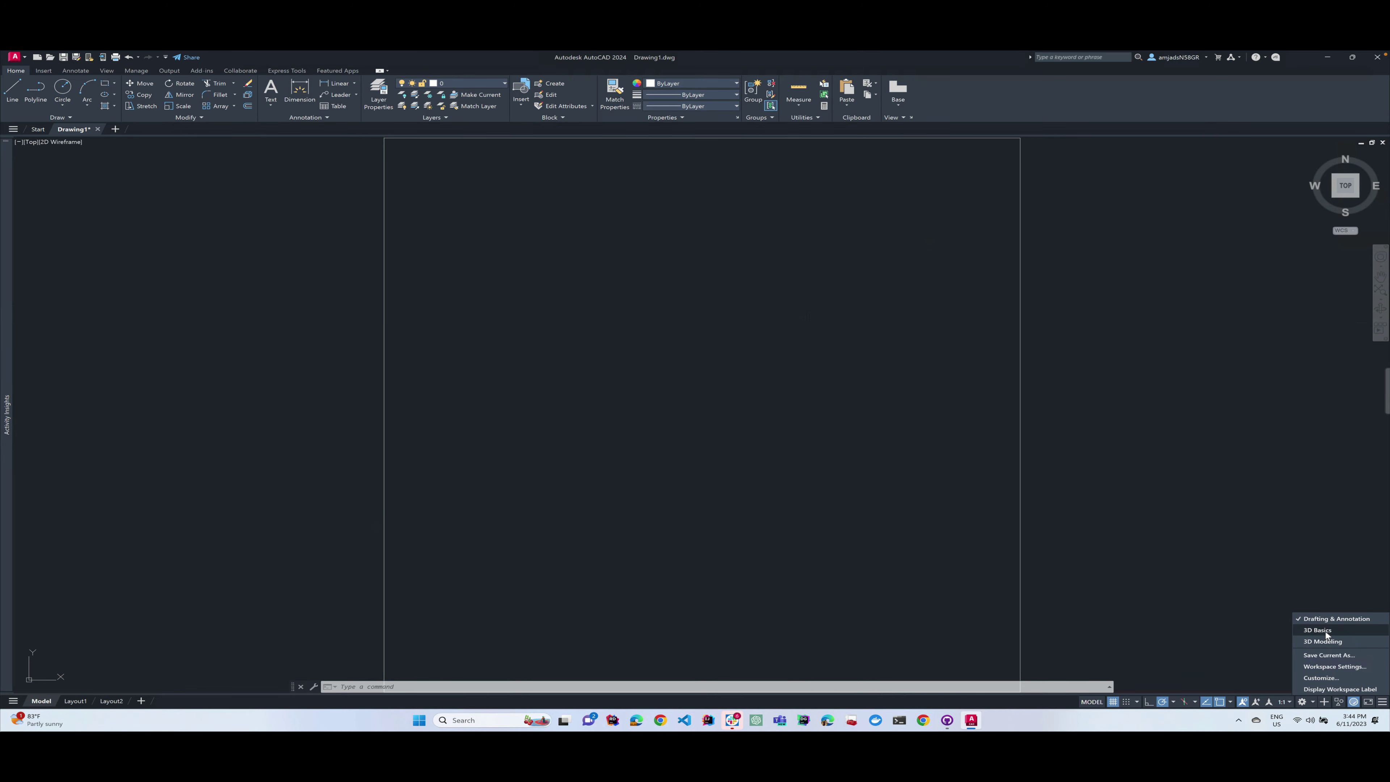
{"action": "left_click", "coordinate": [1324, 630]}
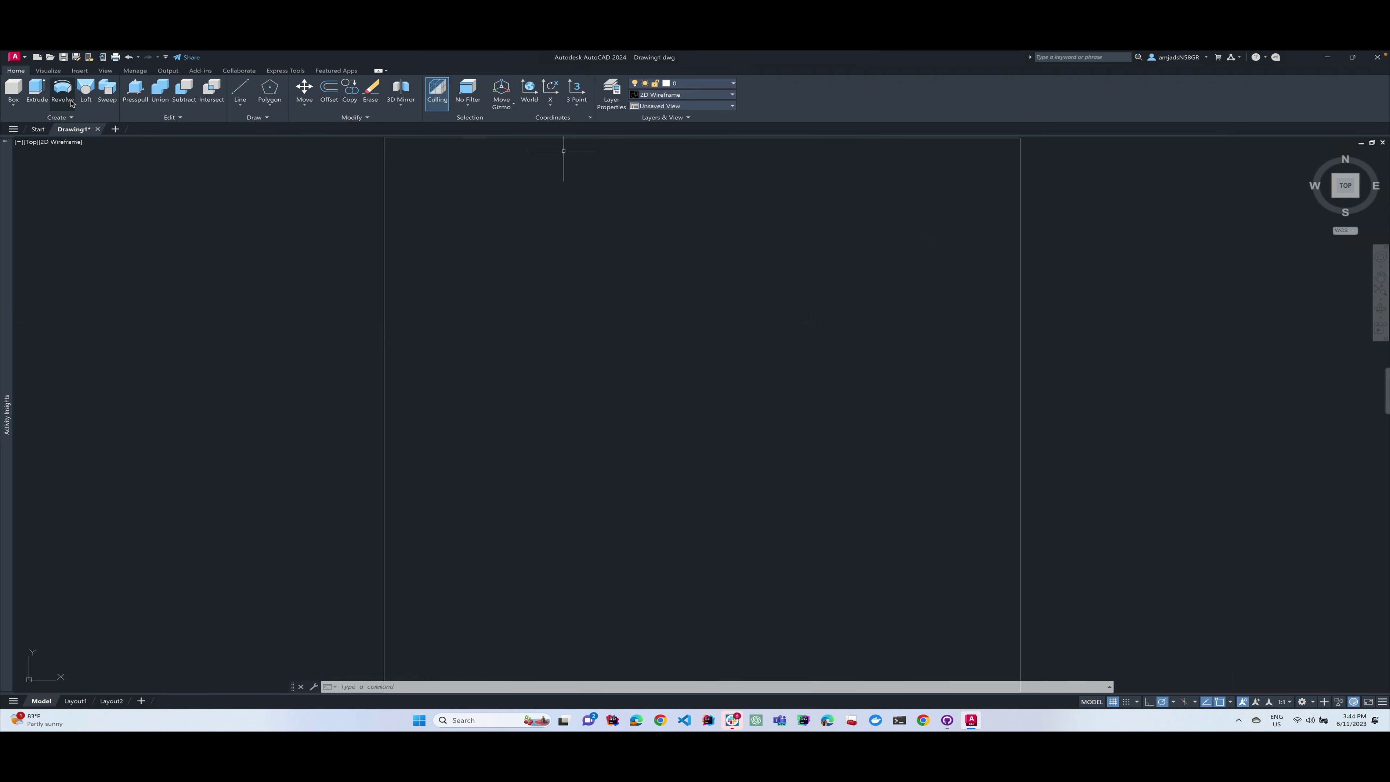
{"action": "left_click", "coordinate": [14, 108]}
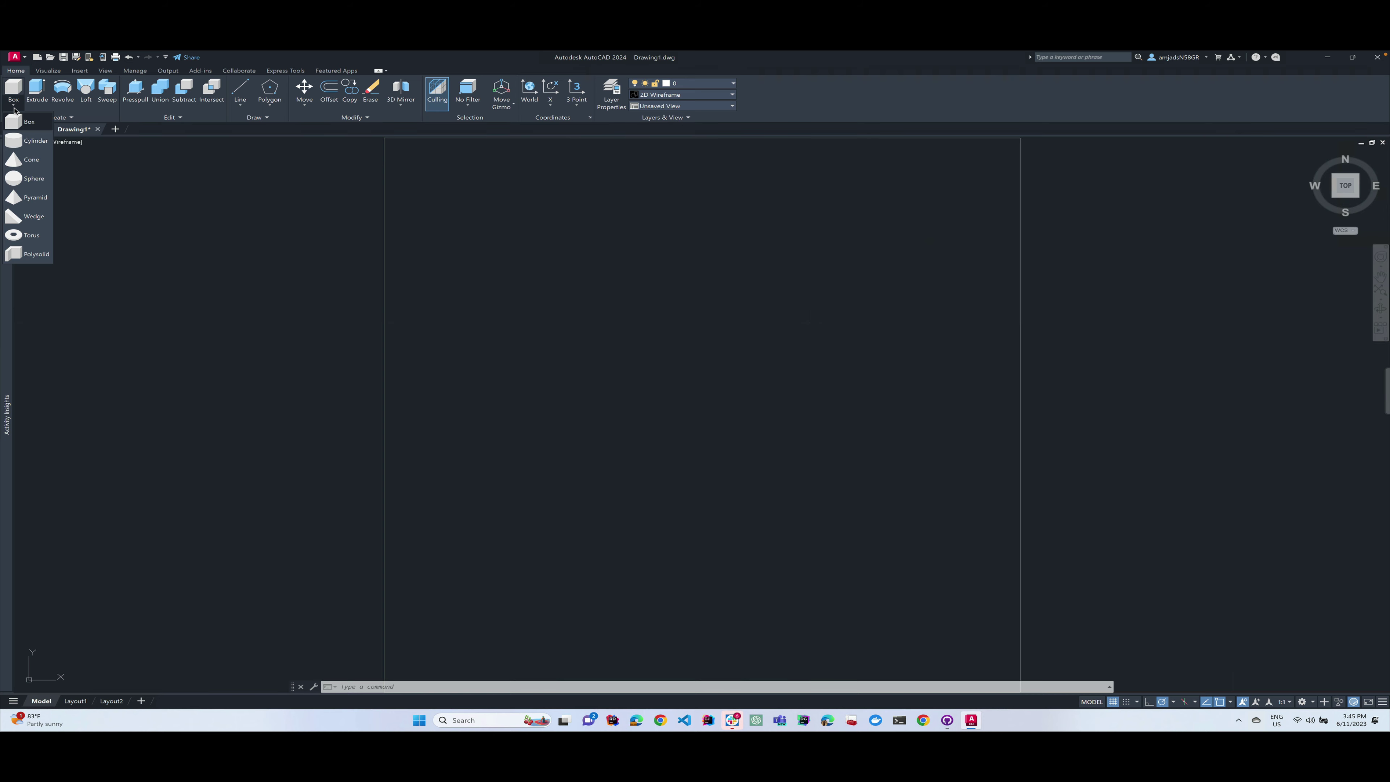
{"action": "left_click", "coordinate": [42, 106]}
{"action": "left_click", "coordinate": [61, 105]}
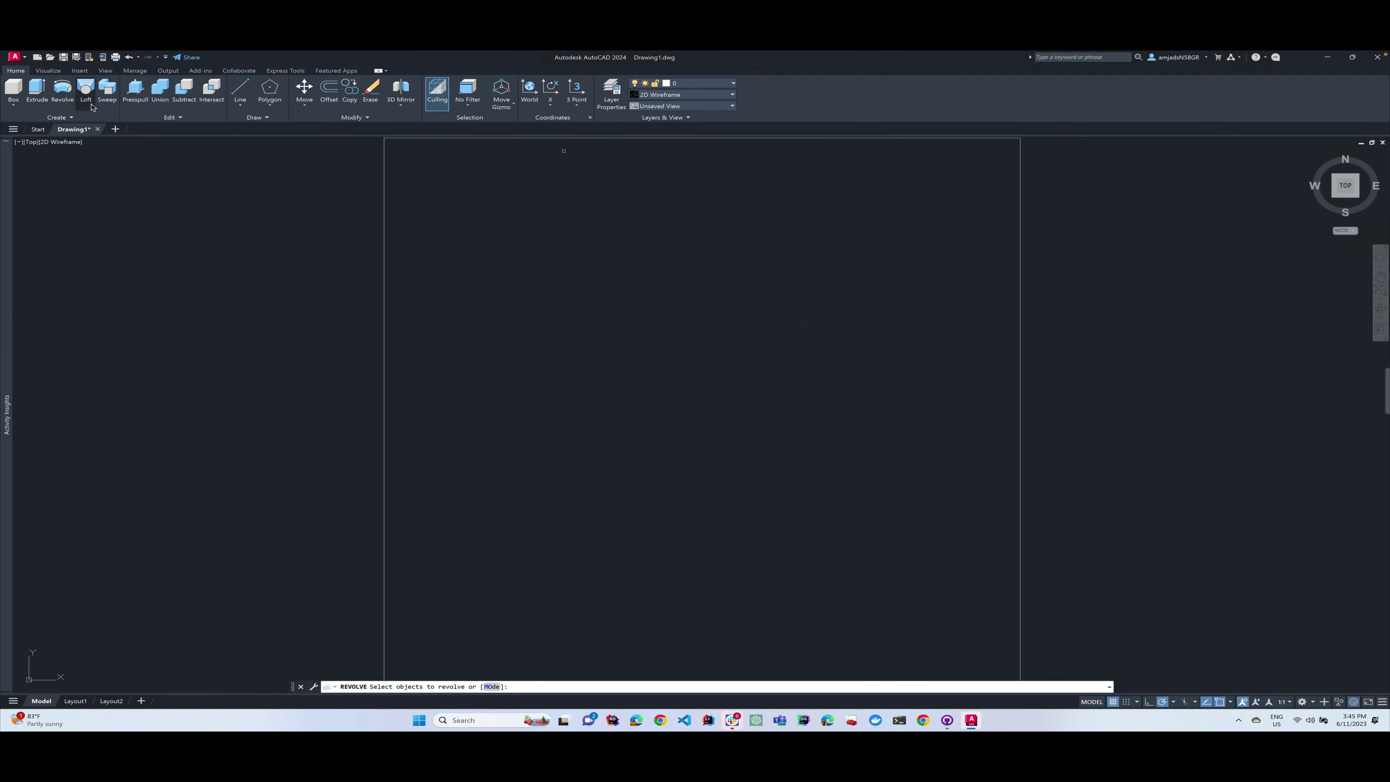
{"action": "left_click", "coordinate": [135, 92]}
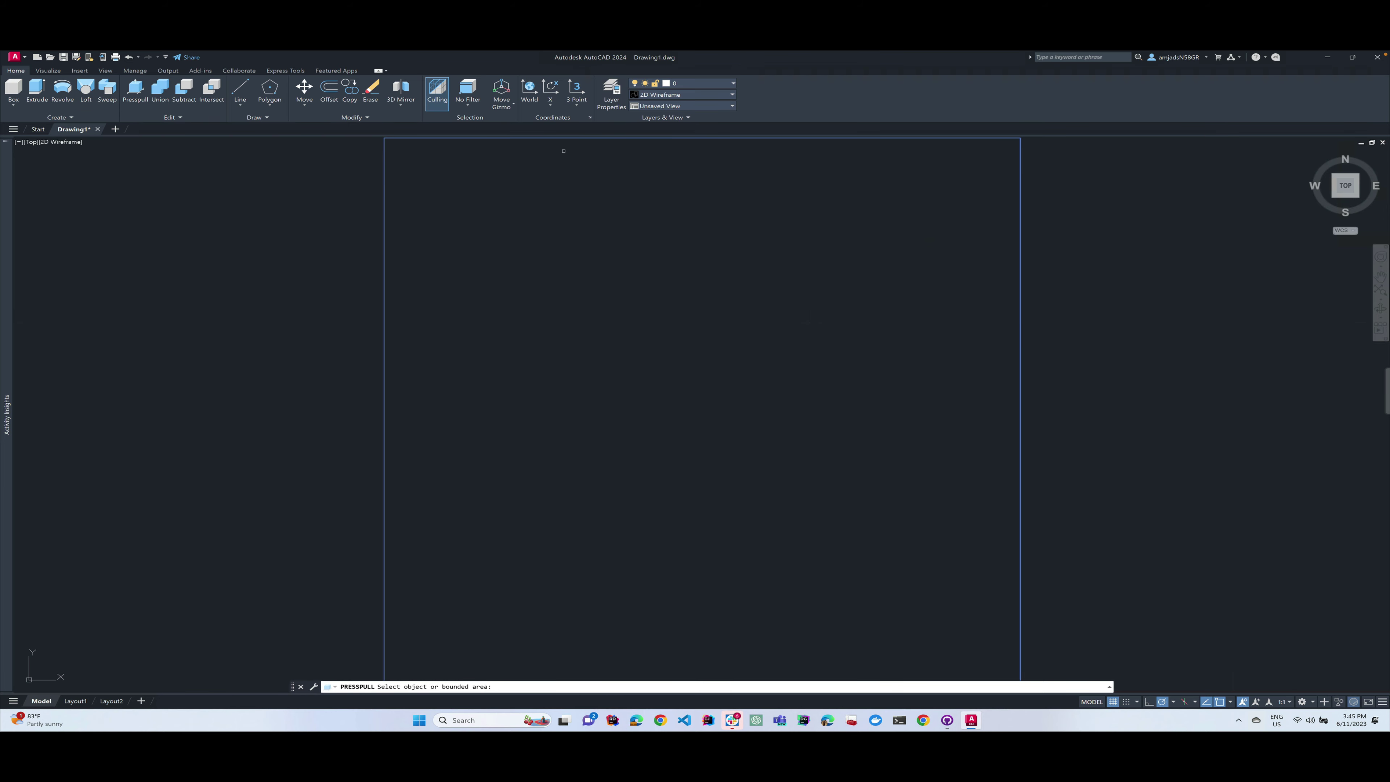
{"action": "left_click", "coordinate": [1310, 702]}
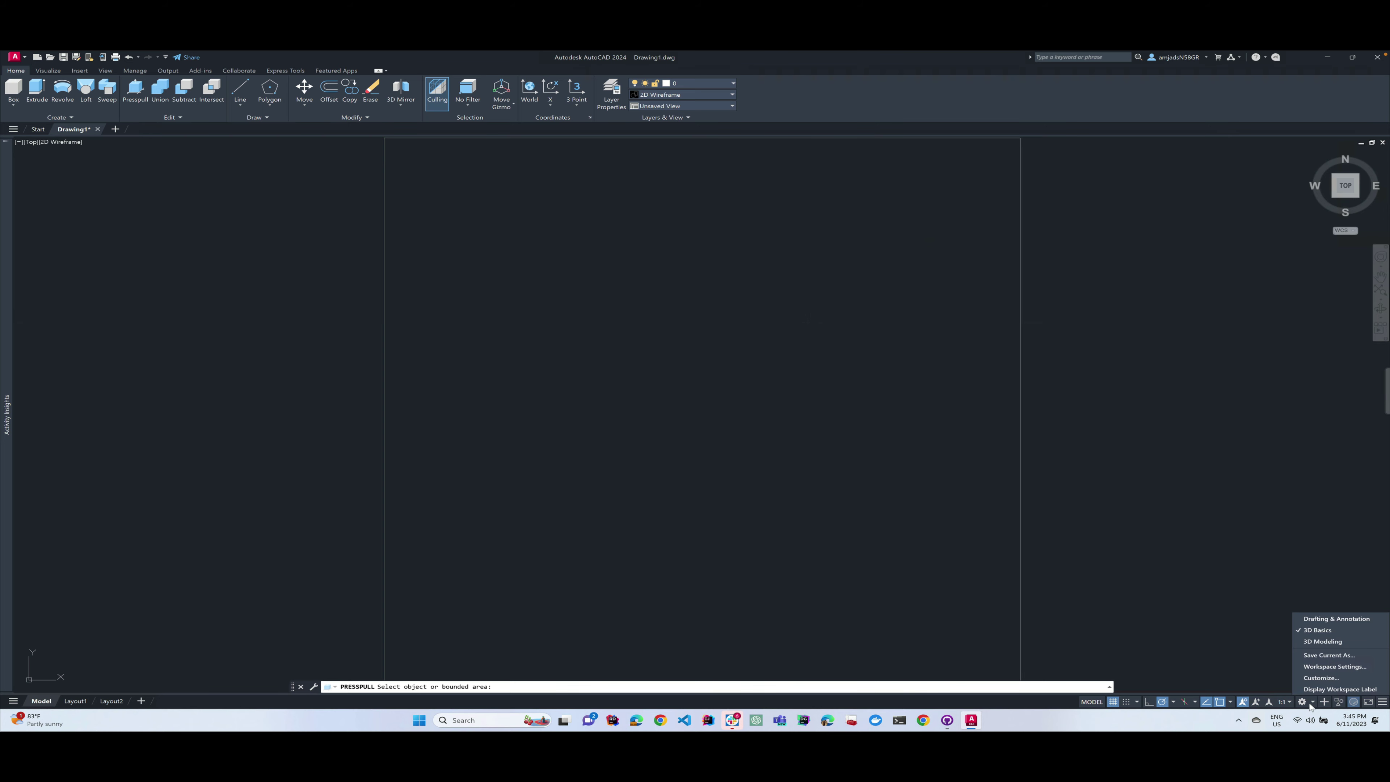
{"action": "key", "text": "Escape"}
{"action": "key", "text": "Escape"}
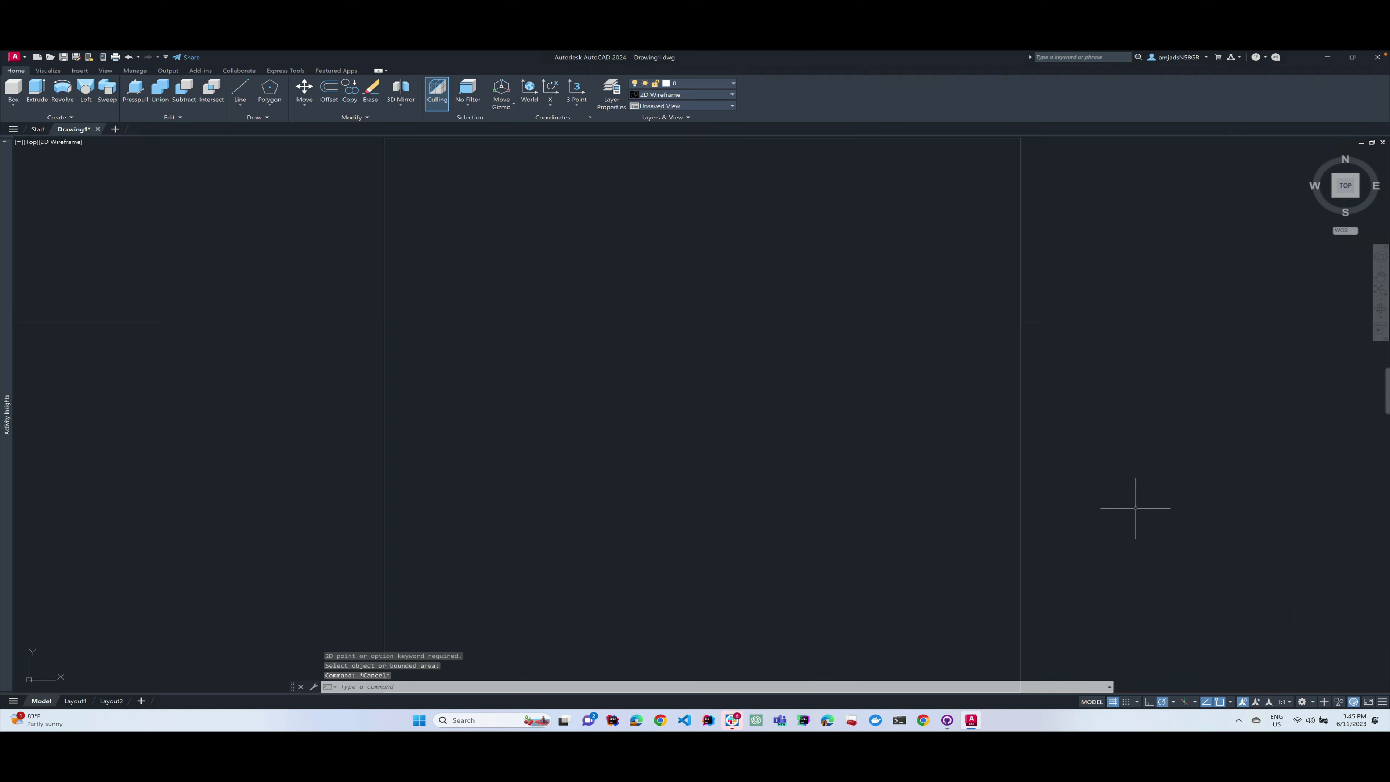
{"action": "key", "text": "Escape"}
{"action": "key", "text": "Escape"}
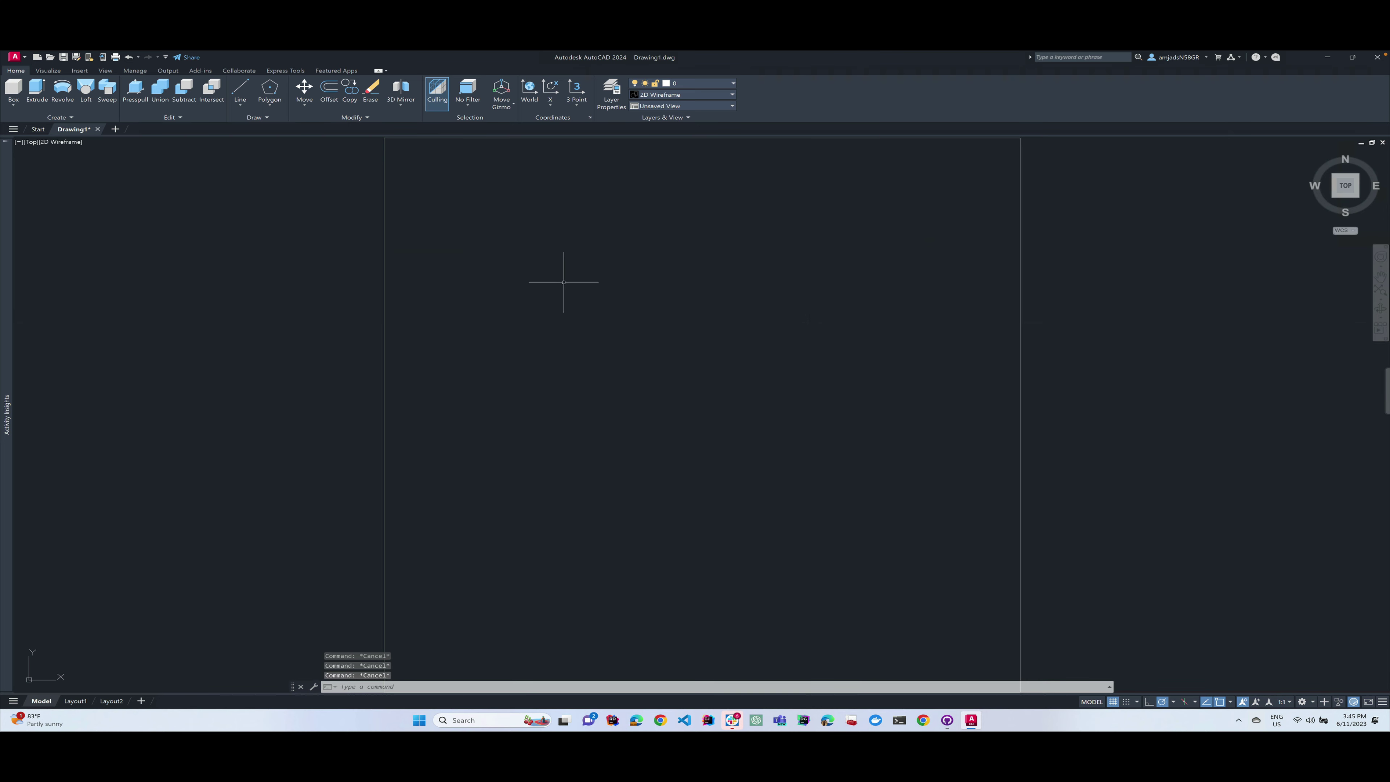
Switch the workspace to 3D Modeling and examine its modeling, mesh and solid editing tools.
{"action": "left_click", "coordinate": [1304, 703]}
{"action": "left_click", "coordinate": [1326, 644]}
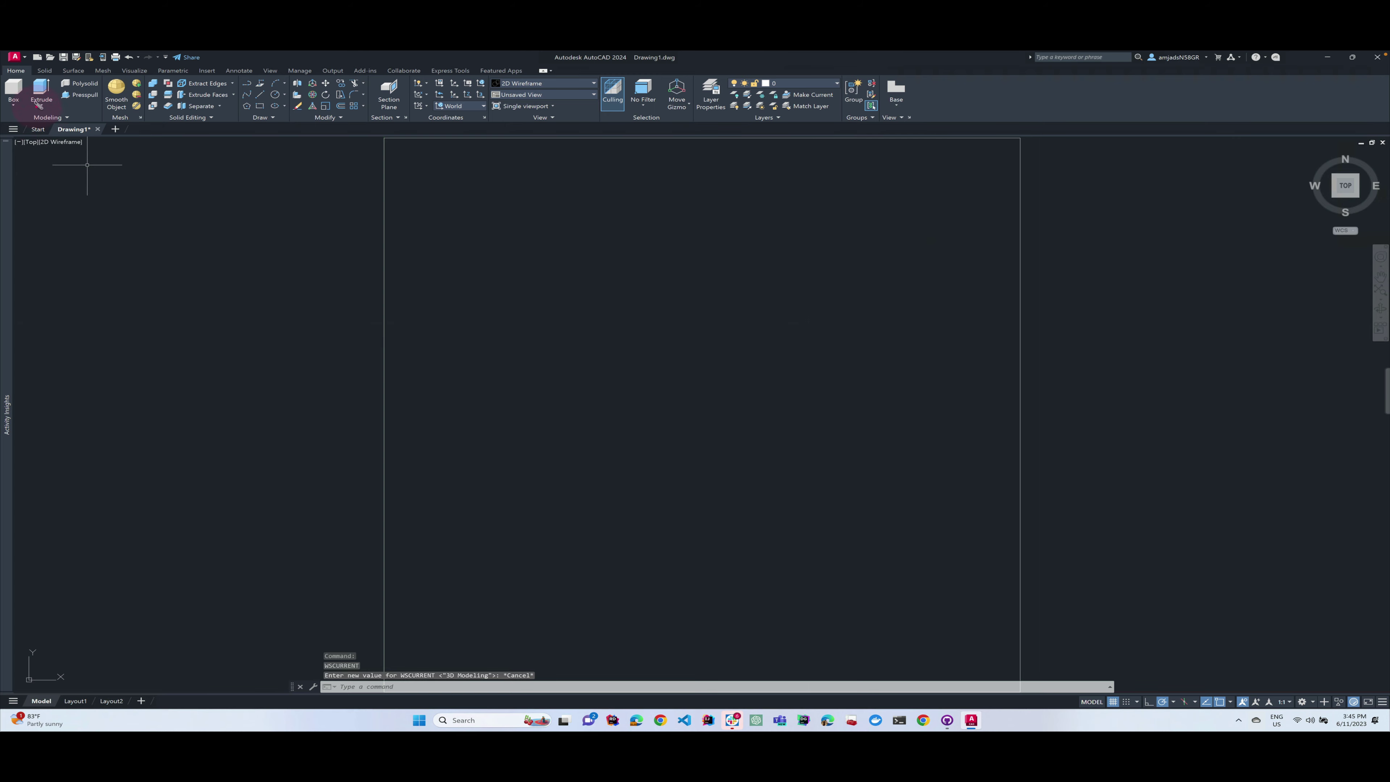
{"action": "mouse_move", "coordinate": [8, 71]}
{"action": "left_mouse_down"}
{"action": "mouse_move", "coordinate": [1011, 142]}
{"action": "mouse_move", "coordinate": [936, 126]}
{"action": "mouse_move", "coordinate": [951, 129]}
{"action": "left_mouse_up"}
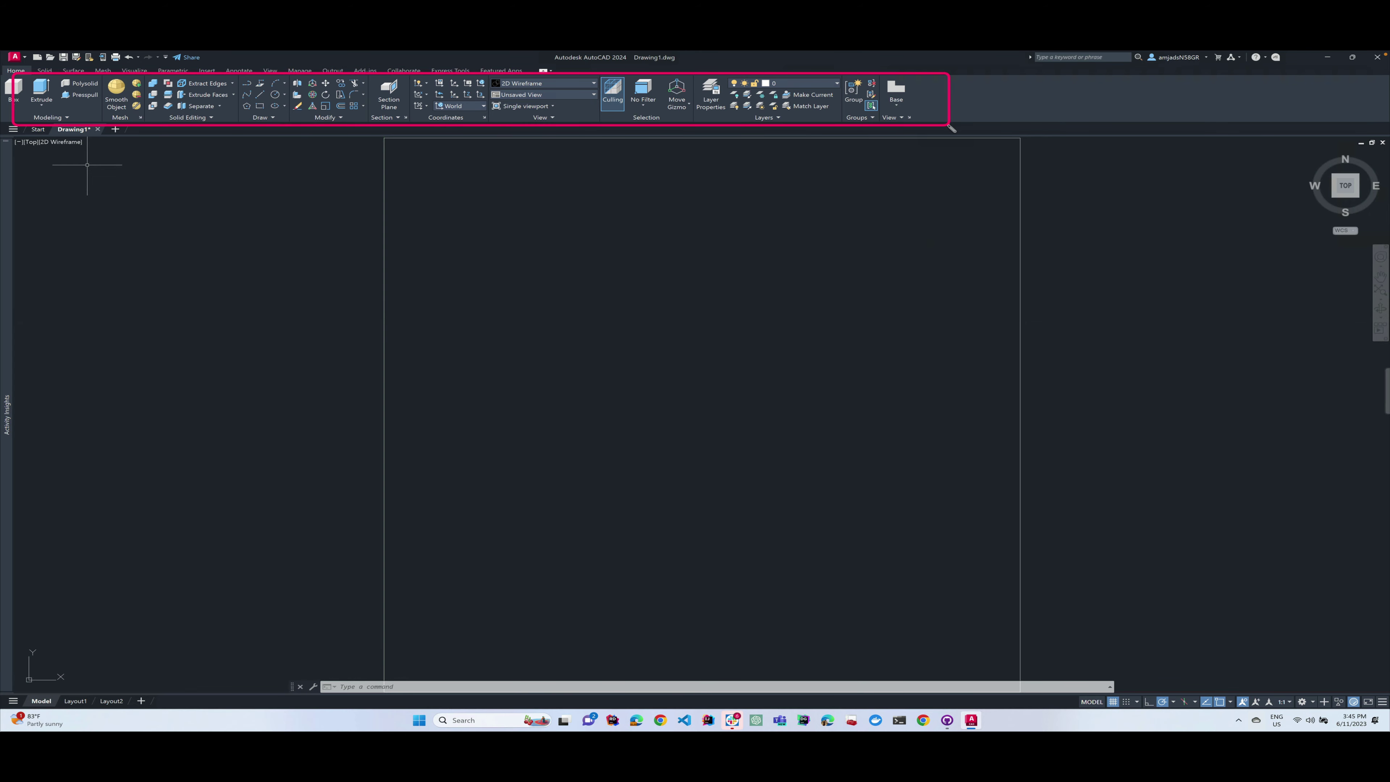
{"action": "key", "text": "Escape"}
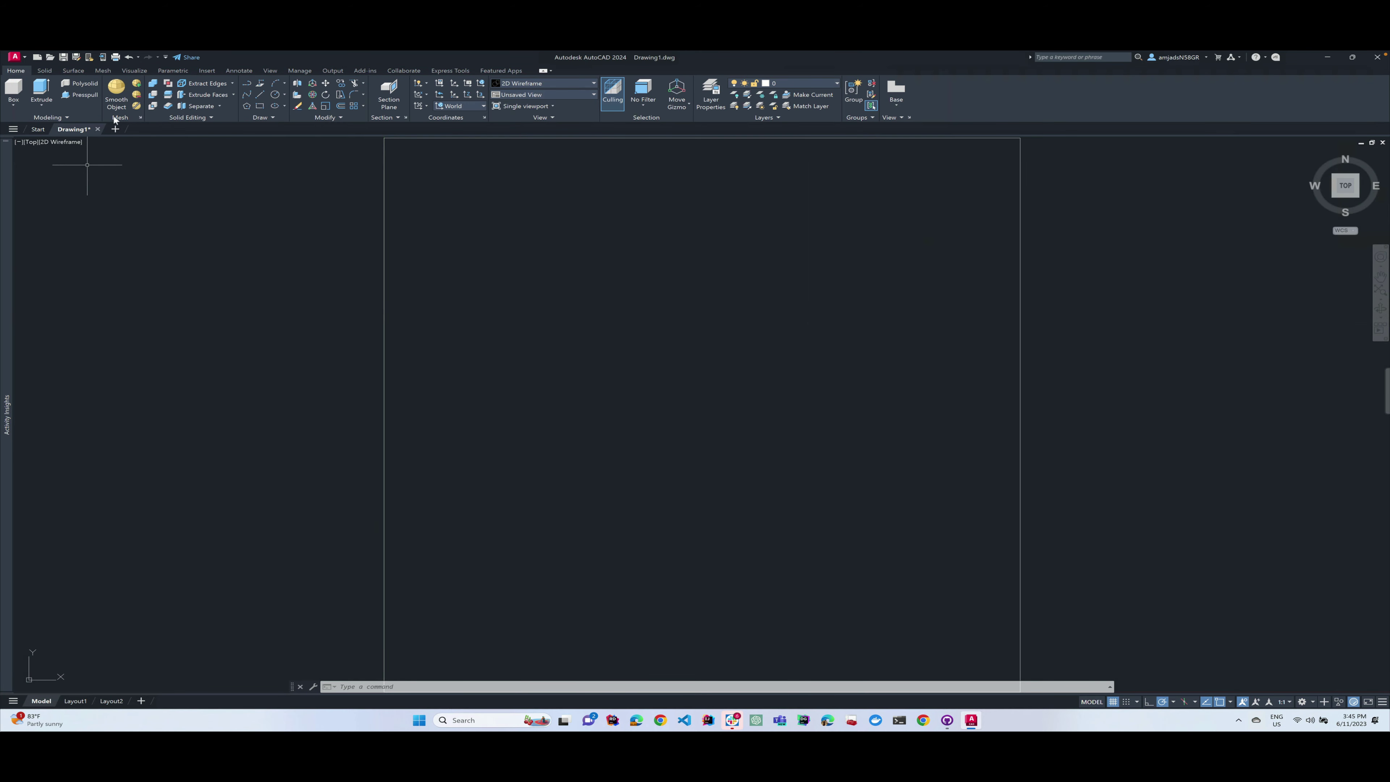
Examine the available solid primitives and the extrusion tools of the 3D Modeling workspace.
{"action": "left_click", "coordinate": [13, 114]}
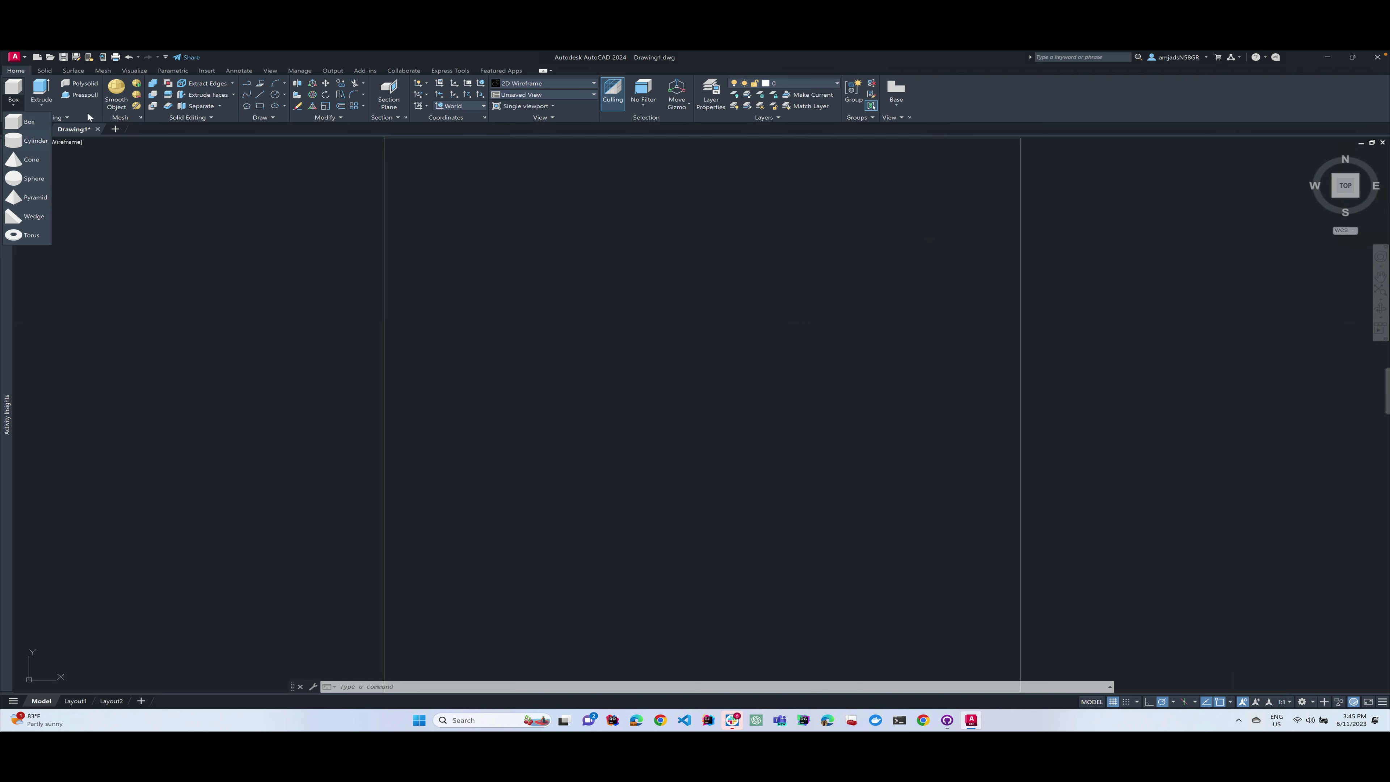
{"action": "left_click", "coordinate": [42, 107]}
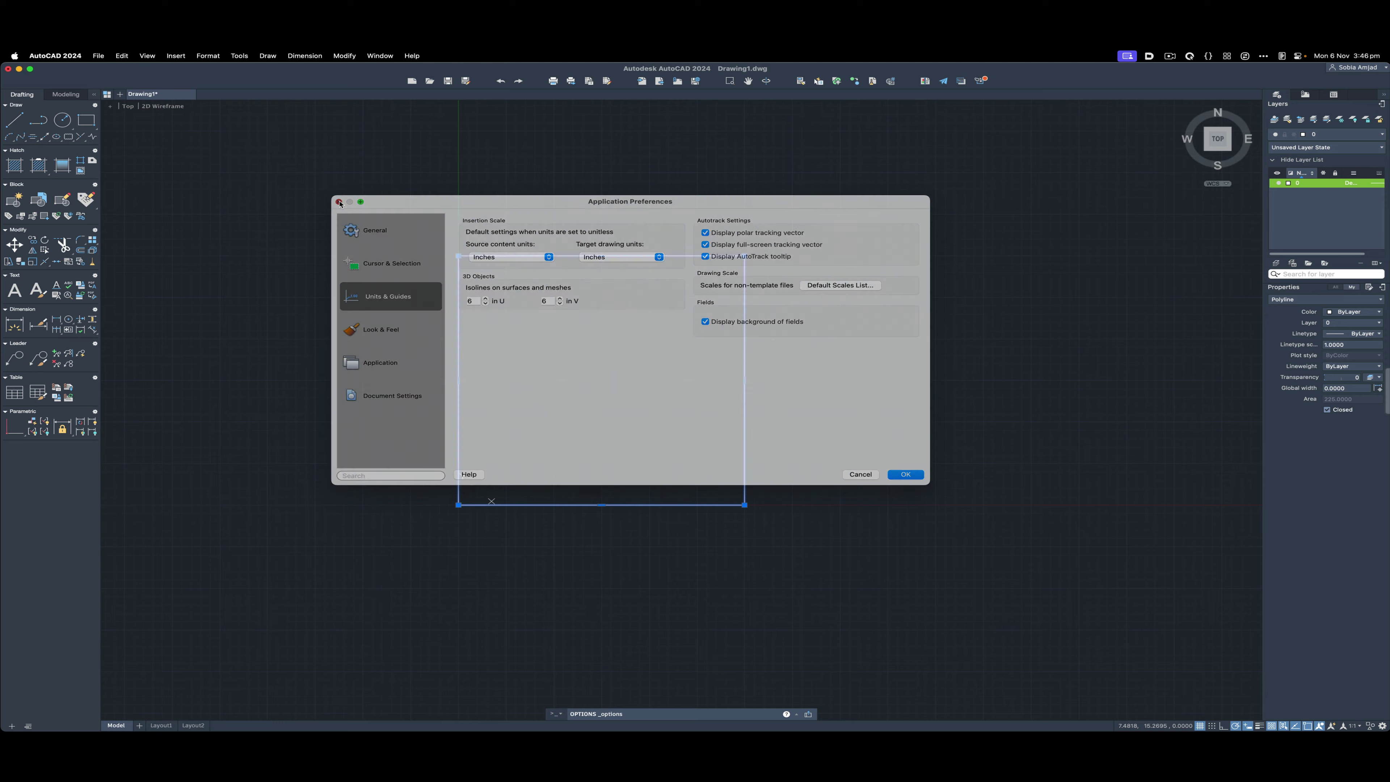
In the Mac version, close the application preferences and switch the tool set to Modeling.
{"action": "left_click", "coordinate": [72, 201]}
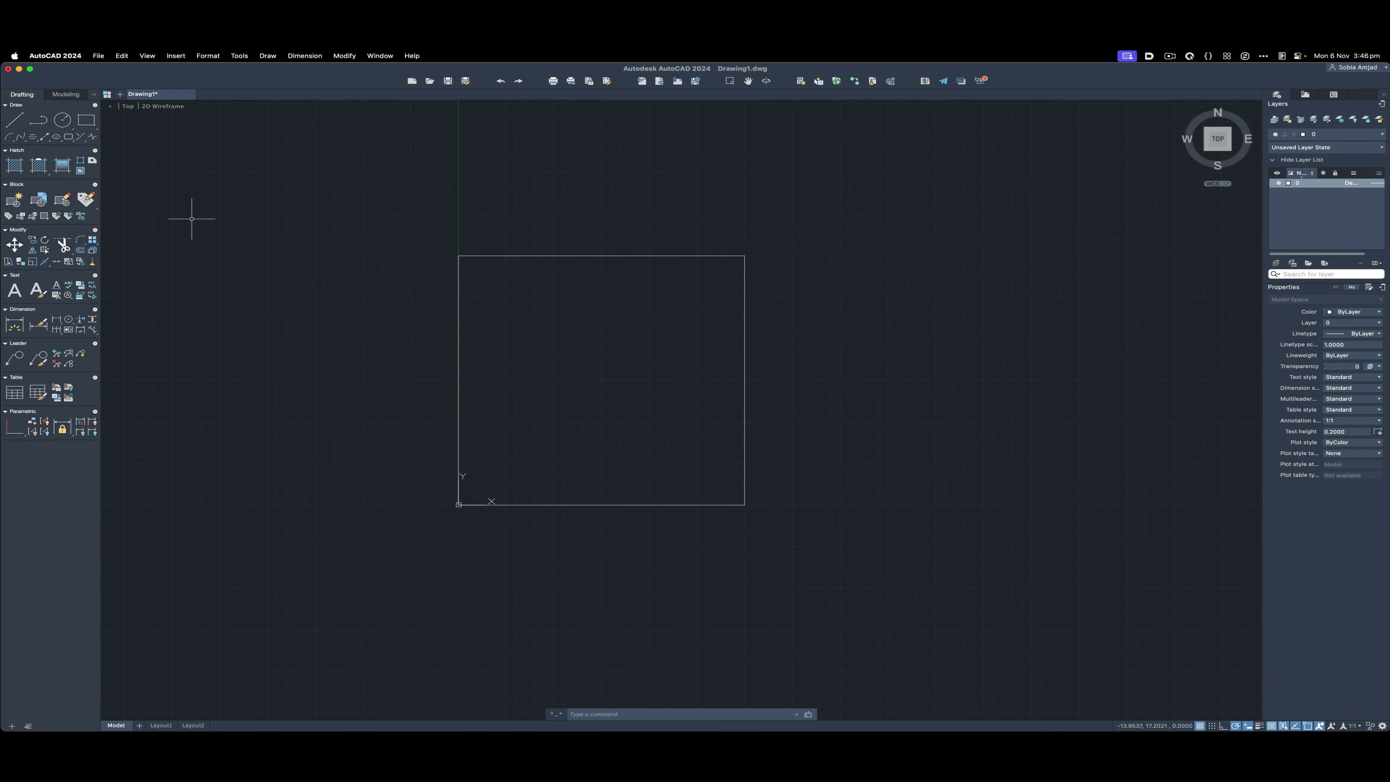
{"action": "left_click", "coordinate": [64, 94]}
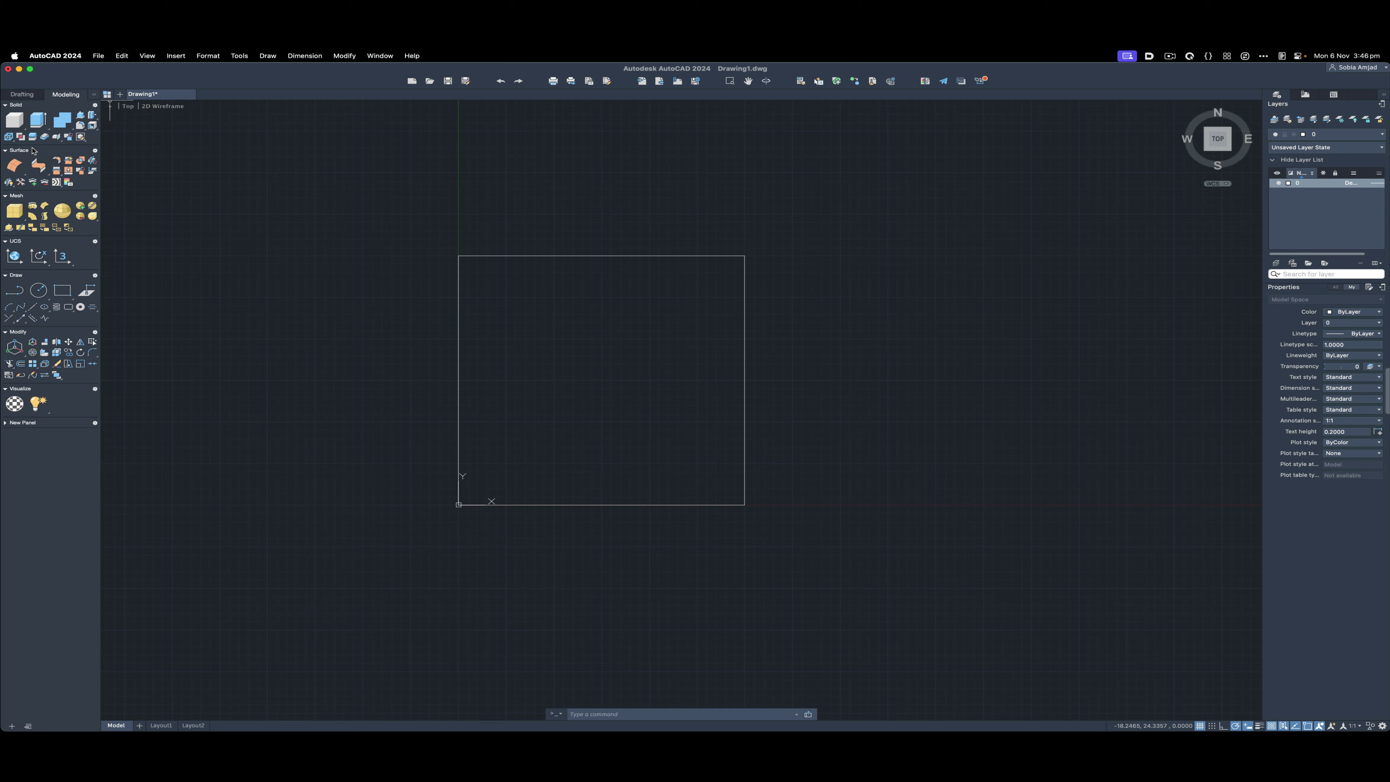
Examine the Mac solid primitives and the Extrude, Loft, Revolve and Sweep tools, leaving the started commands without creating anything.
{"action": "left_click", "coordinate": [22, 126]}
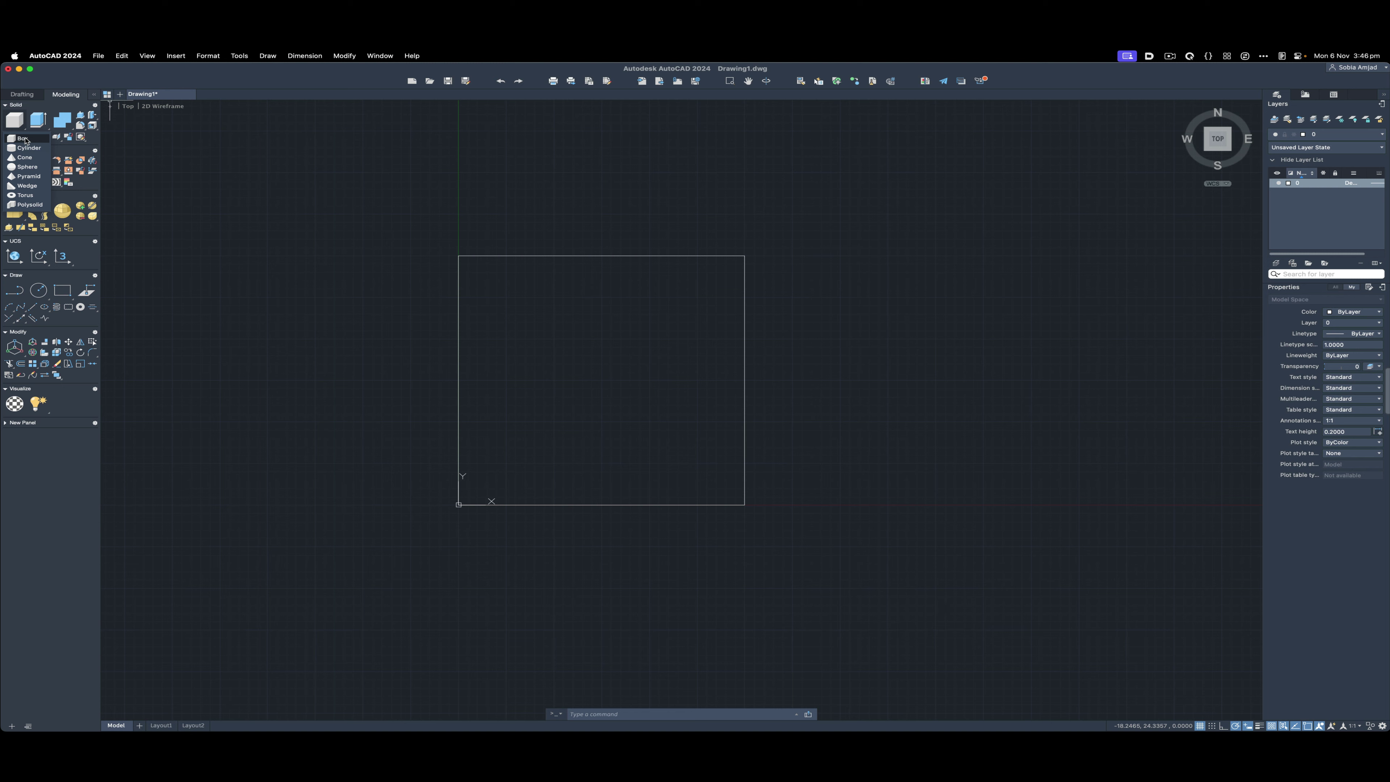
{"action": "left_click", "coordinate": [25, 139]}
{"action": "left_click", "coordinate": [47, 131]}
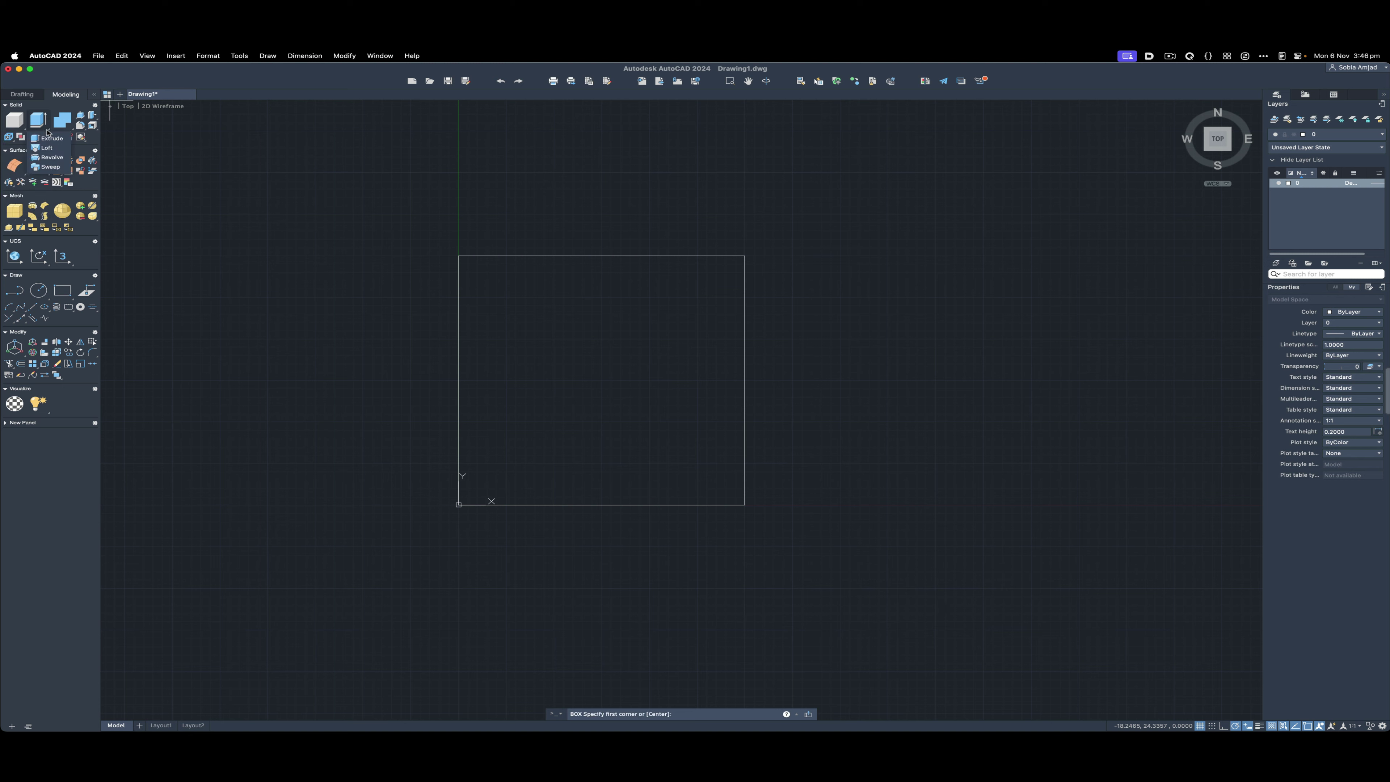
{"action": "left_click", "coordinate": [54, 157]}
{"action": "left_click", "coordinate": [47, 130]}
{"action": "left_click", "coordinate": [49, 138]}
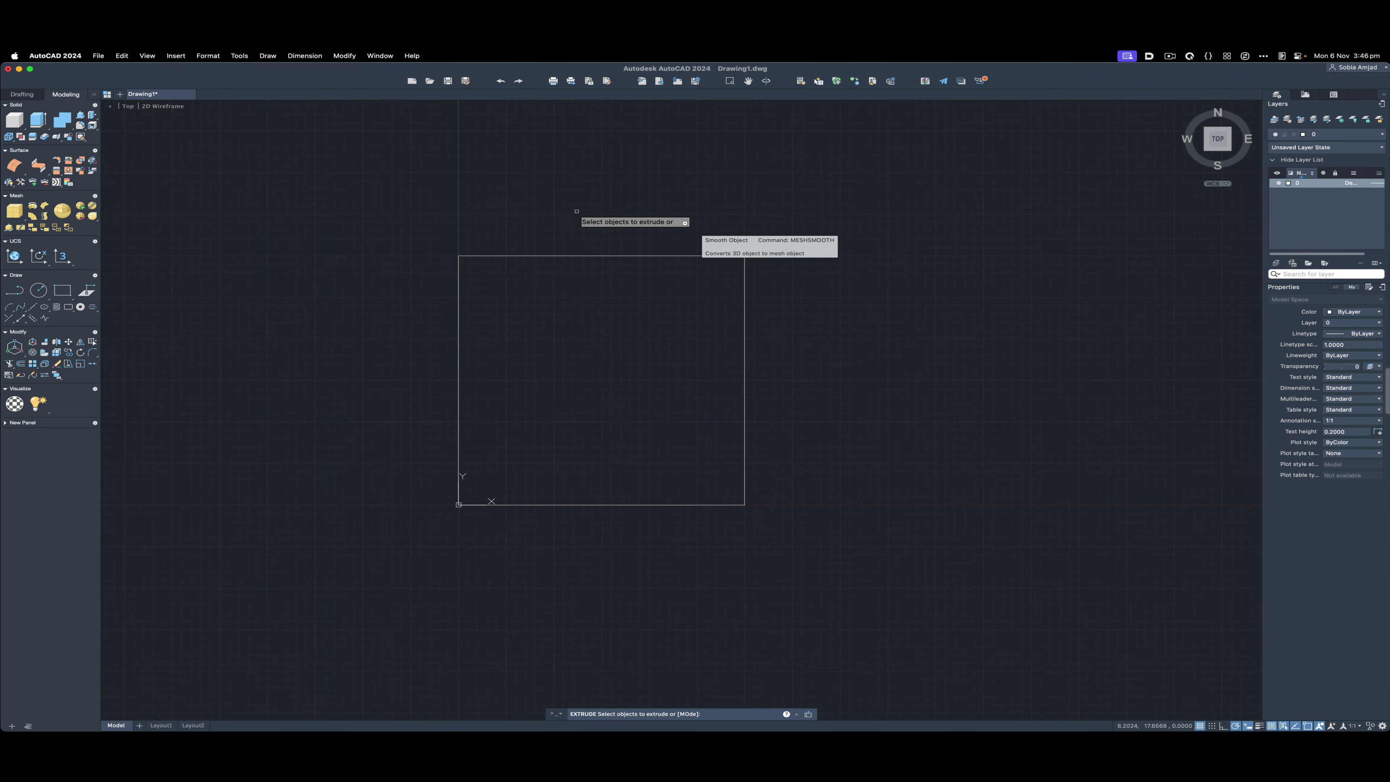
{"action": "key", "text": "Escape"}
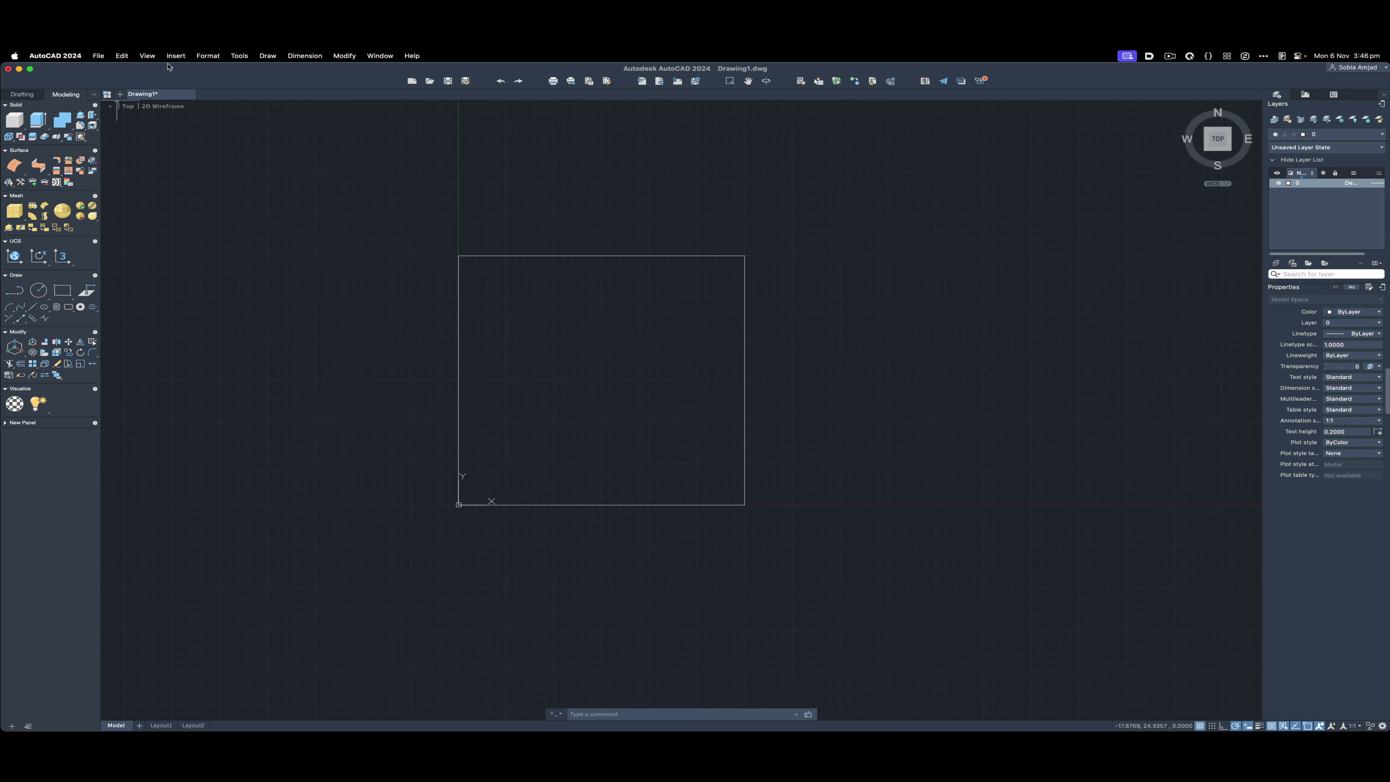
Examine the Mac version's viewing, visual style, render and modify commands without running any.
{"action": "left_click", "coordinate": [147, 56]}
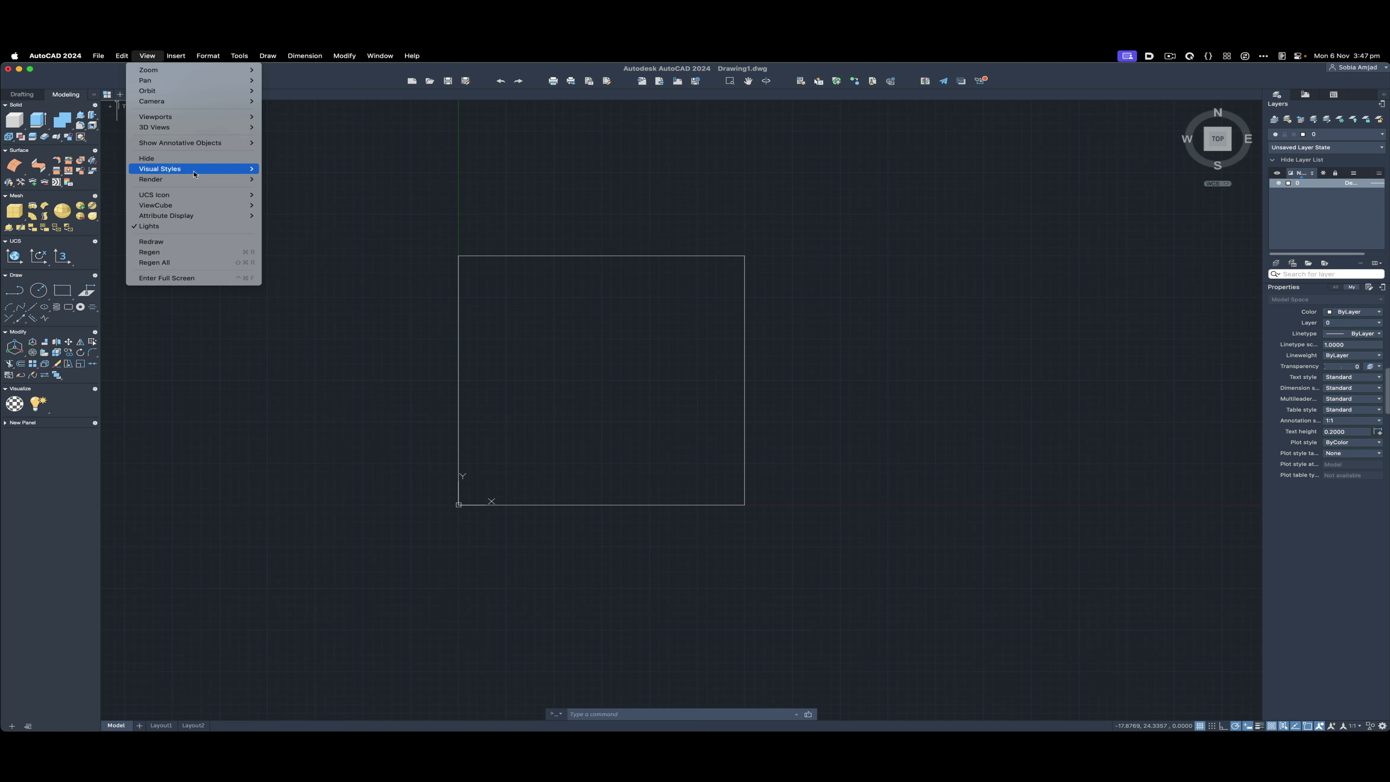
{"action": "mouse_move", "coordinate": [197, 180]}
{"action": "mouse_move", "coordinate": [355, 185]}
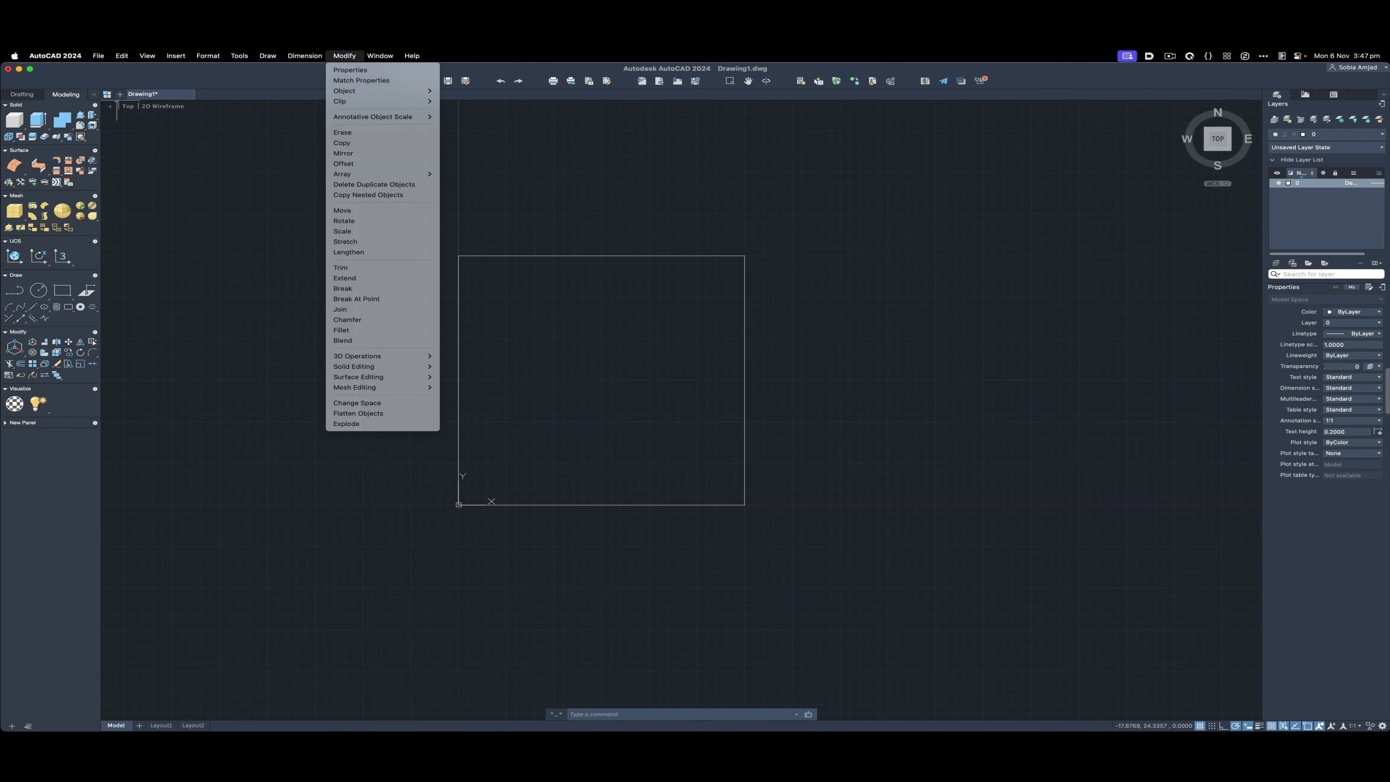
{"action": "left_click", "coordinate": [665, 301]}
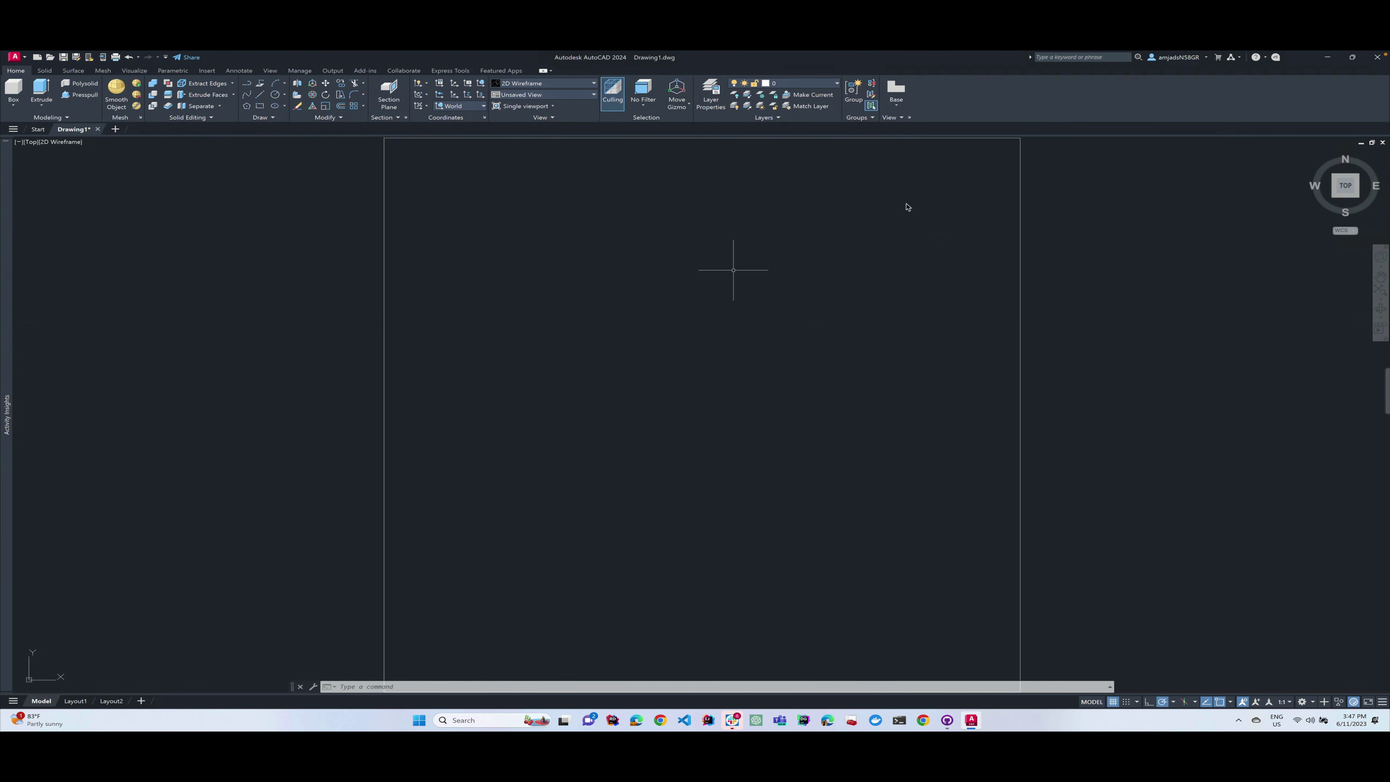
In the Windows version, examine the view, visualization and parametric tool sets, including the available render sizes.
{"action": "left_click", "coordinate": [655, 239]}
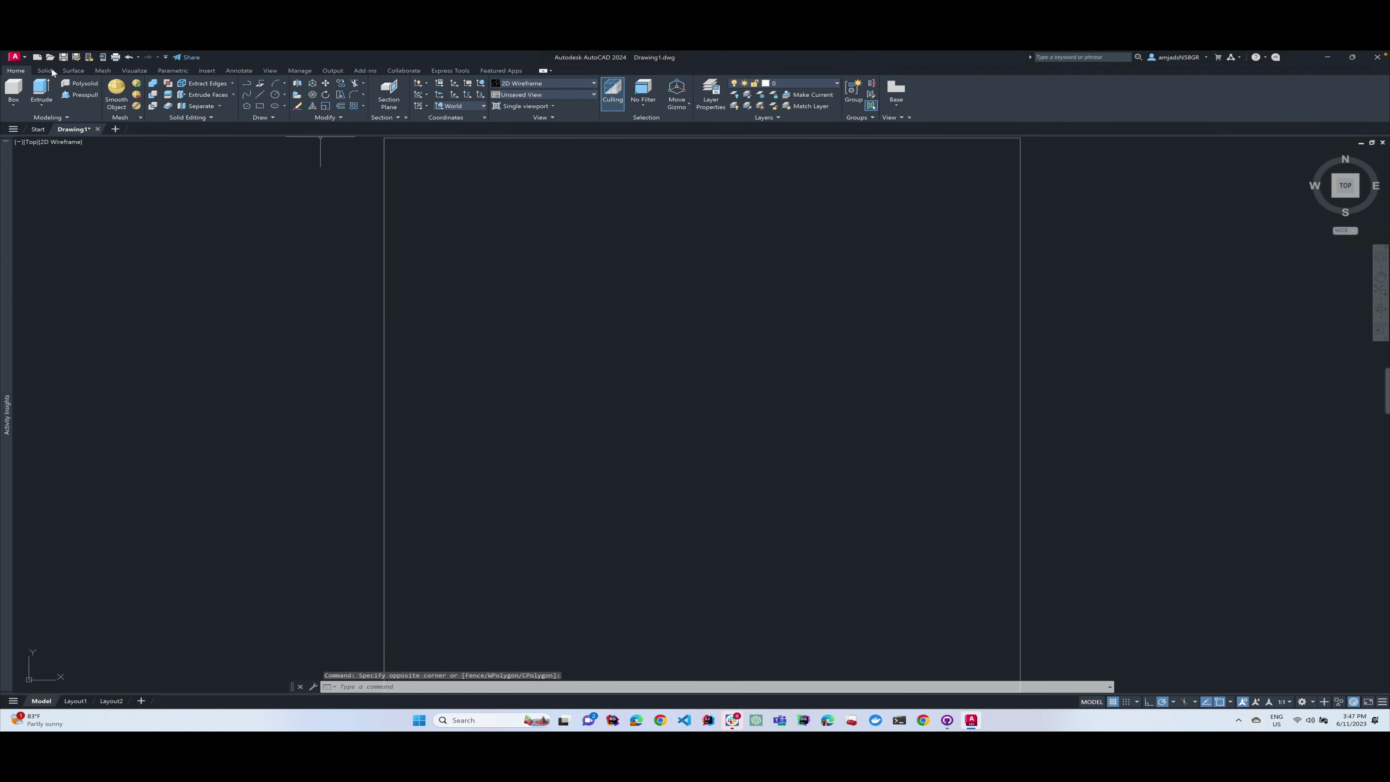
{"action": "left_click", "coordinate": [263, 72]}
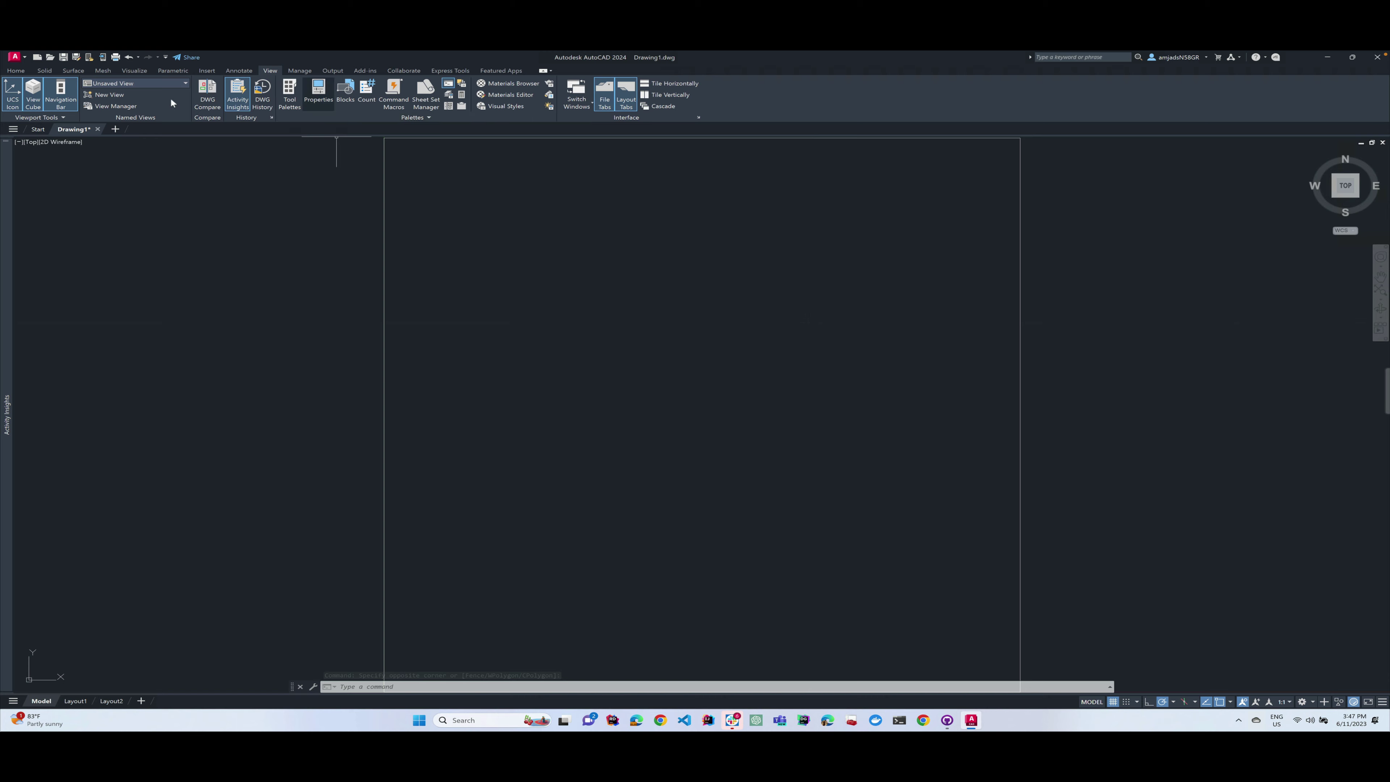
{"action": "left_click", "coordinate": [127, 72]}
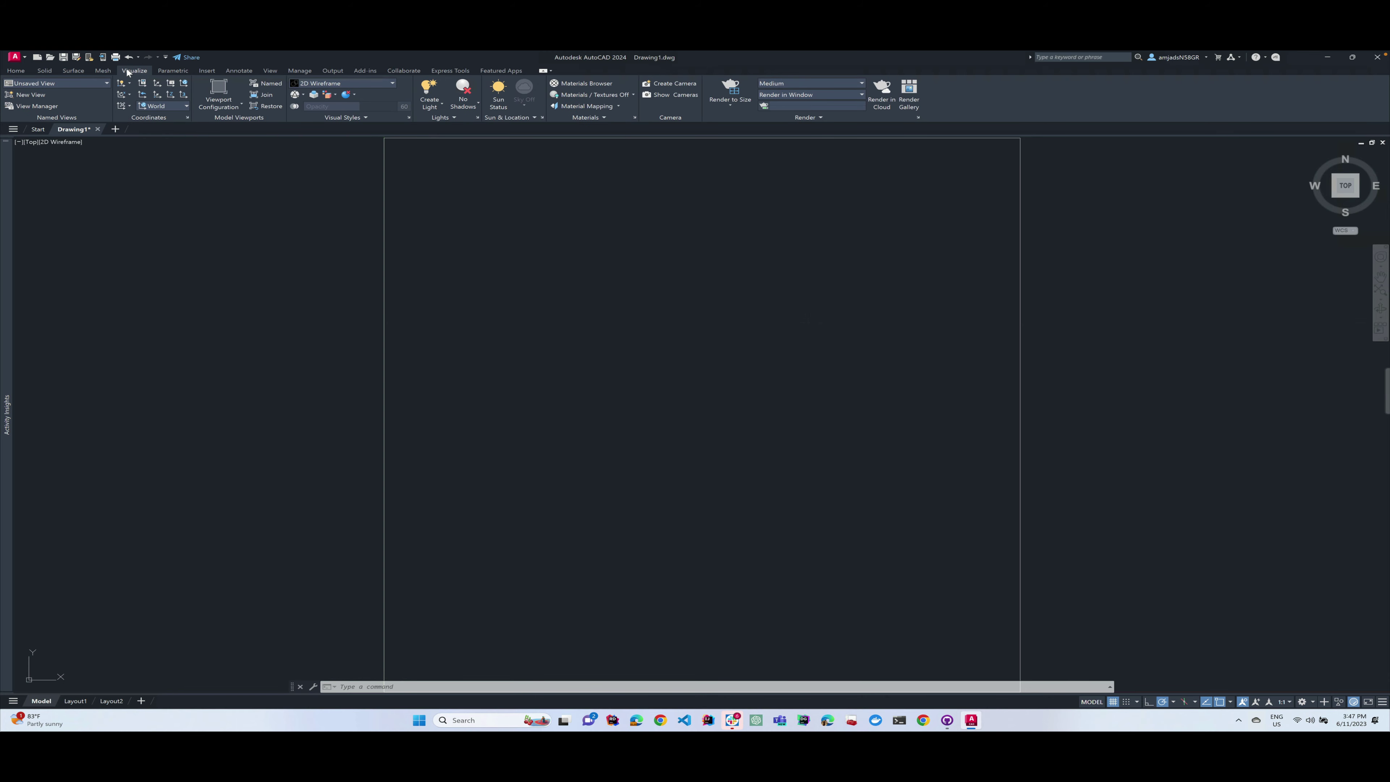
{"action": "left_click", "coordinate": [739, 102]}
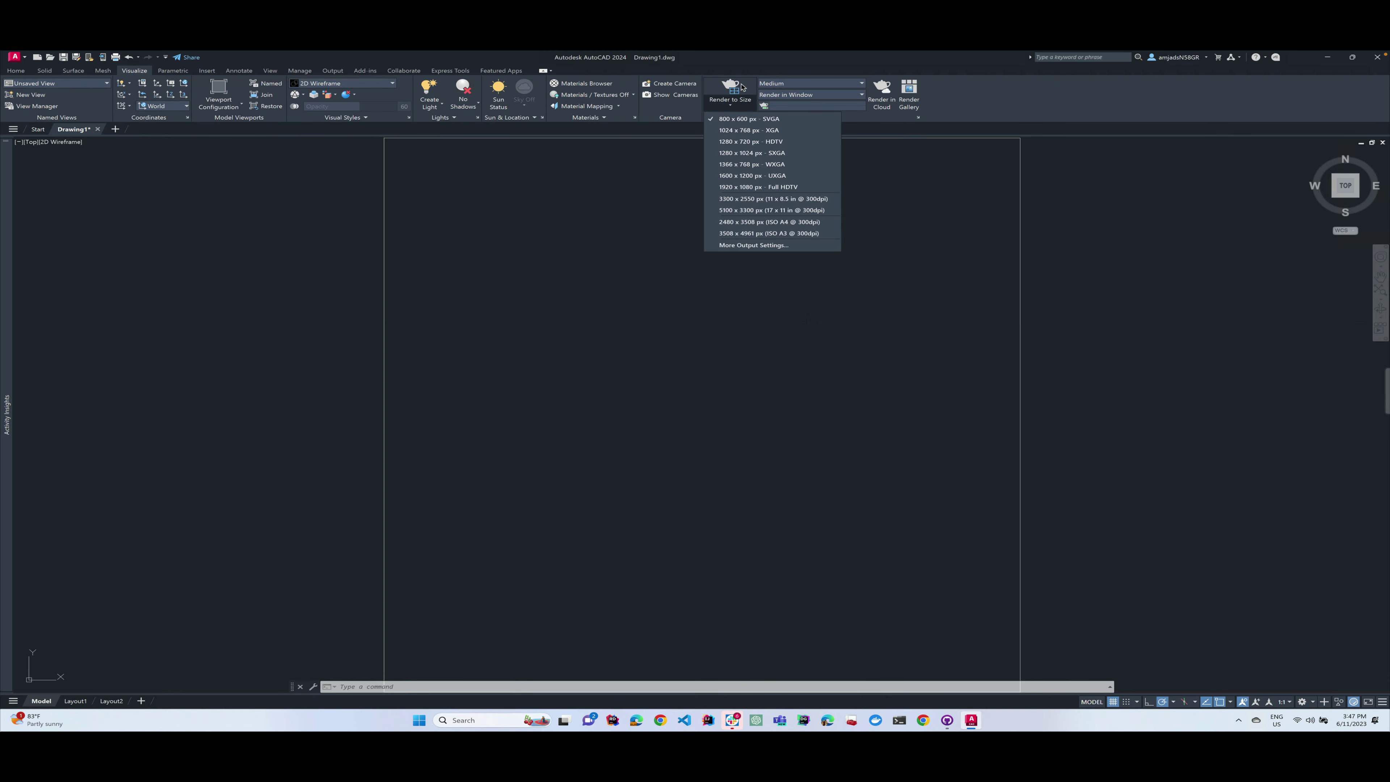
{"action": "left_click", "coordinate": [730, 102]}
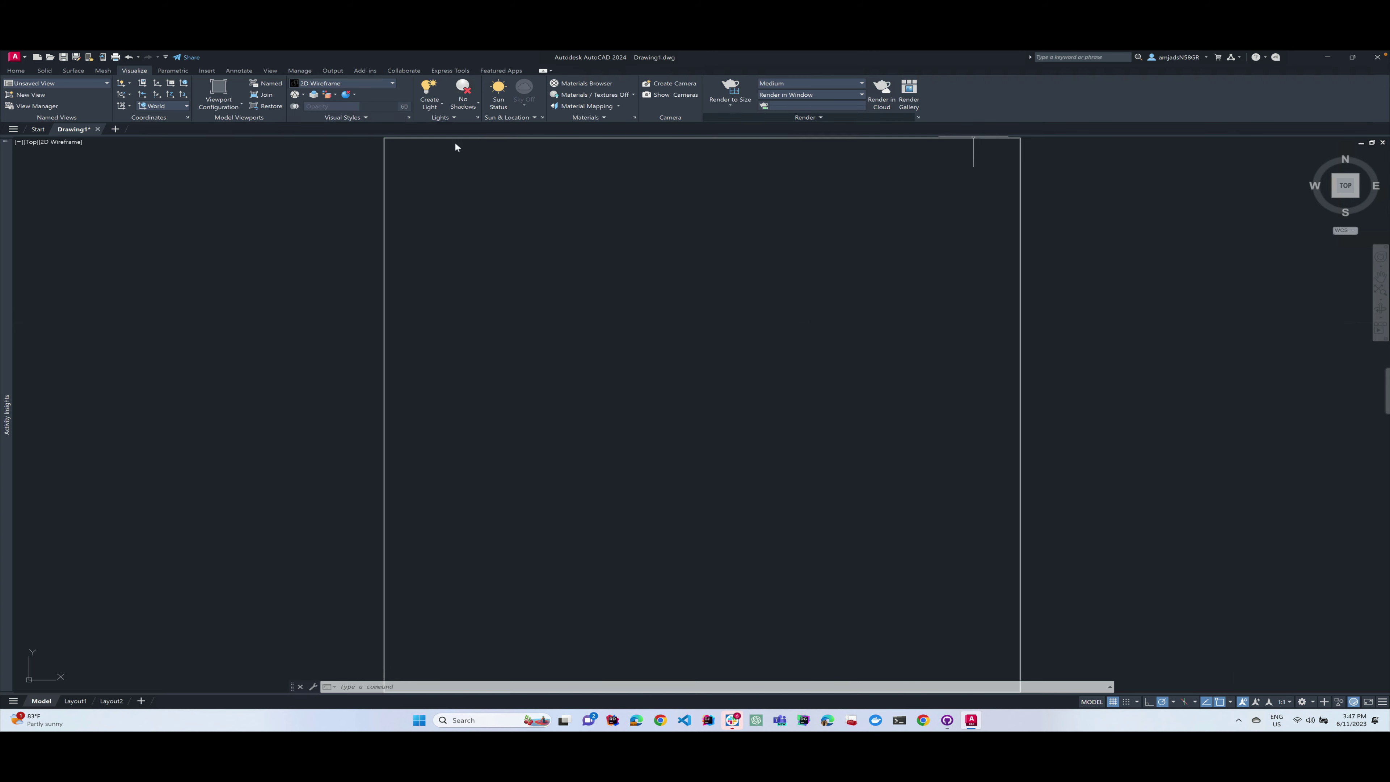
{"action": "left_click", "coordinate": [173, 71]}
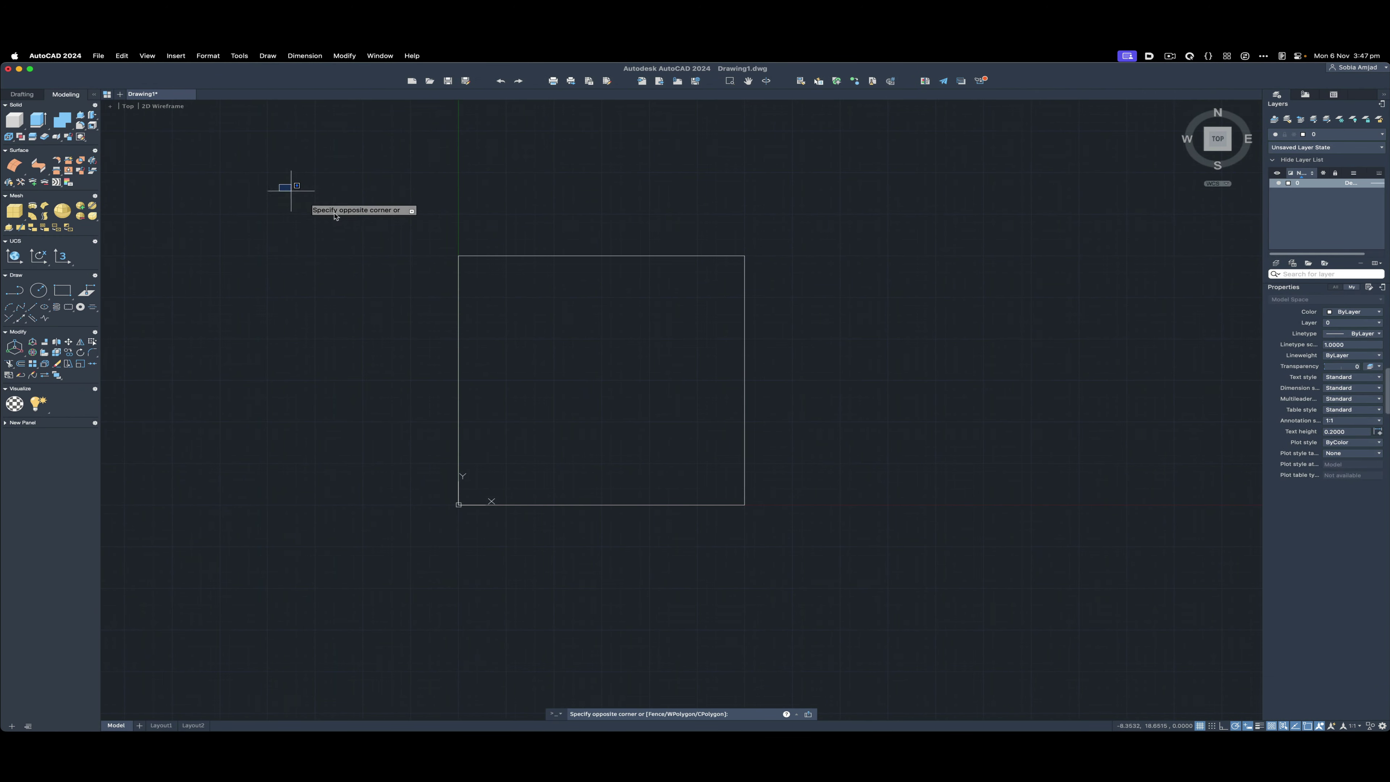
{"action": "left_click", "coordinate": [280, 184]}
{"action": "left_click", "coordinate": [426, 258]}
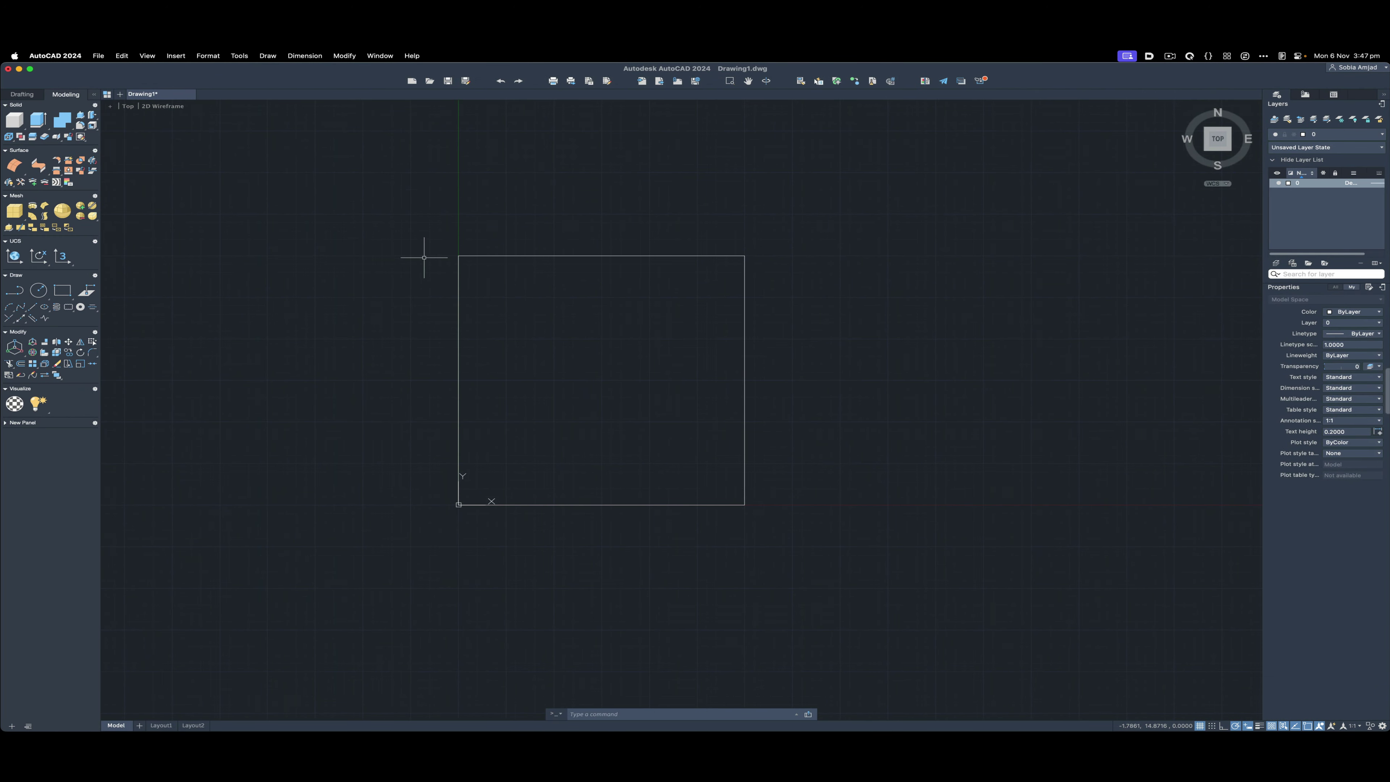
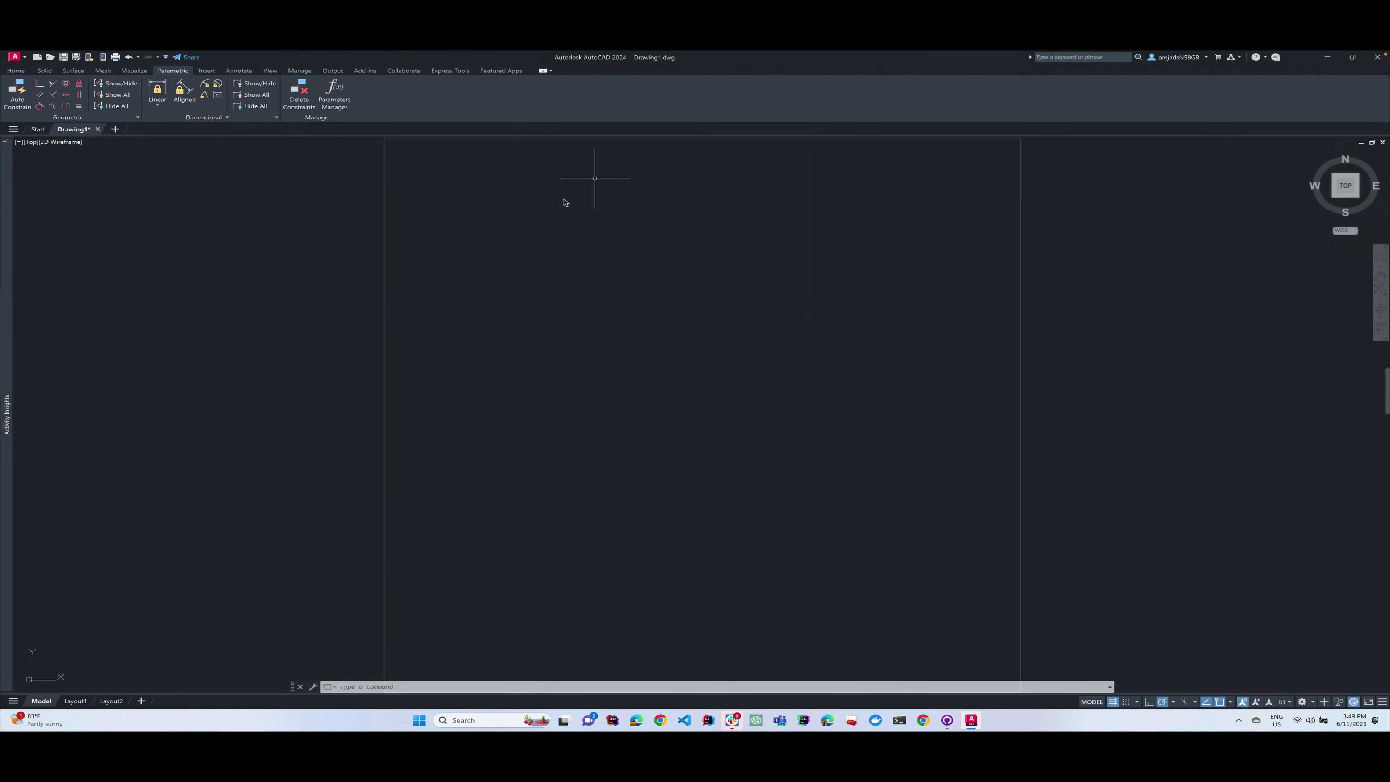
{"action": "left_click", "coordinate": [572, 201]}
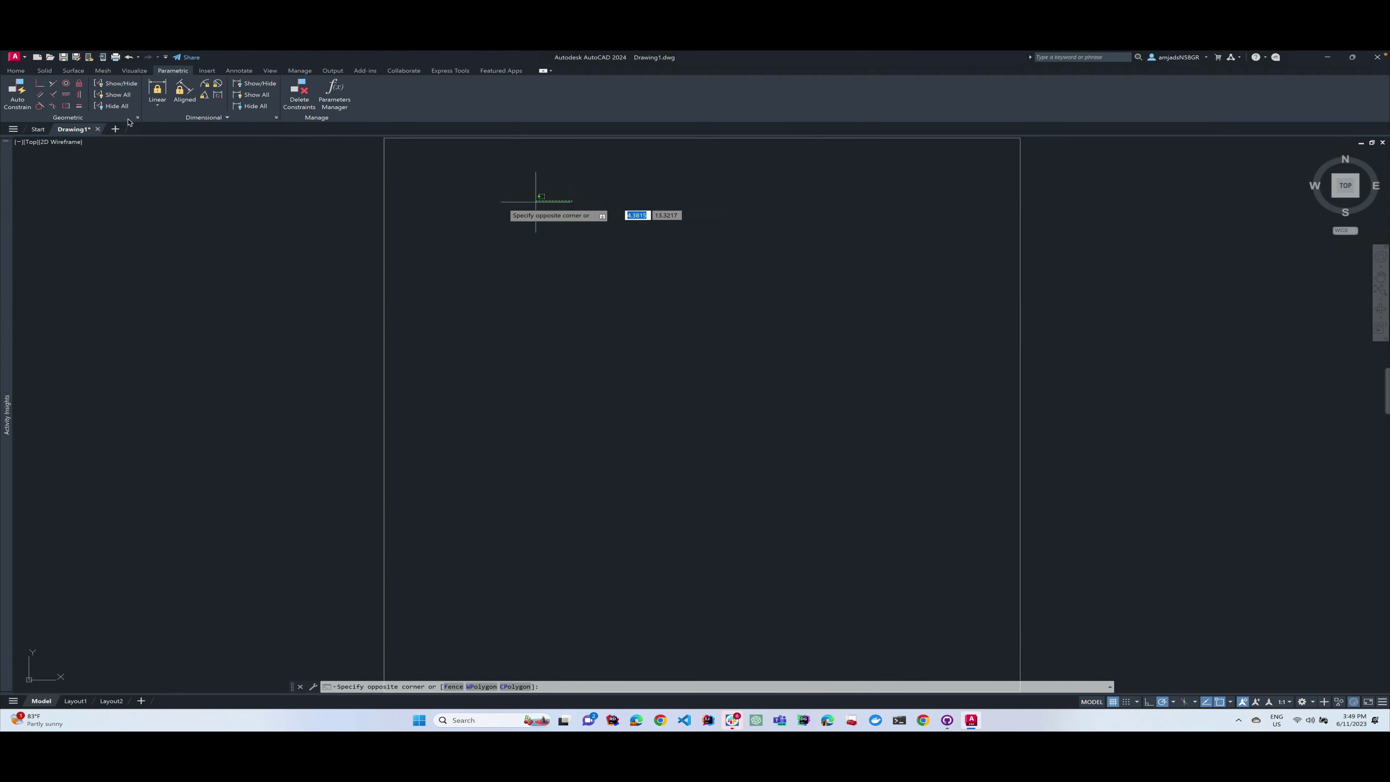
{"action": "left_click", "coordinate": [175, 154]}
Return to the Home tools and maximize the program window again after pulling it out of full size.
{"action": "left_click", "coordinate": [15, 70]}
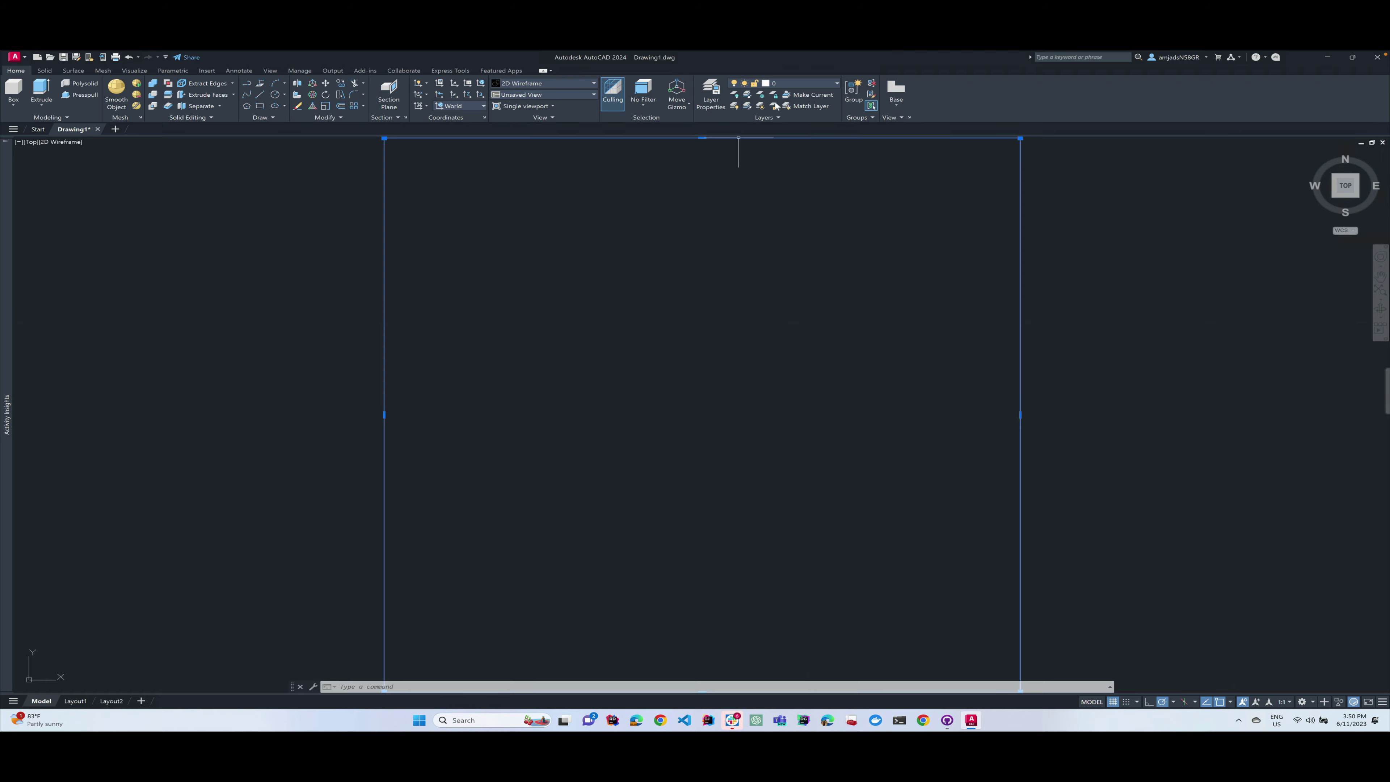
{"action": "left_click_drag", "start_coordinate": [1001, 57], "coordinate": [987, 94]}
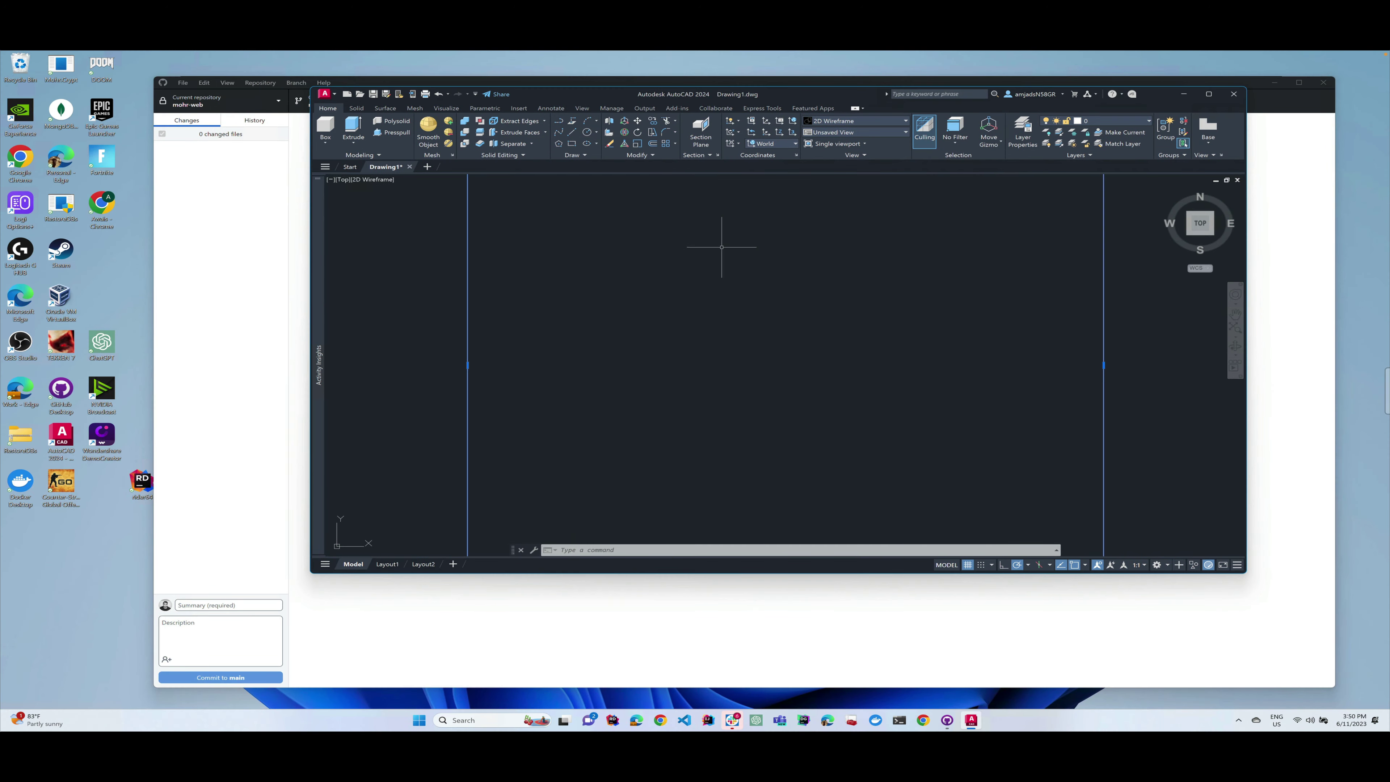
{"action": "left_click", "coordinate": [1208, 94]}
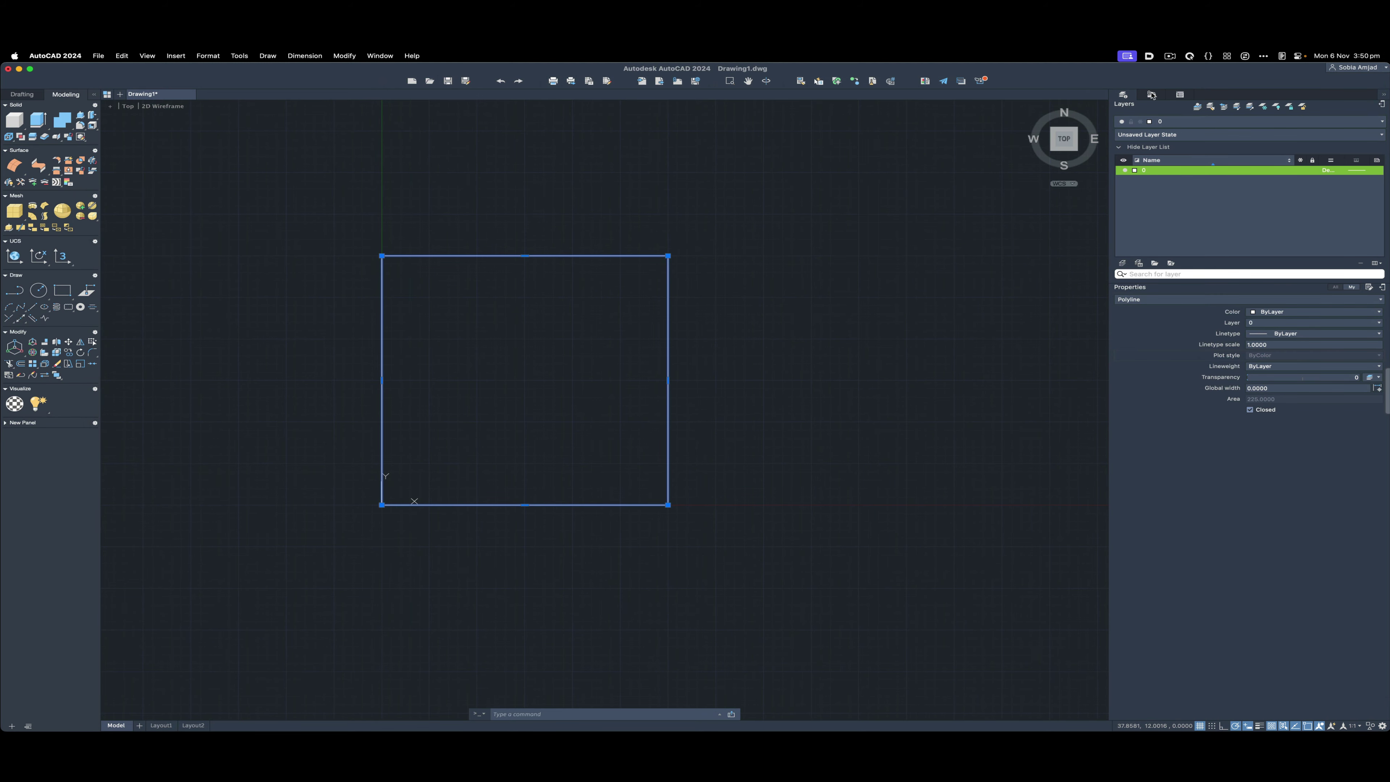
In the Mac version, examine the Reference Manager and the Blocks palette with its insertion options.
{"action": "left_click", "coordinate": [1151, 95]}
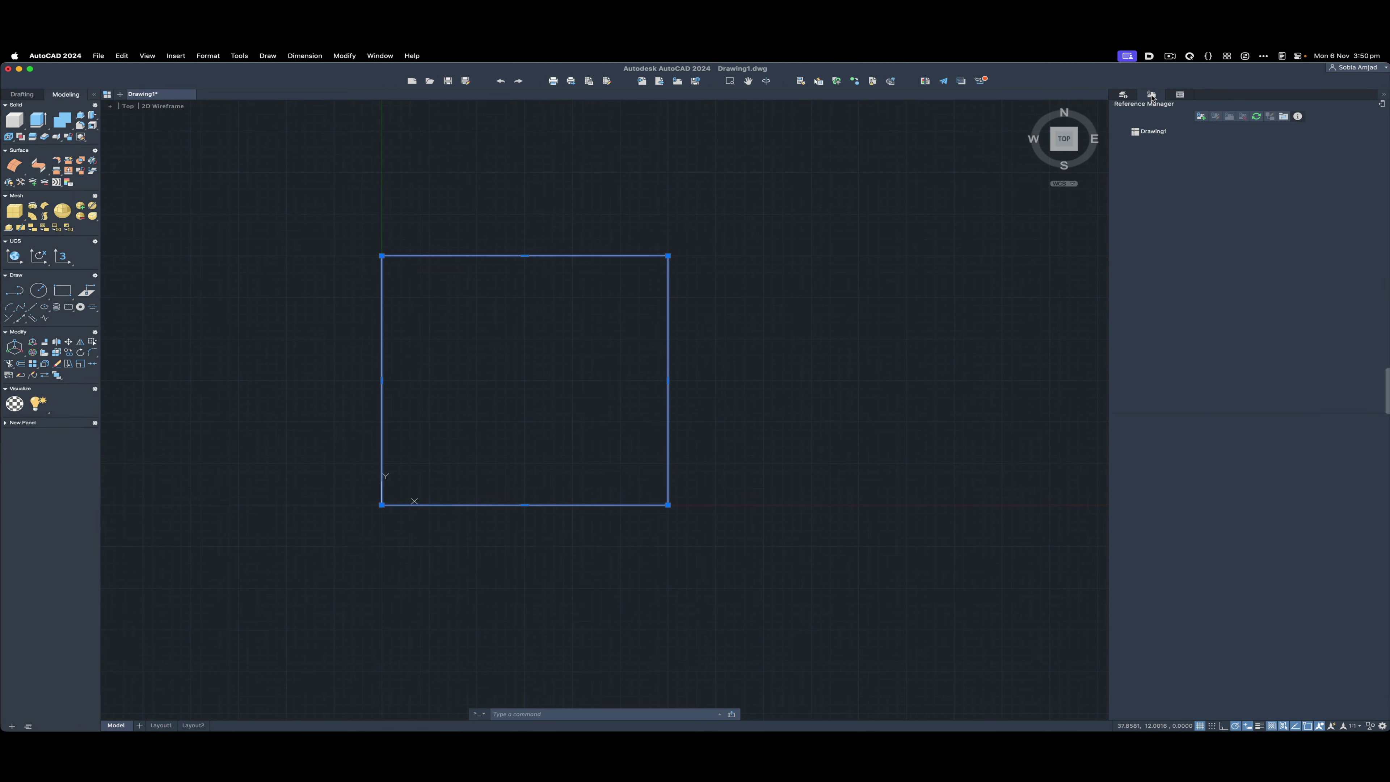
{"action": "left_click", "coordinate": [1180, 95]}
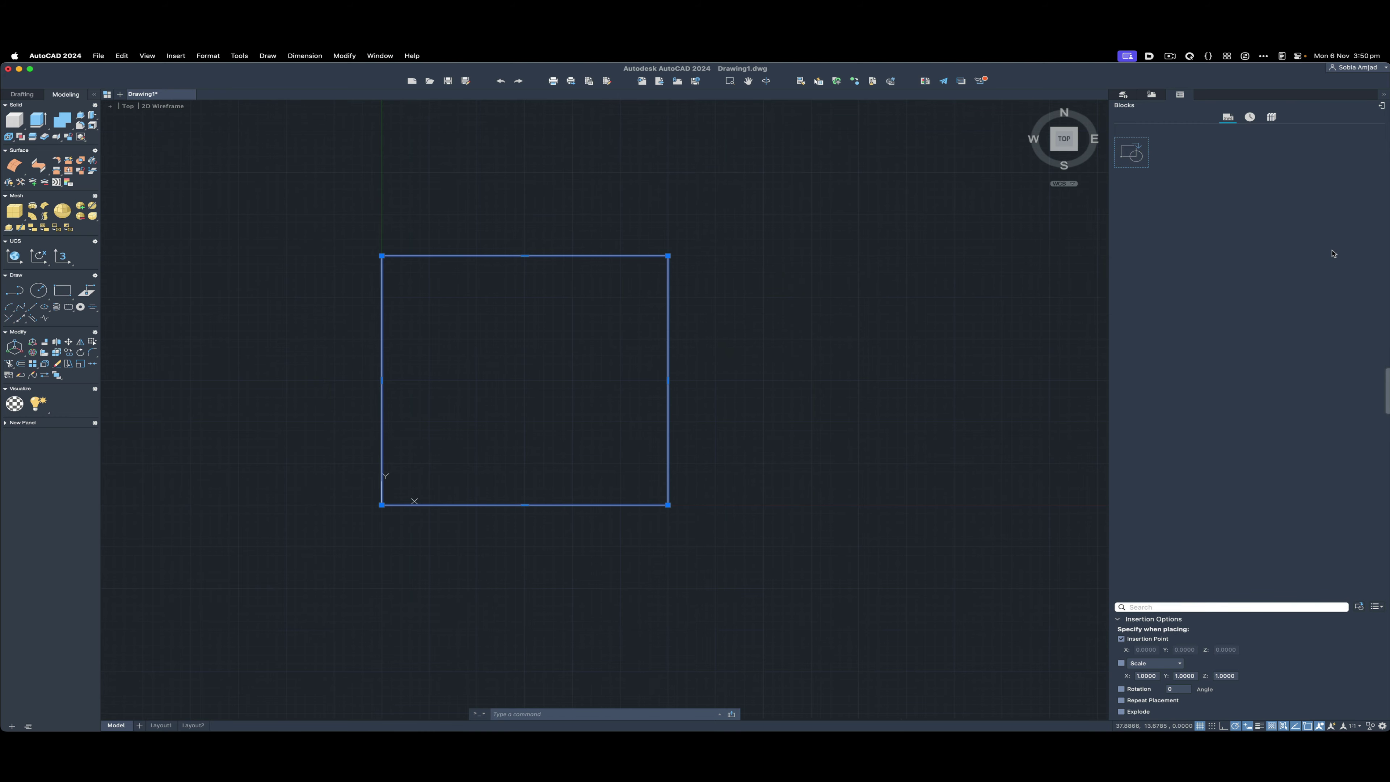
{"action": "left_click", "coordinate": [929, 334]}
{"action": "left_click", "coordinate": [695, 342]}
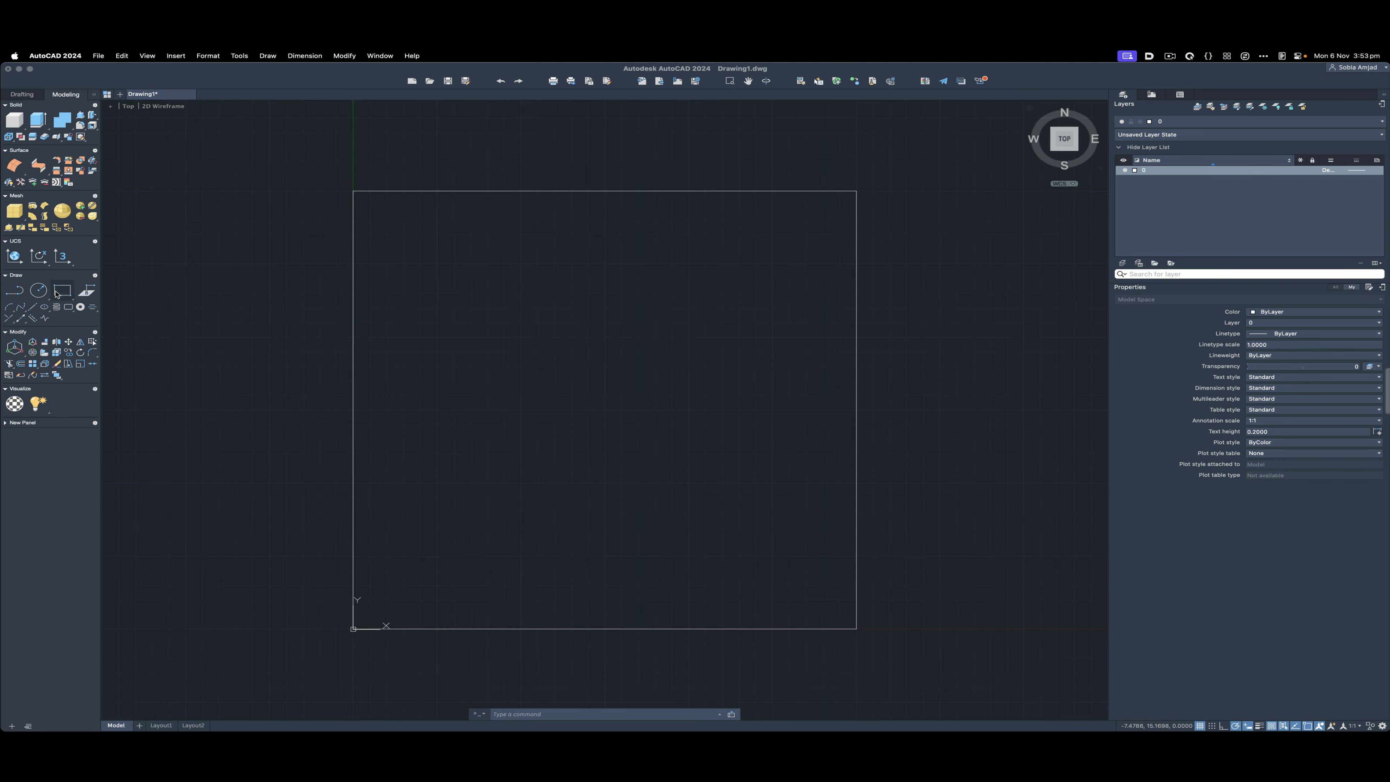
{"action": "left_click", "coordinate": [105, 87]}
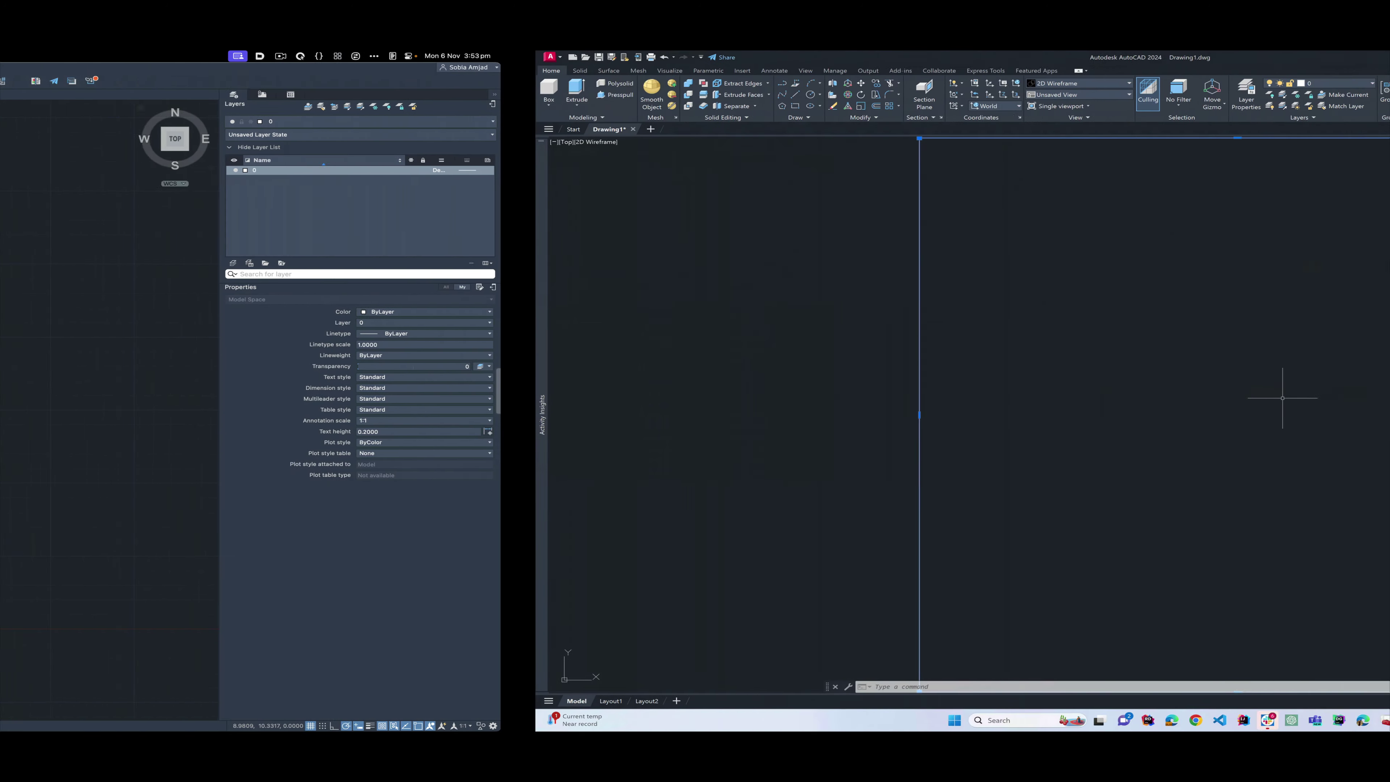
{"action": "left_click", "coordinate": [691, 224]}
{"action": "left_click", "coordinate": [660, 259]}
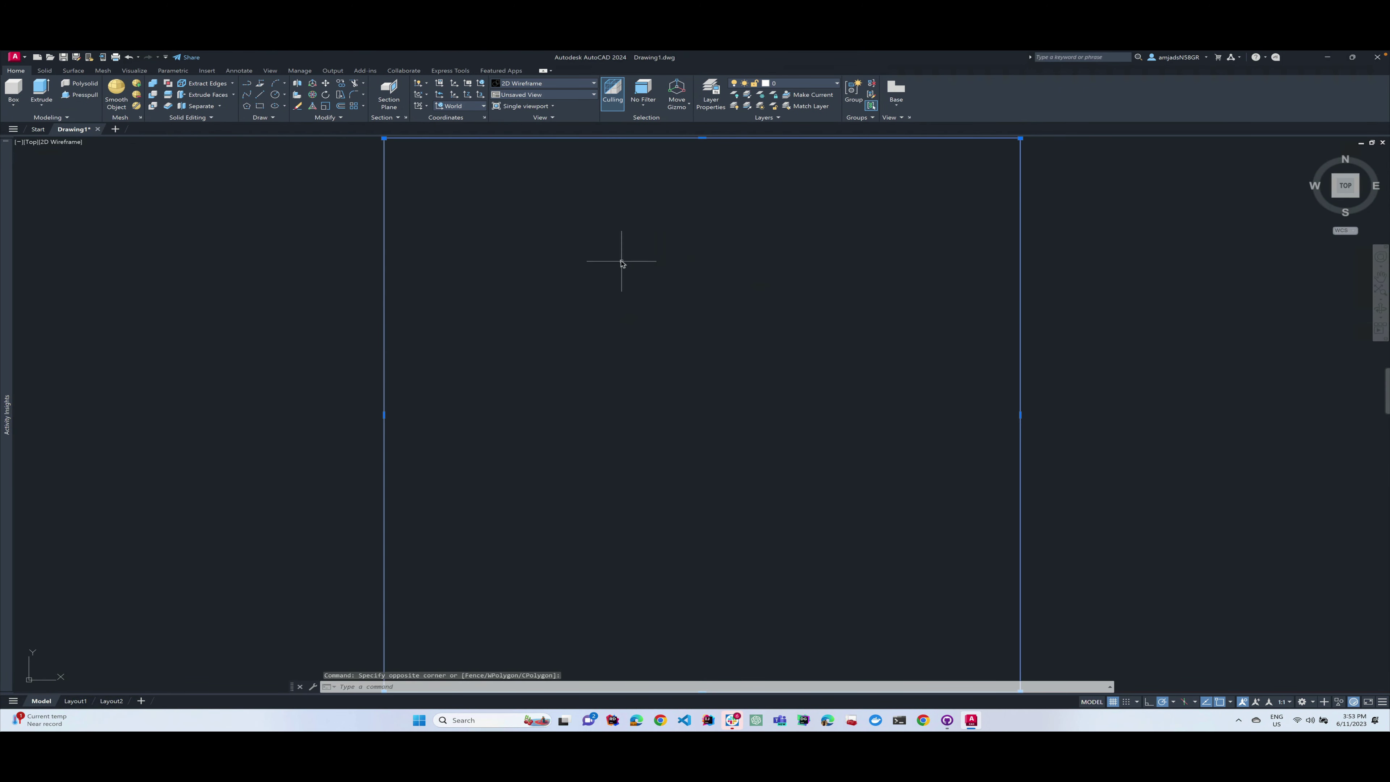
Examine the available visual styles in the Windows version and locate the matching control in the Mac viewport, keeping 2D Wireframe.
{"action": "left_click", "coordinate": [558, 82]}
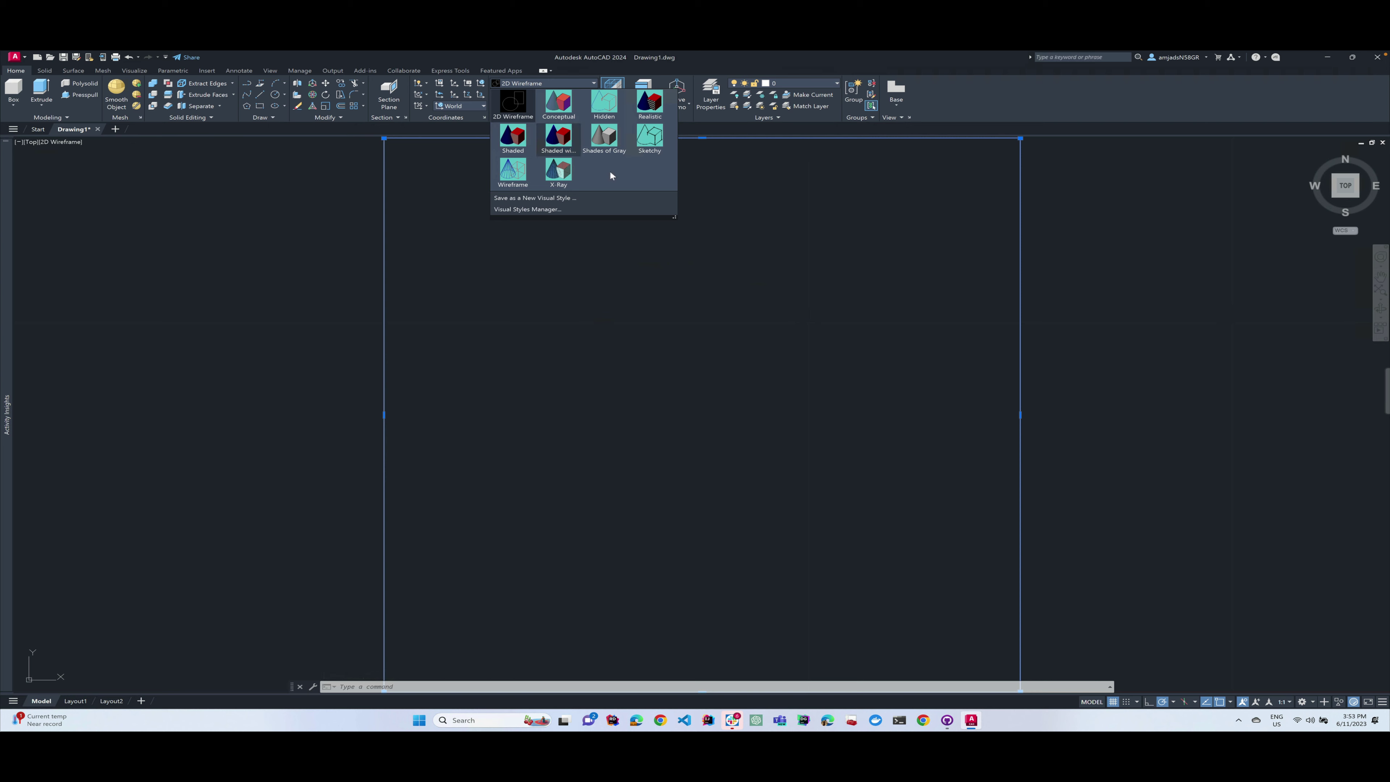
{"action": "left_click", "coordinate": [679, 303]}
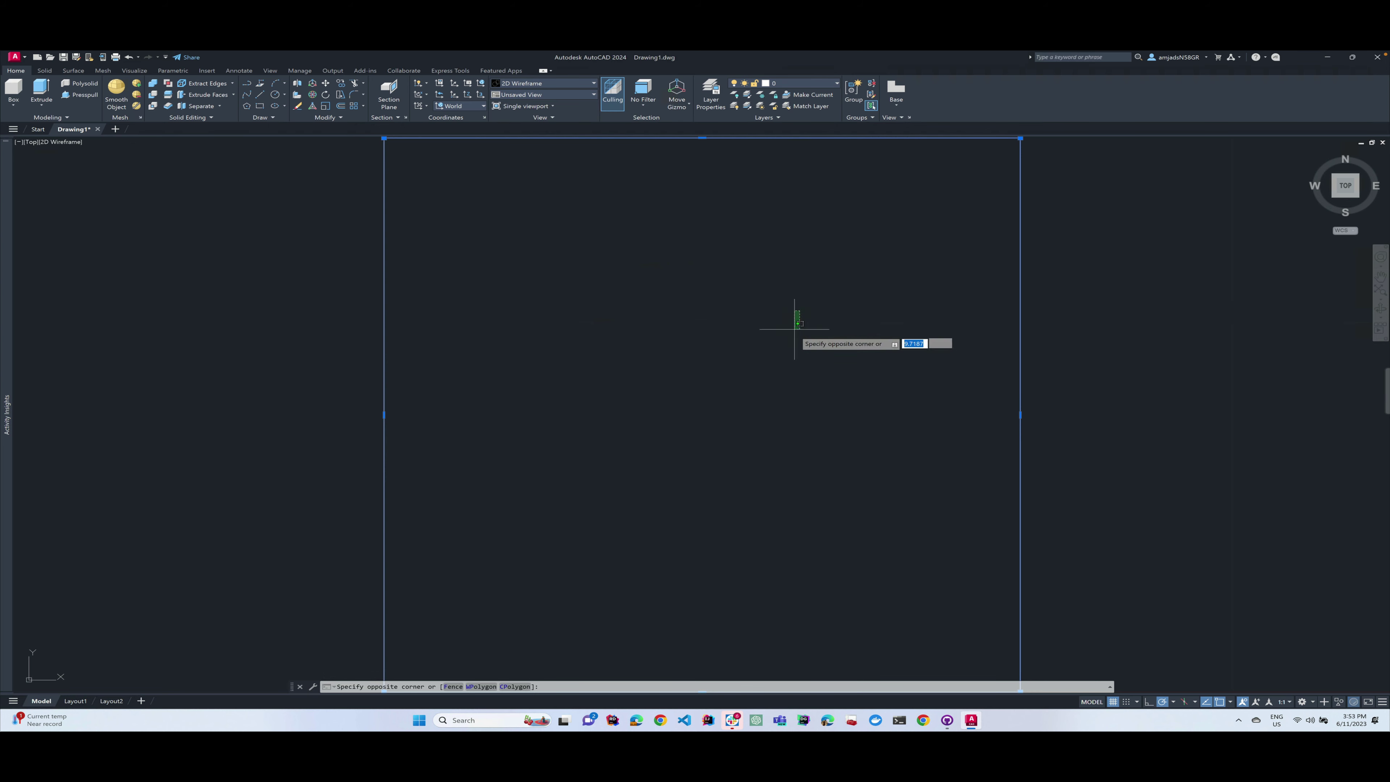
{"action": "left_click_drag", "start_coordinate": [797, 311], "coordinate": [543, 323]}
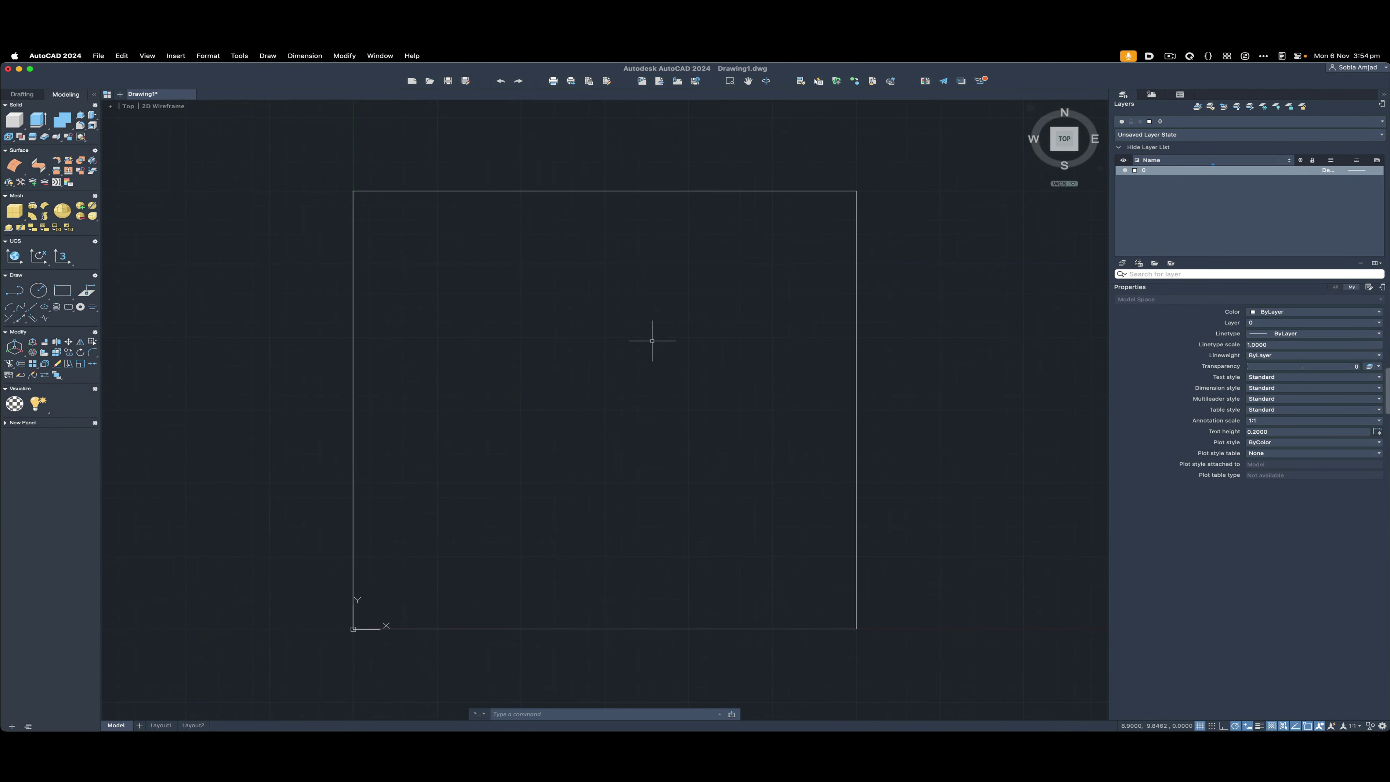
{"action": "left_click_drag", "start_coordinate": [651, 339], "coordinate": [518, 366]}
{"action": "left_click", "coordinate": [162, 110]}
{"action": "left_click", "coordinate": [186, 137]}
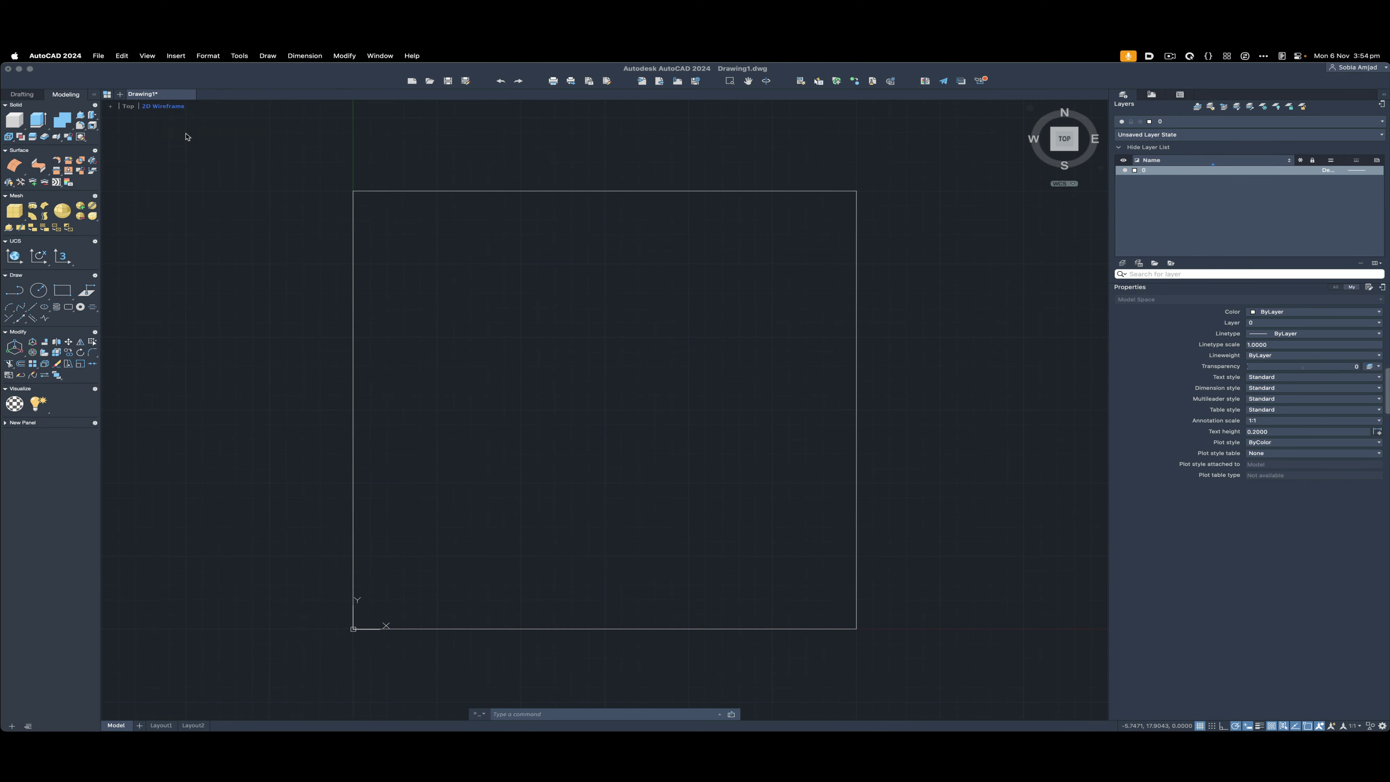
{"action": "left_click", "coordinate": [160, 108]}
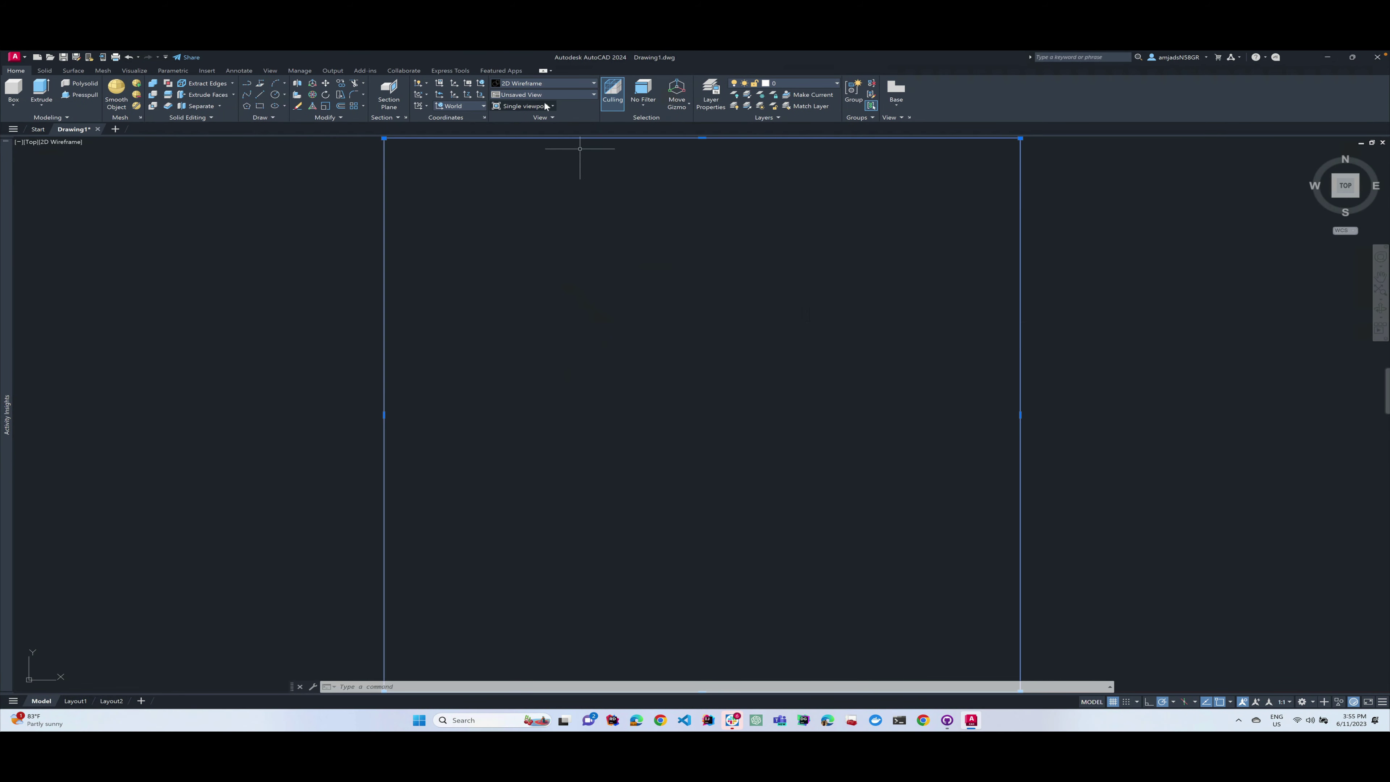
{"action": "left_click", "coordinate": [558, 90]}
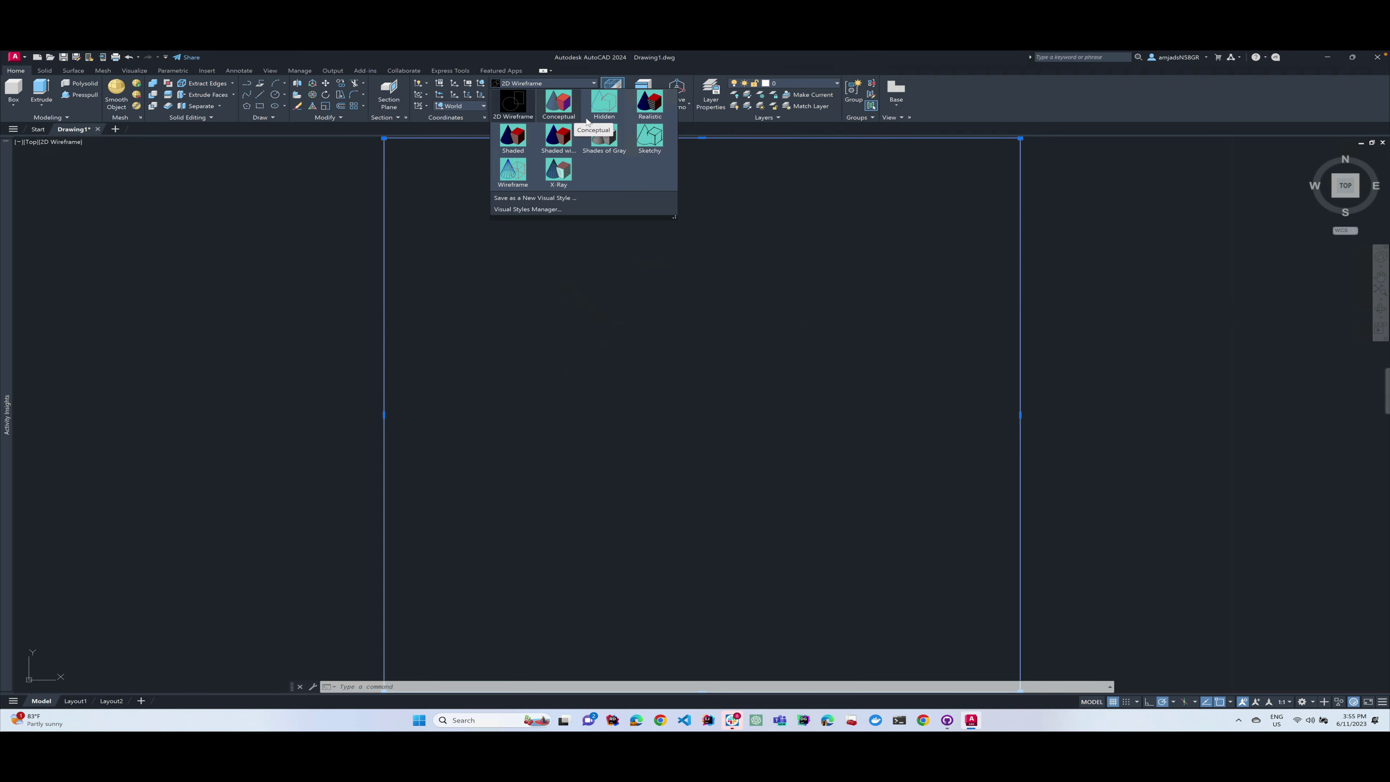
{"action": "left_click", "coordinate": [585, 343]}
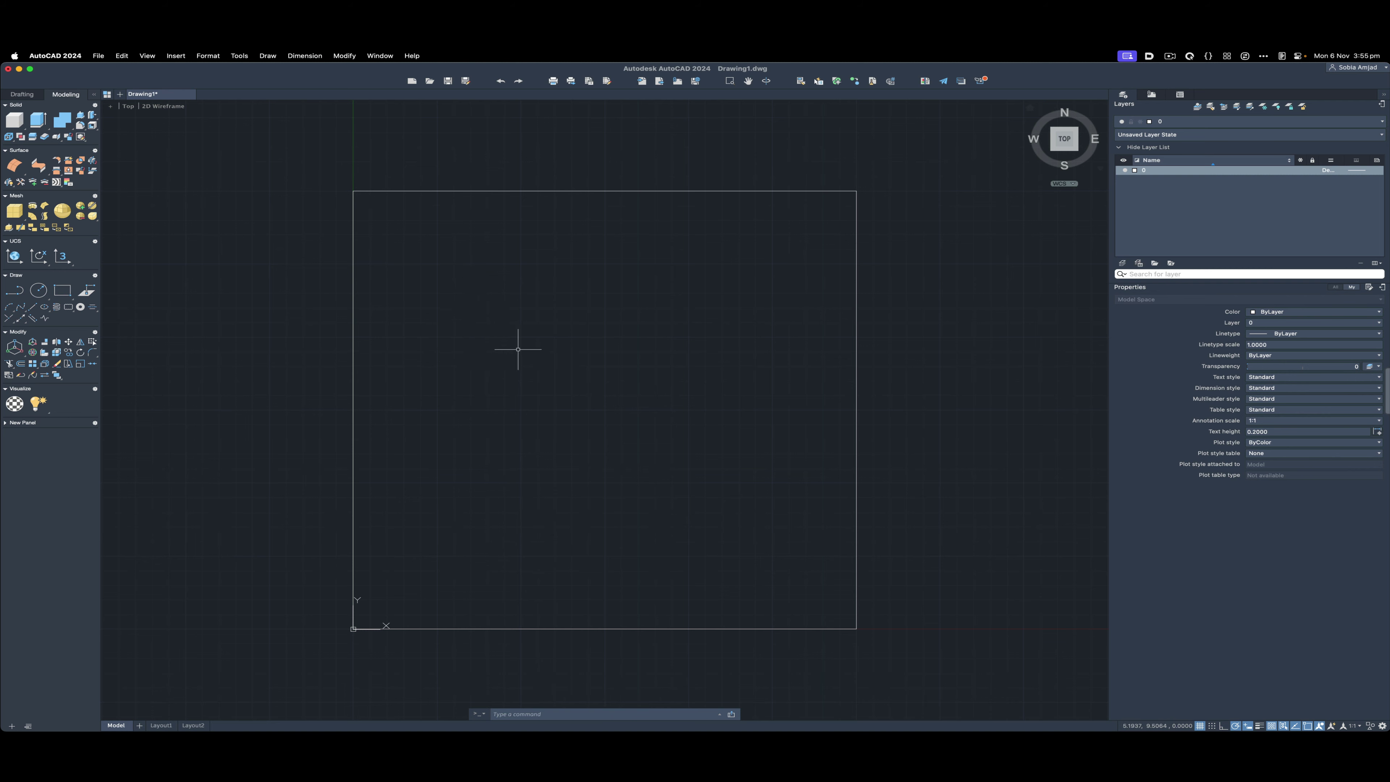
In the Mac version, set the view to SW Isometric and model a freehand solid box standing inside the existing rectangle.
{"action": "left_click", "coordinate": [597, 292]}
{"action": "left_click", "coordinate": [631, 345]}
{"action": "left_click_drag", "start_coordinate": [993, 95], "coordinate": [1109, 203]}
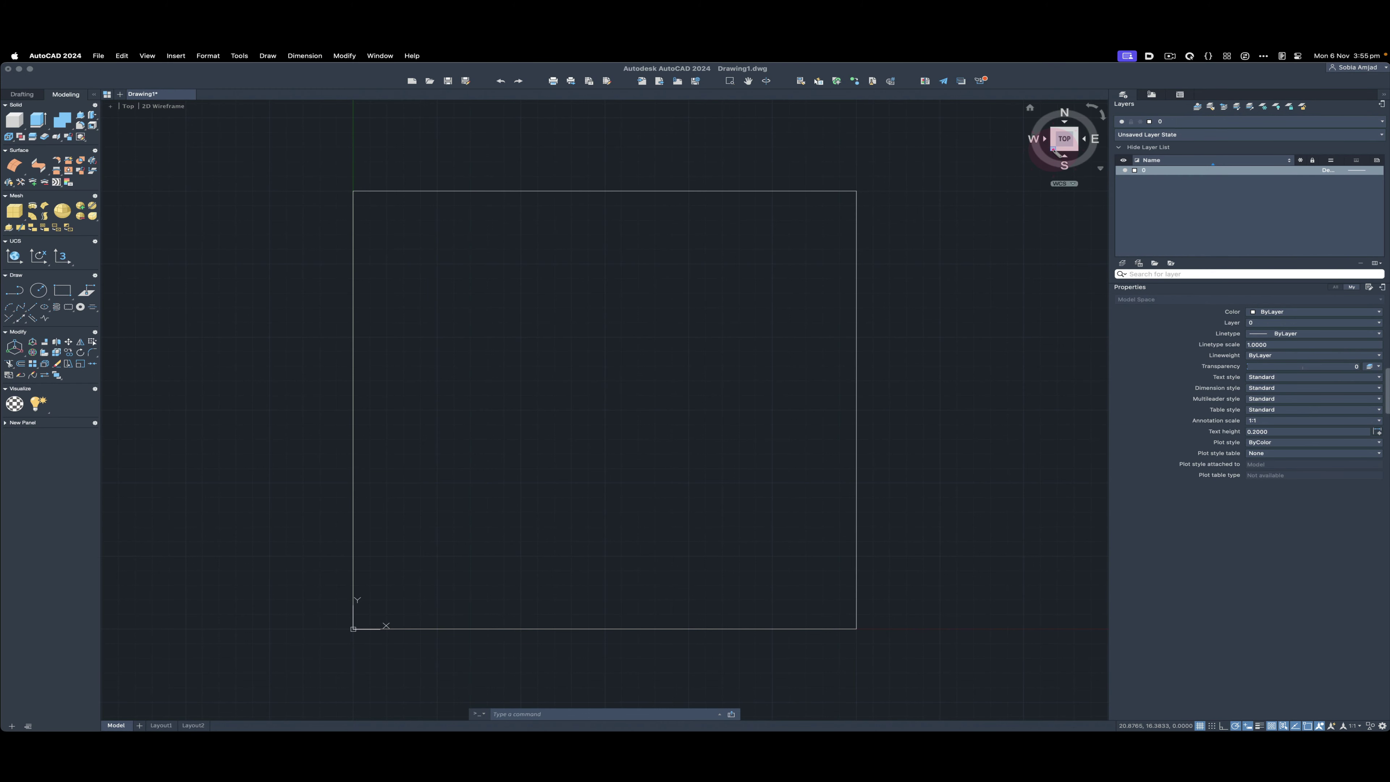
{"action": "left_click", "coordinate": [1053, 150]}
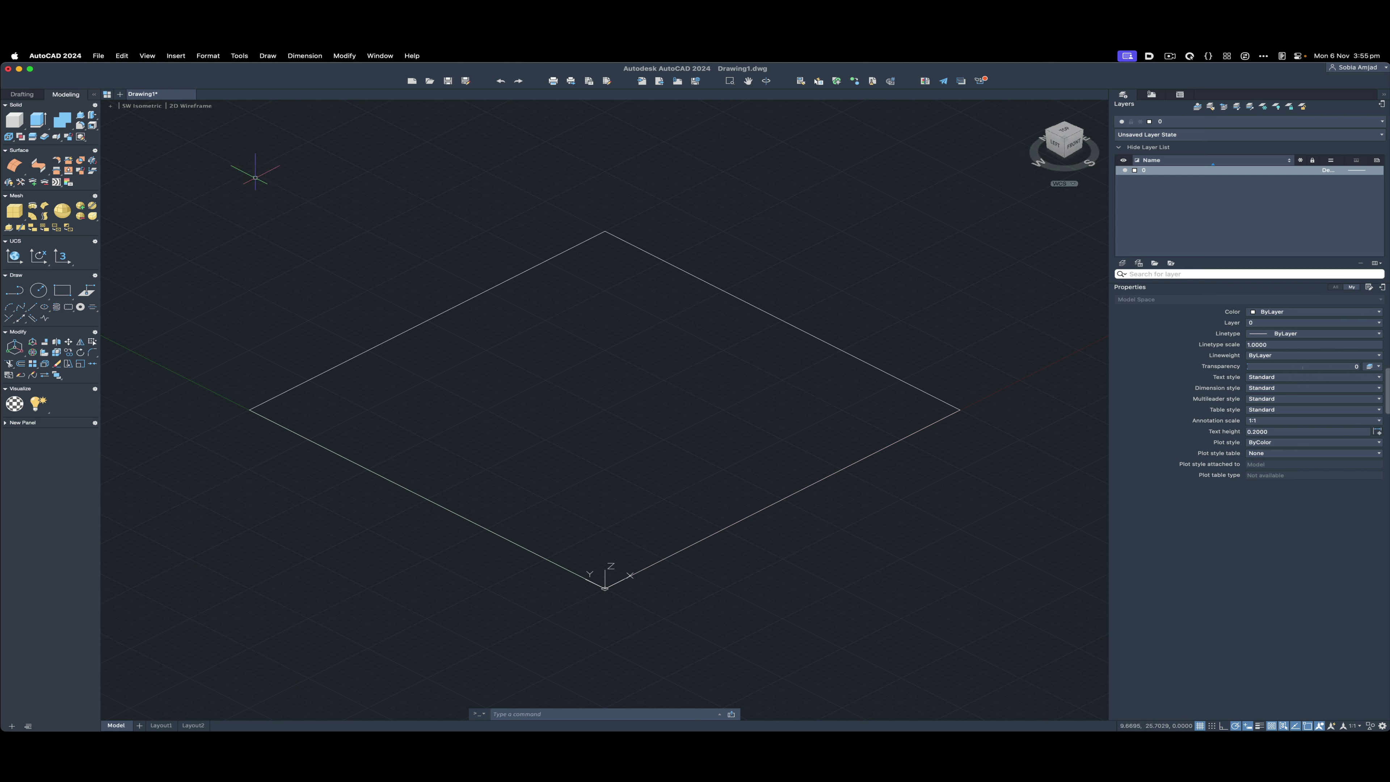
{"action": "left_click", "coordinate": [16, 120]}
{"action": "left_click", "coordinate": [570, 343]}
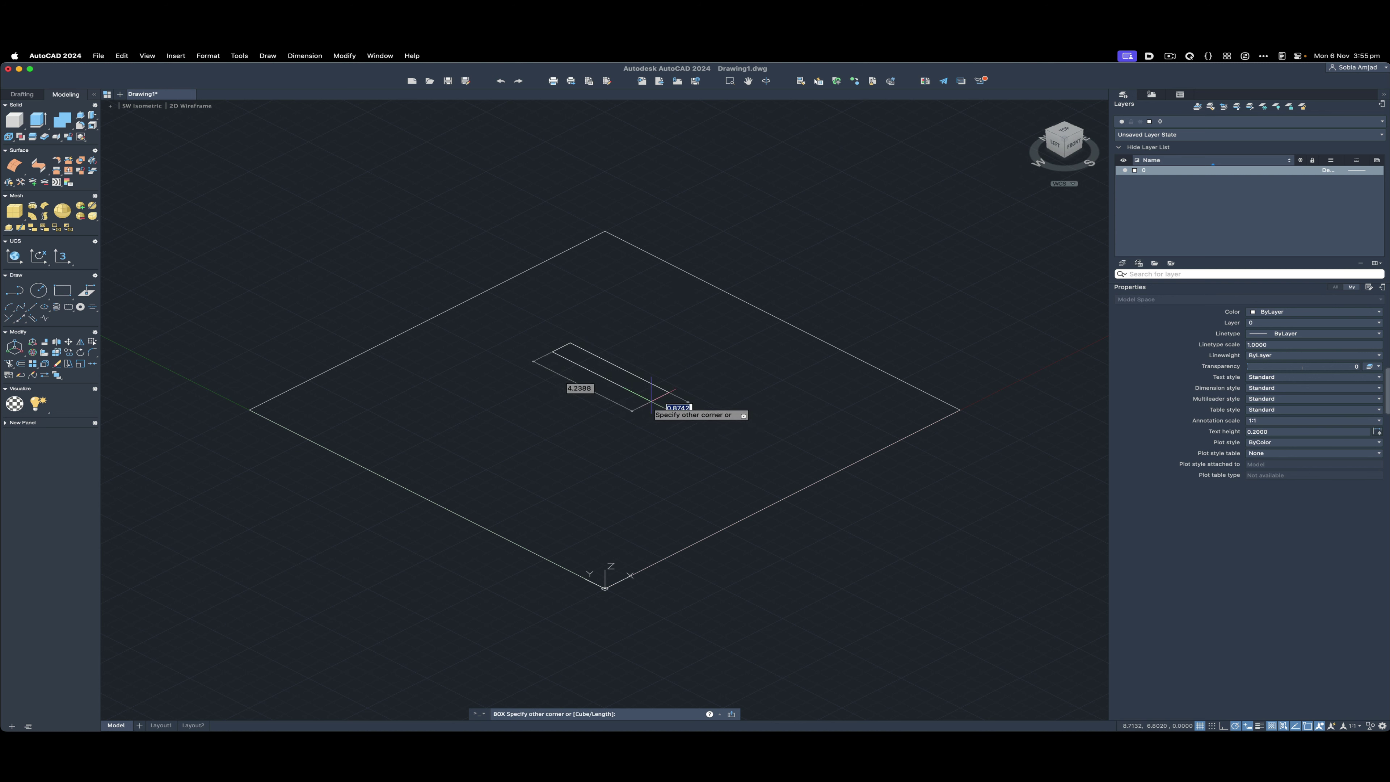
{"action": "left_click", "coordinate": [595, 447]}
{"action": "left_click", "coordinate": [599, 346]}
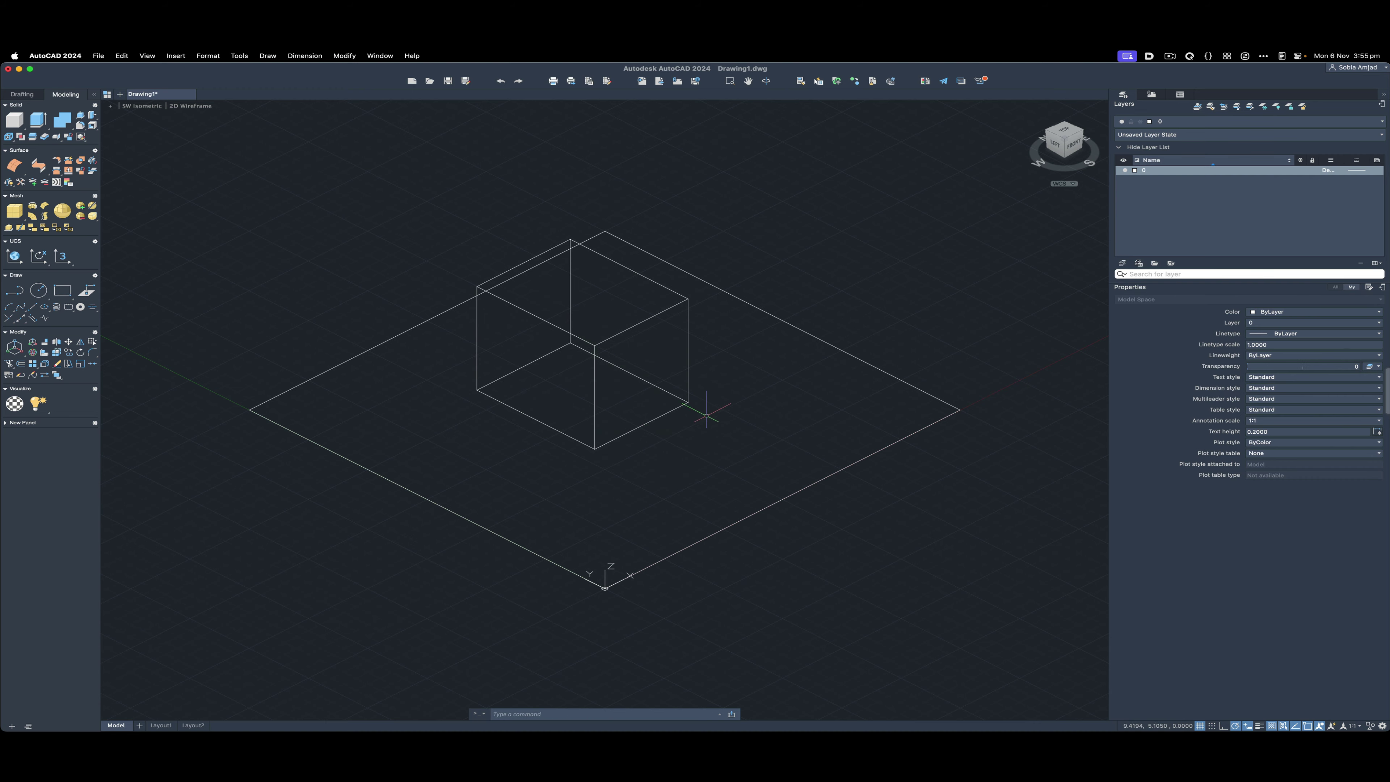
{"action": "key", "text": "ctrl+alt+m"}
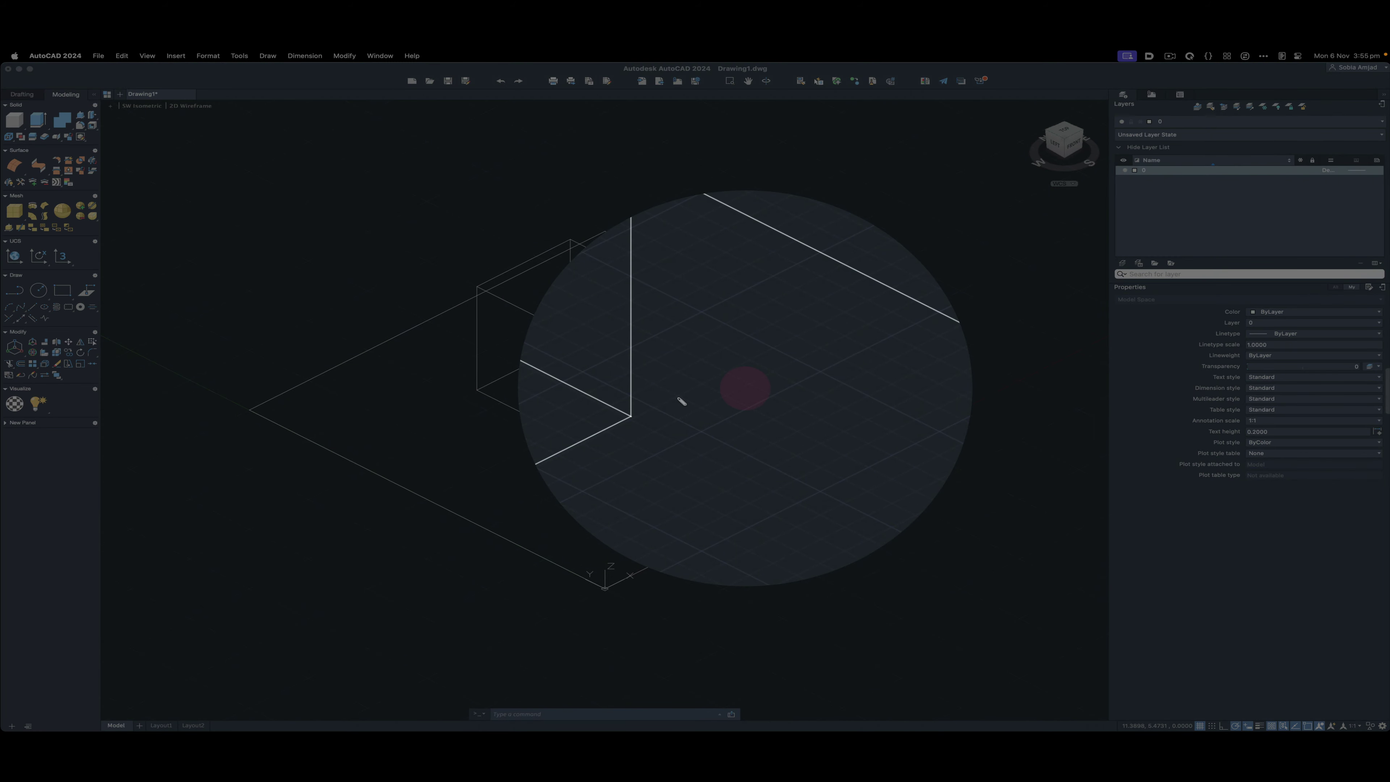
{"action": "key", "text": "ctrl+alt+m"}
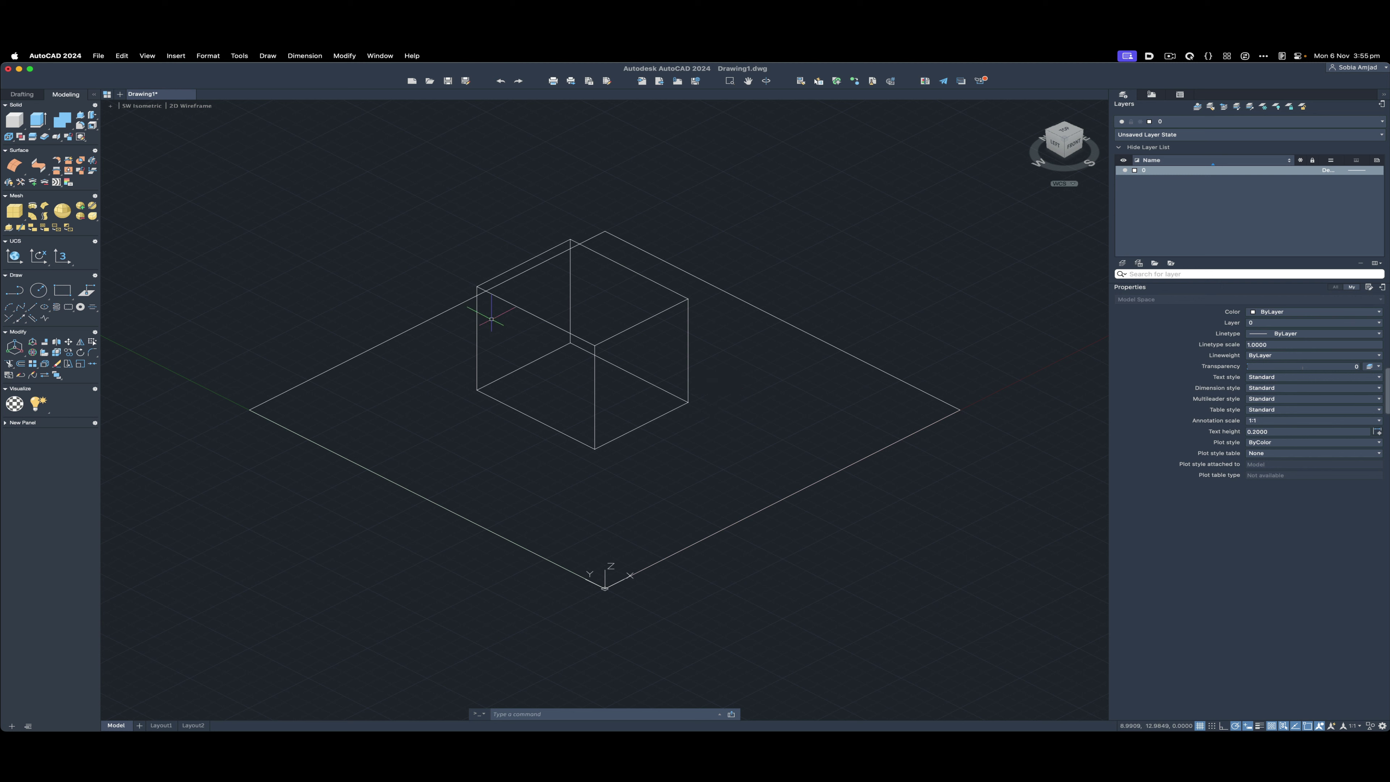
Display the box in the Conceptual and Hidden visual styles, followed by one further style from the viewport's list.
{"action": "left_click", "coordinate": [570, 323]}
{"action": "key", "text": "Escape"}
{"action": "left_click", "coordinate": [201, 106]}
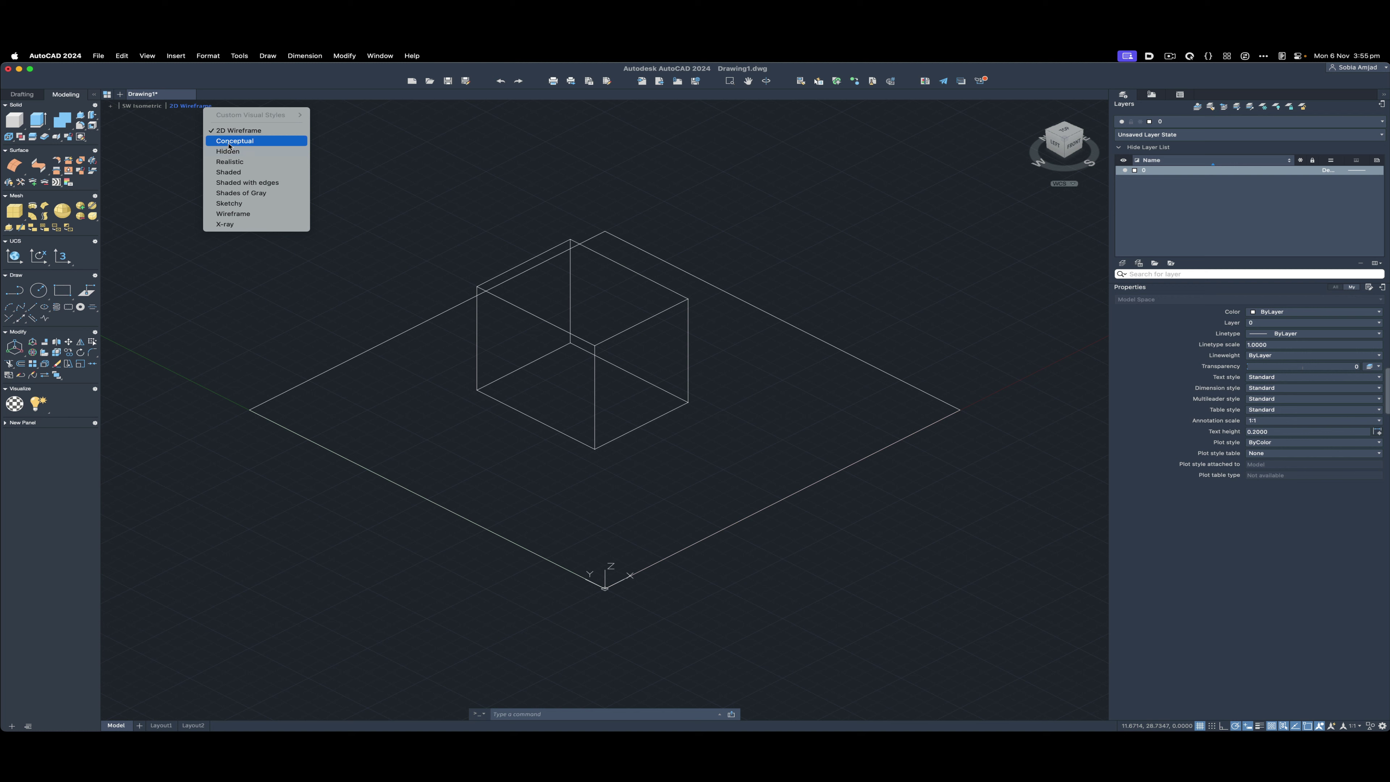
{"action": "left_click", "coordinate": [211, 132]}
{"action": "left_click", "coordinate": [194, 109]}
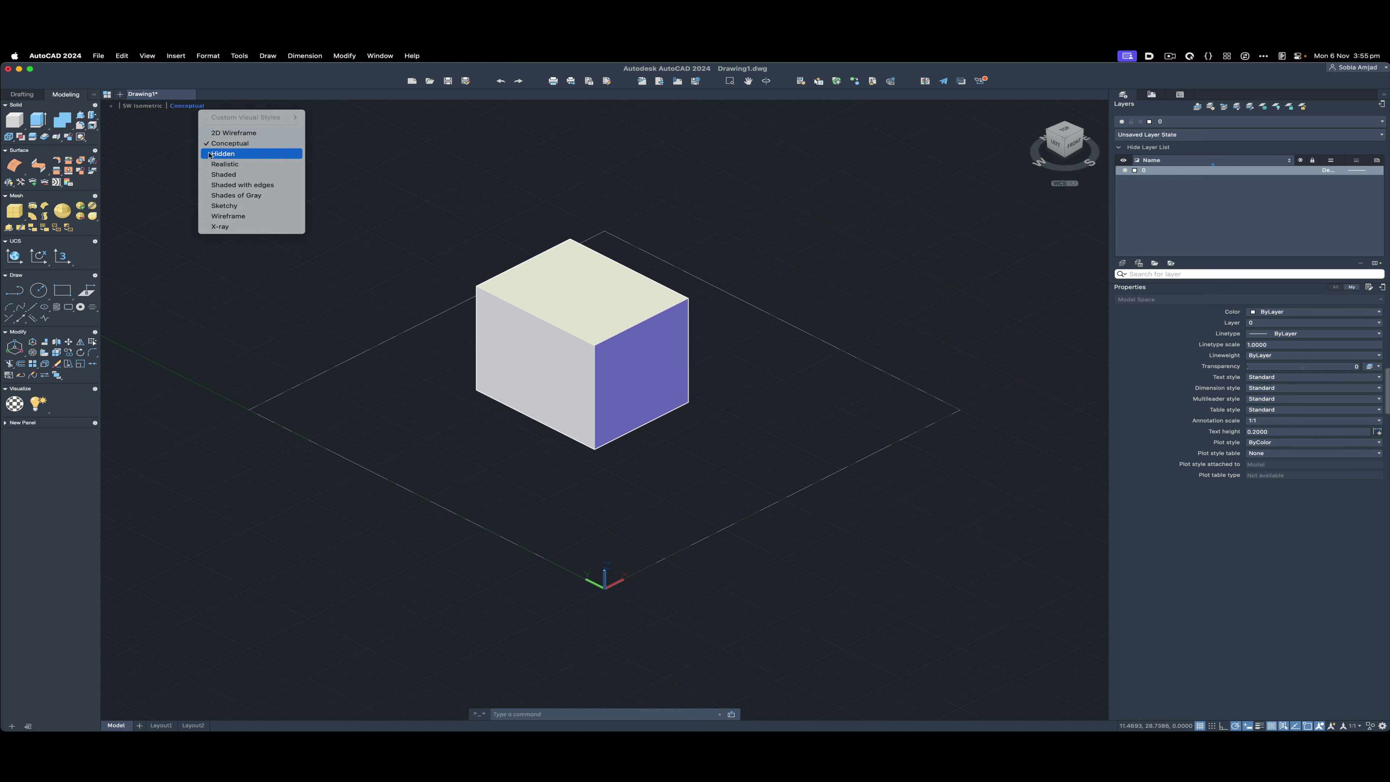
{"action": "left_click", "coordinate": [221, 148]}
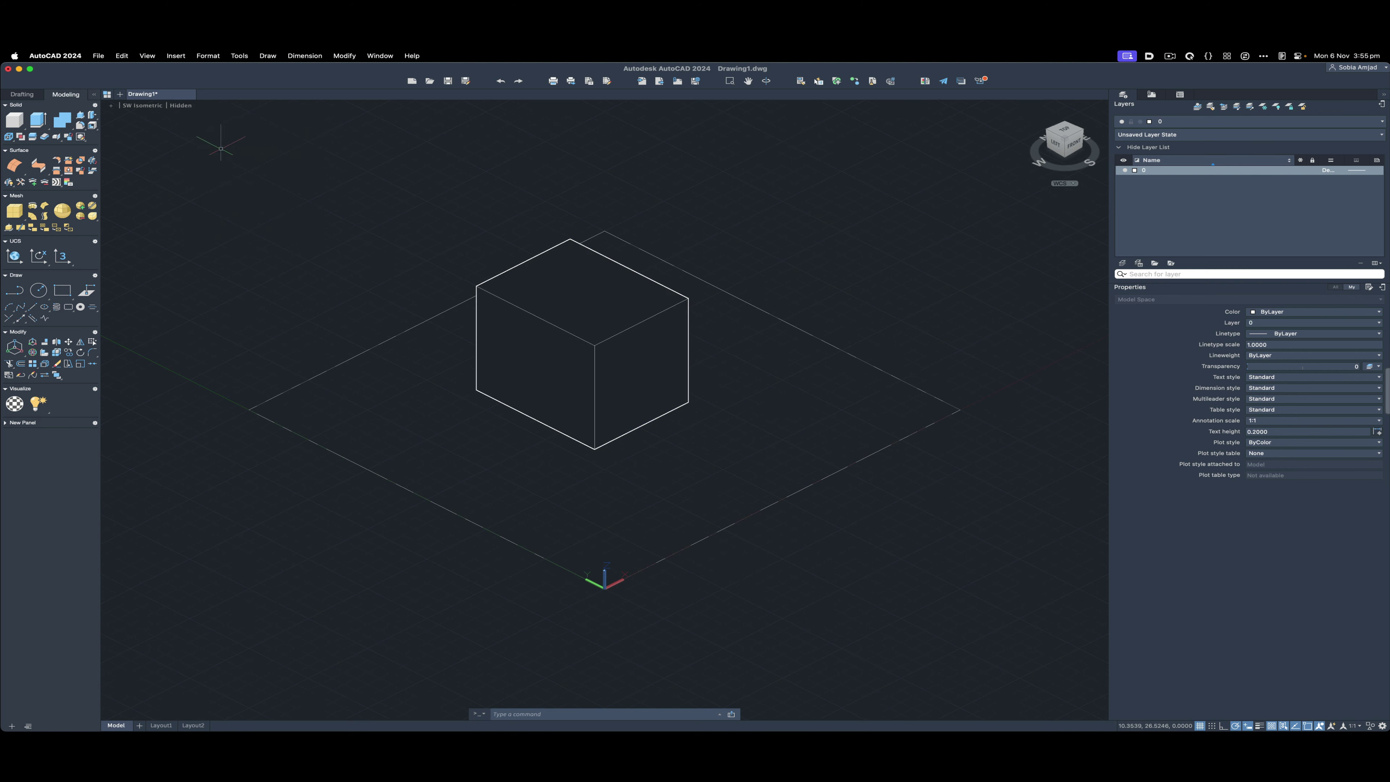
{"action": "left_click", "coordinate": [185, 109]}
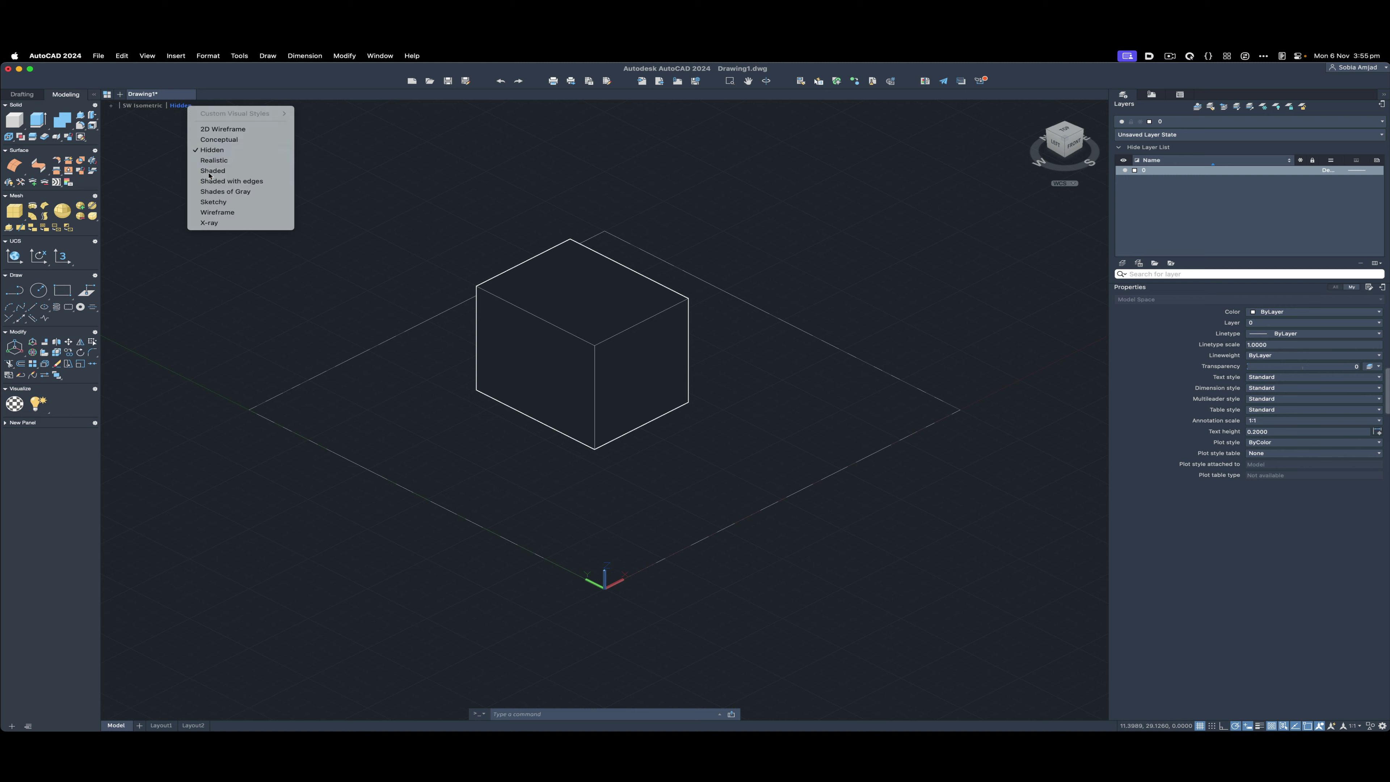
{"action": "left_click", "coordinate": [219, 166]}
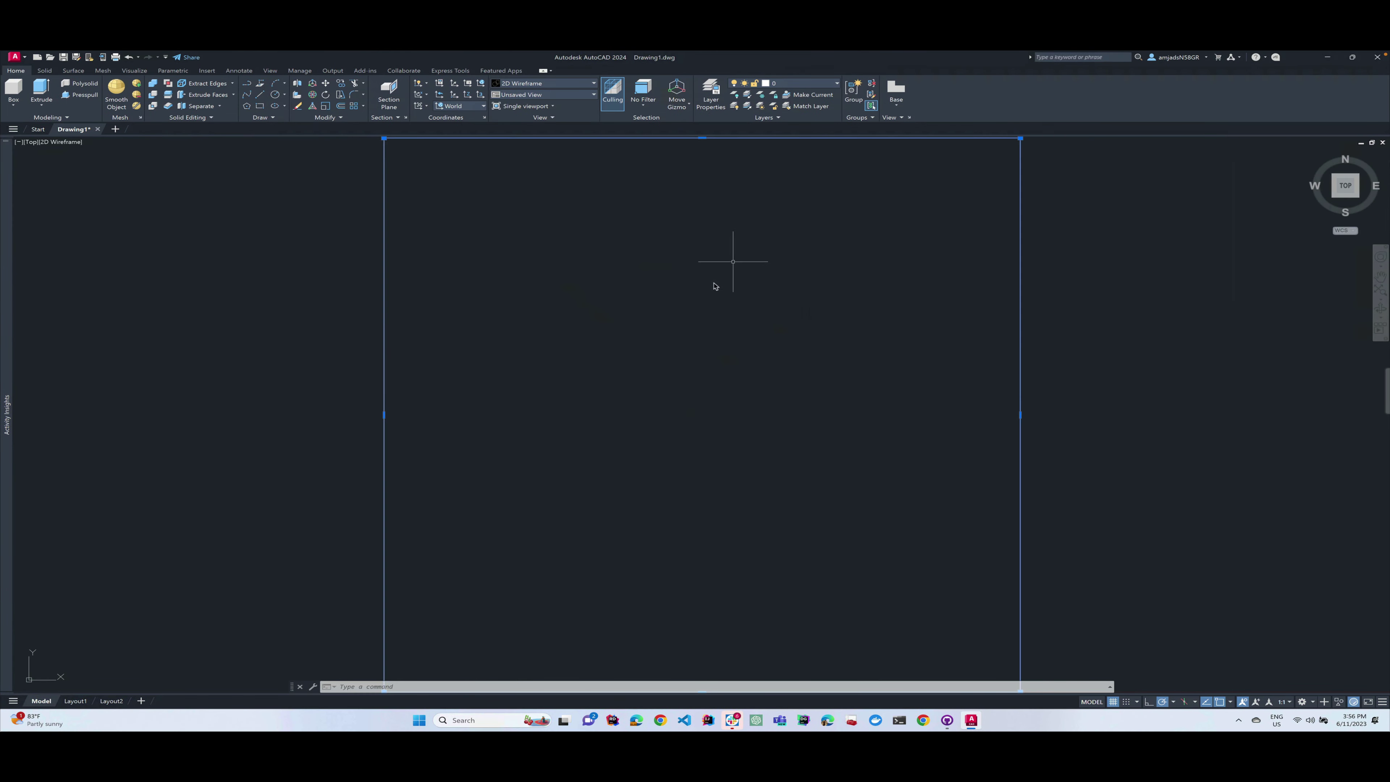
Switch to the Windows version, set the view to SW Isometric and model a freehand solid box inside the rectangle.
{"action": "left_click", "coordinate": [670, 298]}
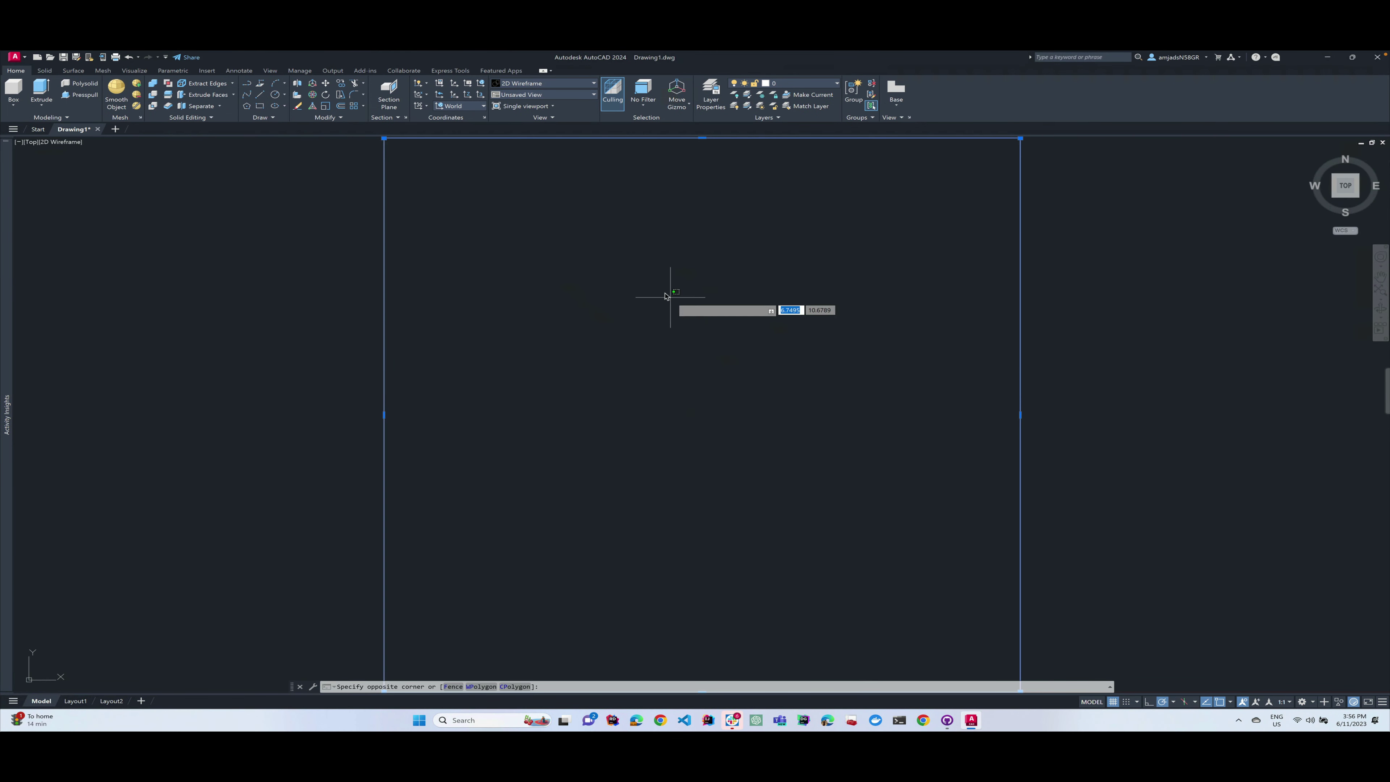
{"action": "left_click", "coordinate": [541, 308]}
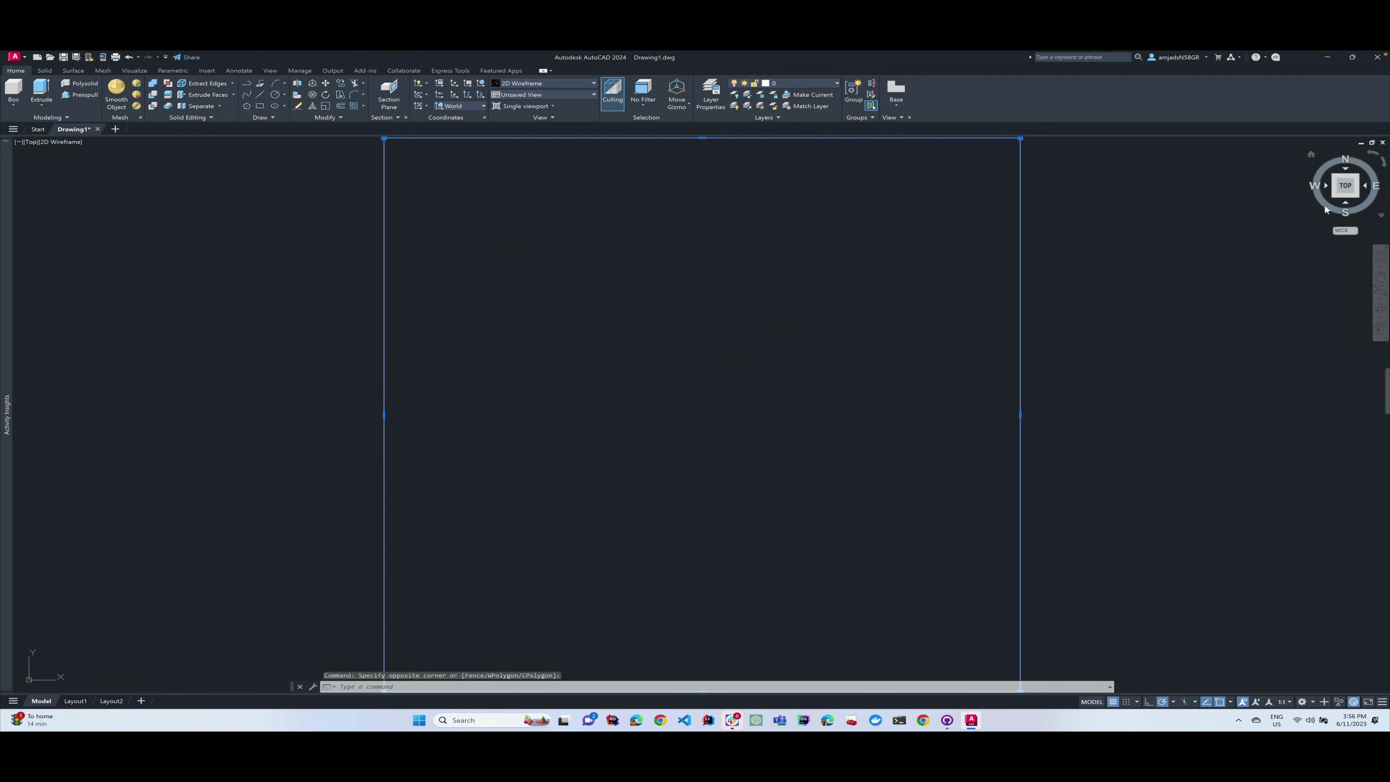
{"action": "left_click", "coordinate": [1333, 196]}
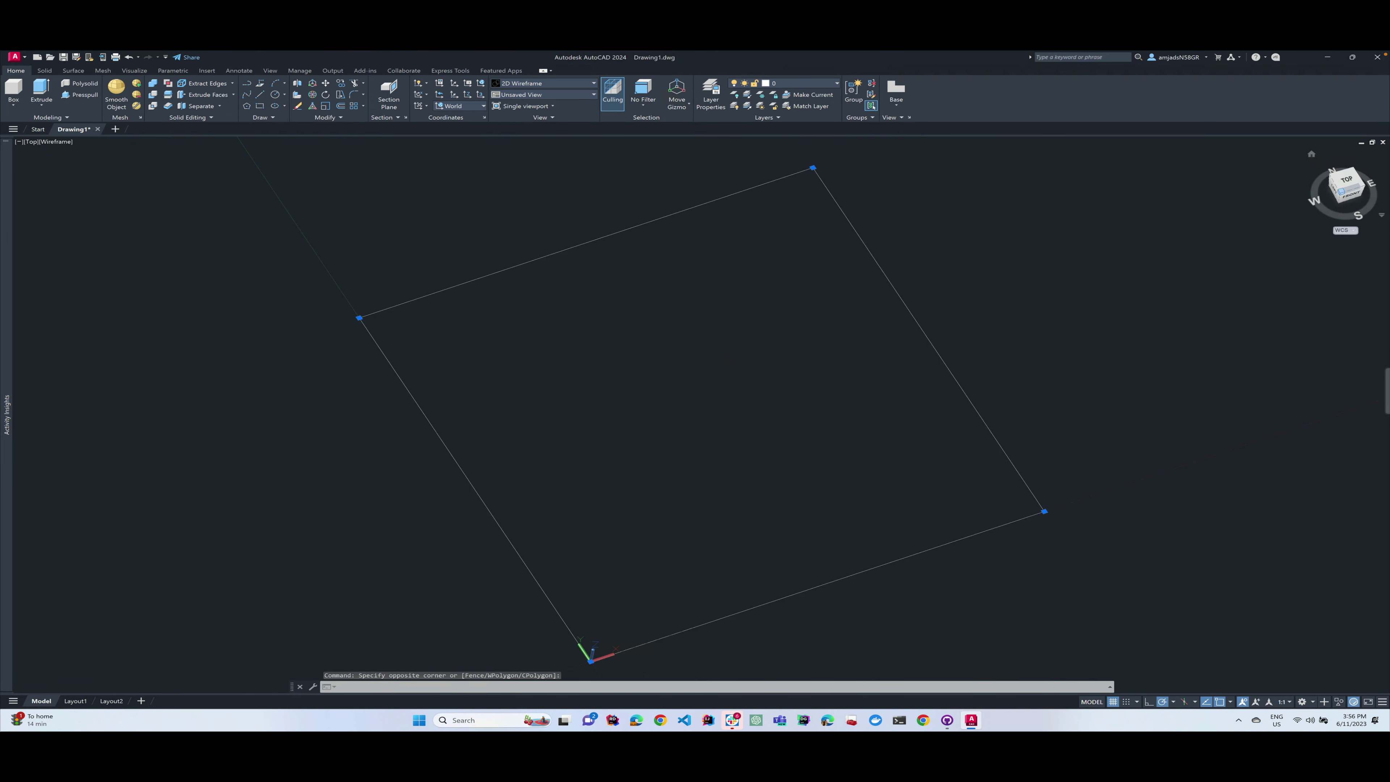
{"action": "left_click", "coordinate": [13, 89]}
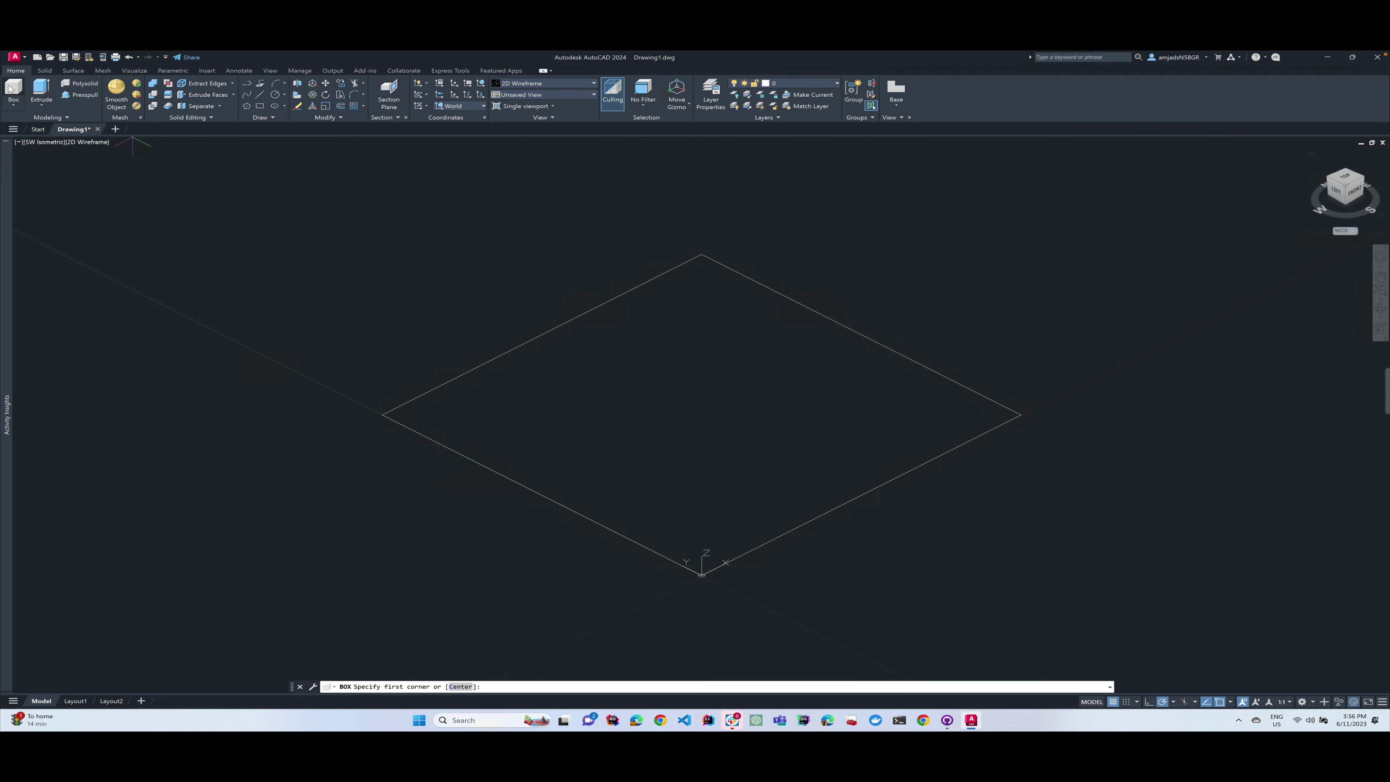
{"action": "left_click", "coordinate": [751, 379]}
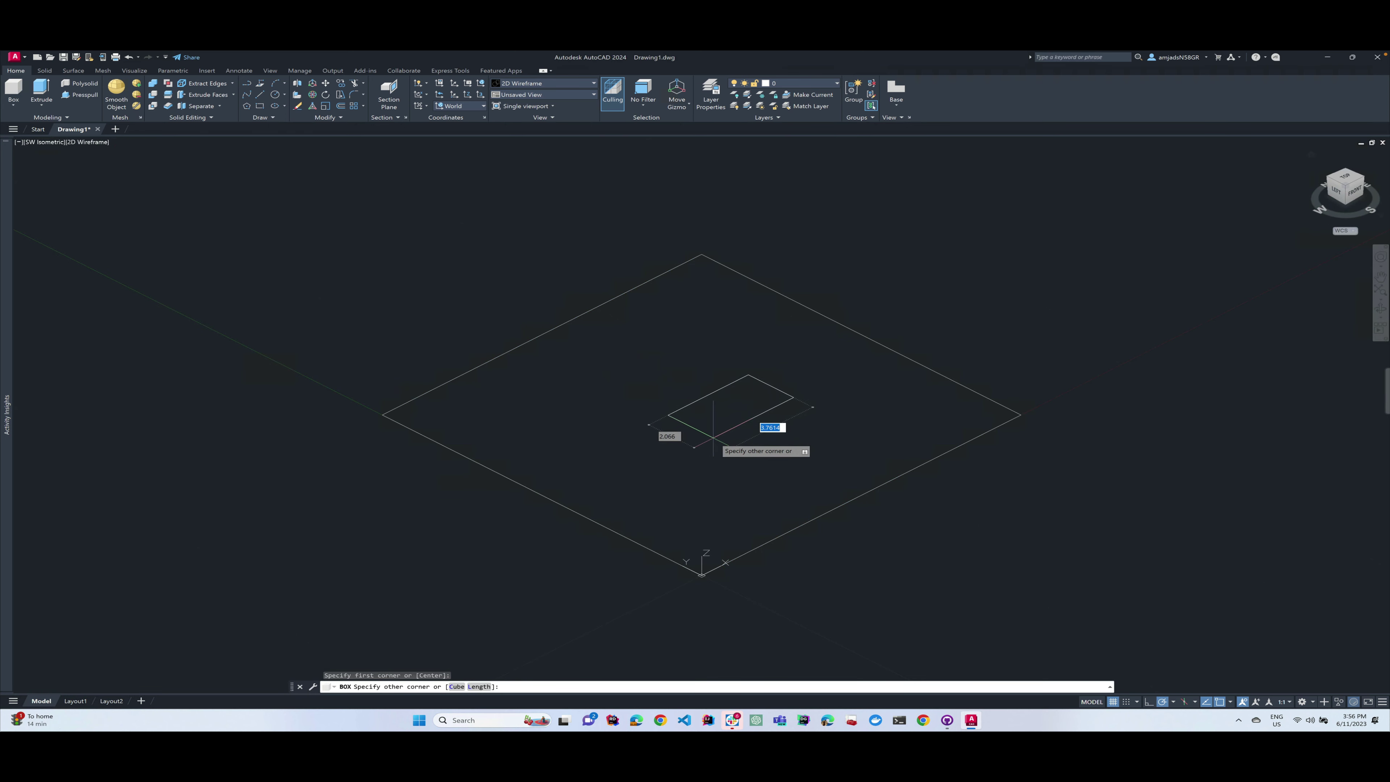
{"action": "left_click", "coordinate": [743, 449]}
{"action": "left_click", "coordinate": [748, 376]}
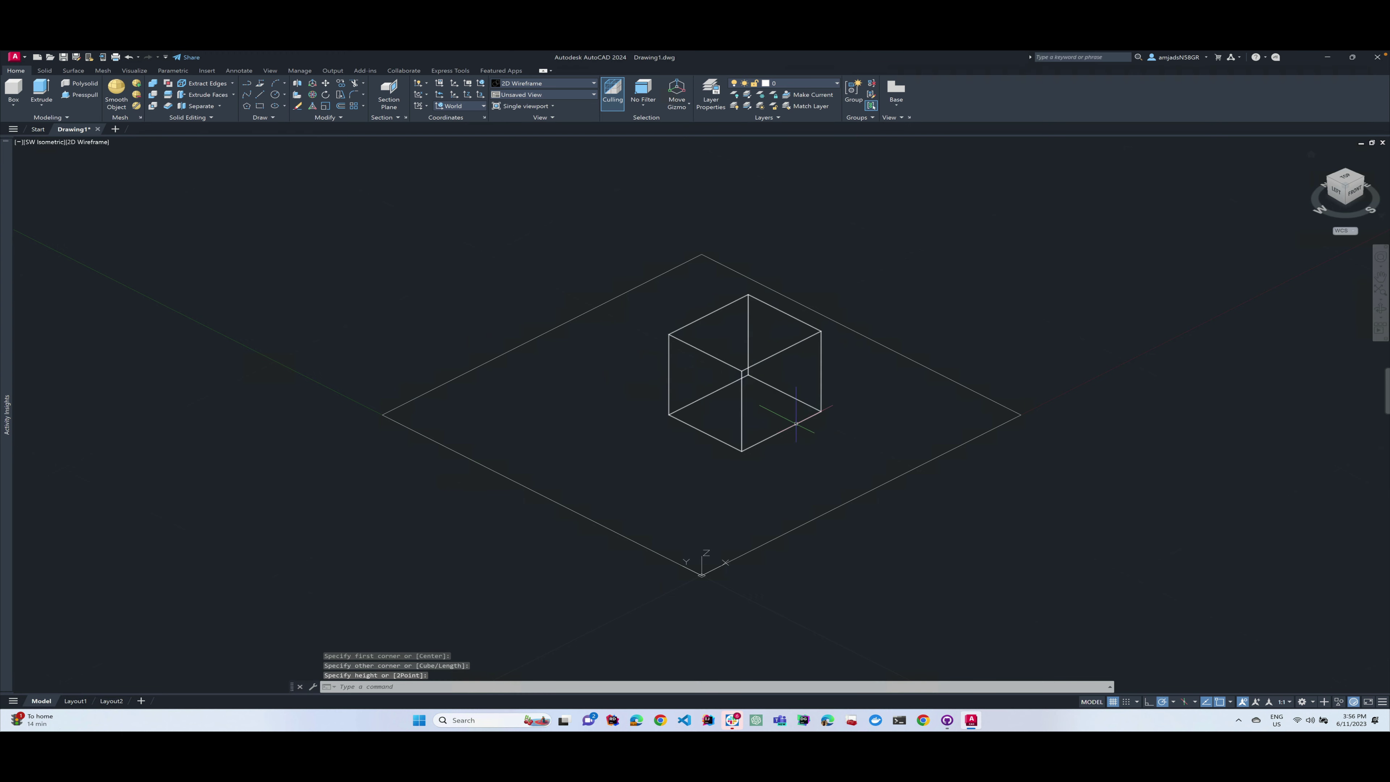
Apply the Shaded with edges visual style to the Windows viewport.
{"action": "left_click", "coordinate": [566, 85]}
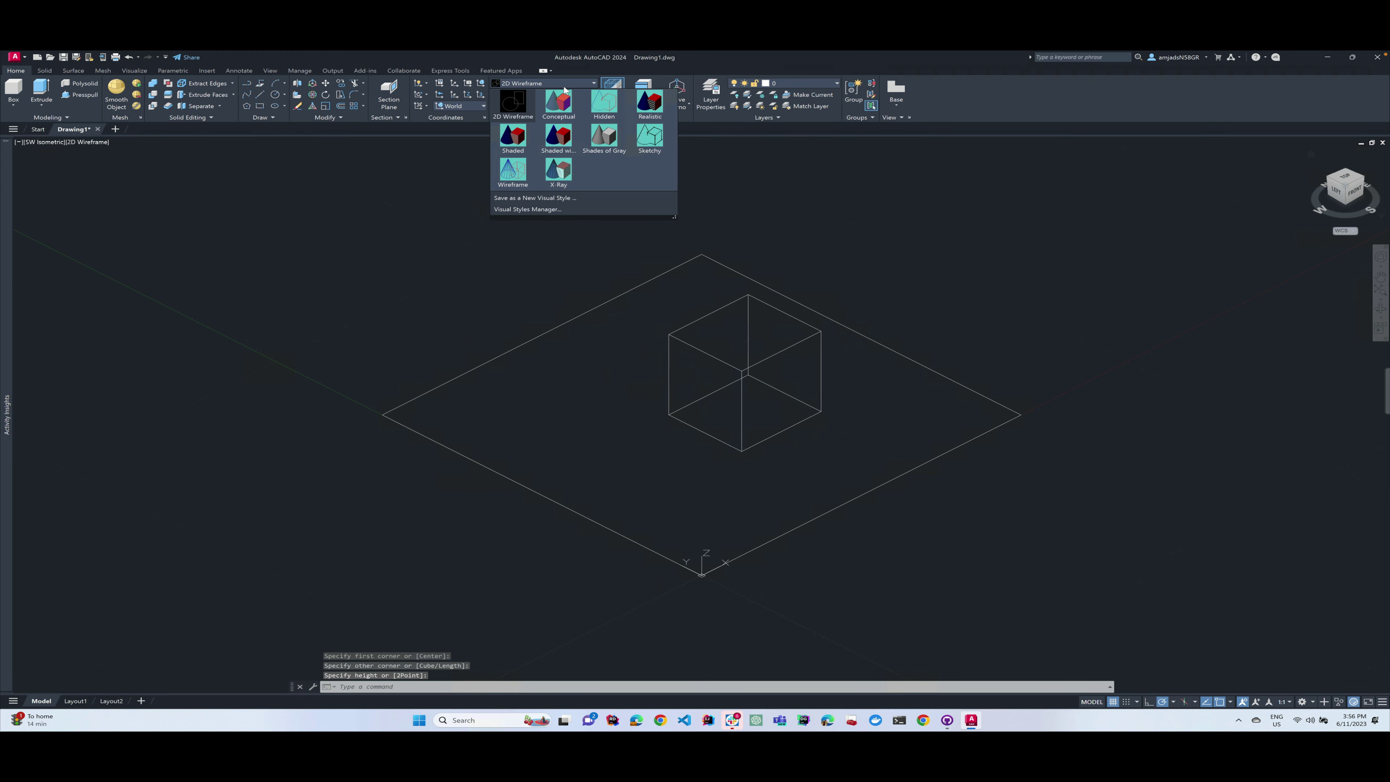
{"action": "left_click", "coordinate": [558, 143]}
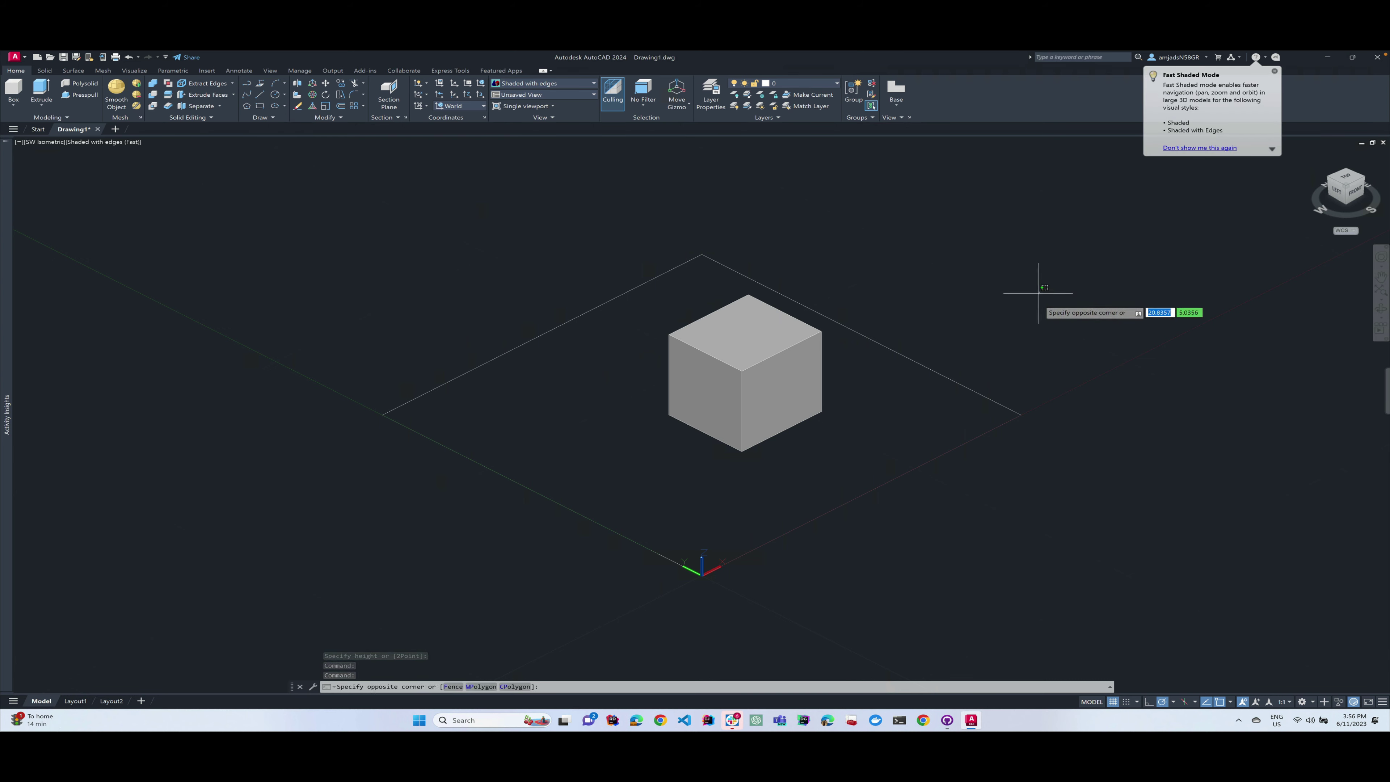
{"action": "left_click", "coordinate": [1022, 300]}
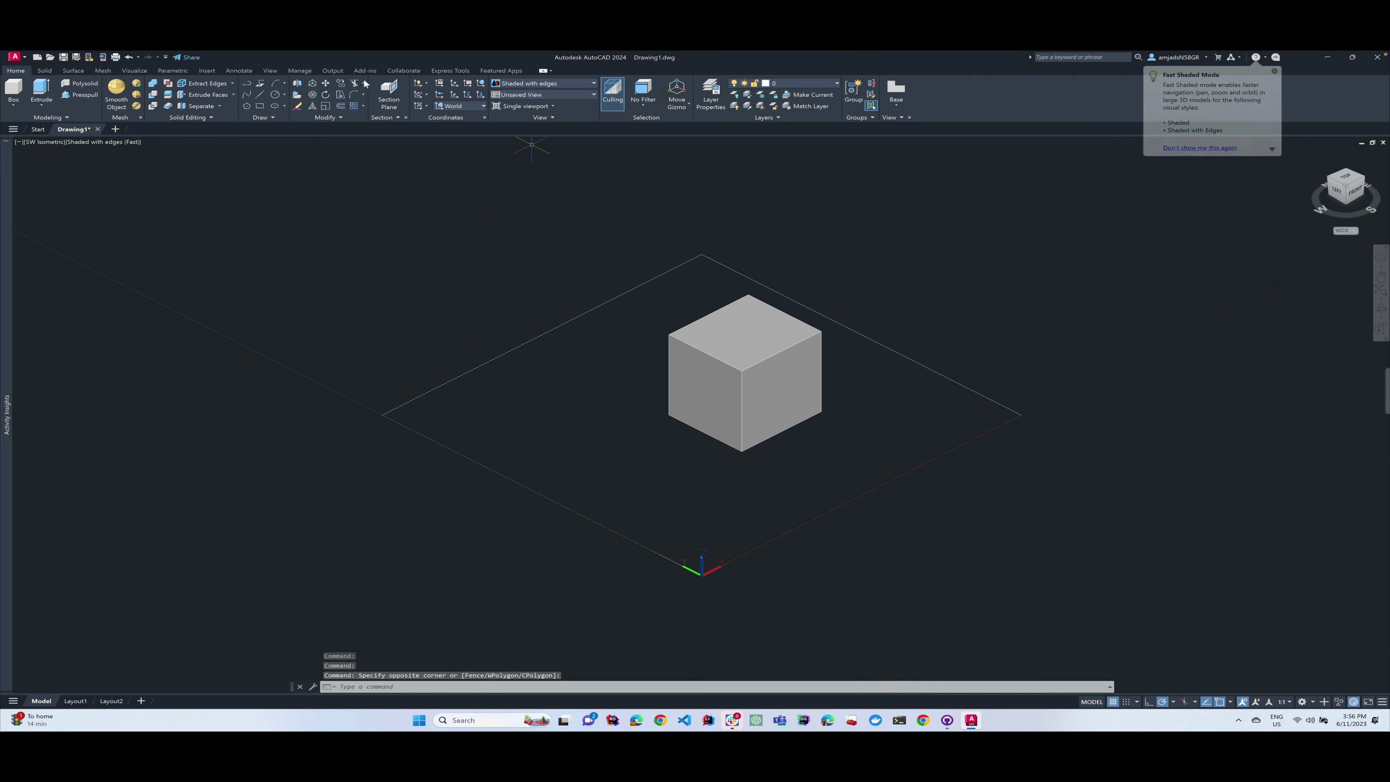
Examine the viewport choices, the preset views, the View Manager and its new view properties without creating a view.
{"action": "left_click", "coordinate": [547, 118]}
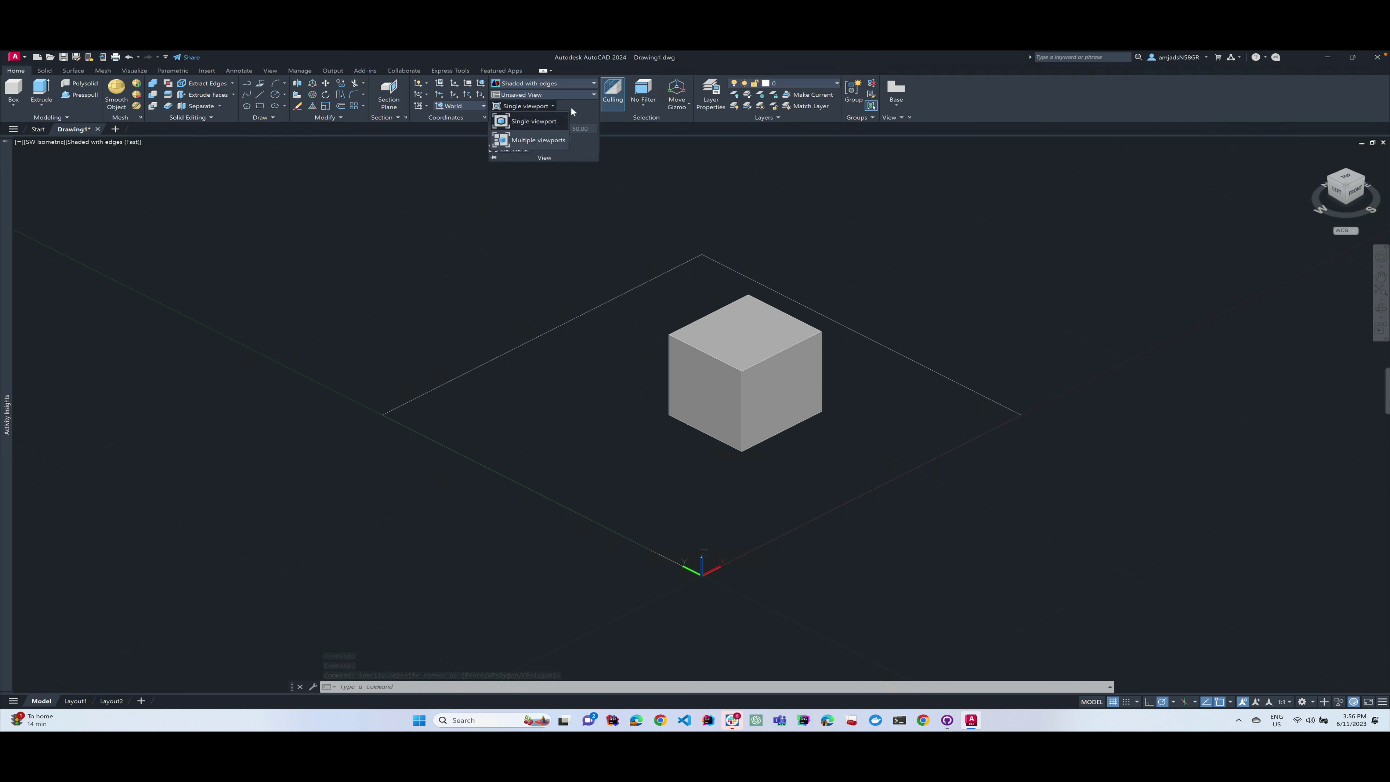
{"action": "left_click", "coordinate": [572, 93]}
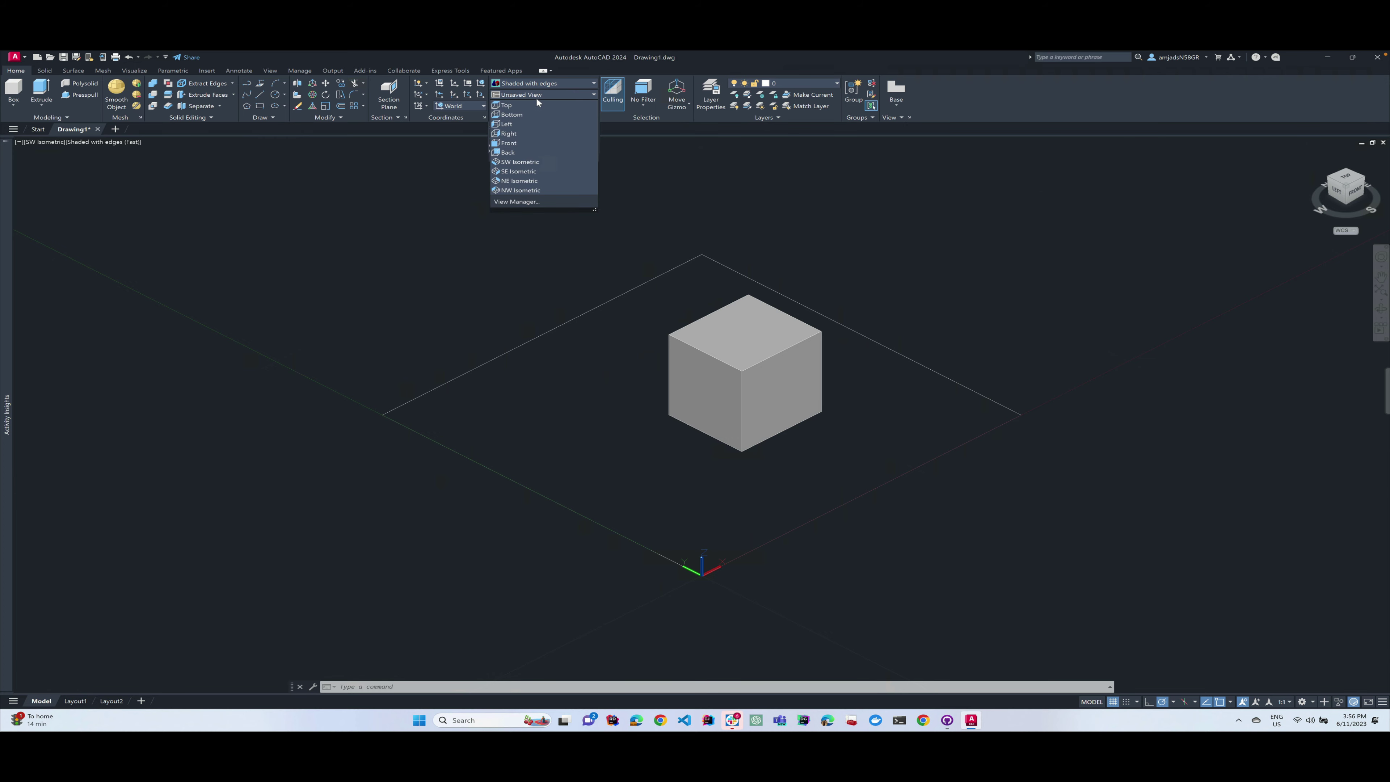
{"action": "left_click", "coordinate": [513, 201]}
{"action": "left_click_drag", "start_coordinate": [654, 298], "coordinate": [339, 204]}
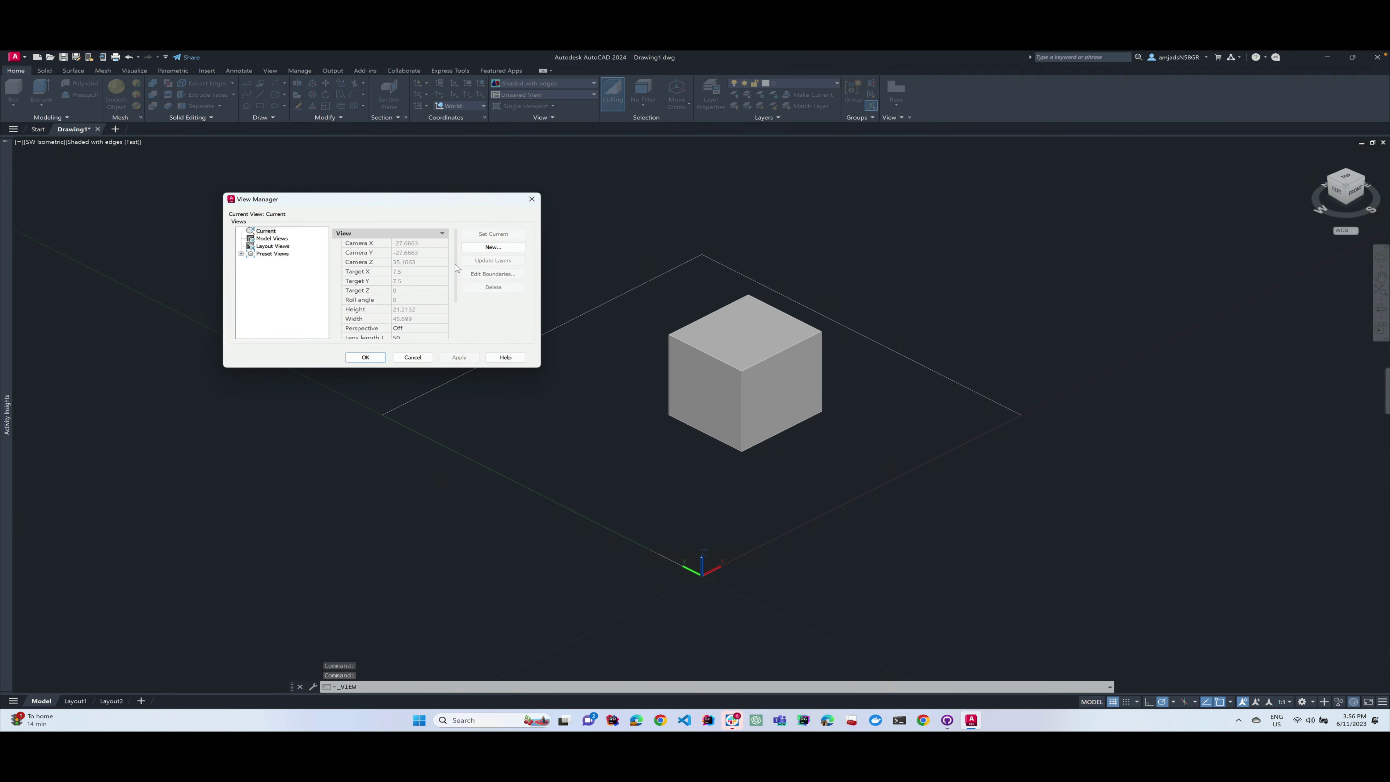
{"action": "left_click", "coordinate": [491, 247]}
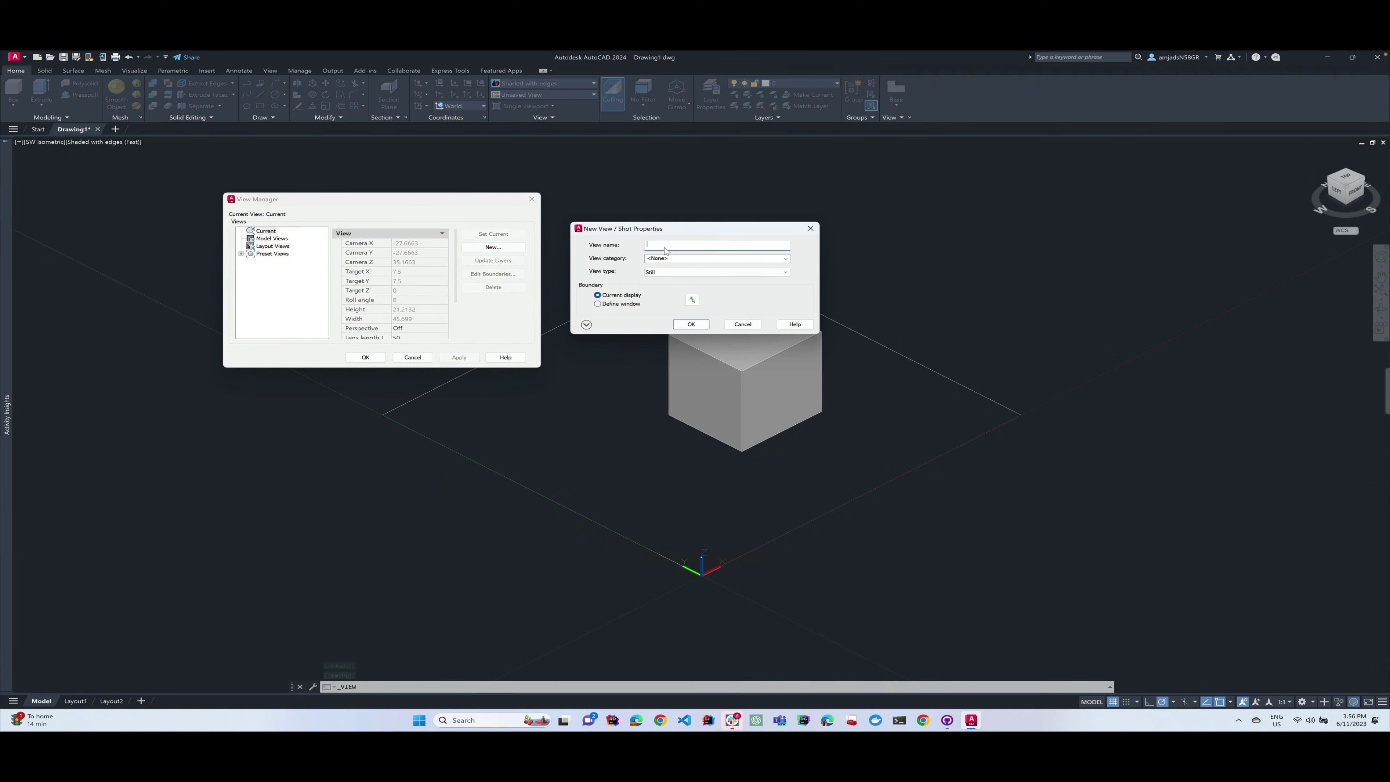
{"action": "left_click_drag", "start_coordinate": [662, 235], "coordinate": [377, 298]}
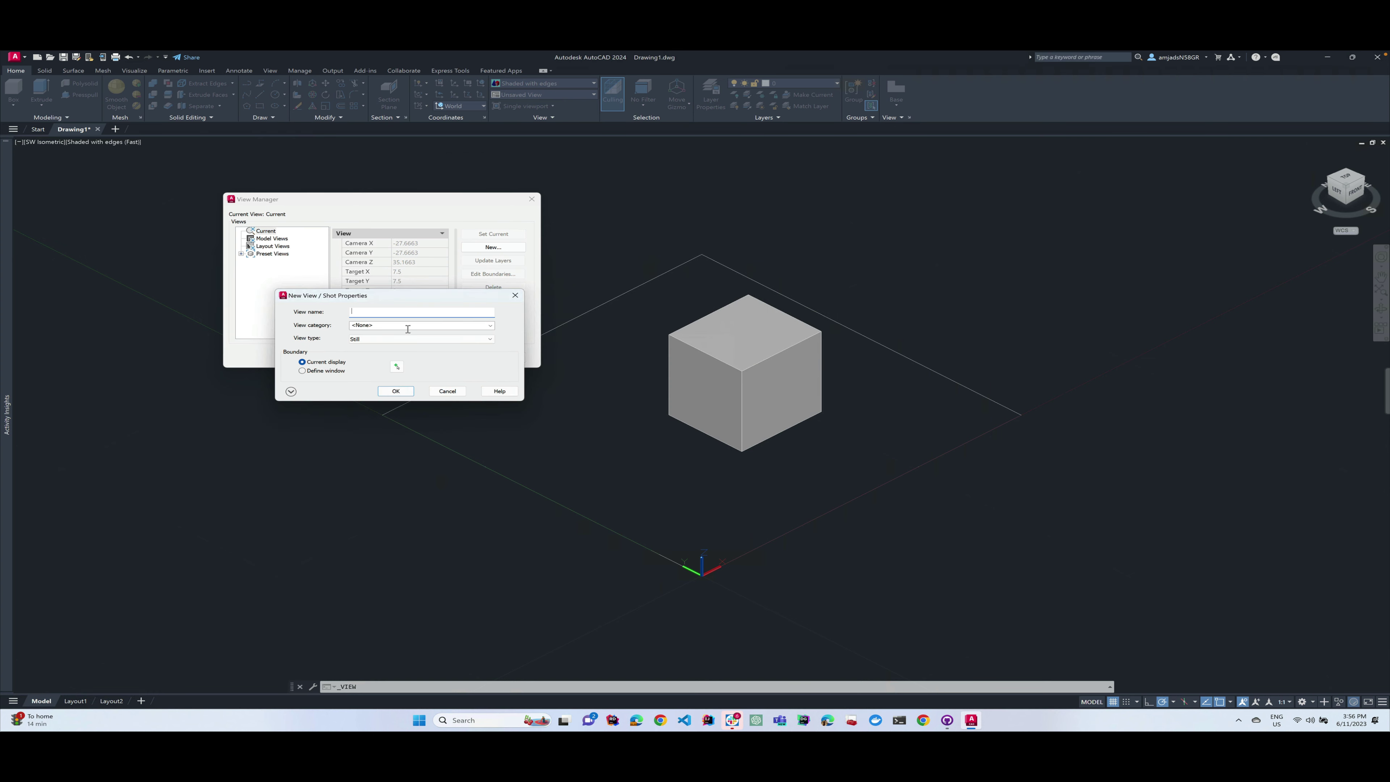
{"action": "left_click", "coordinate": [444, 394]}
{"action": "left_click", "coordinate": [419, 361]}
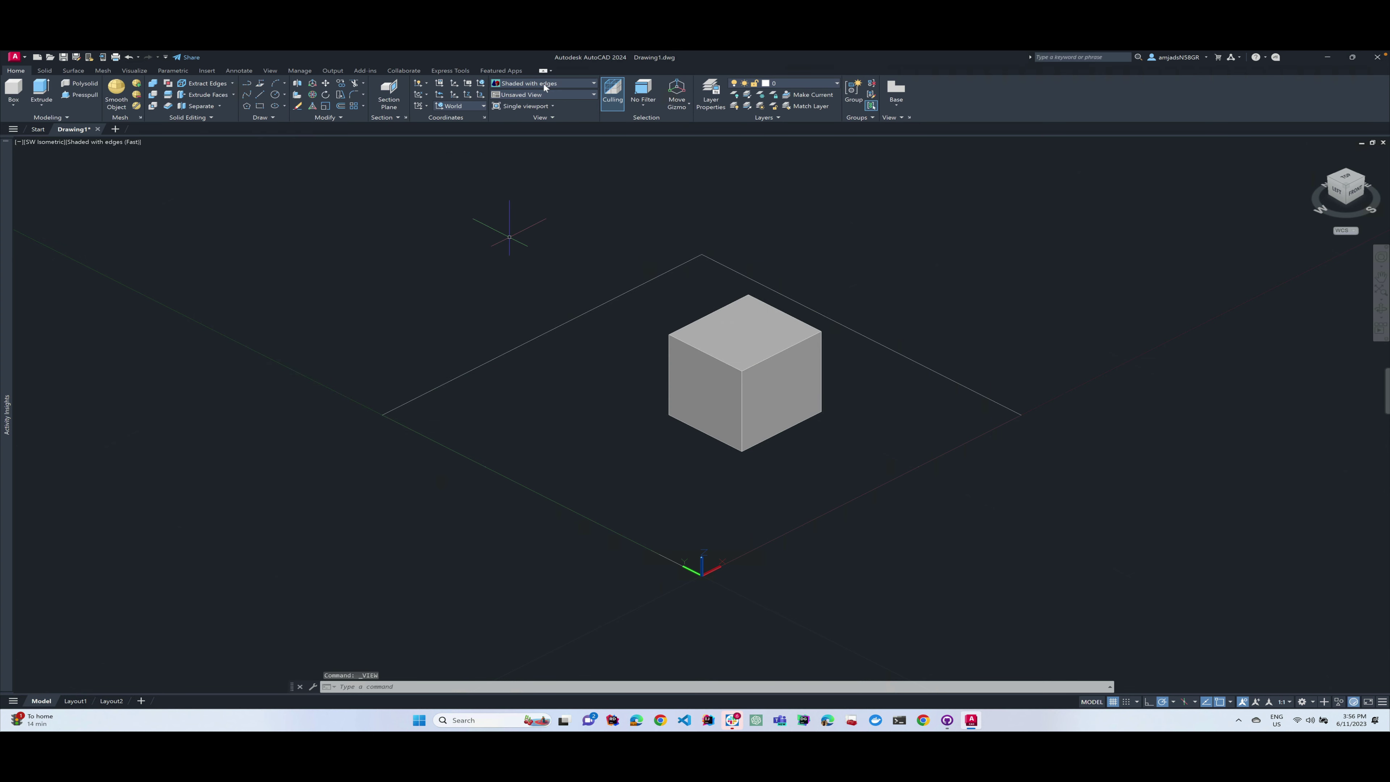
Show the box from the SE, NE and NW Isometric preset views in turn, ending on NW Isometric.
{"action": "left_click", "coordinate": [546, 85]}
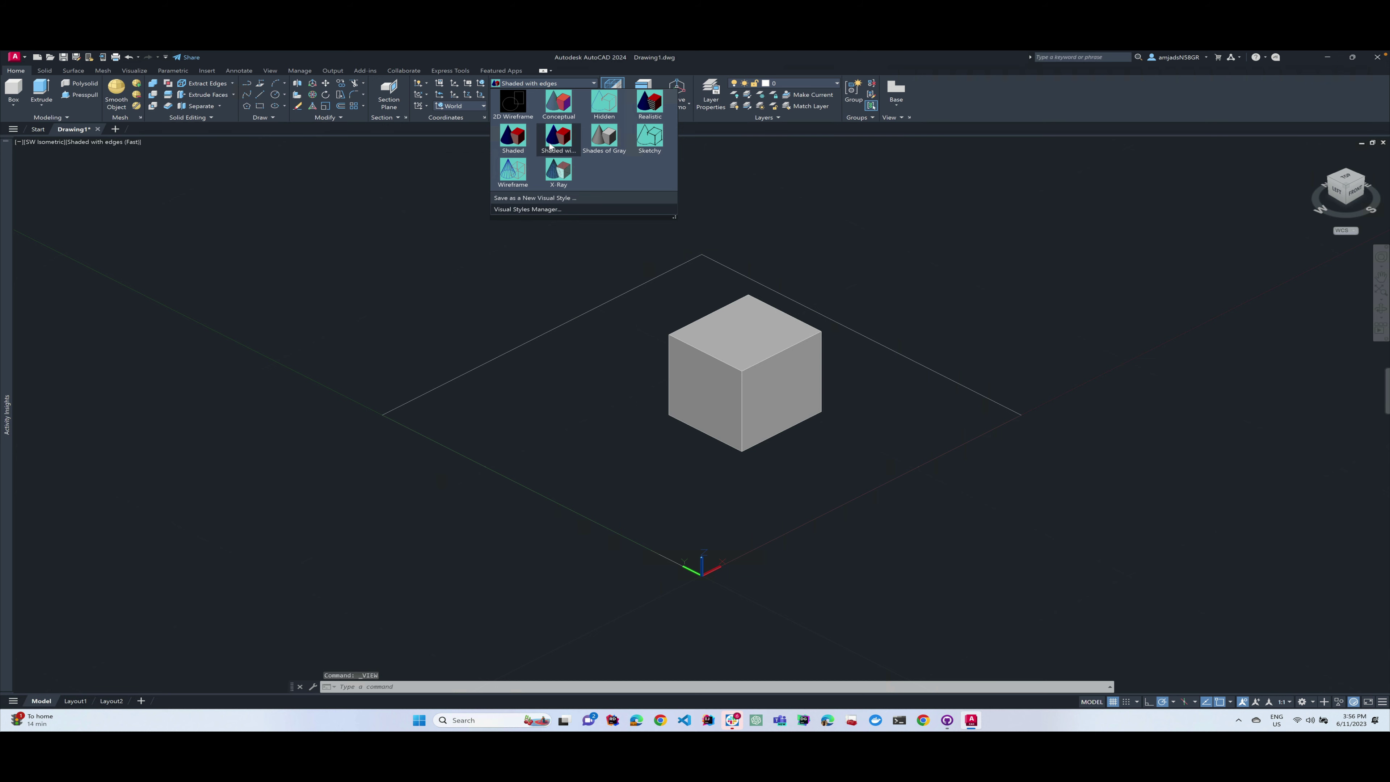
{"action": "left_click", "coordinate": [971, 106]}
{"action": "left_click", "coordinate": [541, 94]}
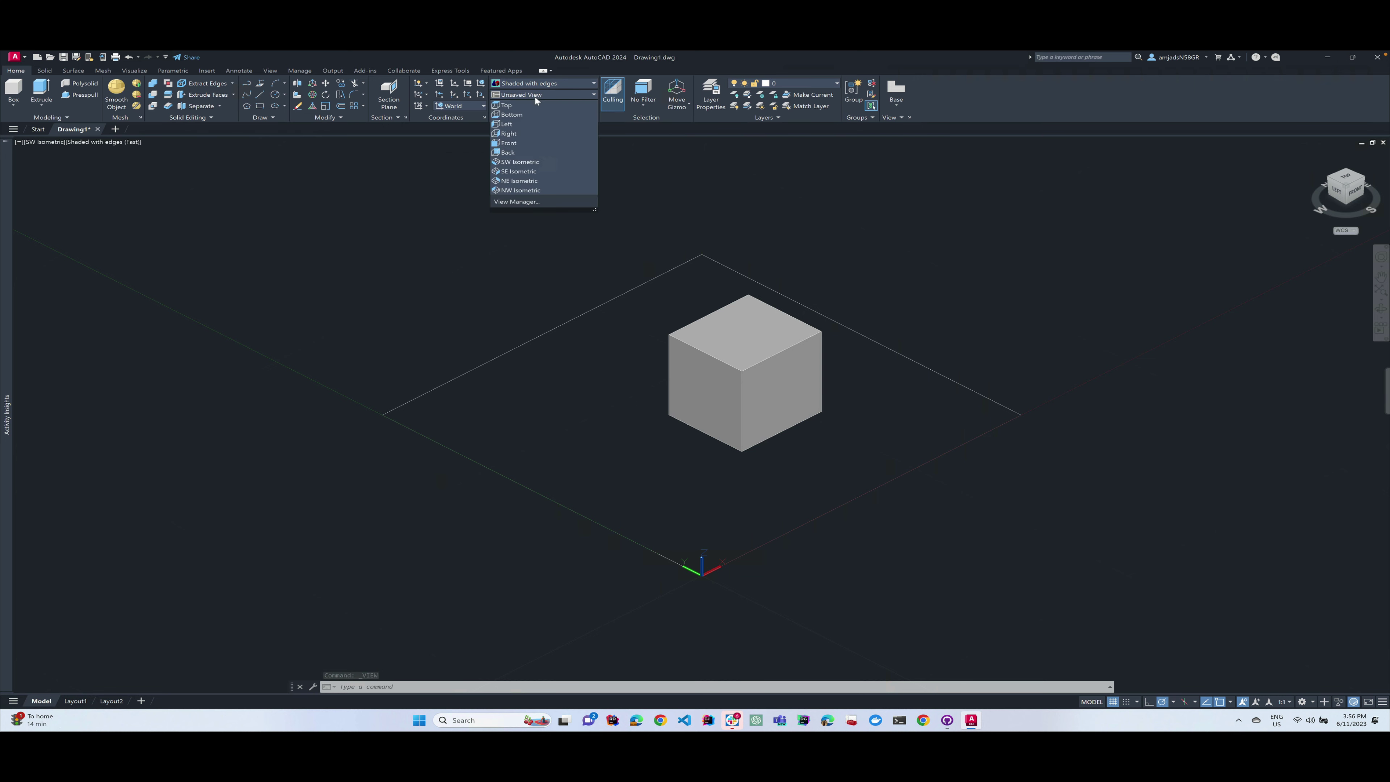
{"action": "left_click", "coordinate": [517, 171]}
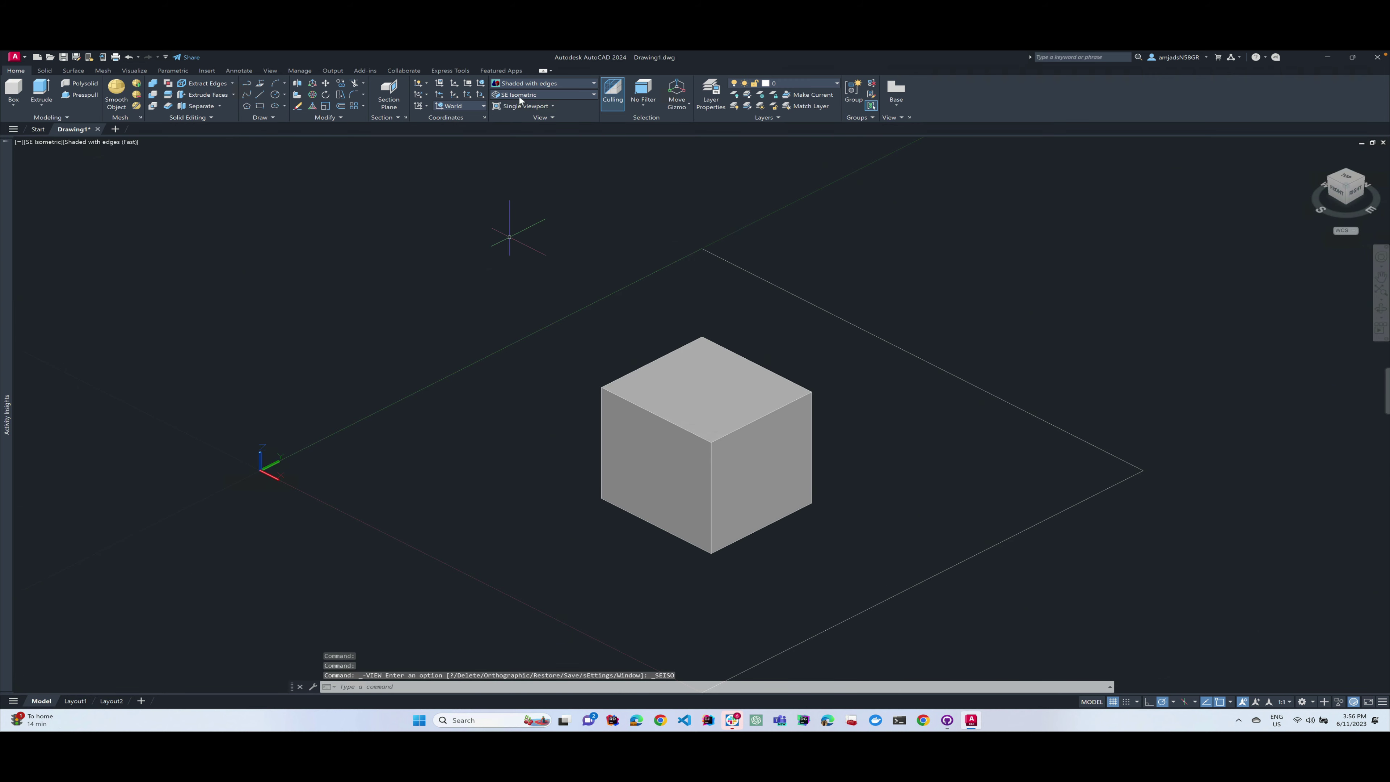
{"action": "left_click", "coordinate": [518, 94]}
{"action": "left_click", "coordinate": [513, 188]}
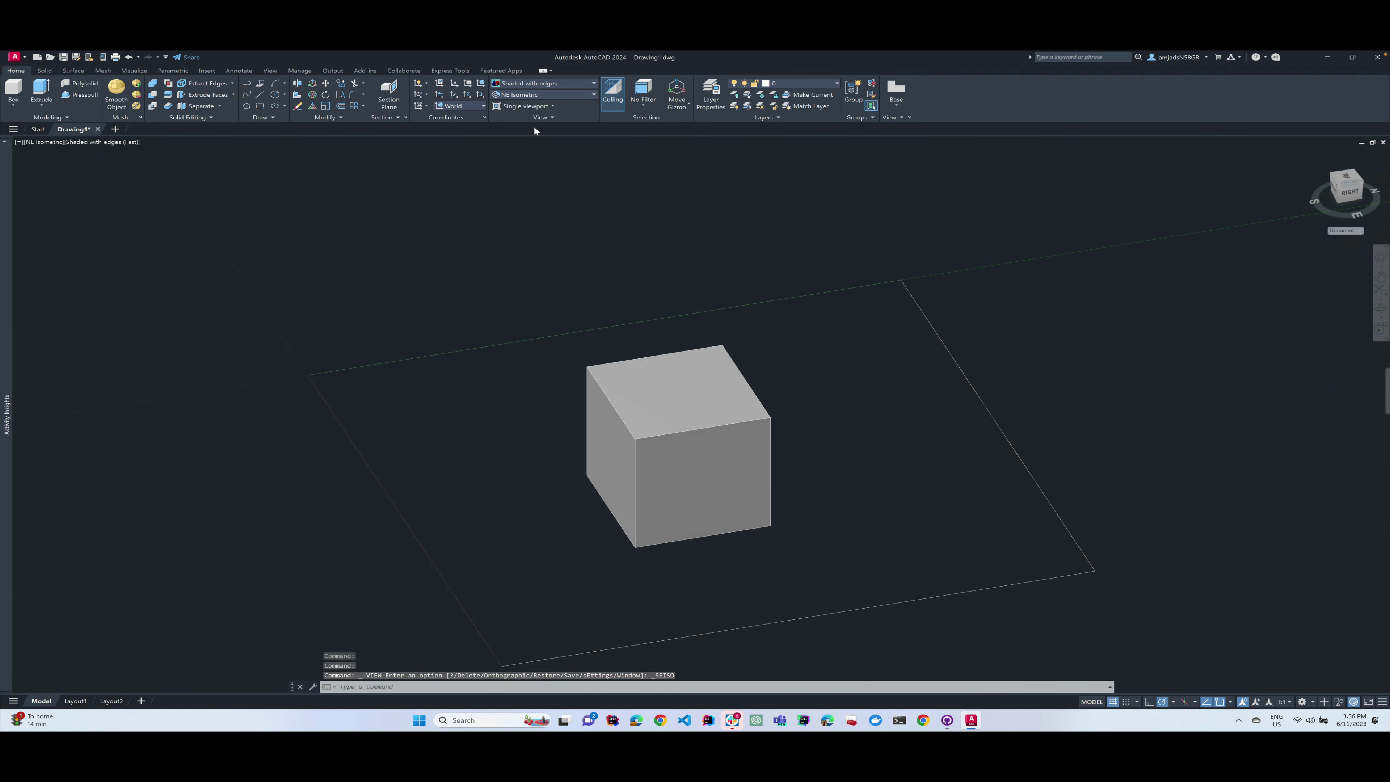
{"action": "left_click", "coordinate": [539, 94]}
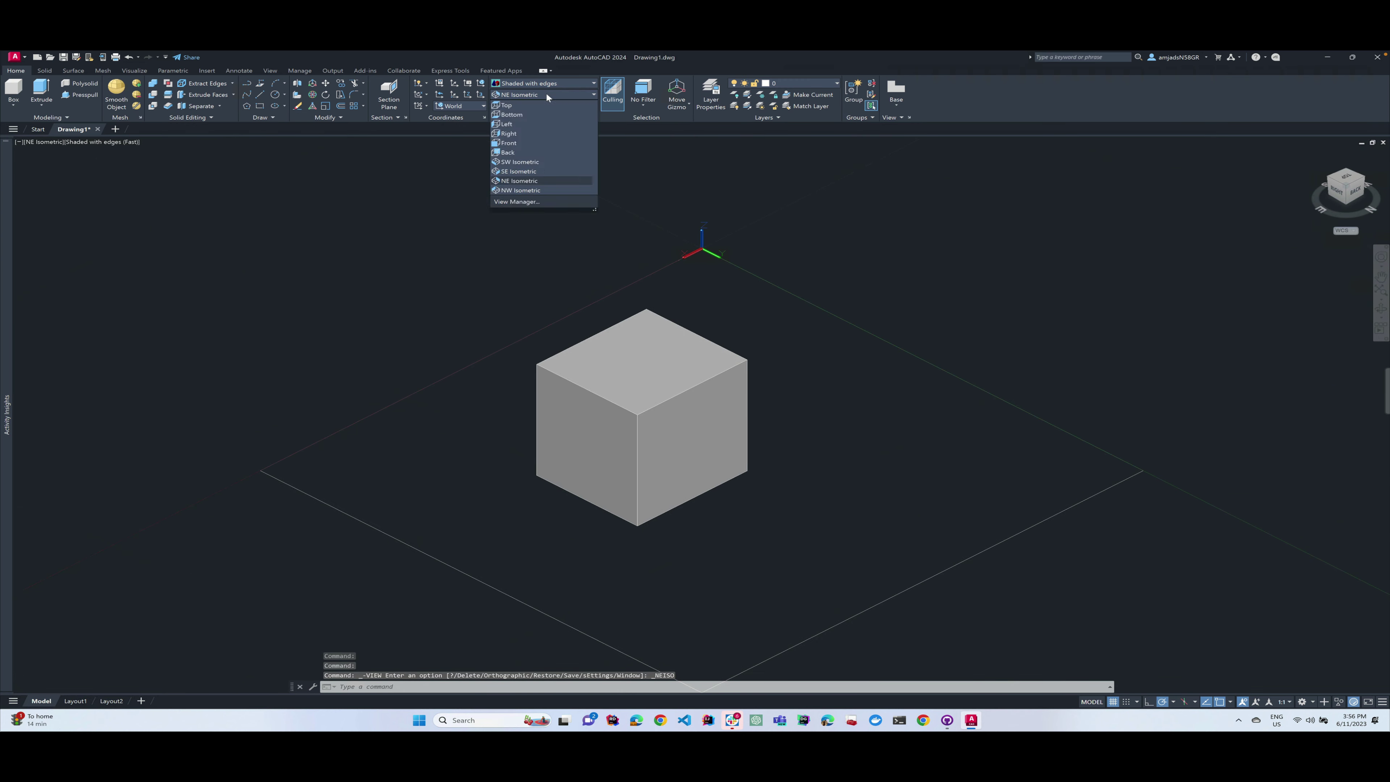
{"action": "left_click", "coordinate": [519, 189]}
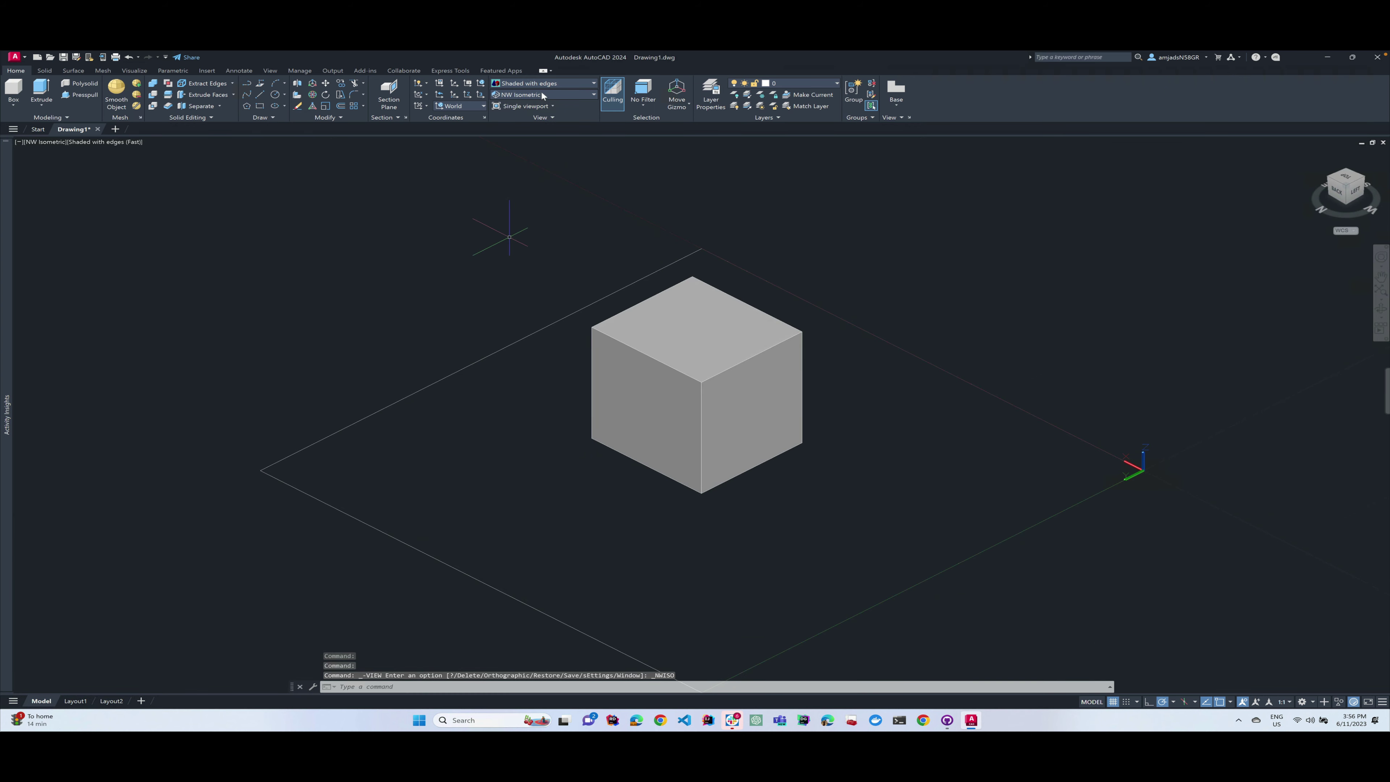
Review the current view's settings in the View Manager and leave it without changes.
{"action": "left_click", "coordinate": [542, 95]}
{"action": "left_click", "coordinate": [512, 198]}
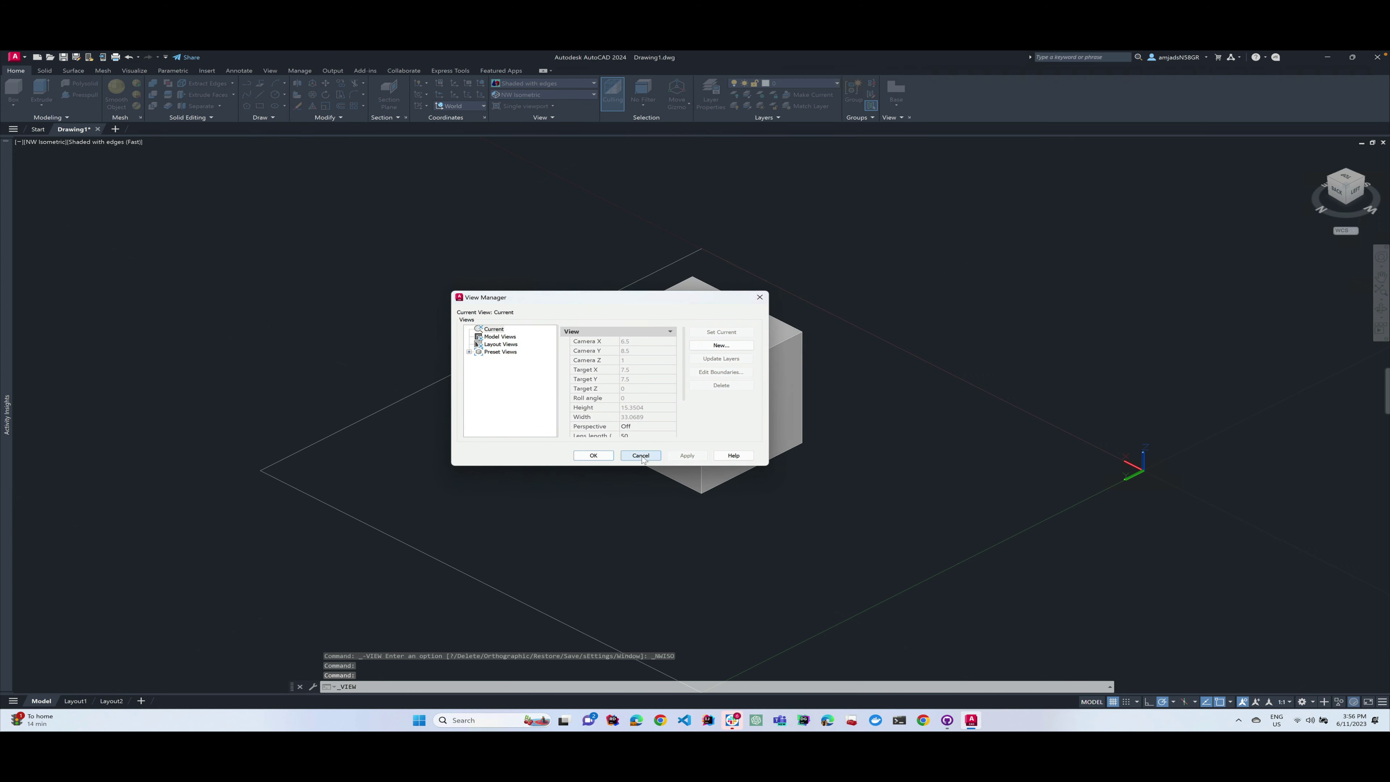
{"action": "left_click", "coordinate": [640, 455]}
Open the Visual Styles Manager to show the visual styles available in the drawing.
{"action": "left_click", "coordinate": [548, 85]}
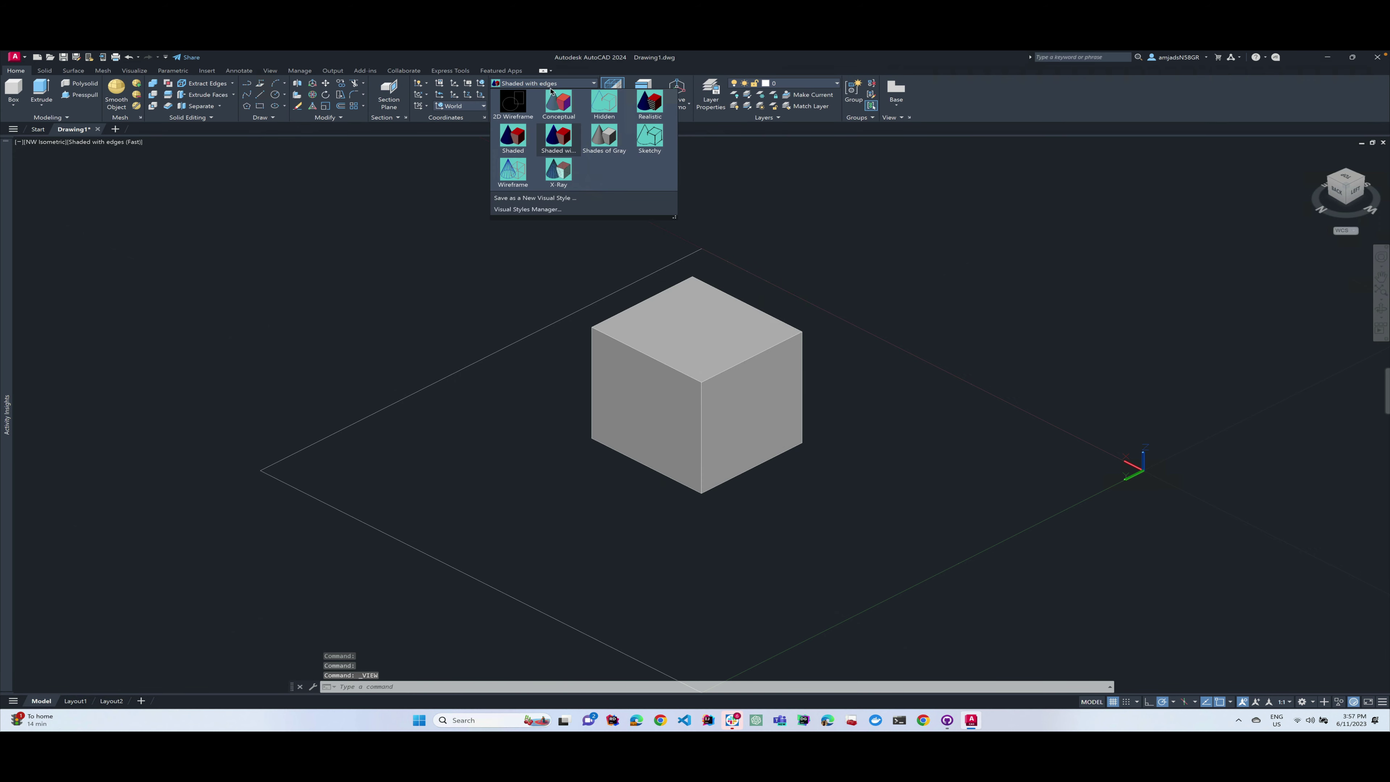
{"action": "left_click", "coordinate": [516, 209]}
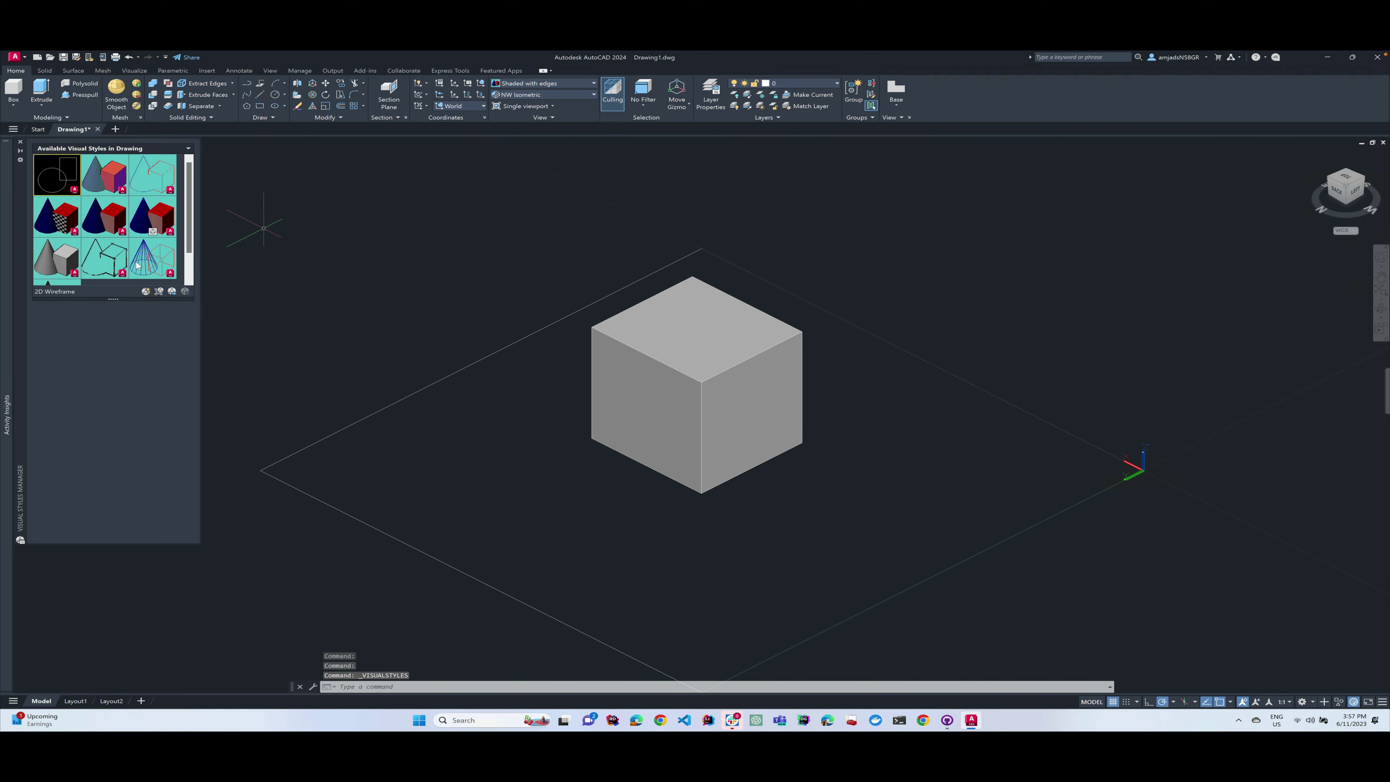
Display the face, lighting and edge settings of the Shaded visual style.
{"action": "left_click", "coordinate": [104, 216]}
{"action": "scroll", "coordinate": [110, 230], "scroll_direction": "down", "scroll_amount": 1}
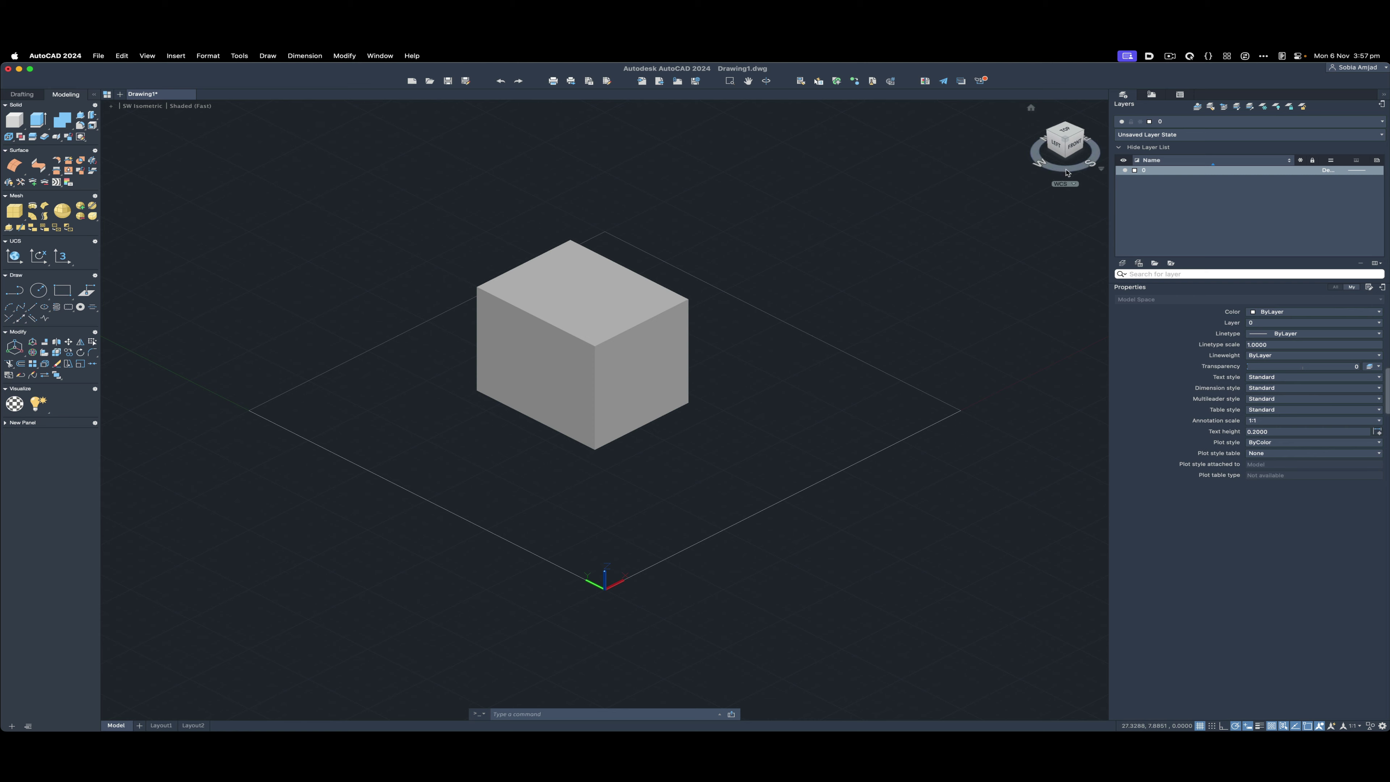
In AutoCAD for Mac, orbit to a view of the box's front and save the current visual style as "my style".
{"action": "left_click_drag", "start_coordinate": [1066, 173], "coordinate": [1076, 171]}
{"action": "left_click_drag", "start_coordinate": [1054, 169], "coordinate": [925, 155]}
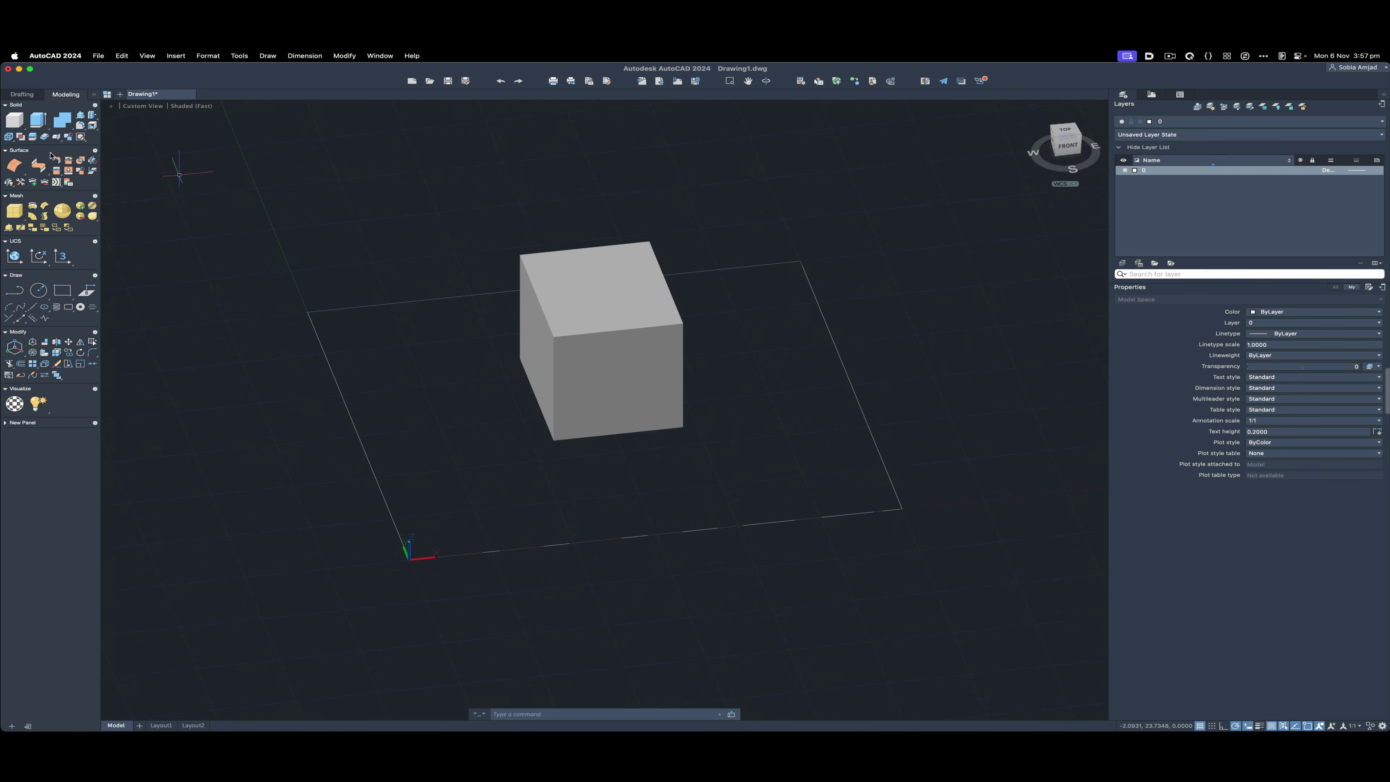
{"action": "type", "text": "vis"}
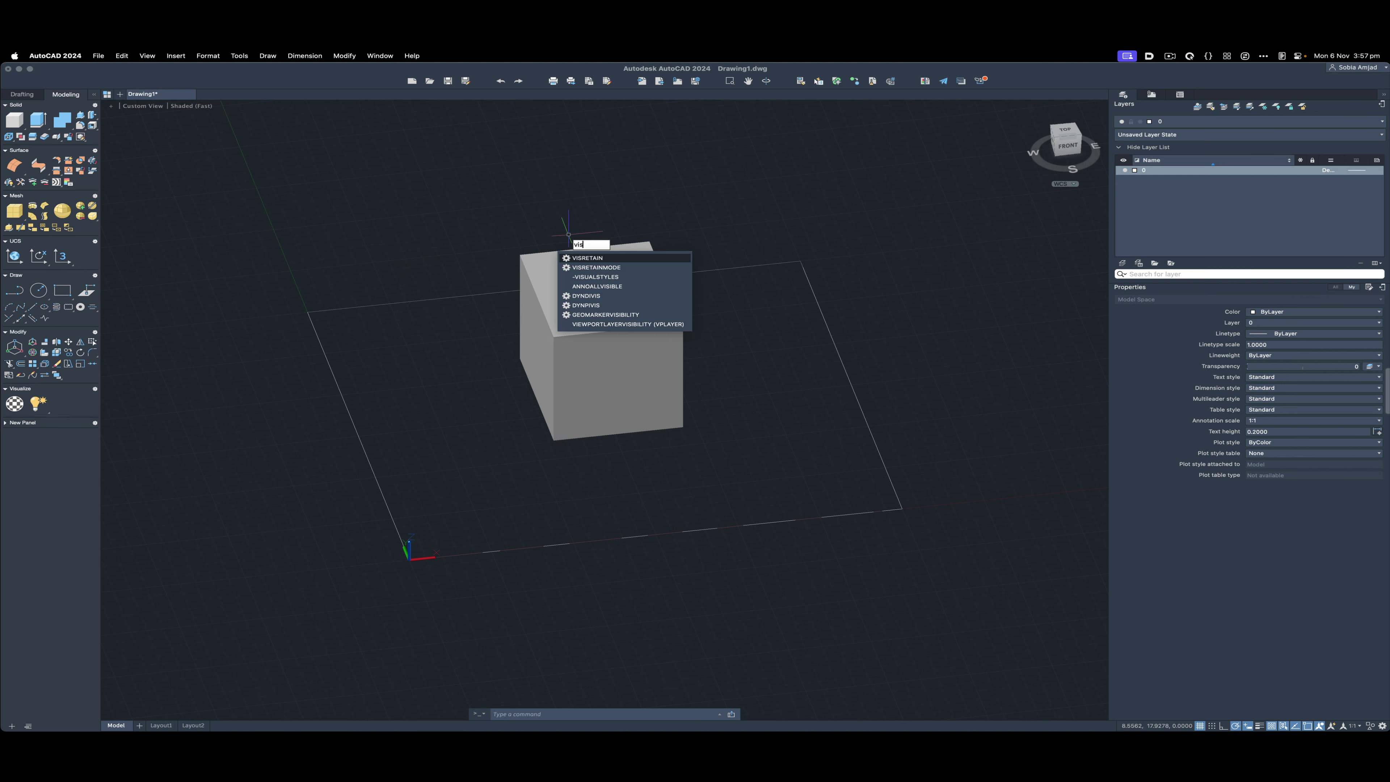
{"action": "type", "text": "u"}
{"action": "key", "text": "Return"}
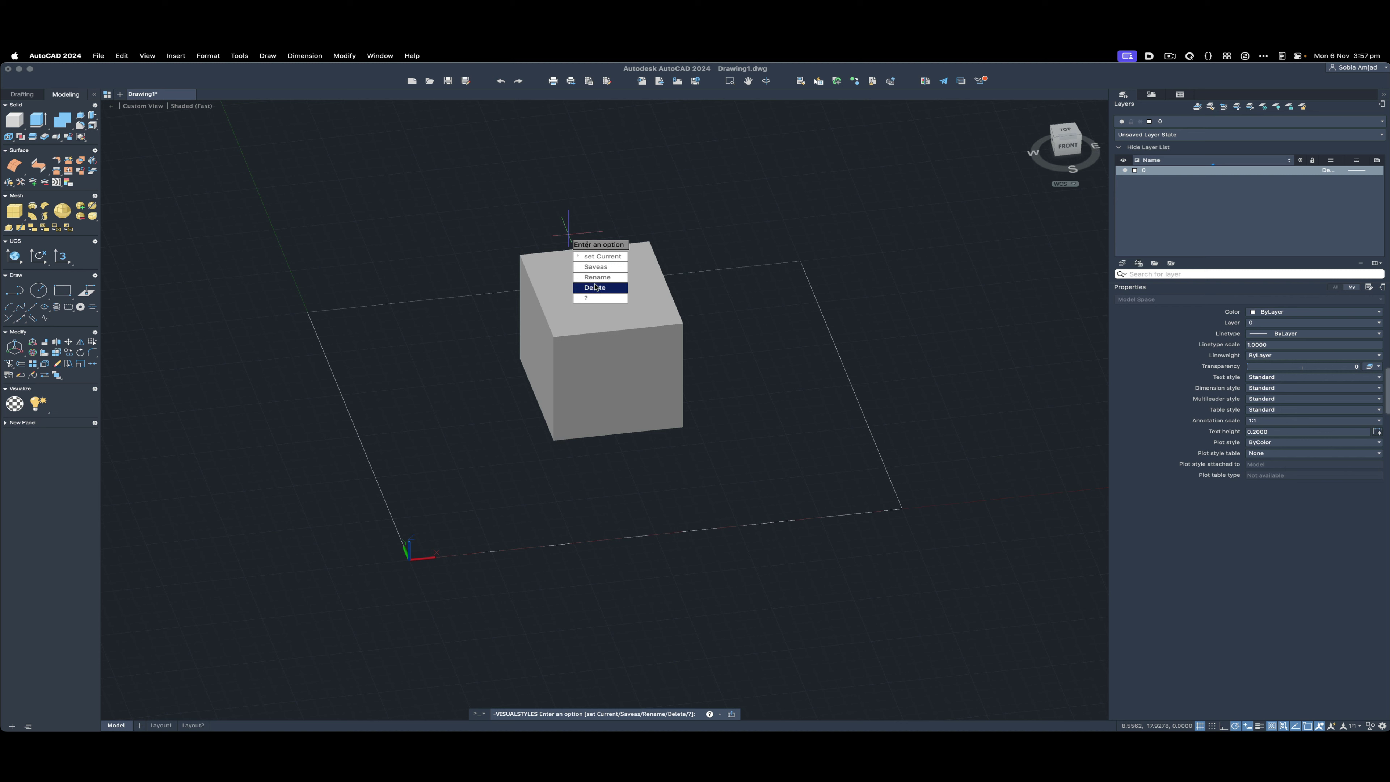
{"action": "left_click", "coordinate": [595, 267]}
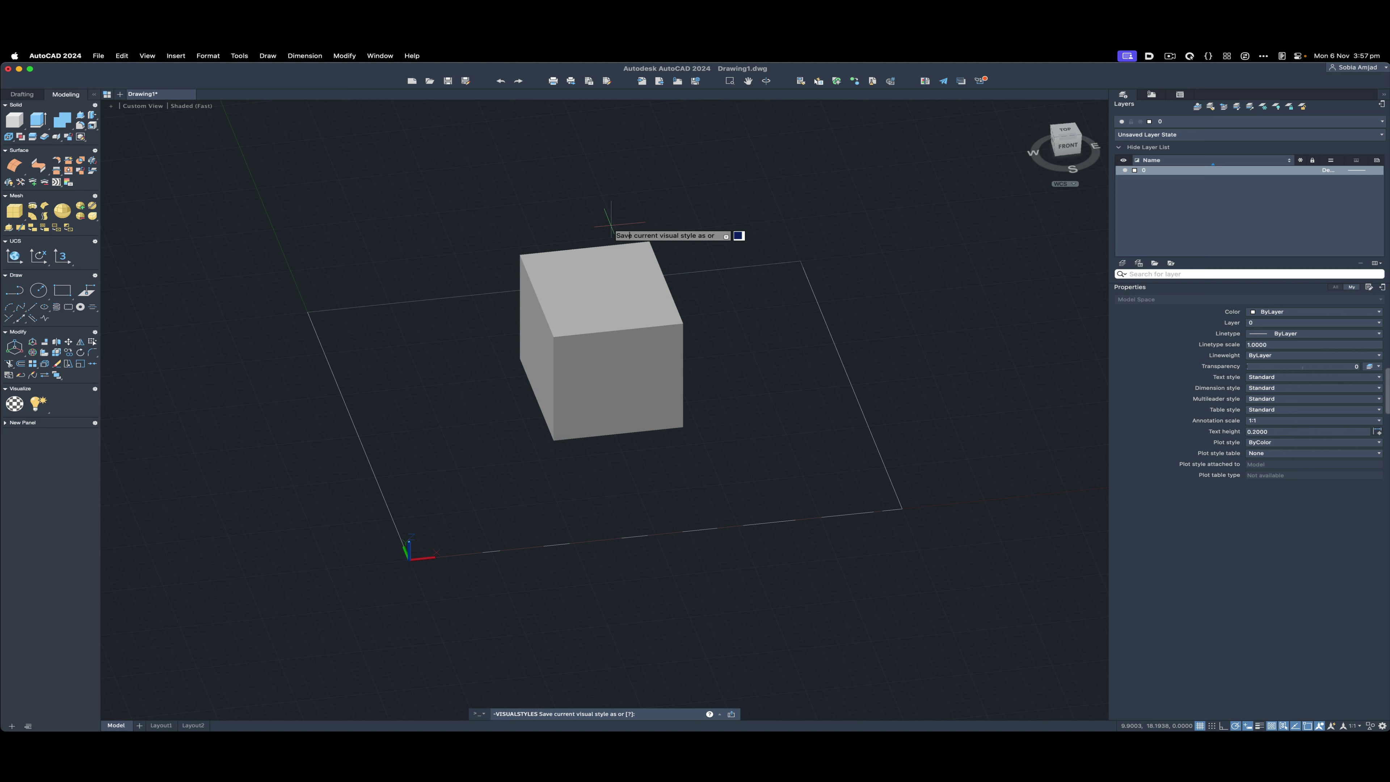
{"action": "key", "text": "Return"}
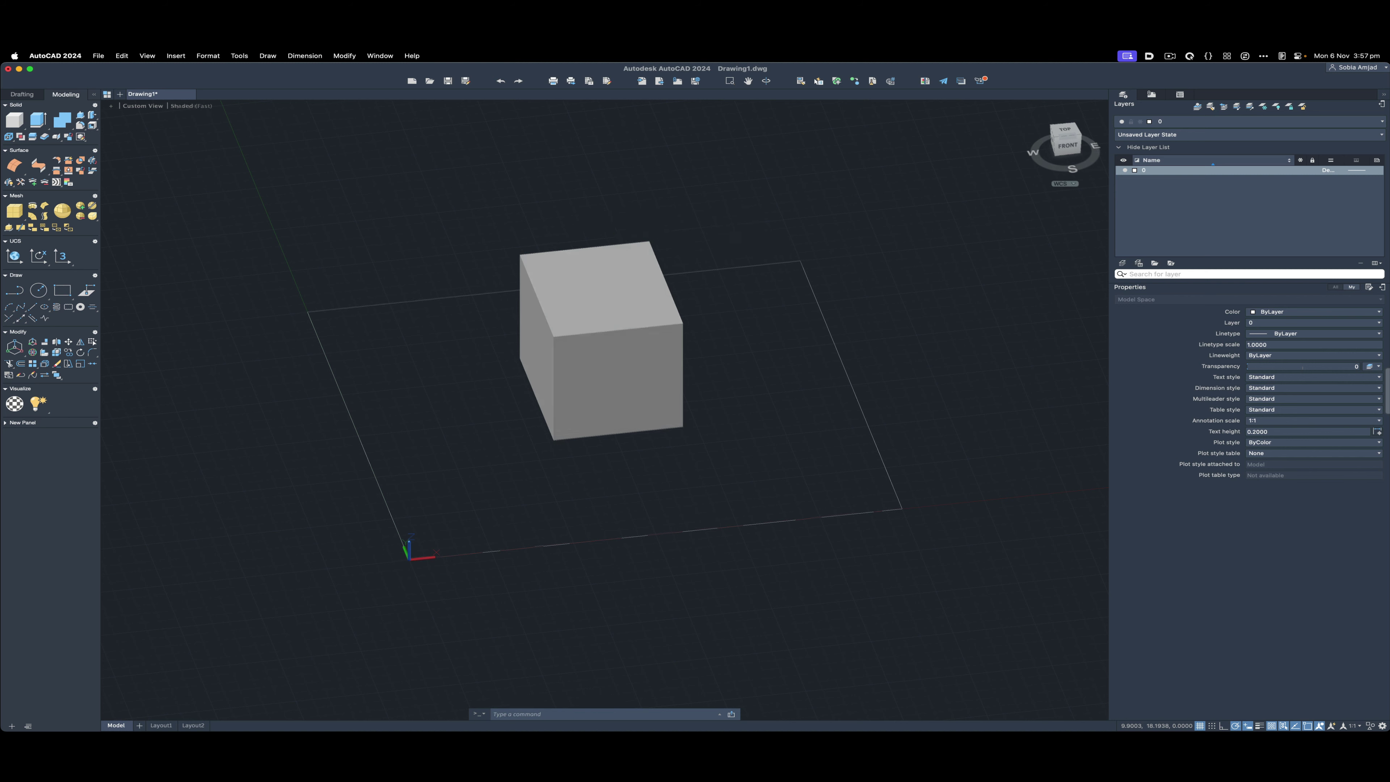
Check the custom visual styles for the saved style "my style".
{"action": "left_click", "coordinate": [180, 106]}
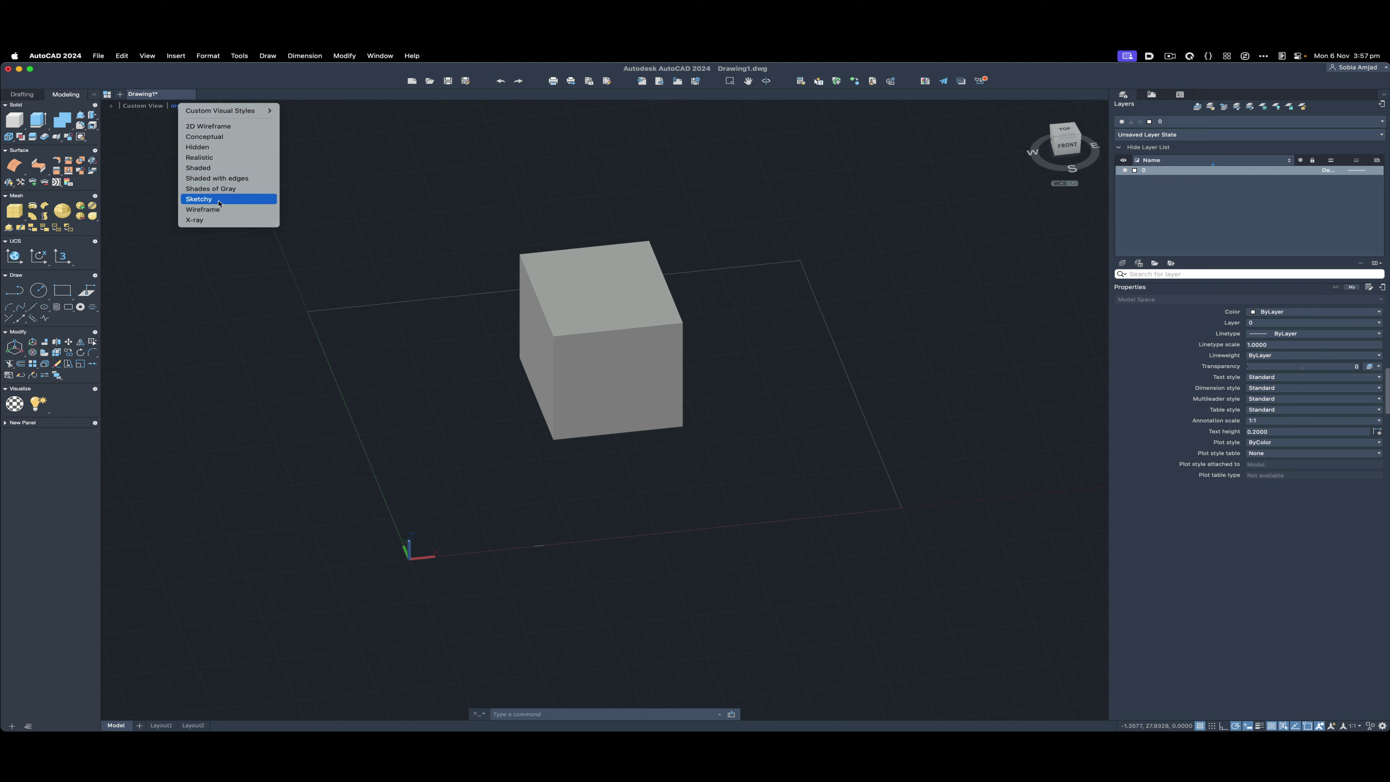
{"action": "mouse_move", "coordinate": [238, 113]}
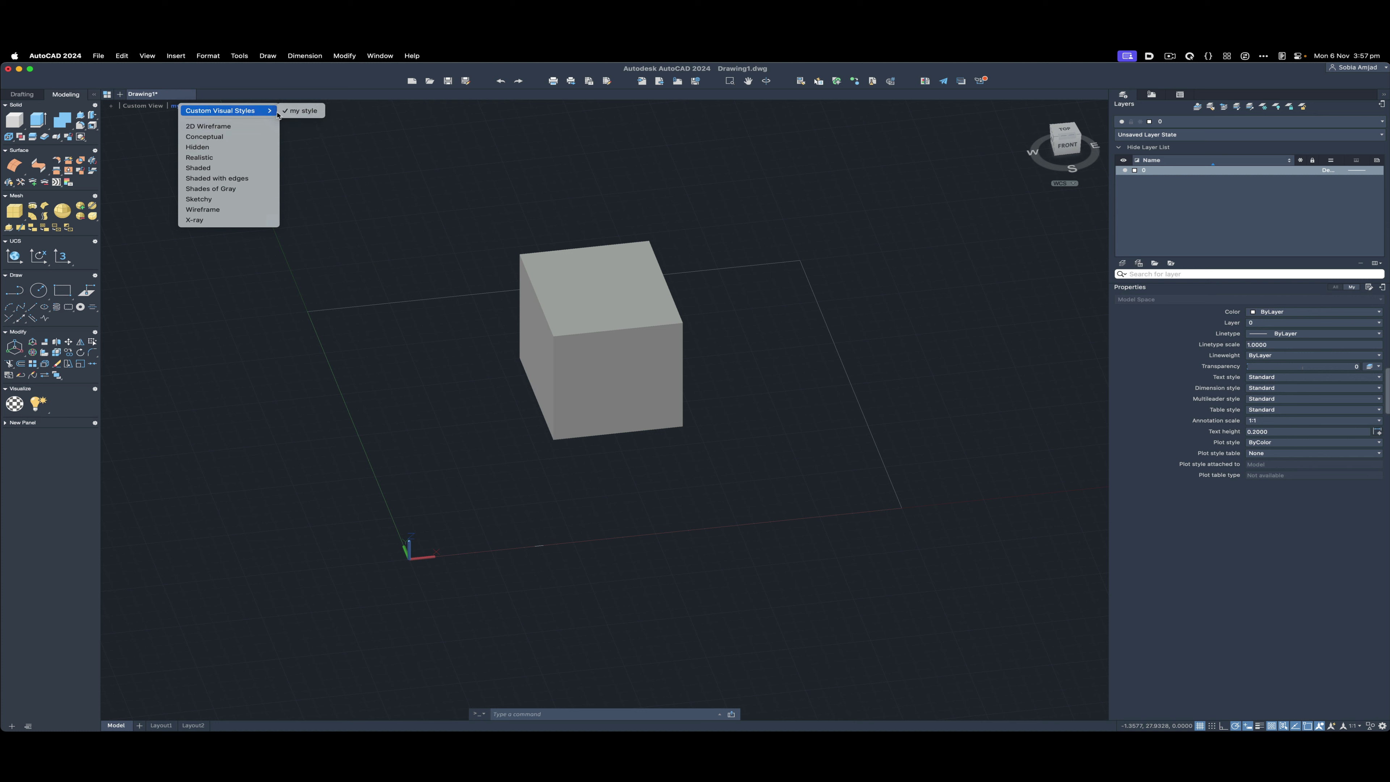
{"action": "left_click", "coordinate": [659, 204]}
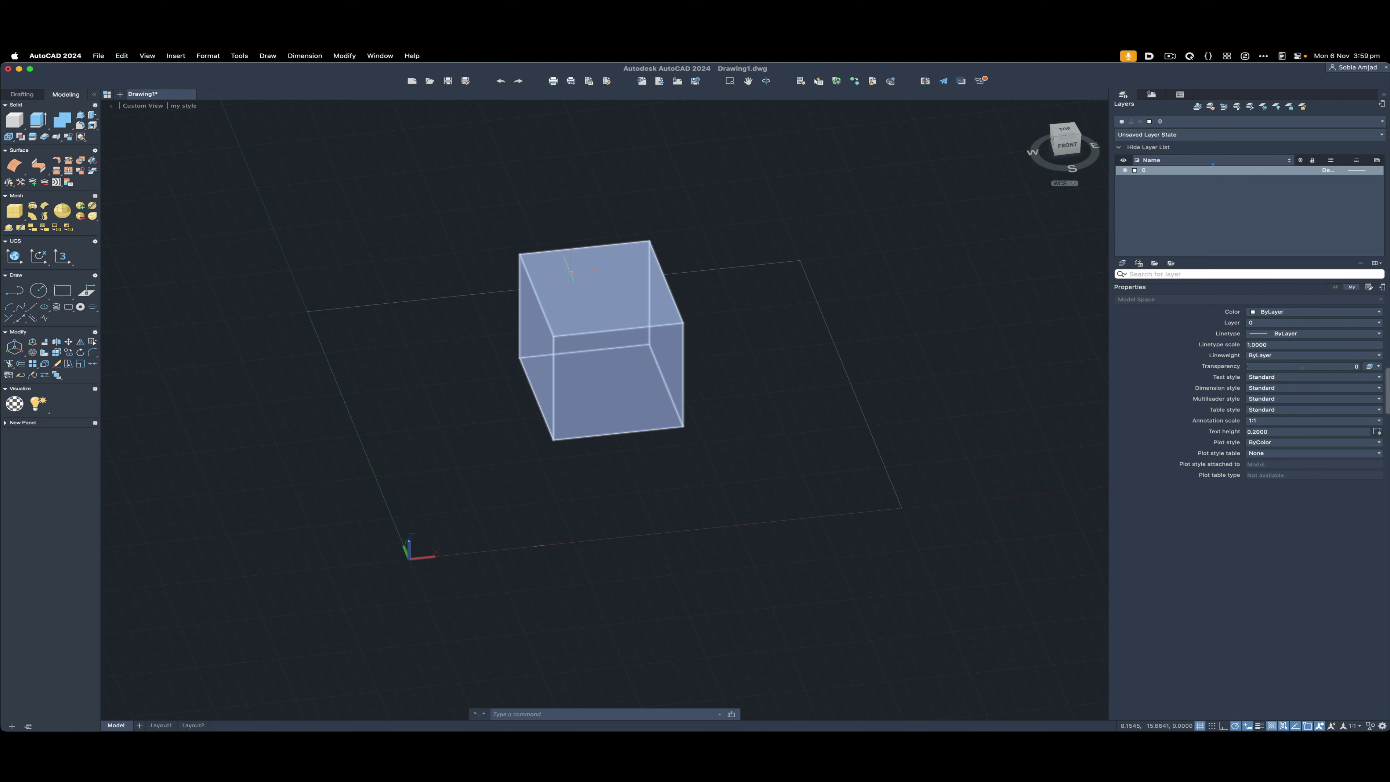
{"action": "left_click", "coordinate": [569, 272]}
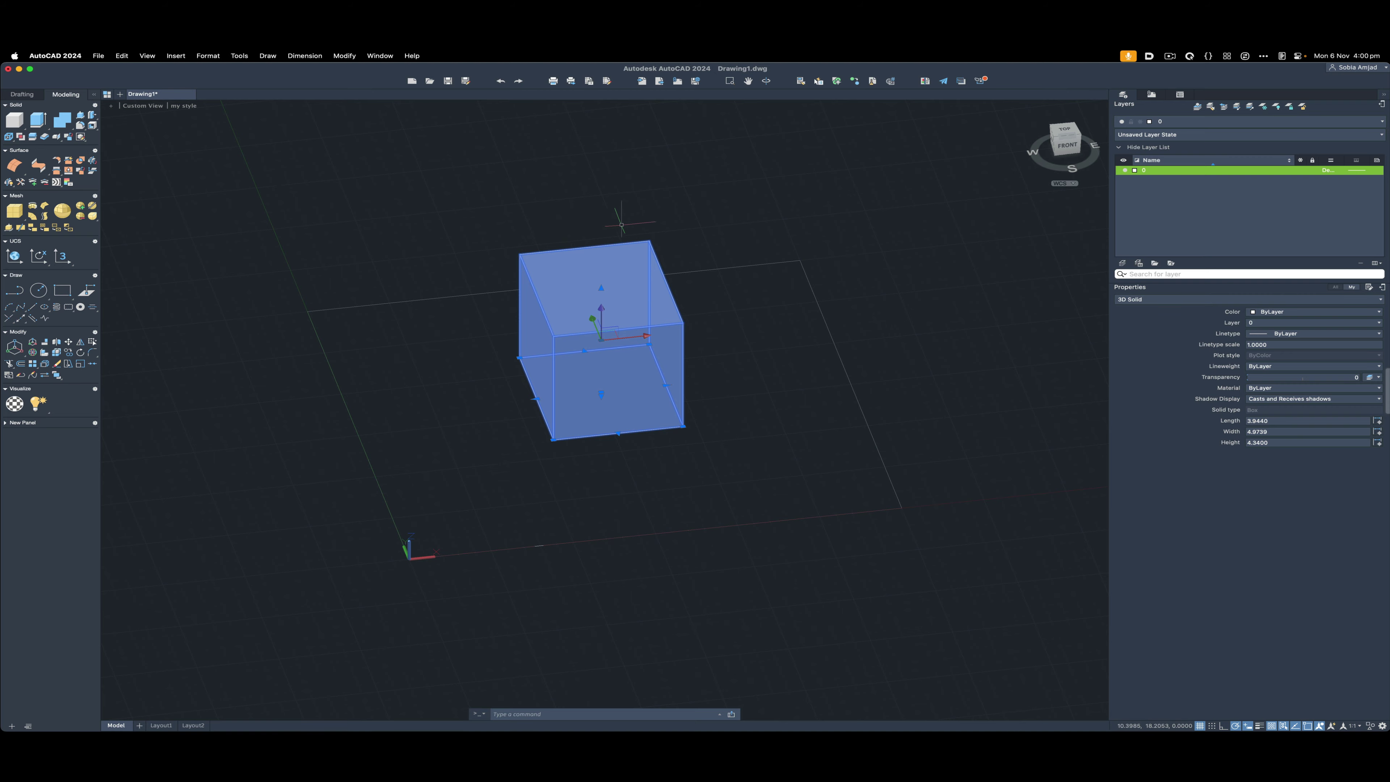
{"action": "left_click", "coordinate": [689, 220]}
{"action": "left_click", "coordinate": [623, 230]}
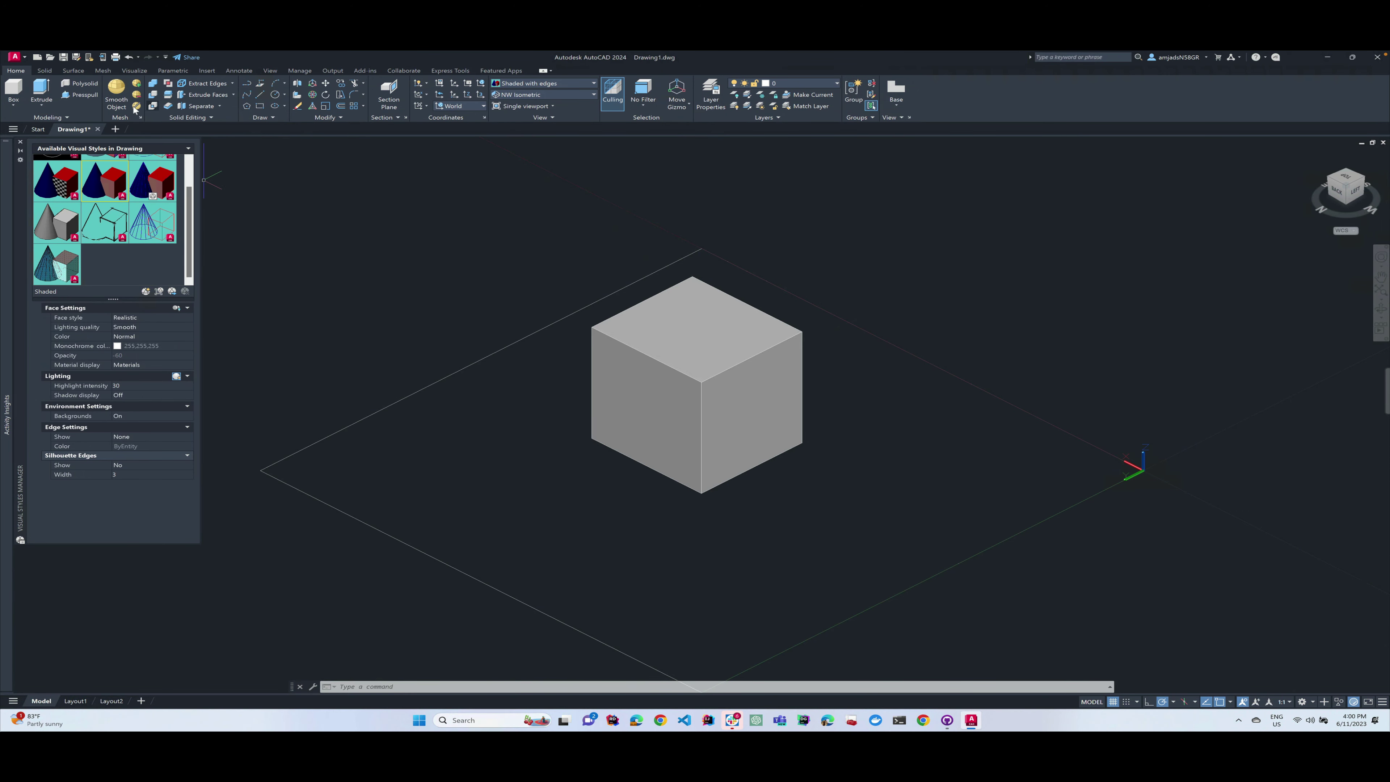
In AutoCAD for Windows, look at the available named UCS orientations and keep World.
{"action": "scroll", "coordinate": [169, 249], "scroll_direction": "up", "scroll_amount": 2}
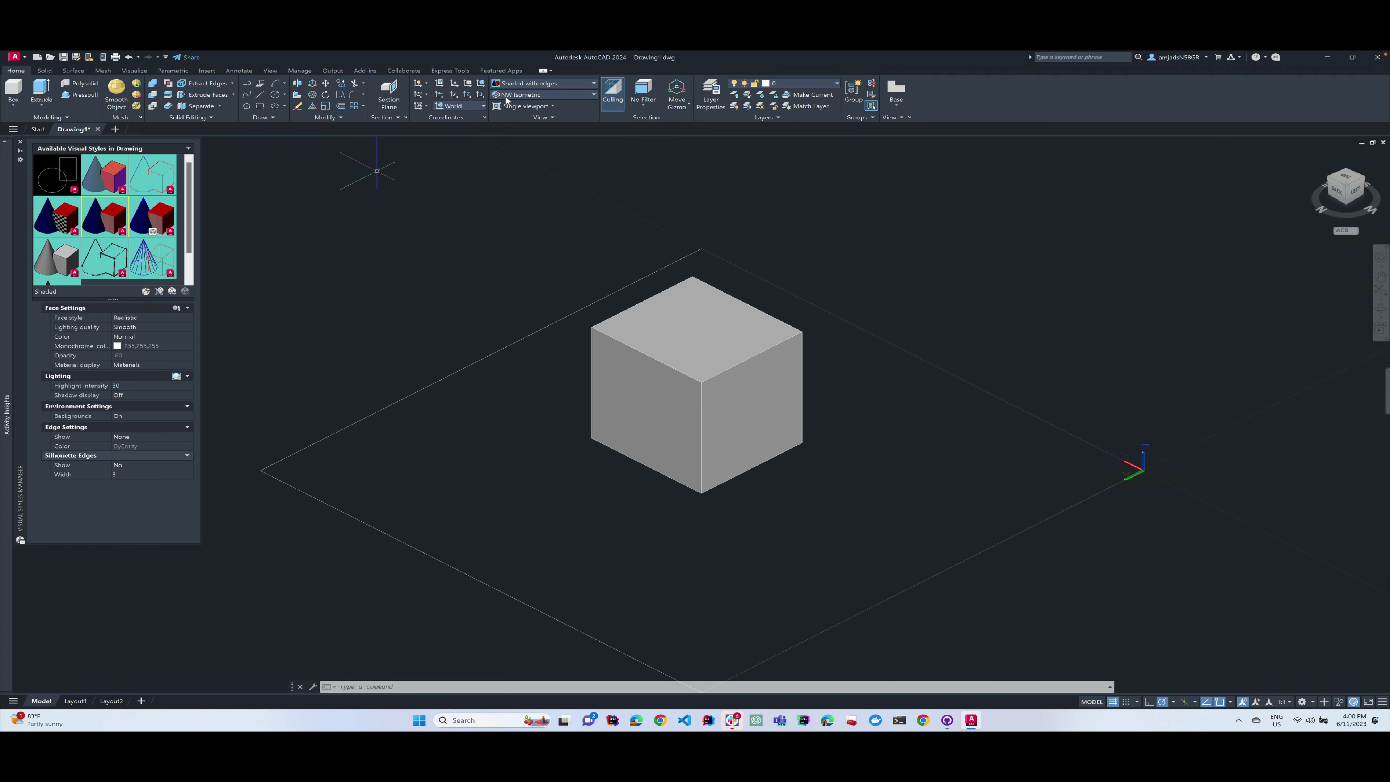
{"action": "left_click", "coordinate": [483, 107]}
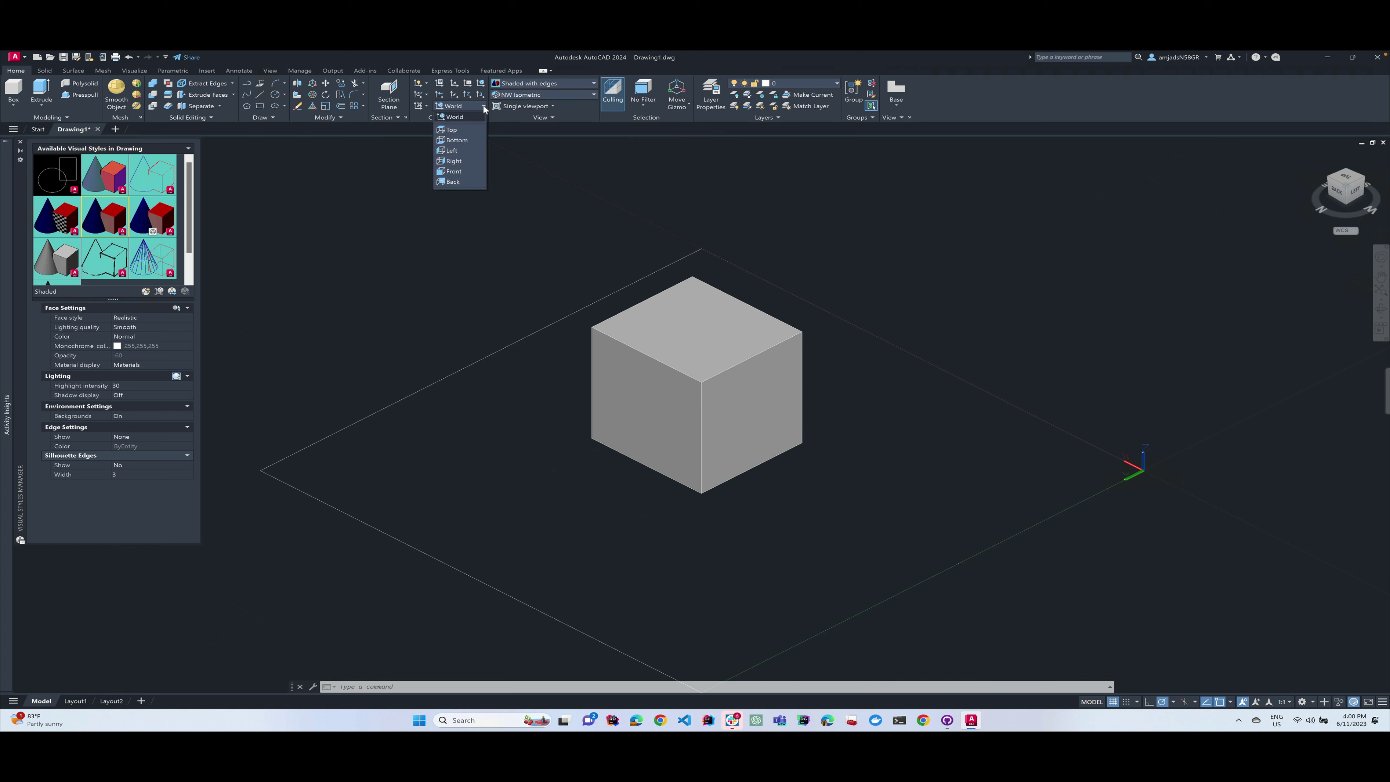
{"action": "left_click", "coordinate": [483, 107]}
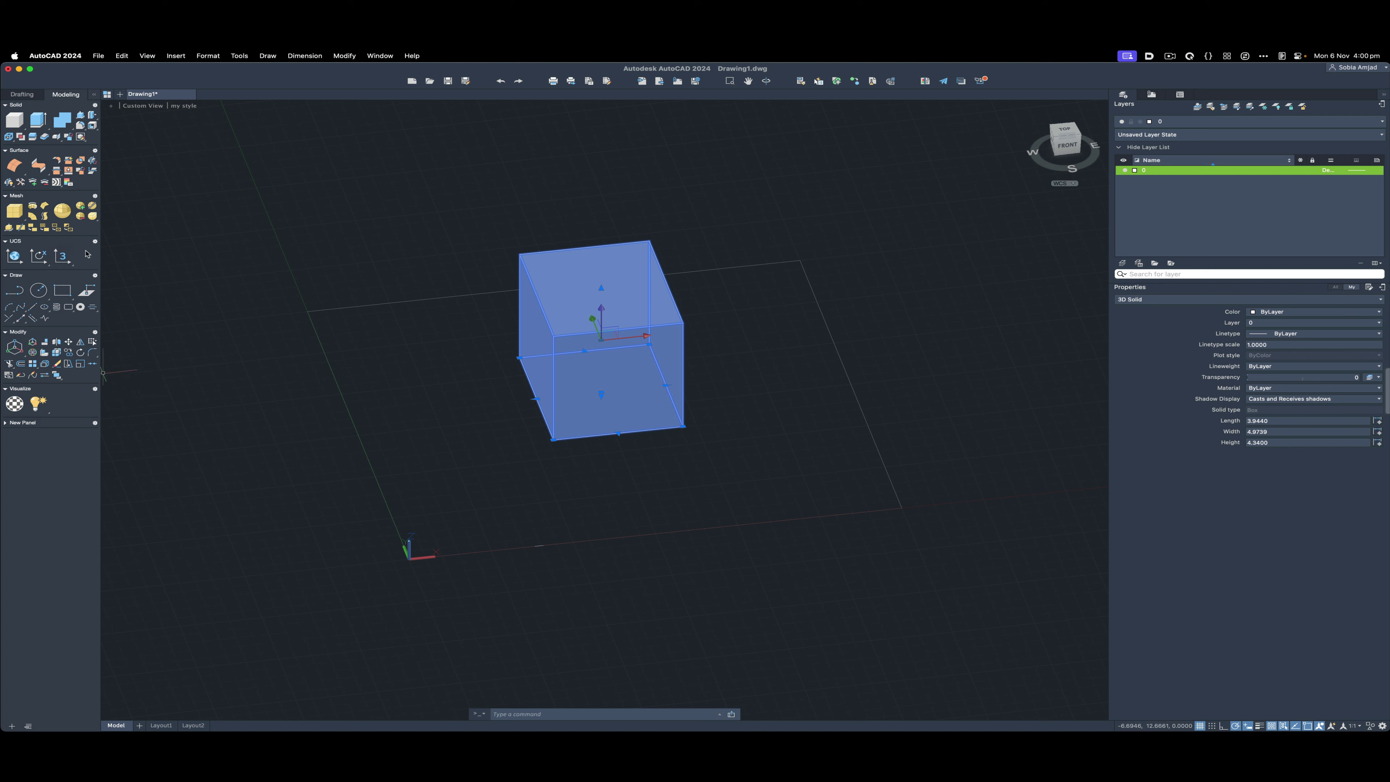
{"action": "left_click", "coordinate": [67, 266]}
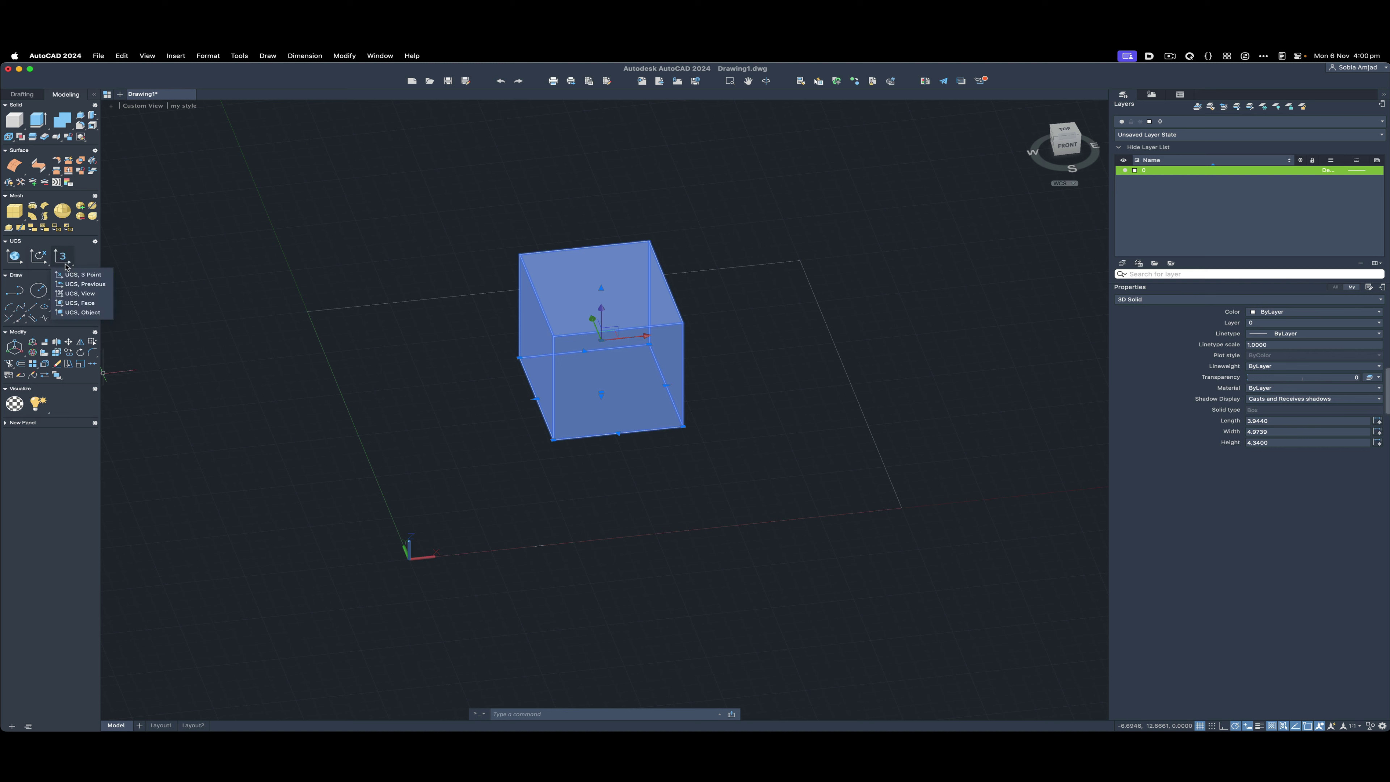
{"action": "left_click", "coordinate": [80, 302]}
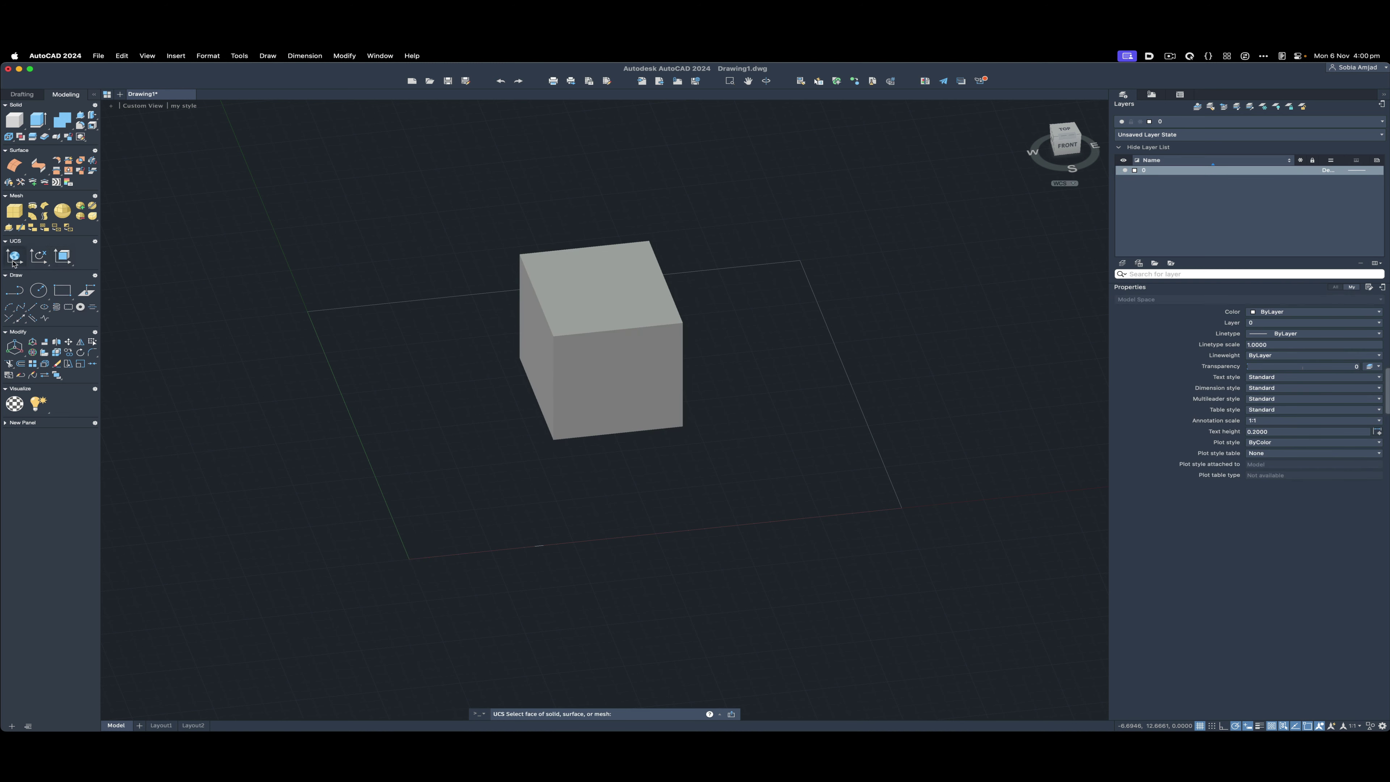
{"action": "key", "text": "Escape"}
{"action": "left_click", "coordinate": [832, 398]}
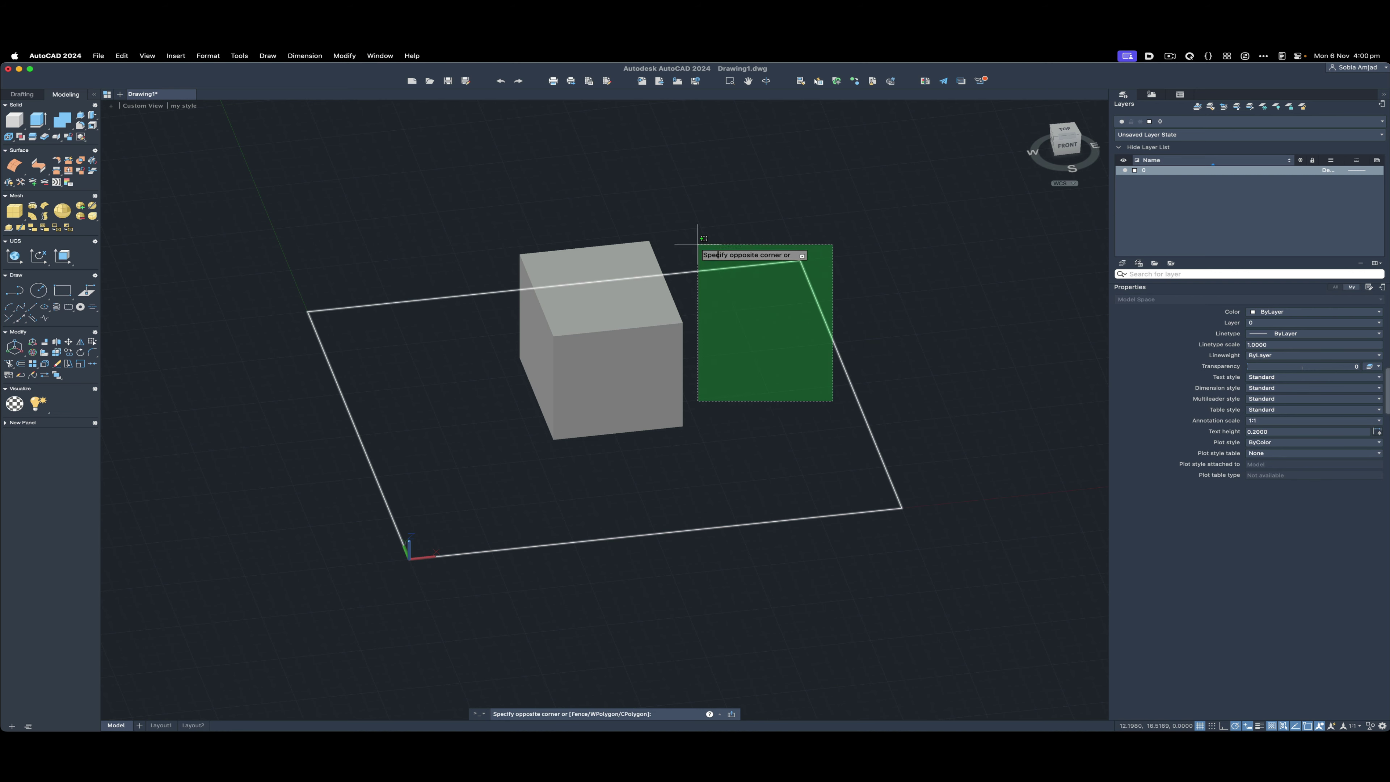
{"action": "key", "text": "Escape"}
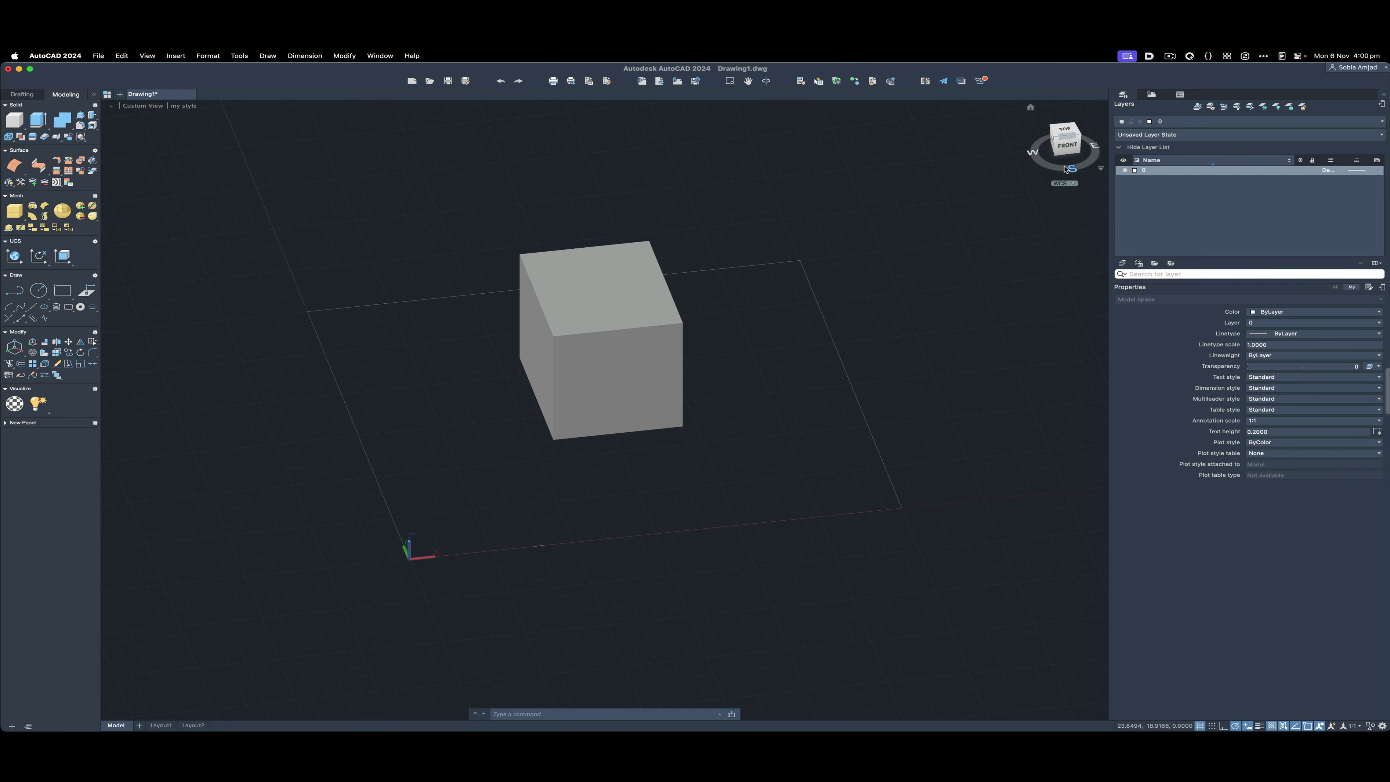
In AutoCAD for Mac, orbit around the box and finish on a raised view of its back.
{"action": "mouse_move", "coordinate": [1055, 154]}
{"action": "left_mouse_down"}
{"action": "mouse_move", "coordinate": [1029, 161]}
{"action": "mouse_move", "coordinate": [964, 127]}
{"action": "mouse_move", "coordinate": [1061, 171]}
{"action": "mouse_move", "coordinate": [1099, 133]}
{"action": "mouse_move", "coordinate": [959, 180]}
{"action": "mouse_move", "coordinate": [974, 720]}
{"action": "mouse_move", "coordinate": [946, 733]}
{"action": "mouse_move", "coordinate": [1019, 441]}
{"action": "mouse_move", "coordinate": [766, 398]}
{"action": "mouse_move", "coordinate": [785, 484]}
{"action": "mouse_move", "coordinate": [722, 465]}
{"action": "mouse_move", "coordinate": [807, 338]}
{"action": "mouse_move", "coordinate": [862, 335]}
{"action": "mouse_move", "coordinate": [941, 203]}
{"action": "left_mouse_up"}
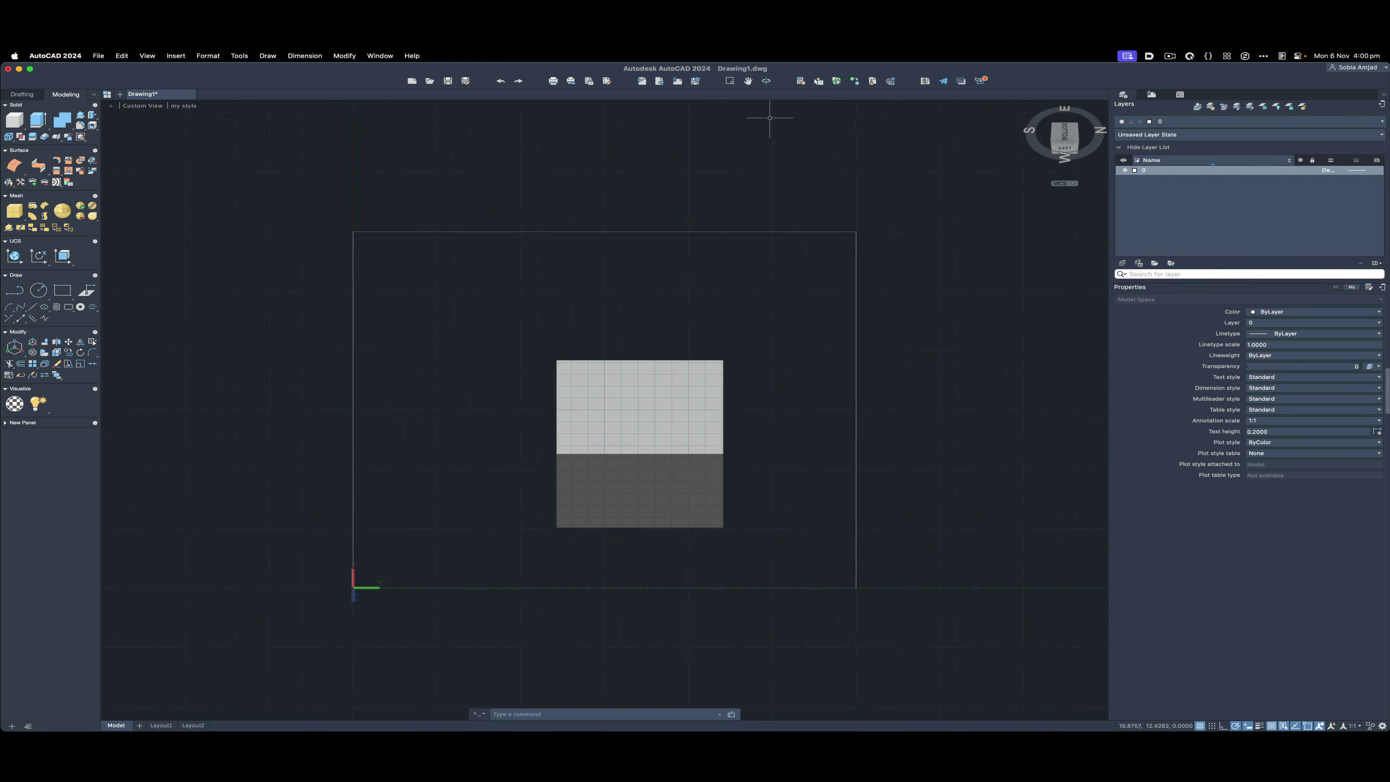
{"action": "mouse_move", "coordinate": [664, 477]}
{"action": "left_mouse_down"}
{"action": "mouse_move", "coordinate": [698, 453]}
{"action": "mouse_move", "coordinate": [629, 428]}
{"action": "mouse_move", "coordinate": [583, 295]}
{"action": "mouse_move", "coordinate": [685, 495]}
{"action": "mouse_move", "coordinate": [661, 469]}
{"action": "mouse_move", "coordinate": [720, 478]}
{"action": "mouse_move", "coordinate": [788, 444]}
{"action": "mouse_move", "coordinate": [850, 442]}
{"action": "mouse_move", "coordinate": [896, 409]}
{"action": "mouse_move", "coordinate": [905, 465]}
{"action": "left_mouse_up"}
{"action": "mouse_move", "coordinate": [620, 343]}
{"action": "left_mouse_down"}
{"action": "mouse_move", "coordinate": [670, 478]}
{"action": "mouse_move", "coordinate": [629, 478]}
{"action": "mouse_move", "coordinate": [706, 414]}
{"action": "left_mouse_up"}
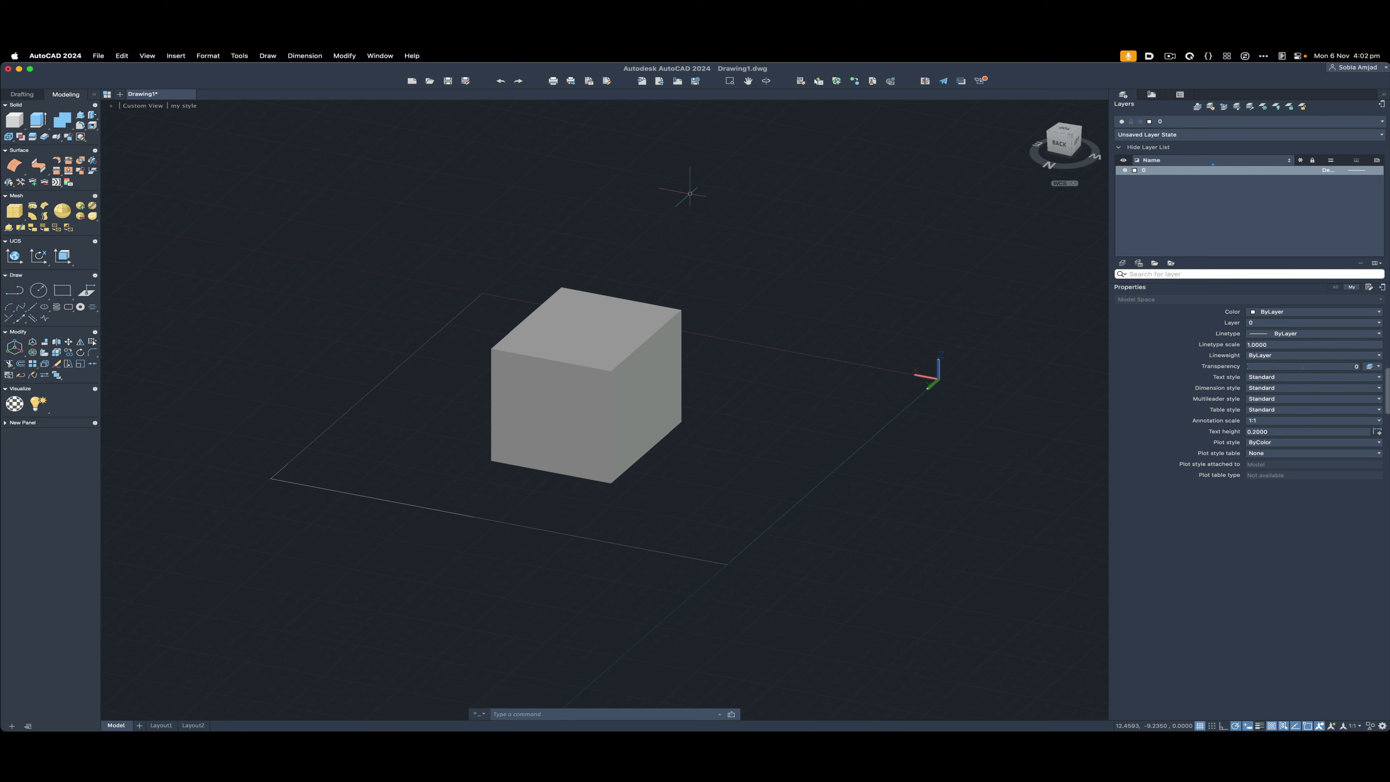
{"action": "left_click", "coordinate": [682, 385]}
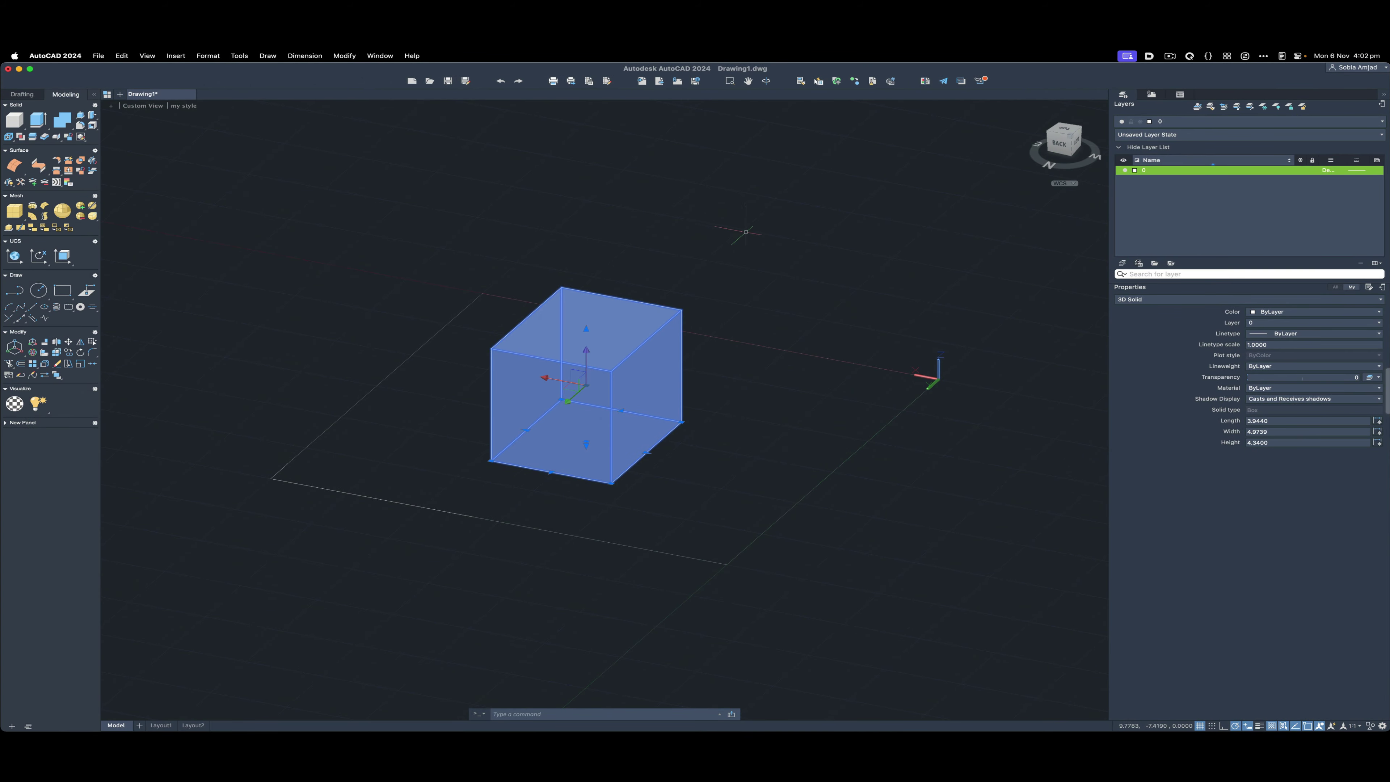
{"action": "left_click", "coordinate": [745, 228]}
{"action": "left_click", "coordinate": [704, 244]}
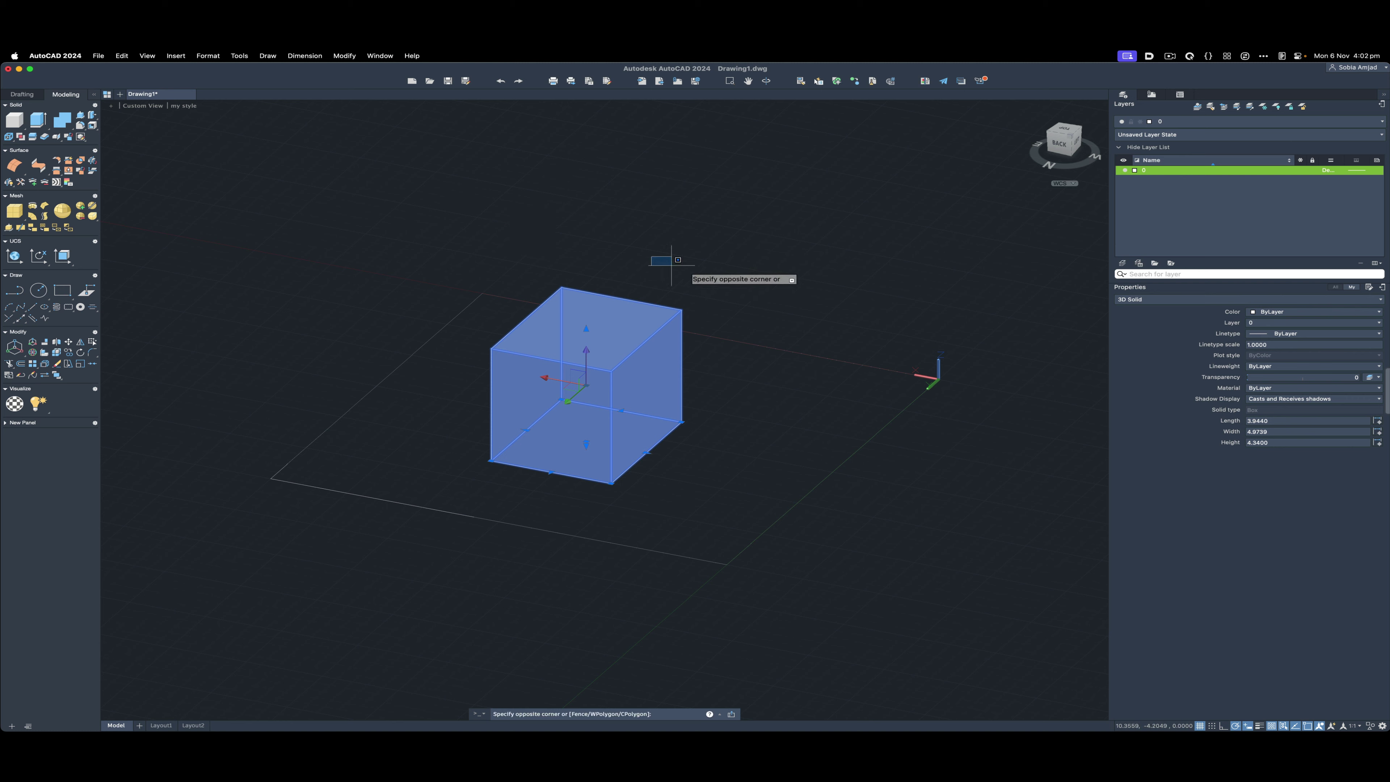
{"action": "key", "text": "Escape"}
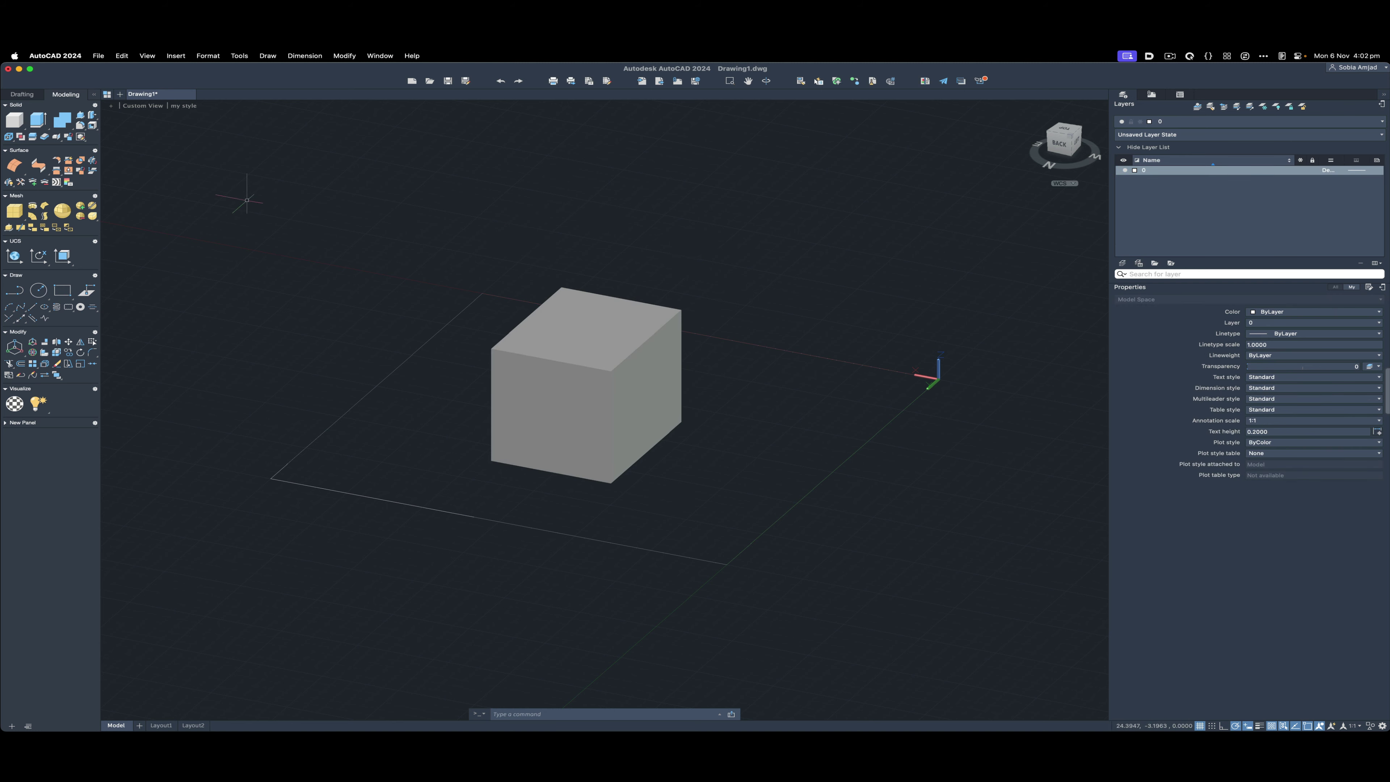
Look at the Drafting tool set and return to the Modeling tool set.
{"action": "left_click", "coordinate": [22, 94]}
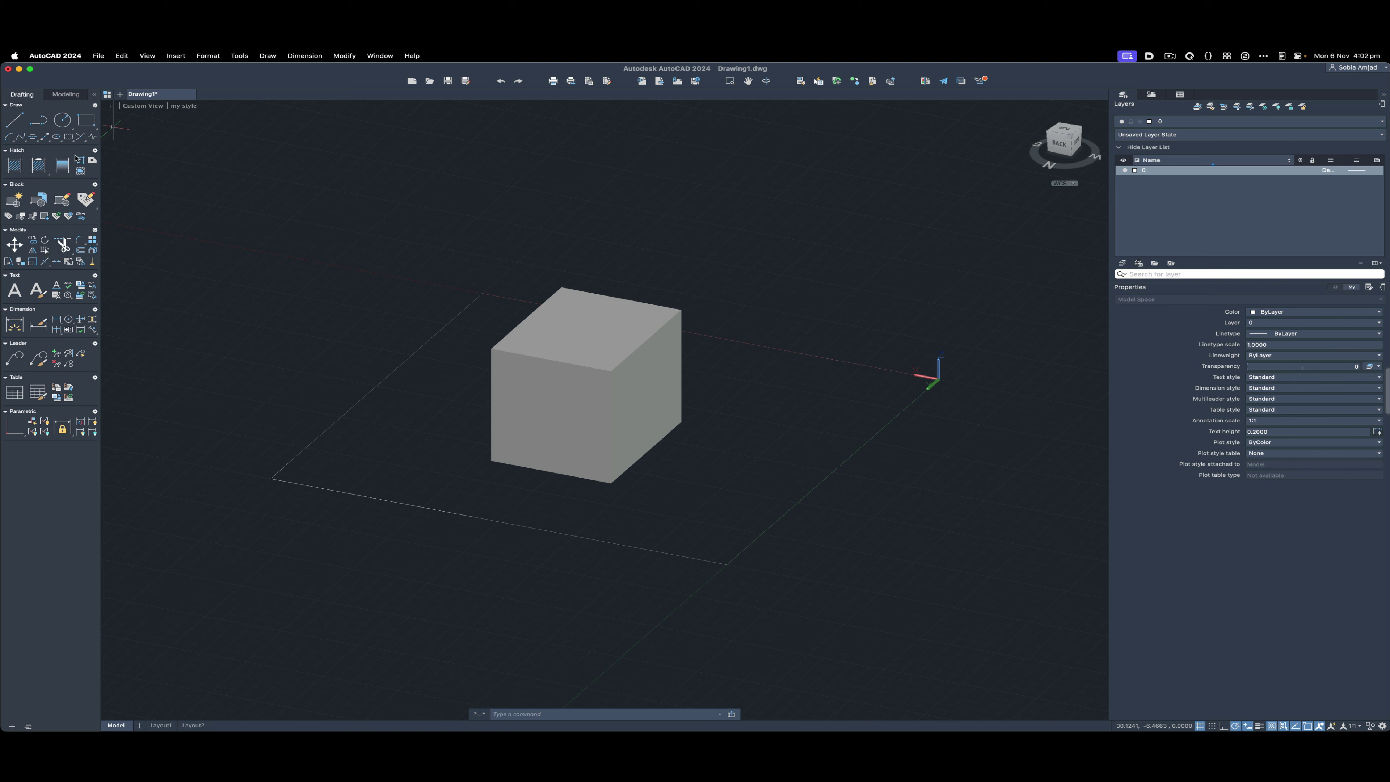
{"action": "left_click", "coordinate": [65, 94]}
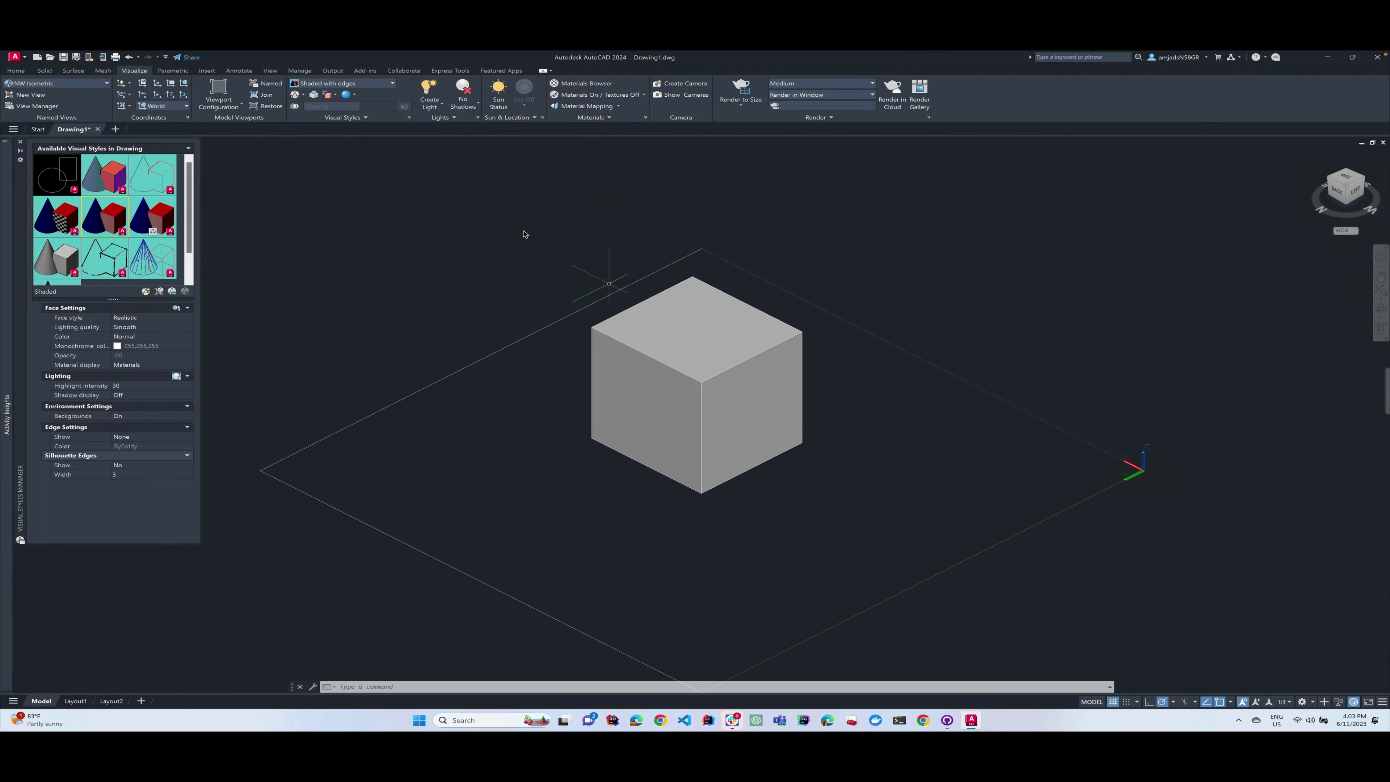
In AutoCAD for Windows, look through the insert, annotation and view tools.
{"action": "left_click", "coordinate": [523, 231]}
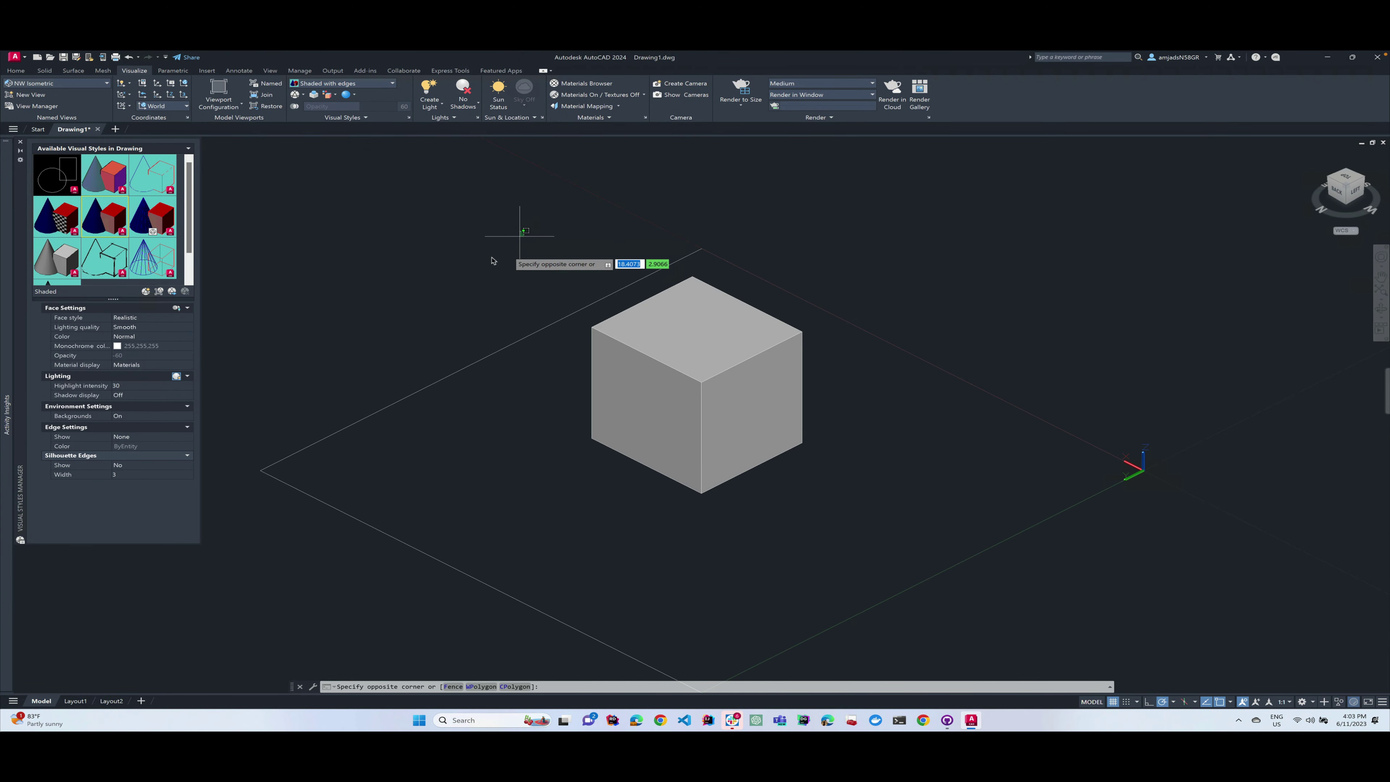
{"action": "left_click", "coordinate": [477, 262]}
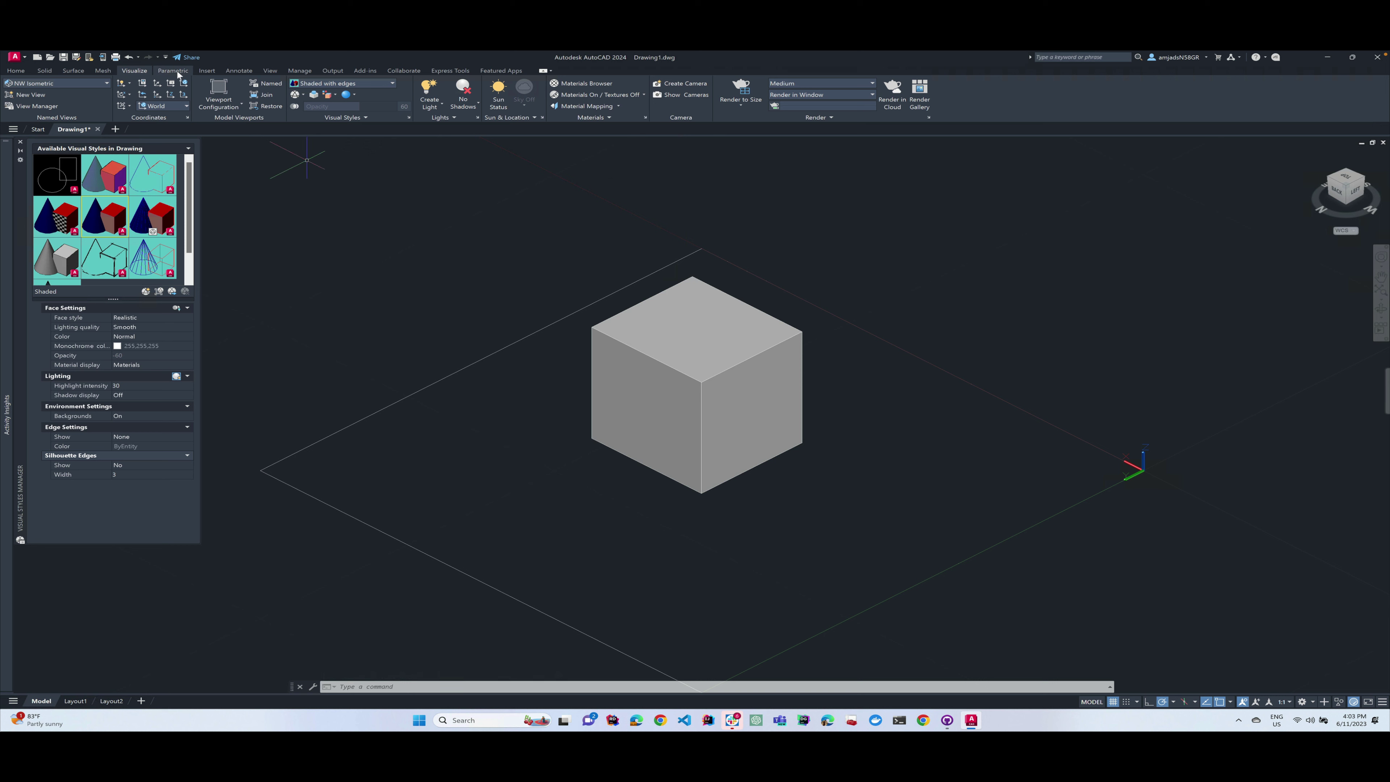
{"action": "left_click", "coordinate": [206, 72]}
{"action": "left_click", "coordinate": [237, 71]}
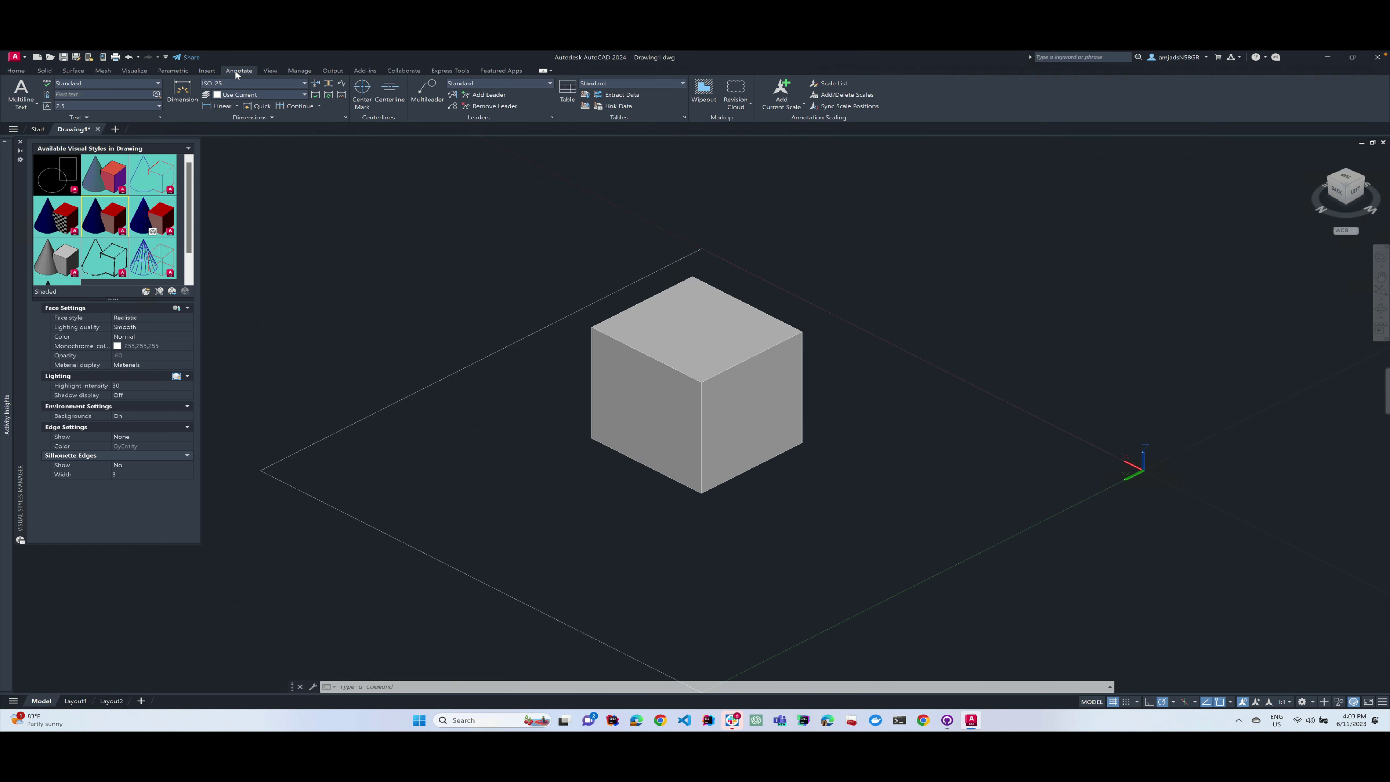
{"action": "left_click", "coordinate": [270, 71]}
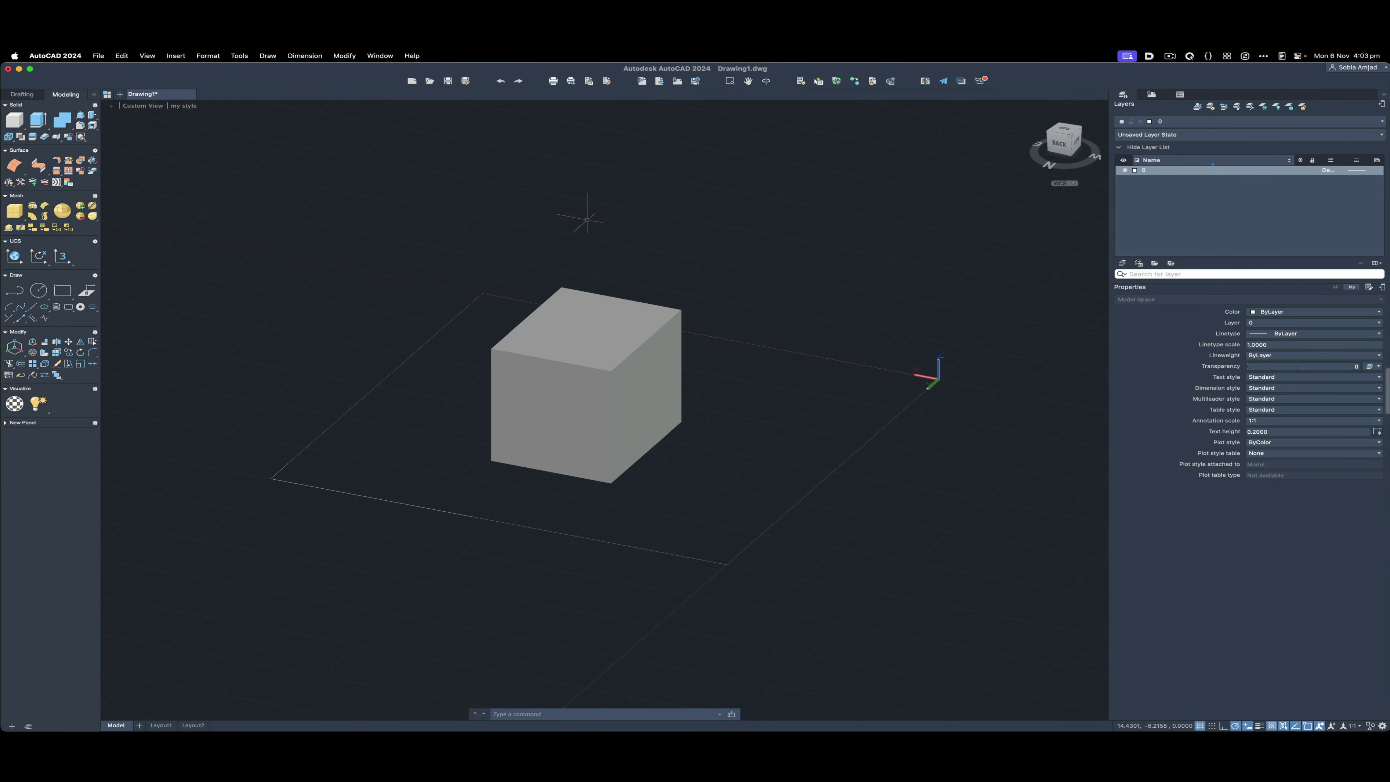
In AutoCAD for Mac, delete the solid box from the drawing.
{"action": "left_click", "coordinate": [590, 215]}
{"action": "left_click", "coordinate": [673, 364]}
{"action": "key", "text": "Delete"}
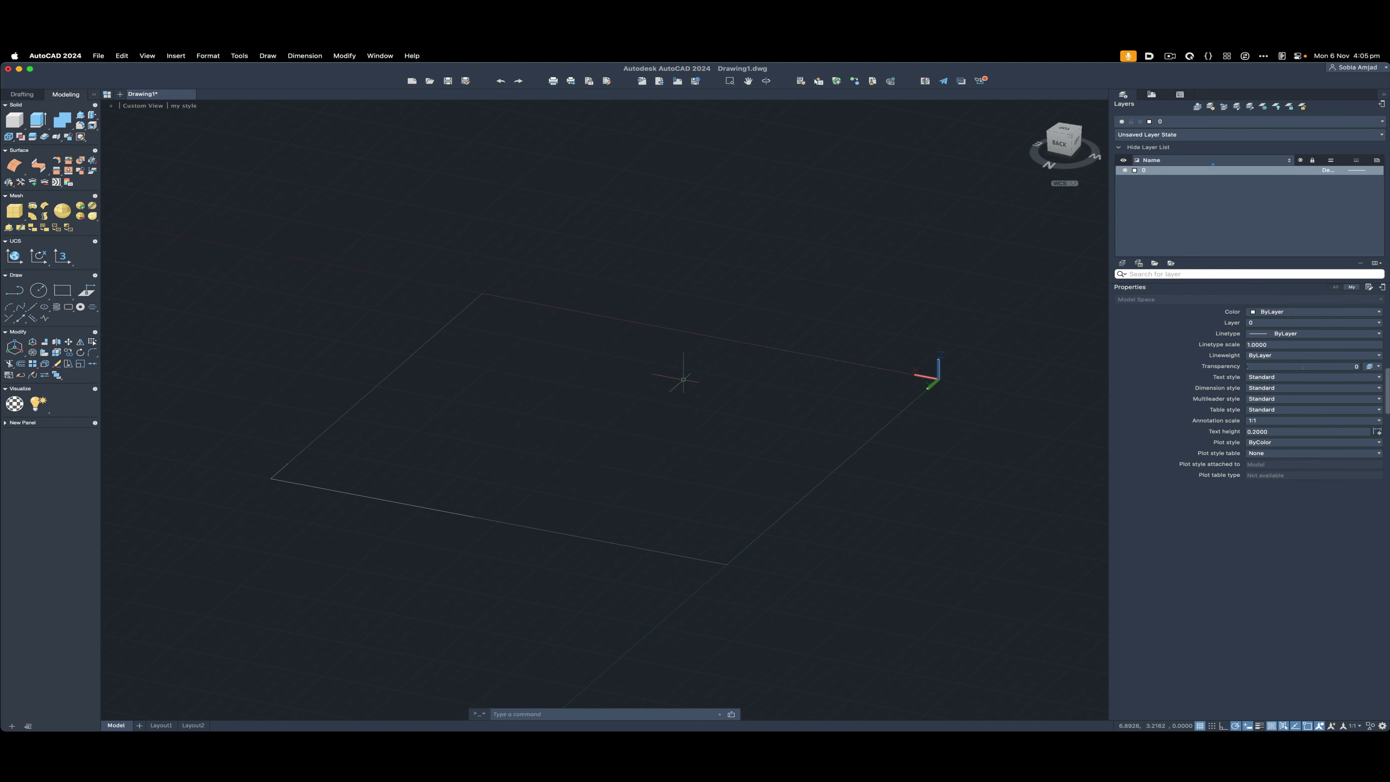
{"action": "left_click", "coordinate": [682, 380]}
{"action": "left_click", "coordinate": [897, 251]}
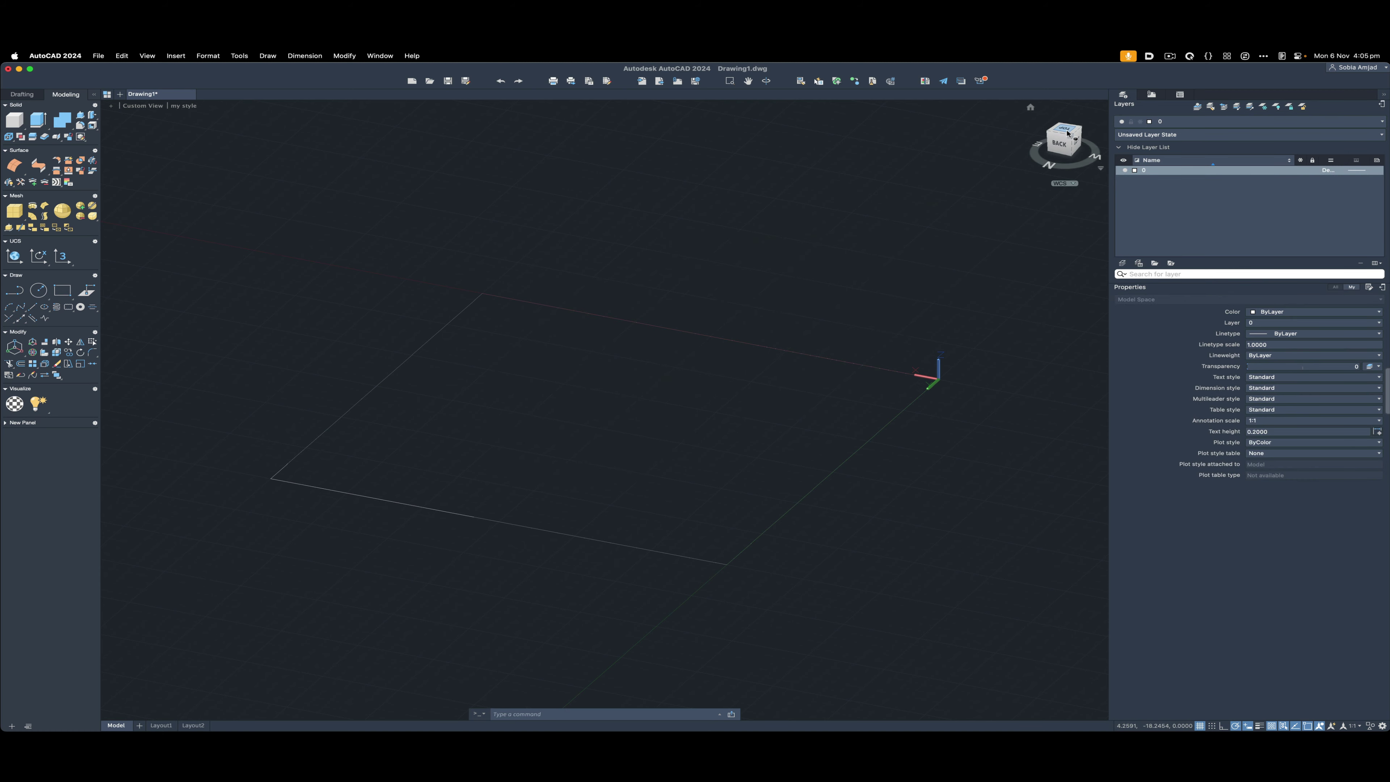
Change to the Top view and set the visual style to 2D Wireframe.
{"action": "left_click", "coordinate": [1032, 107]}
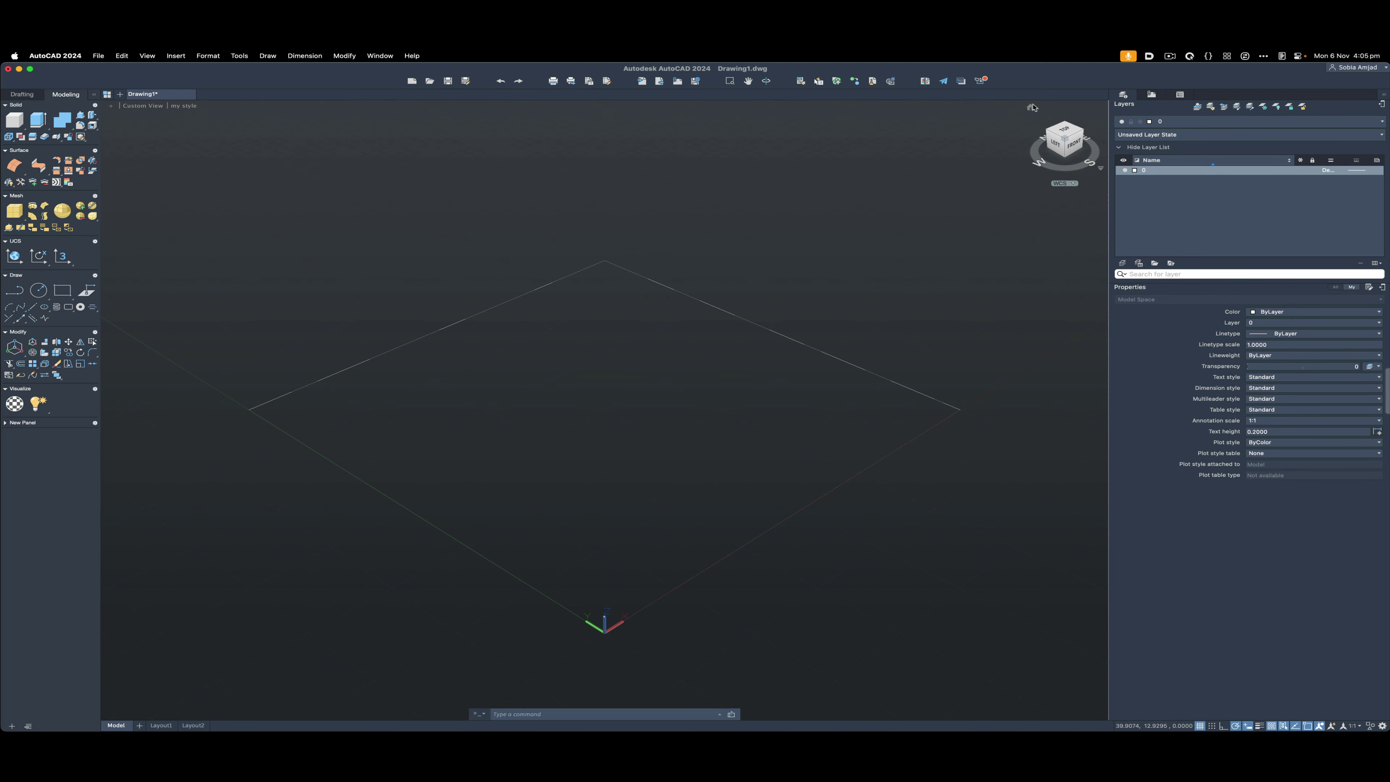
{"action": "left_click", "coordinate": [1065, 136]}
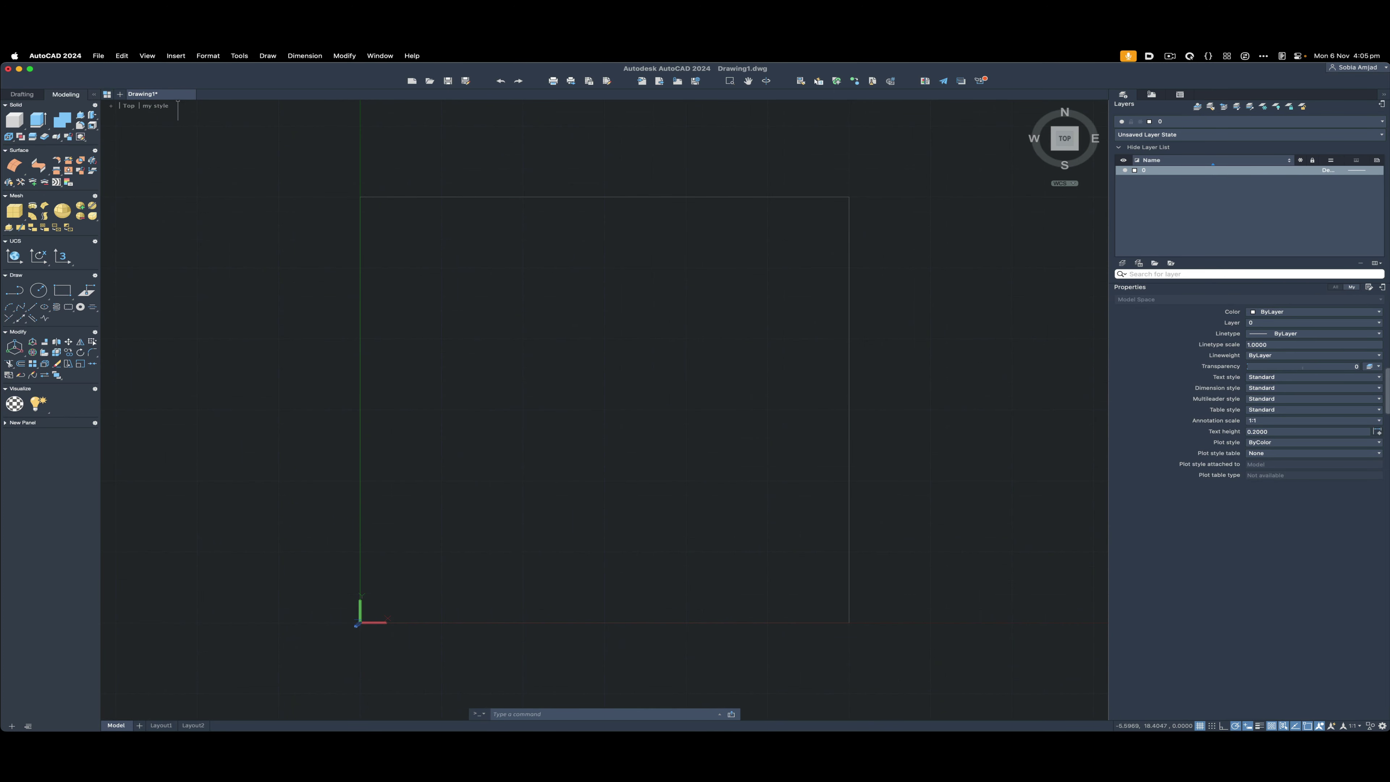
{"action": "left_click", "coordinate": [158, 105]}
{"action": "left_click", "coordinate": [188, 126]}
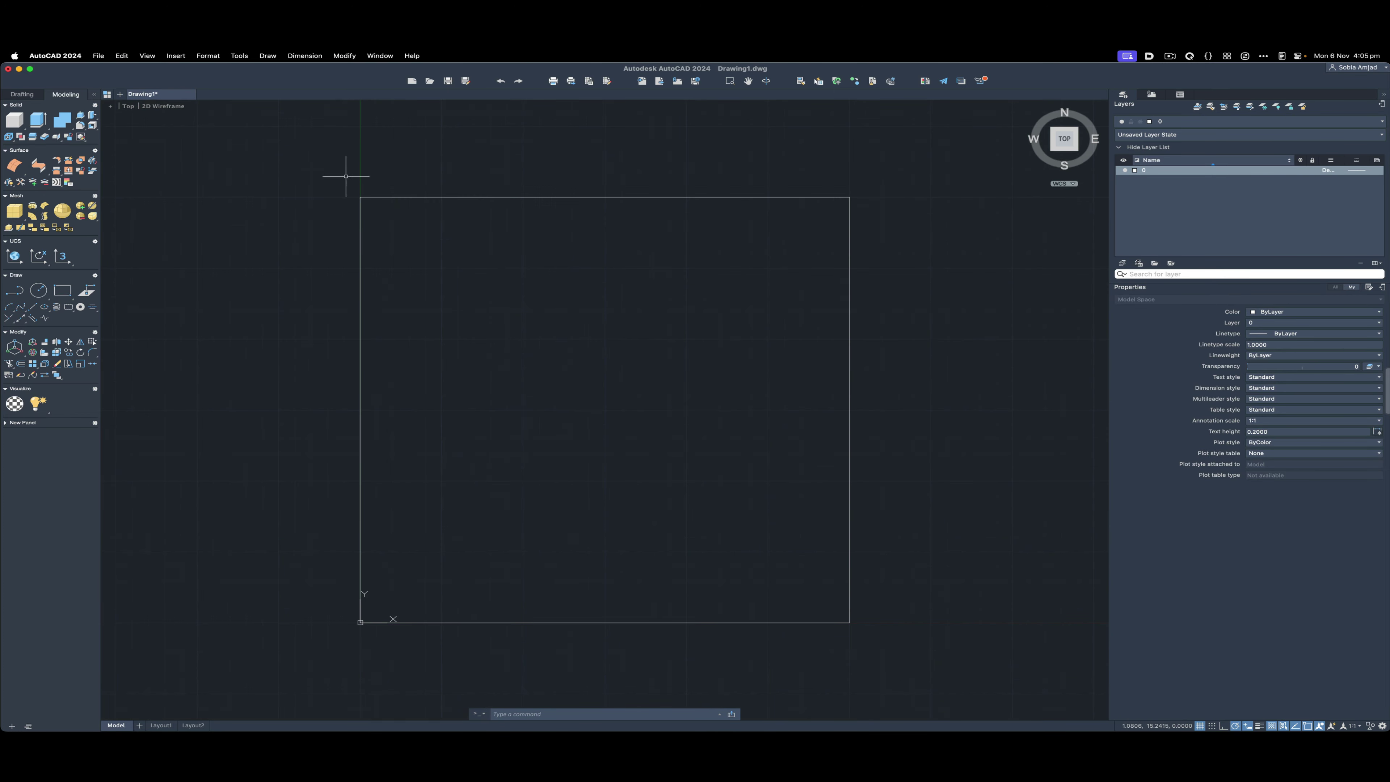
Select the rectangle, switch to the Drafting tool set and offset the rectangle inward by about 0.63.
{"action": "left_click", "coordinate": [540, 267]}
{"action": "left_click", "coordinate": [732, 271]}
{"action": "left_click", "coordinate": [566, 198]}
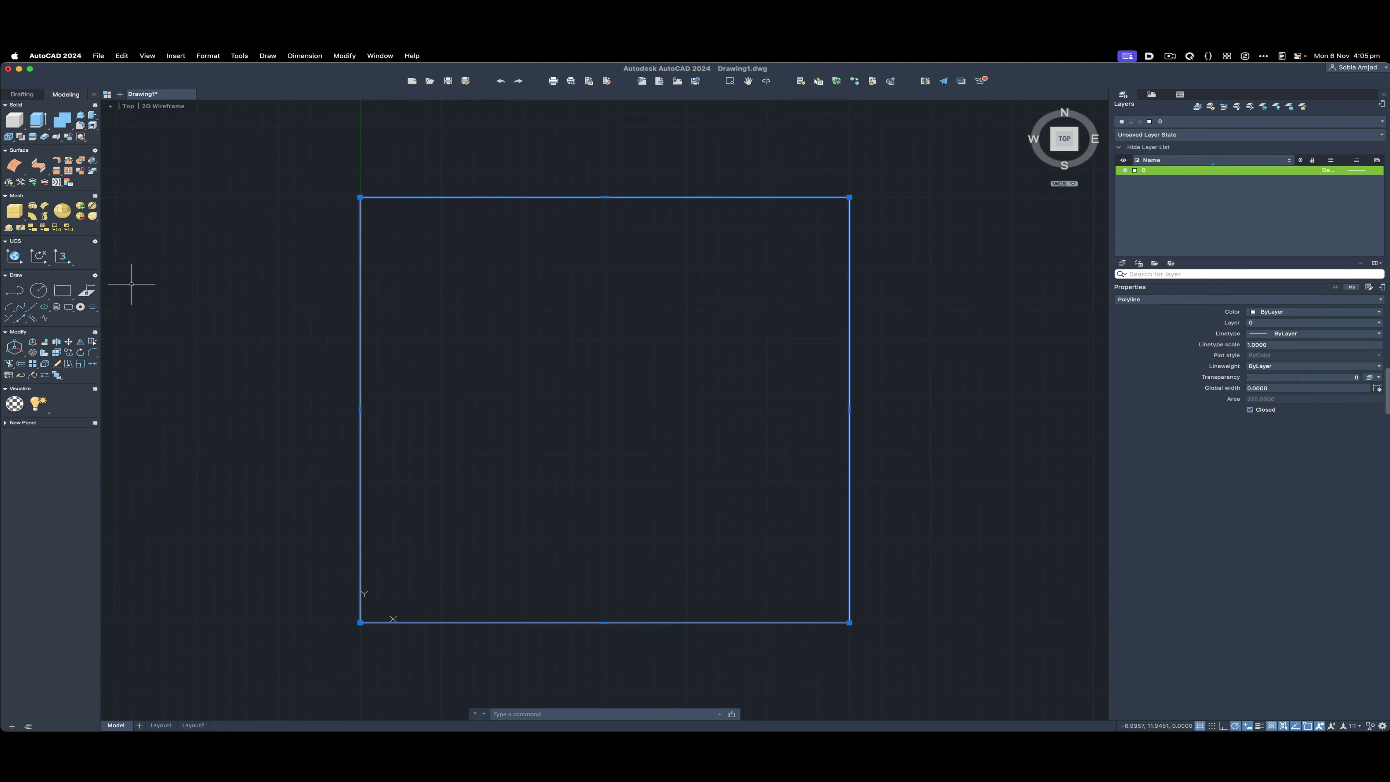
{"action": "left_click", "coordinate": [21, 94]}
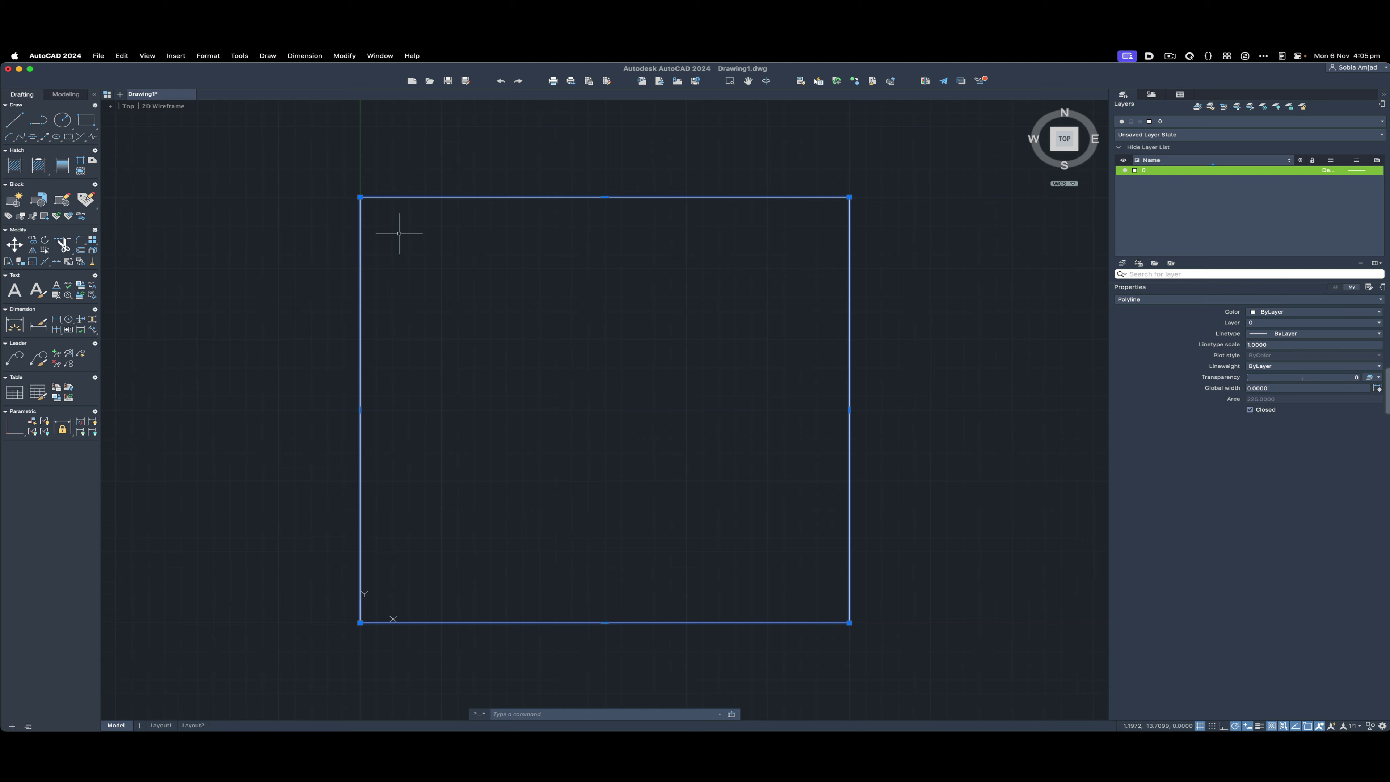
{"action": "type", "text": "f"}
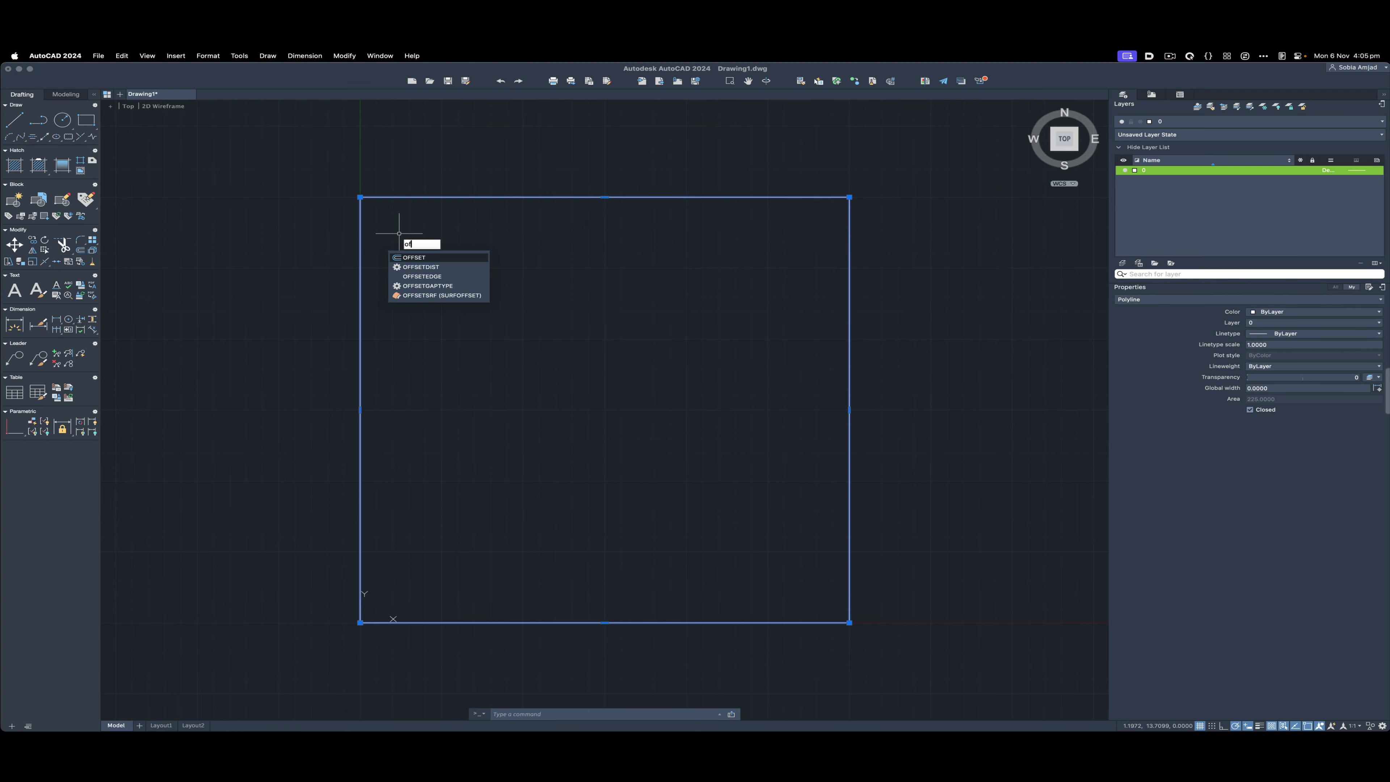
{"action": "key", "text": "Return"}
{"action": "left_click", "coordinate": [360, 197]}
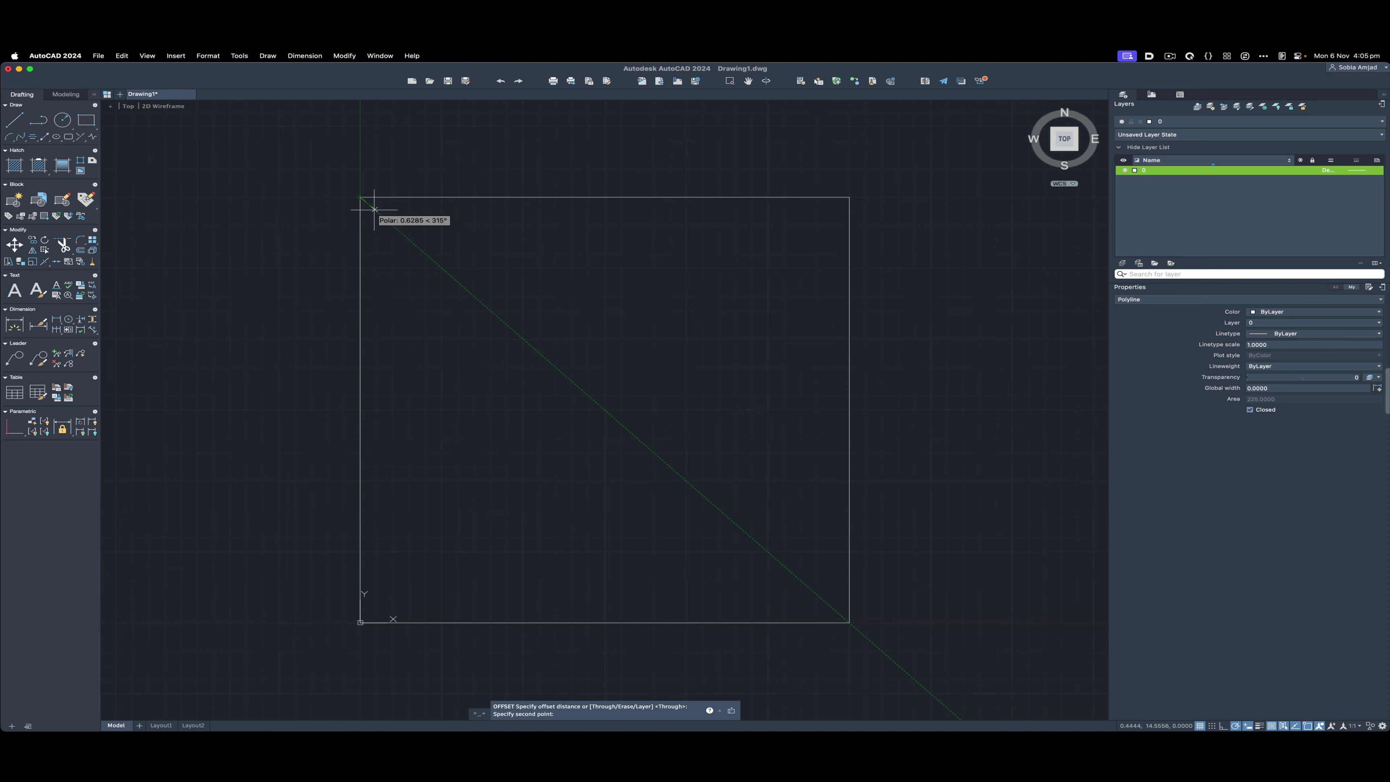
{"action": "left_click", "coordinate": [375, 210]}
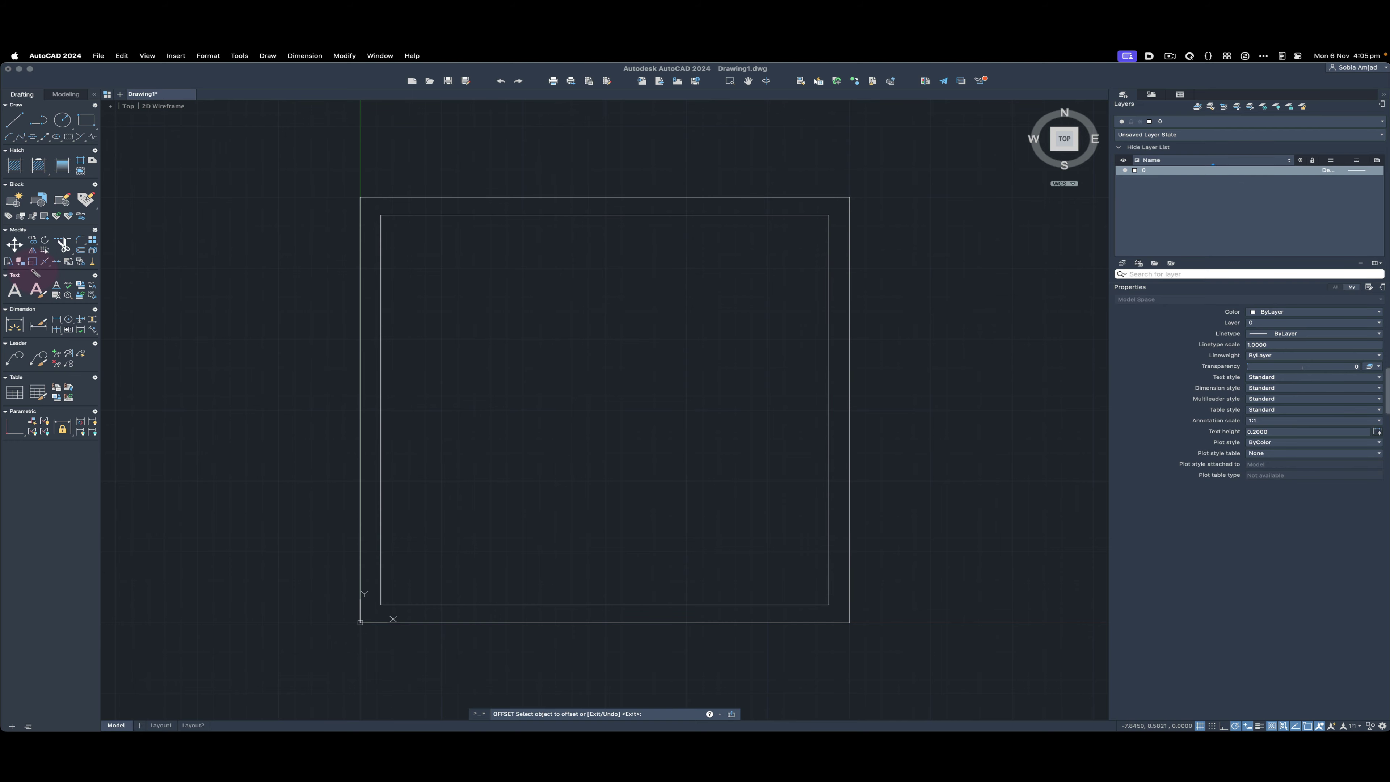
{"action": "key", "text": "Escape"}
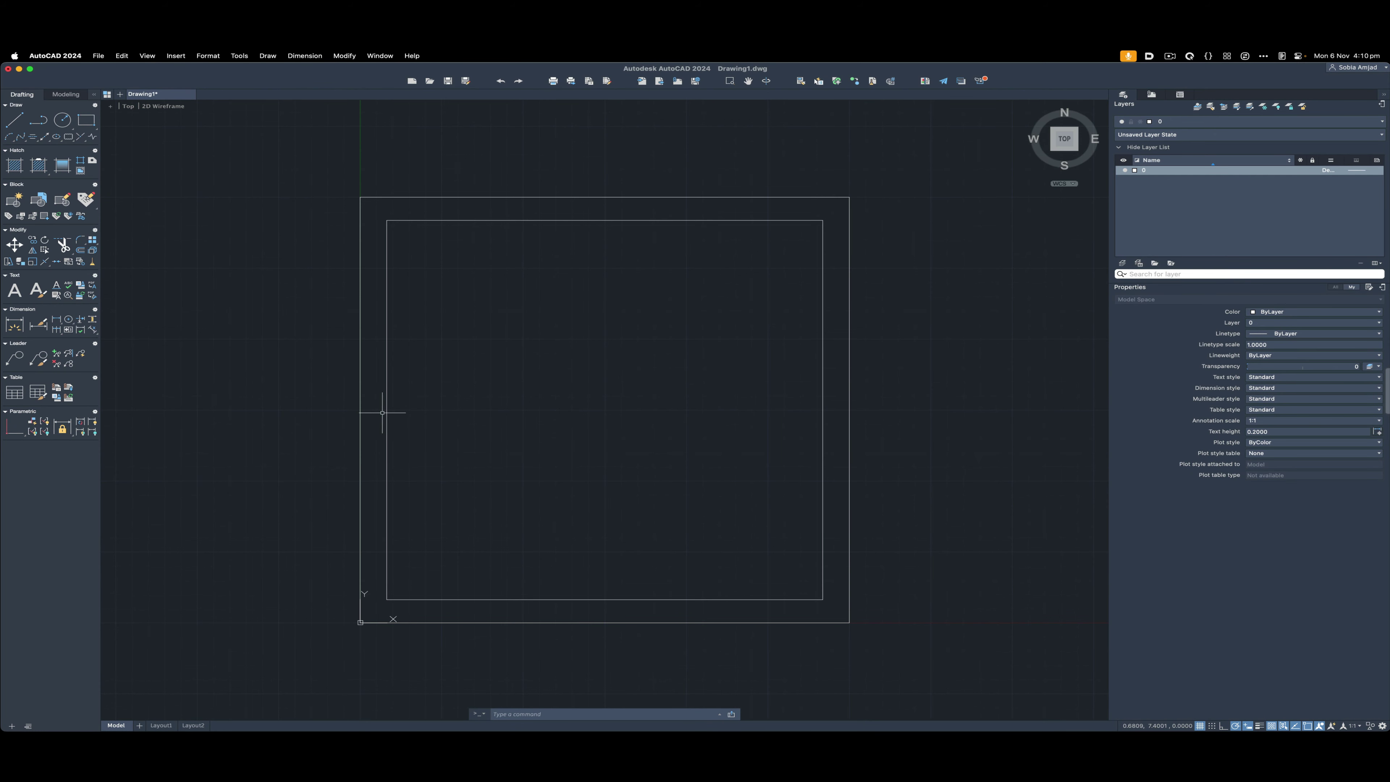
Select the inner rectangle with a crossing window to check whether it is a single object, and clear the selection.
{"action": "left_click", "coordinate": [382, 413]}
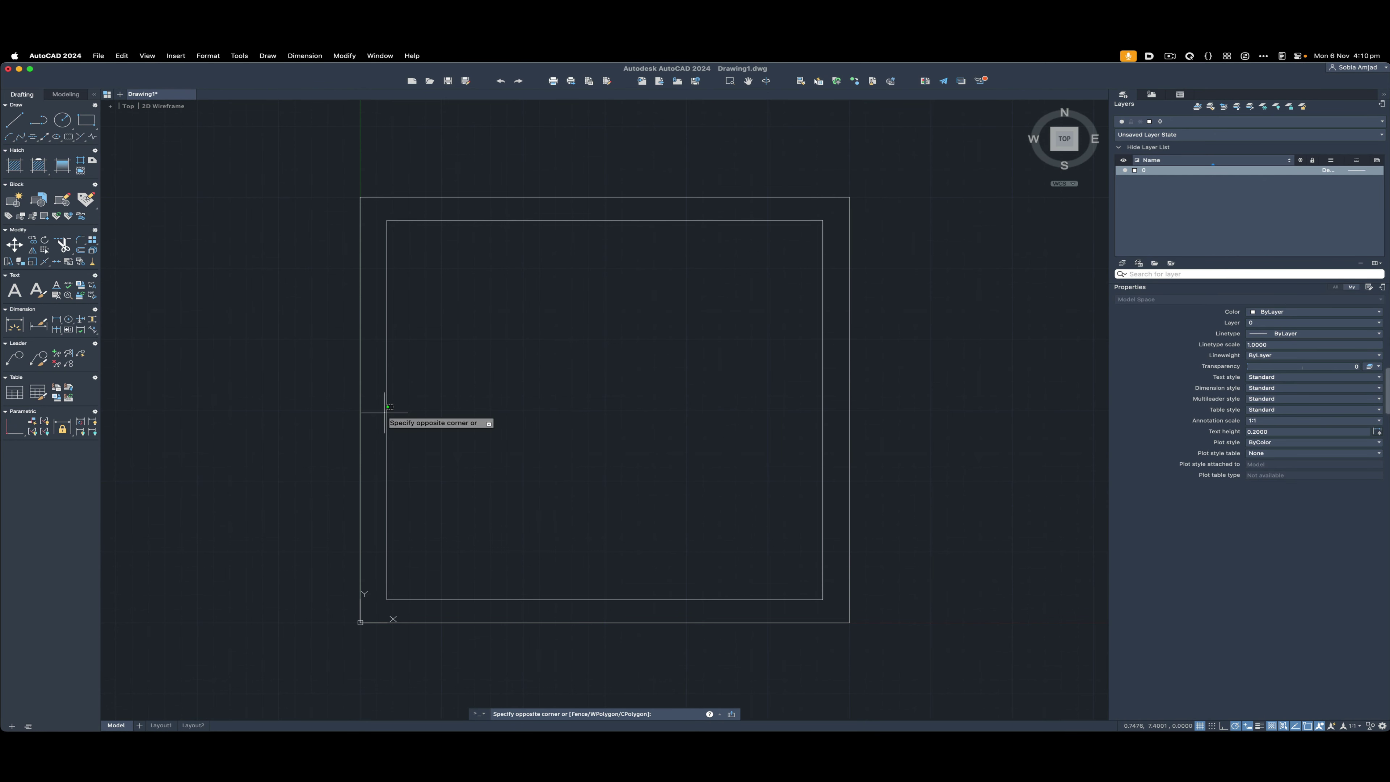
{"action": "left_click", "coordinate": [390, 416]}
{"action": "left_click", "coordinate": [396, 416]}
{"action": "left_click", "coordinate": [377, 422]}
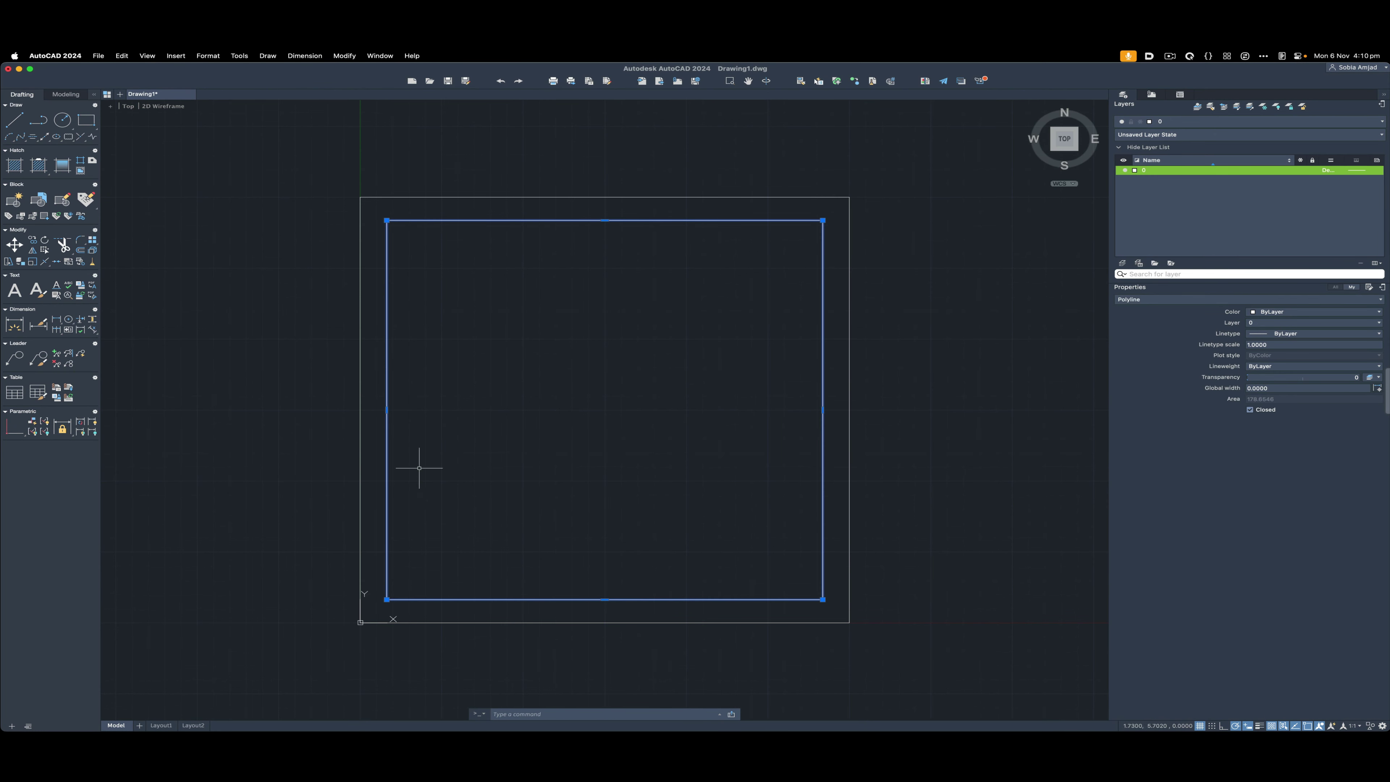
{"action": "key", "text": "Escape"}
{"action": "left_click", "coordinate": [394, 363]}
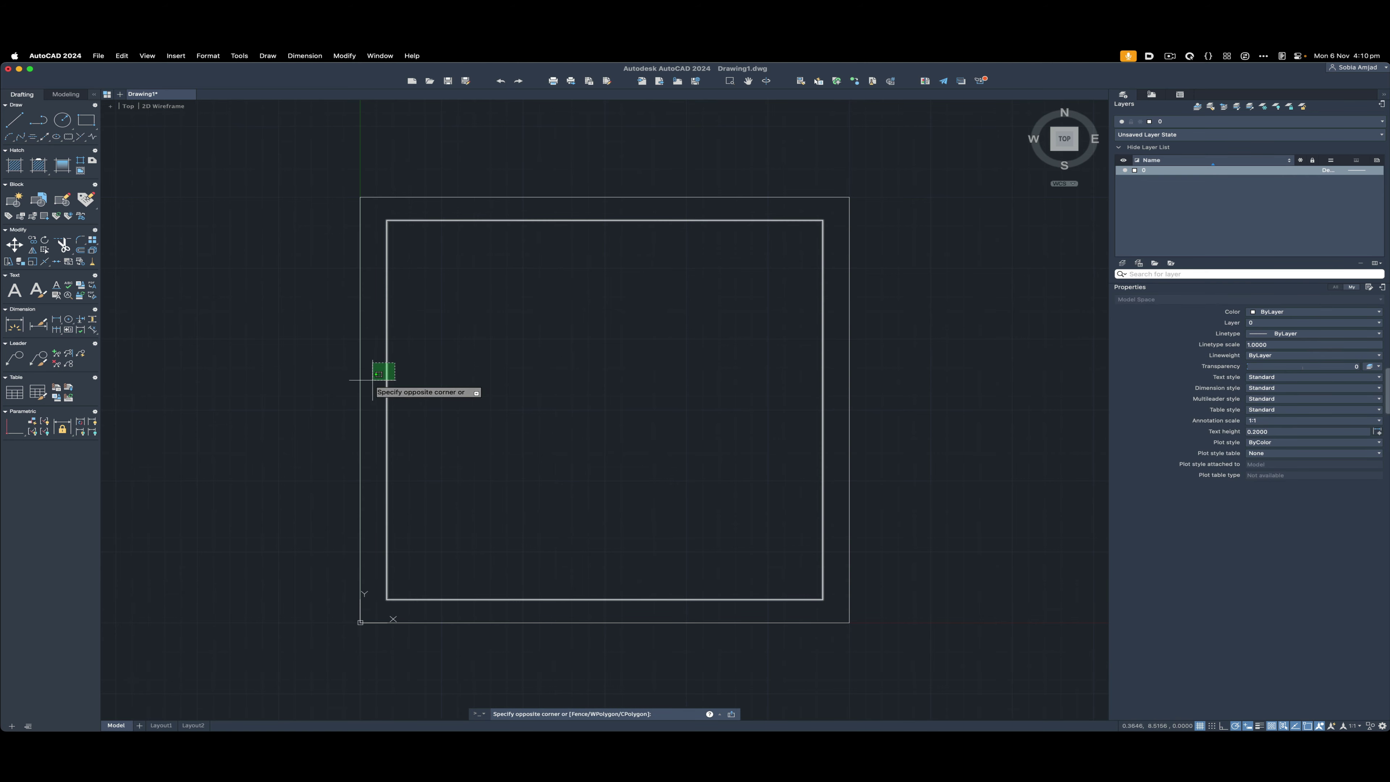
{"action": "left_click", "coordinate": [372, 383]}
{"action": "key", "text": "Escape"}
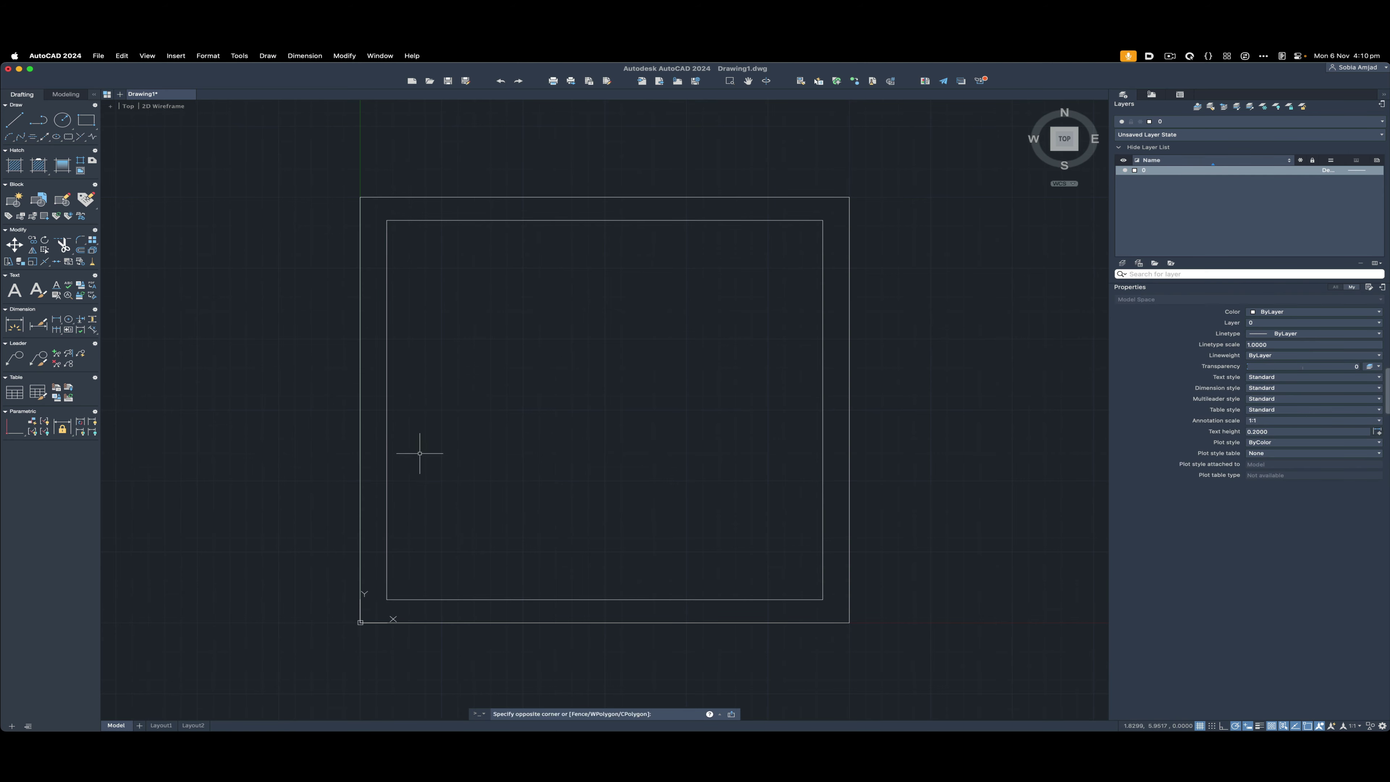
Explode the inner rectangle into separate lines and check its left edge by selecting it.
{"action": "type", "text": "ex"}
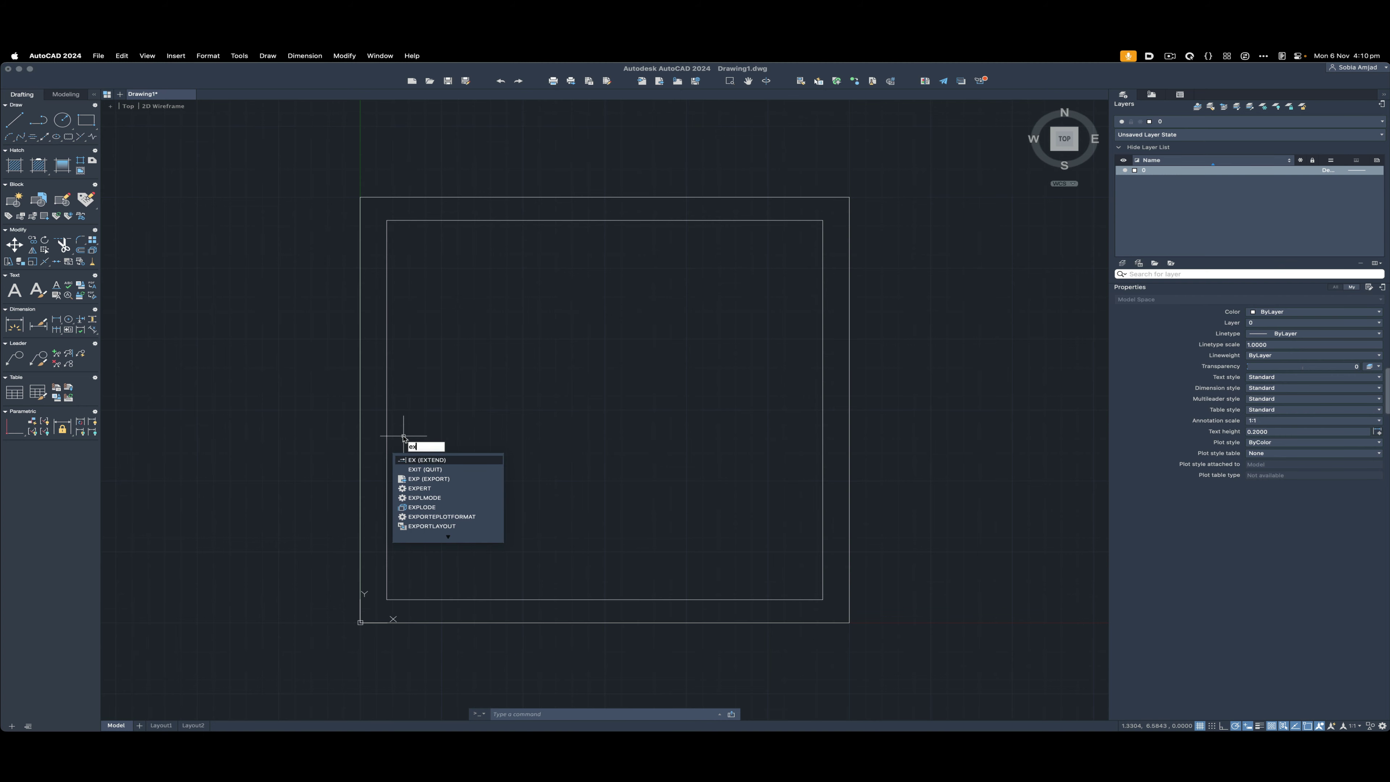
{"action": "type", "text": "p"}
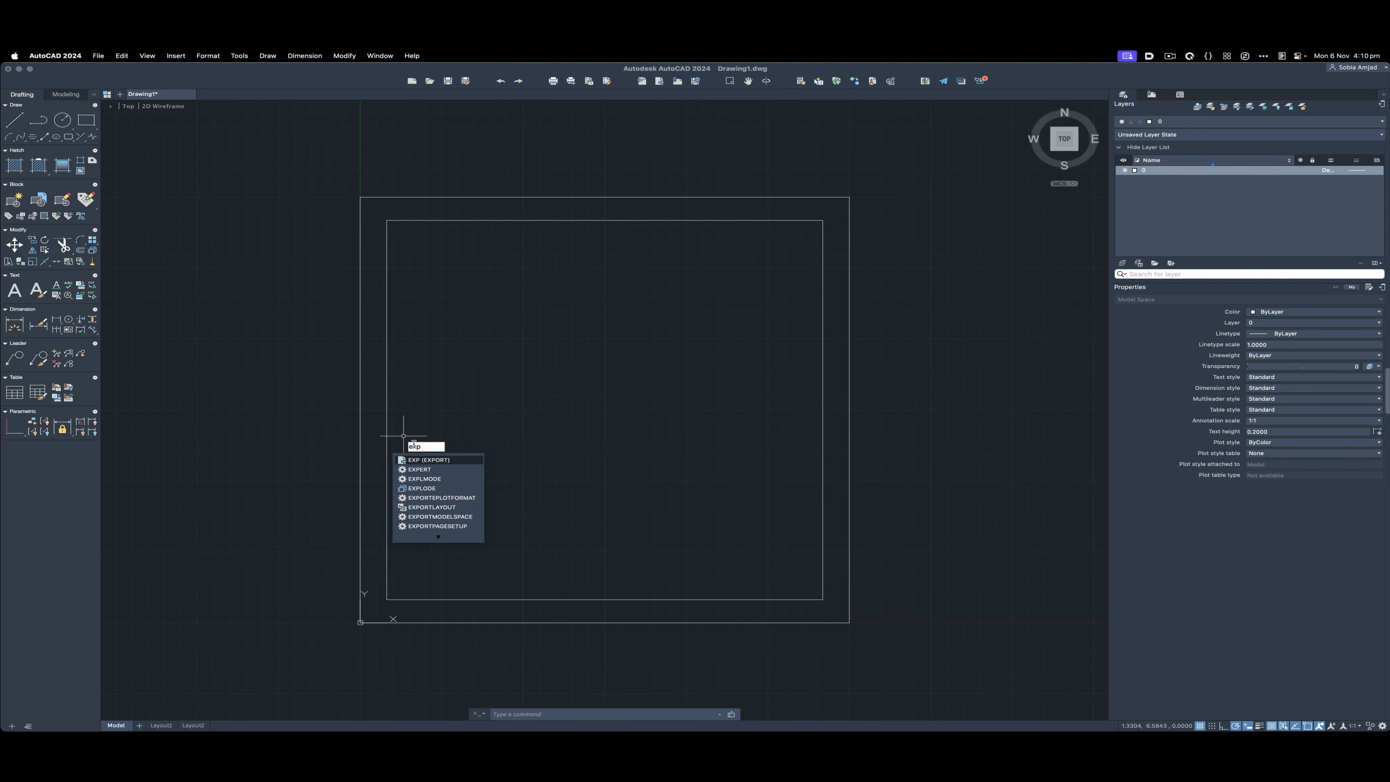
{"action": "left_click", "coordinate": [422, 487]}
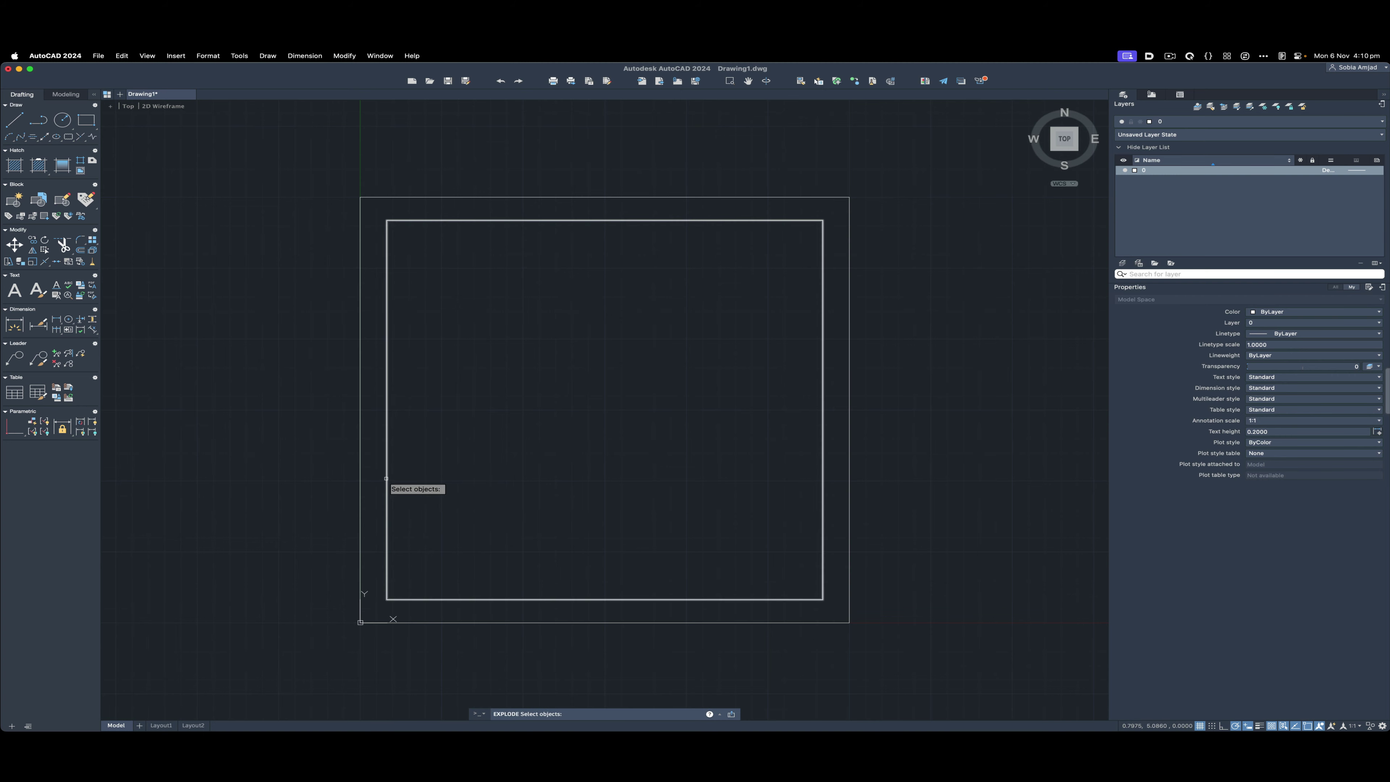
{"action": "left_click", "coordinate": [386, 478]}
{"action": "key", "text": "Return"}
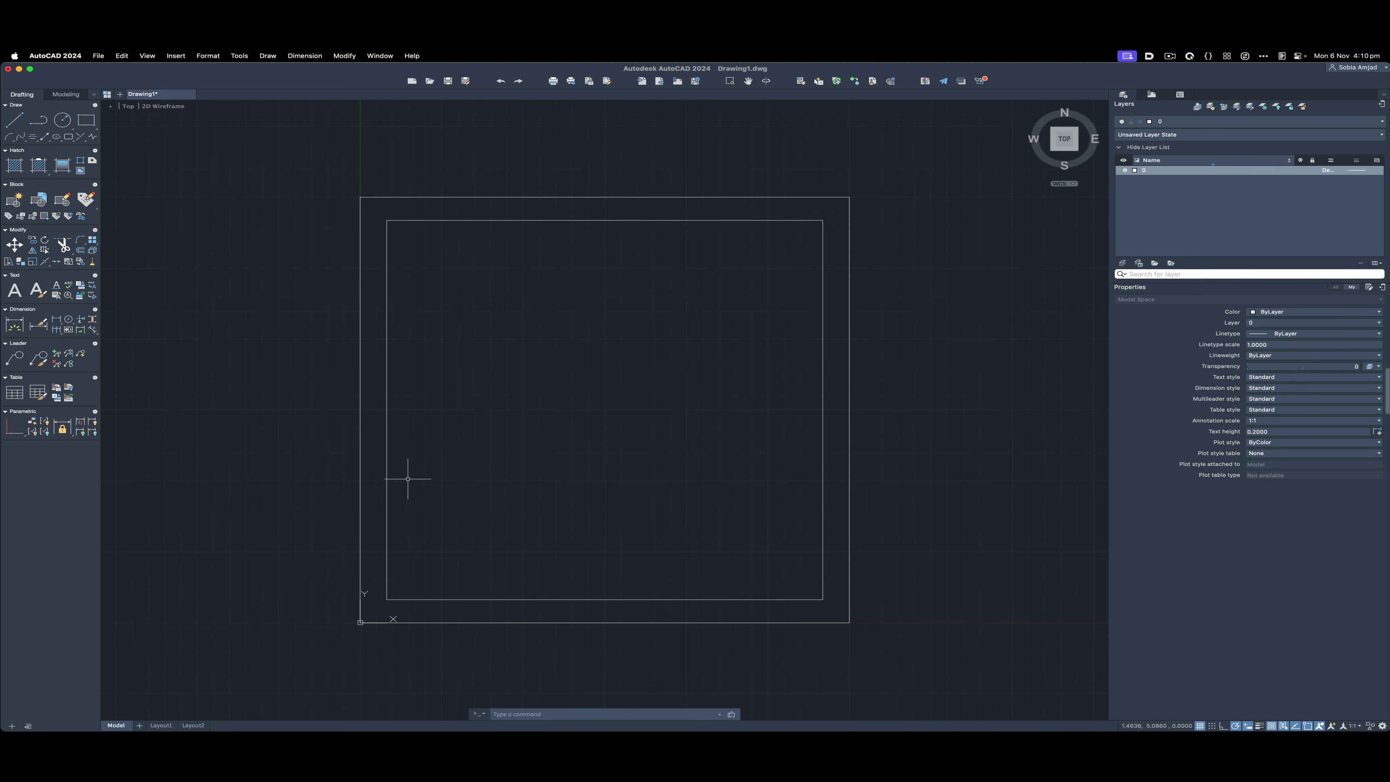
{"action": "left_click", "coordinate": [387, 480]}
{"action": "key", "text": "Escape"}
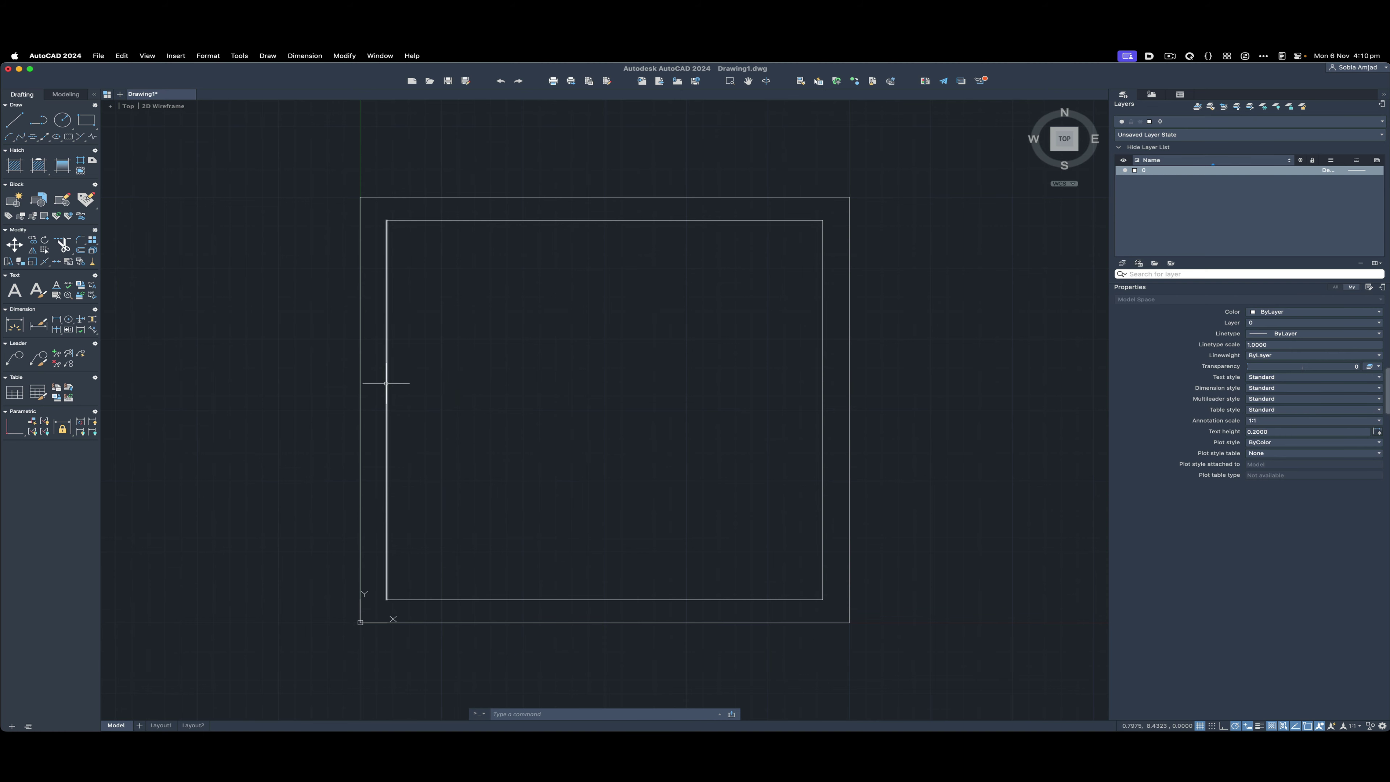
{"action": "type", "text": "ex"}
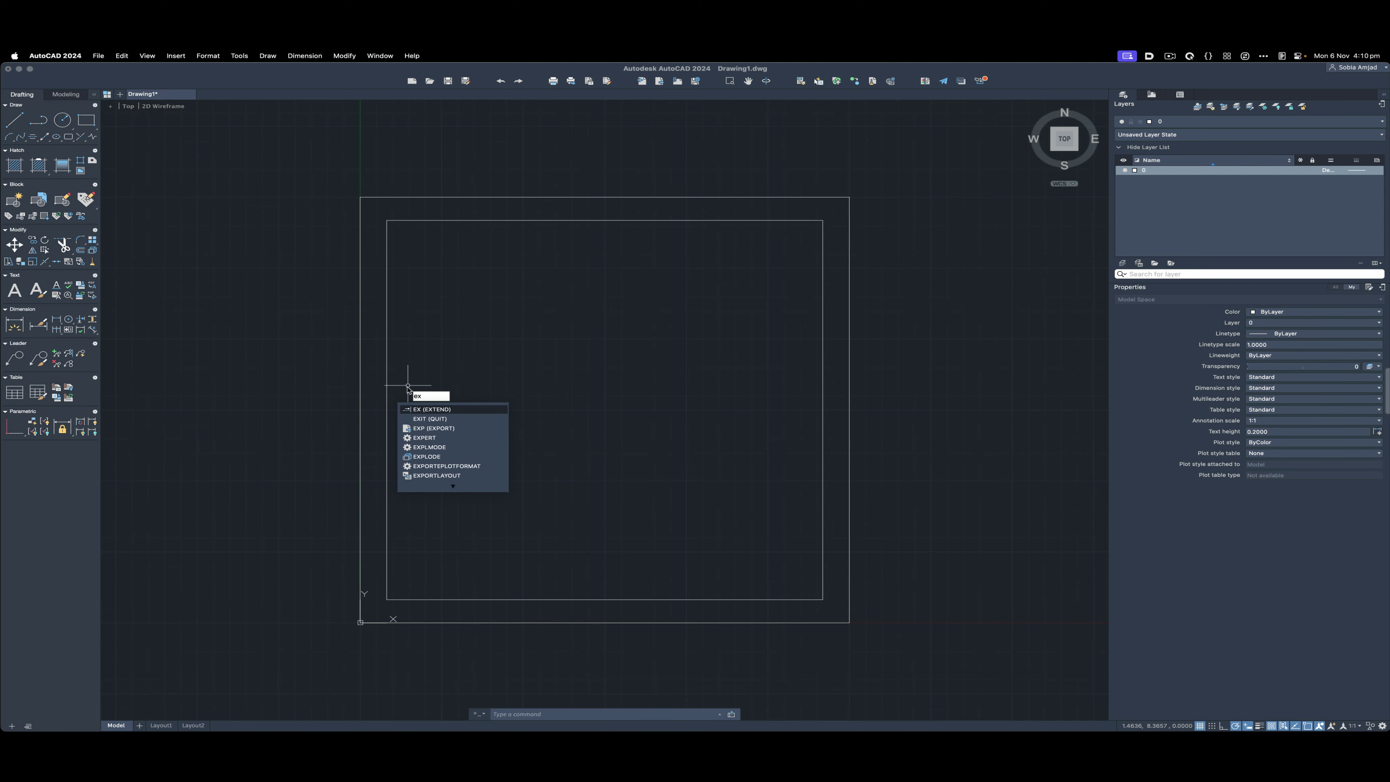
{"action": "type", "text": "t"}
{"action": "left_click", "coordinate": [440, 411]}
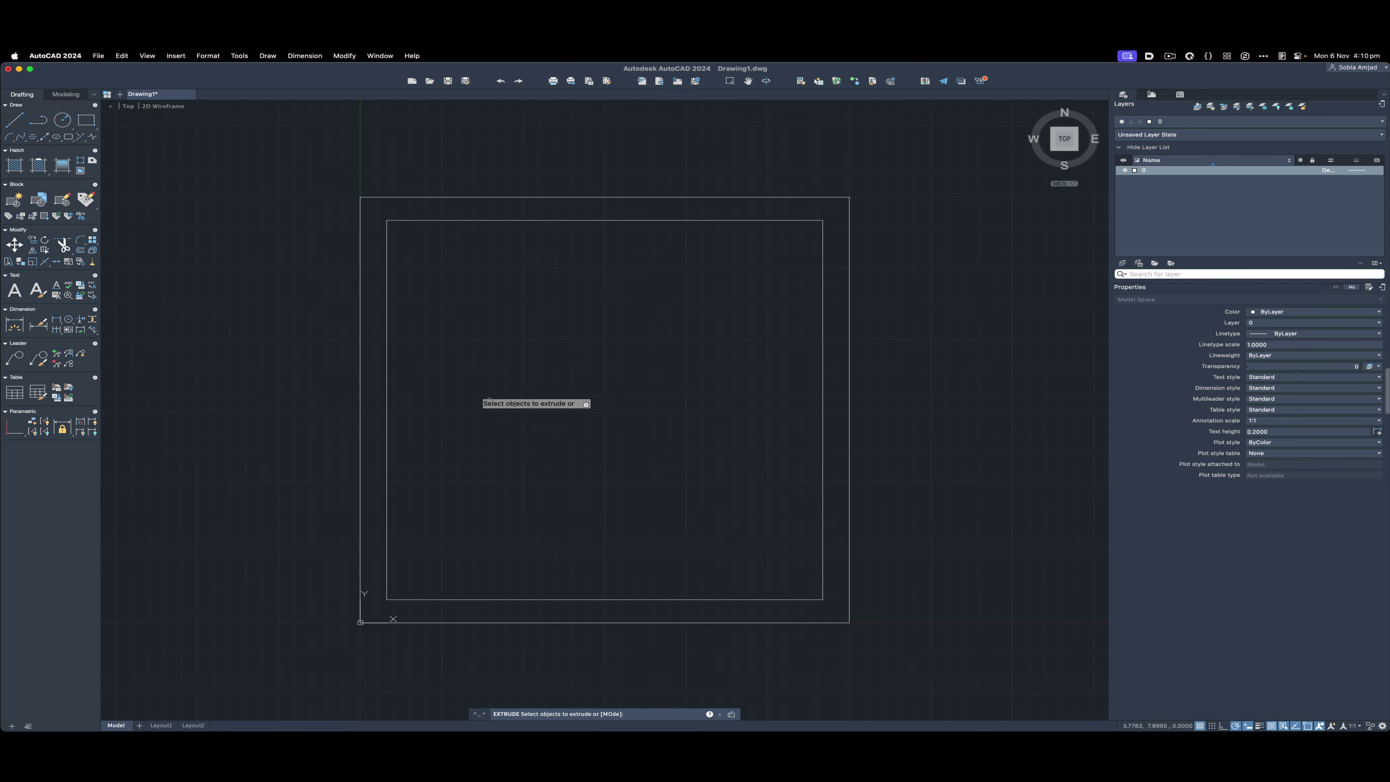
{"action": "key", "text": "Escape"}
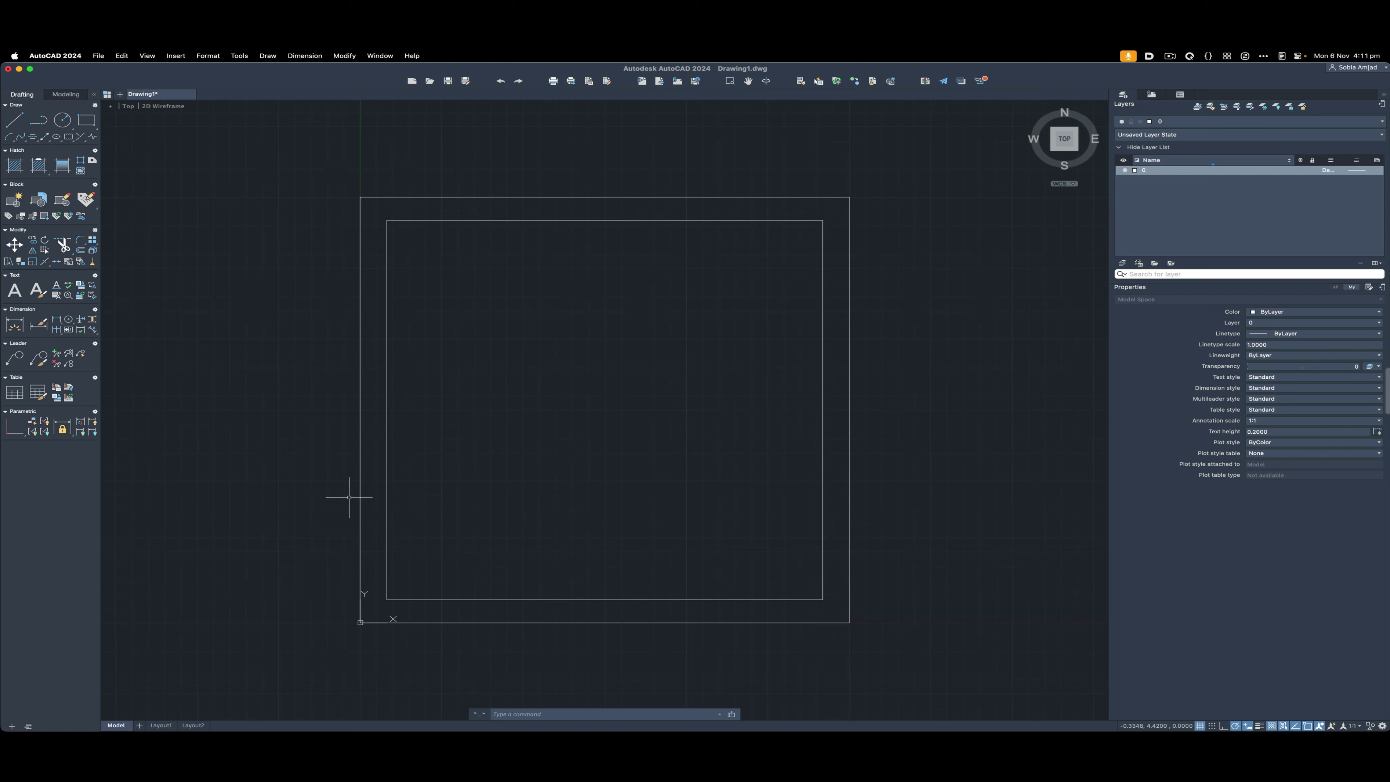
Extend the inner rectangle's left line down to the bottom edge of the outer rectangle.
{"action": "type", "text": "xt"}
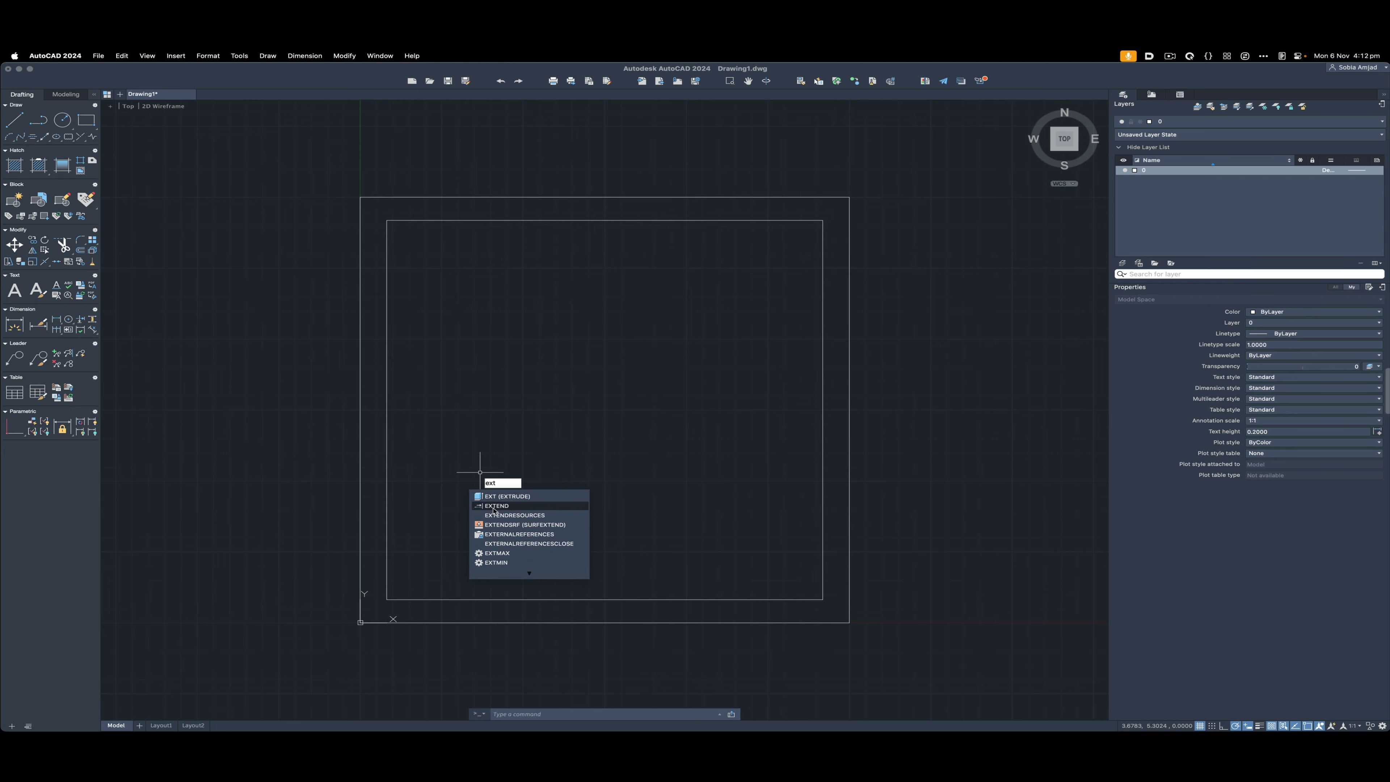
{"action": "left_click", "coordinate": [495, 506]}
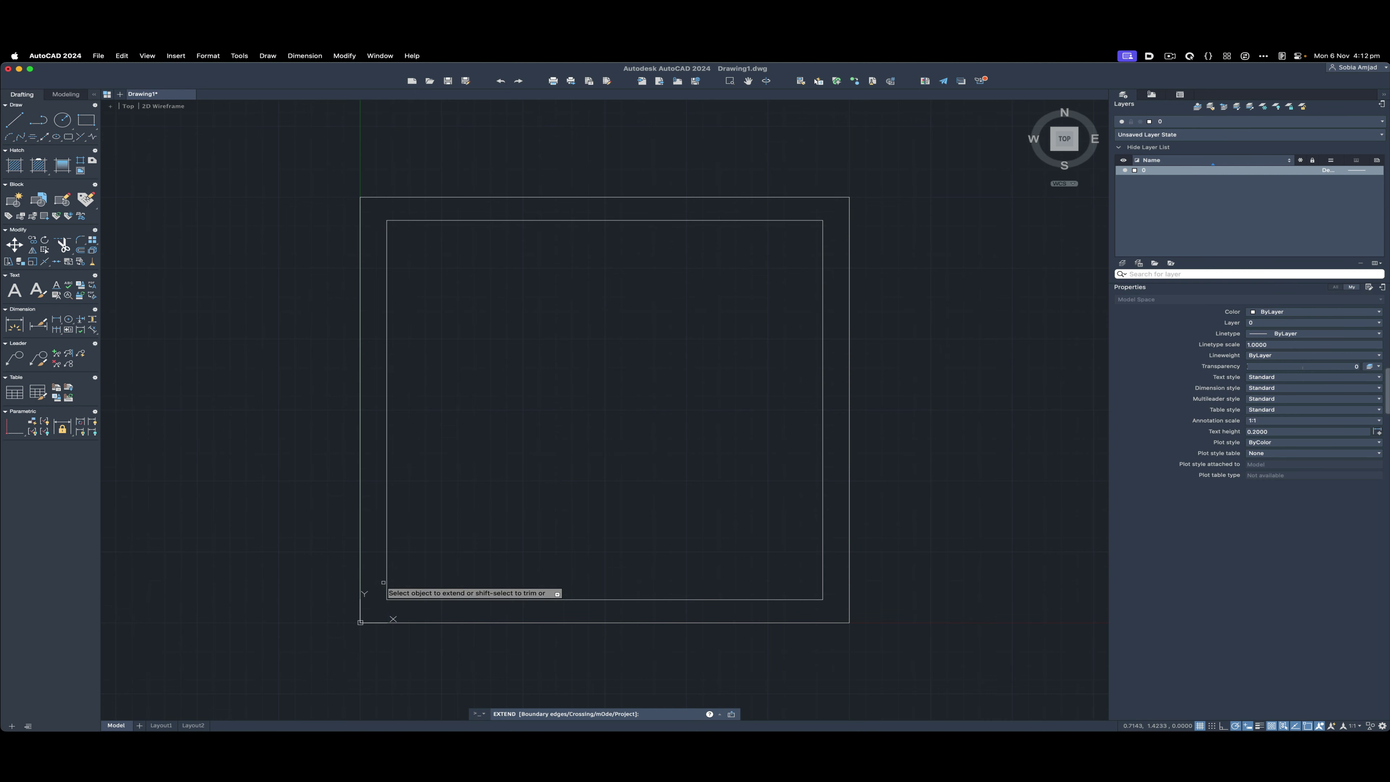
{"action": "left_click", "coordinate": [386, 579]}
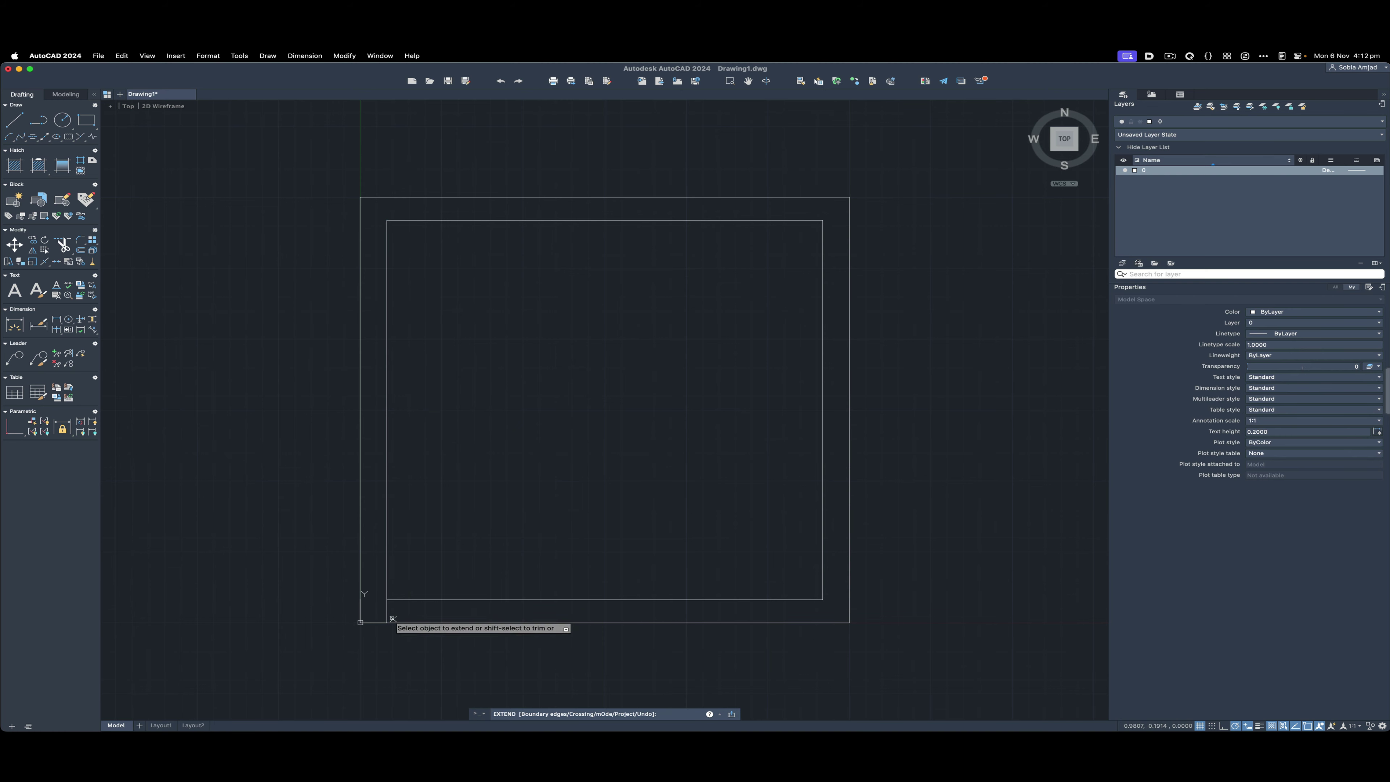
{"action": "key", "text": "Escape"}
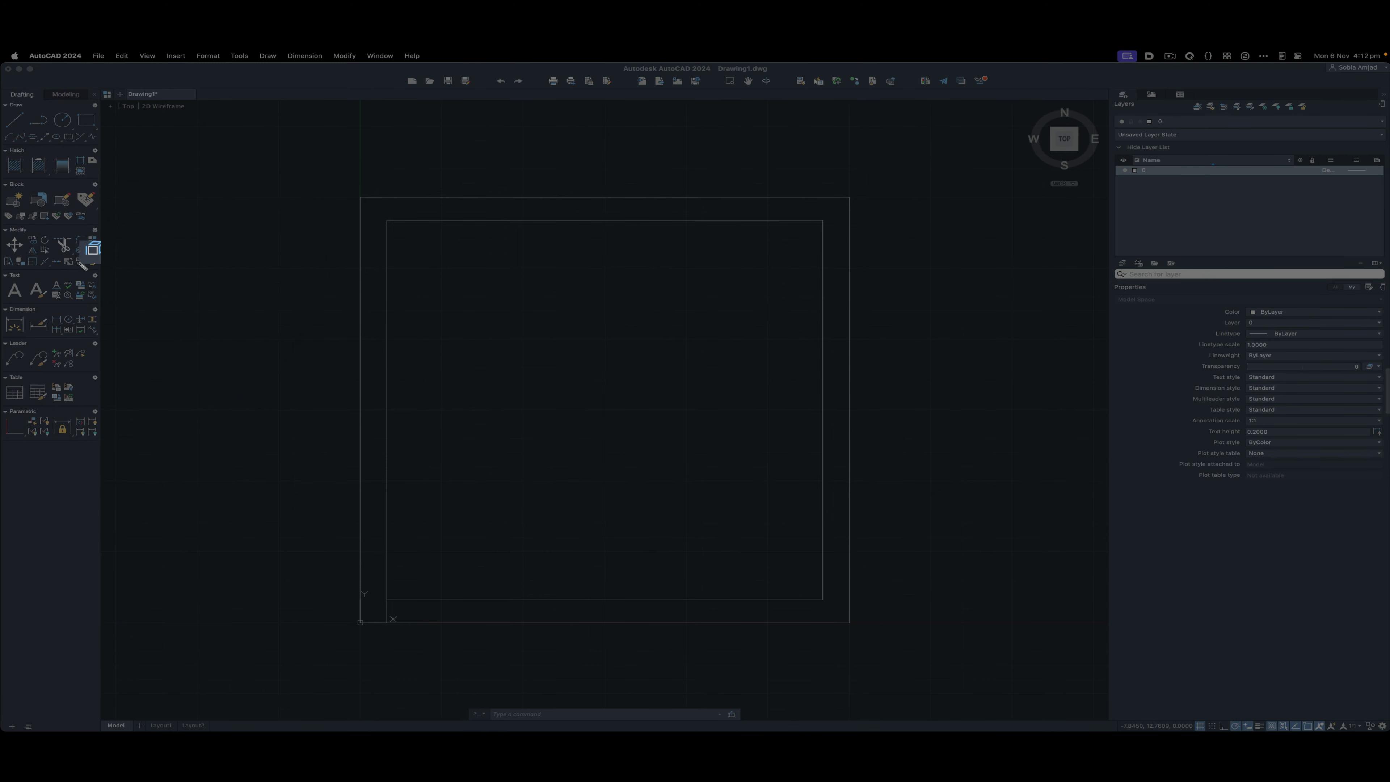
Offset the inner left line to the right by about 3.04, picking the distance along the outer bottom edge.
{"action": "left_click", "coordinate": [80, 251]}
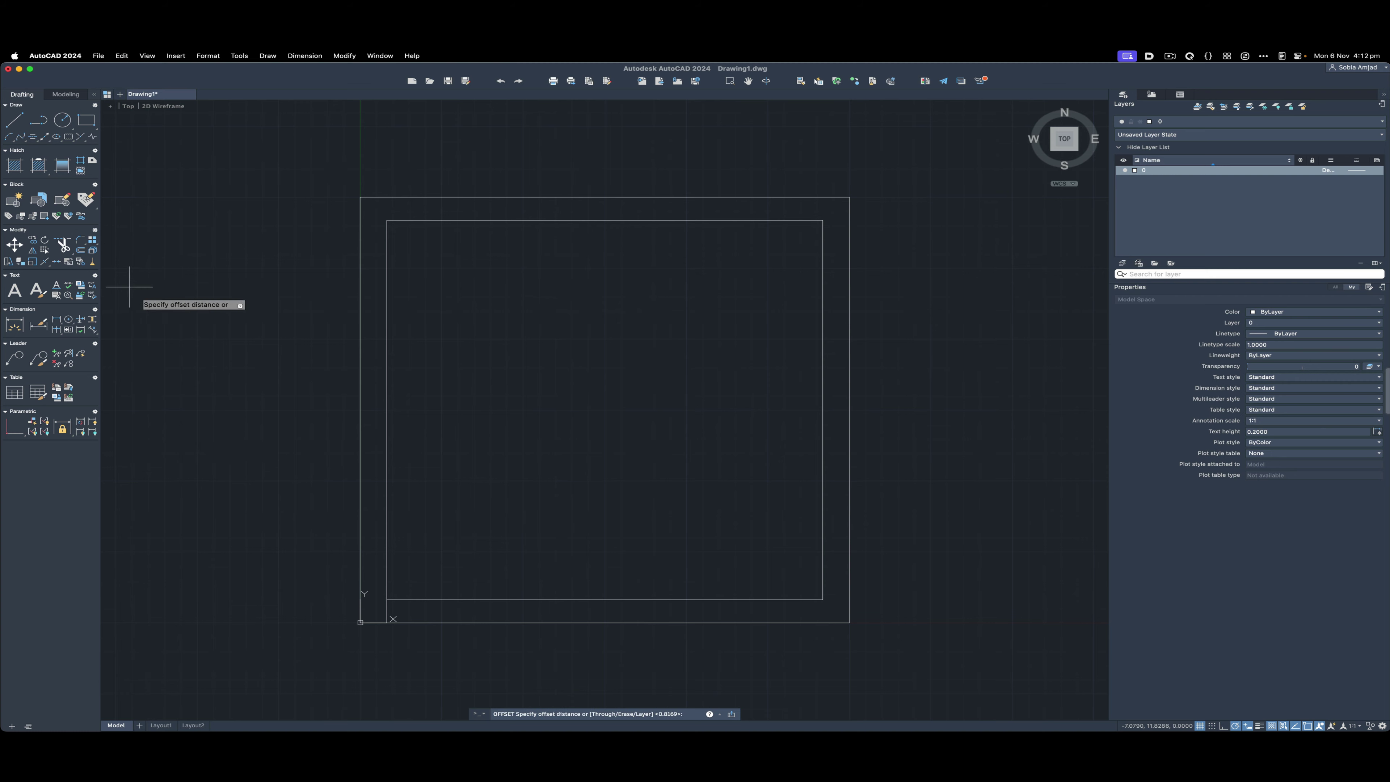
{"action": "left_click", "coordinate": [387, 622]}
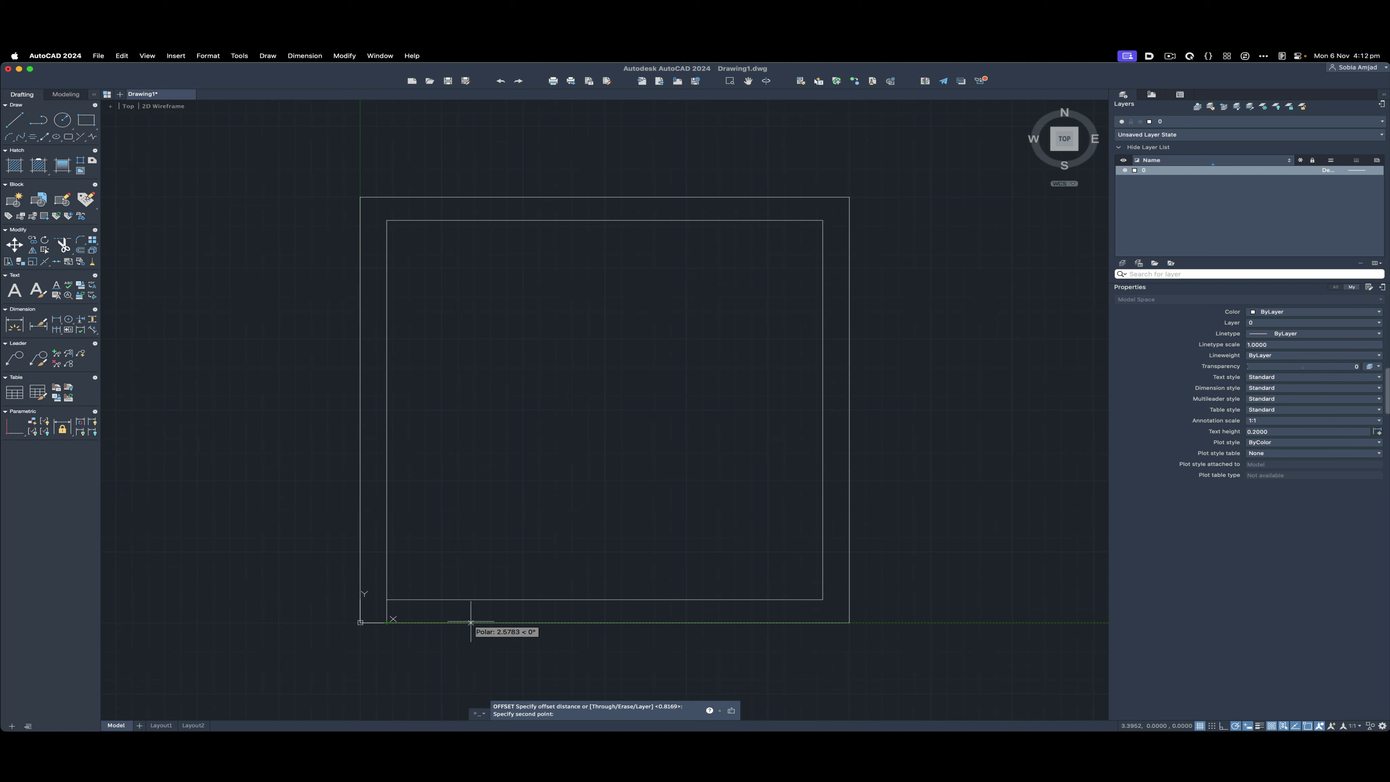
{"action": "left_click", "coordinate": [484, 622]}
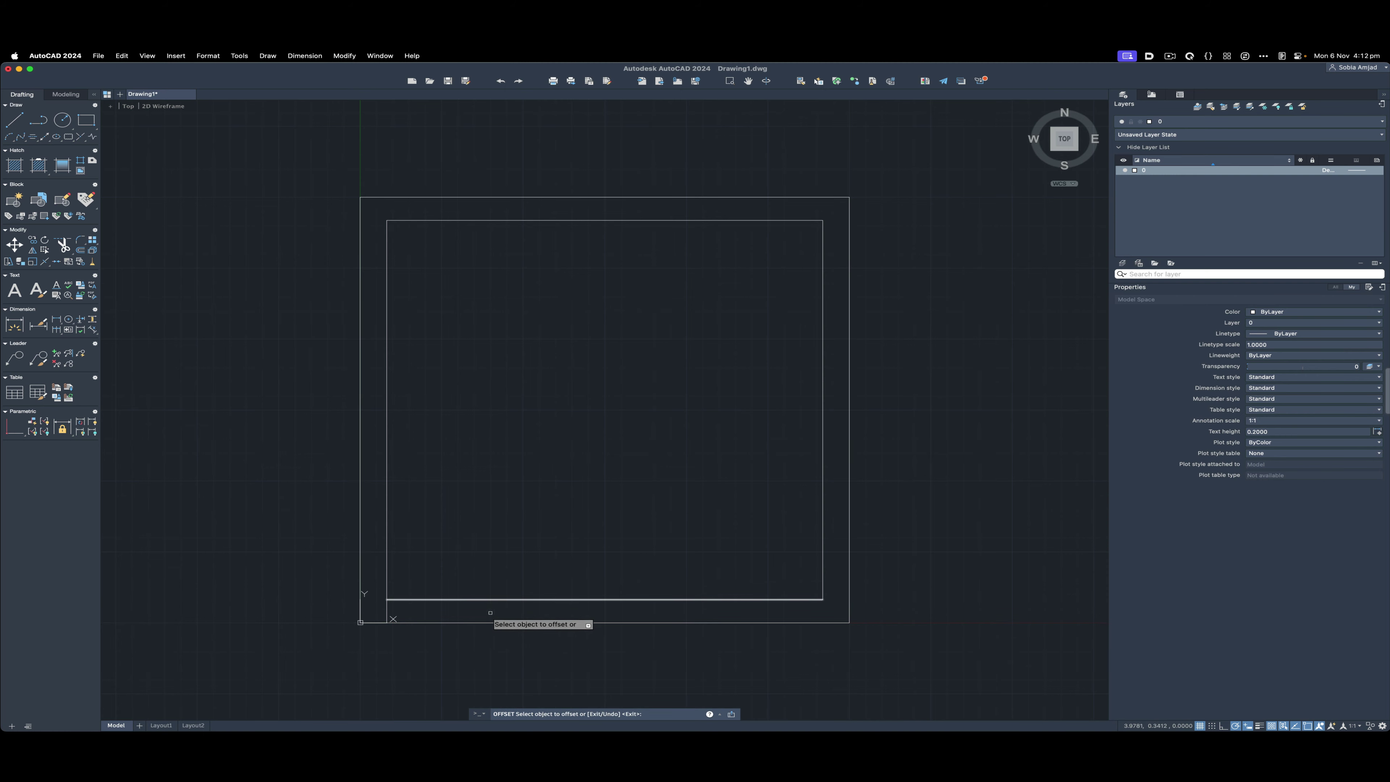
{"action": "left_click", "coordinate": [387, 555]}
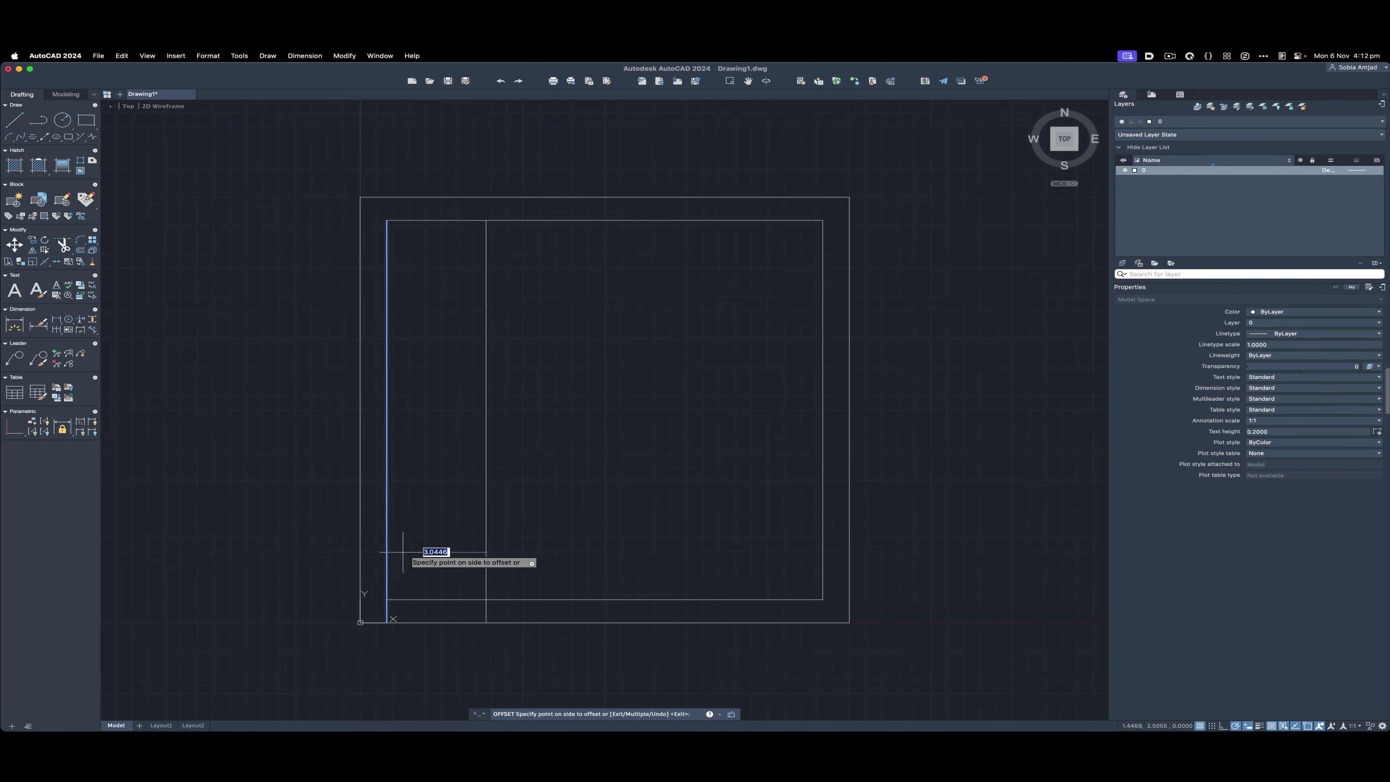
{"action": "left_click", "coordinate": [493, 557]}
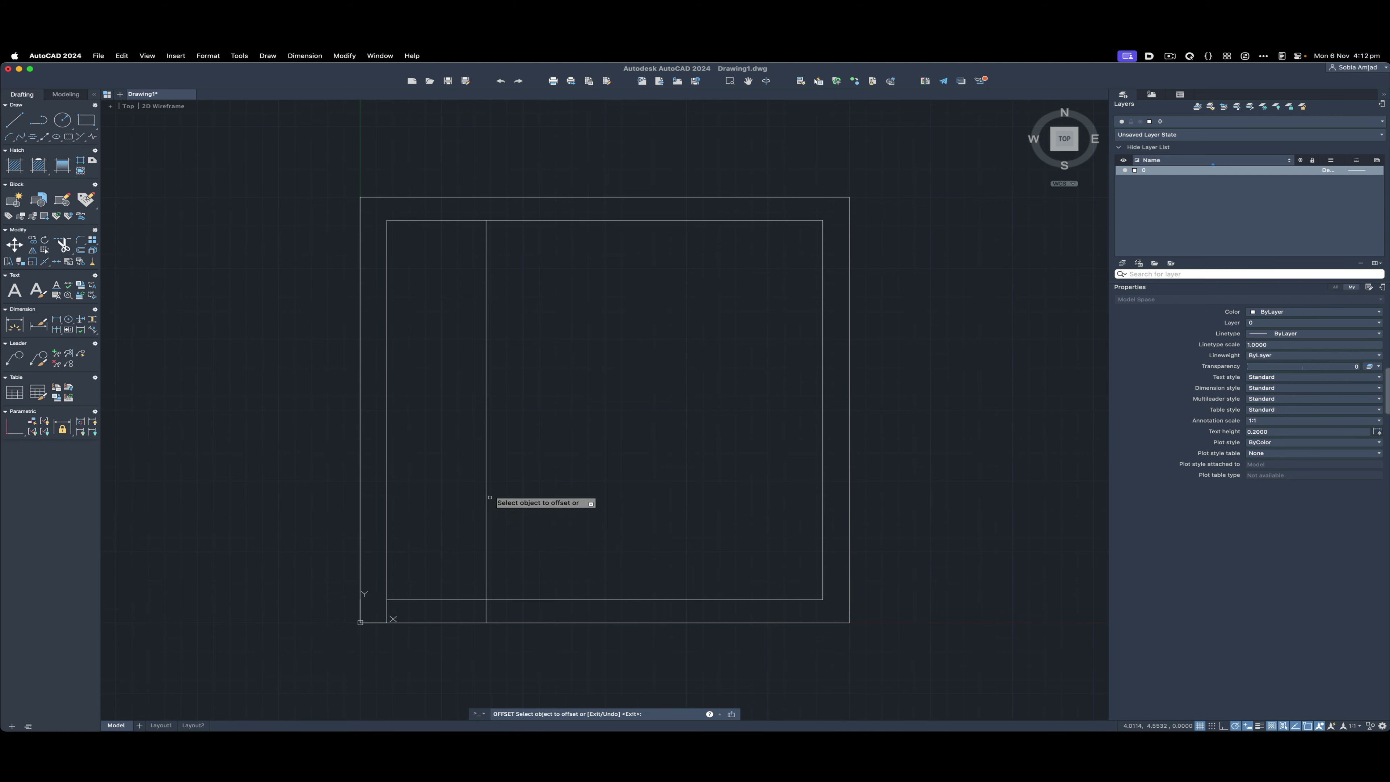
Offset the inner bottom line upward by the same distance and finish the Offset command.
{"action": "left_click", "coordinate": [431, 600]}
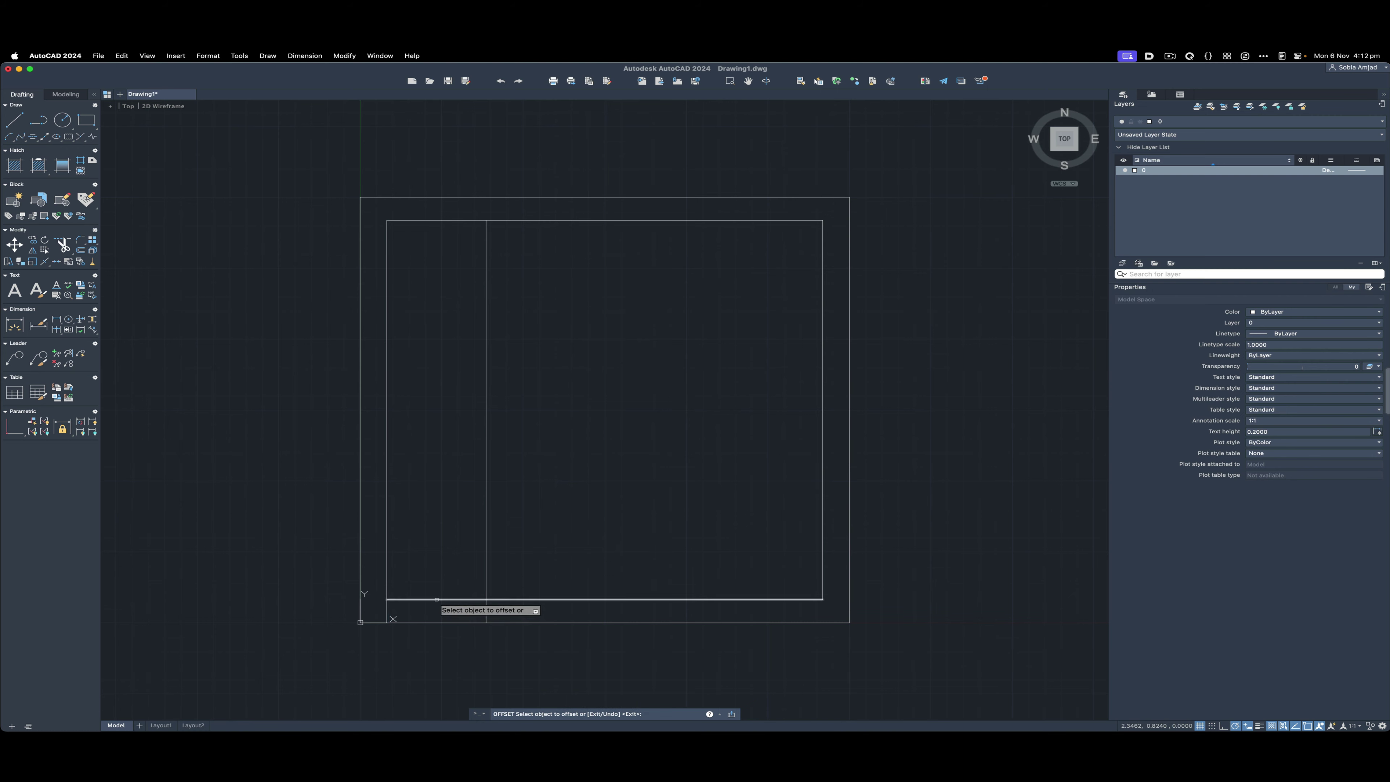
{"action": "left_click", "coordinate": [453, 522]}
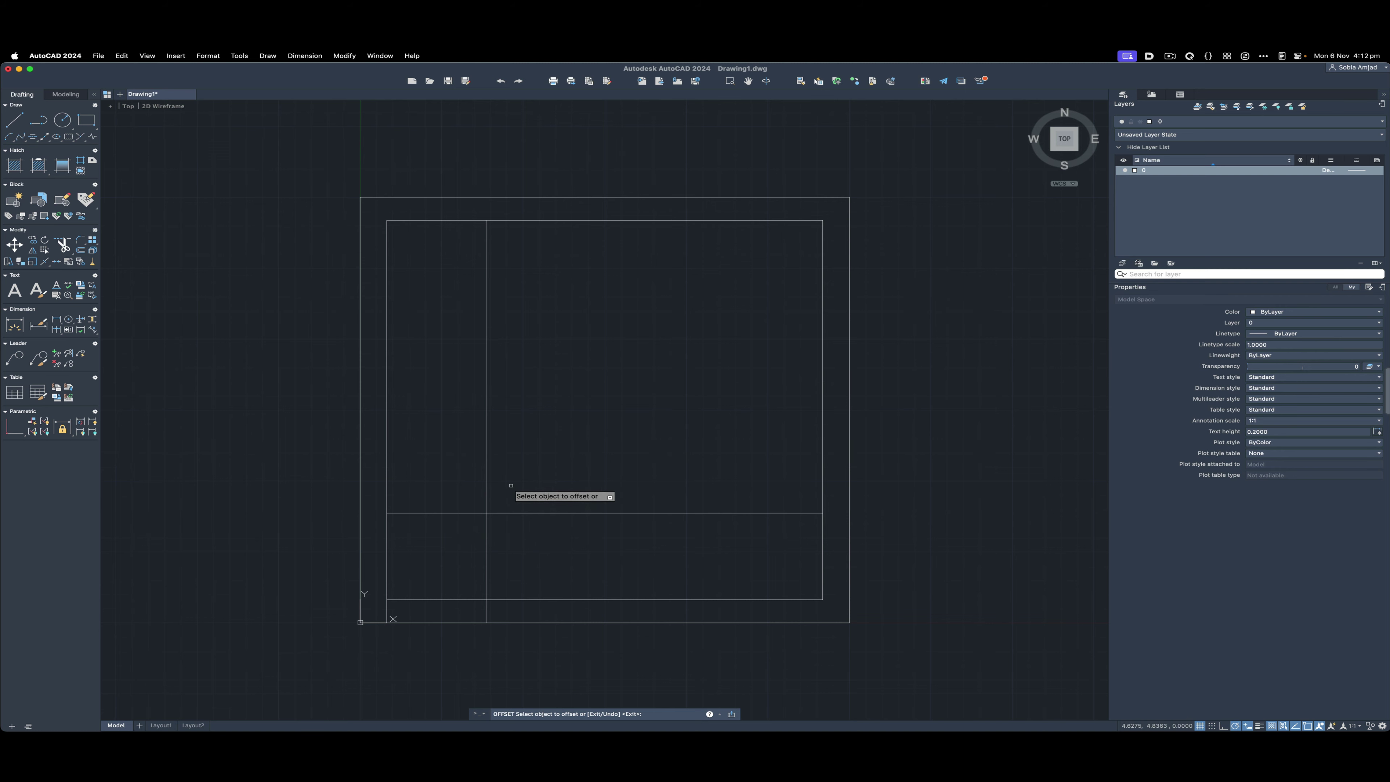
{"action": "left_click", "coordinate": [521, 466]}
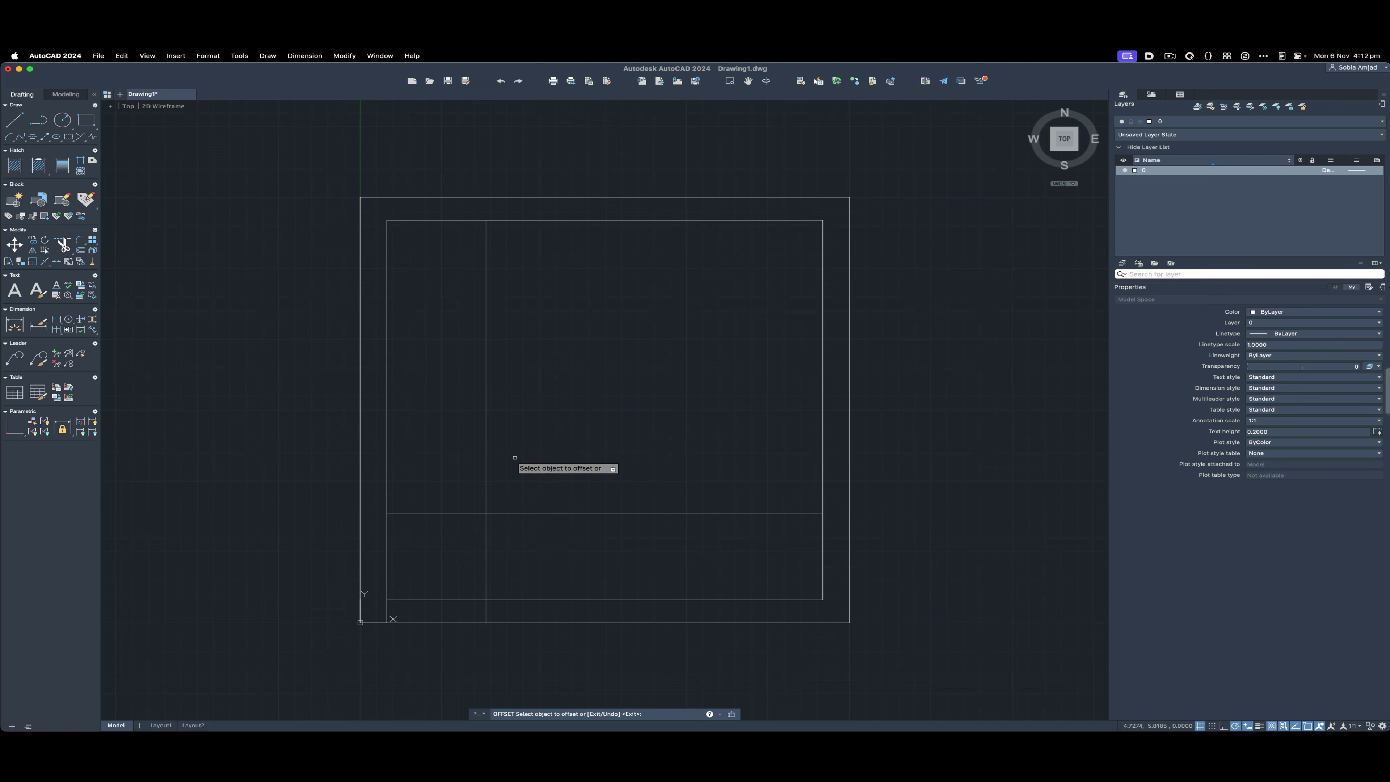
{"action": "key", "text": "Escape"}
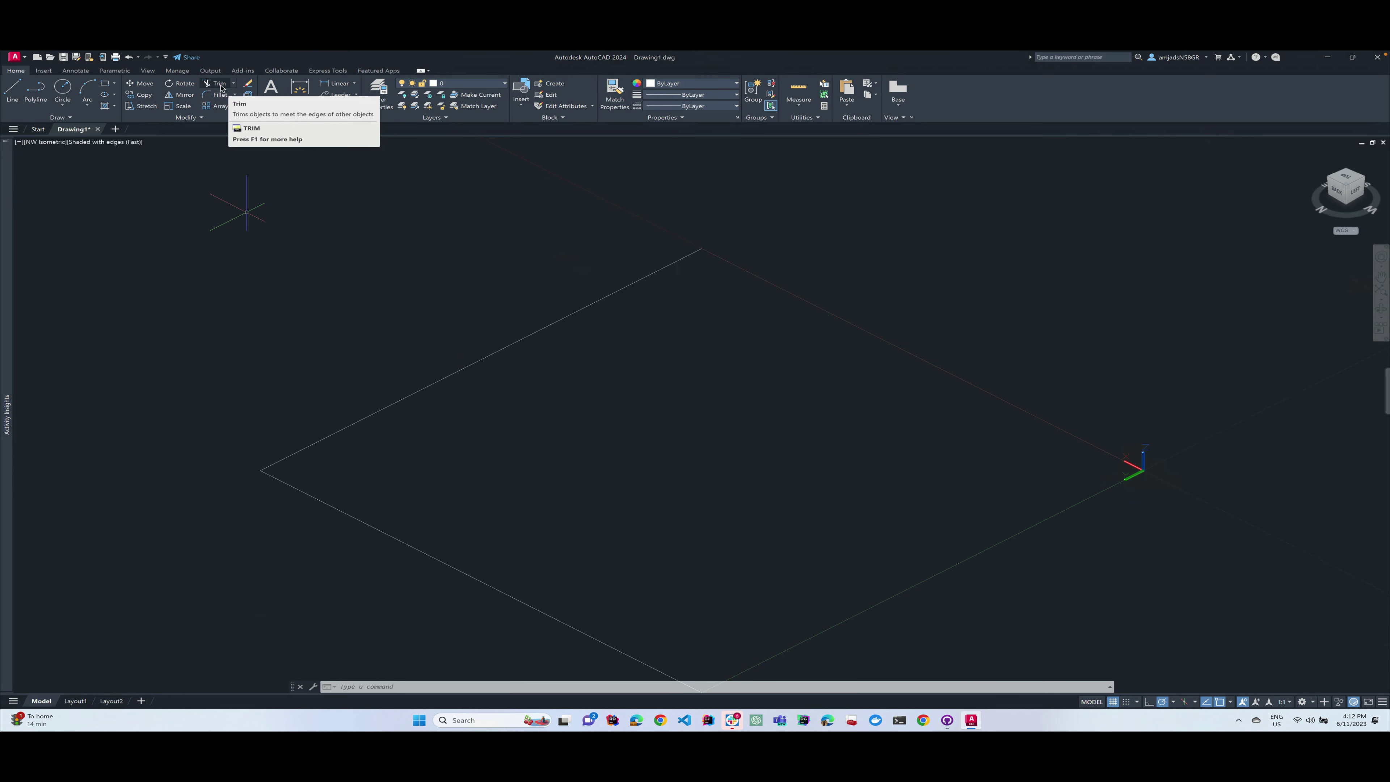
{"action": "left_click", "coordinate": [234, 85]}
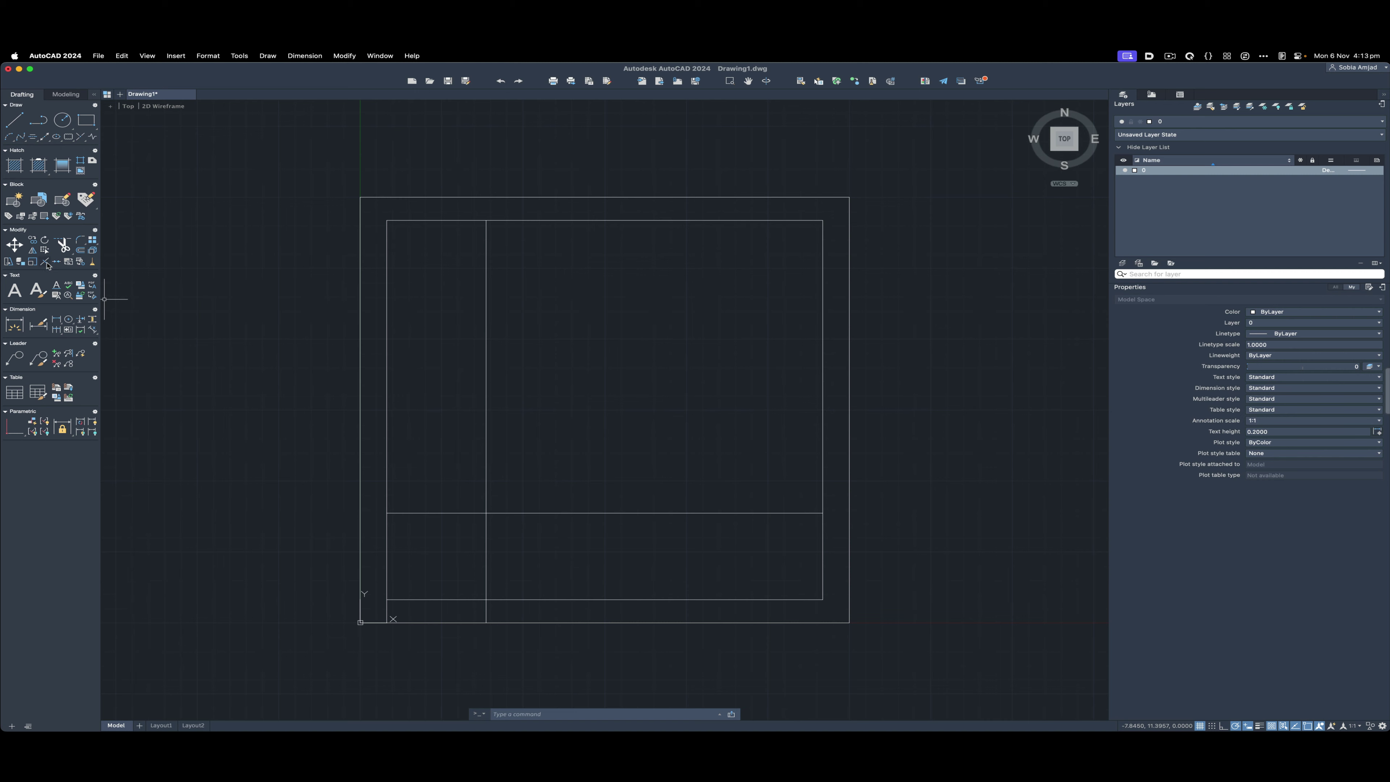
{"action": "left_click", "coordinate": [81, 246]}
{"action": "left_click", "coordinate": [93, 240]}
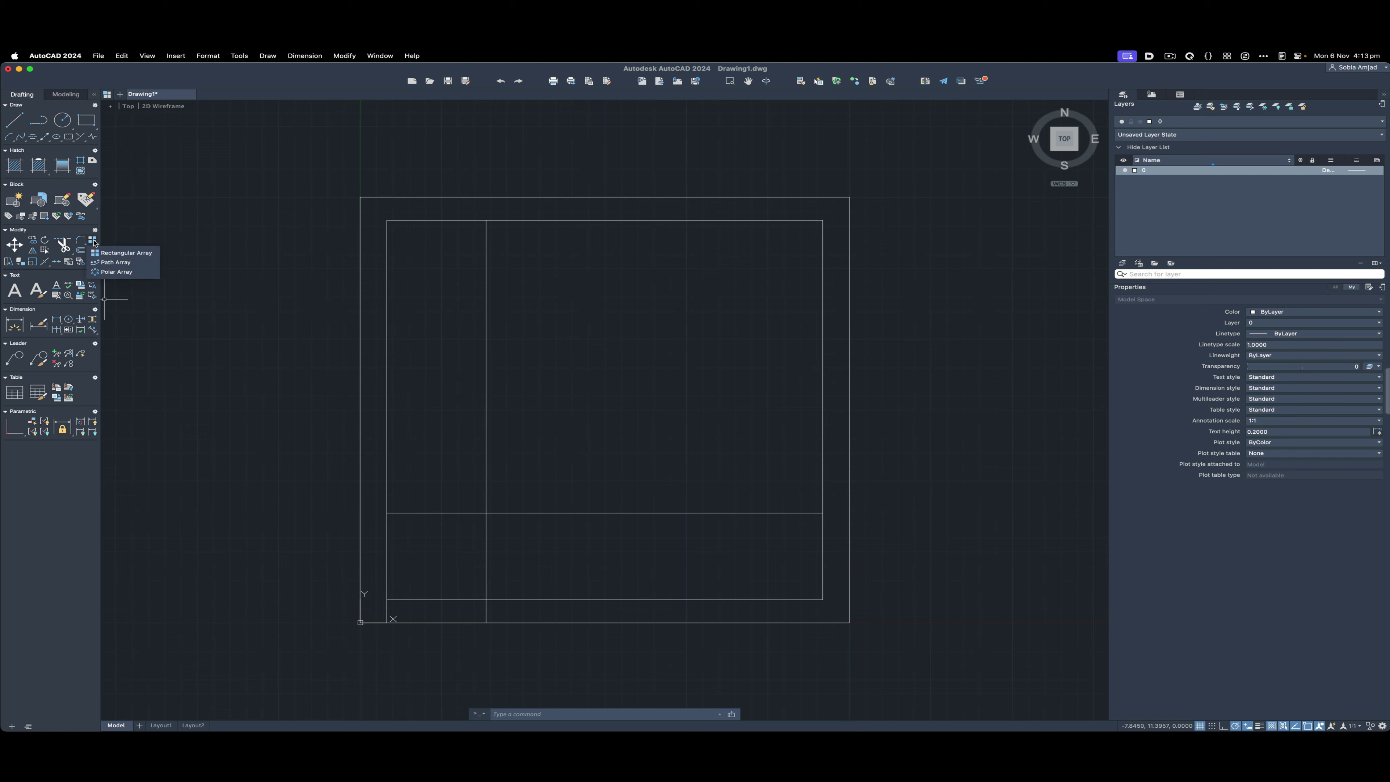
{"action": "left_click", "coordinate": [47, 264]}
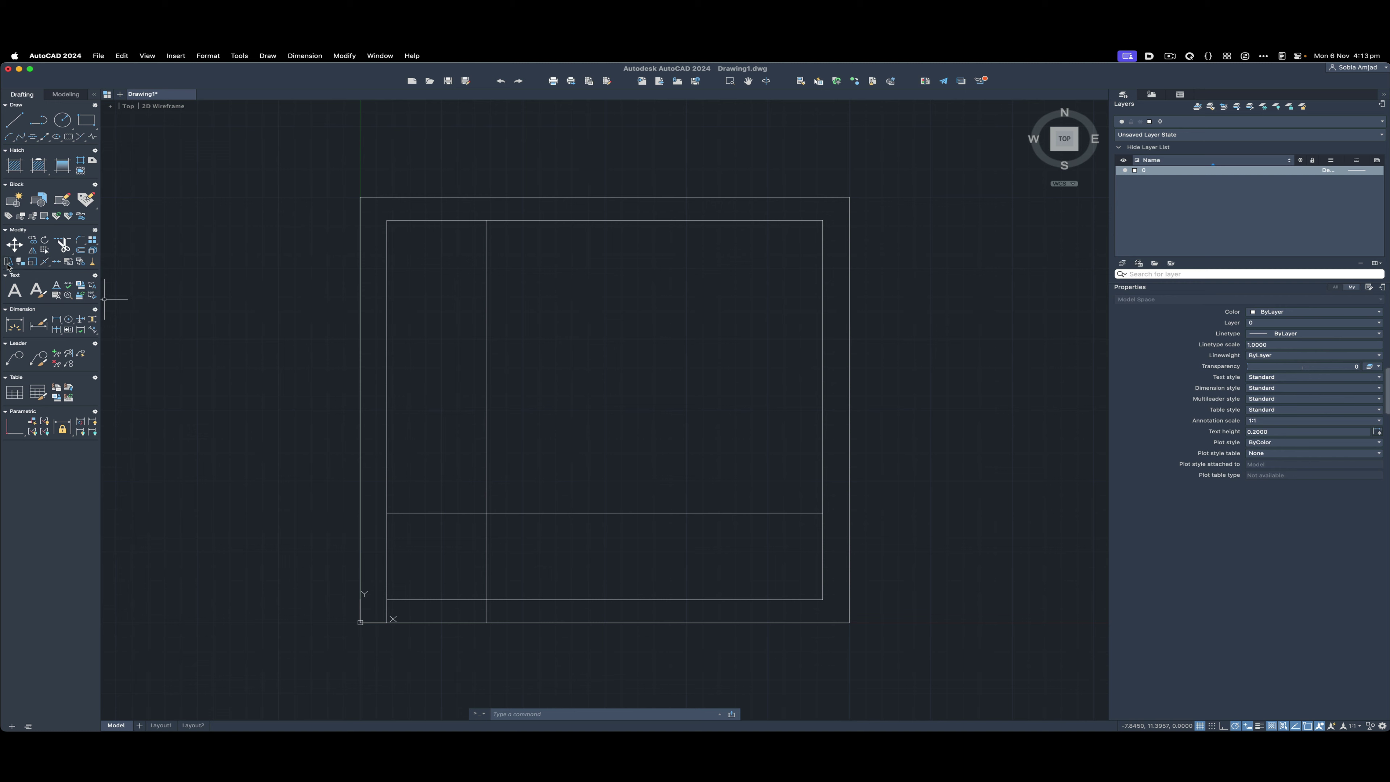
{"action": "left_click", "coordinate": [34, 263]}
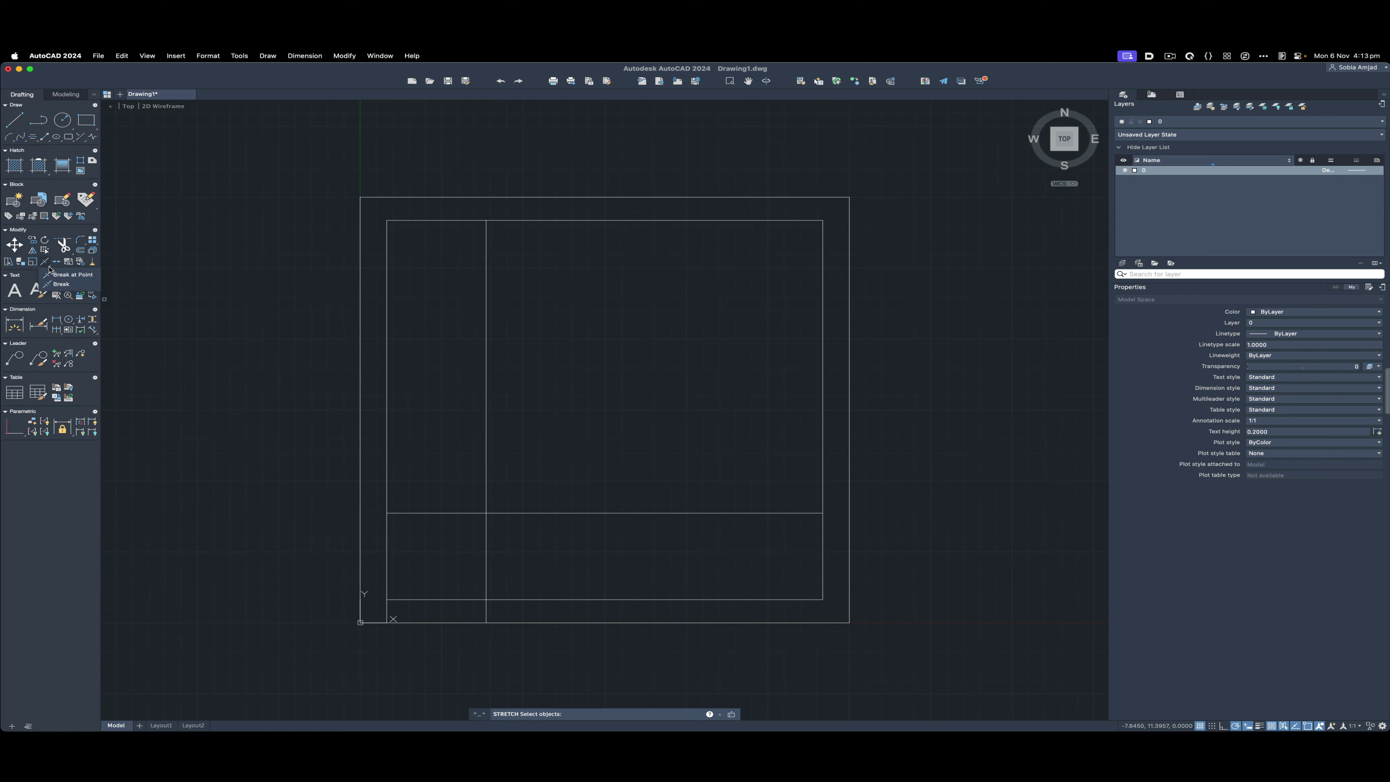
{"action": "left_click", "coordinate": [555, 321]}
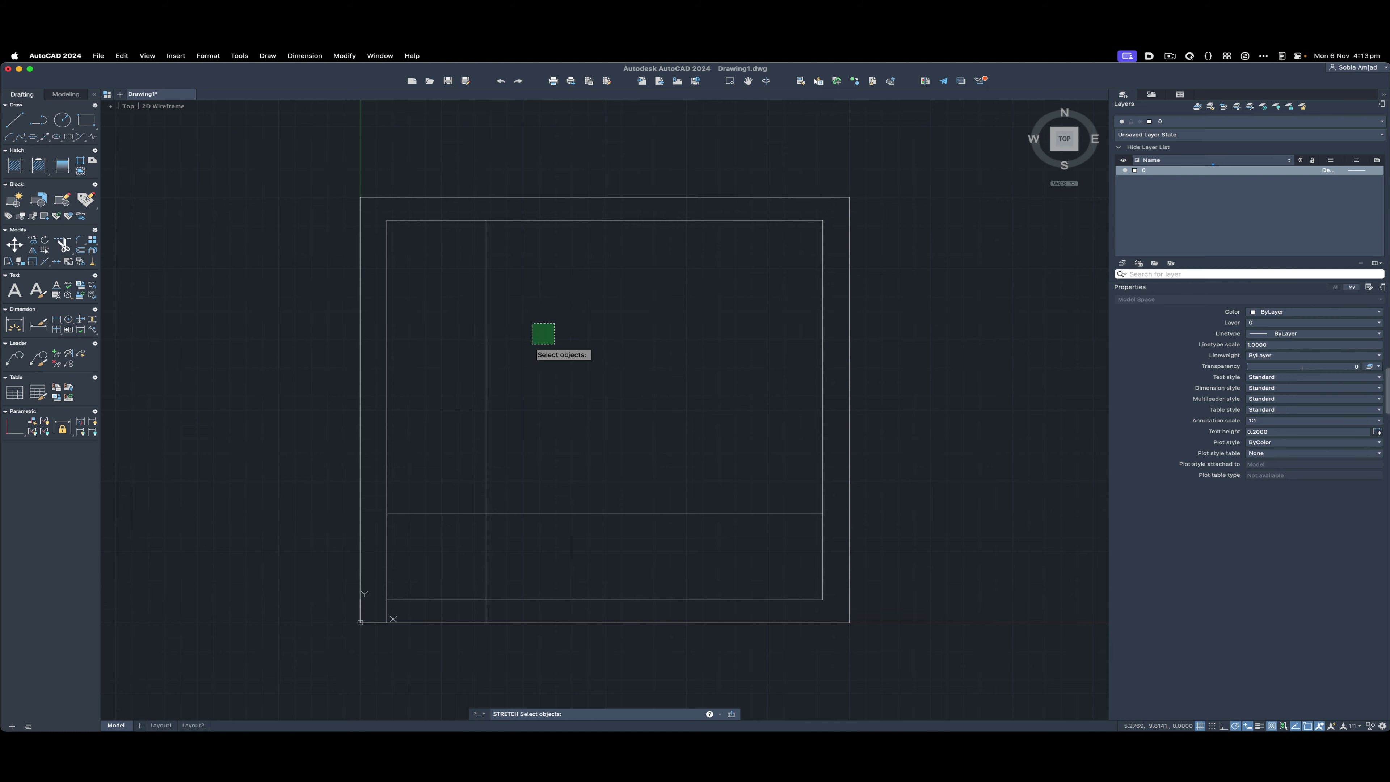
{"action": "left_click", "coordinate": [532, 345]}
{"action": "key", "text": "Escape"}
Trim the two offset lines beyond their crossing, leaving only a small square at the inner rectangle's lower-left corner.
{"action": "type", "text": "tr"}
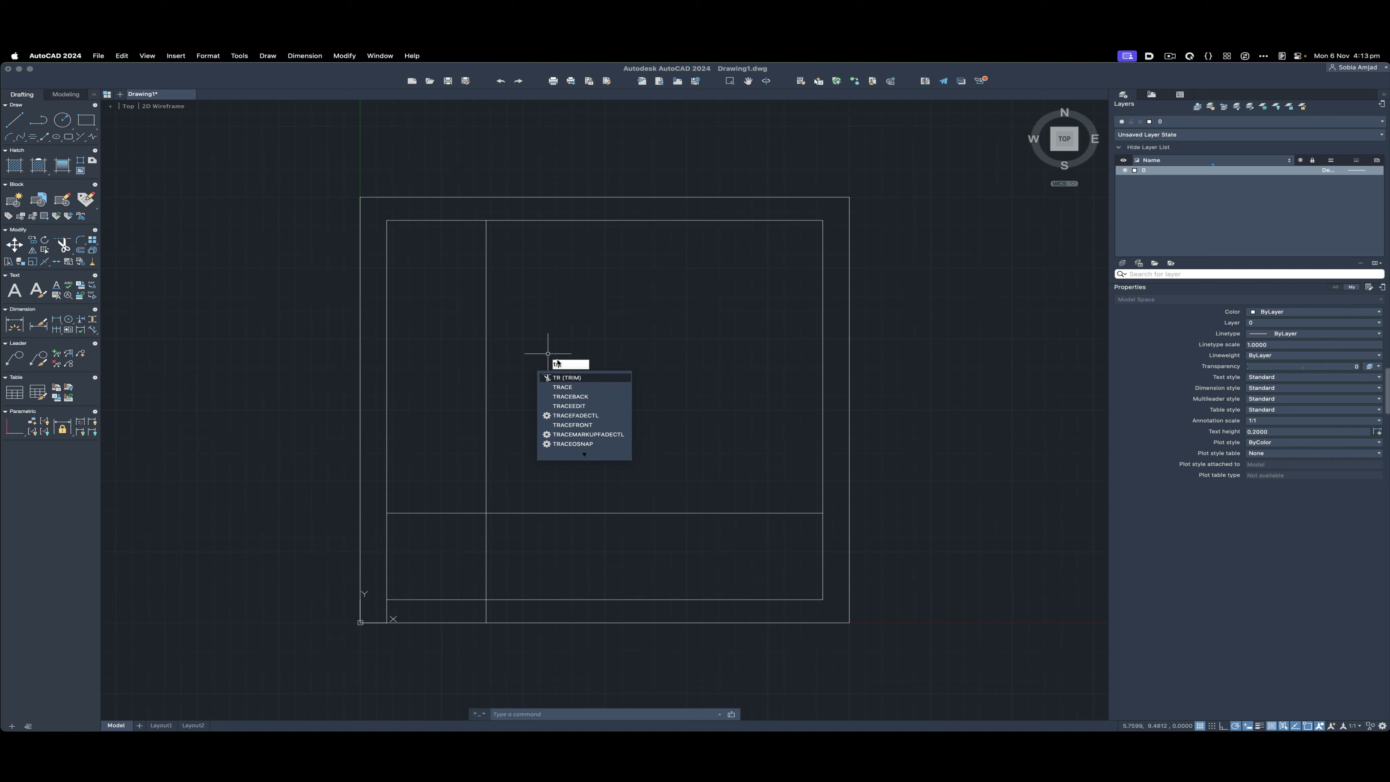
{"action": "key", "text": "Return"}
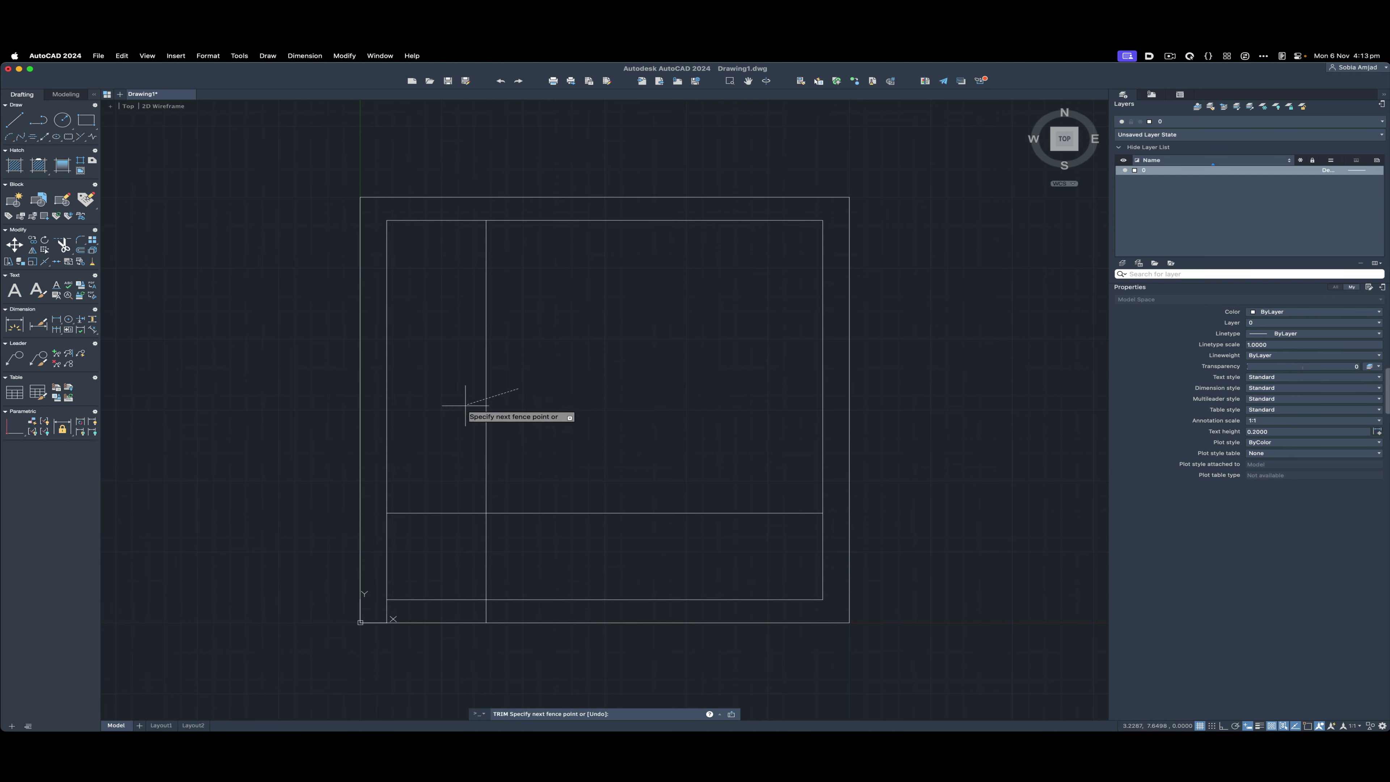
{"action": "left_click", "coordinate": [485, 416]}
{"action": "left_click", "coordinate": [542, 539]}
{"action": "left_click", "coordinate": [541, 488]}
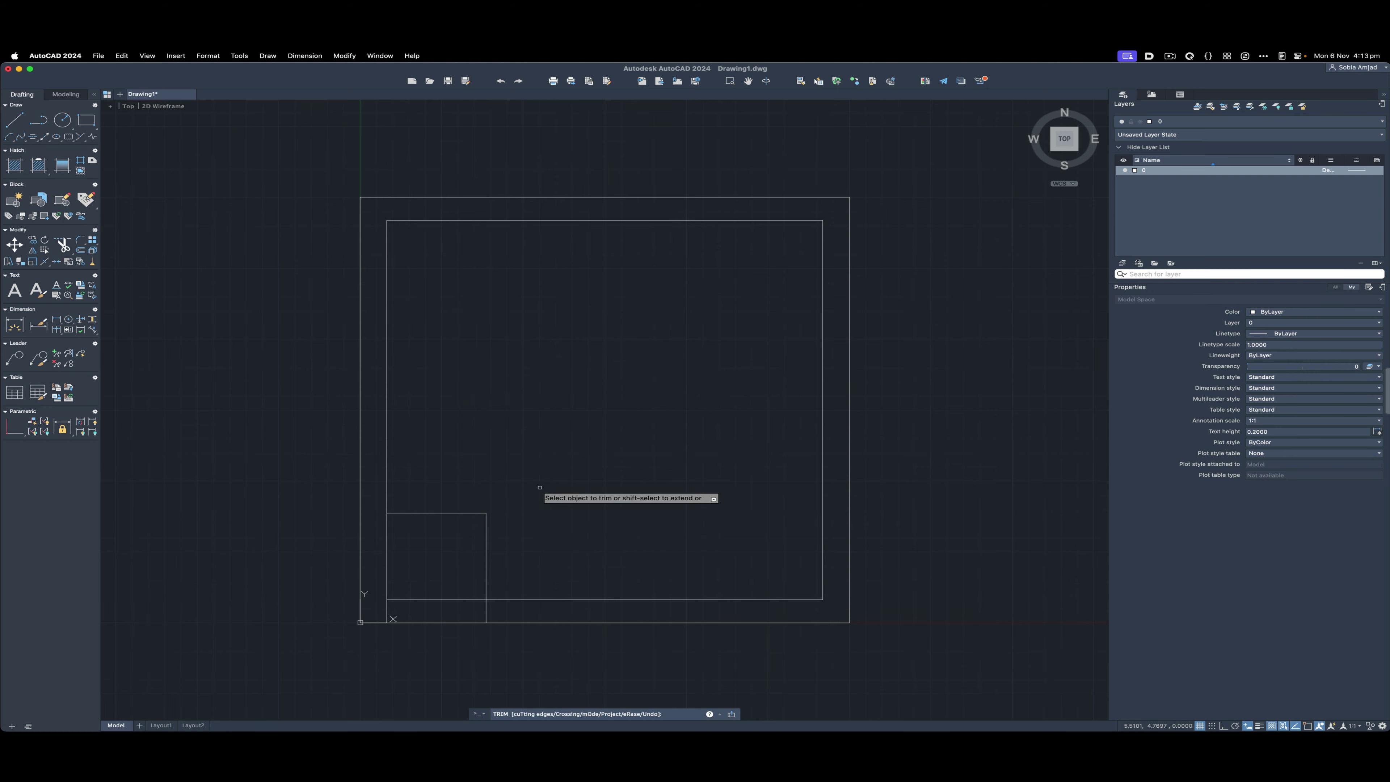
{"action": "key", "text": "Return"}
{"action": "key", "text": "Escape"}
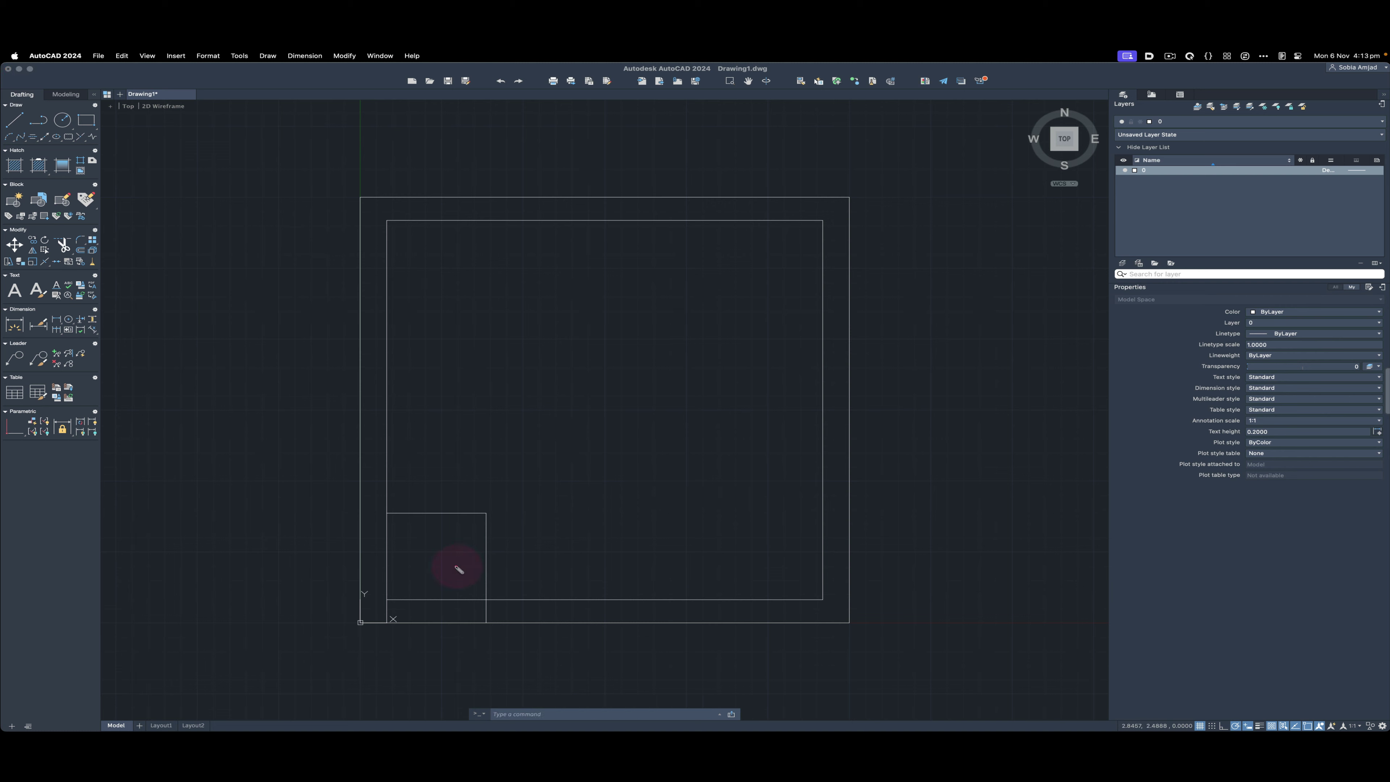
Trim the inner and outer bottom lines between the small square's two vertical sides to open a doorway.
{"action": "key", "text": "Return"}
{"action": "left_click", "coordinate": [430, 599]}
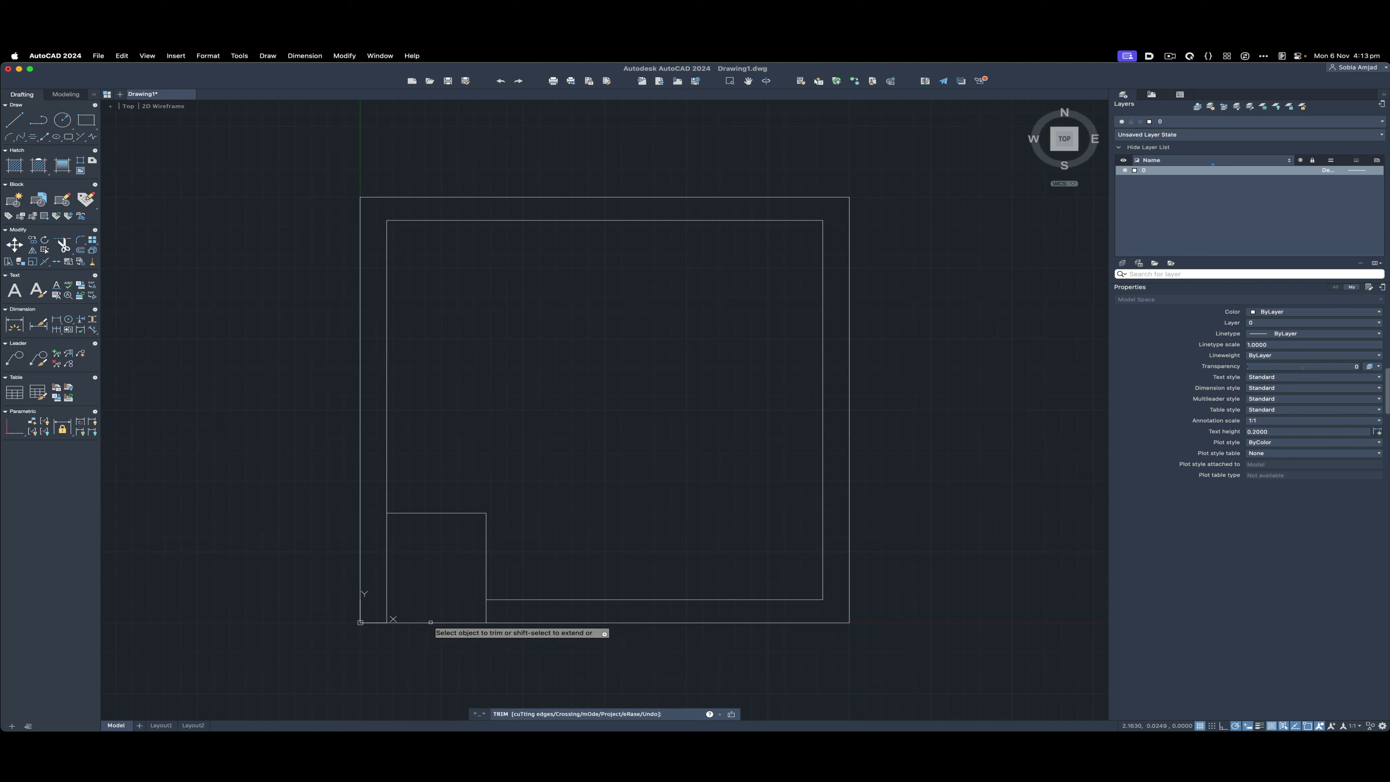
{"action": "left_click", "coordinate": [431, 622]}
{"action": "key", "text": "Escape"}
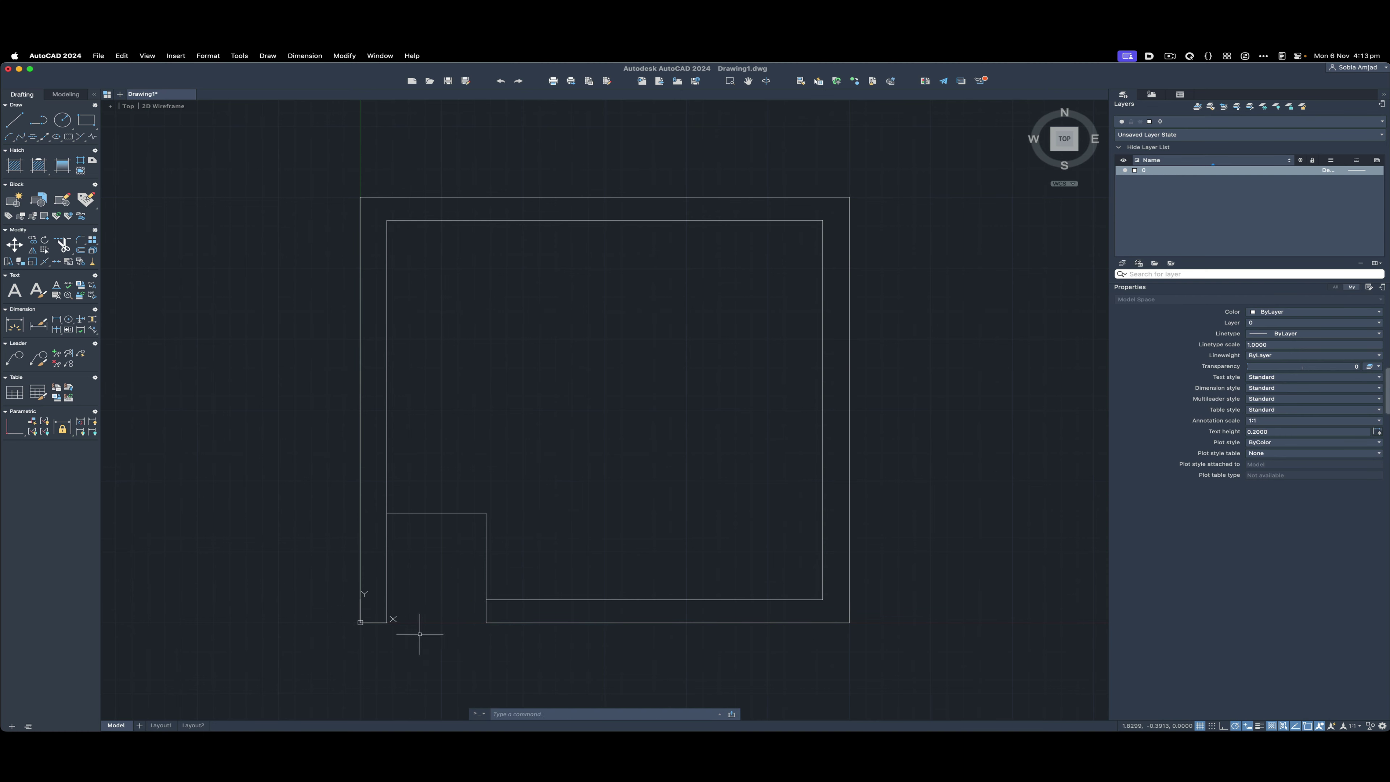
Trim the small square's top line and the part of its right side above the inner bottom wall line.
{"action": "left_click", "coordinate": [450, 512]}
{"action": "key", "text": "Escape"}
{"action": "left_click", "coordinate": [486, 523]}
{"action": "key", "text": "Escape"}
{"action": "type", "text": "t"}
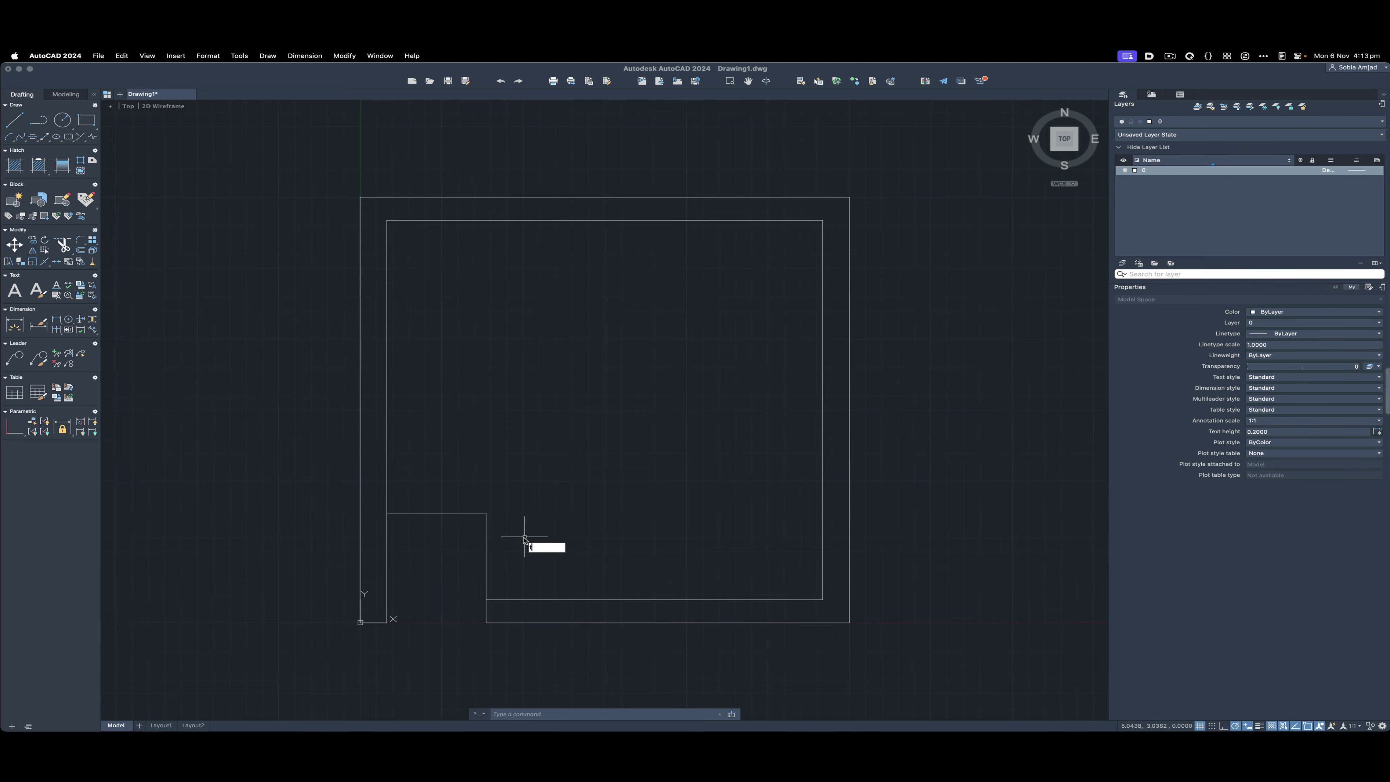
{"action": "type", "text": "r"}
{"action": "key", "text": "Return"}
{"action": "left_click", "coordinate": [486, 553]}
{"action": "left_click", "coordinate": [446, 512]}
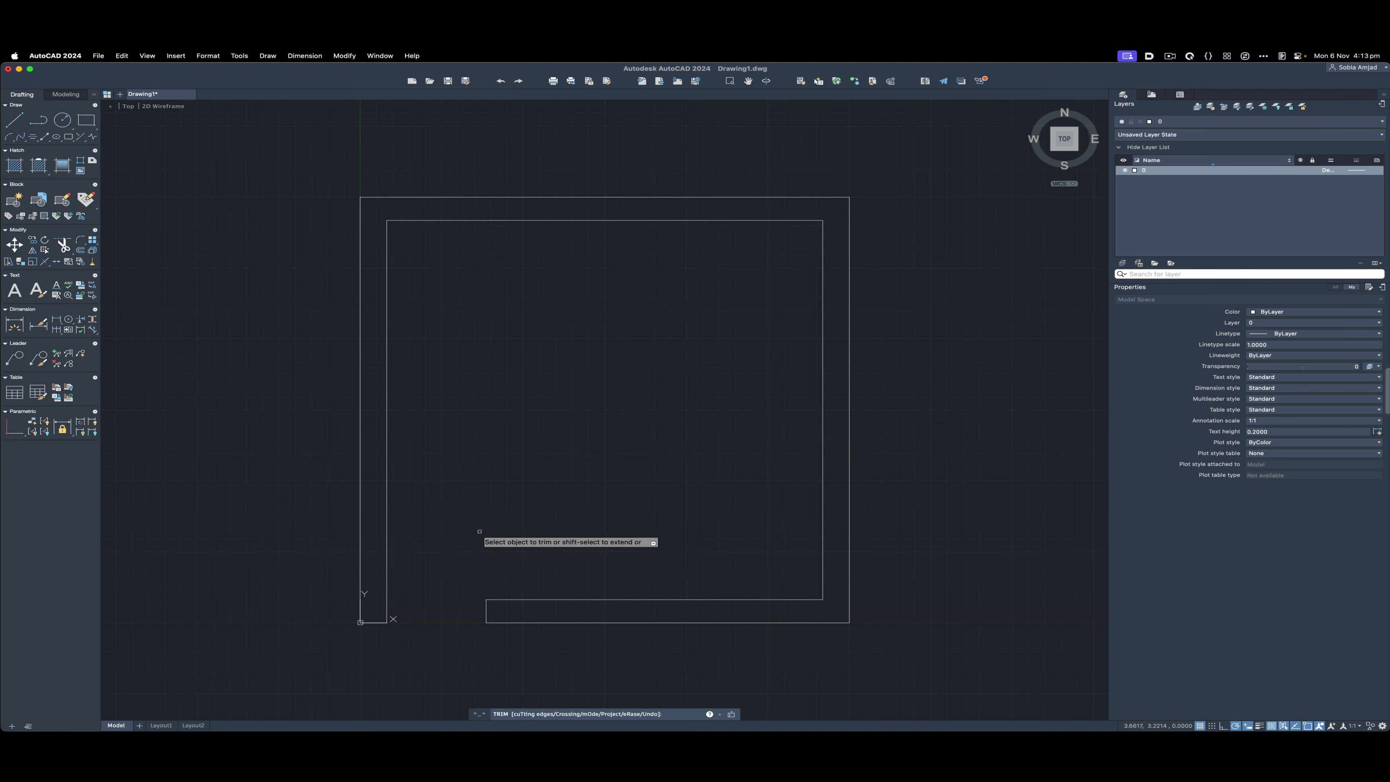
{"action": "key", "text": "Escape"}
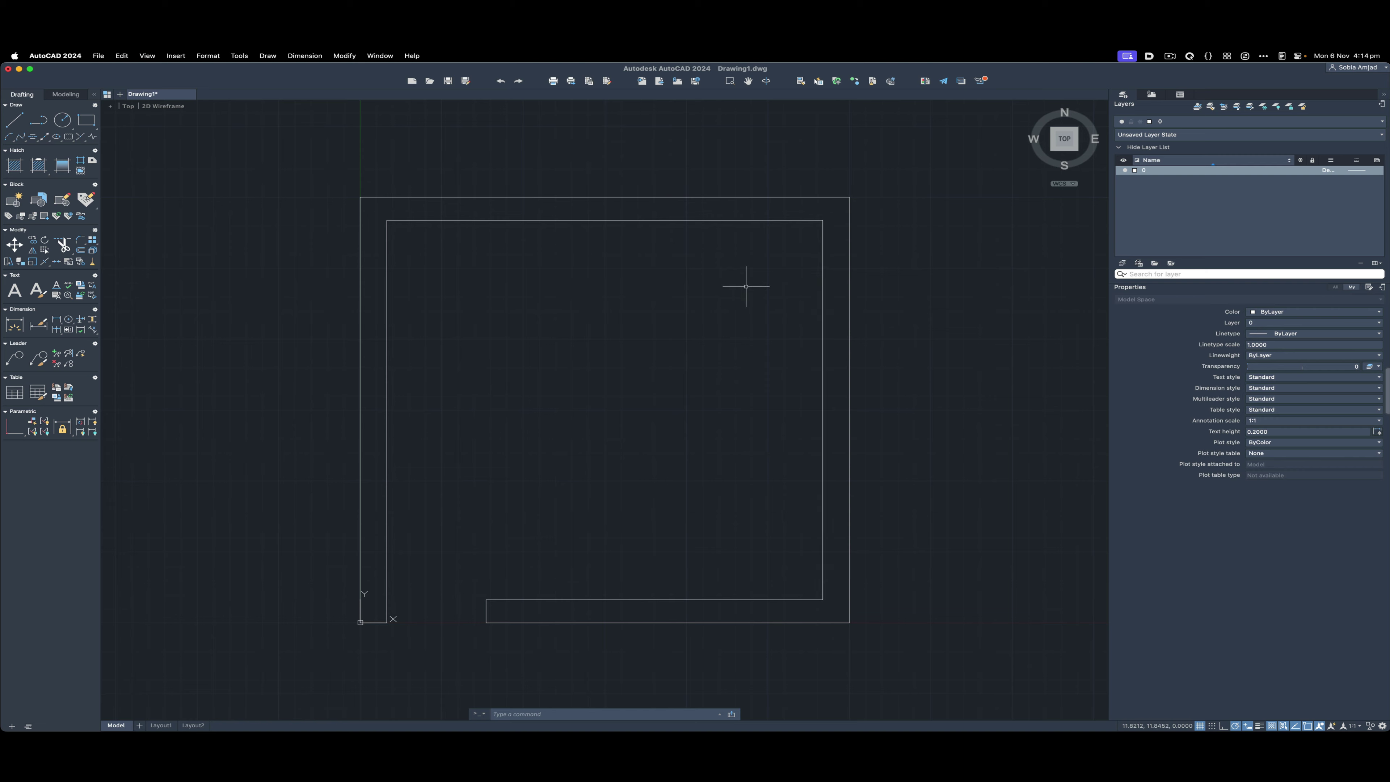
Select all the lines of the double-line wall outline piece by piece with crossing selections.
{"action": "left_click", "coordinate": [624, 167]}
{"action": "left_click", "coordinate": [273, 406]}
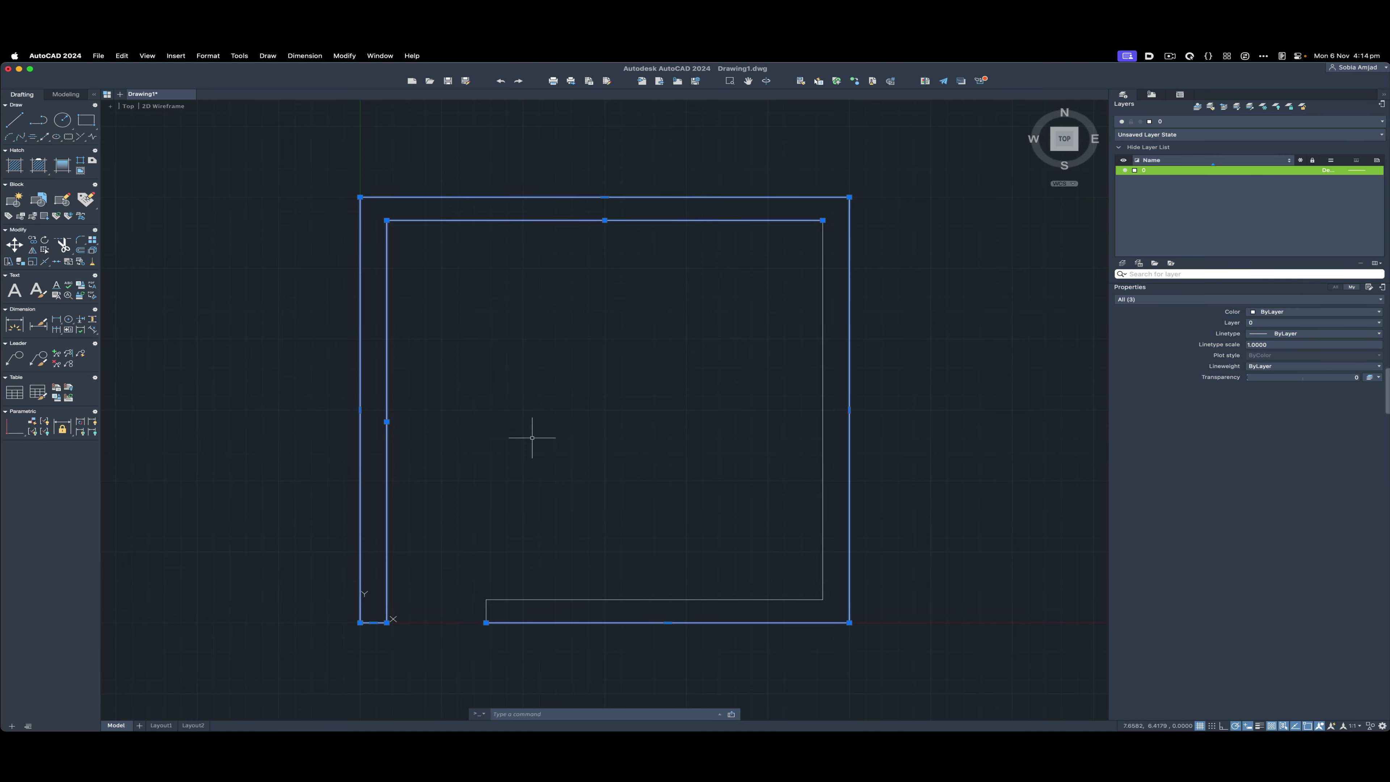
{"action": "left_click", "coordinate": [936, 429]}
{"action": "left_click", "coordinate": [809, 471]}
{"action": "left_click", "coordinate": [620, 525]}
{"action": "left_click", "coordinate": [500, 629]}
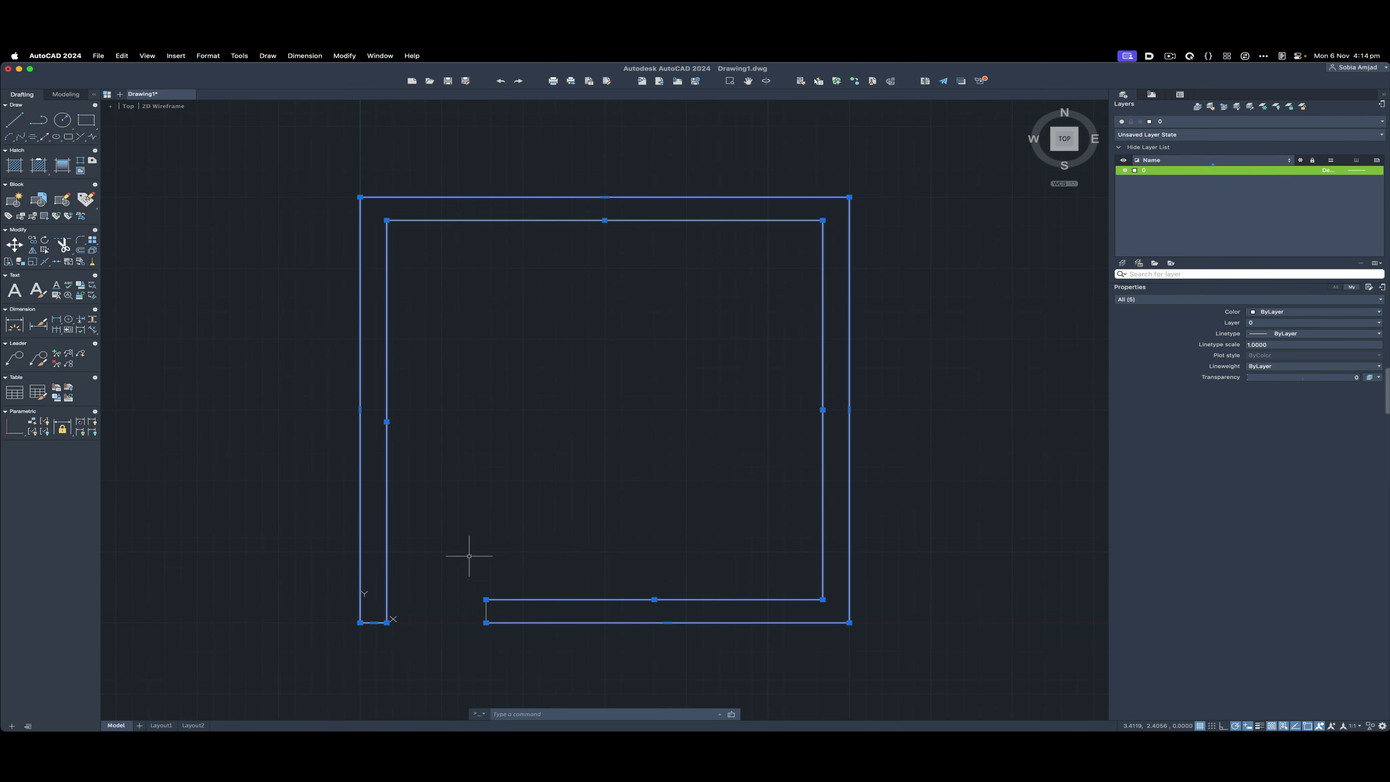
{"action": "left_click", "coordinate": [525, 545]}
{"action": "left_click", "coordinate": [358, 627]}
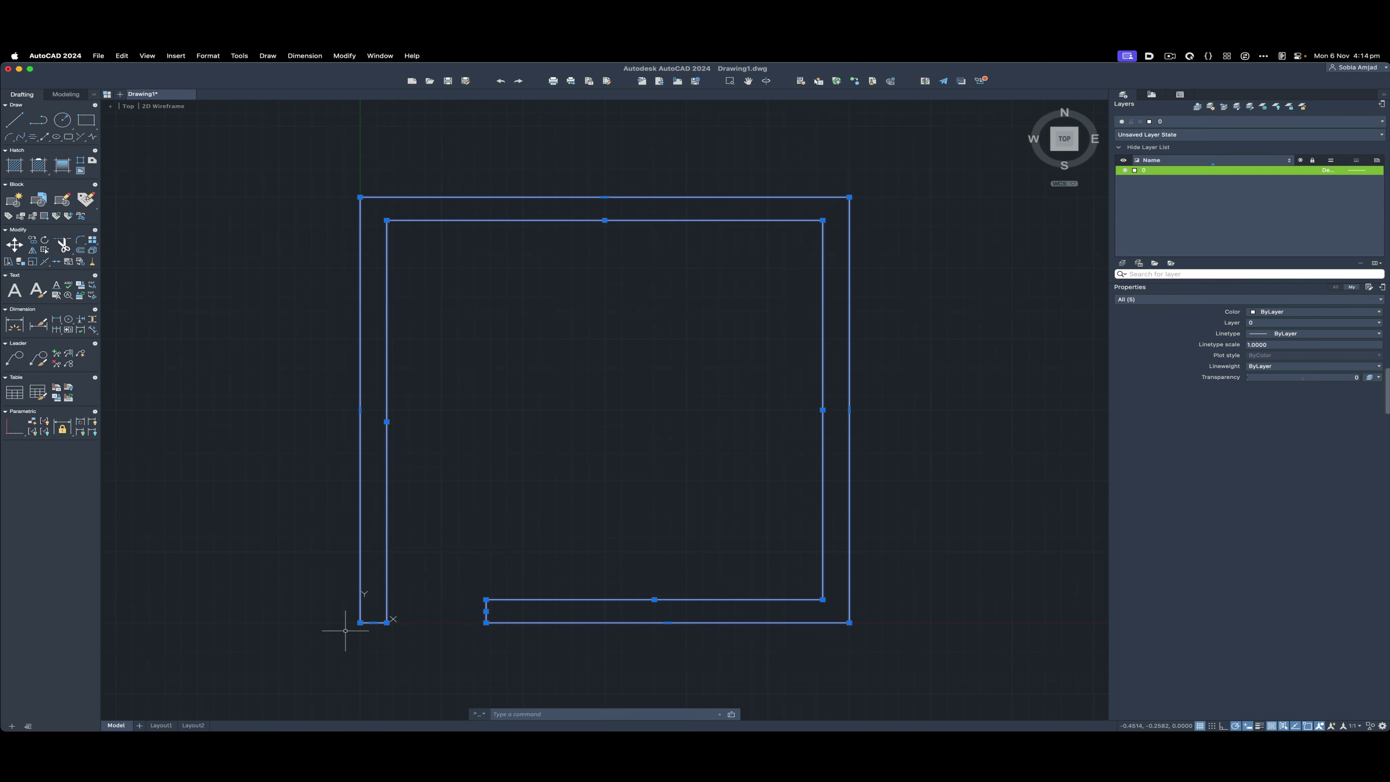
{"action": "left_click", "coordinate": [463, 528]}
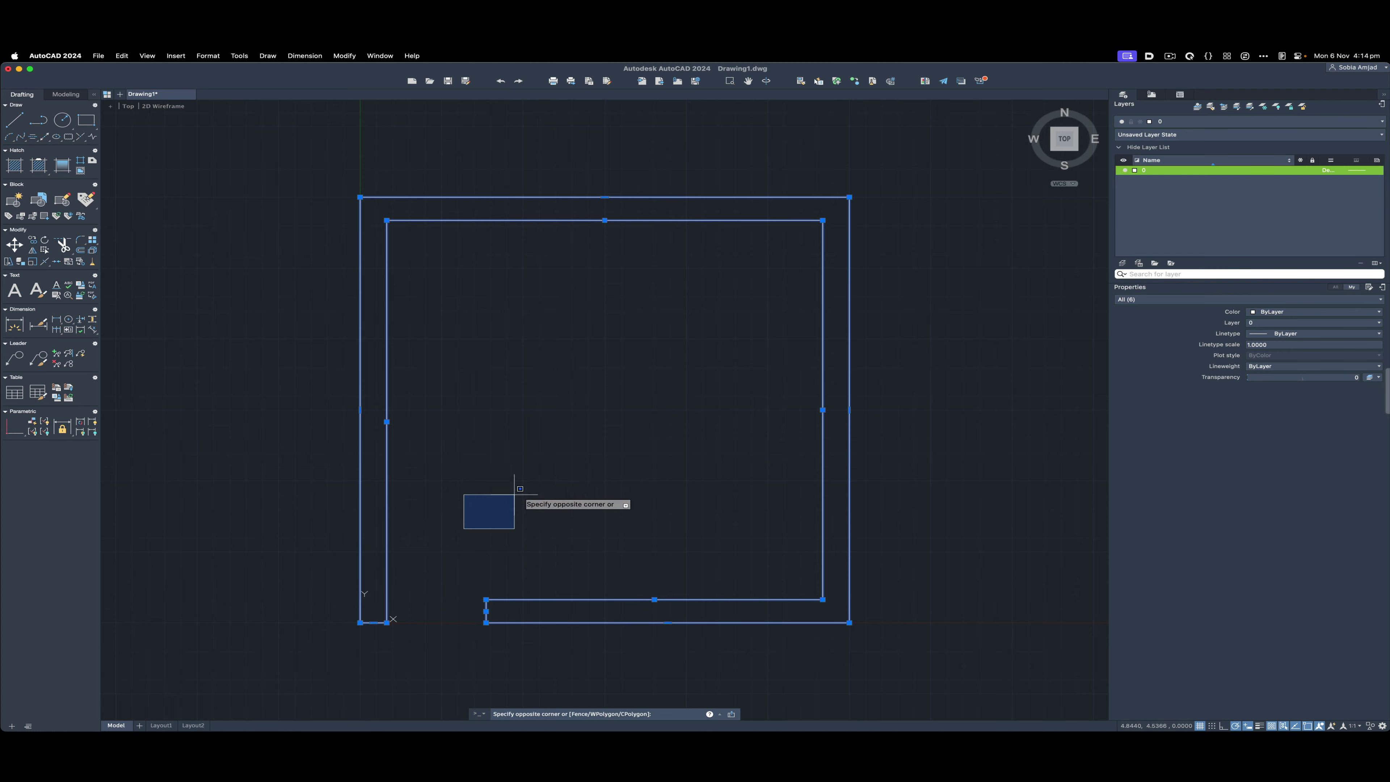
{"action": "left_click", "coordinate": [578, 461]}
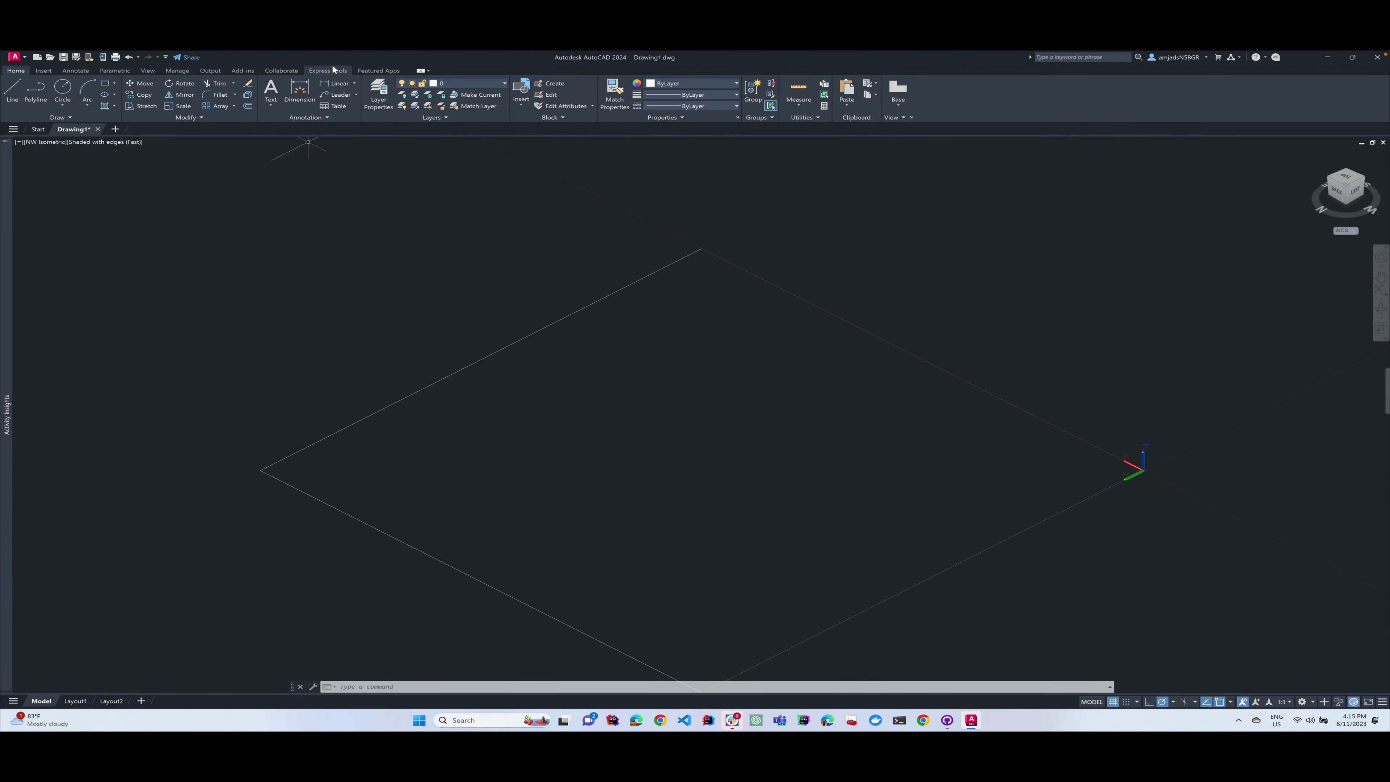
{"action": "left_click", "coordinate": [330, 70]}
{"action": "left_click", "coordinate": [288, 70]}
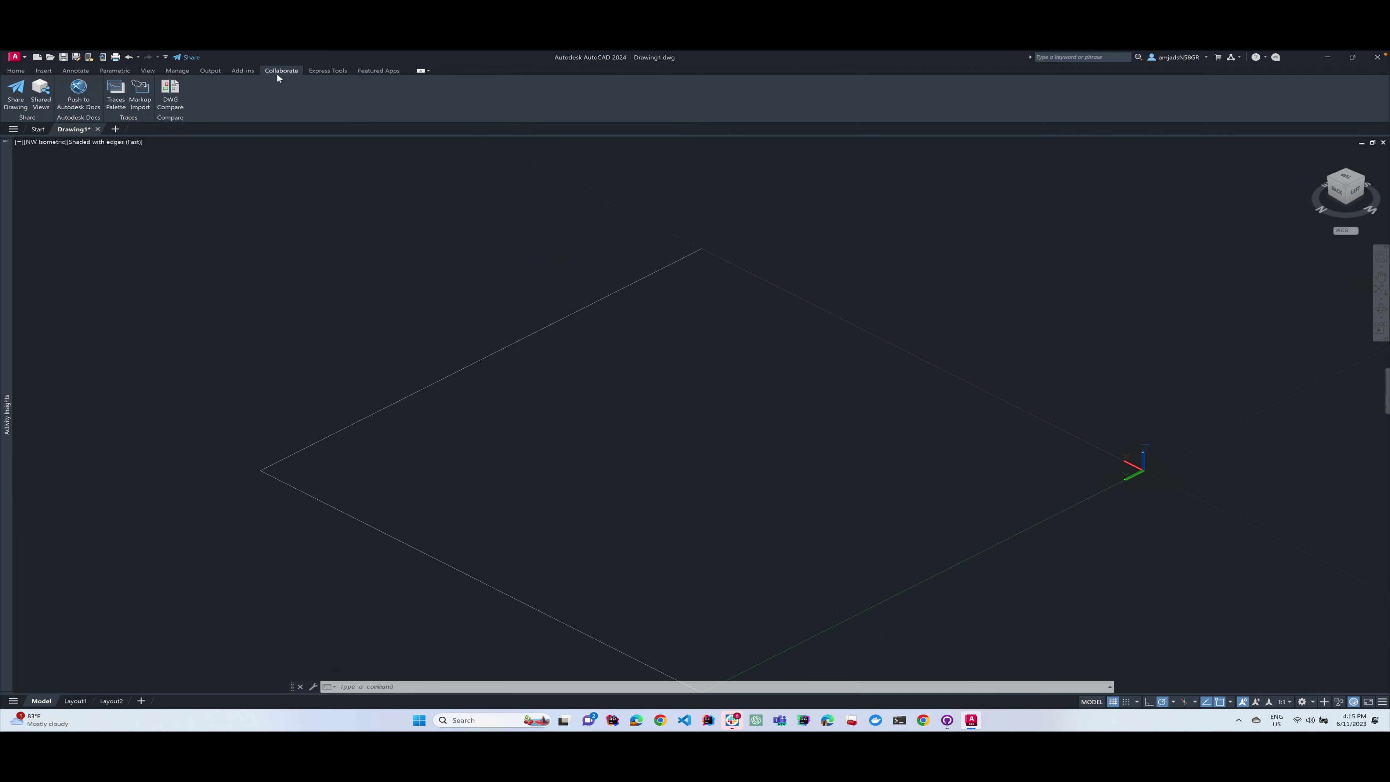
{"action": "left_click", "coordinate": [244, 69]}
{"action": "left_click", "coordinate": [185, 71]}
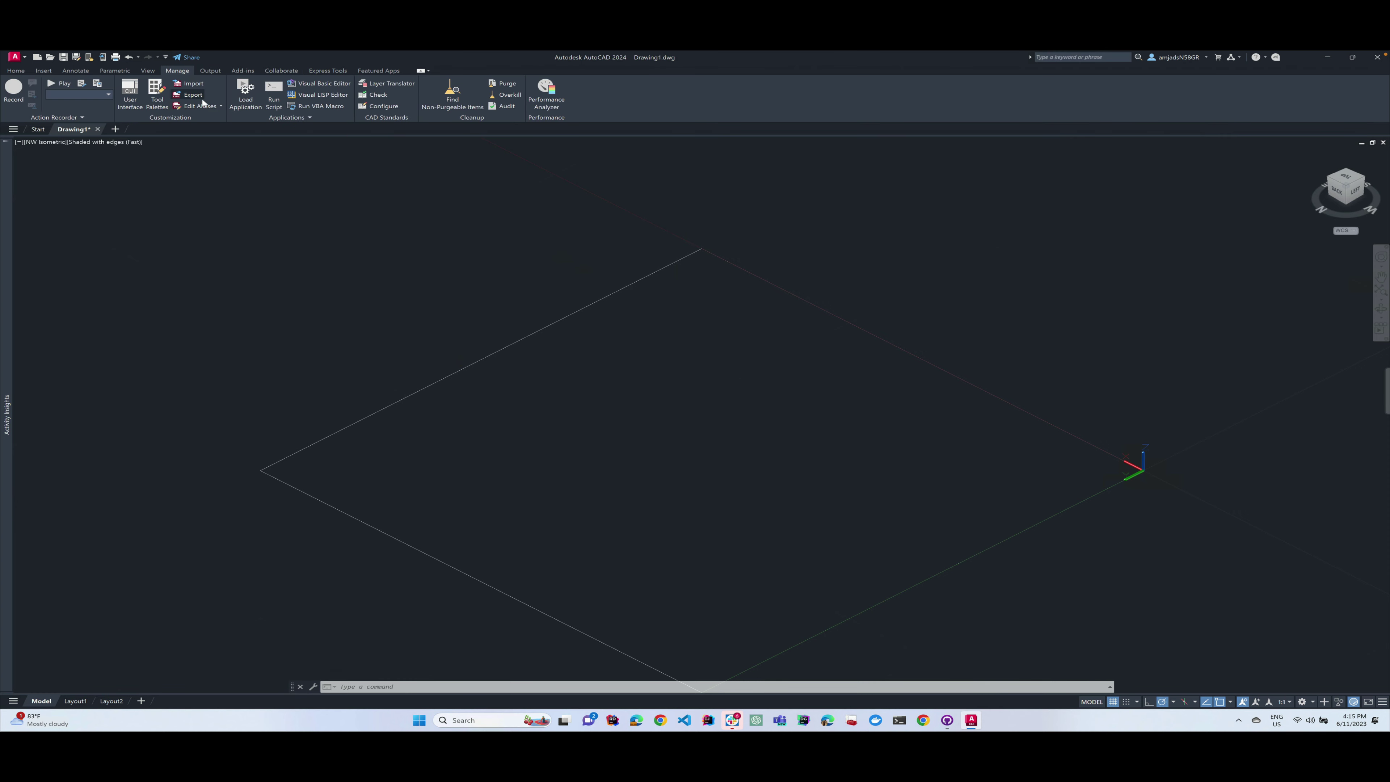
{"action": "left_click", "coordinate": [148, 70]}
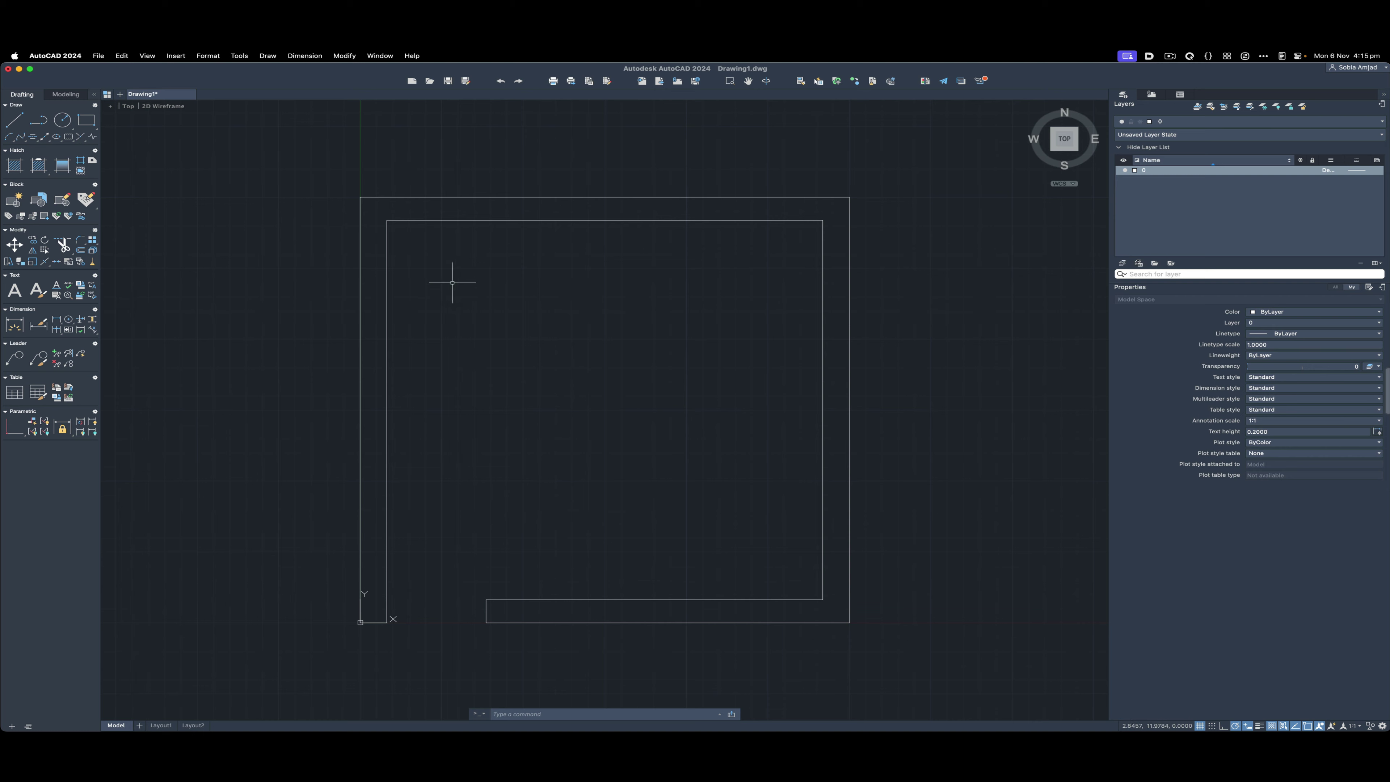
Try window and crossing selections around the Mac wall outline and the Windows isometric rectangle, cancelling the selections.
{"action": "left_click_drag", "start_coordinate": [613, 309], "coordinate": [520, 388]}
{"action": "left_click", "coordinate": [326, 177]}
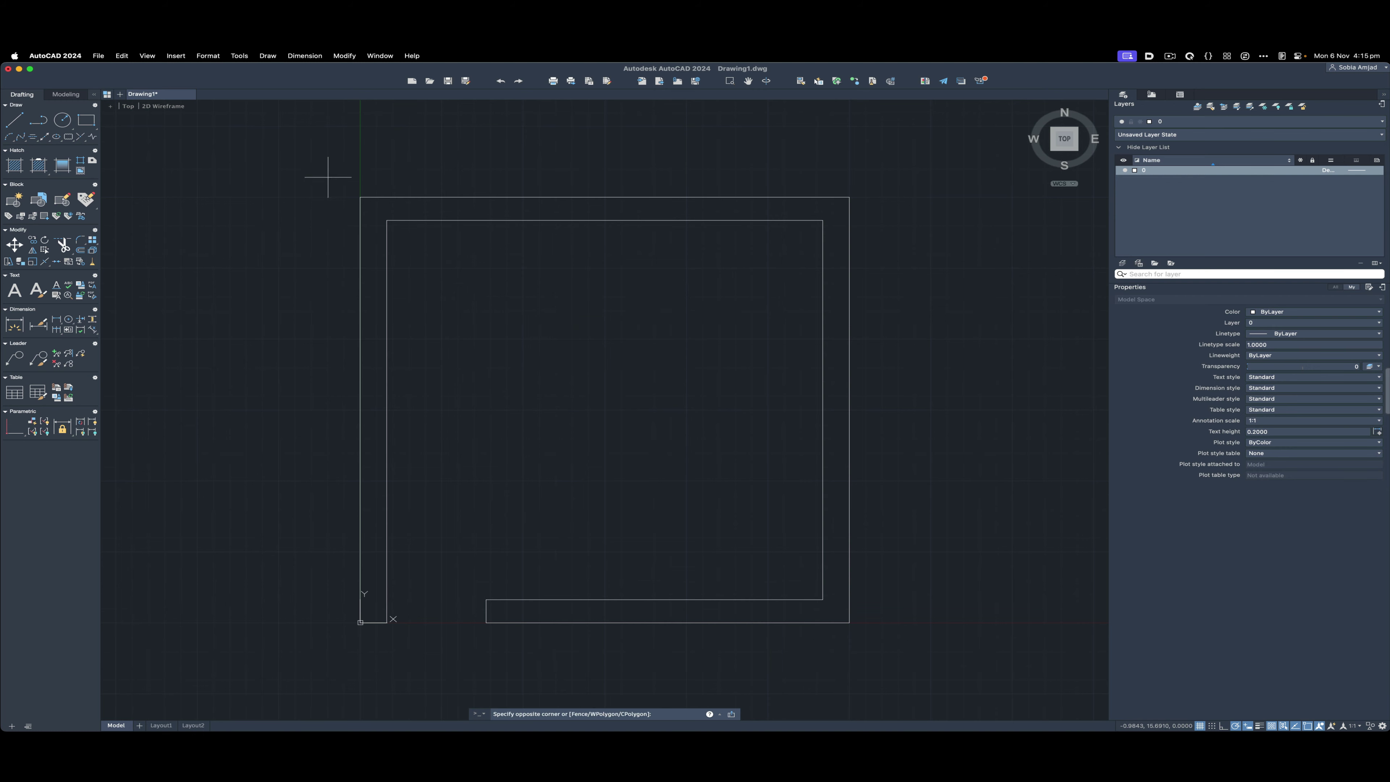
{"action": "left_click", "coordinate": [426, 269]}
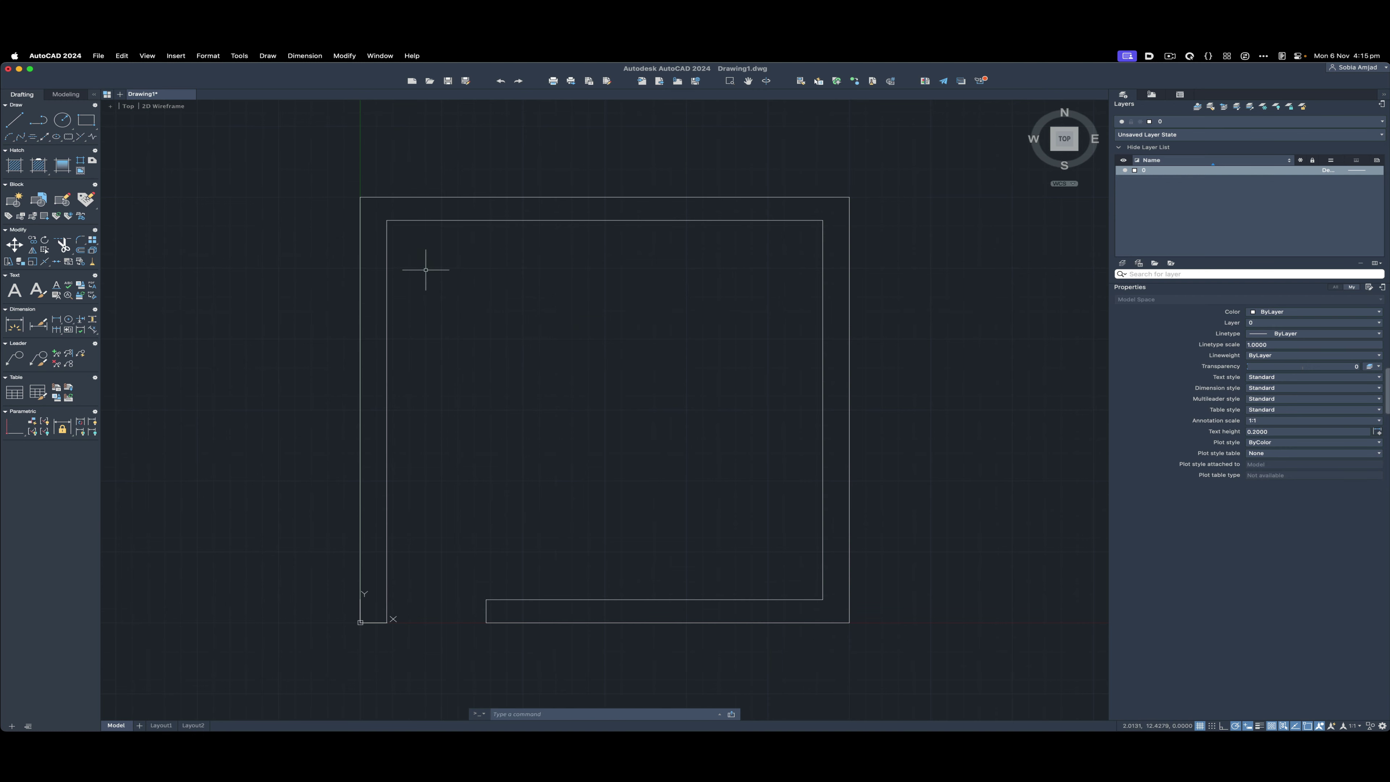
{"action": "left_click", "coordinate": [887, 182]}
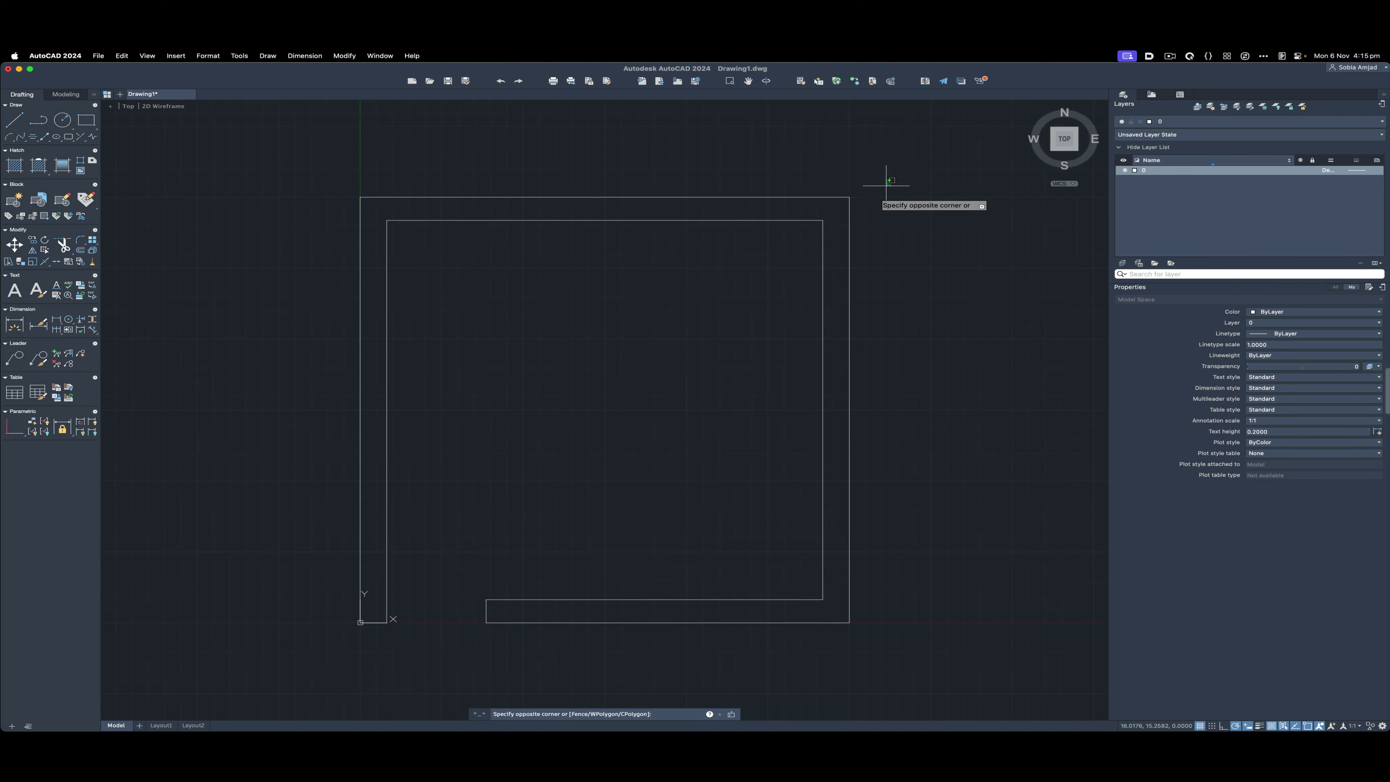
{"action": "left_click", "coordinate": [720, 332]}
{"action": "left_click", "coordinate": [613, 358]}
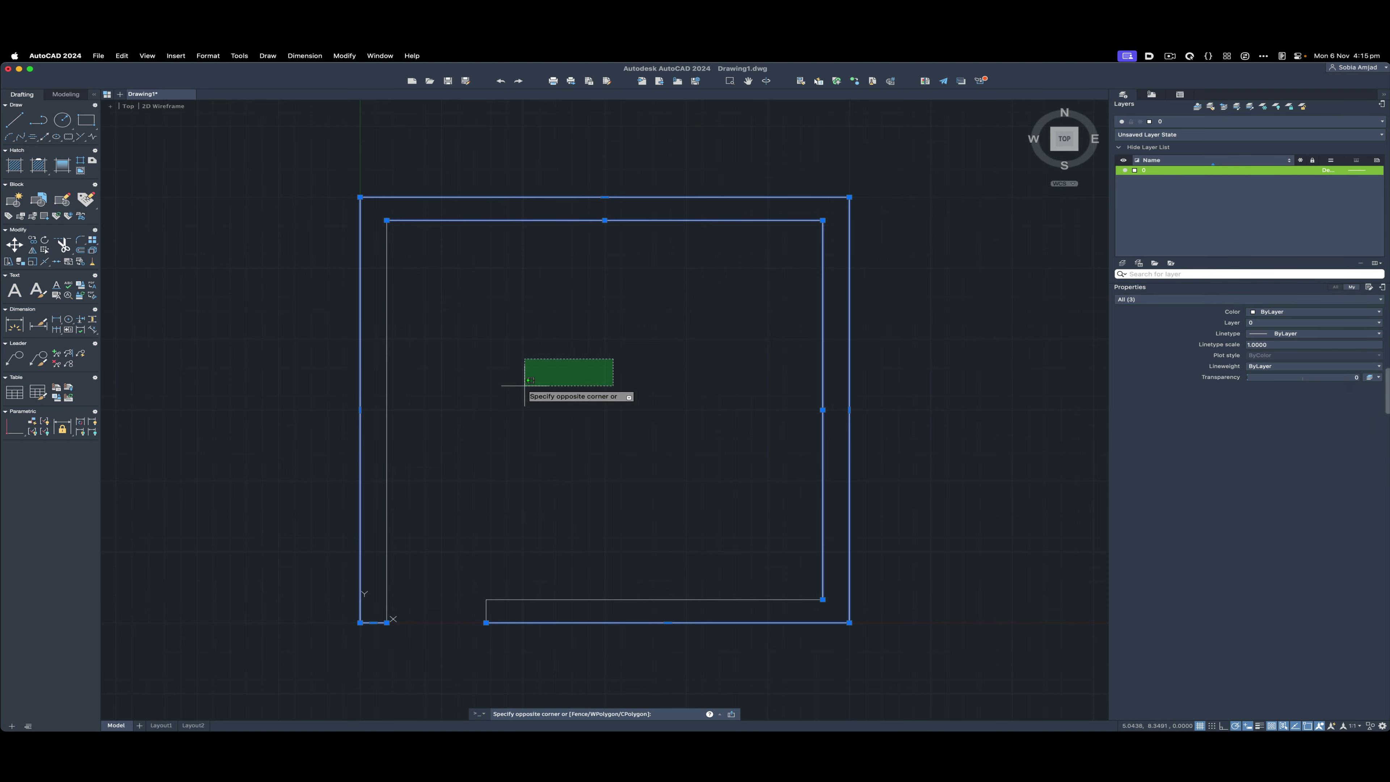
{"action": "left_click", "coordinate": [515, 391]}
{"action": "left_click", "coordinate": [628, 165]}
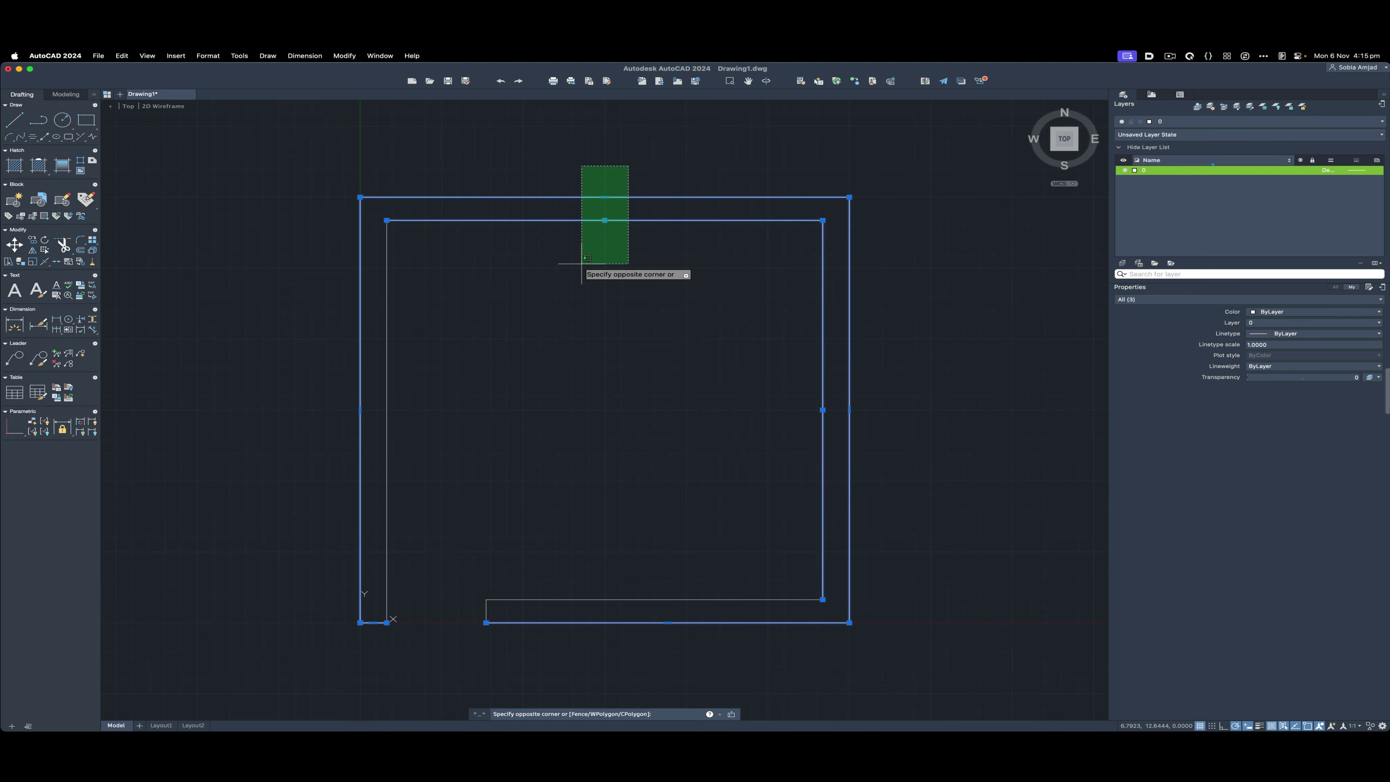
{"action": "key", "text": "Escape"}
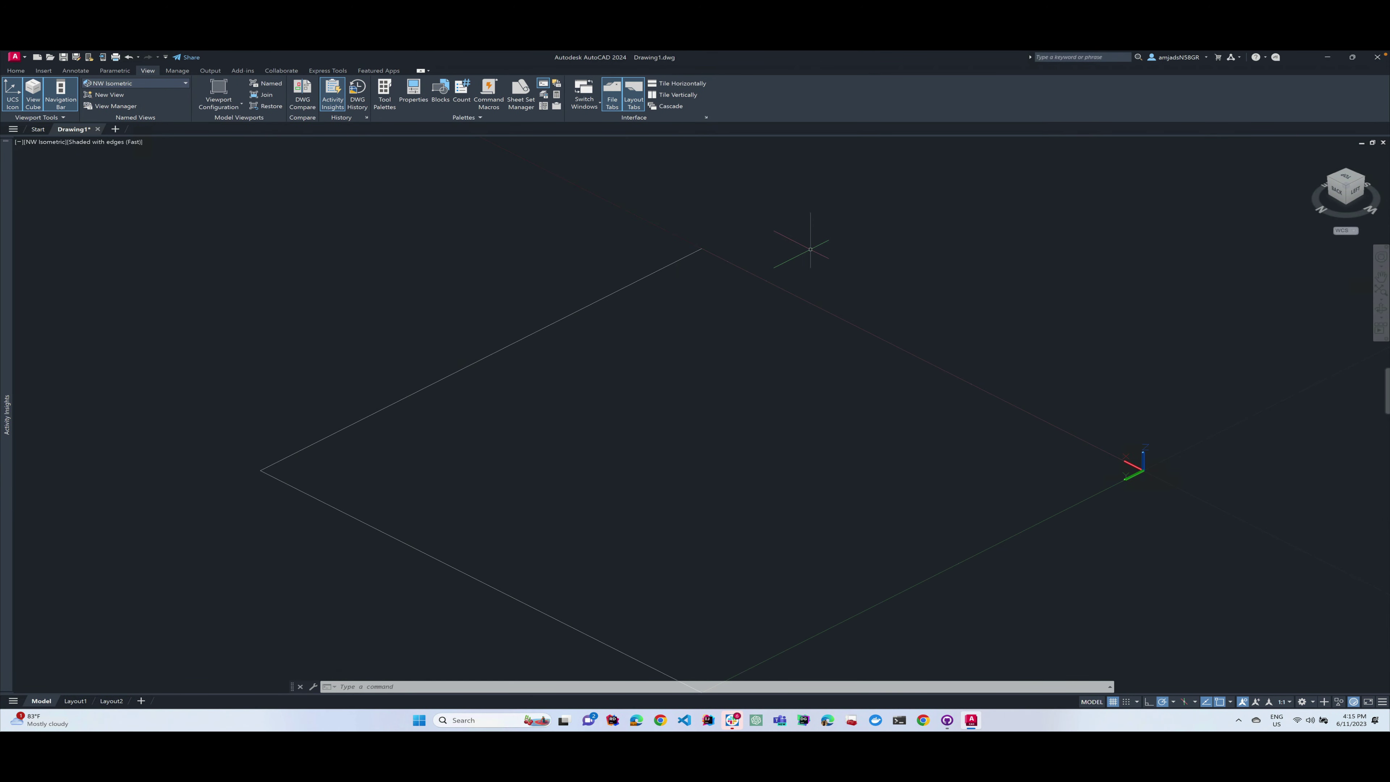
{"action": "left_click", "coordinate": [810, 250]}
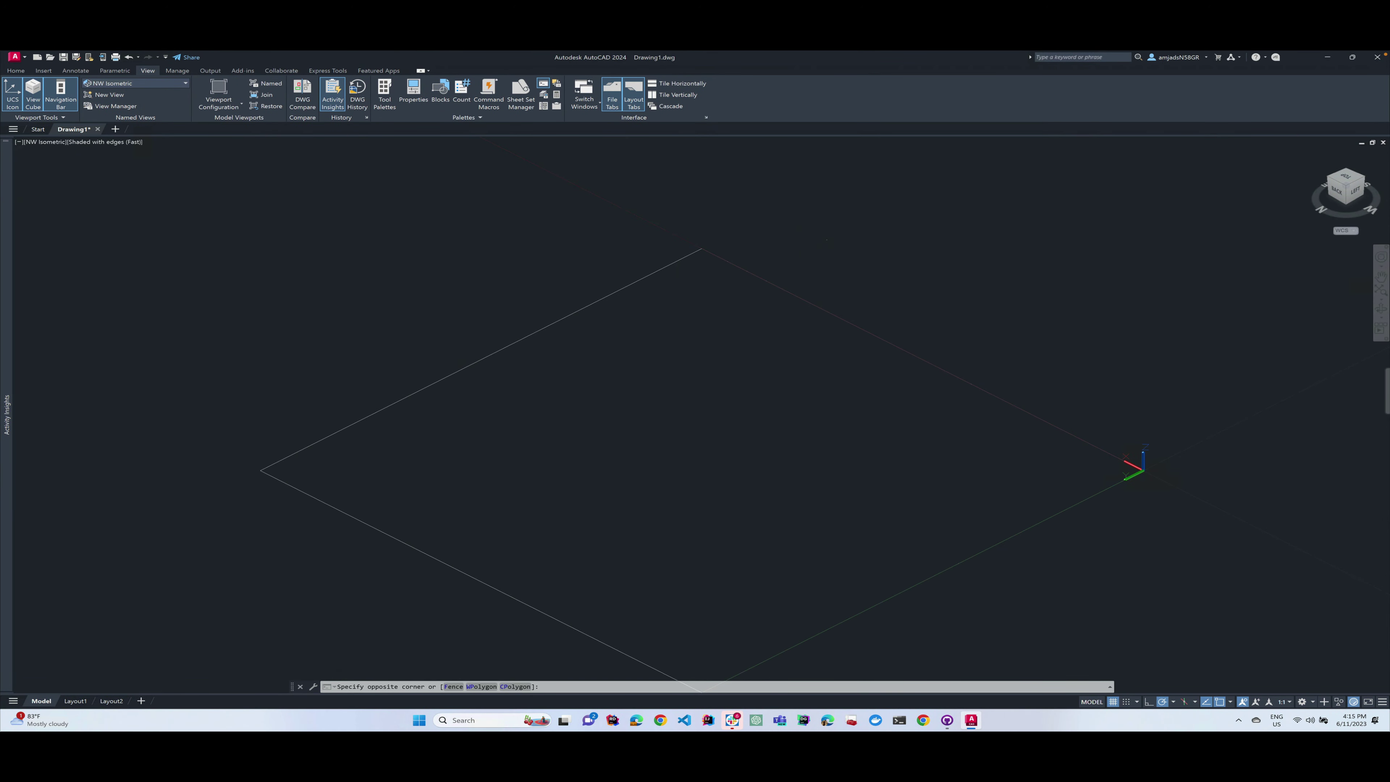
{"action": "left_click", "coordinate": [775, 304]}
{"action": "key", "text": "Escape"}
{"action": "key", "text": "Escape"}
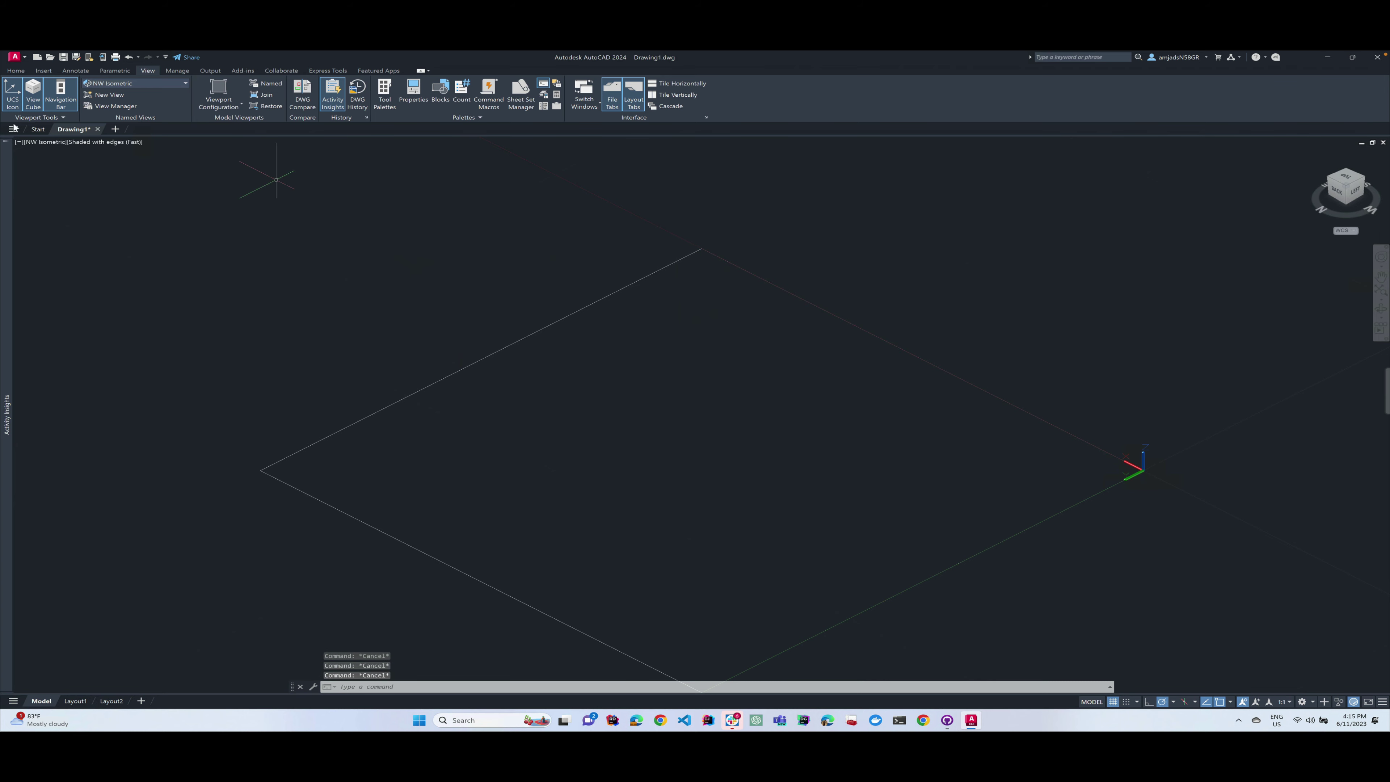
Examine the expanded Modify tools and the output, management, view, parametric, annotation and insertion tool sets in the Windows version.
{"action": "left_click", "coordinate": [16, 71]}
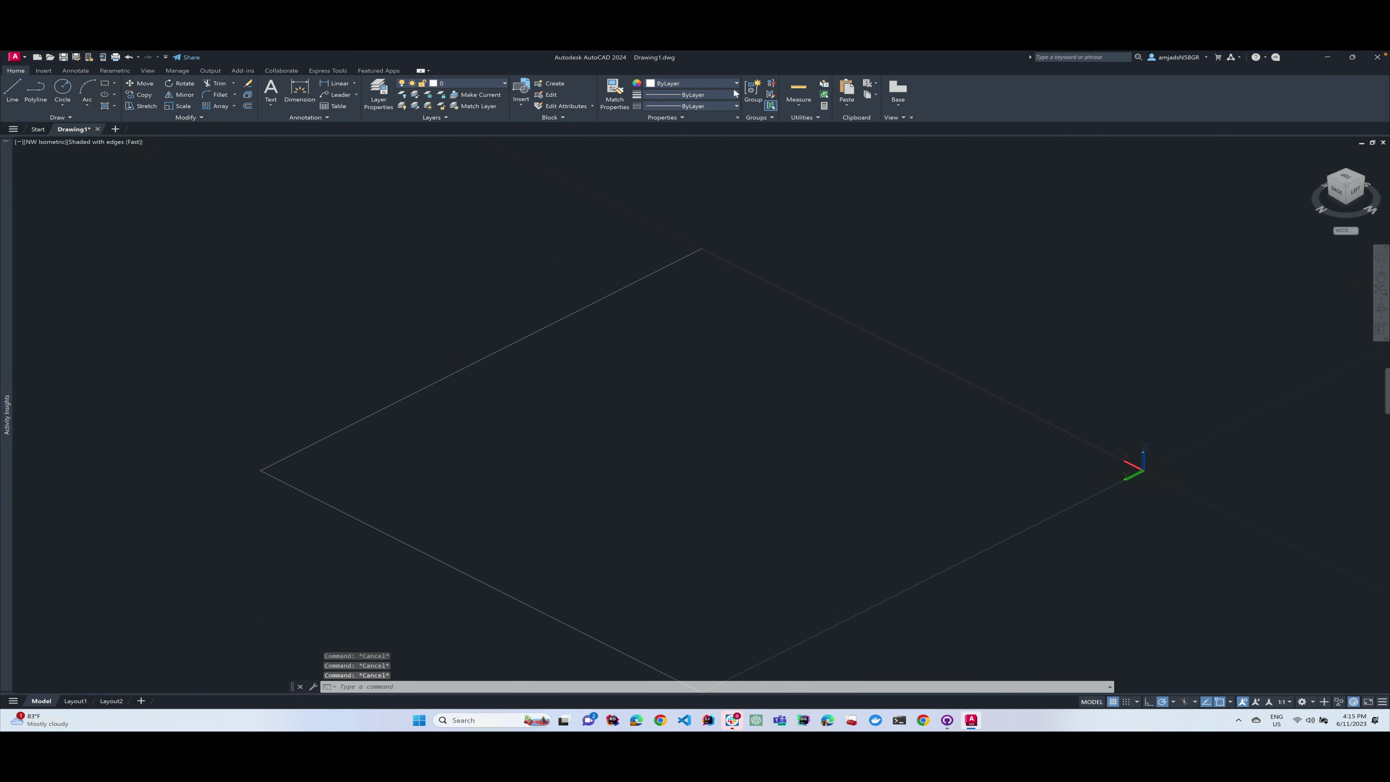
{"action": "left_click", "coordinate": [222, 115]}
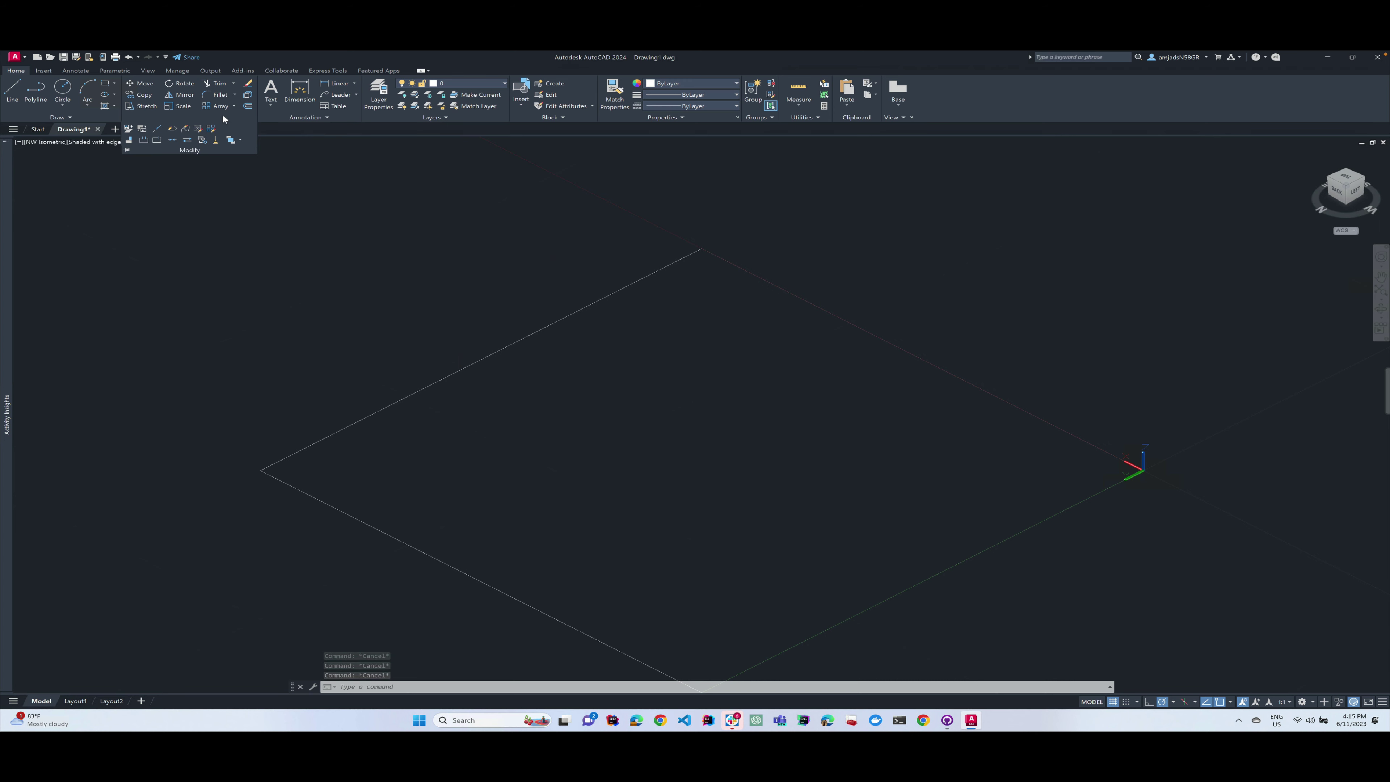
{"action": "left_click", "coordinate": [292, 118]}
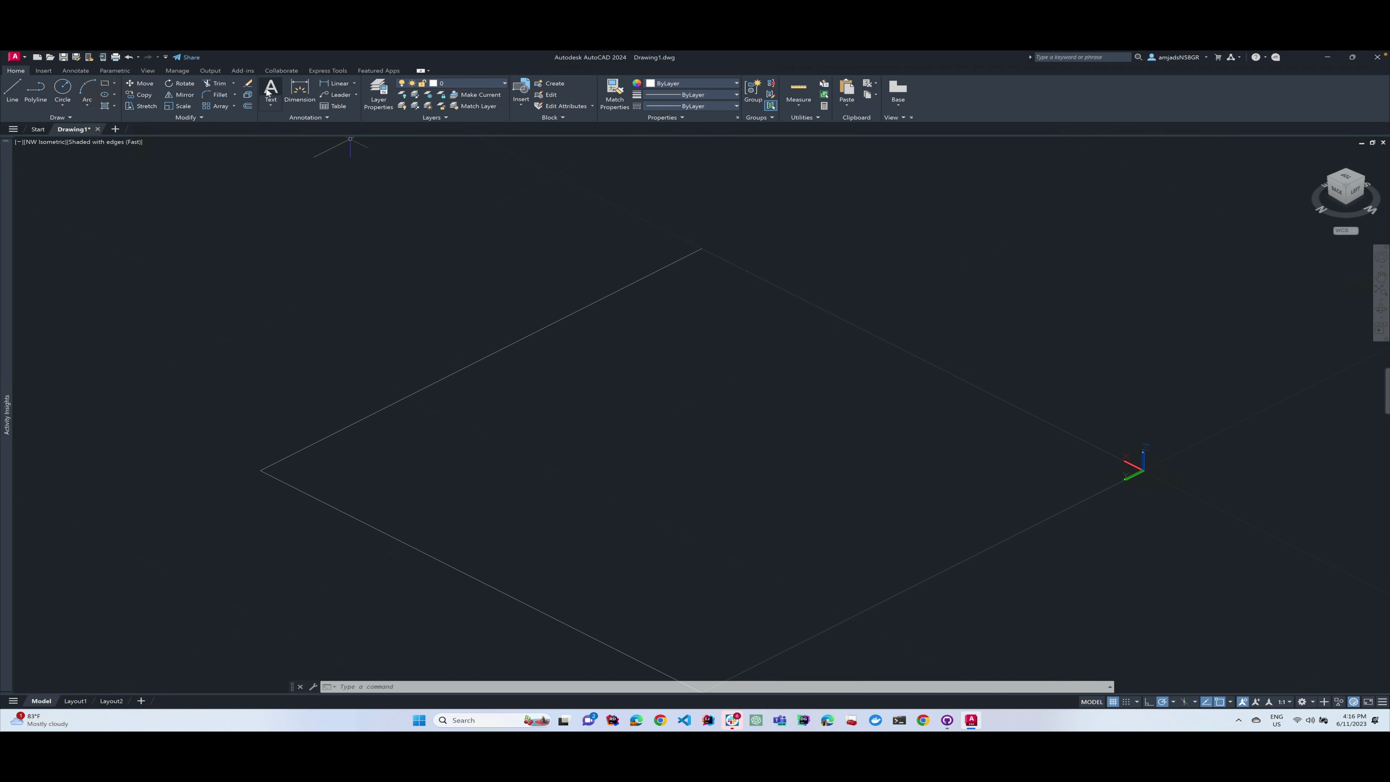
{"action": "left_click", "coordinate": [210, 70]}
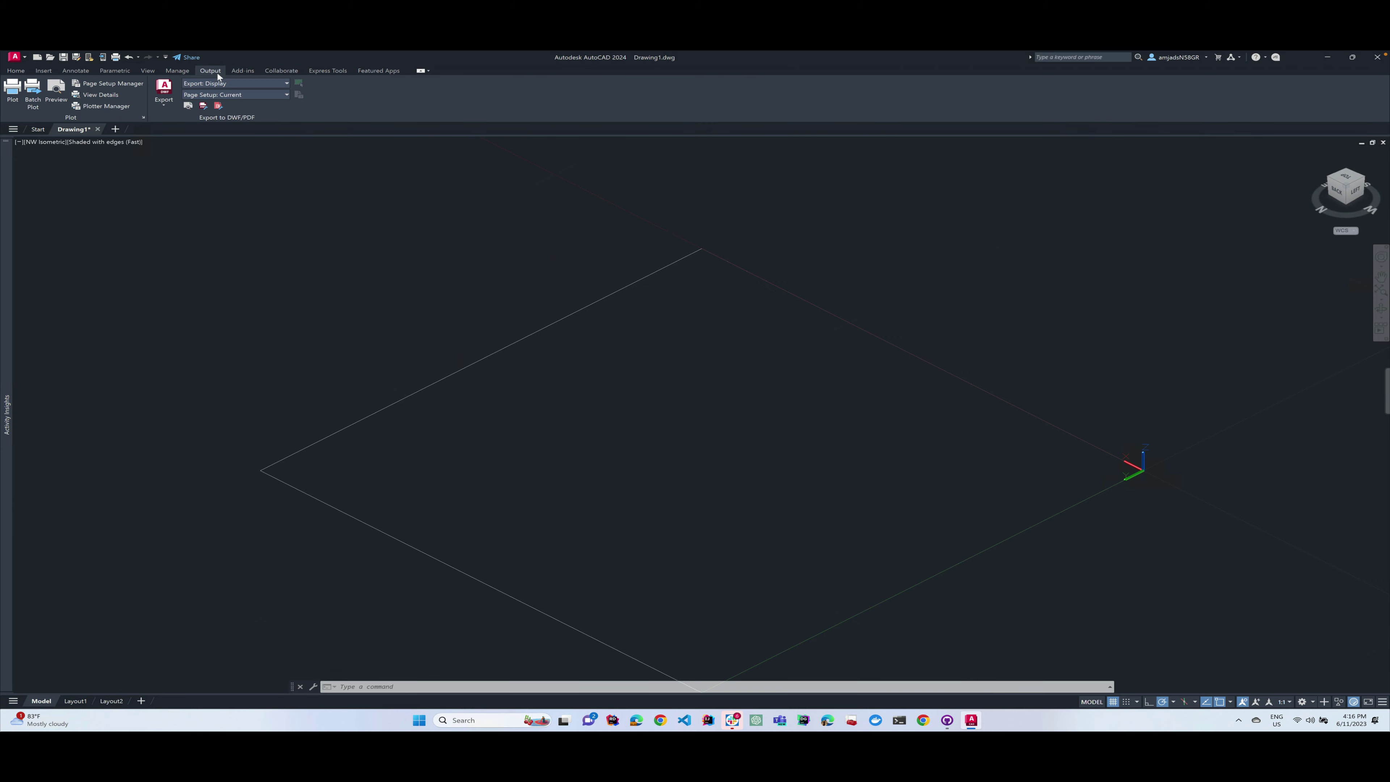
{"action": "left_click", "coordinate": [177, 71]}
{"action": "left_click", "coordinate": [147, 71]}
{"action": "left_click", "coordinate": [115, 71]}
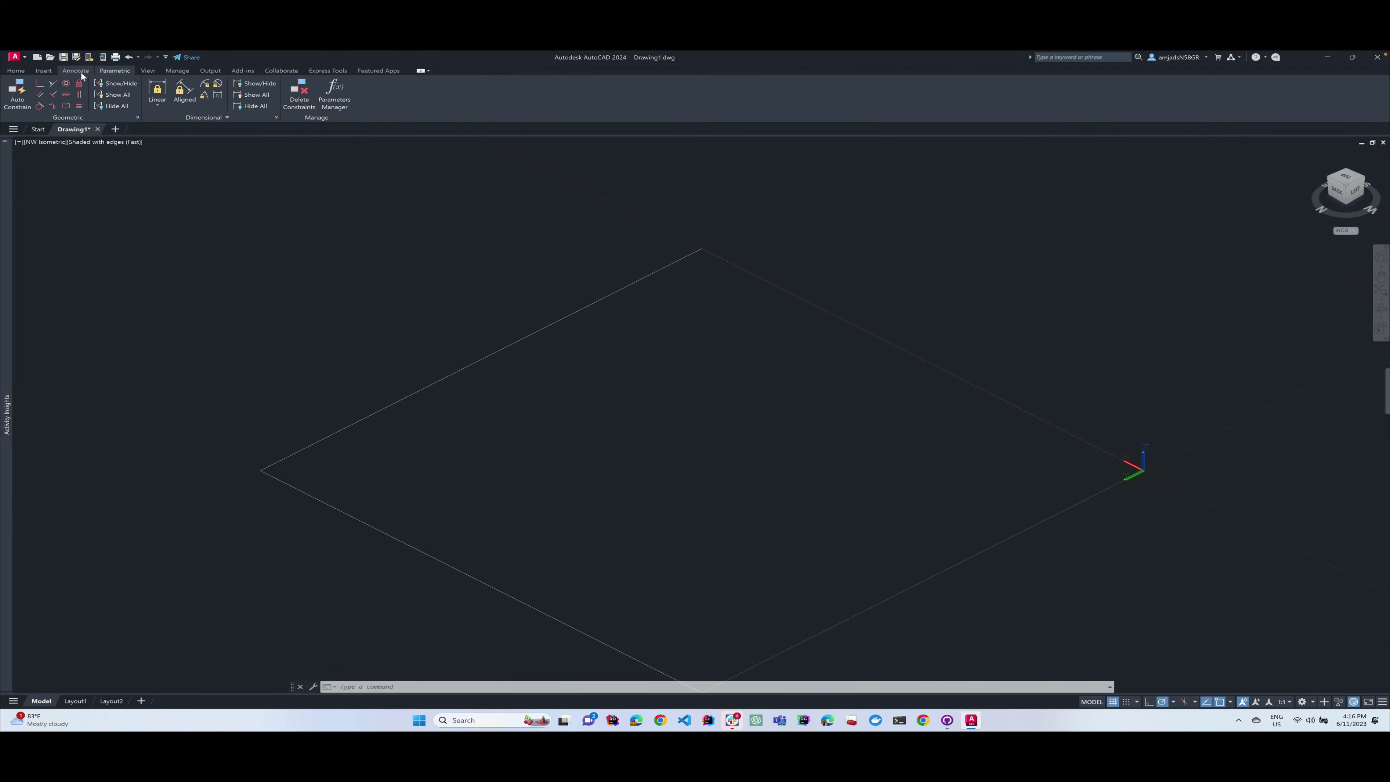
{"action": "left_click", "coordinate": [74, 71]}
{"action": "left_click", "coordinate": [43, 71]}
{"action": "left_click", "coordinate": [16, 70]}
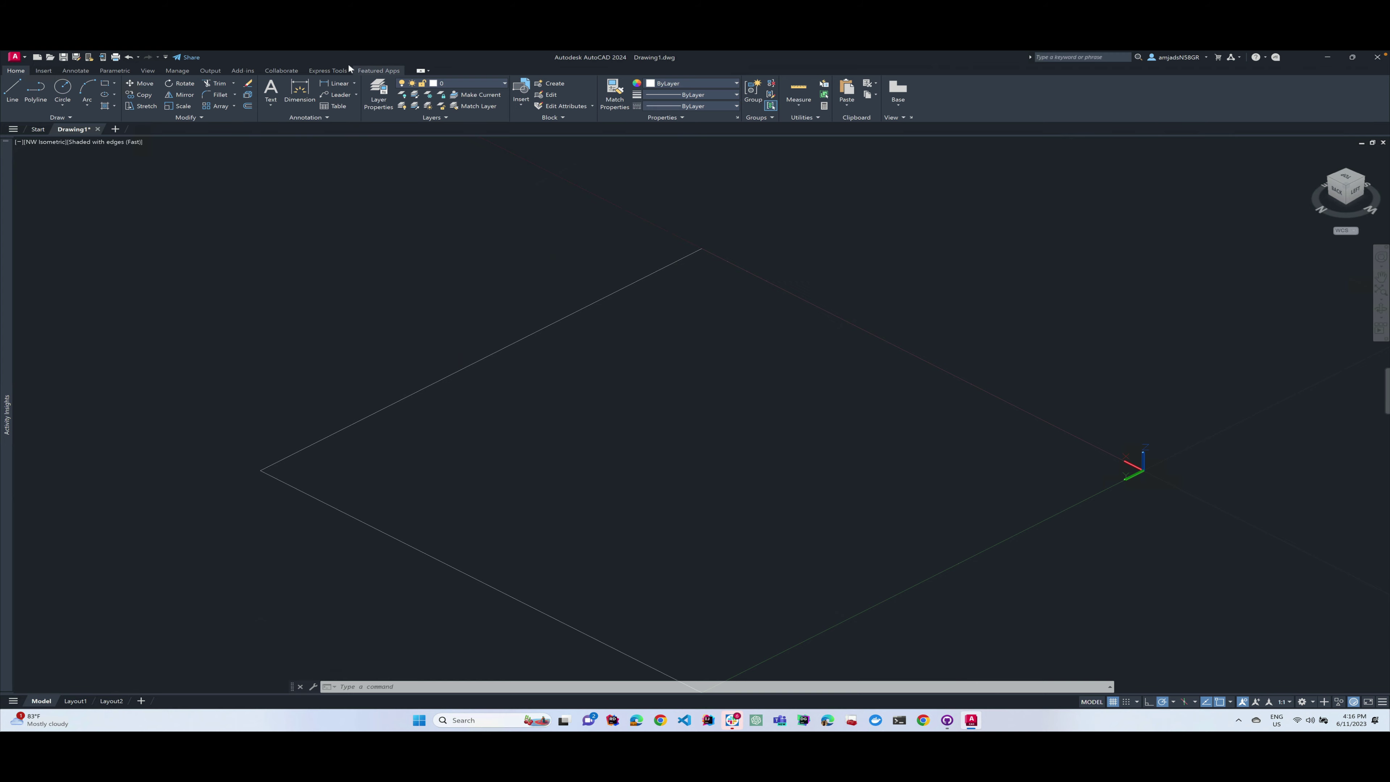
{"action": "left_click", "coordinate": [209, 73]}
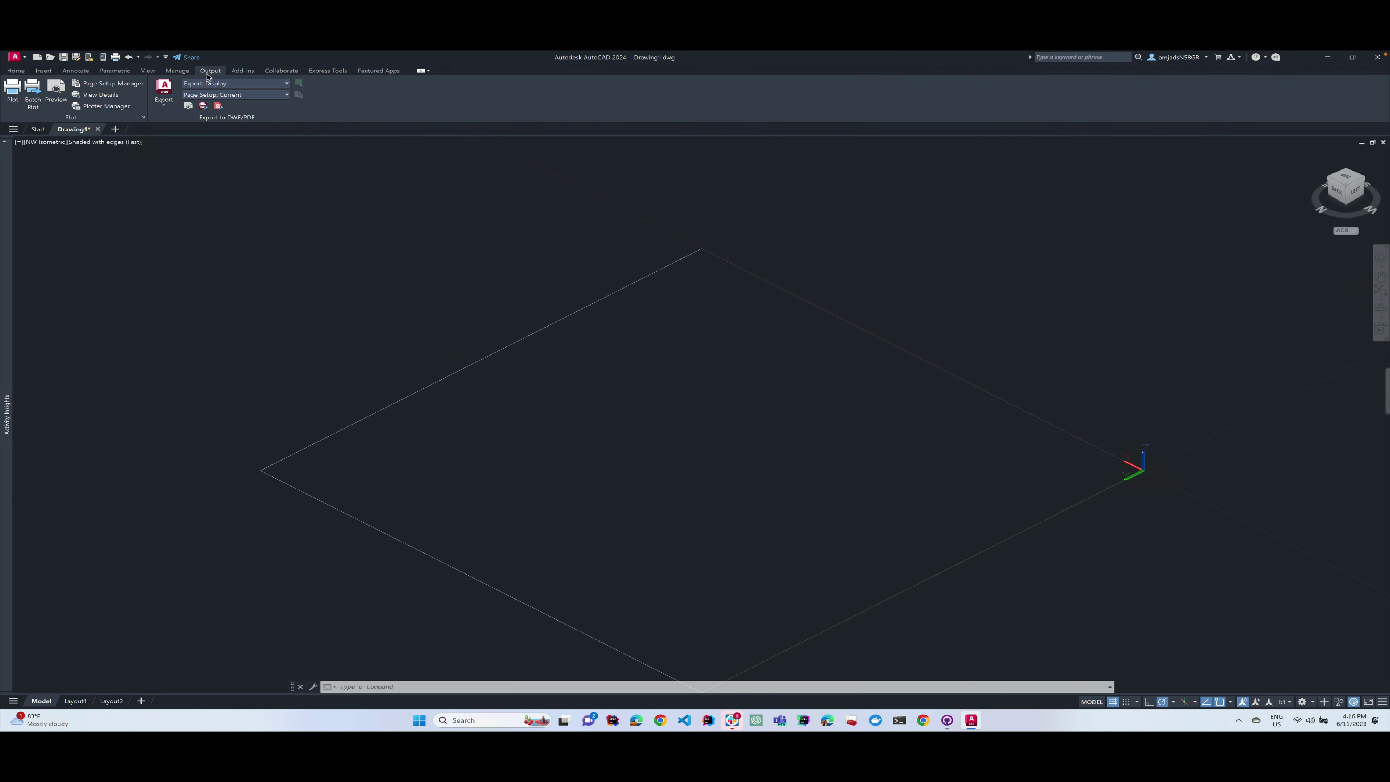
{"action": "left_click", "coordinate": [175, 71]}
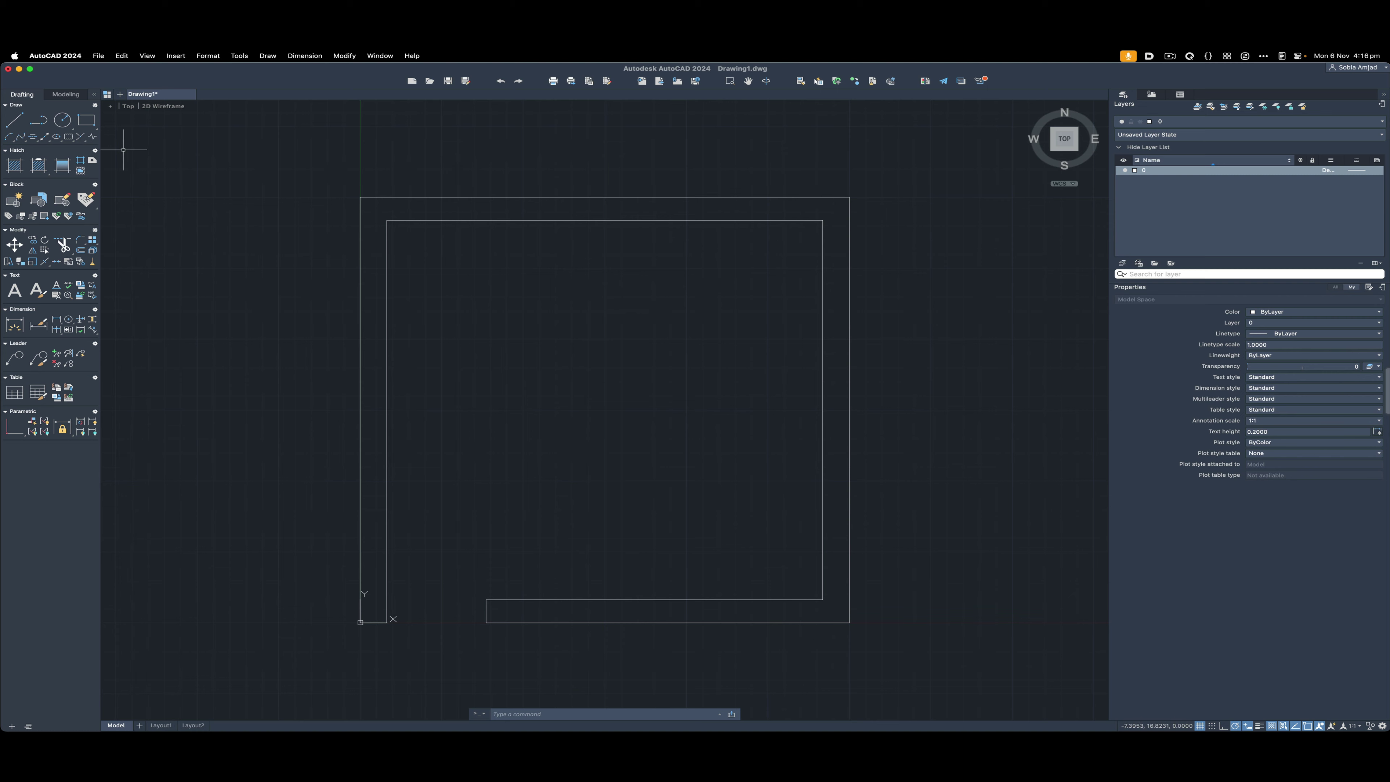
Switch to the Mac version of AutoCAD and display its Modeling tool set.
{"action": "left_click", "coordinate": [56, 96]}
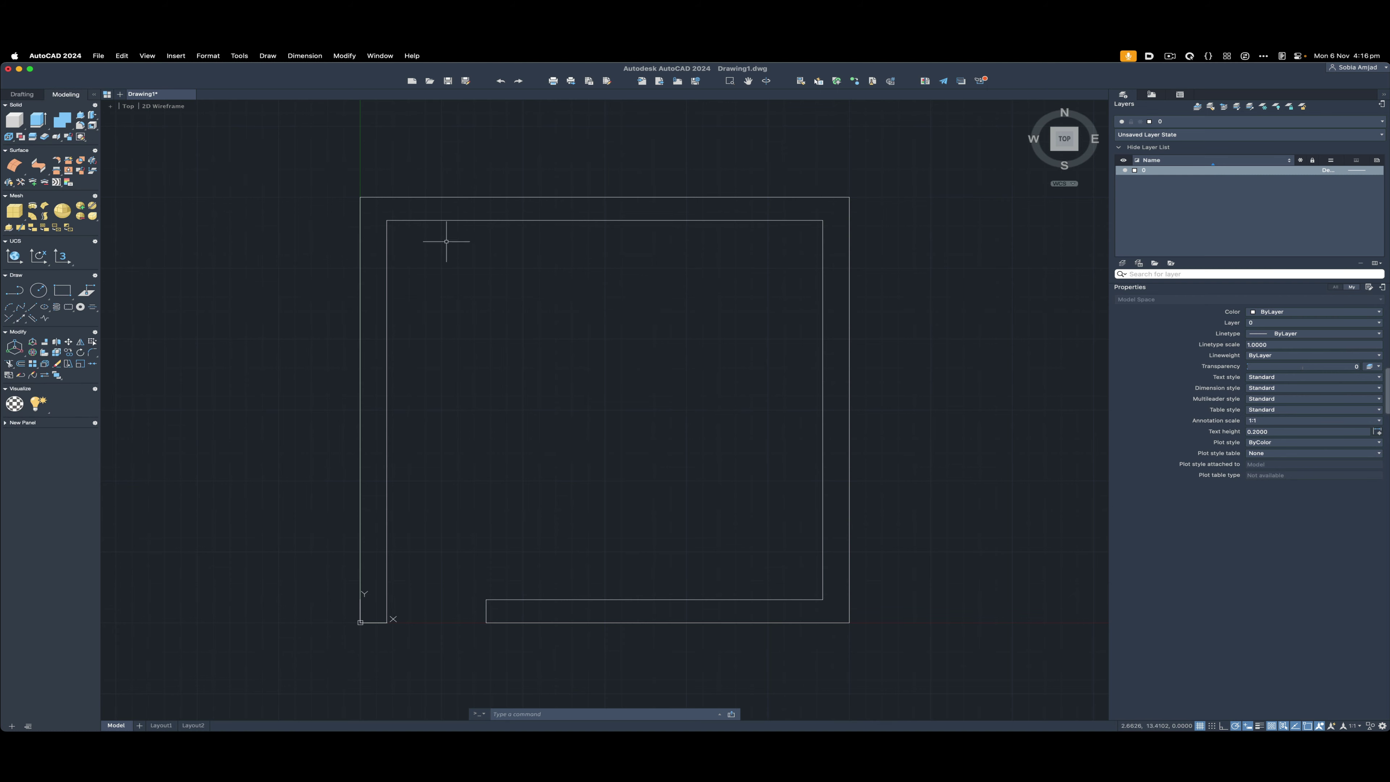